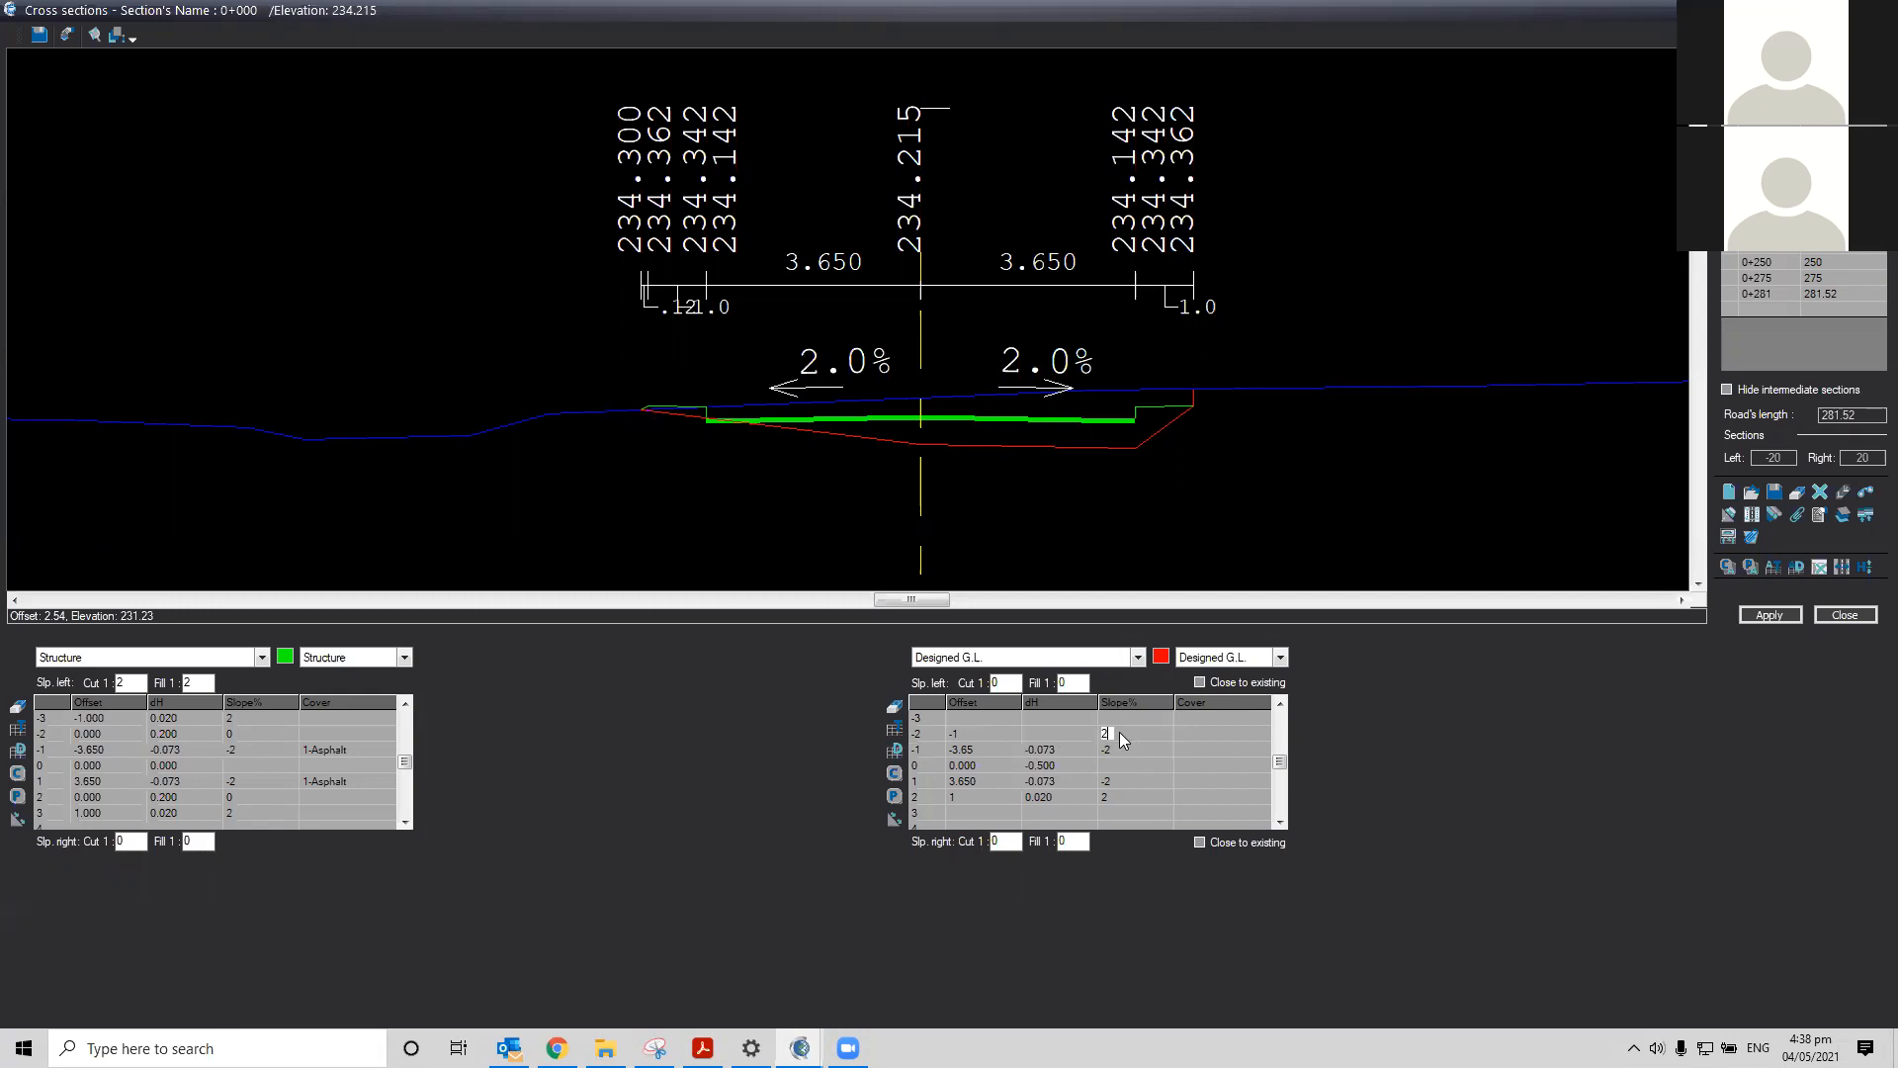
Apply the pending designed ground line edits and examine the right edge of the road cross section
{"action": "left_click", "coordinate": [1769, 615]}
{"action": "scroll", "coordinate": [1255, 534], "scroll_direction": "down", "scroll_amount": 2}
{"action": "scroll", "coordinate": [513, 123], "scroll_direction": "up", "scroll_amount": 1}
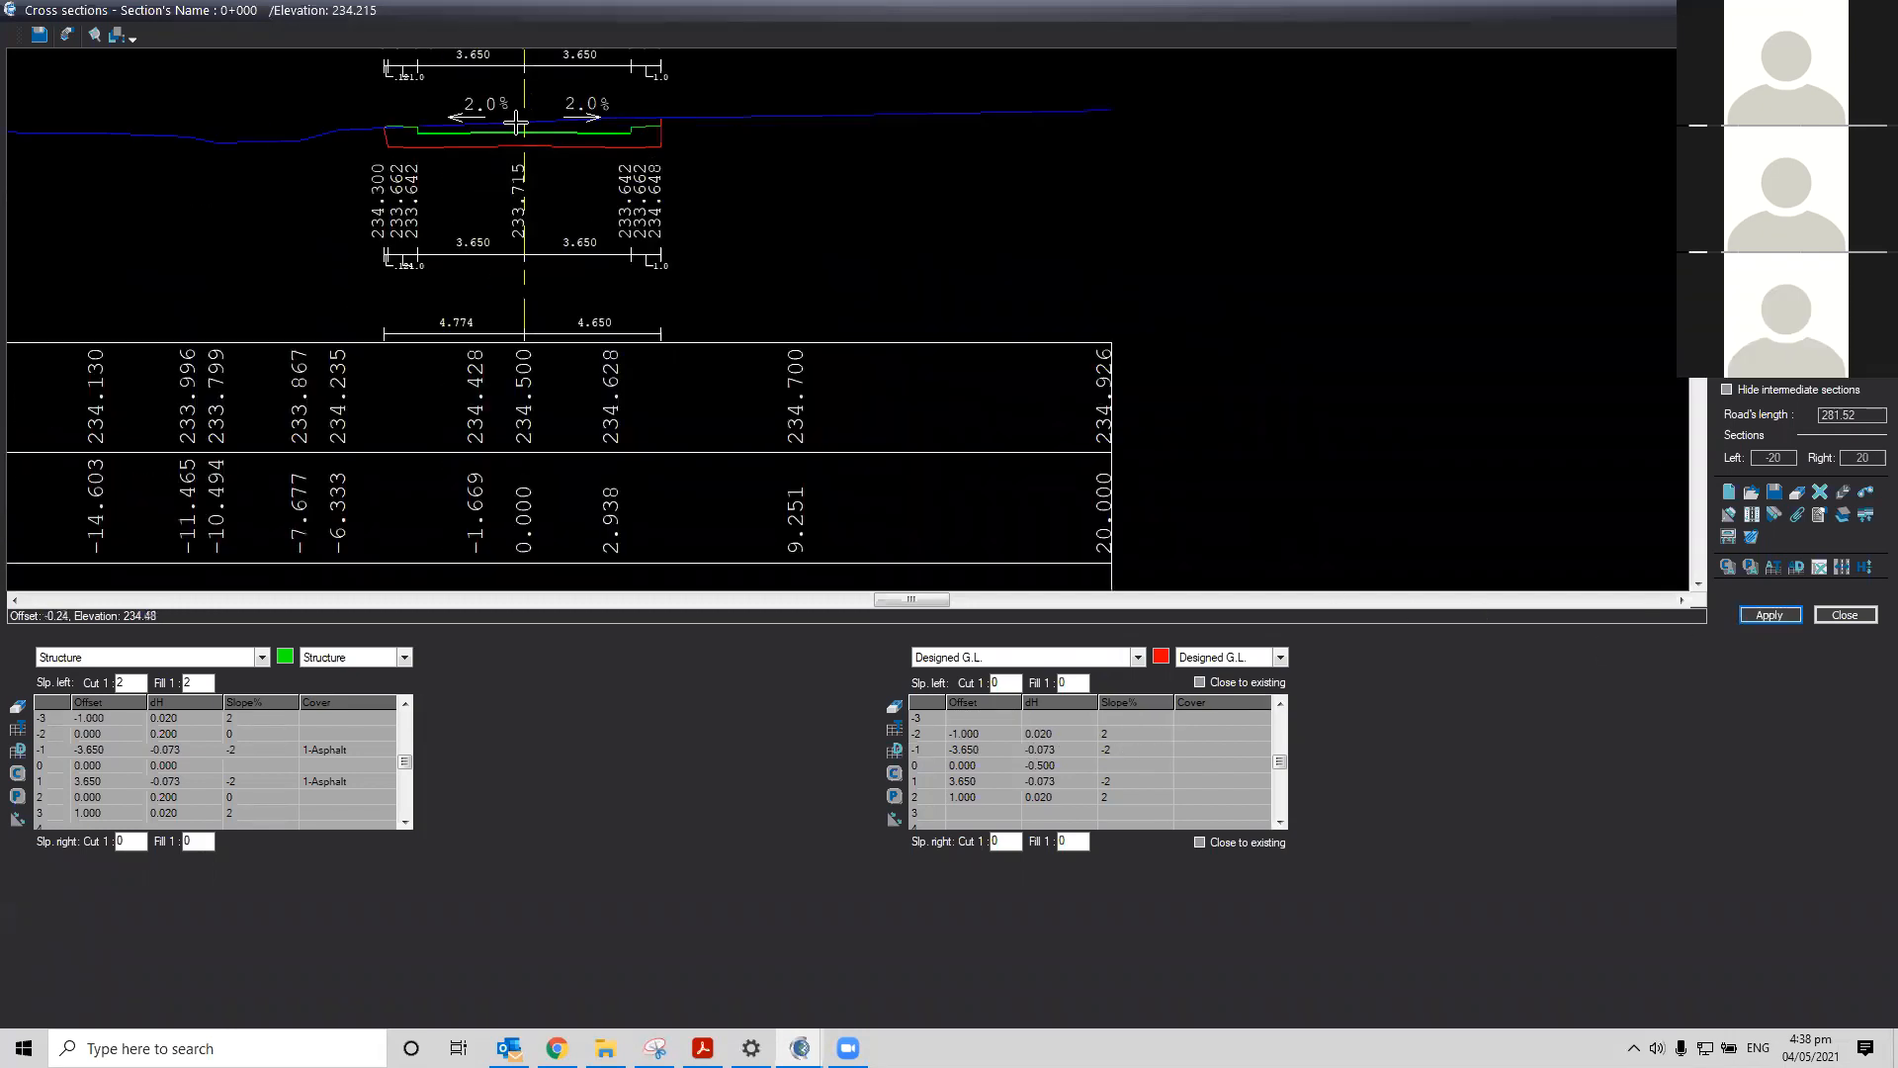
{"action": "scroll", "coordinate": [516, 122], "scroll_direction": "up", "scroll_amount": 1}
{"action": "left_click_drag", "start_coordinate": [910, 600], "coordinate": [852, 605]}
{"action": "left_click_drag", "start_coordinate": [1698, 246], "coordinate": [1698, 237]}
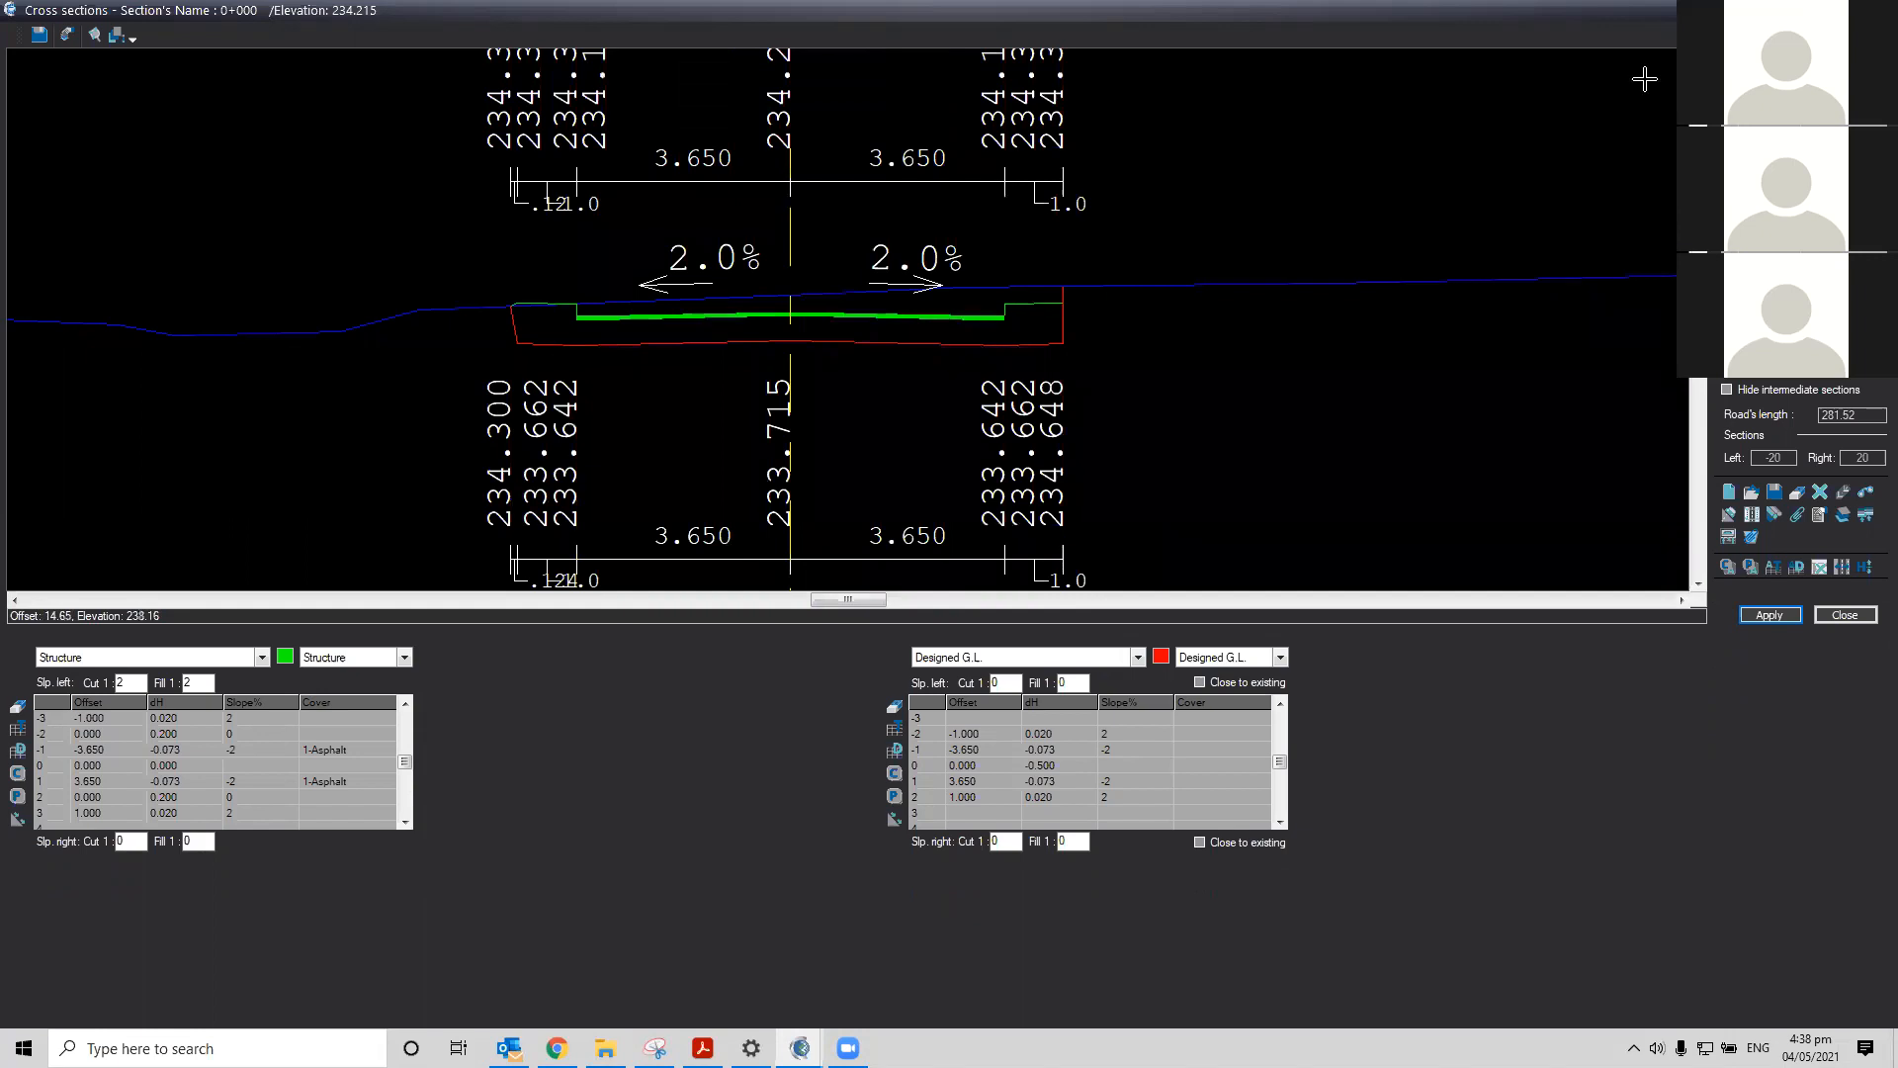
{"action": "left_click", "coordinate": [1699, 56]}
{"action": "left_click", "coordinate": [1698, 56]}
{"action": "left_click", "coordinate": [1698, 56]}
{"action": "left_click", "coordinate": [1699, 57]}
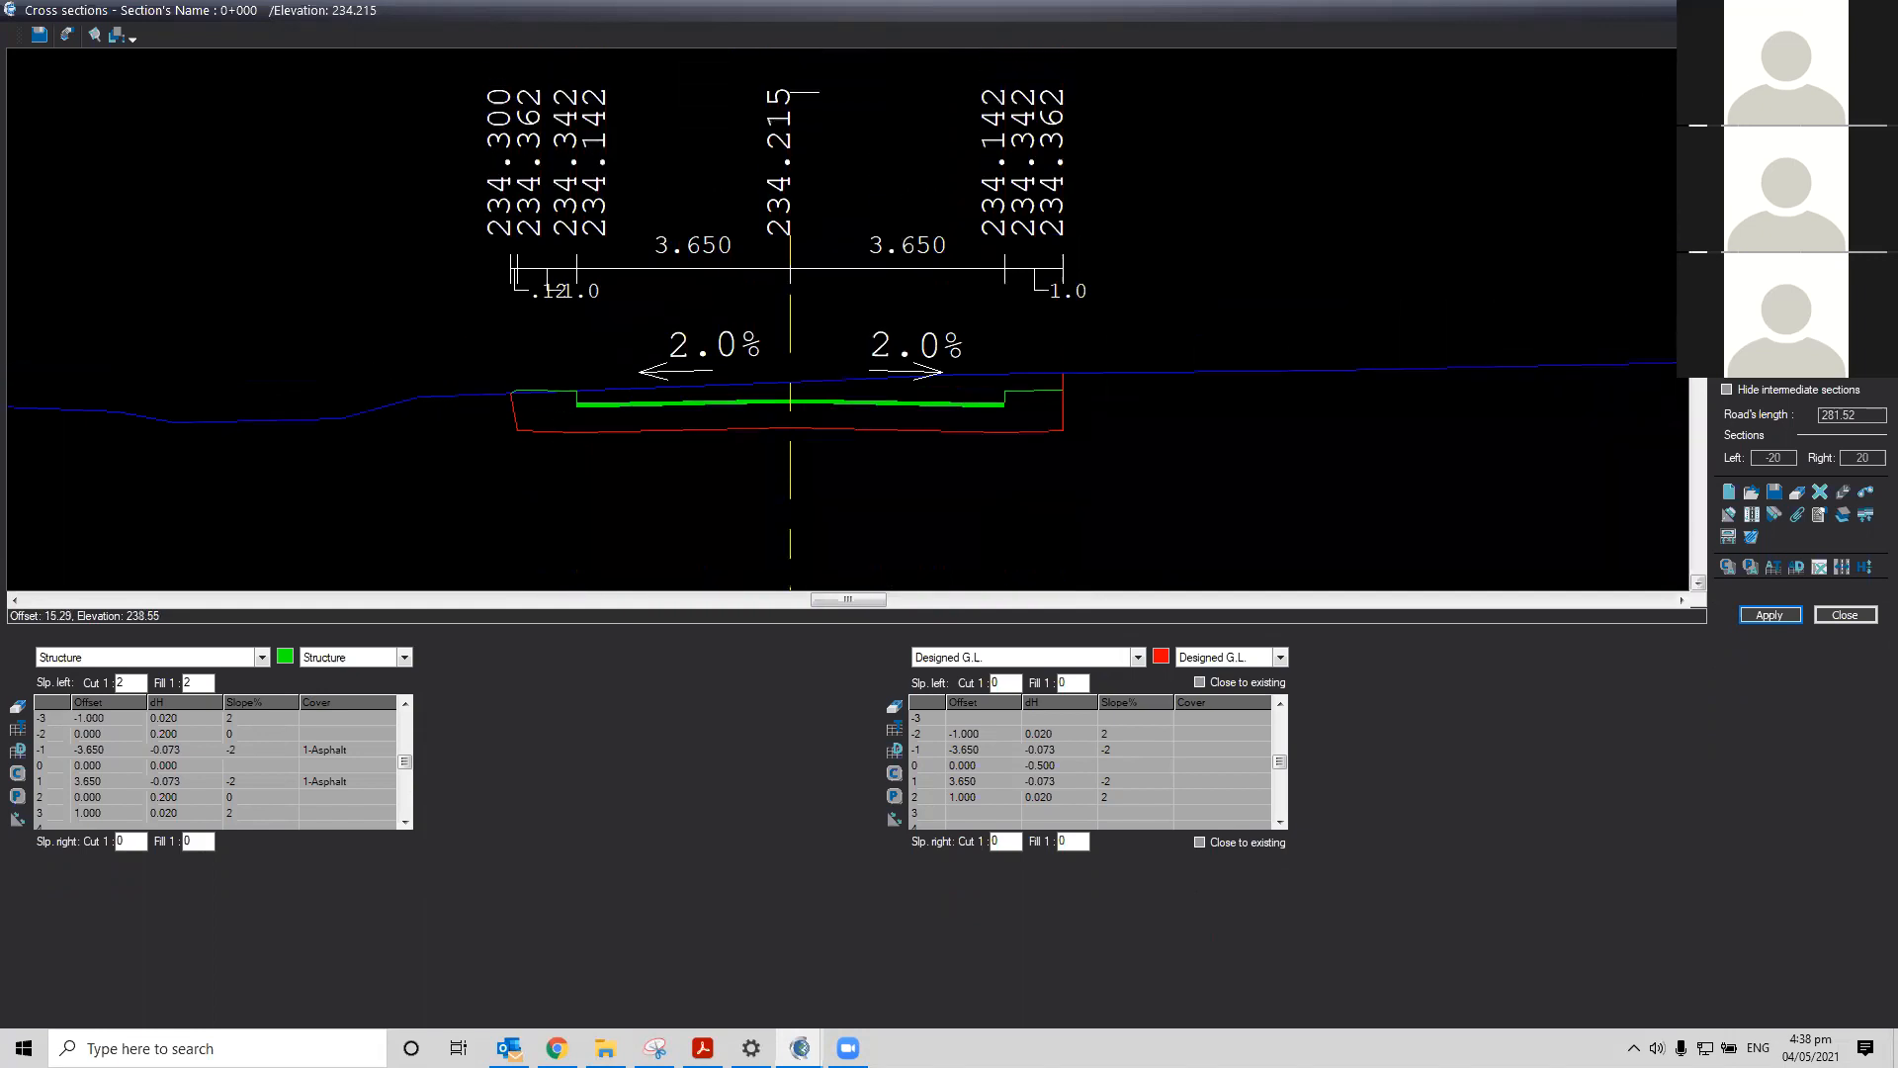
{"action": "left_click", "coordinate": [1698, 583]}
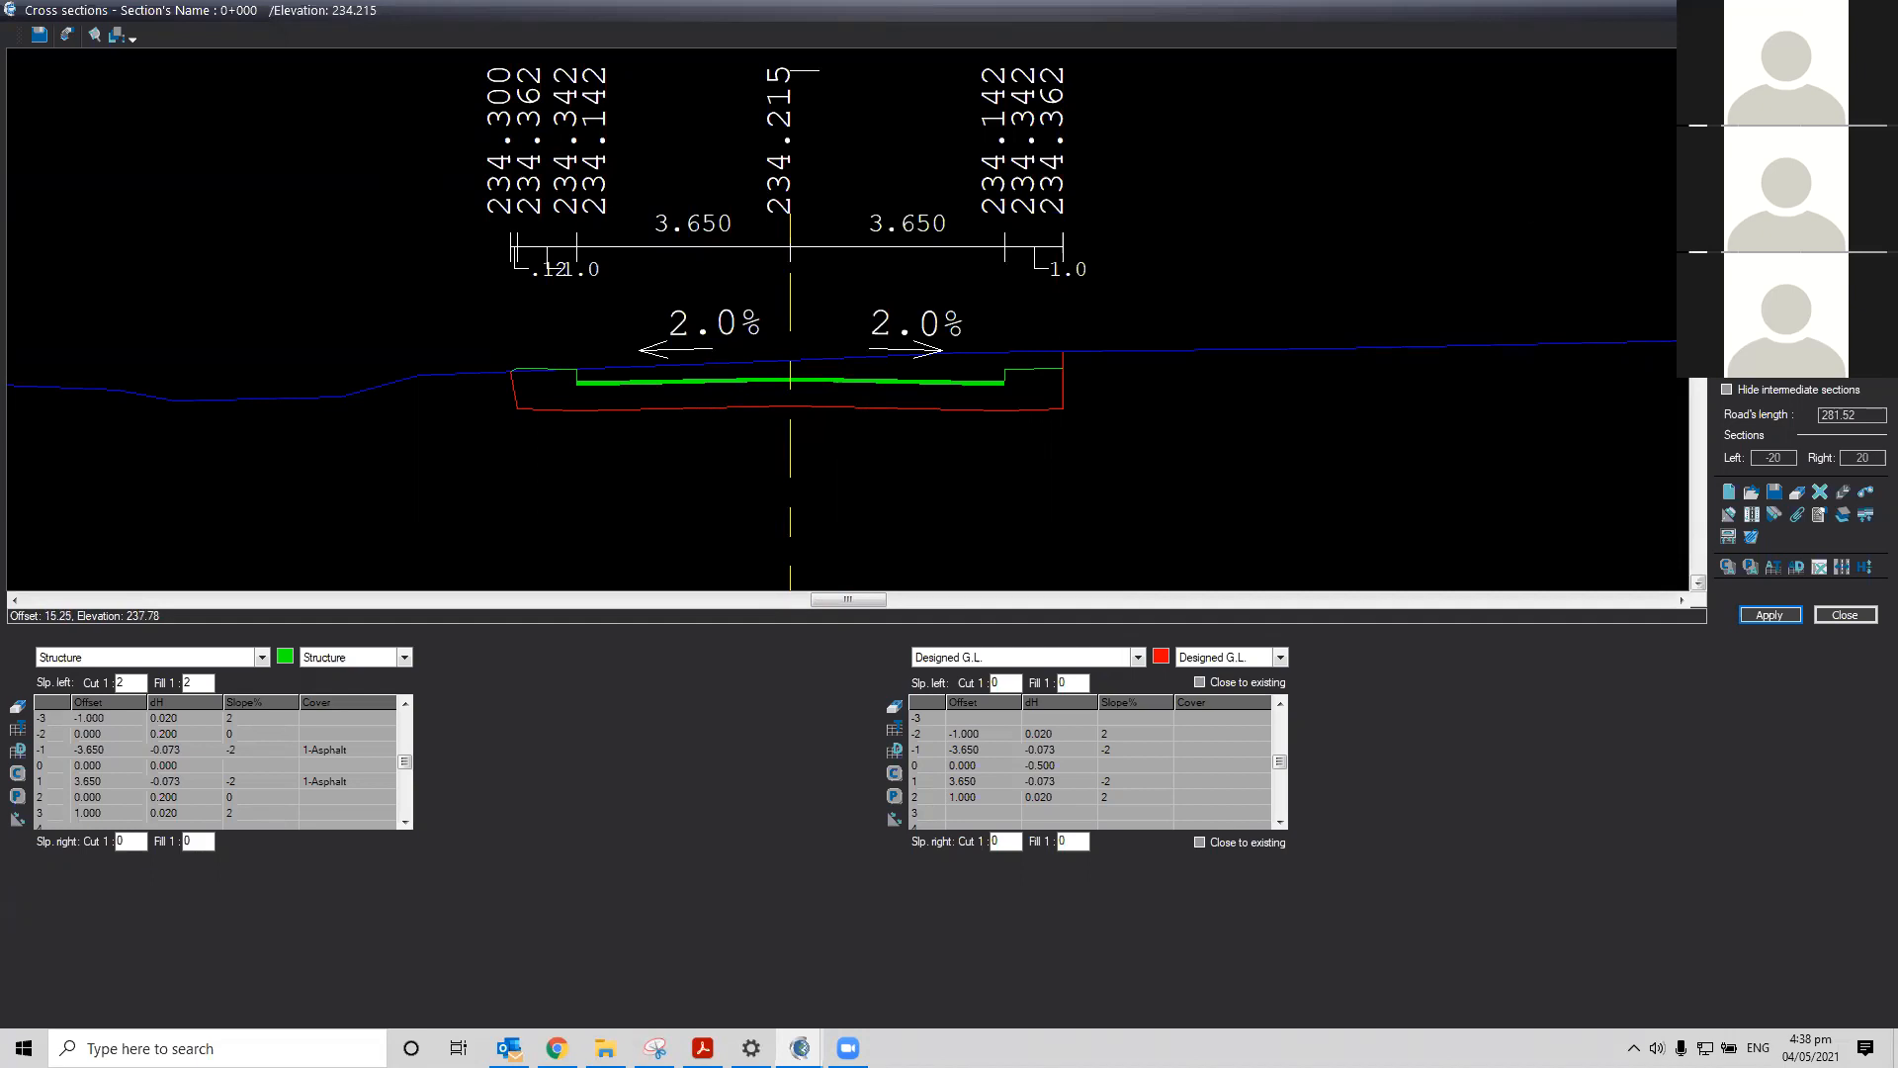
{"action": "left_click", "coordinate": [1699, 583]}
{"action": "left_click", "coordinate": [1699, 583]}
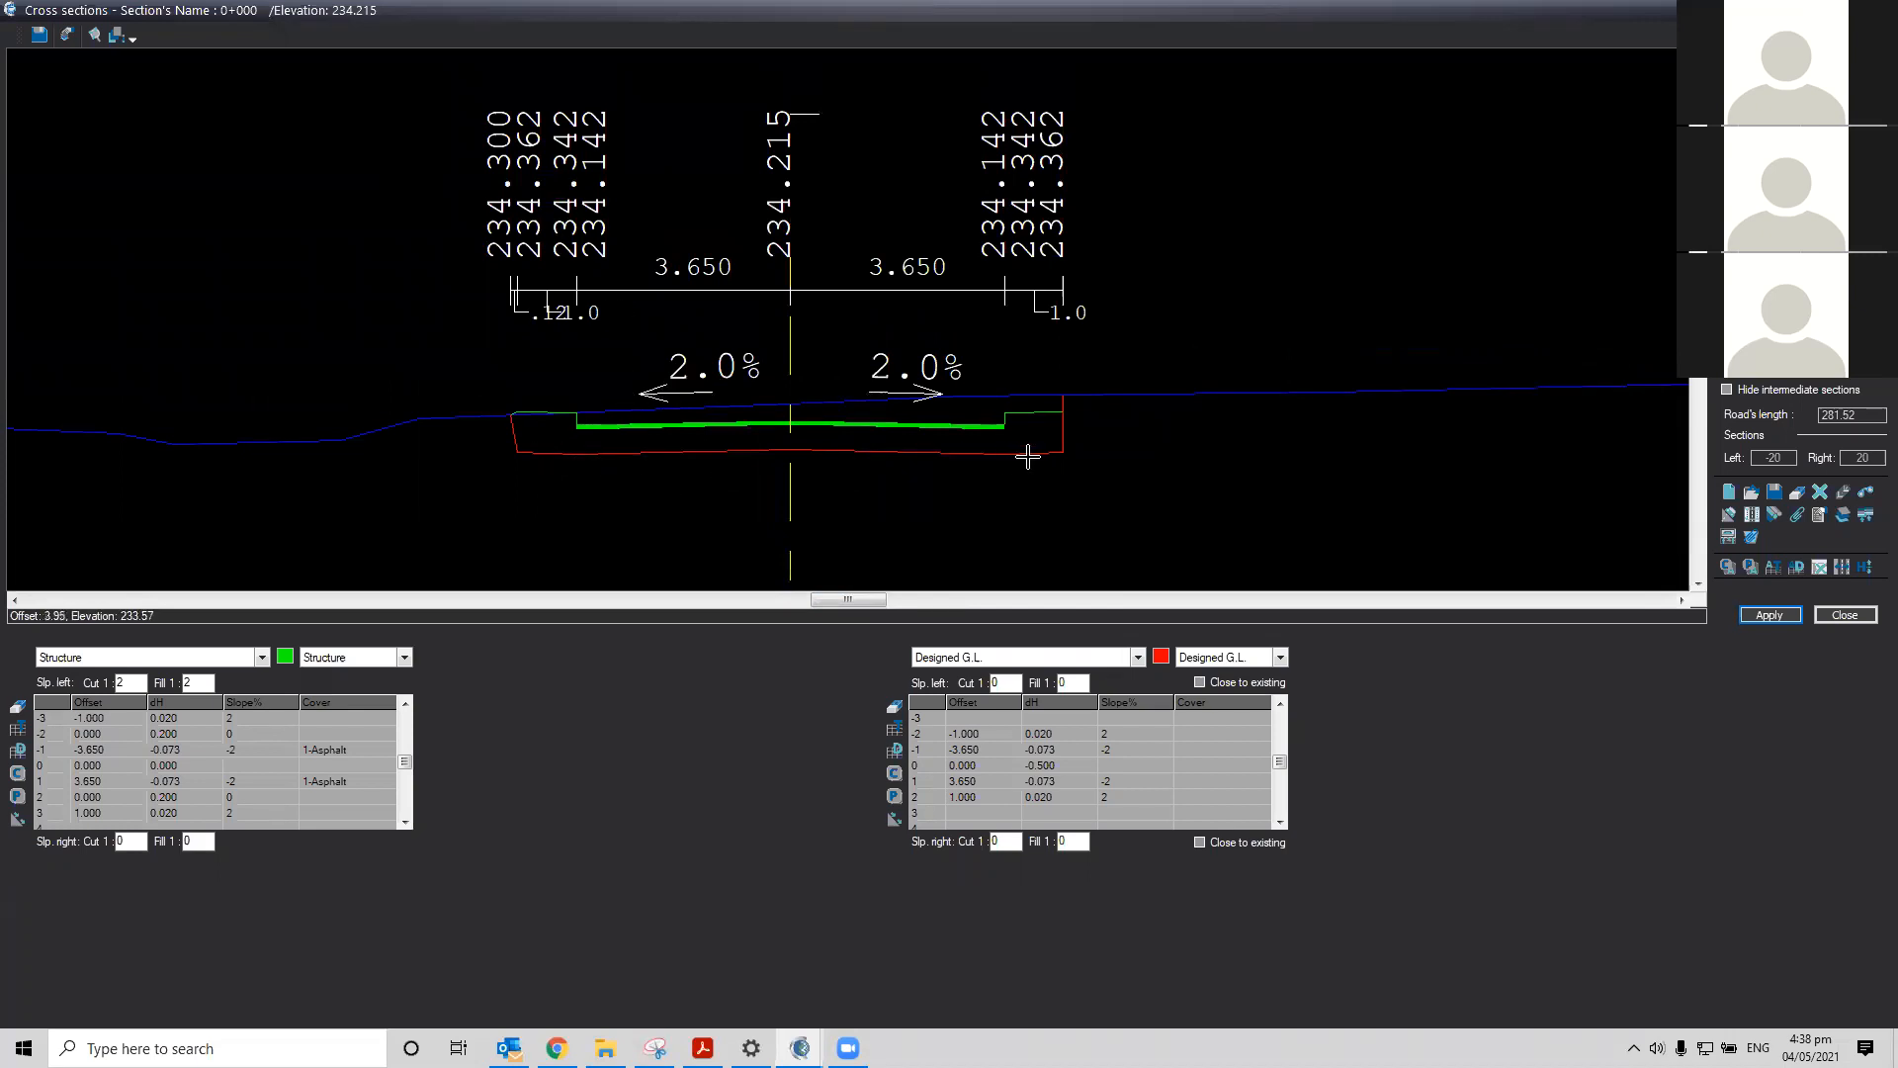
{"action": "scroll", "coordinate": [1030, 460], "scroll_direction": "up", "scroll_amount": 2}
{"action": "scroll", "coordinate": [1038, 460], "scroll_direction": "up", "scroll_amount": 2}
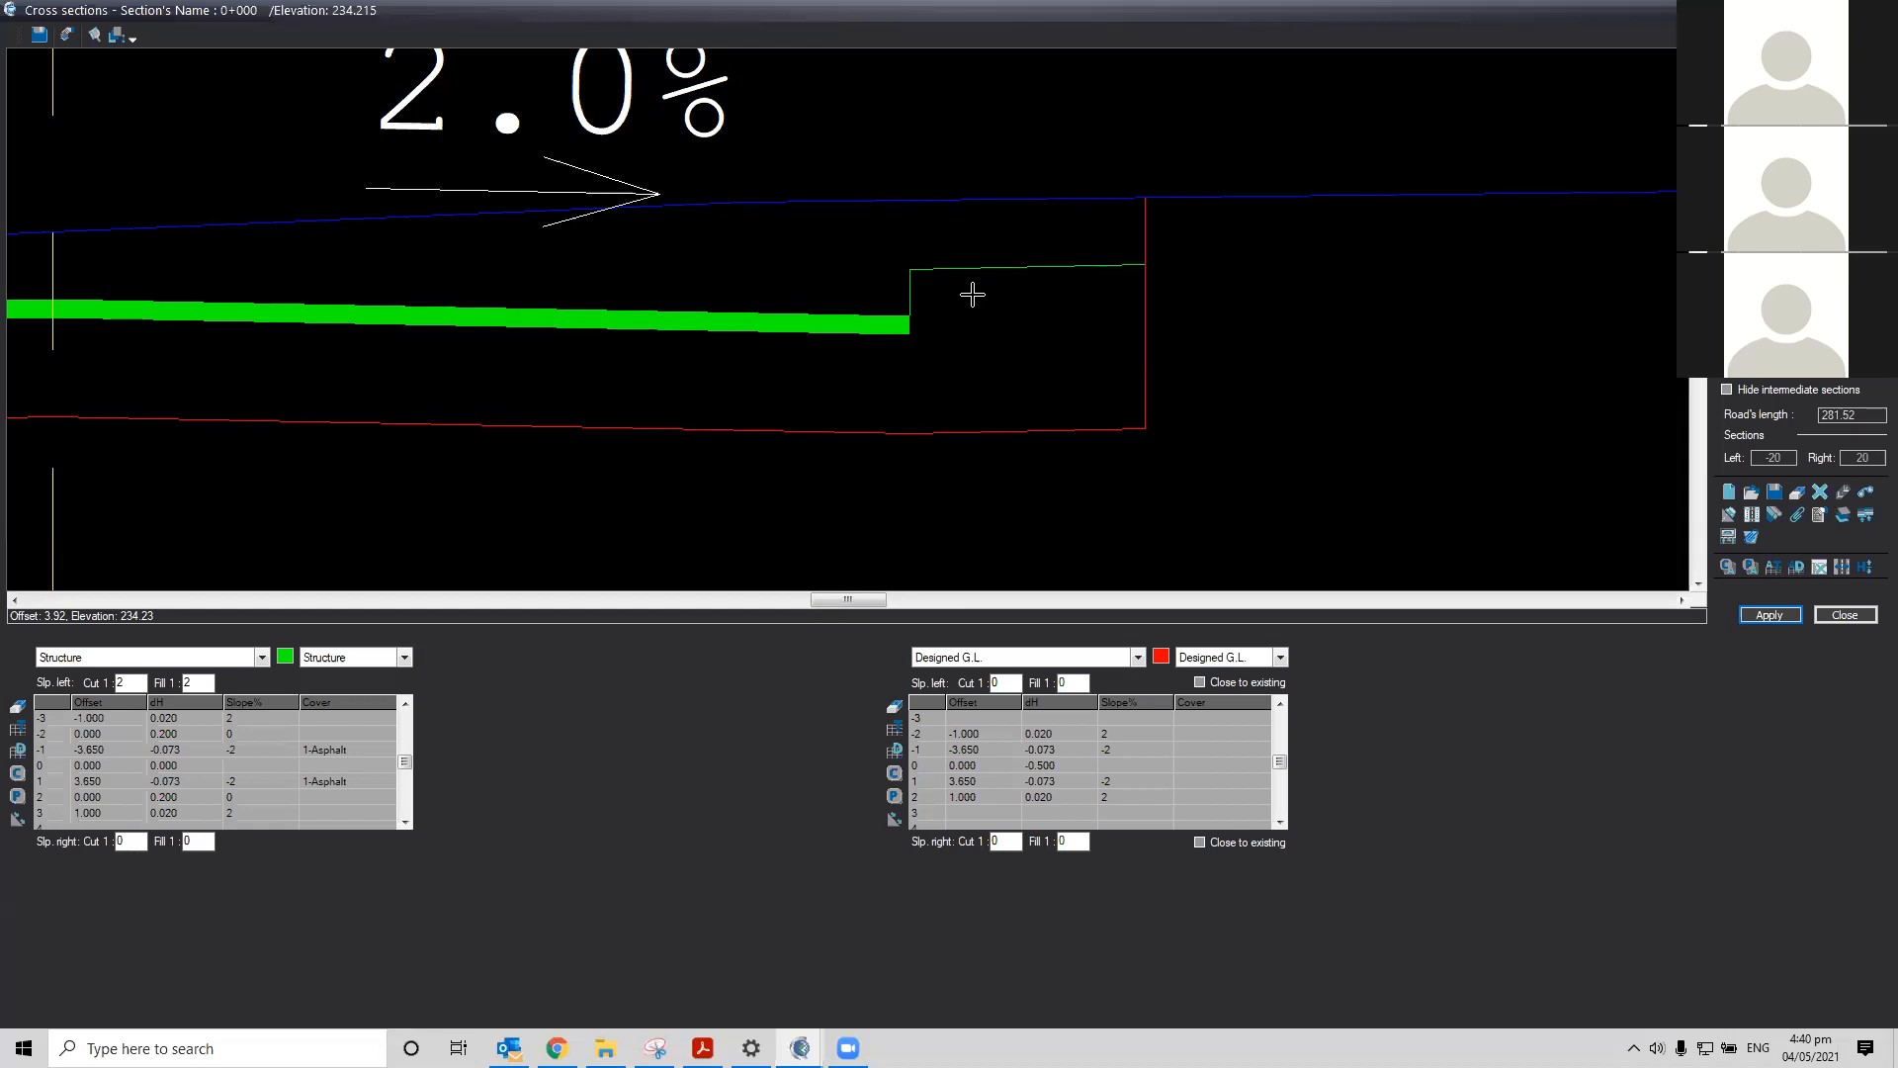
Insert a new designed ground line point after the right pavement edge with offset 0, then apply
{"action": "left_click", "coordinate": [1050, 799]}
{"action": "left_click", "coordinate": [919, 797]}
{"action": "key", "text": "Insert"}
{"action": "type", "text": "0"}
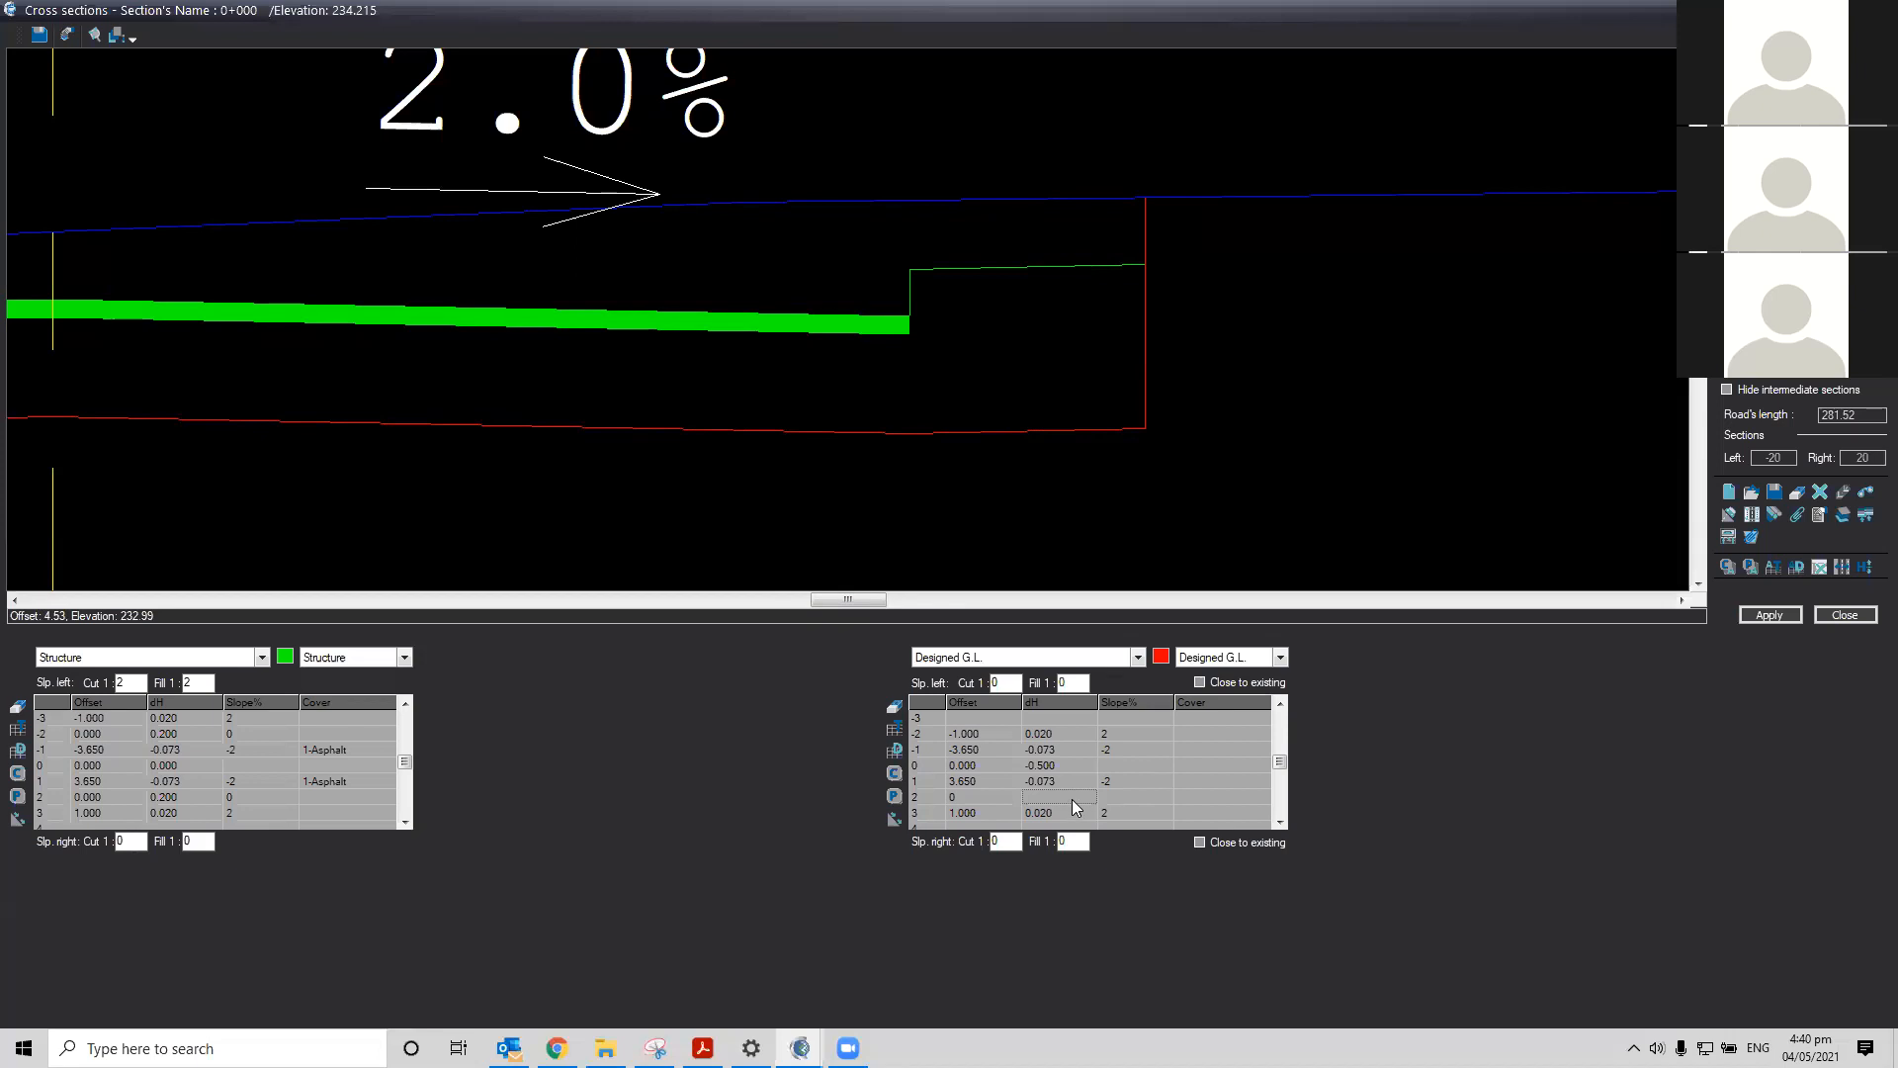
{"action": "key", "text": "Return"}
{"action": "left_click", "coordinate": [1780, 617]}
Set the new right point to offset 0.5 with slope 100, the outer point to offset 0.5 with dH 0.010, then apply
{"action": "scroll", "coordinate": [590, 112], "scroll_direction": "up", "scroll_amount": 2}
{"action": "scroll", "coordinate": [589, 111], "scroll_direction": "up", "scroll_amount": 2}
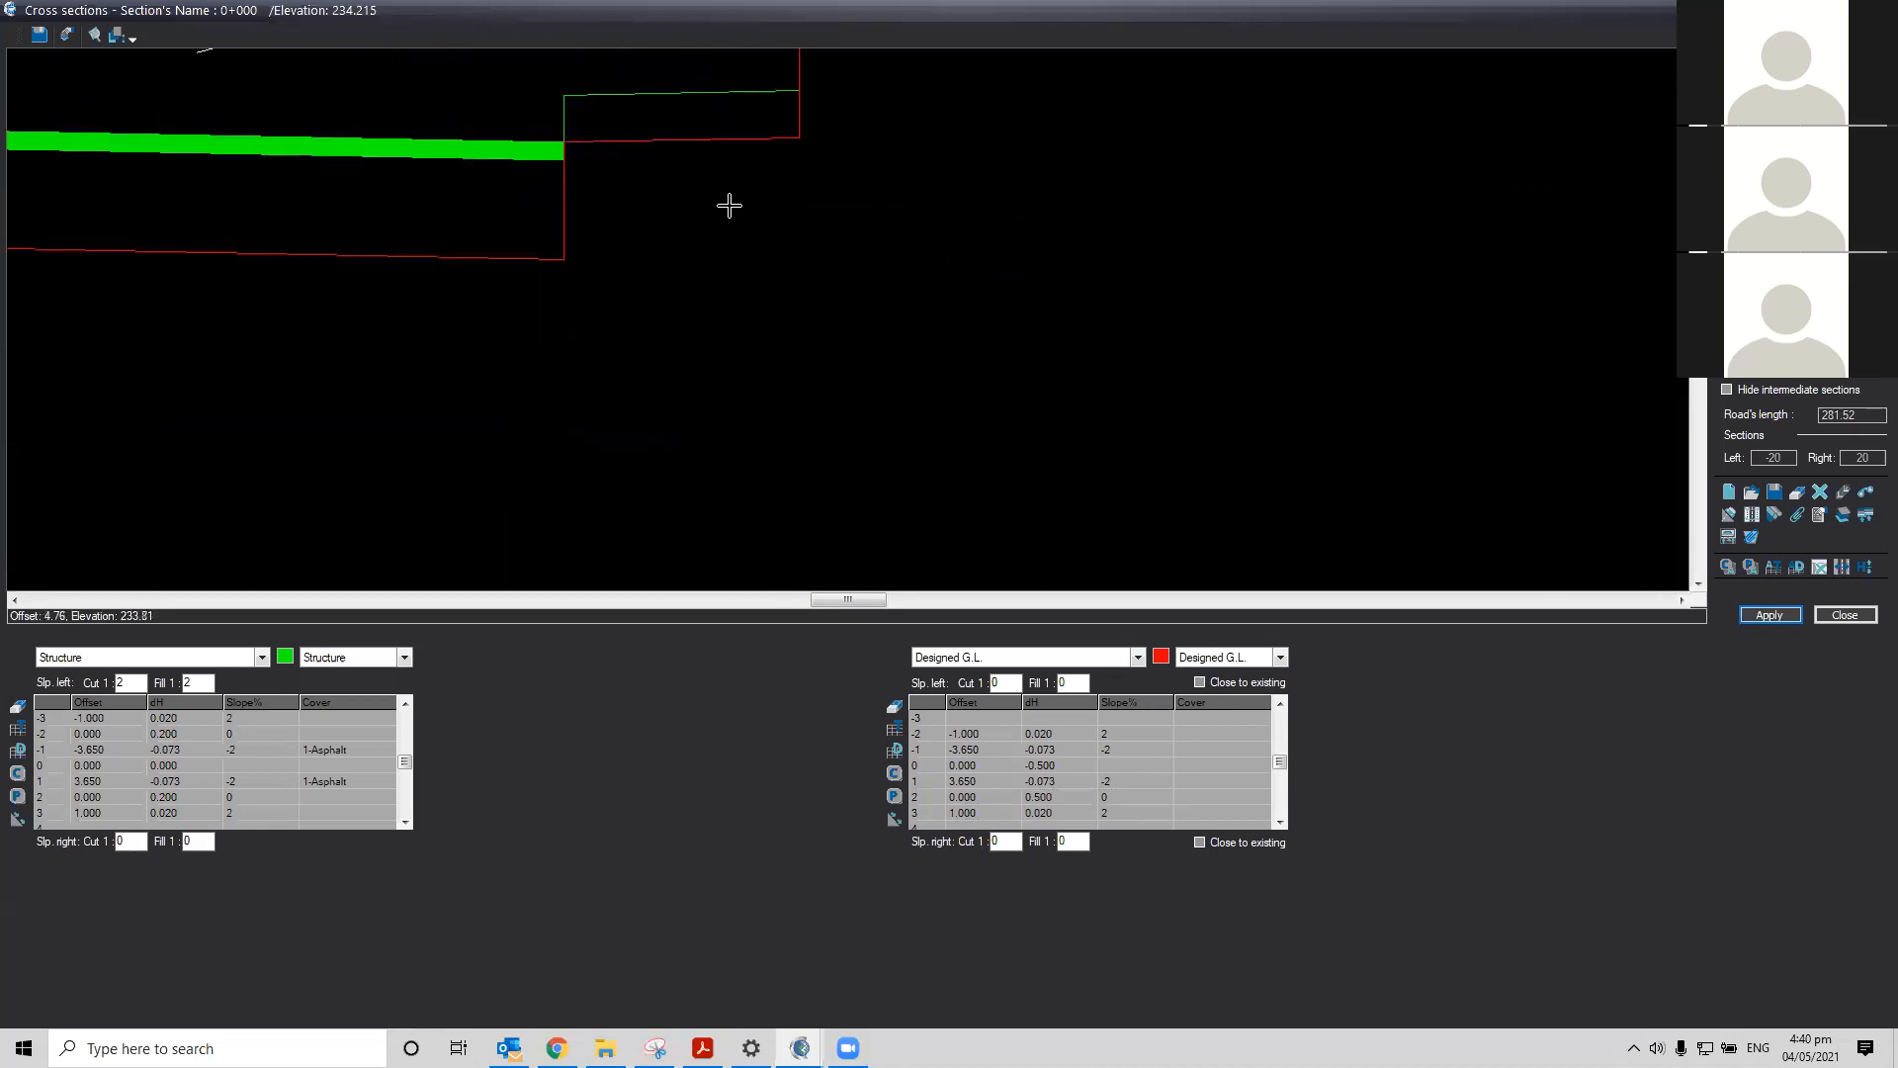
{"action": "scroll", "coordinate": [965, 326], "scroll_direction": "down", "scroll_amount": 2}
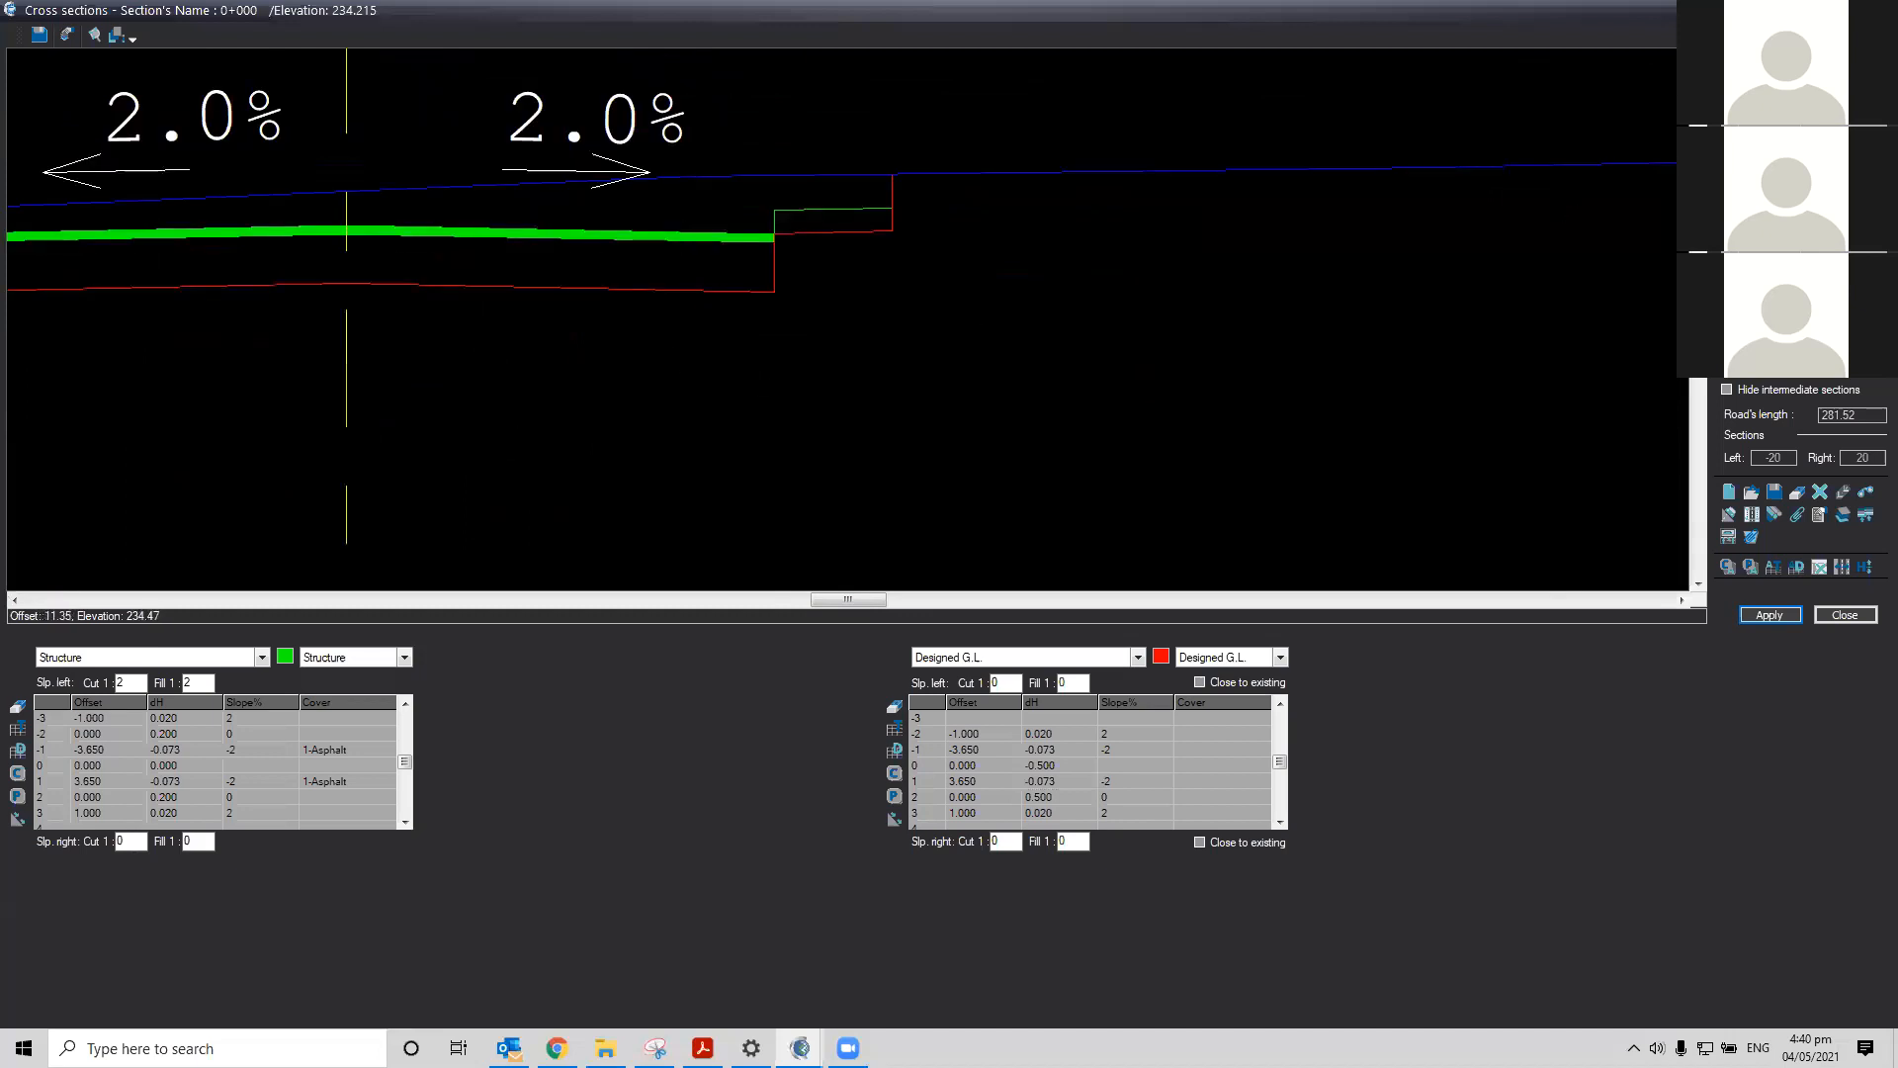
{"action": "left_click", "coordinate": [1699, 56]}
{"action": "left_click", "coordinate": [1699, 56]}
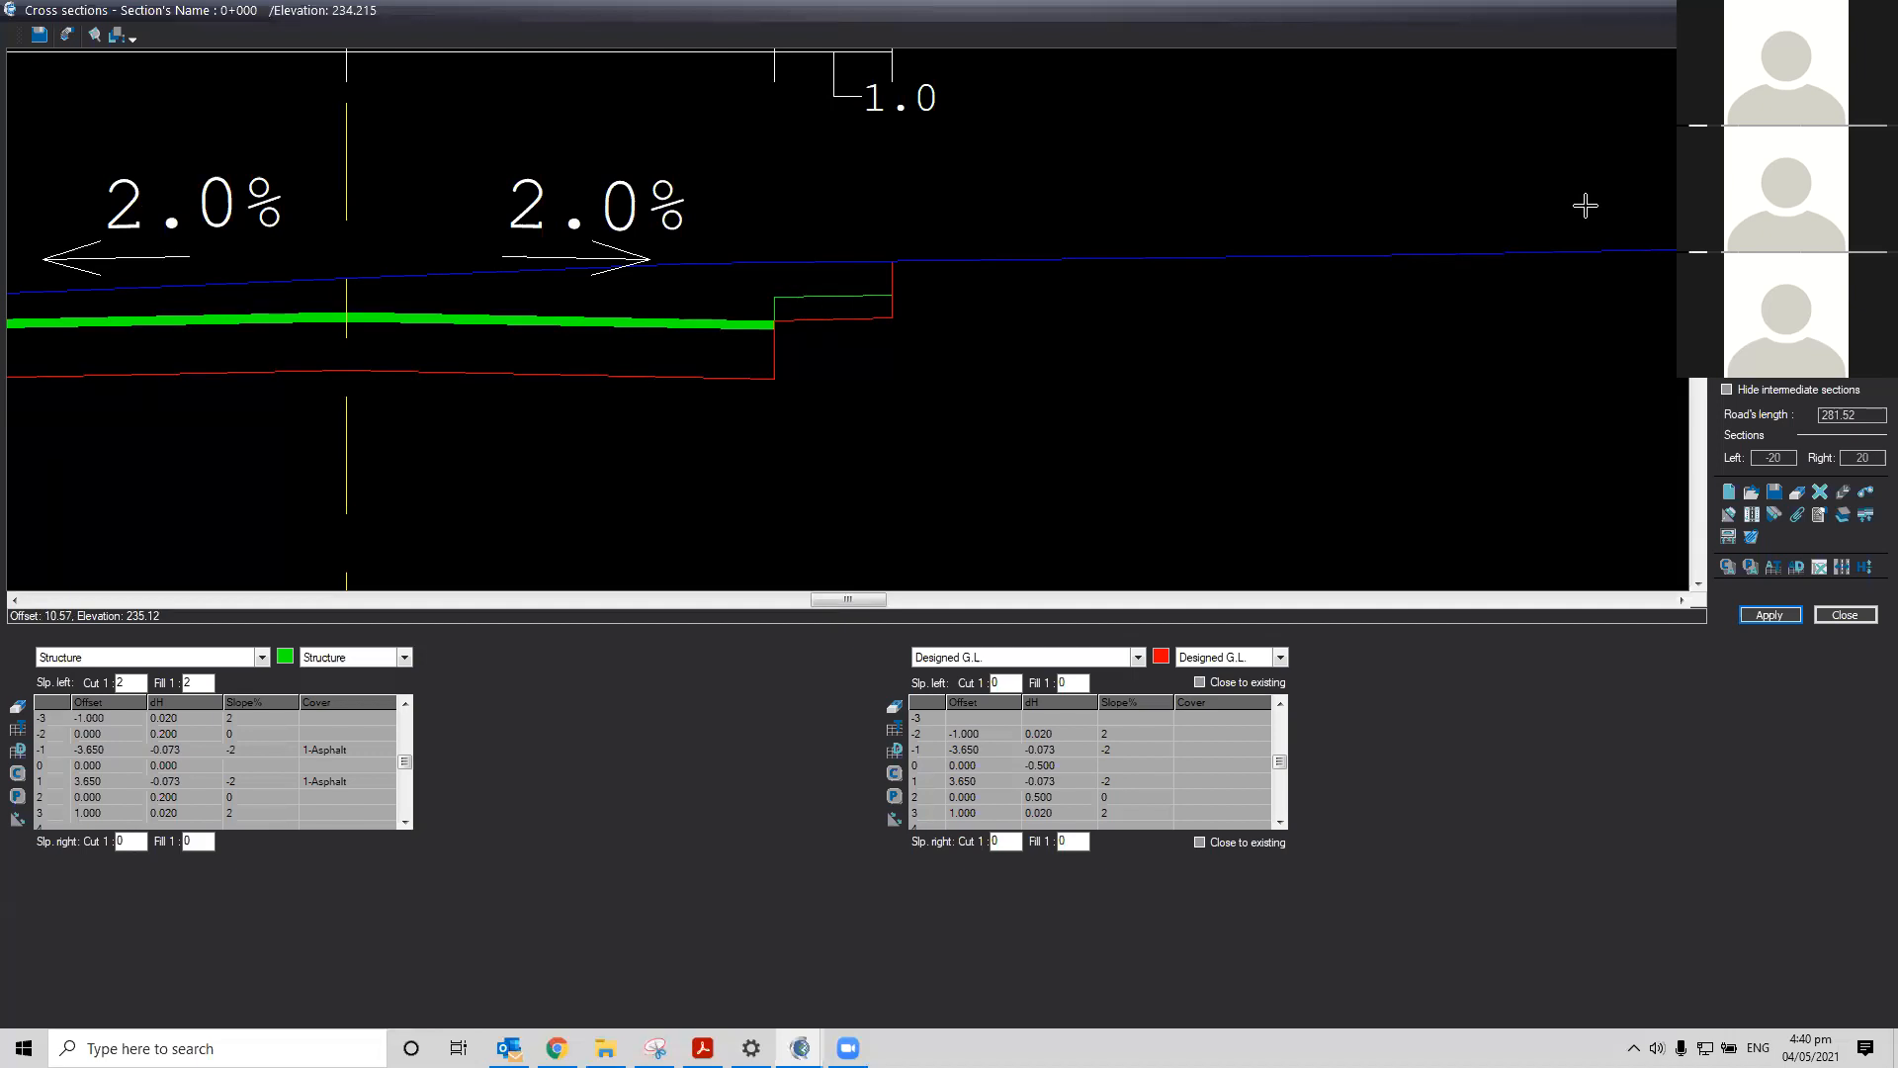
{"action": "scroll", "coordinate": [765, 331], "scroll_direction": "up", "scroll_amount": 2}
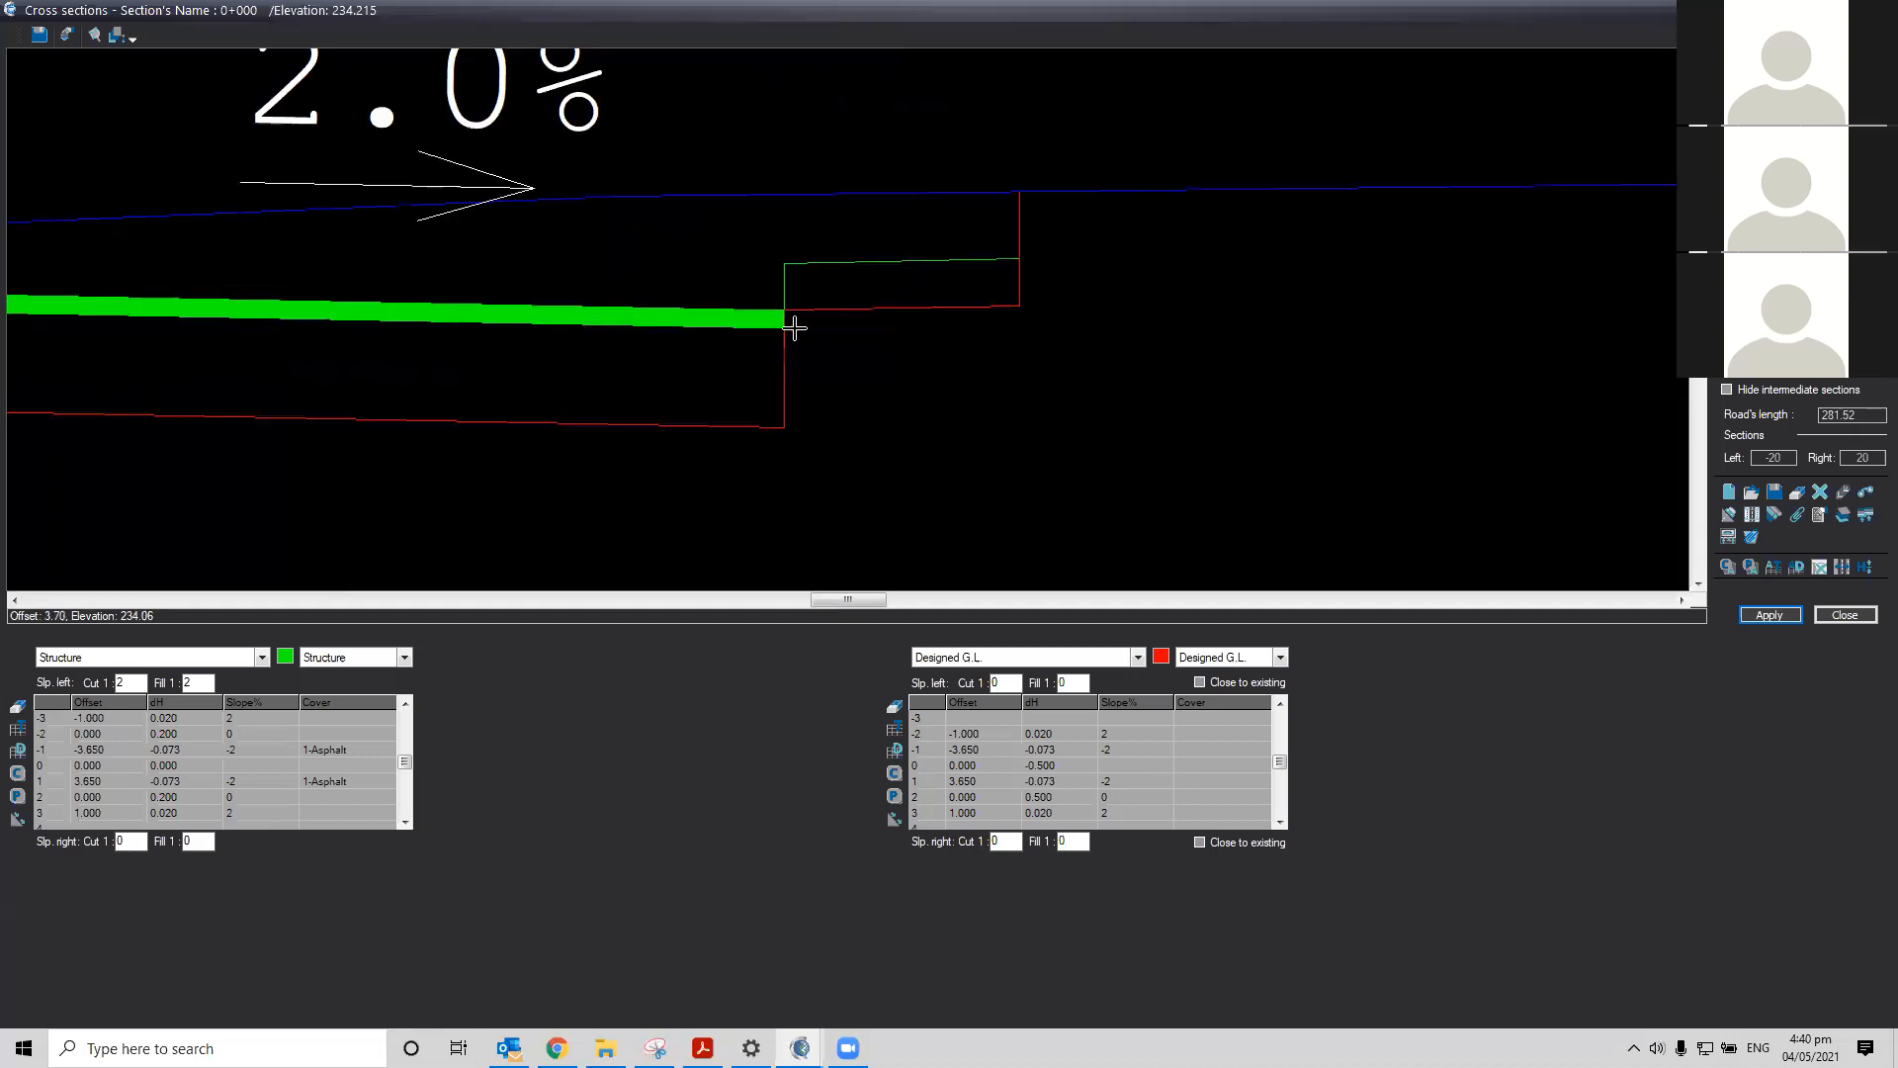
{"action": "left_click", "coordinate": [1699, 583]}
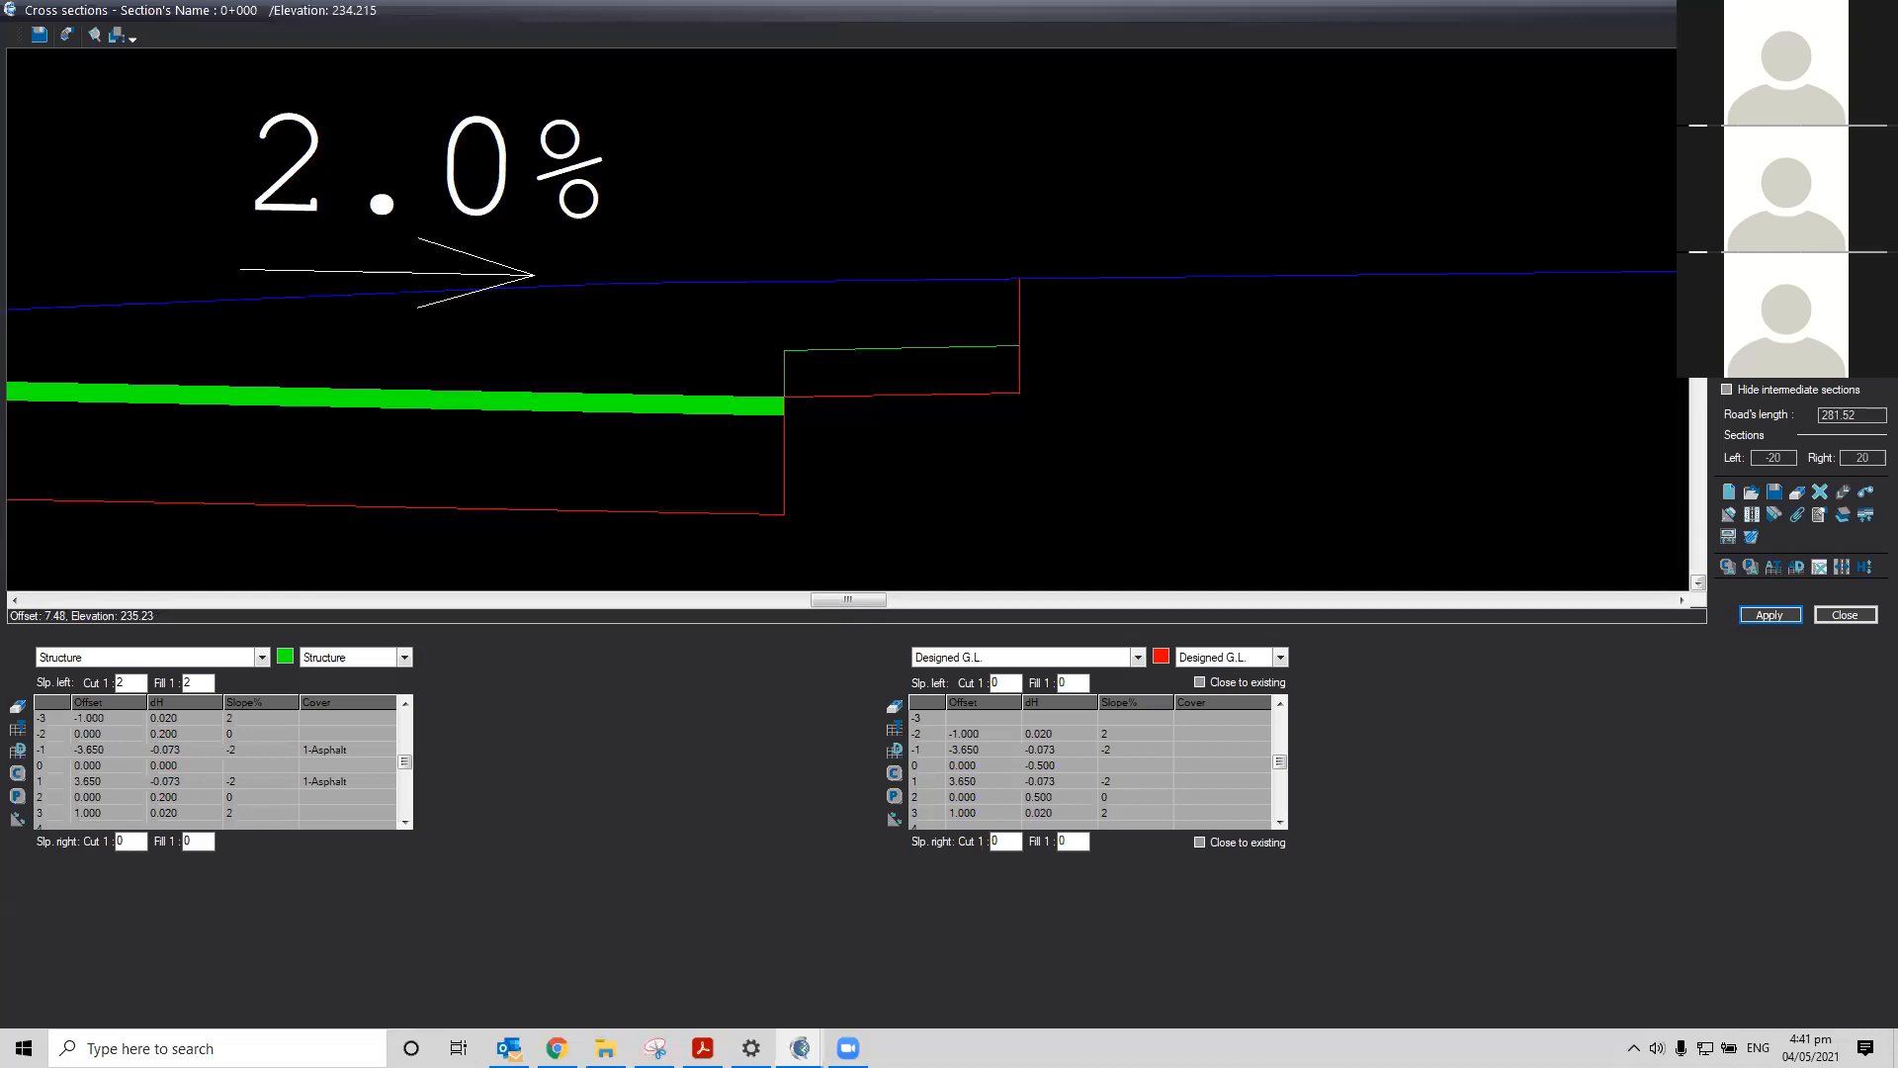
{"action": "left_click", "coordinate": [1007, 799]}
{"action": "key", "text": "Tab"}
{"action": "left_click", "coordinate": [982, 814]}
{"action": "key", "text": "Tab"}
{"action": "type", "text": "2"}
{"action": "key", "text": "Return"}
{"action": "left_click", "coordinate": [1125, 781]}
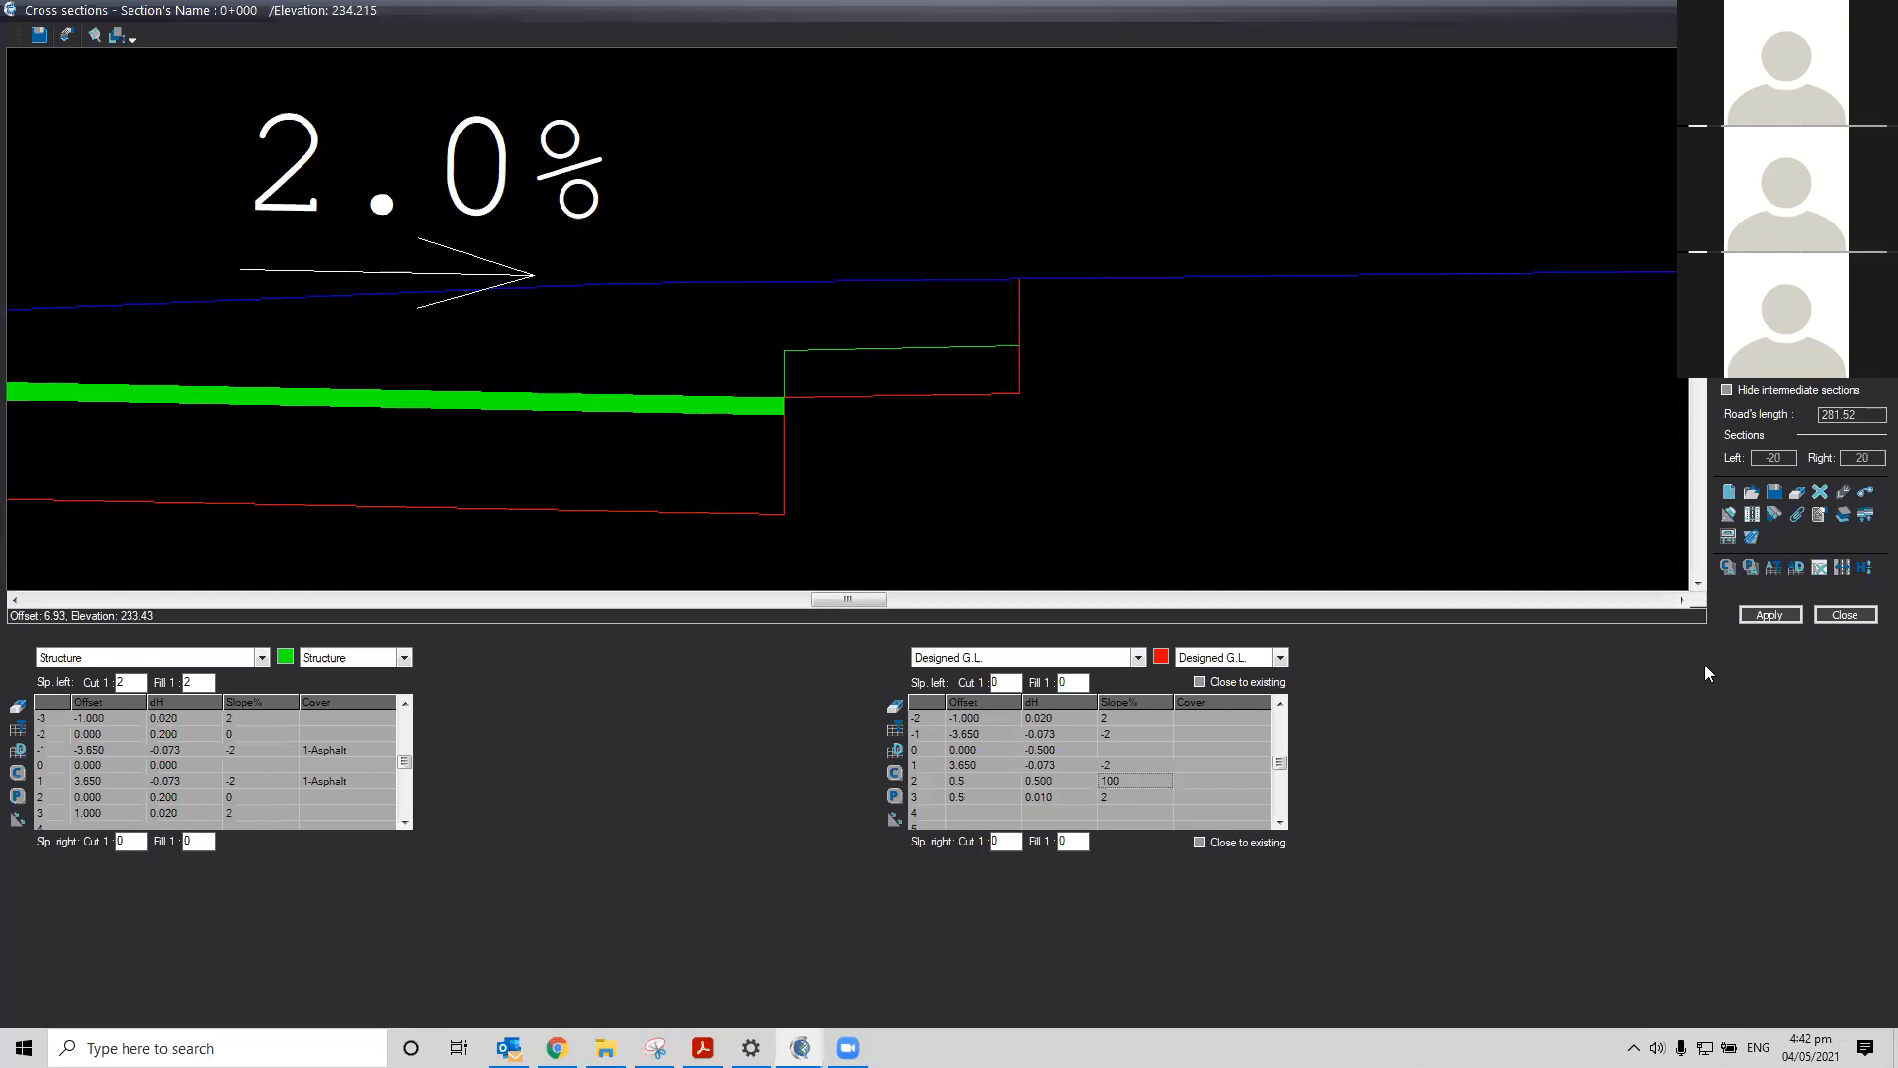
{"action": "left_click", "coordinate": [1769, 615]}
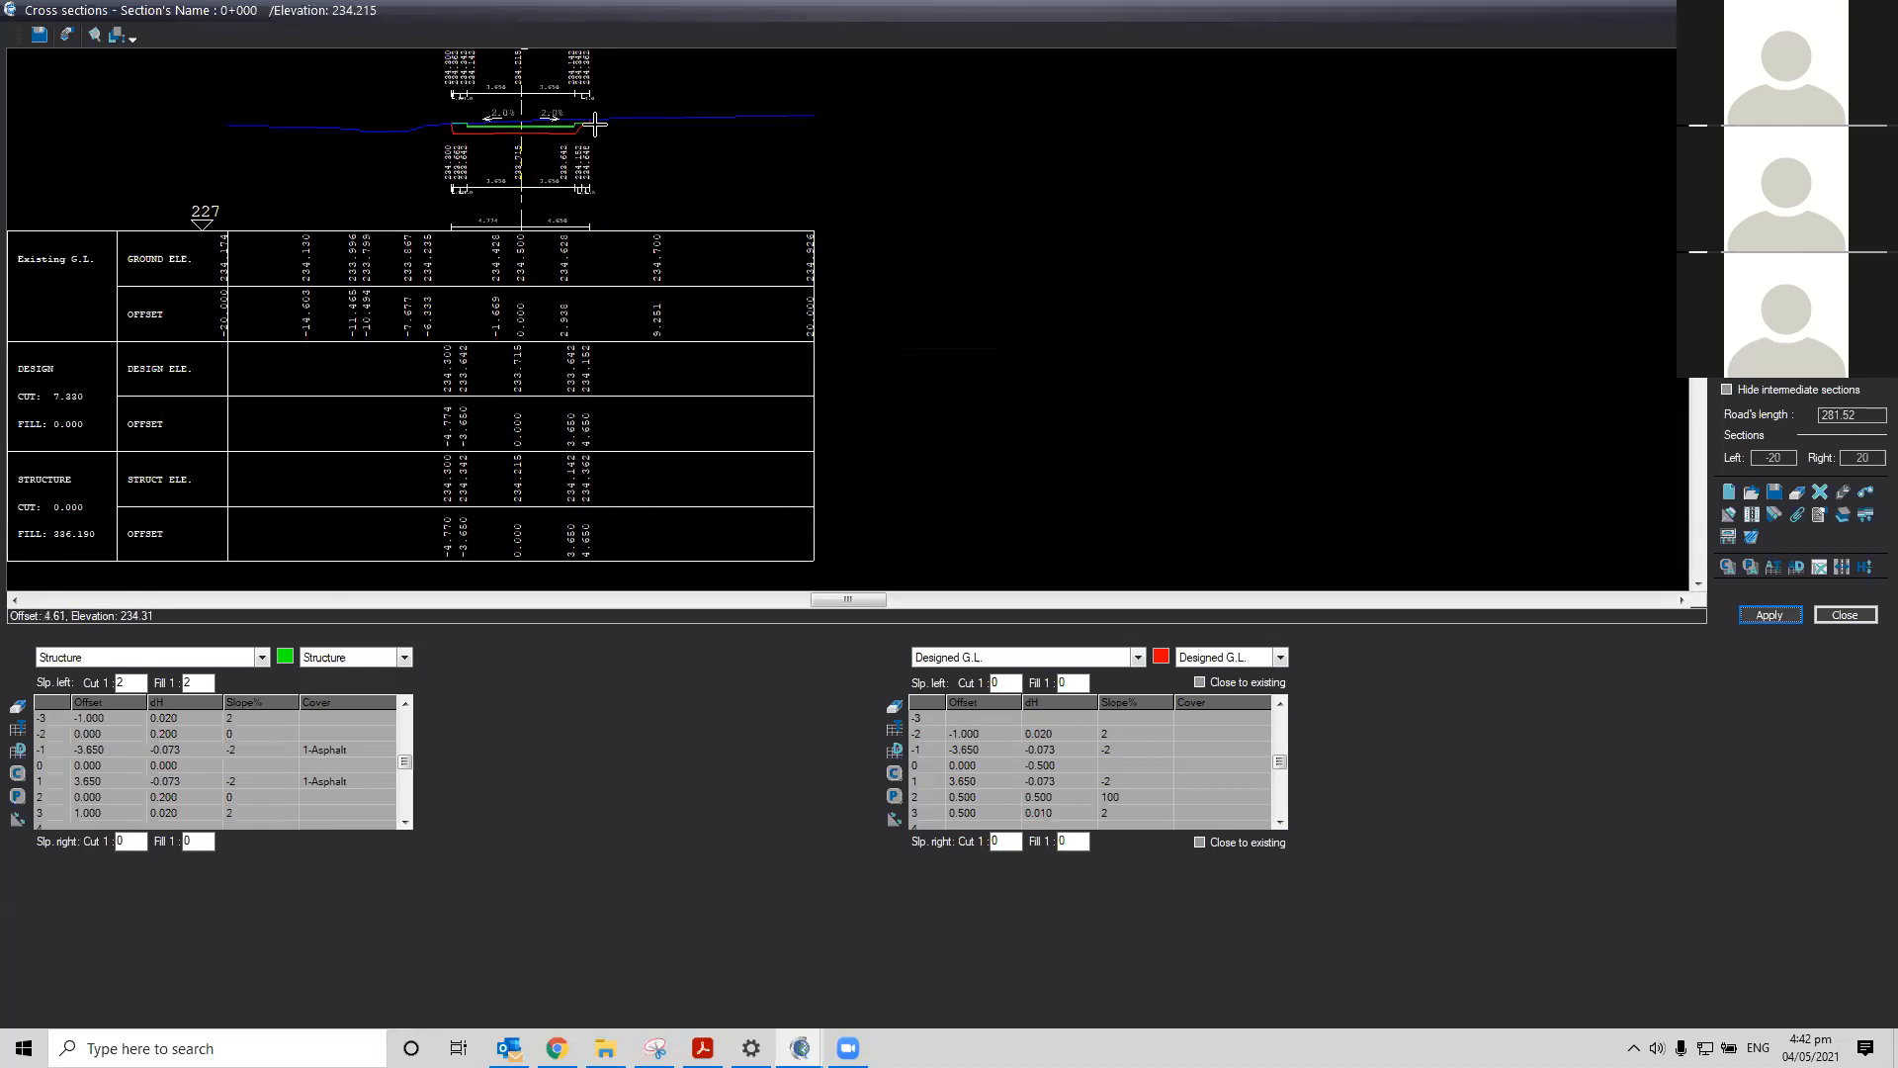
Examine the modified right-side ditch in the cross section view
{"action": "scroll", "coordinate": [547, 119], "scroll_direction": "up", "scroll_amount": 4}
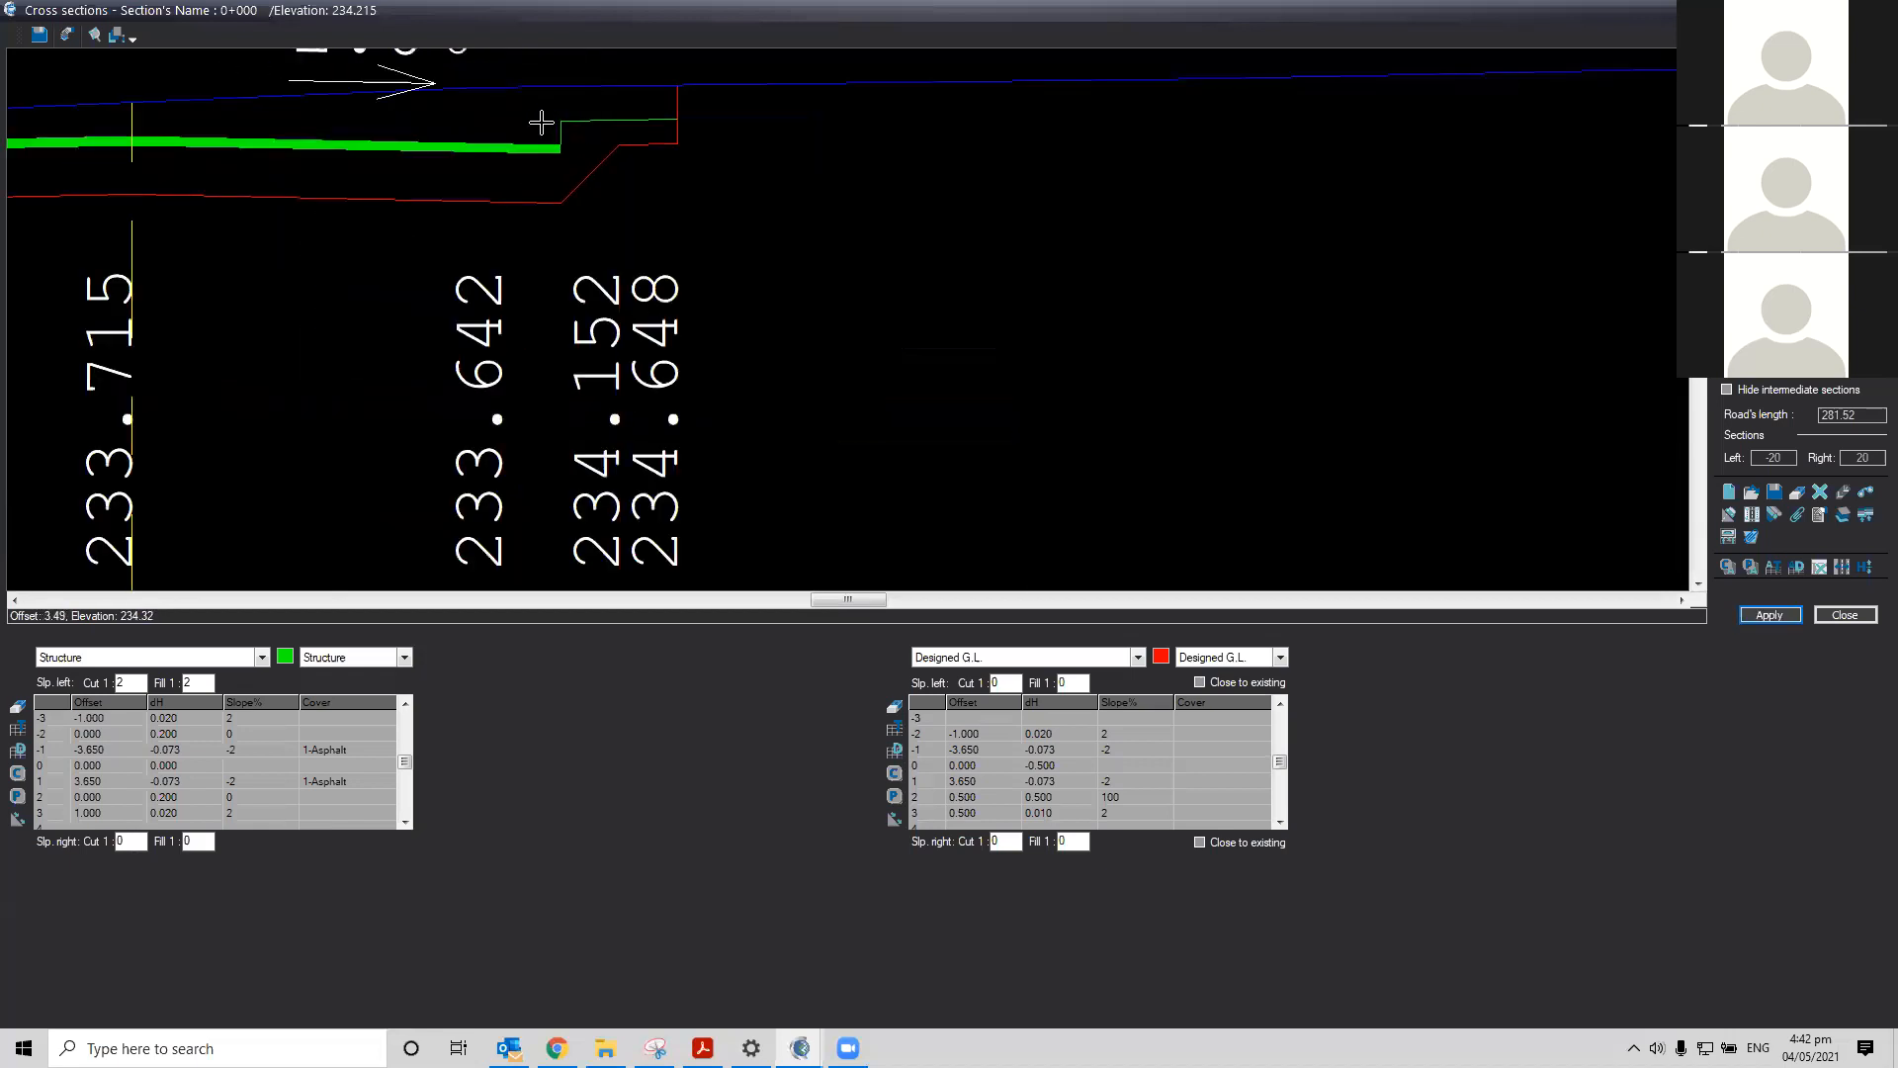
{"action": "scroll", "coordinate": [542, 123], "scroll_direction": "up", "scroll_amount": 2}
{"action": "left_click", "coordinate": [1699, 583]}
{"action": "left_click", "coordinate": [1699, 583]}
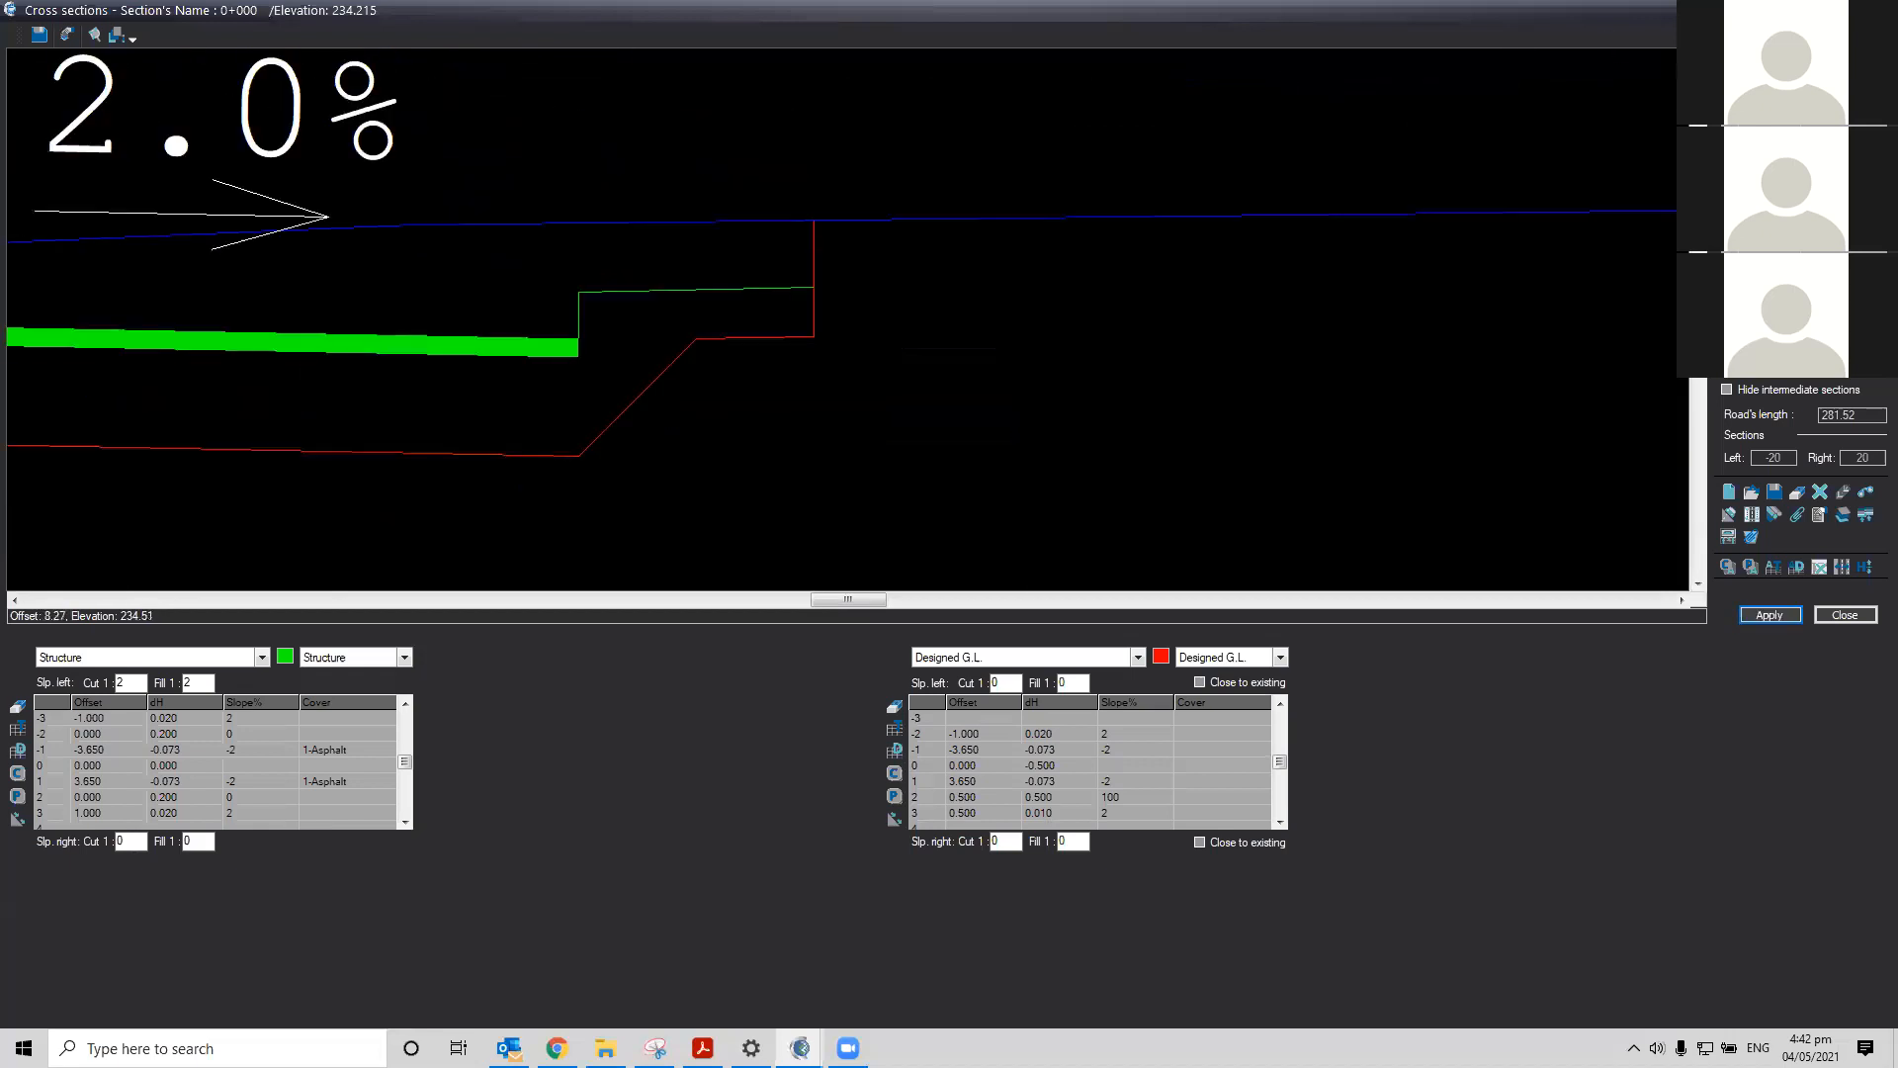
{"action": "left_click", "coordinate": [14, 600]}
{"action": "left_click", "coordinate": [15, 599]}
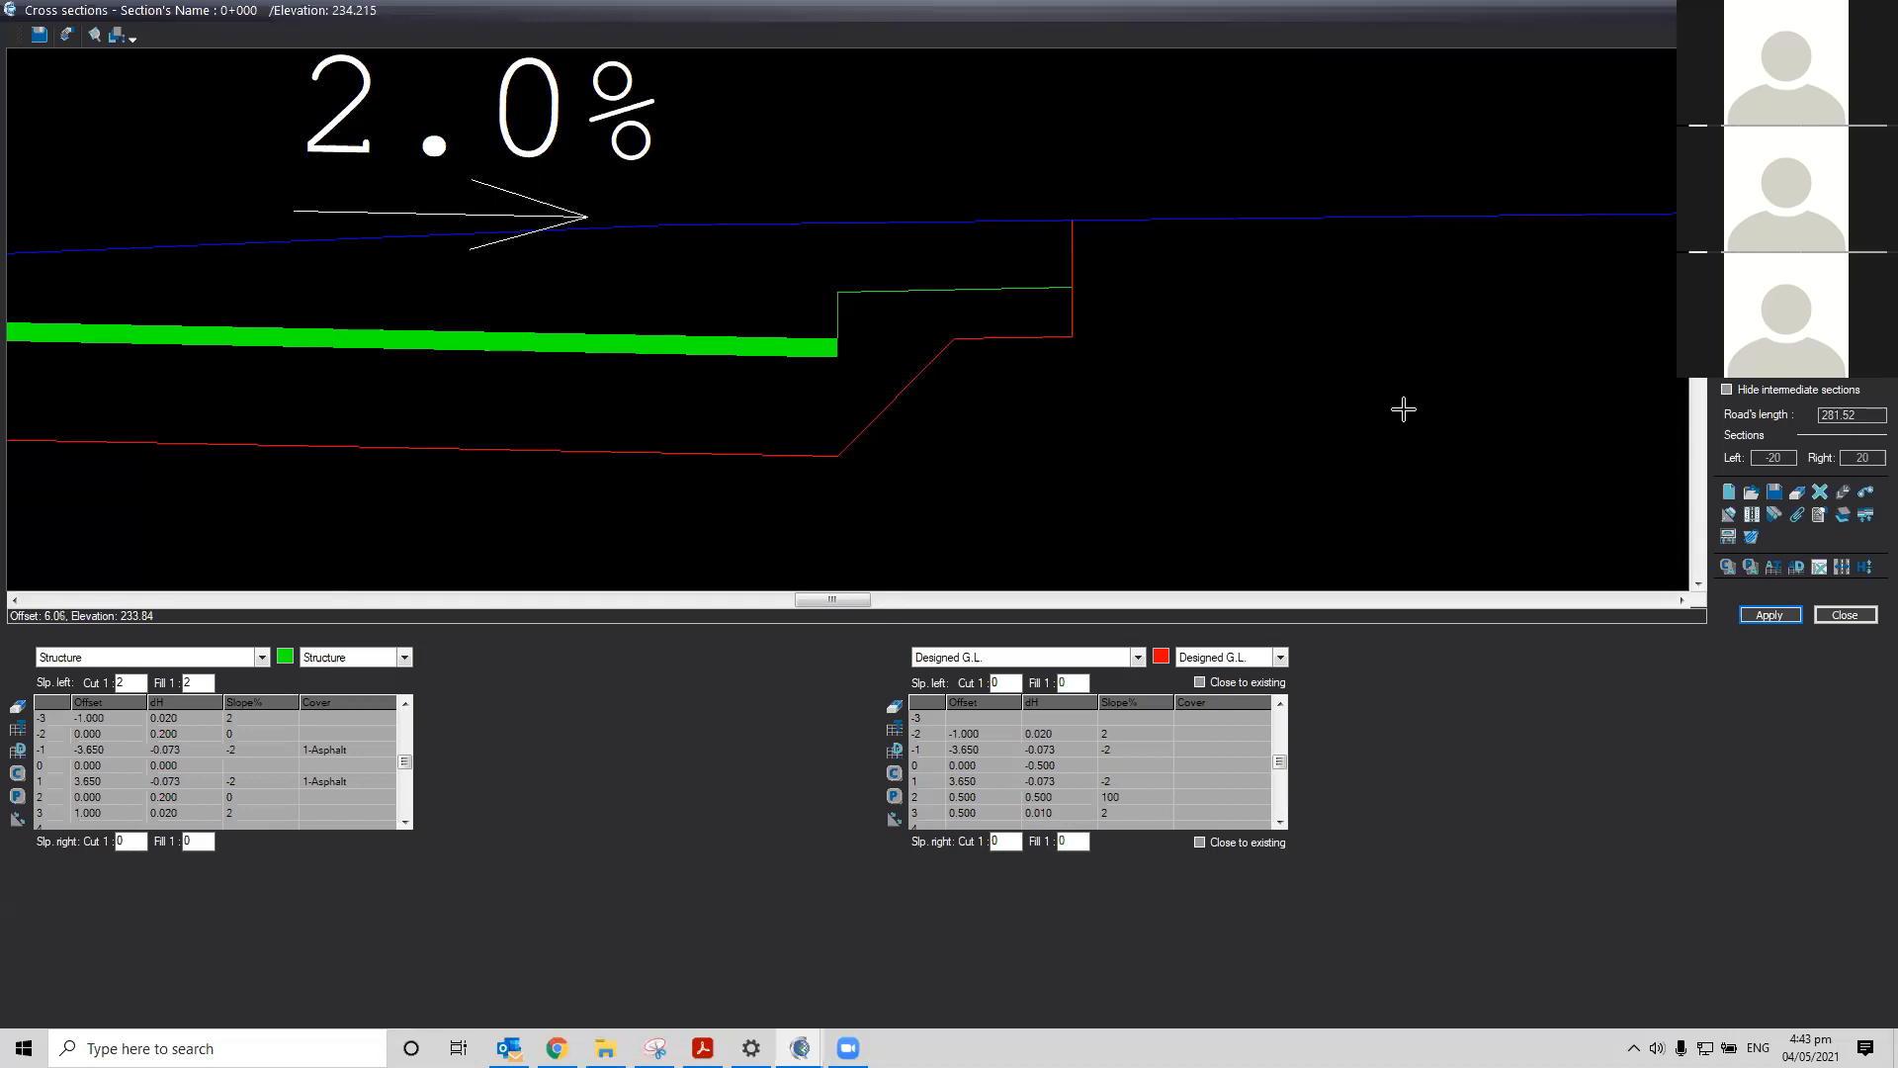
{"action": "scroll", "coordinate": [1091, 433], "scroll_direction": "down", "scroll_amount": 2}
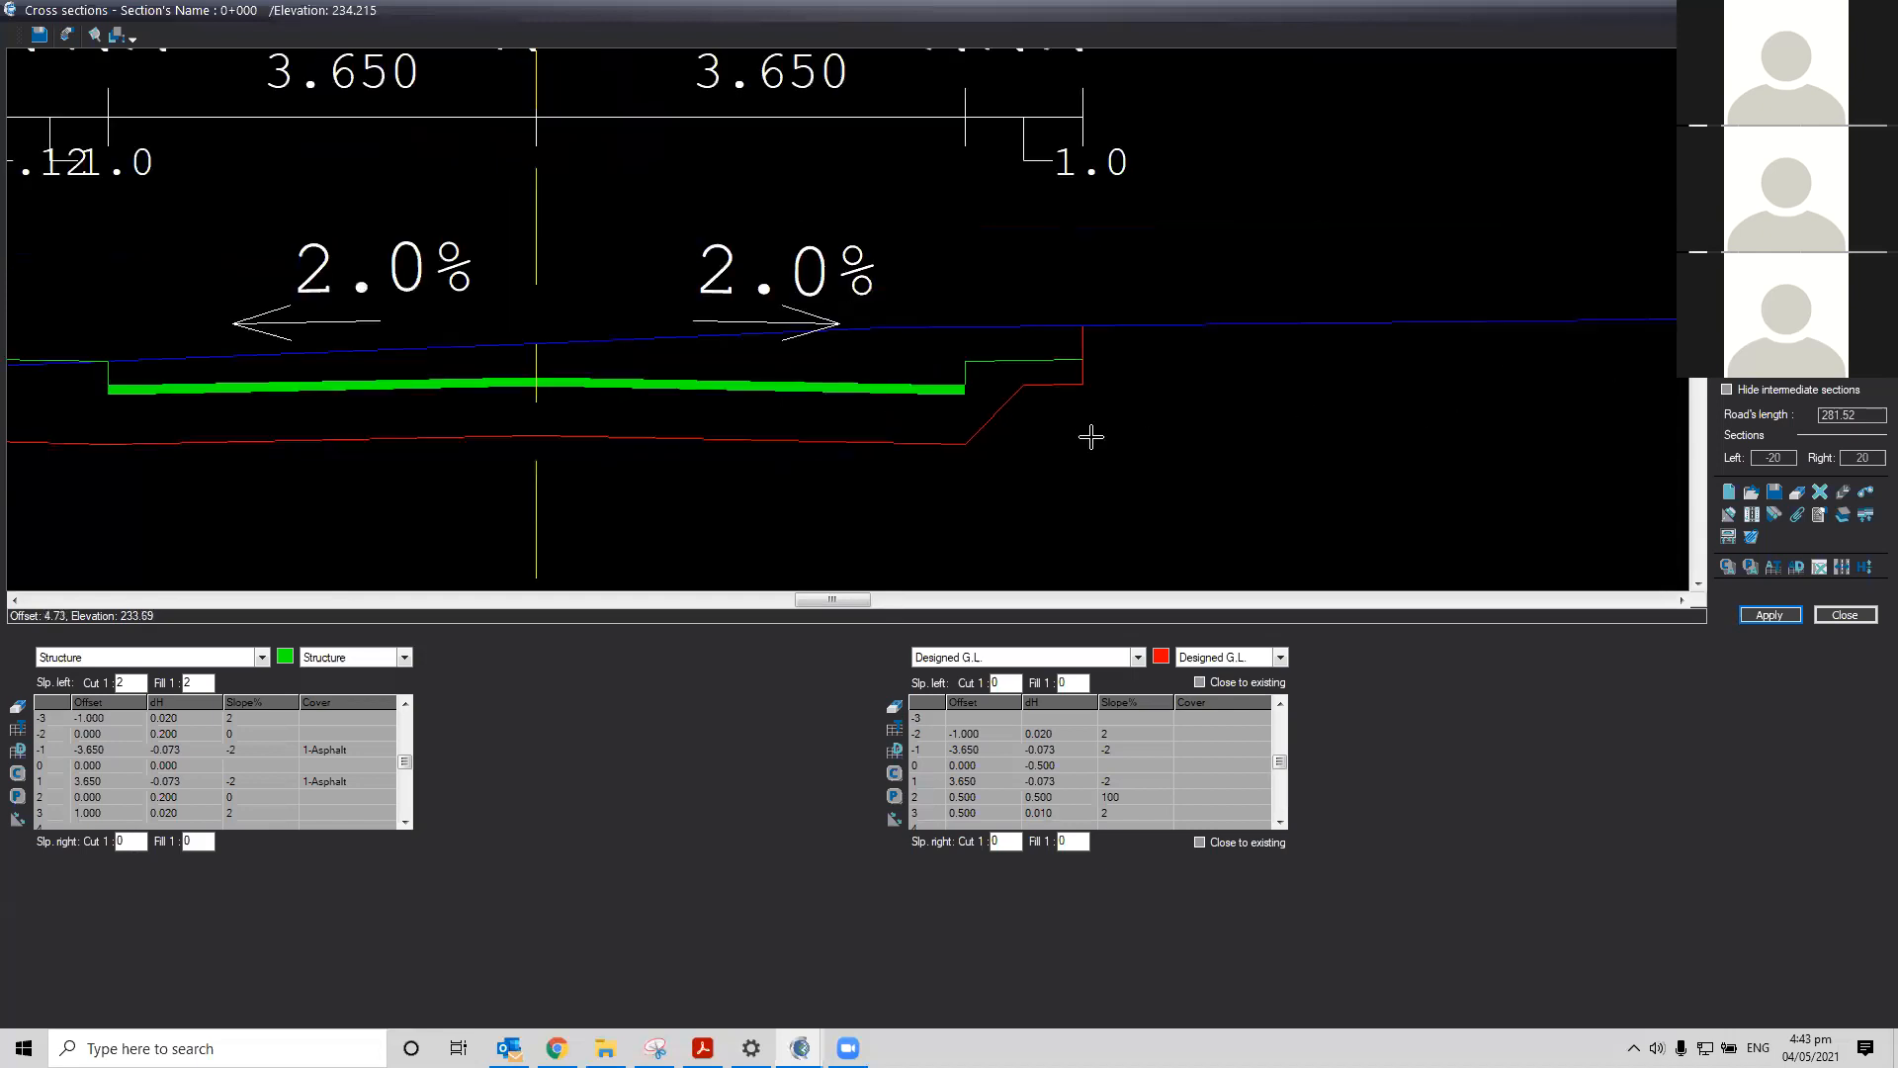
{"action": "scroll", "coordinate": [1090, 436], "scroll_direction": "down", "scroll_amount": 2}
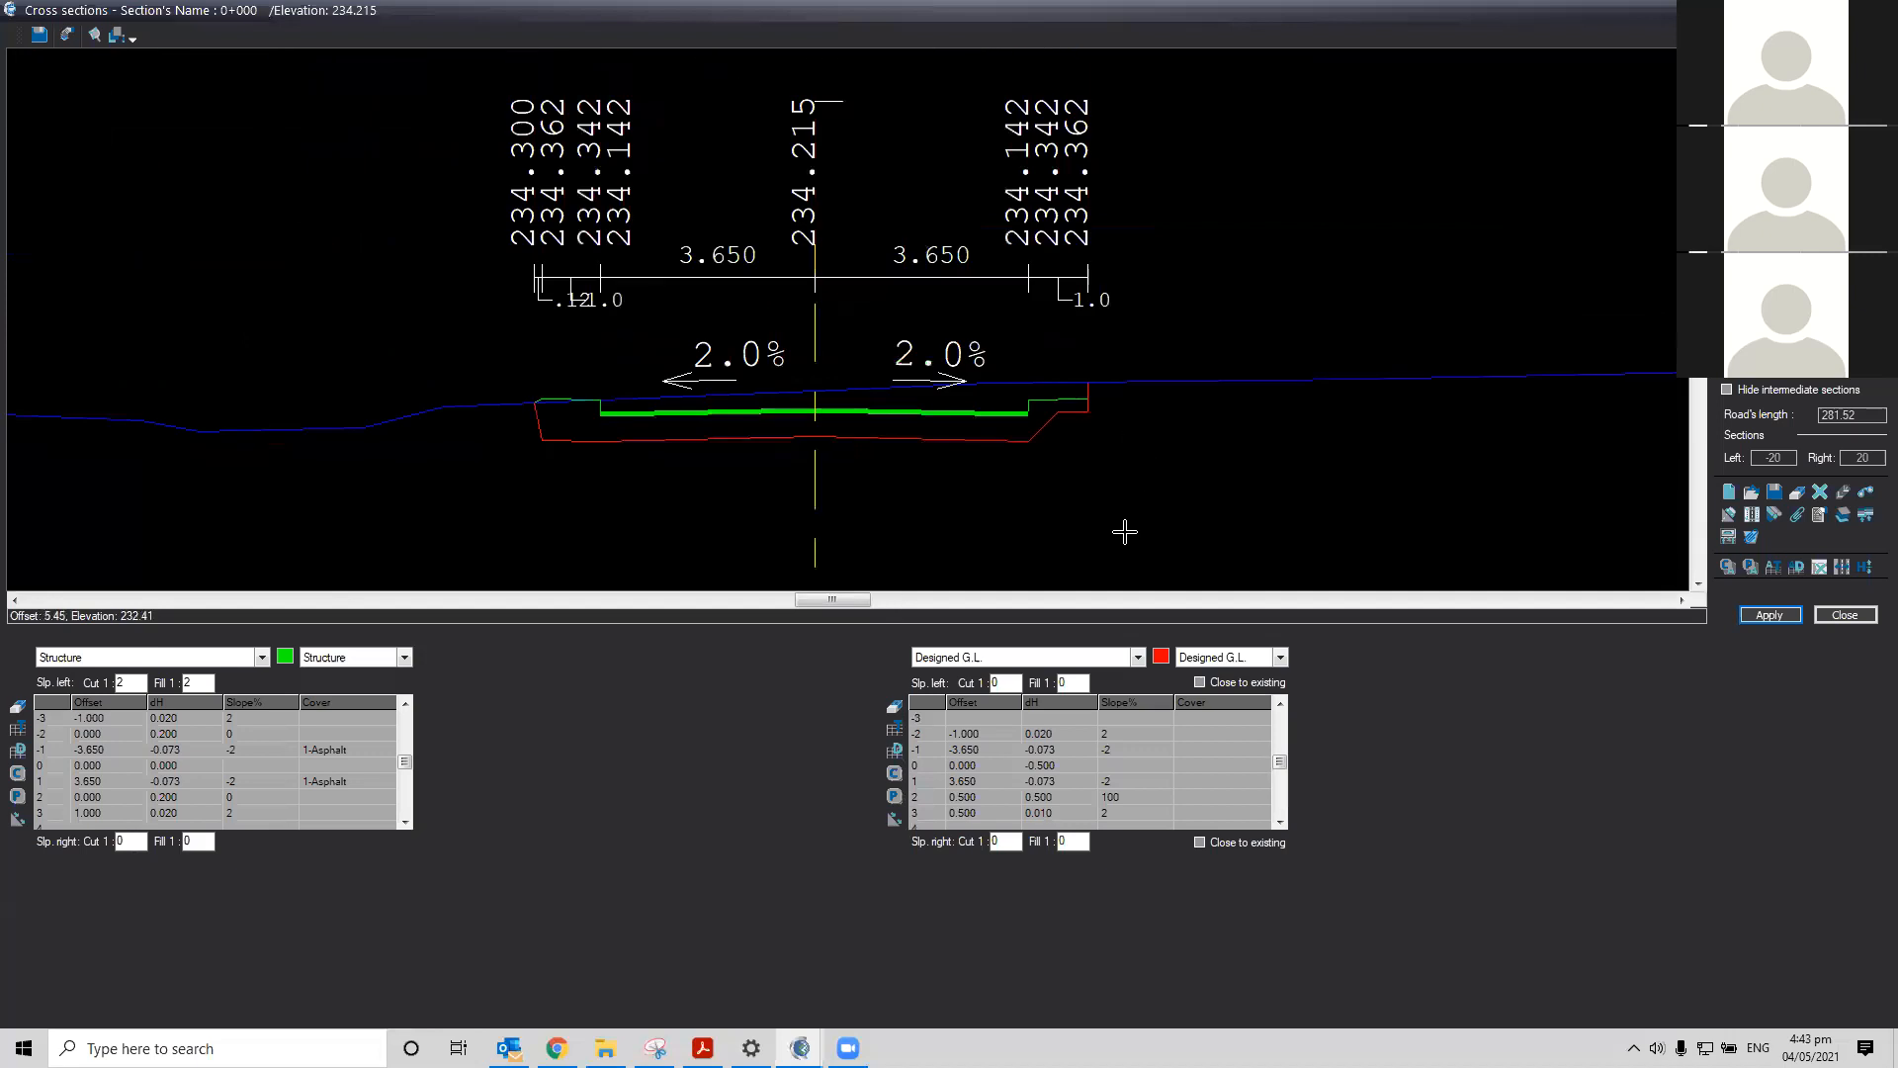
Insert a new point row before the left pavement edge and copy the edge point's values into it
{"action": "left_click", "coordinate": [918, 747]}
{"action": "key", "text": "Insert"}
{"action": "right_click", "coordinate": [931, 752]}
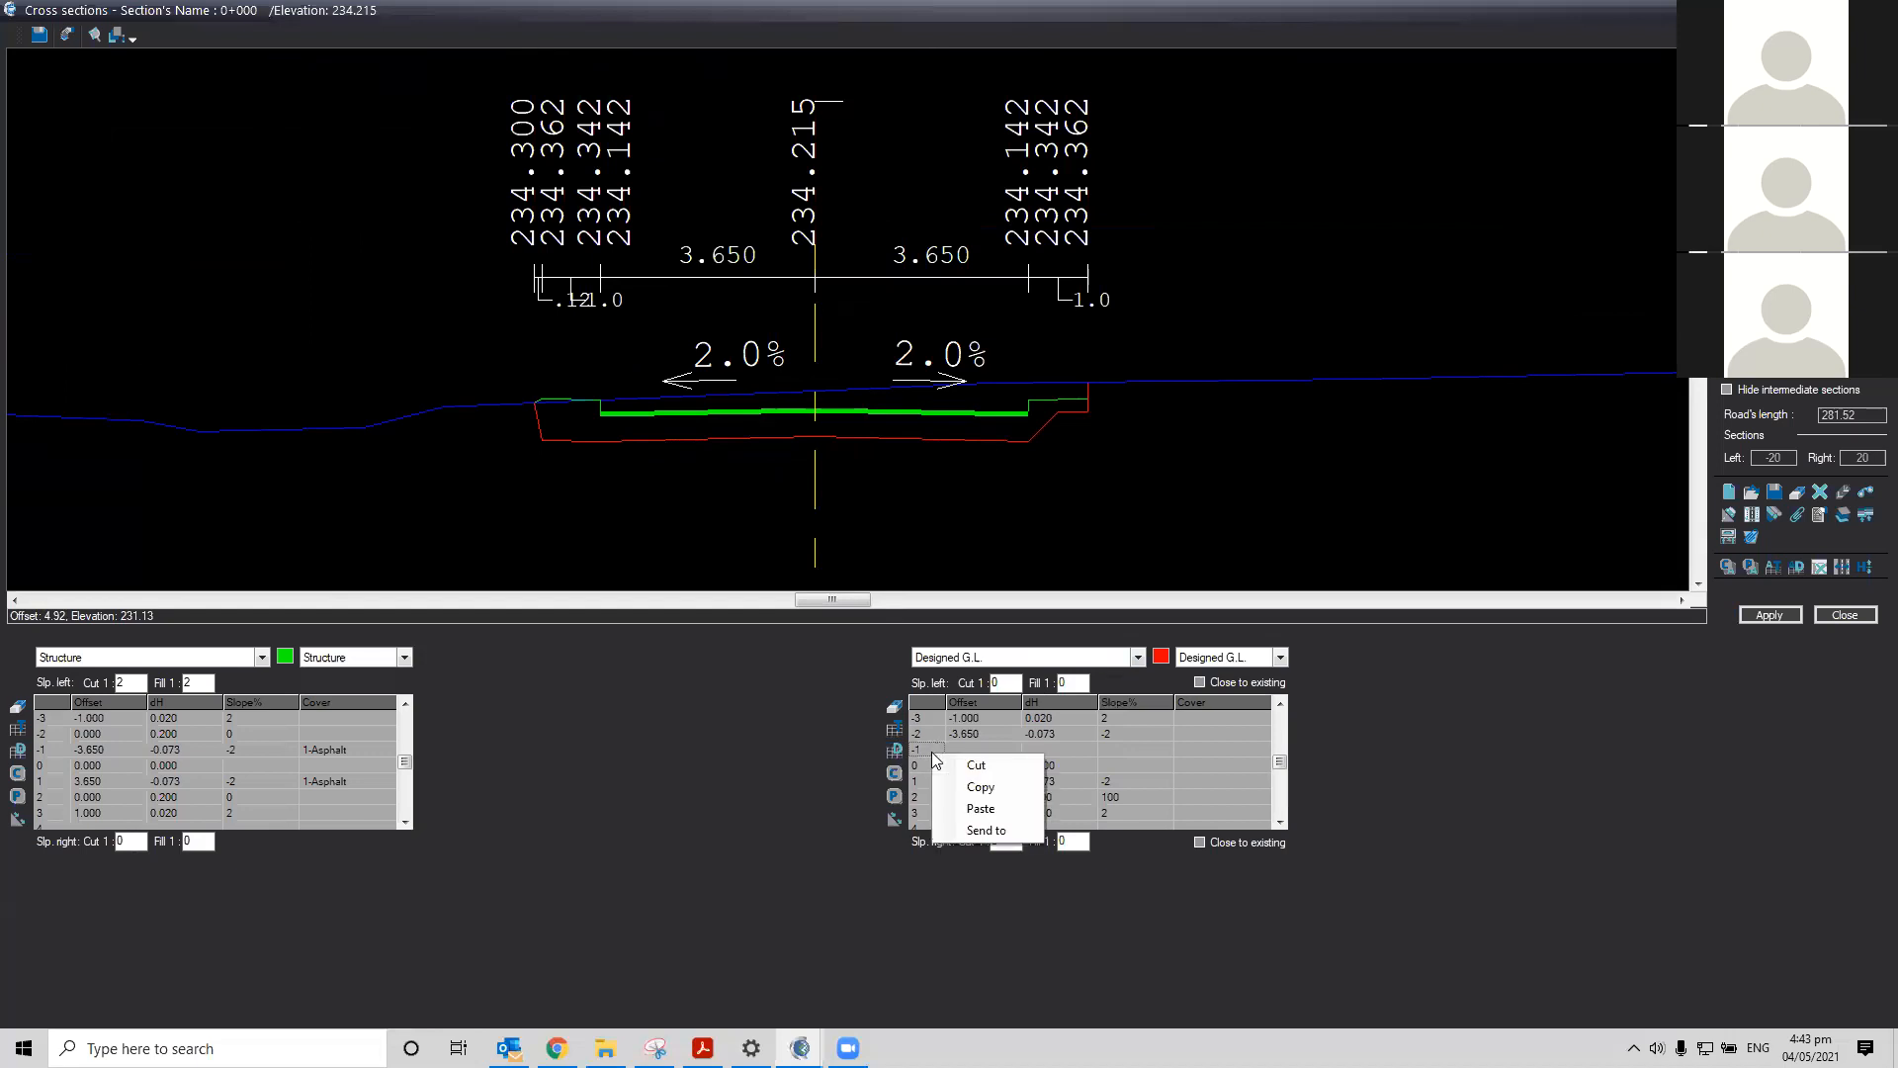
{"action": "left_click", "coordinate": [928, 734]}
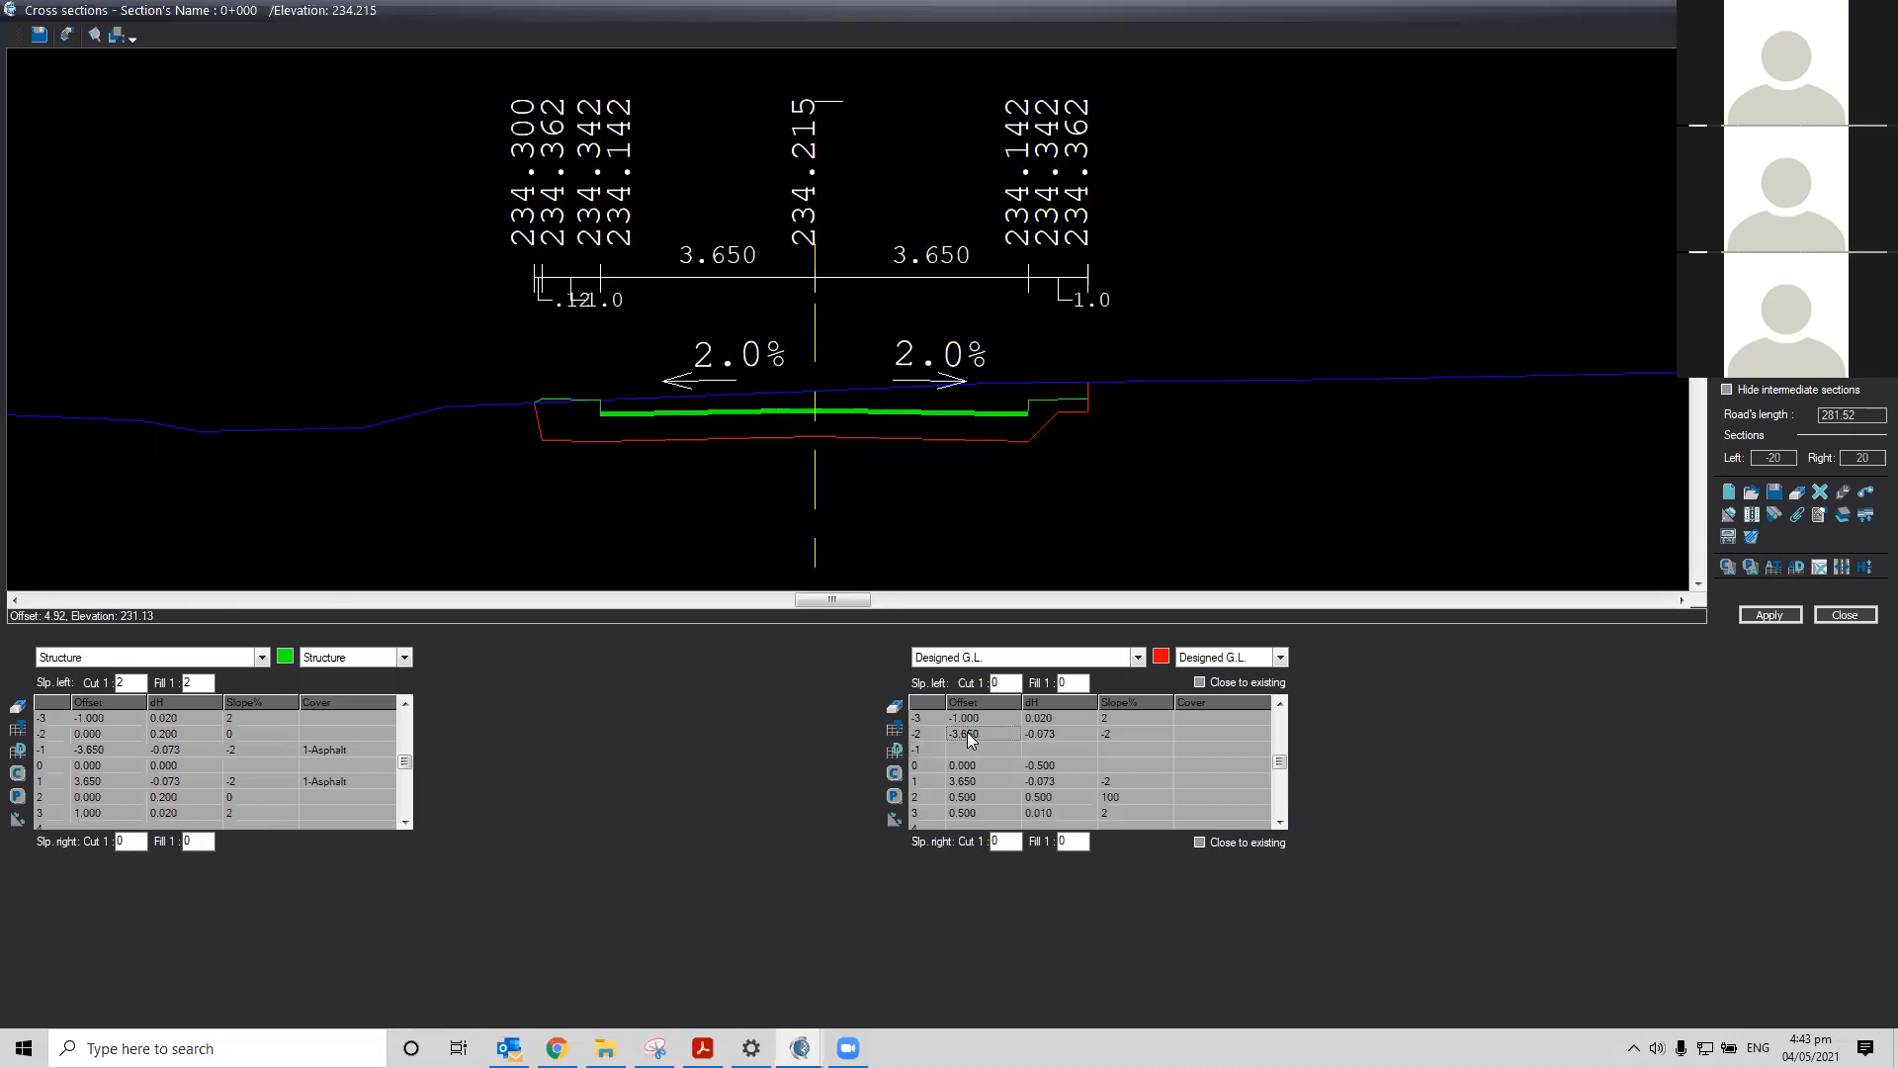
{"action": "left_click_drag", "start_coordinate": [1121, 738], "coordinate": [1119, 736]}
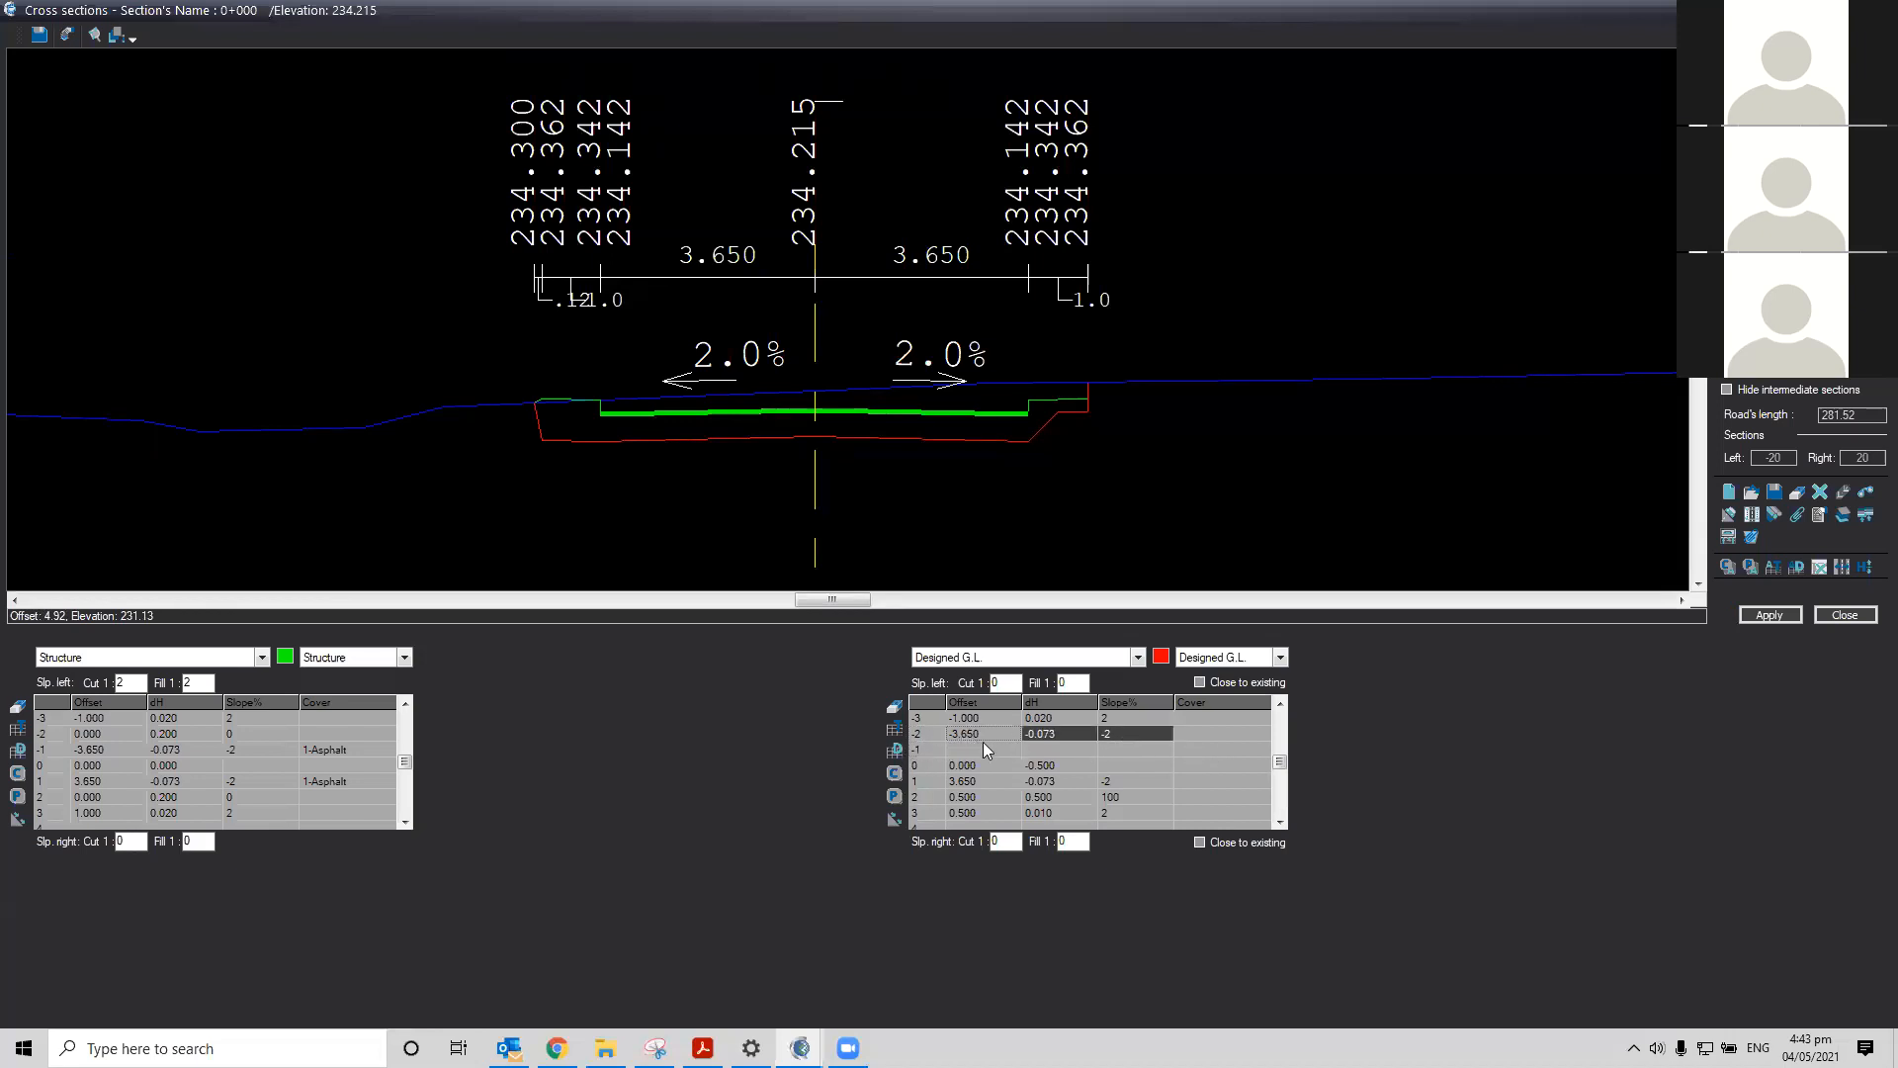
{"action": "key", "text": "ctrl+c"}
{"action": "left_click", "coordinate": [994, 484]}
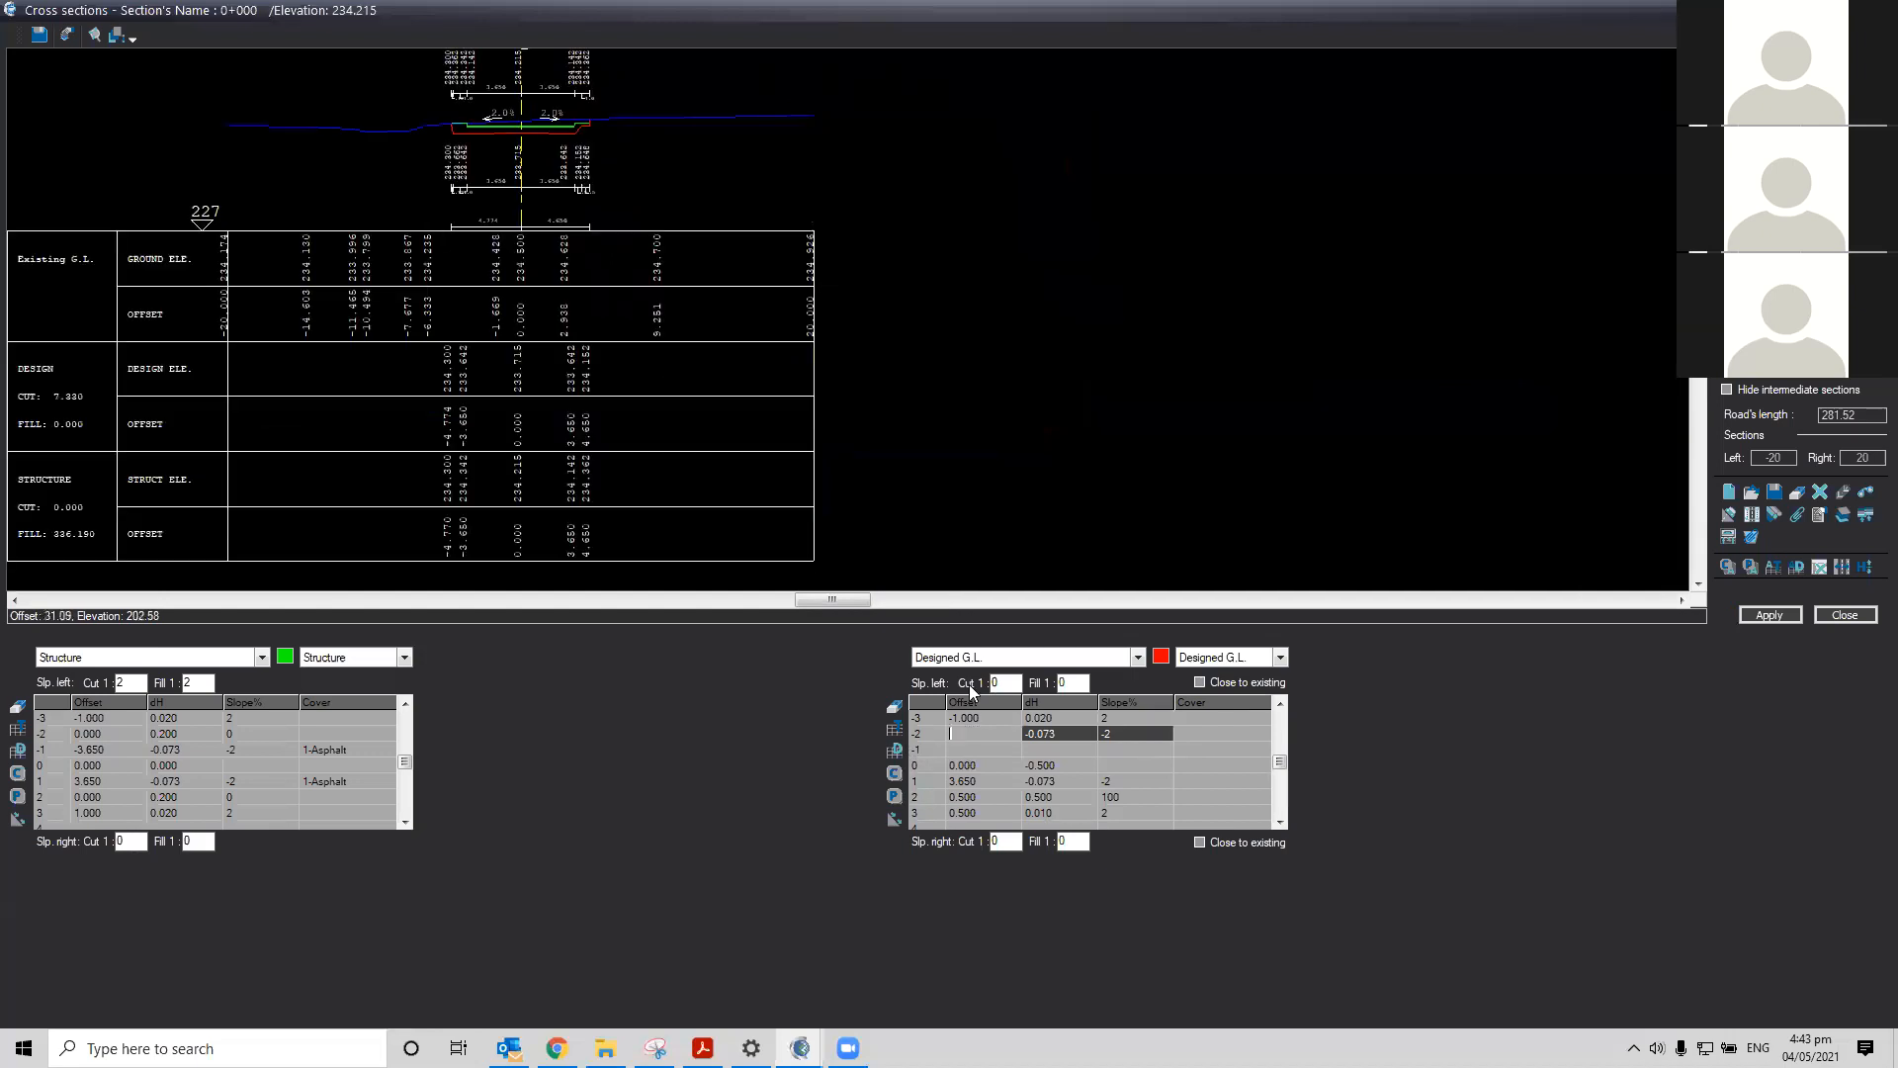
{"action": "left_click", "coordinate": [979, 742]}
{"action": "key", "text": "Return"}
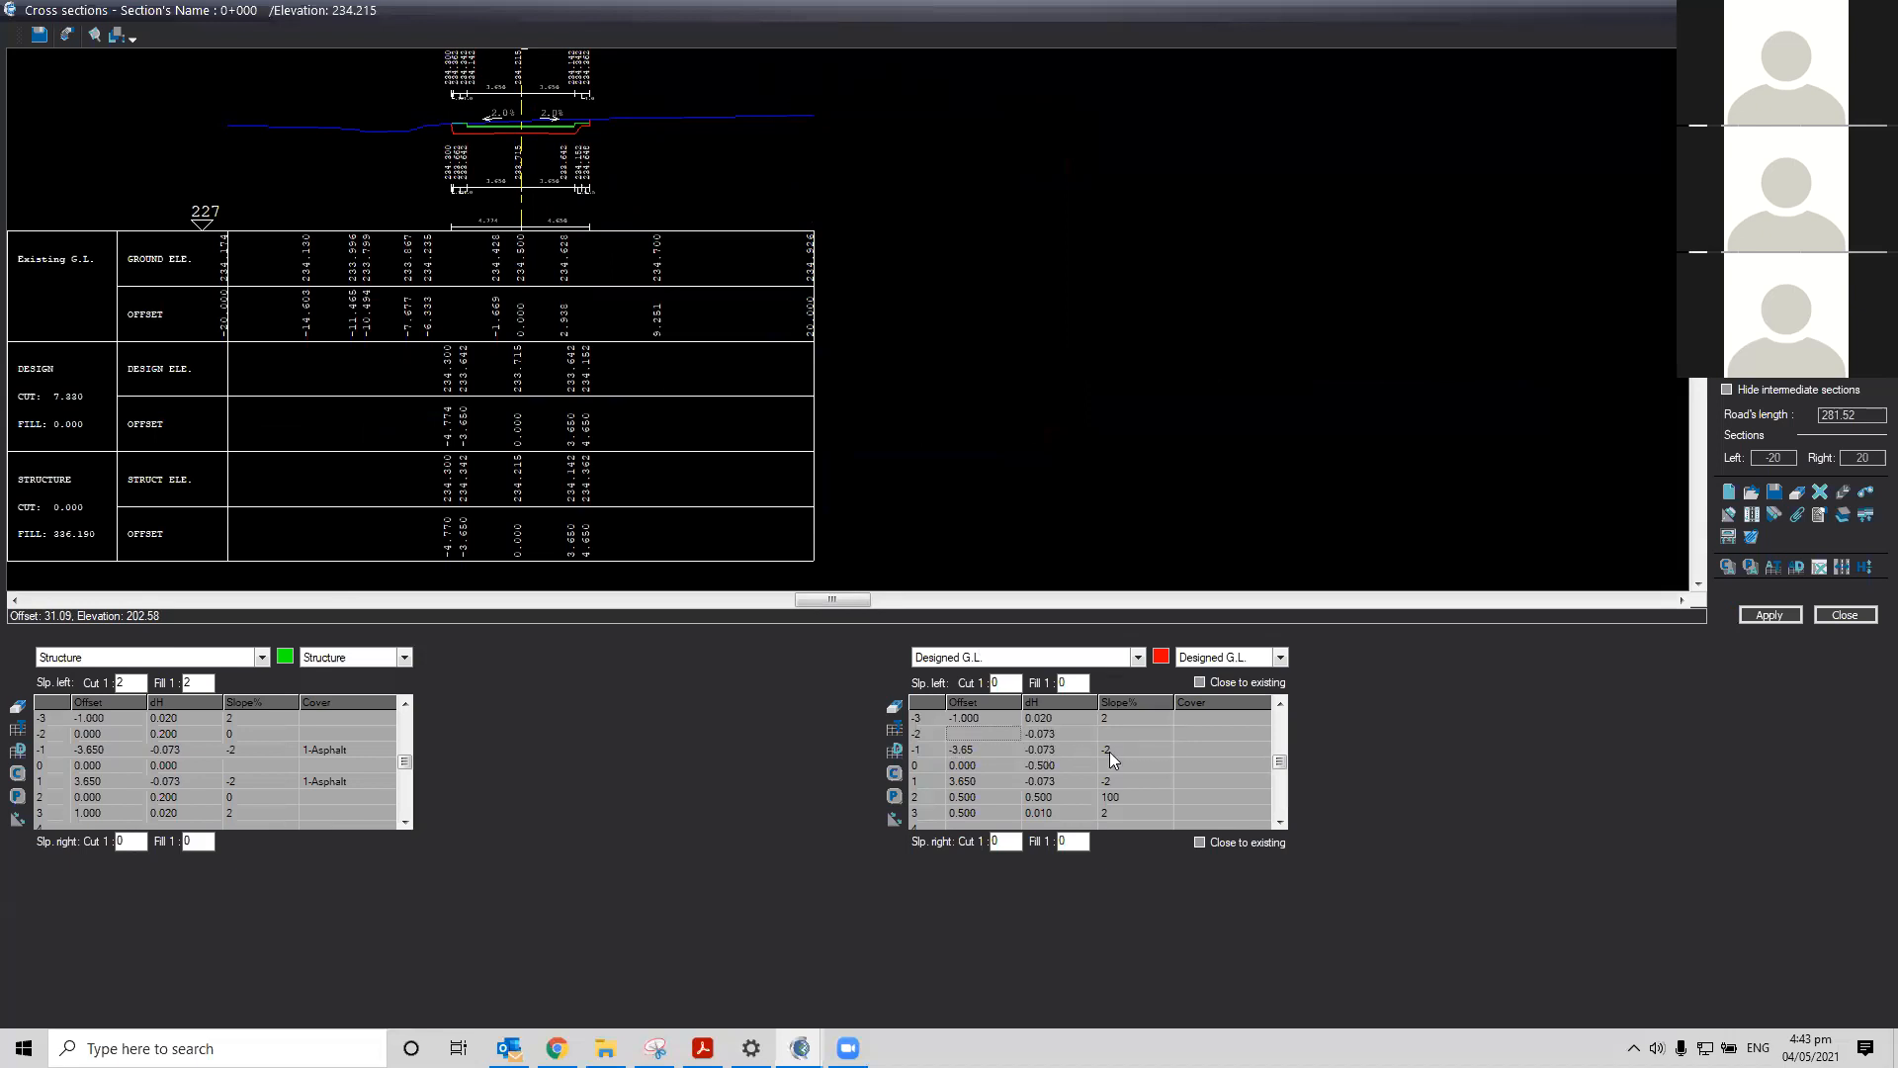
Enter the left ditch points as offset -0.5 with dH 0.5 and slope 100, and offset -0.5 with dH 0.010 and slope 2, then apply
{"action": "left_click", "coordinate": [1050, 732]}
{"action": "left_click", "coordinate": [1168, 732]}
{"action": "left_click", "coordinate": [965, 718]}
{"action": "type", "text": "-0.5"}
{"action": "left_click", "coordinate": [1129, 718]}
{"action": "type", "text": "2"}
{"action": "key", "text": "Return"}
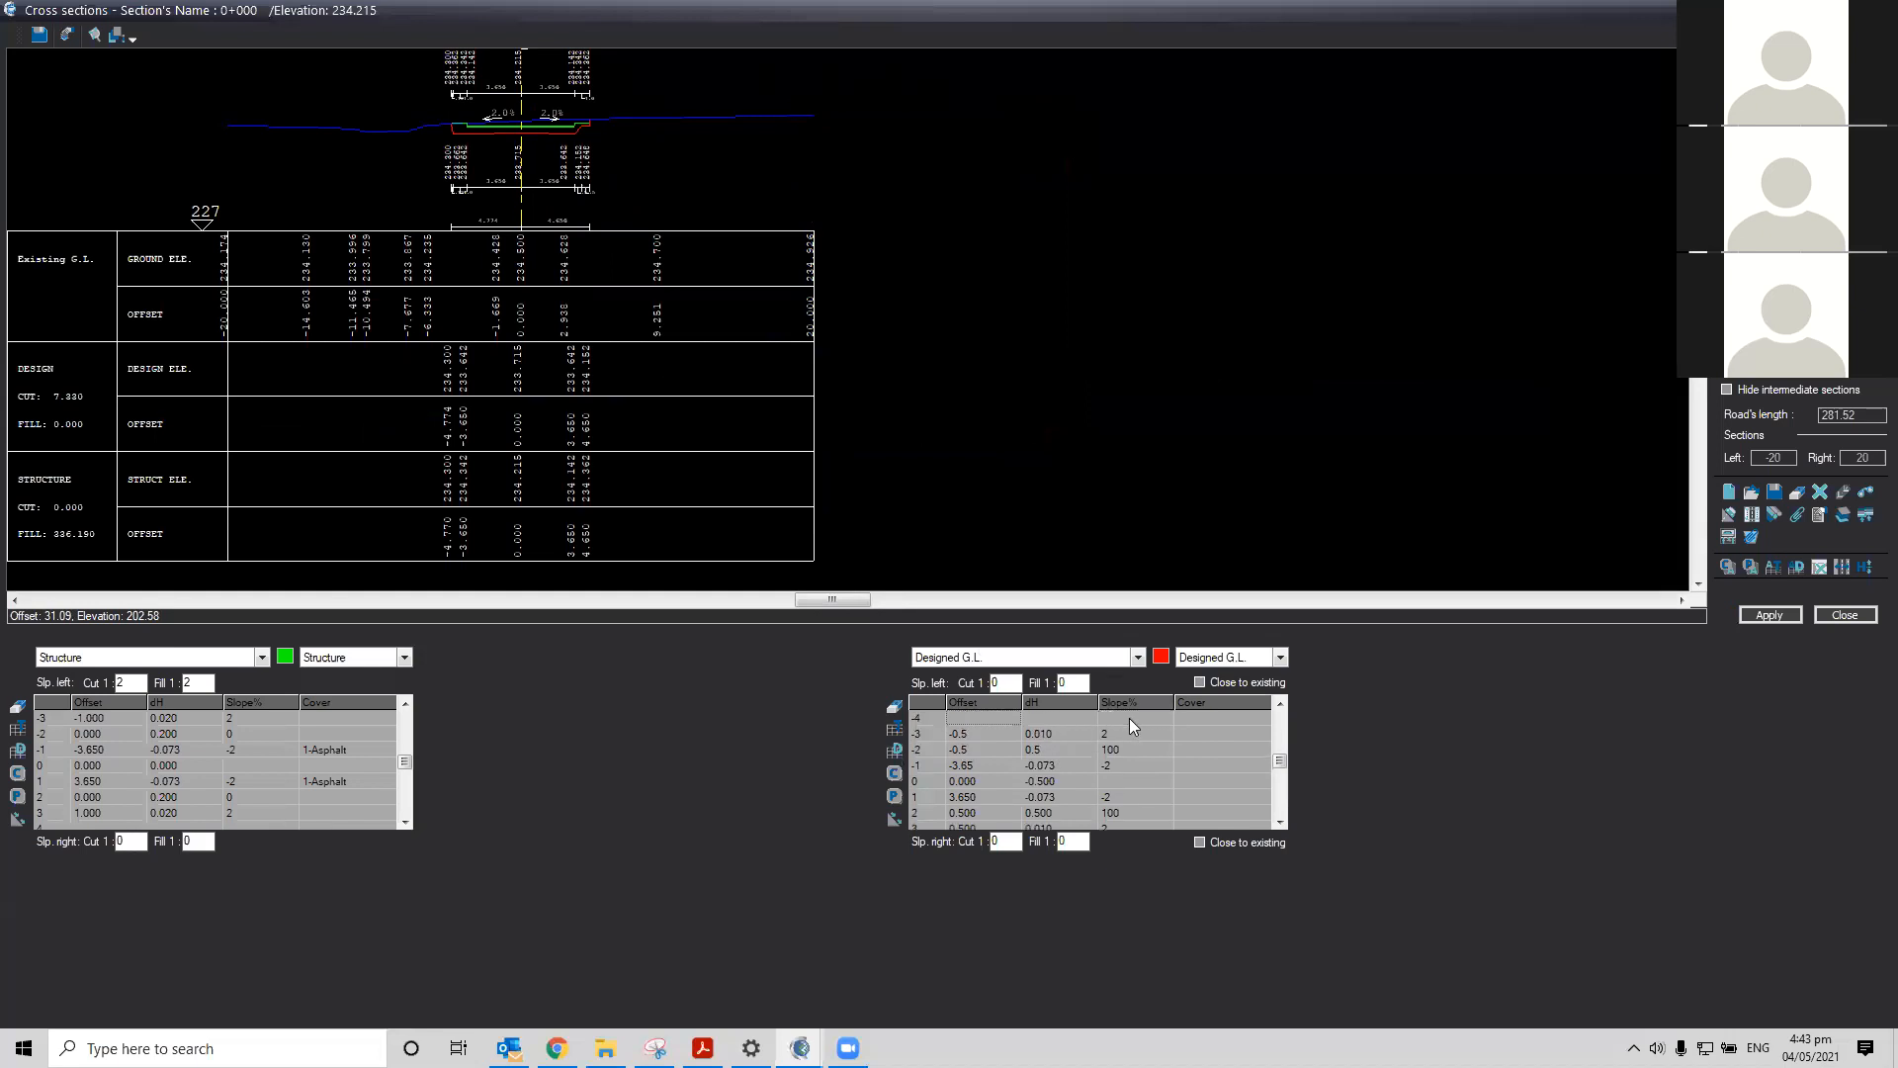
{"action": "left_click", "coordinate": [1769, 615]}
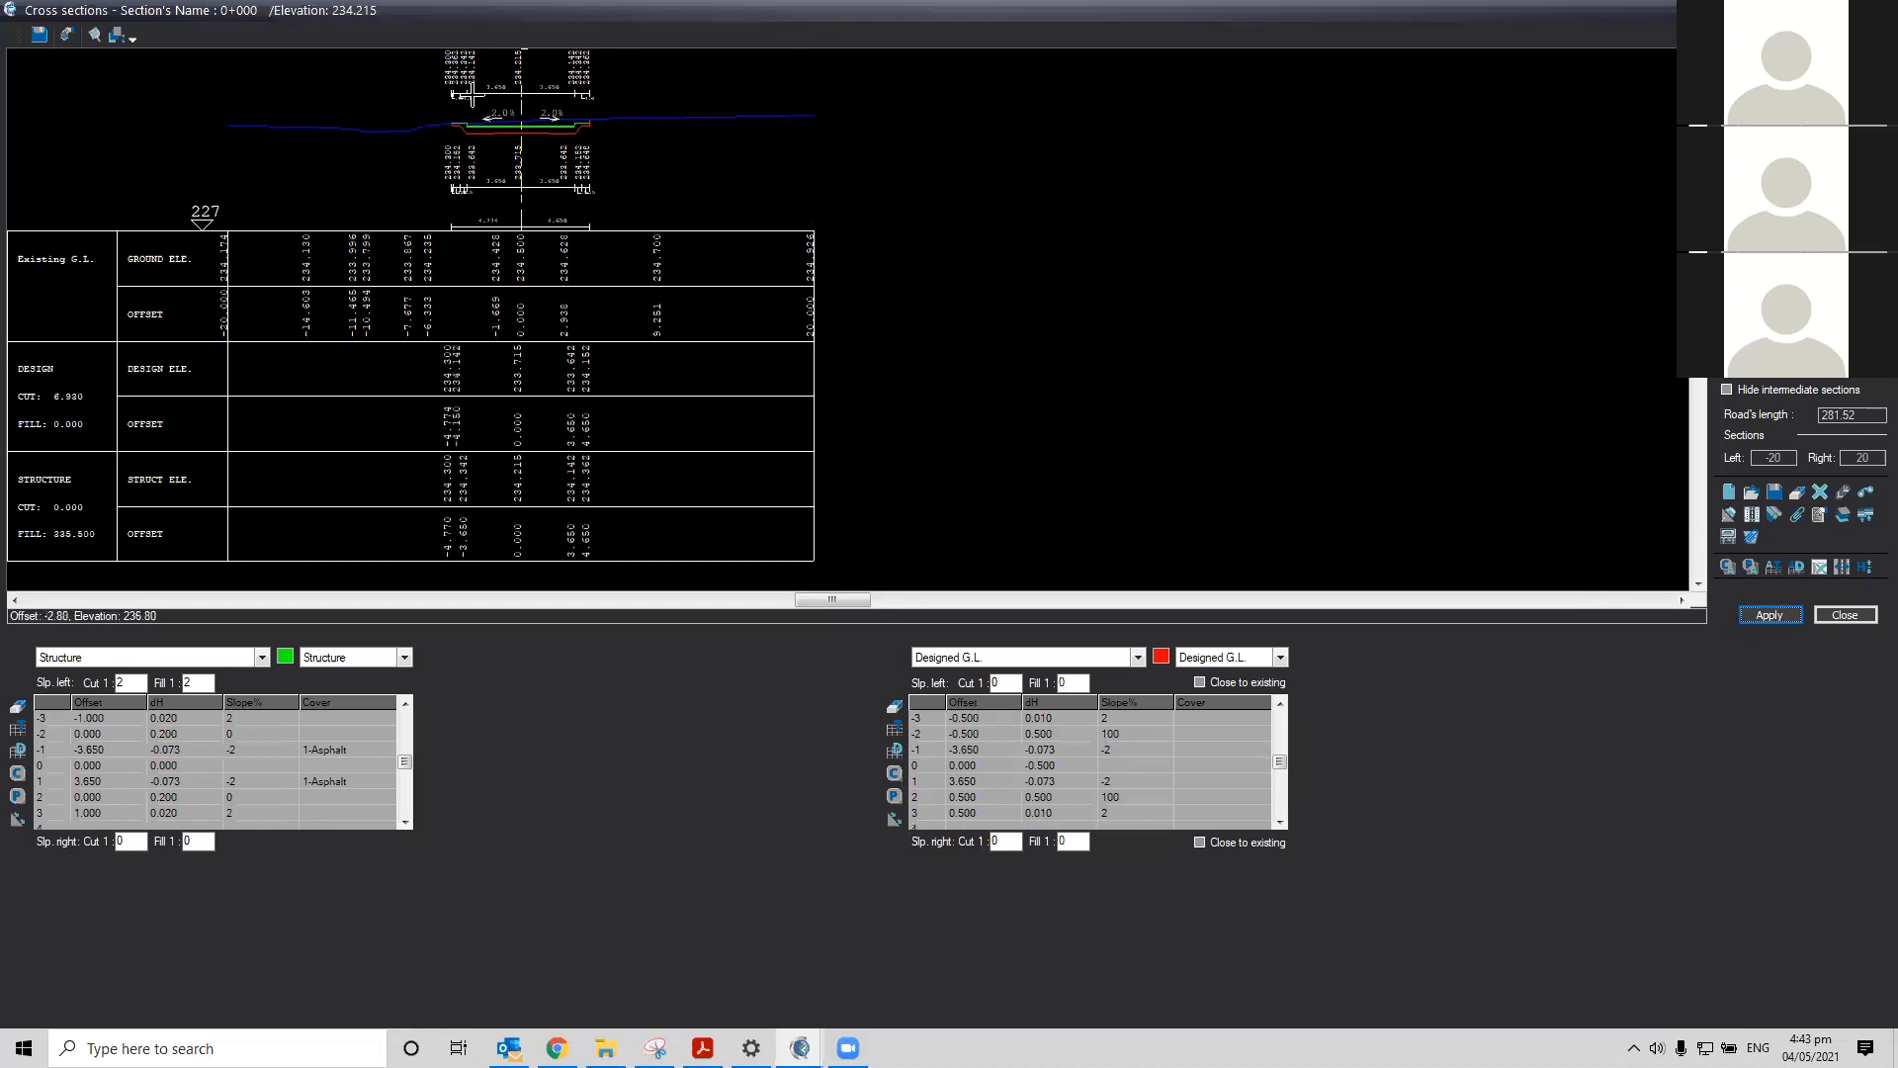
Examine the new left-side ditch in the cross section view
{"action": "scroll", "coordinate": [485, 131], "scroll_direction": "up", "scroll_amount": 2}
{"action": "scroll", "coordinate": [504, 133], "scroll_direction": "up", "scroll_amount": 2}
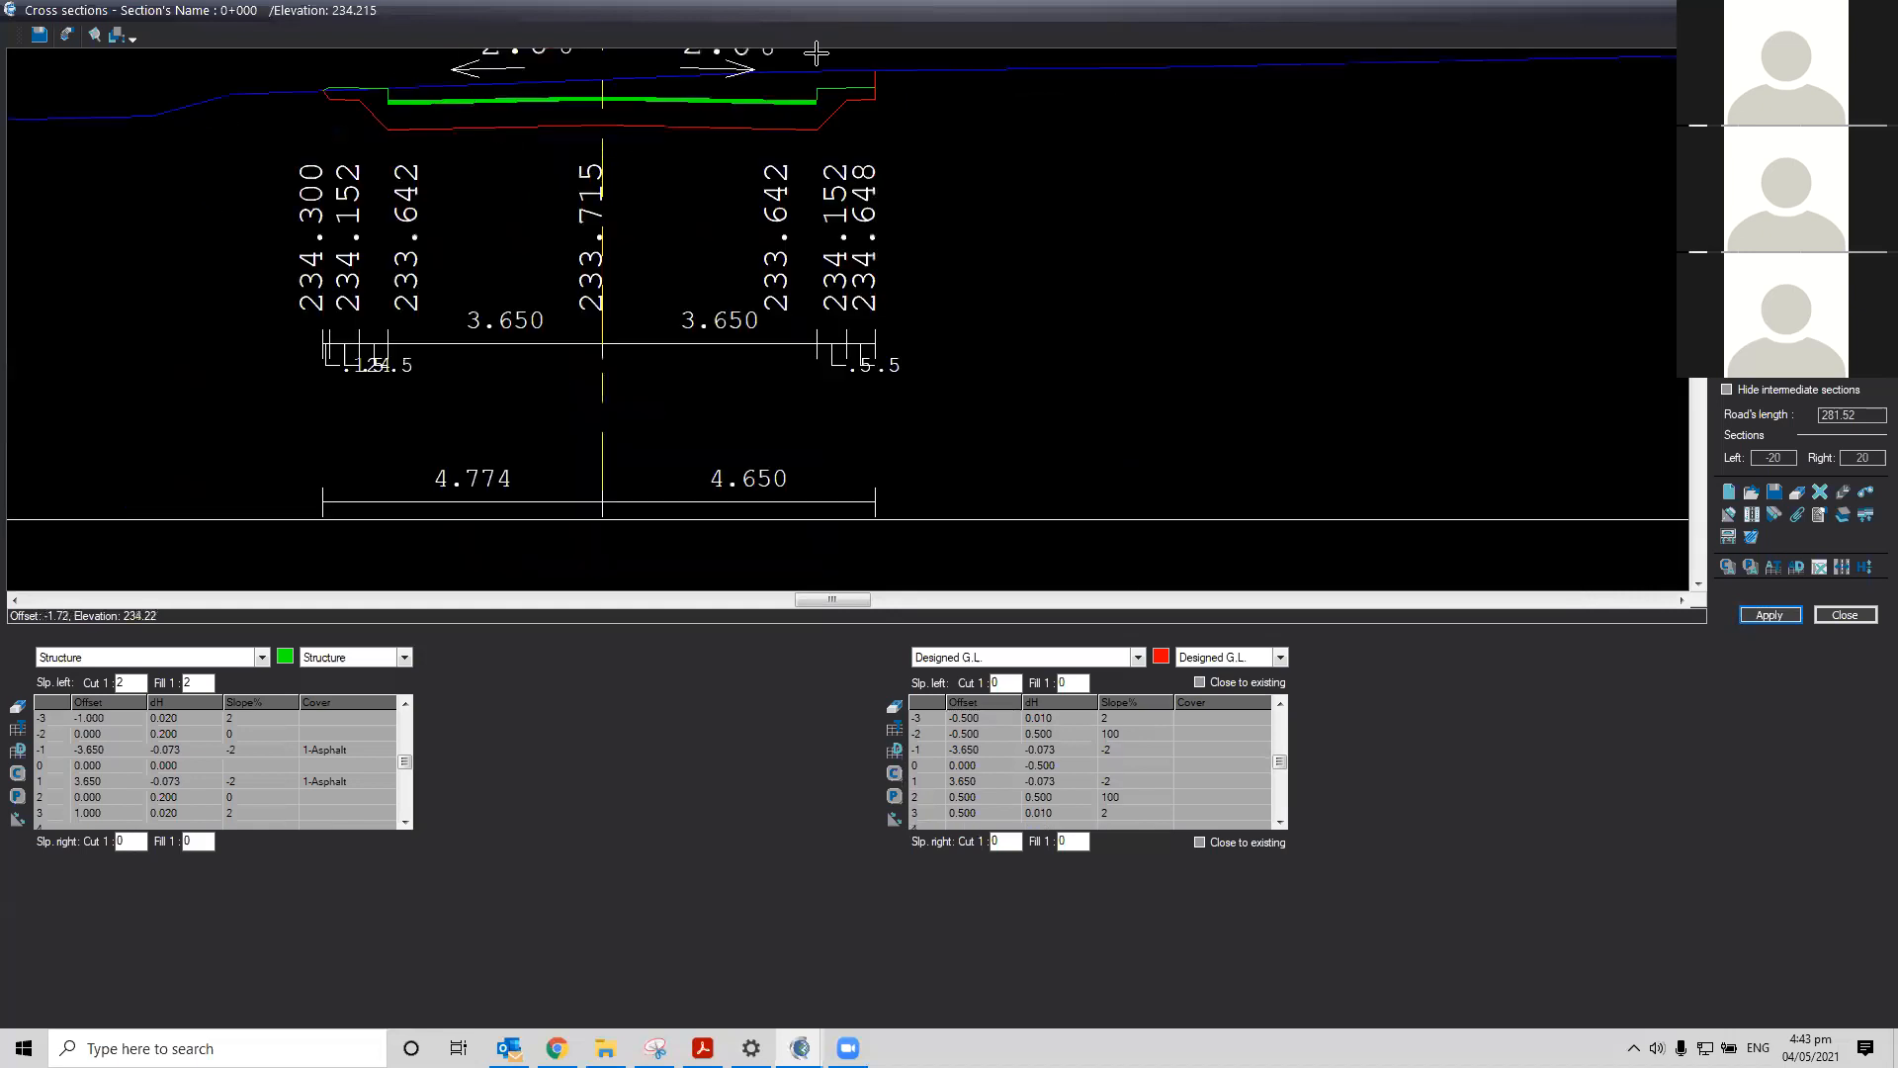
{"action": "scroll", "coordinate": [848, 296], "scroll_direction": "up", "scroll_amount": 3}
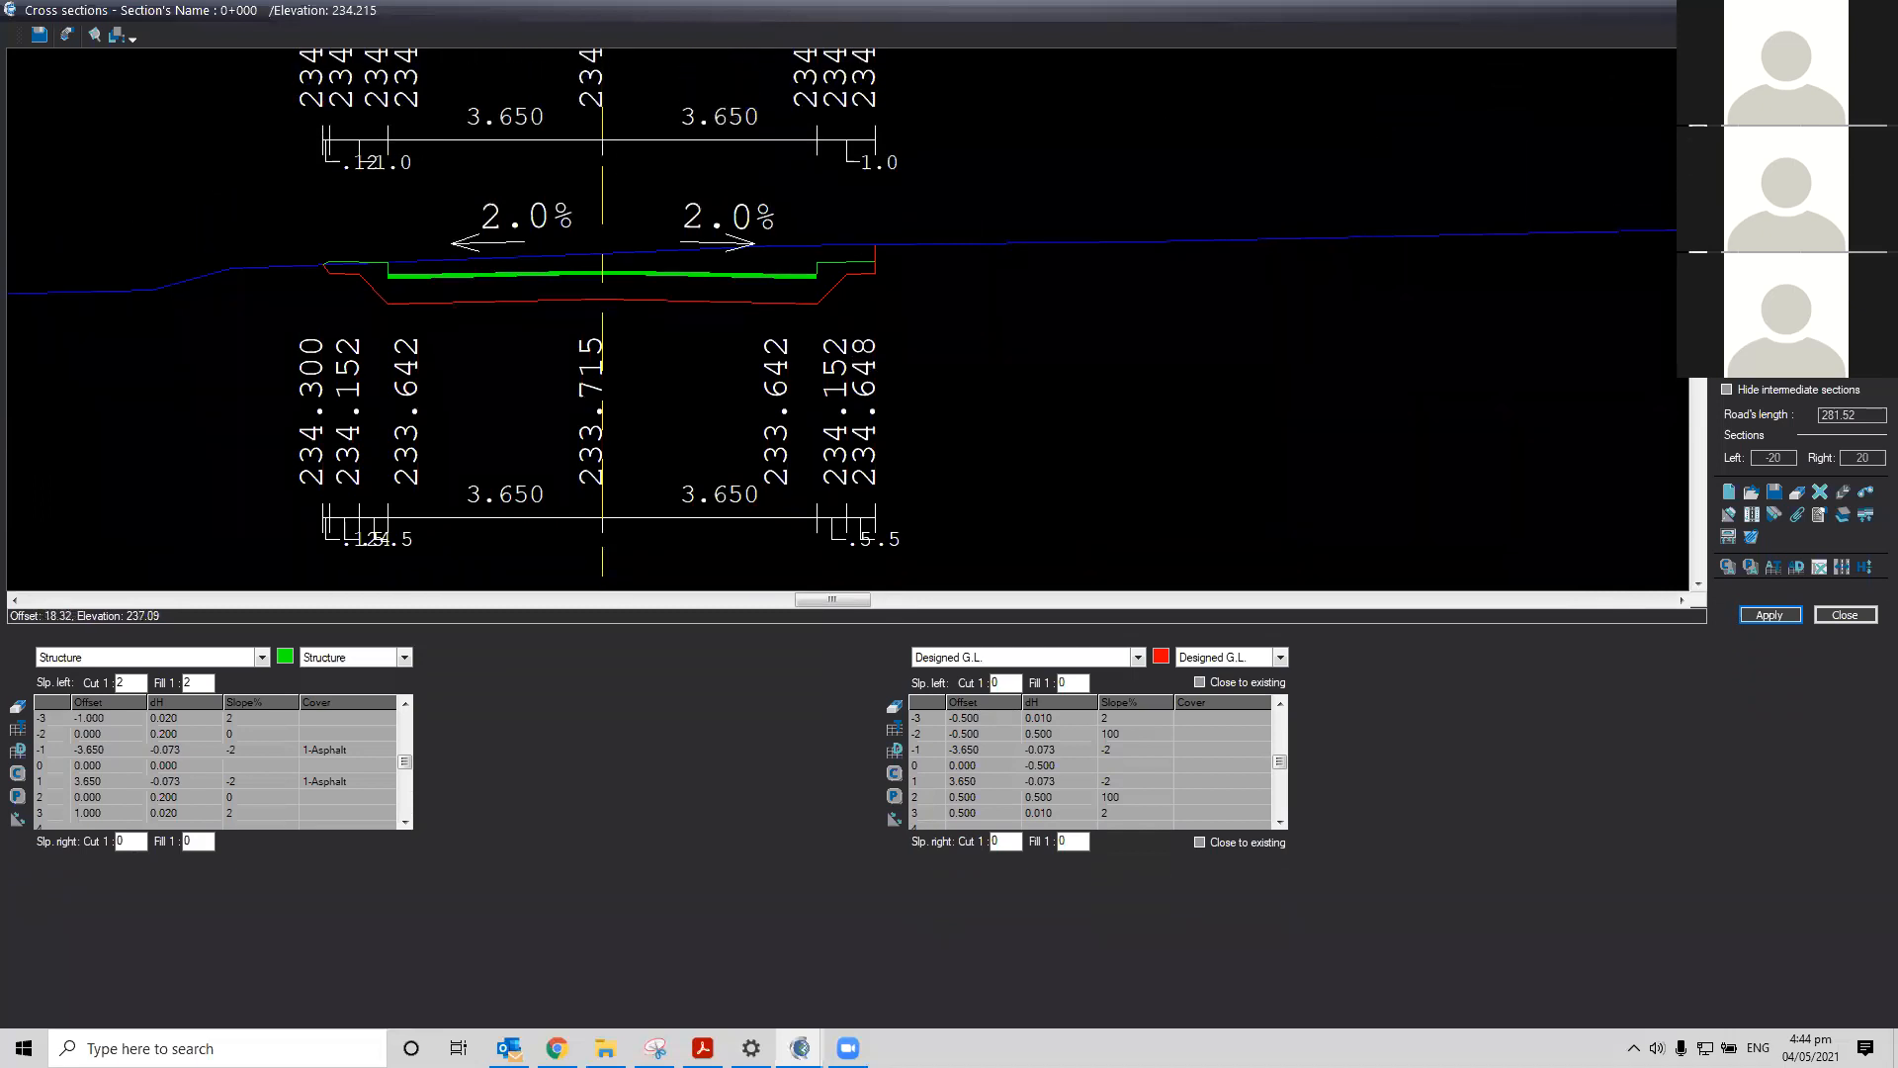
{"action": "left_click", "coordinate": [1699, 583]}
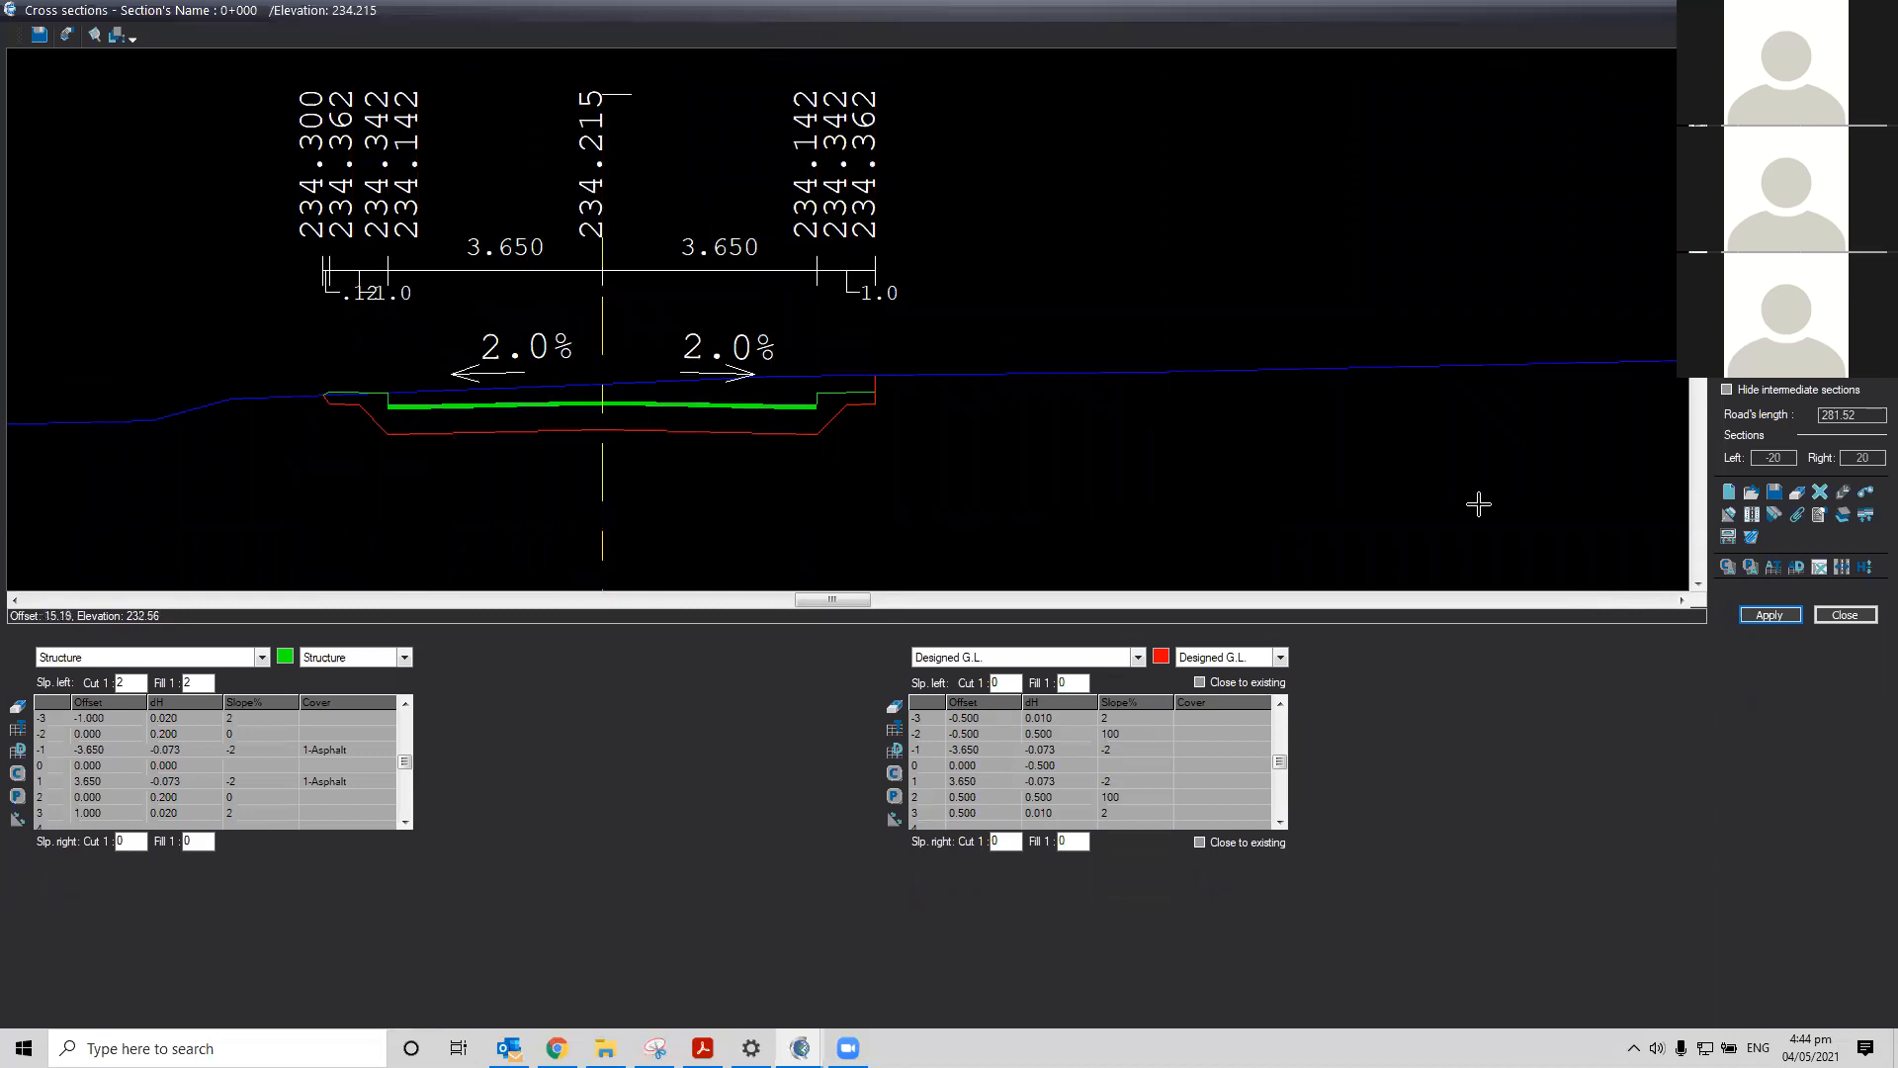
{"action": "left_click", "coordinate": [15, 601]}
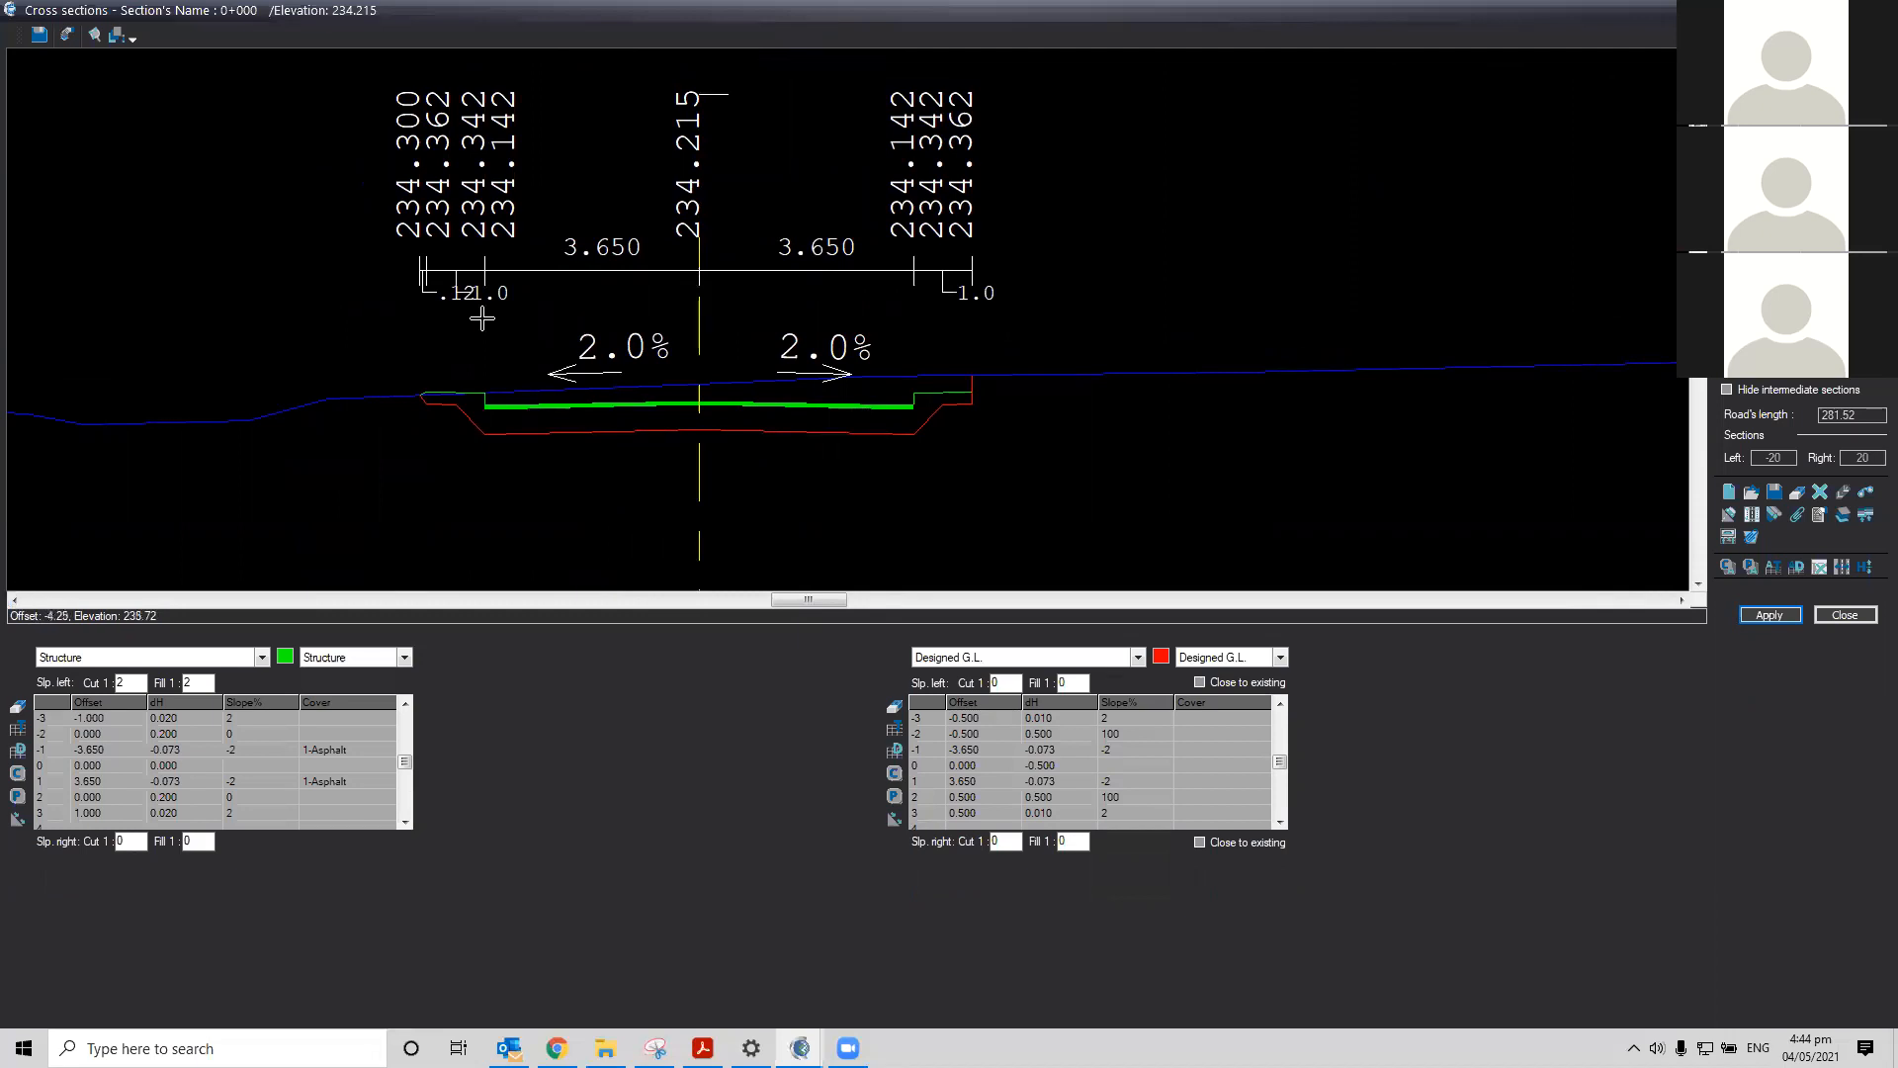
{"action": "scroll", "coordinate": [458, 436], "scroll_direction": "up", "scroll_amount": 3}
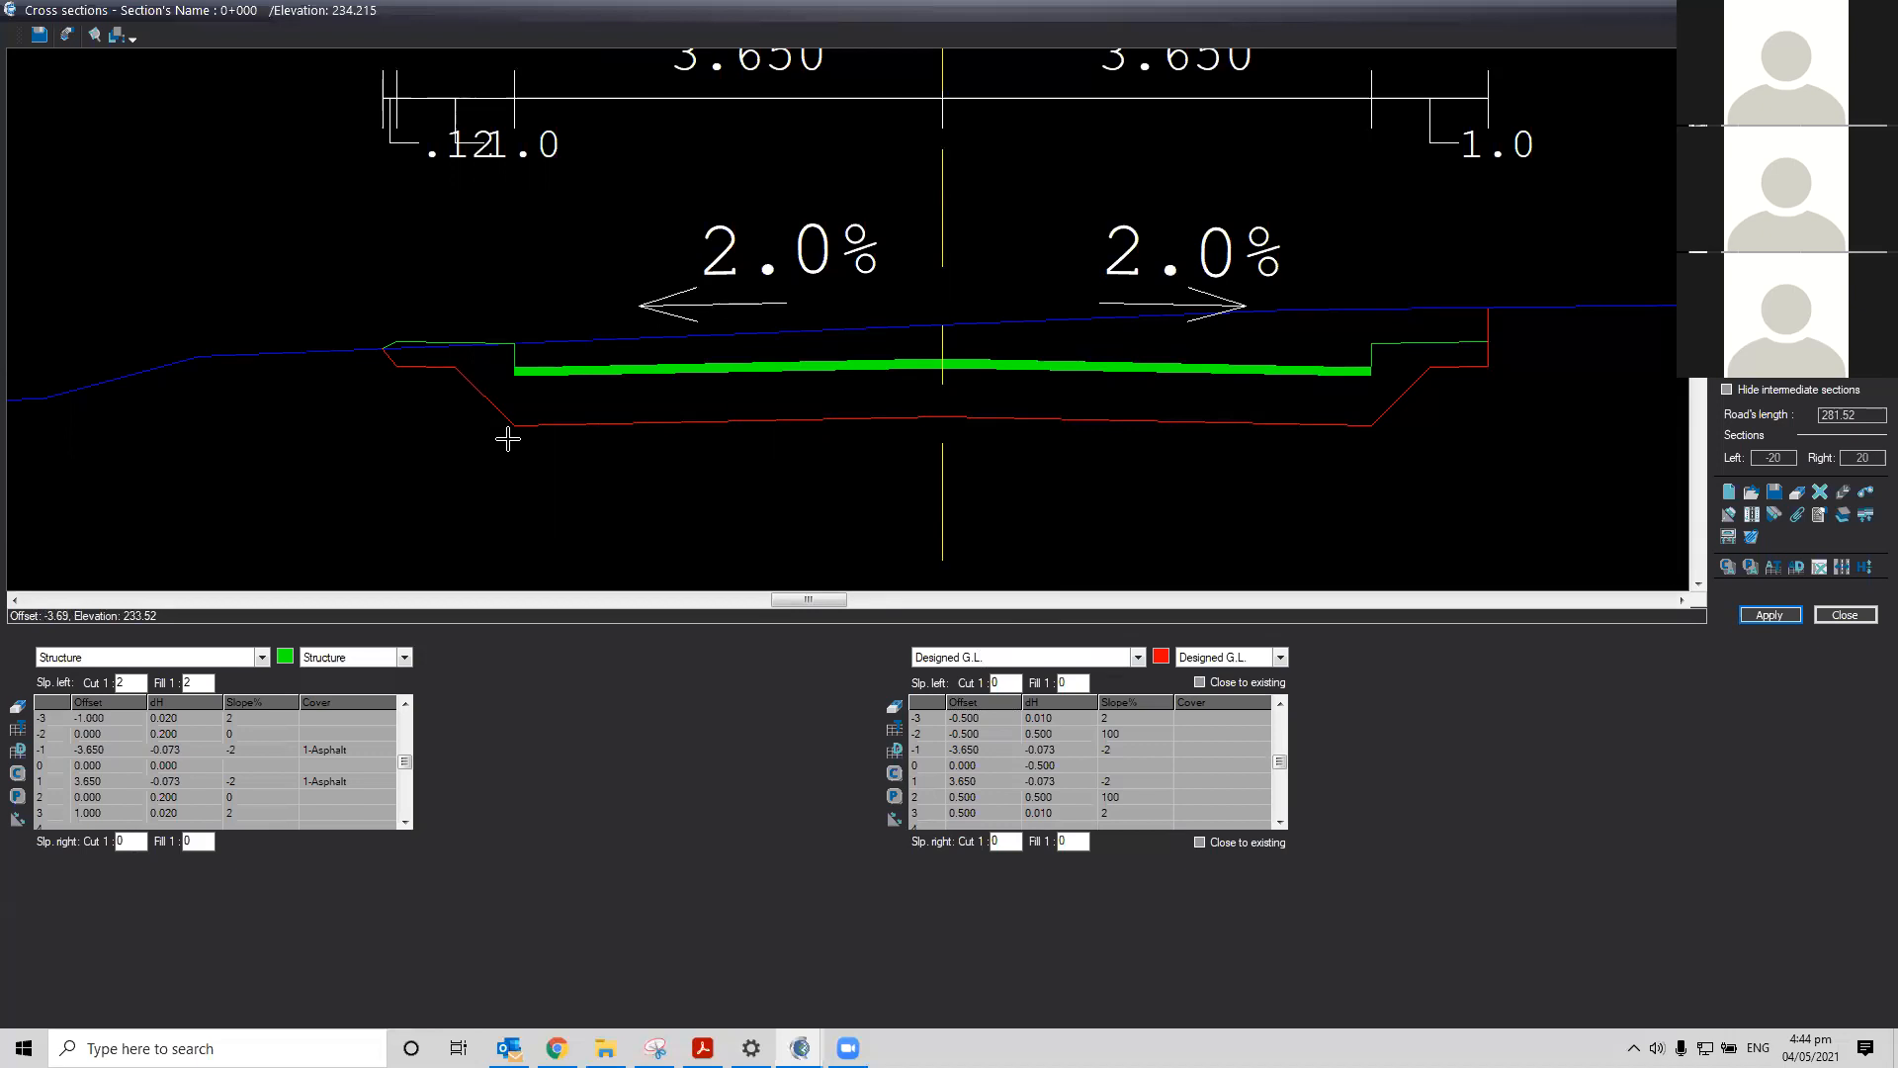
{"action": "scroll", "coordinate": [411, 362], "scroll_direction": "up", "scroll_amount": 2}
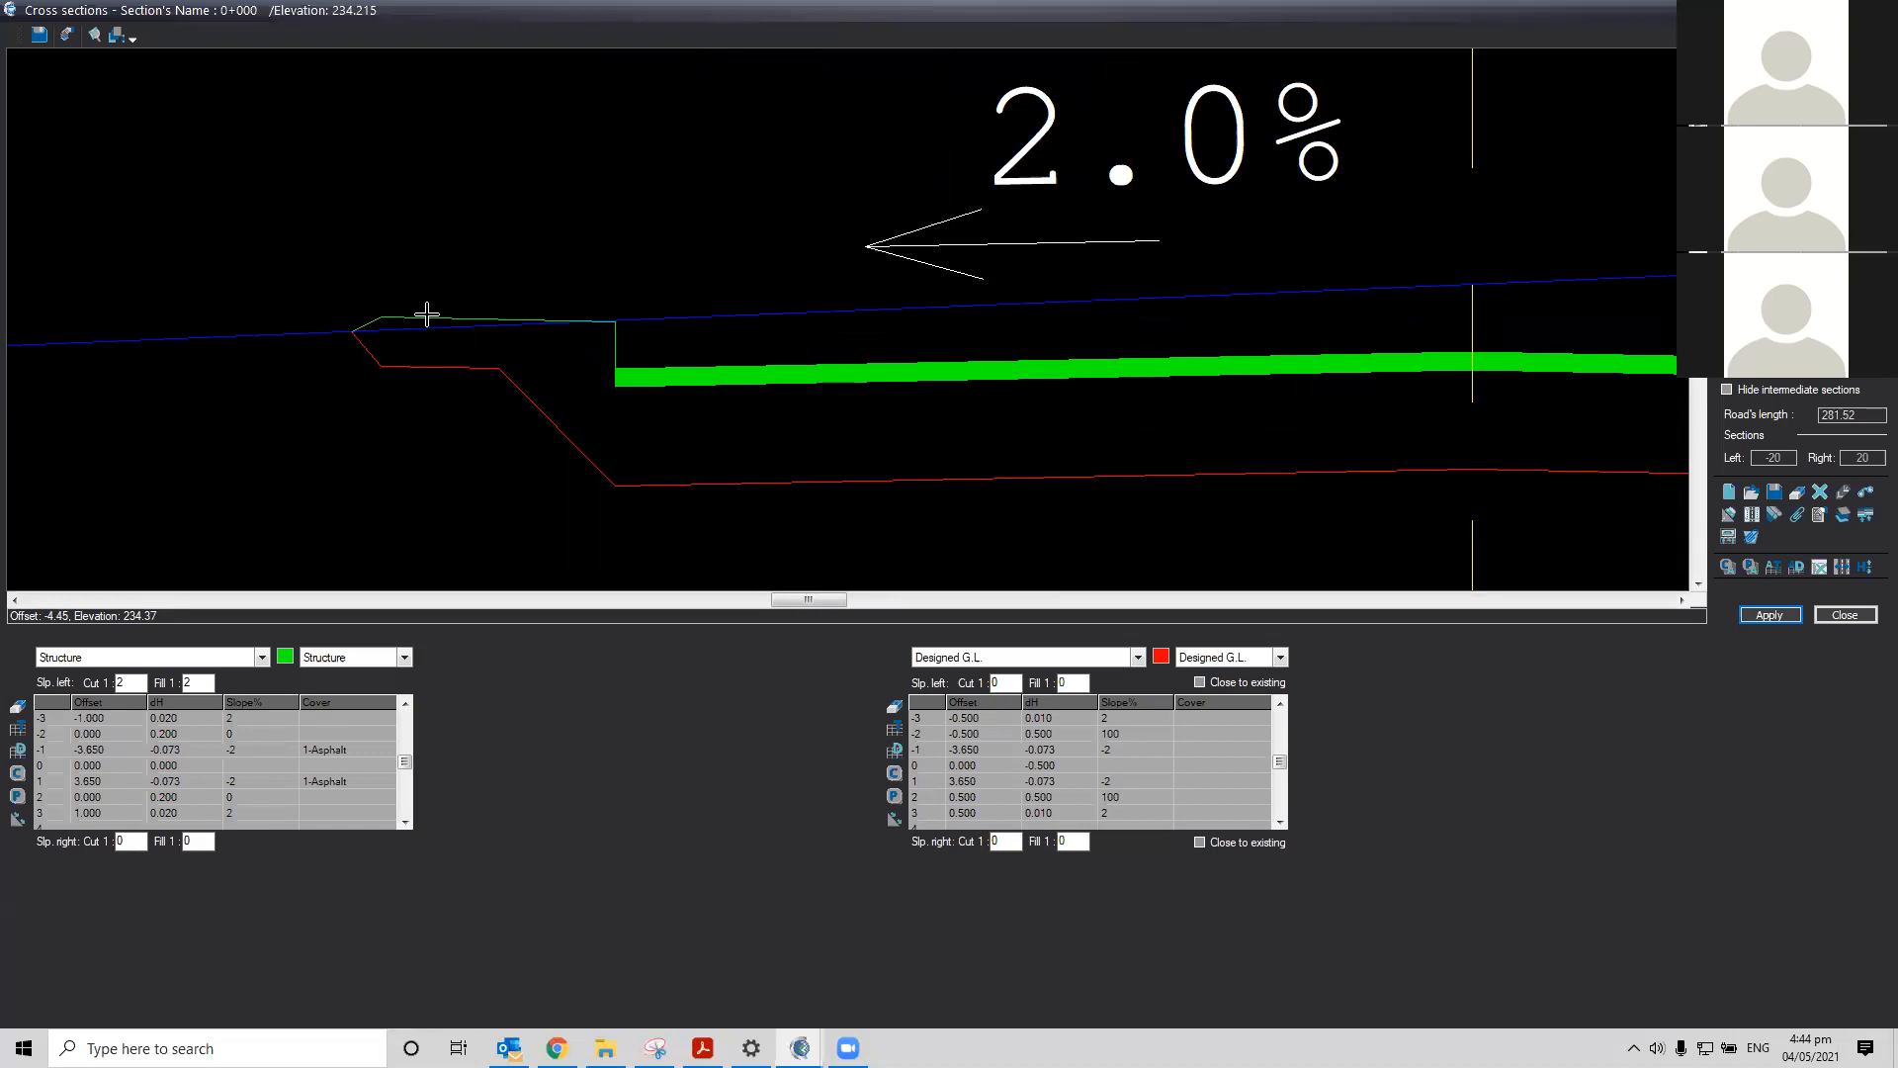
{"action": "scroll", "coordinate": [425, 312], "scroll_direction": "up", "scroll_amount": 1}
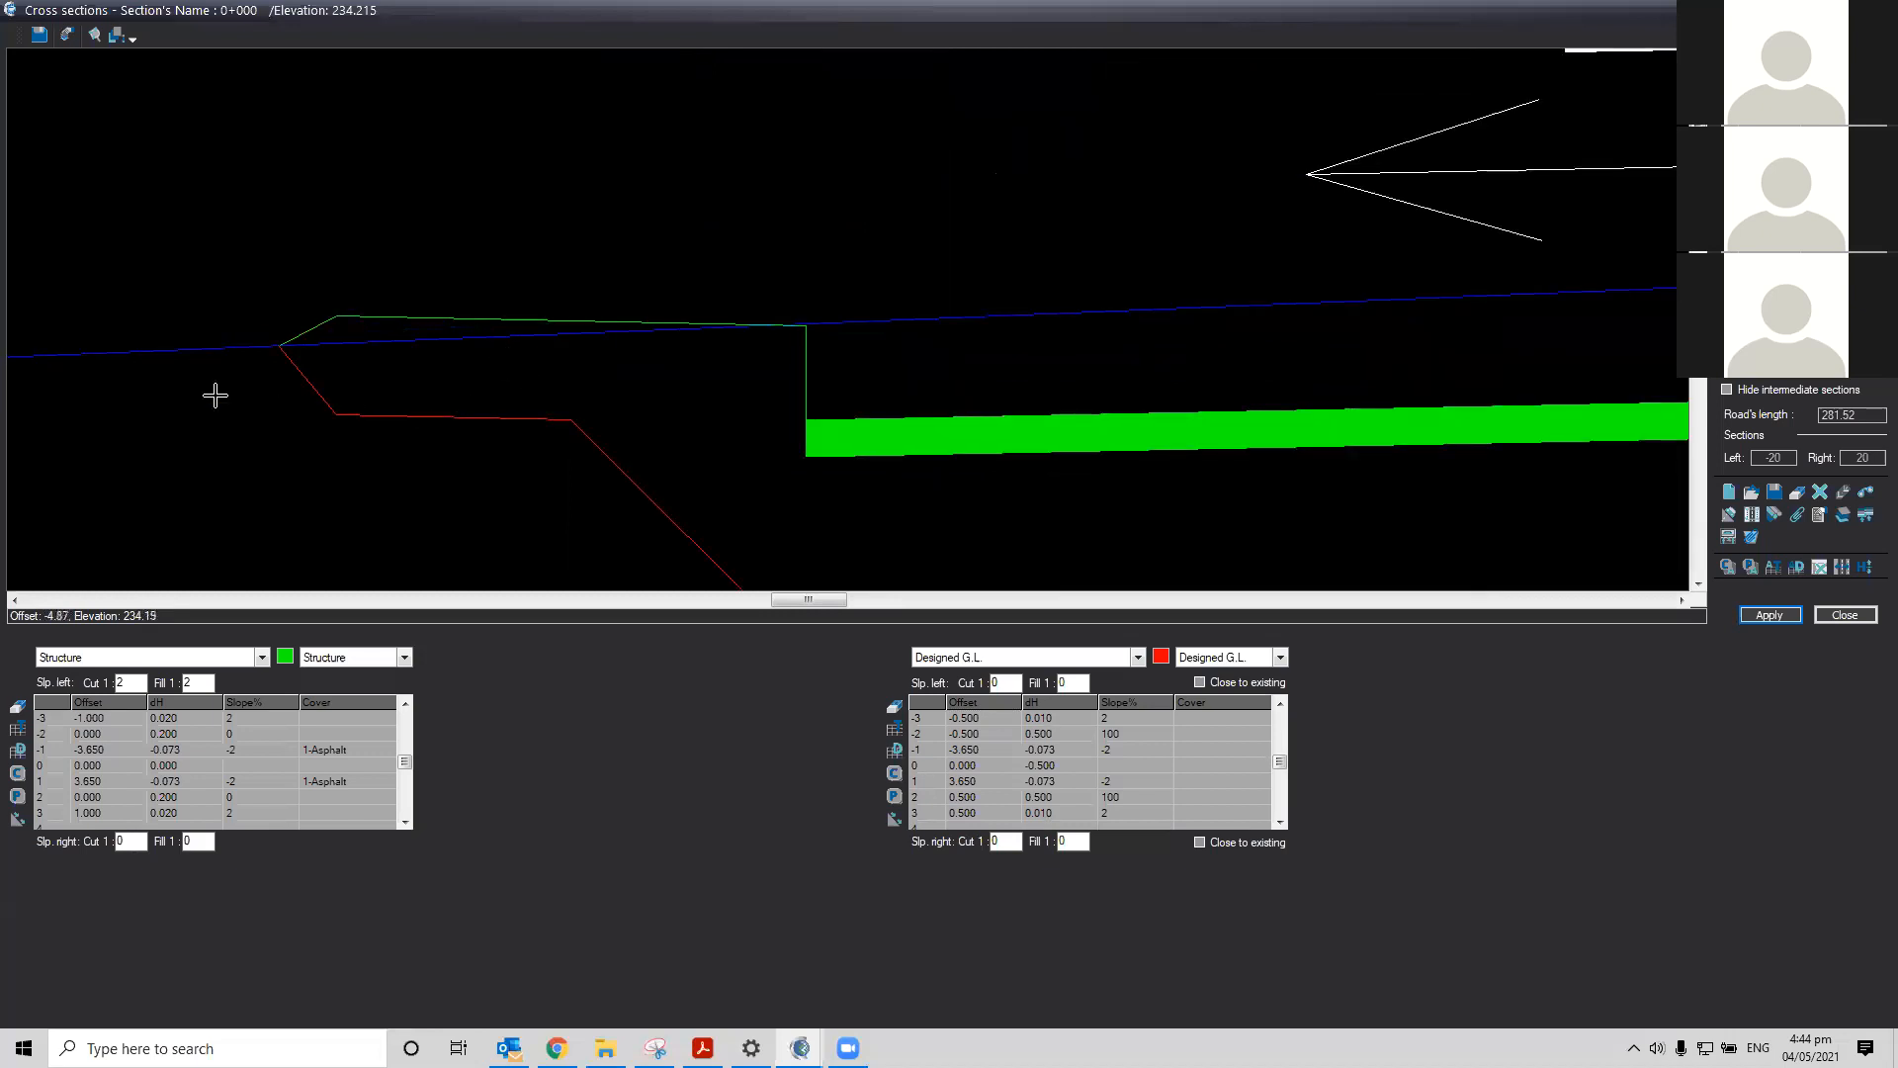
{"action": "scroll", "coordinate": [216, 394], "scroll_direction": "up", "scroll_amount": 1}
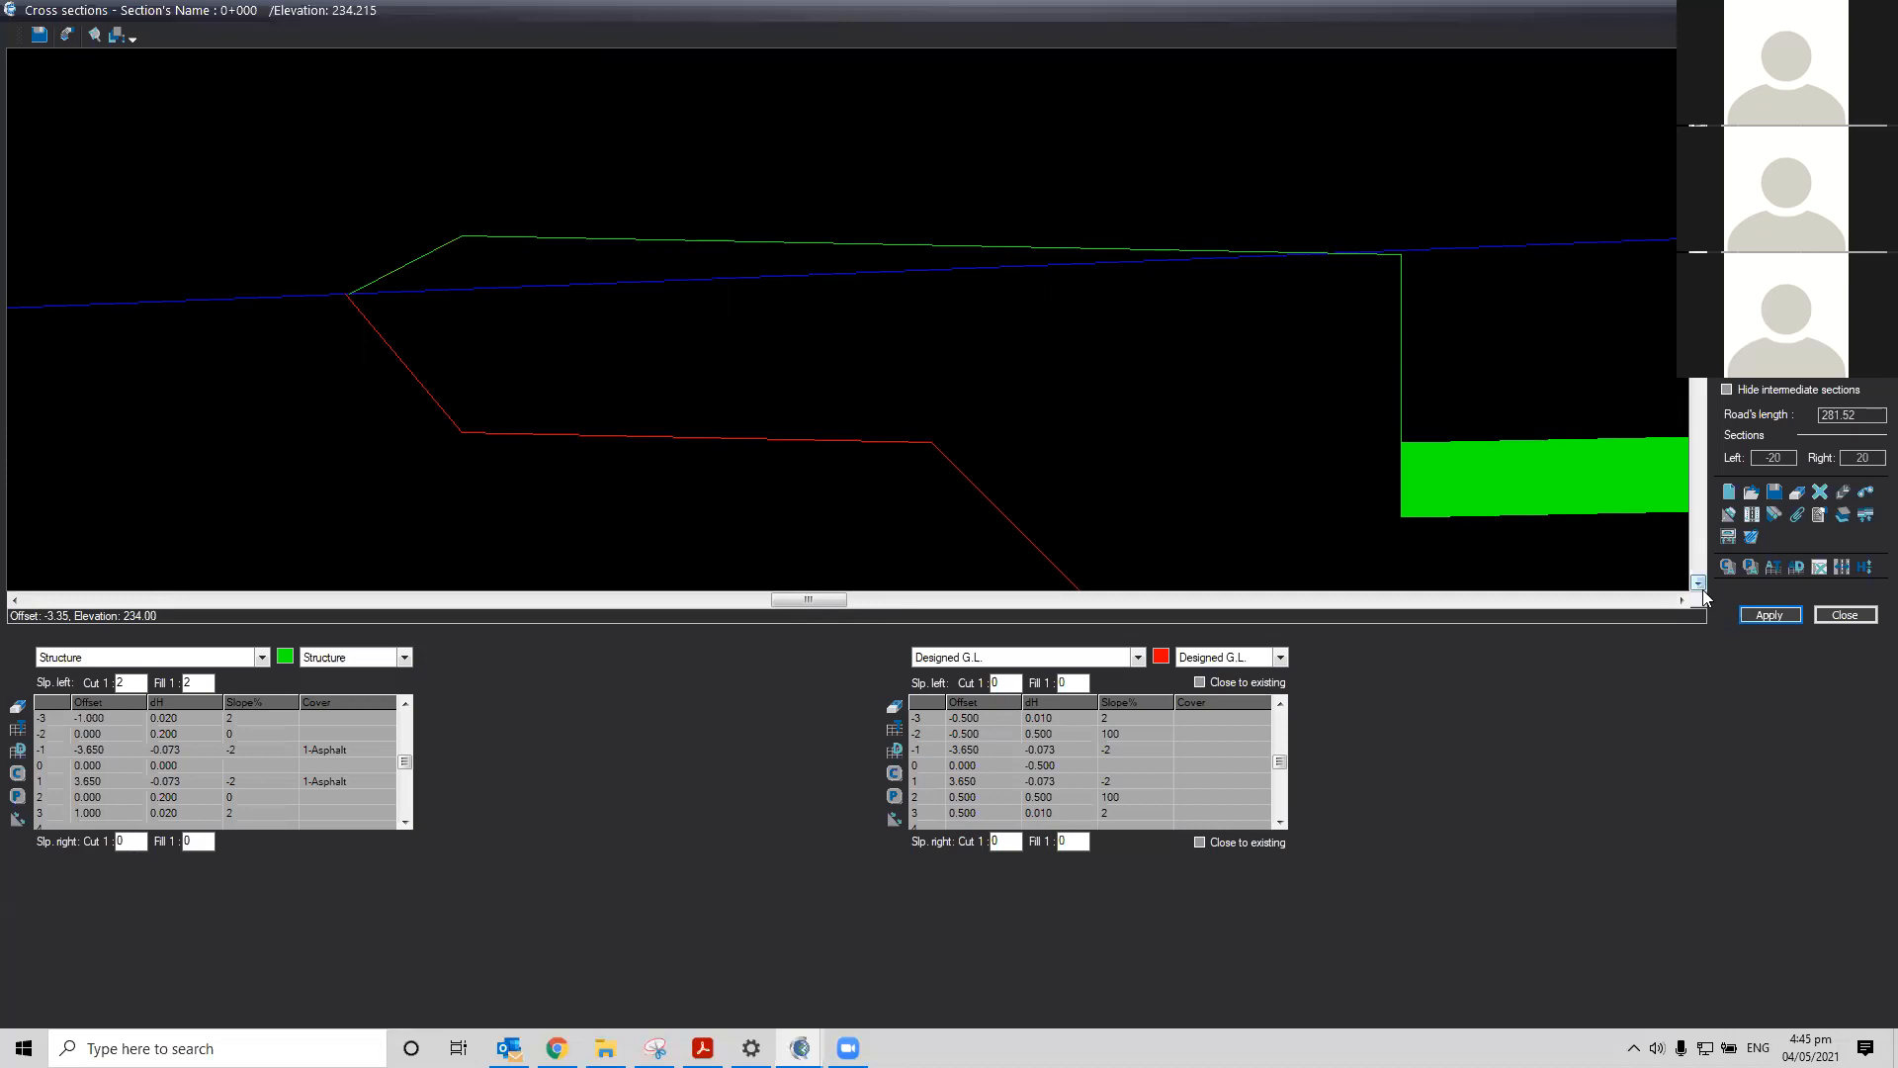
Set the designed ground line's left side slopes to cut 1:2 and fill 1:2, then apply
{"action": "left_click", "coordinate": [1000, 682]}
{"action": "type", "text": "2"}
{"action": "key", "text": "Tab"}
{"action": "type", "text": "2"}
{"action": "key", "text": "Tab"}
{"action": "left_click", "coordinate": [1770, 615]}
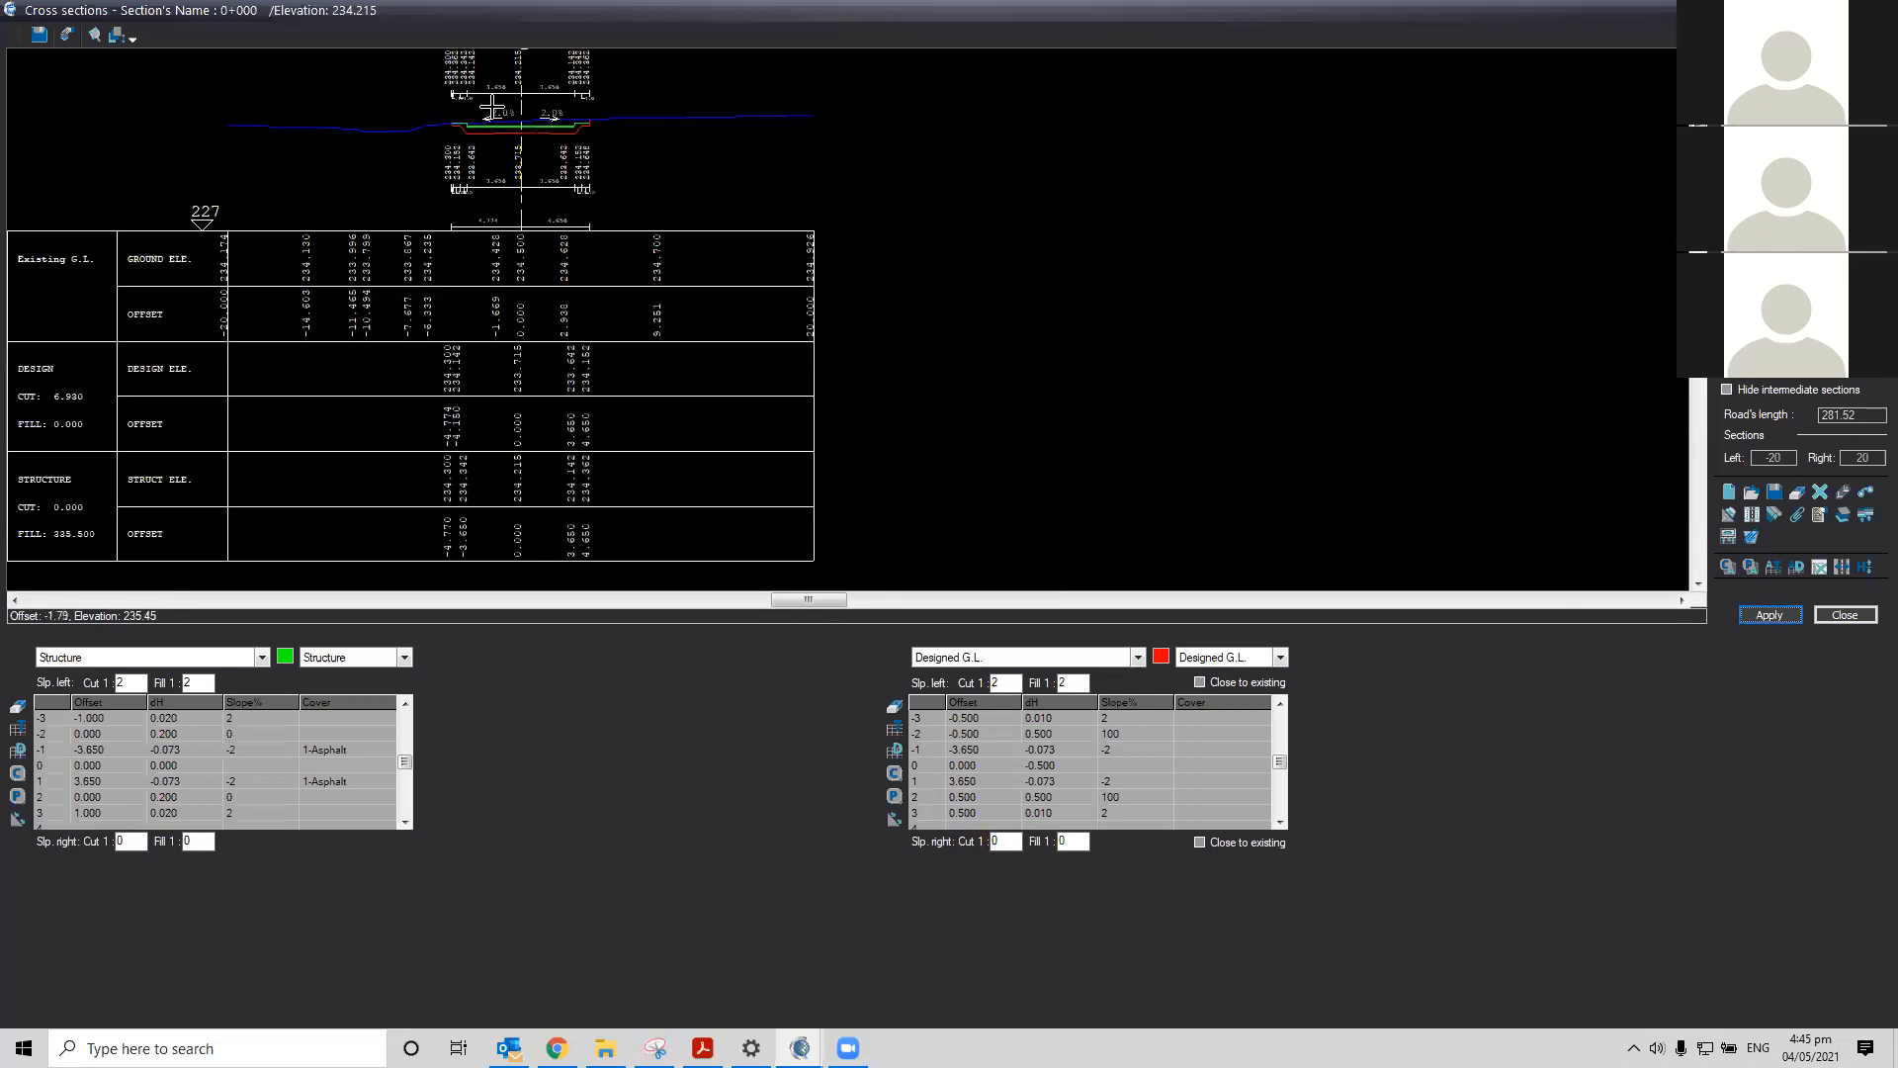
Open the Left ditch settings in the structure panel
{"action": "scroll", "coordinate": [465, 122], "scroll_direction": "up", "scroll_amount": 5}
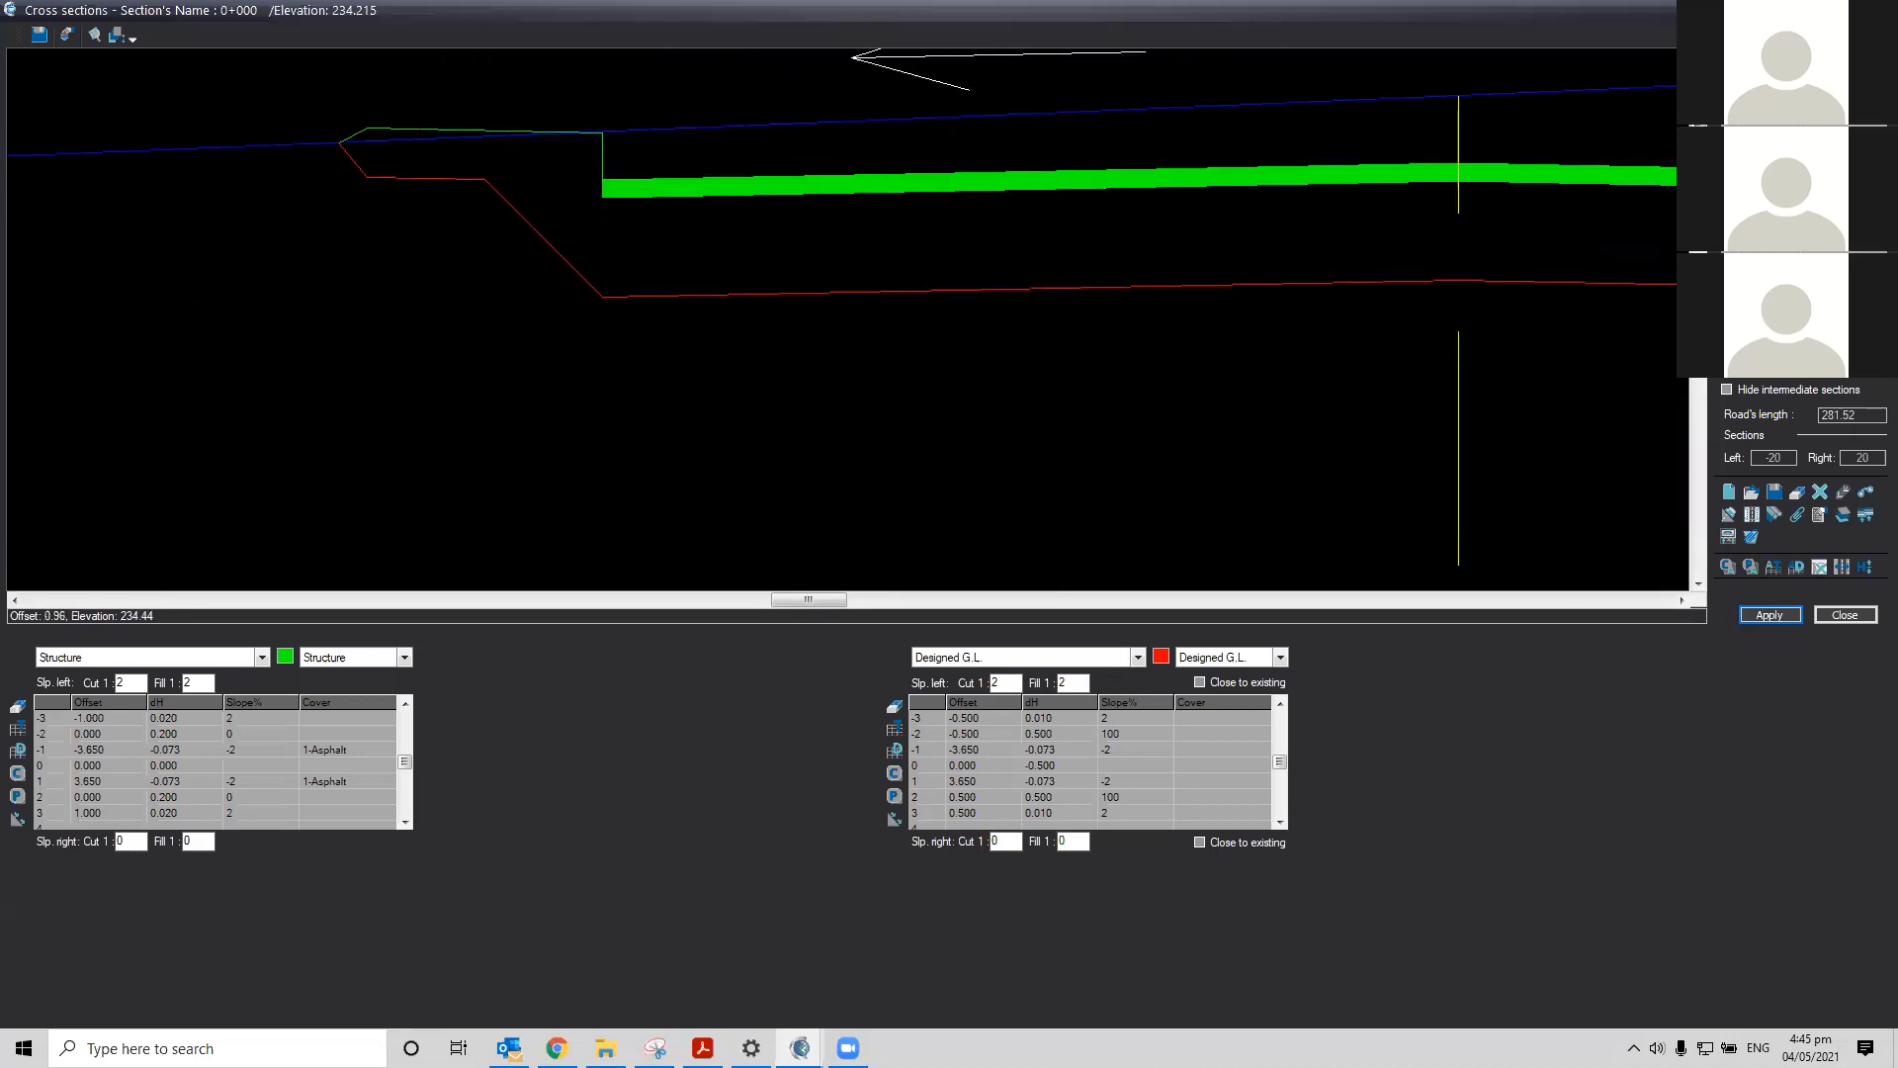
{"action": "left_click", "coordinate": [1698, 58]}
{"action": "left_click", "coordinate": [1699, 57]}
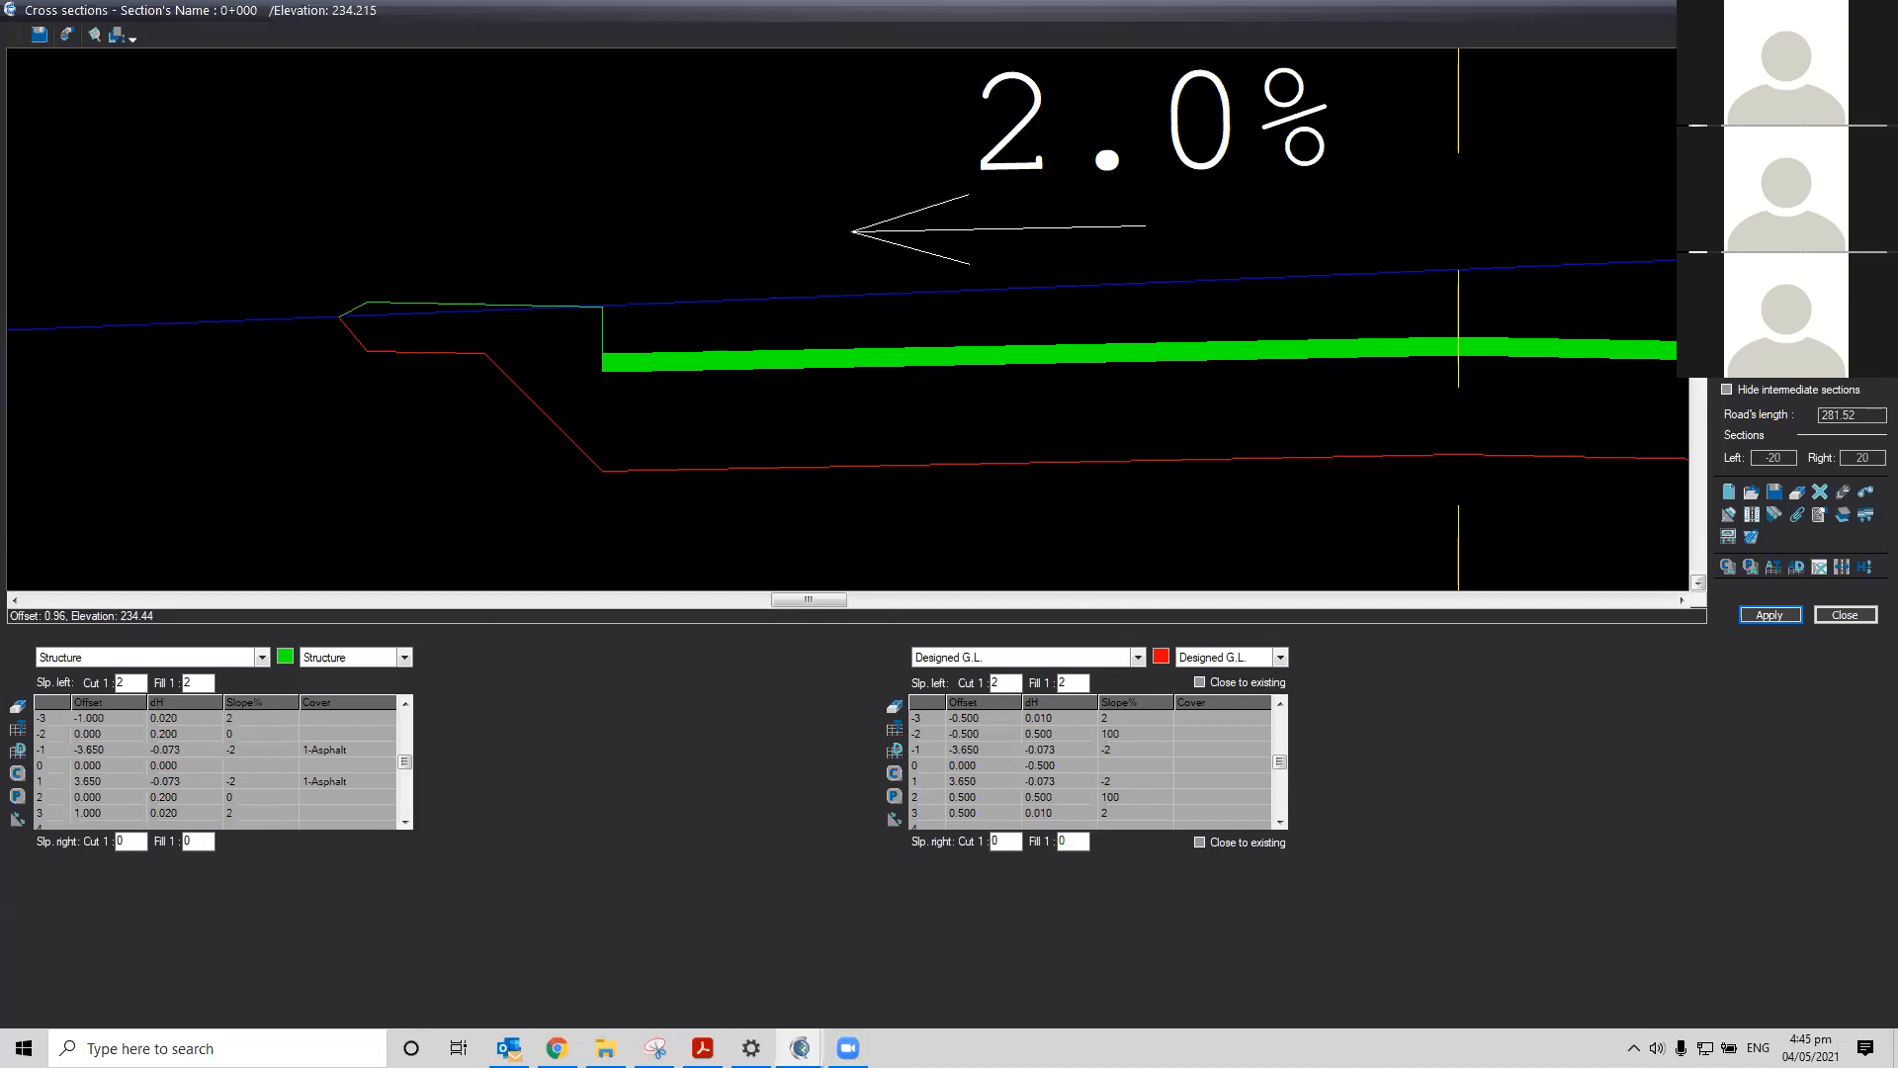
{"action": "left_click", "coordinate": [262, 657]}
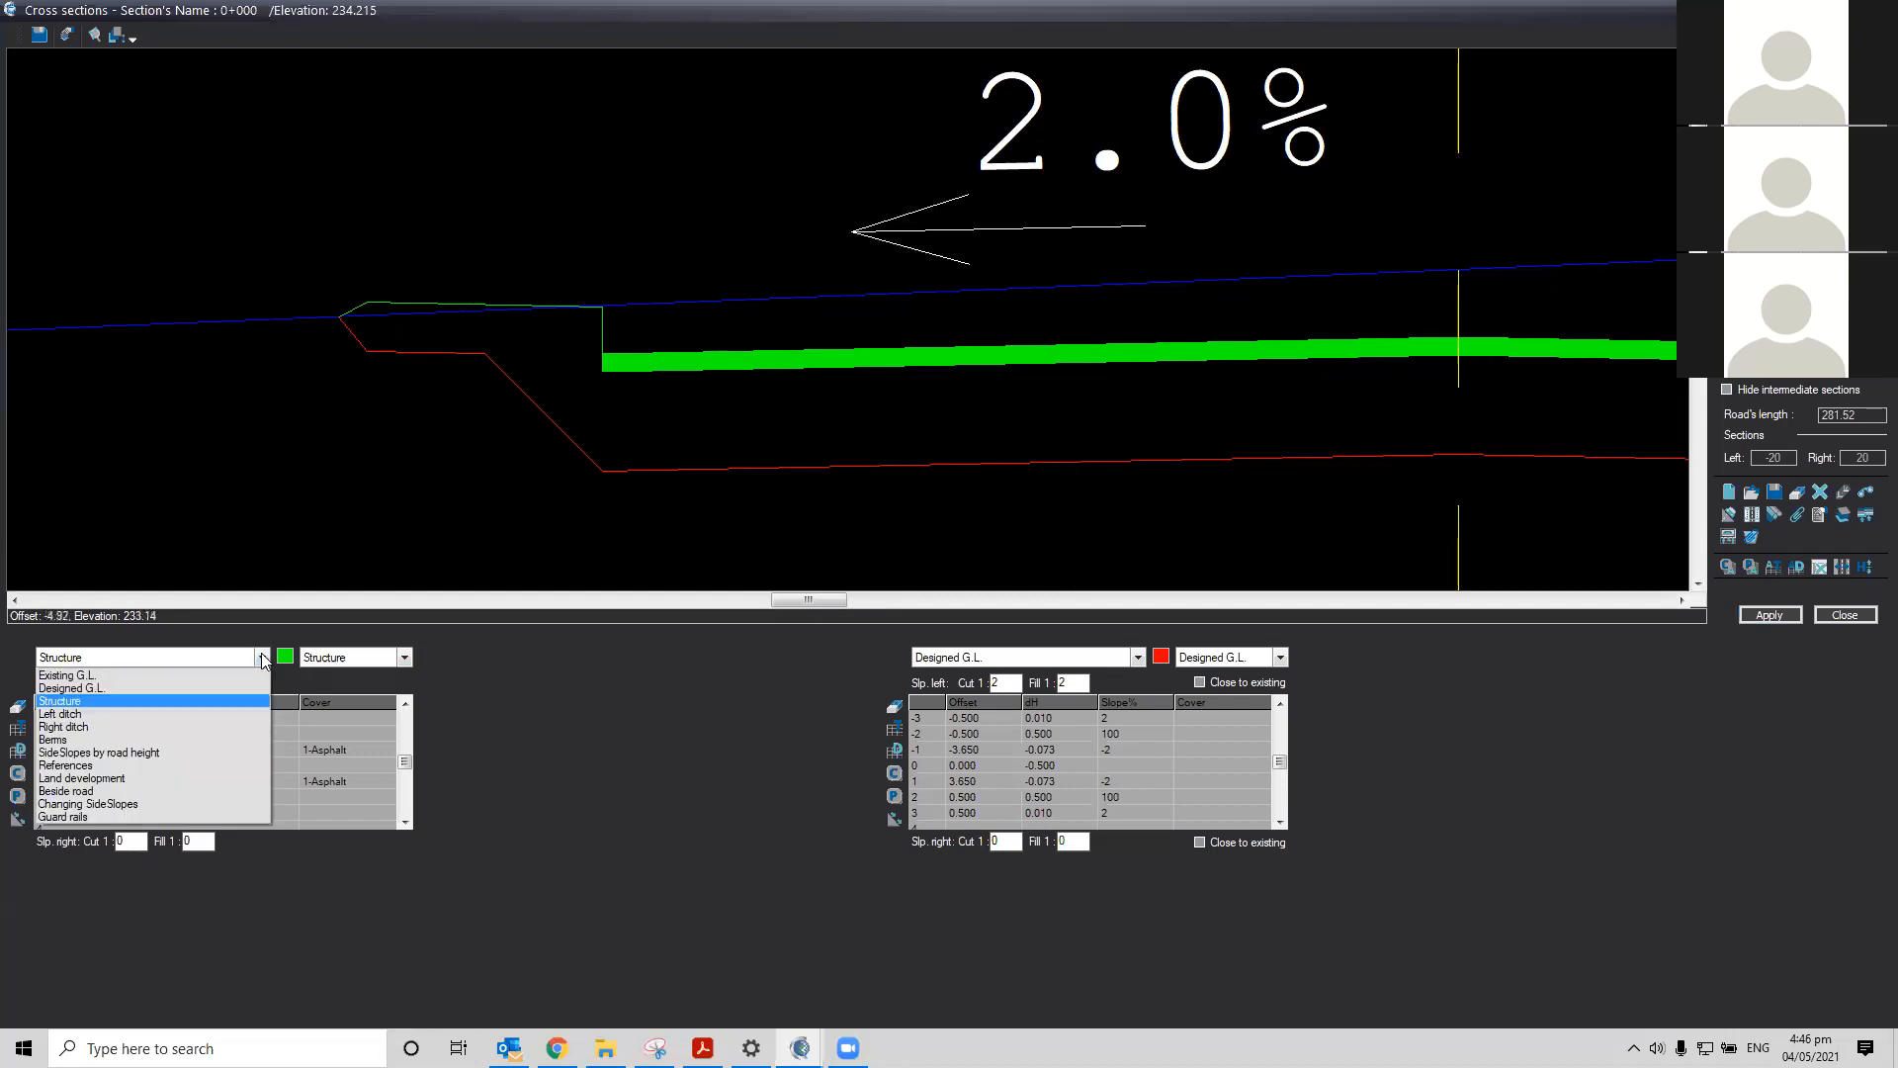
{"action": "left_click", "coordinate": [228, 710]}
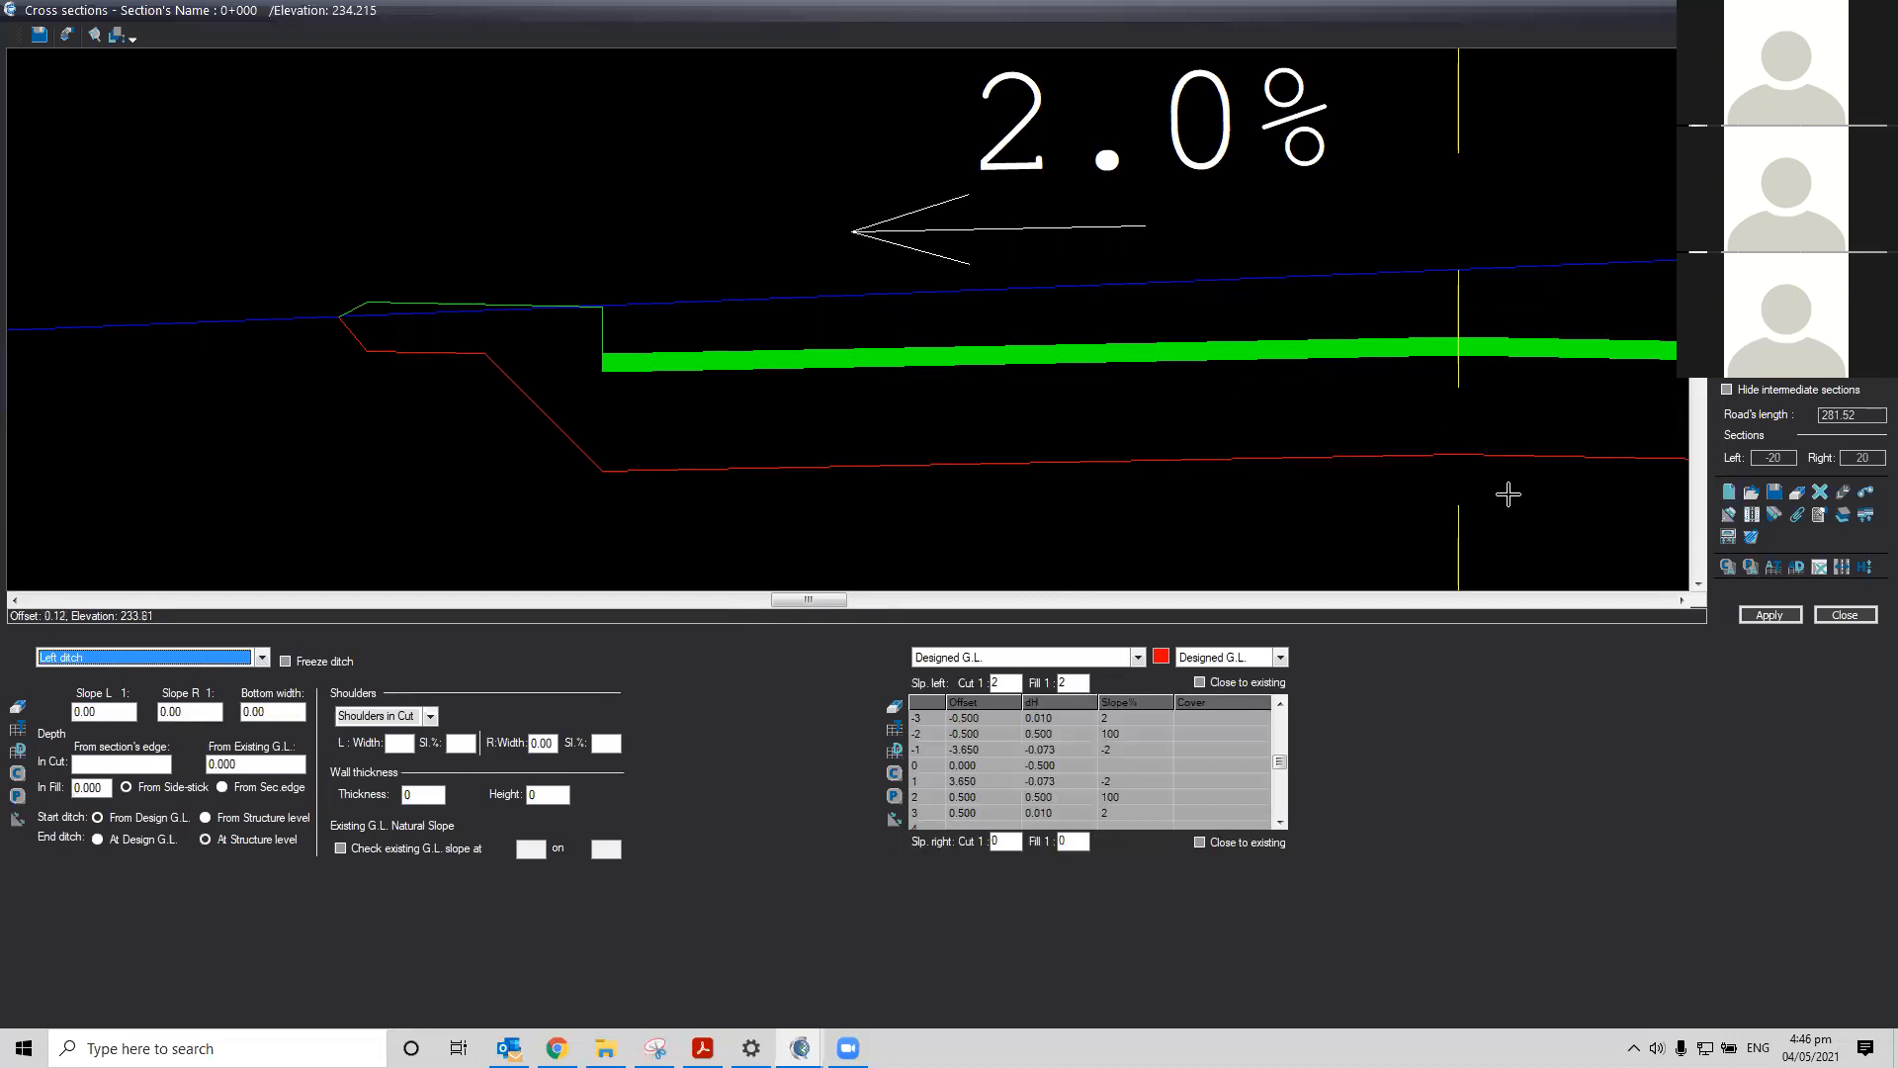
{"action": "scroll", "coordinate": [1488, 474], "scroll_direction": "down", "scroll_amount": 2}
{"action": "left_click", "coordinate": [1681, 600]}
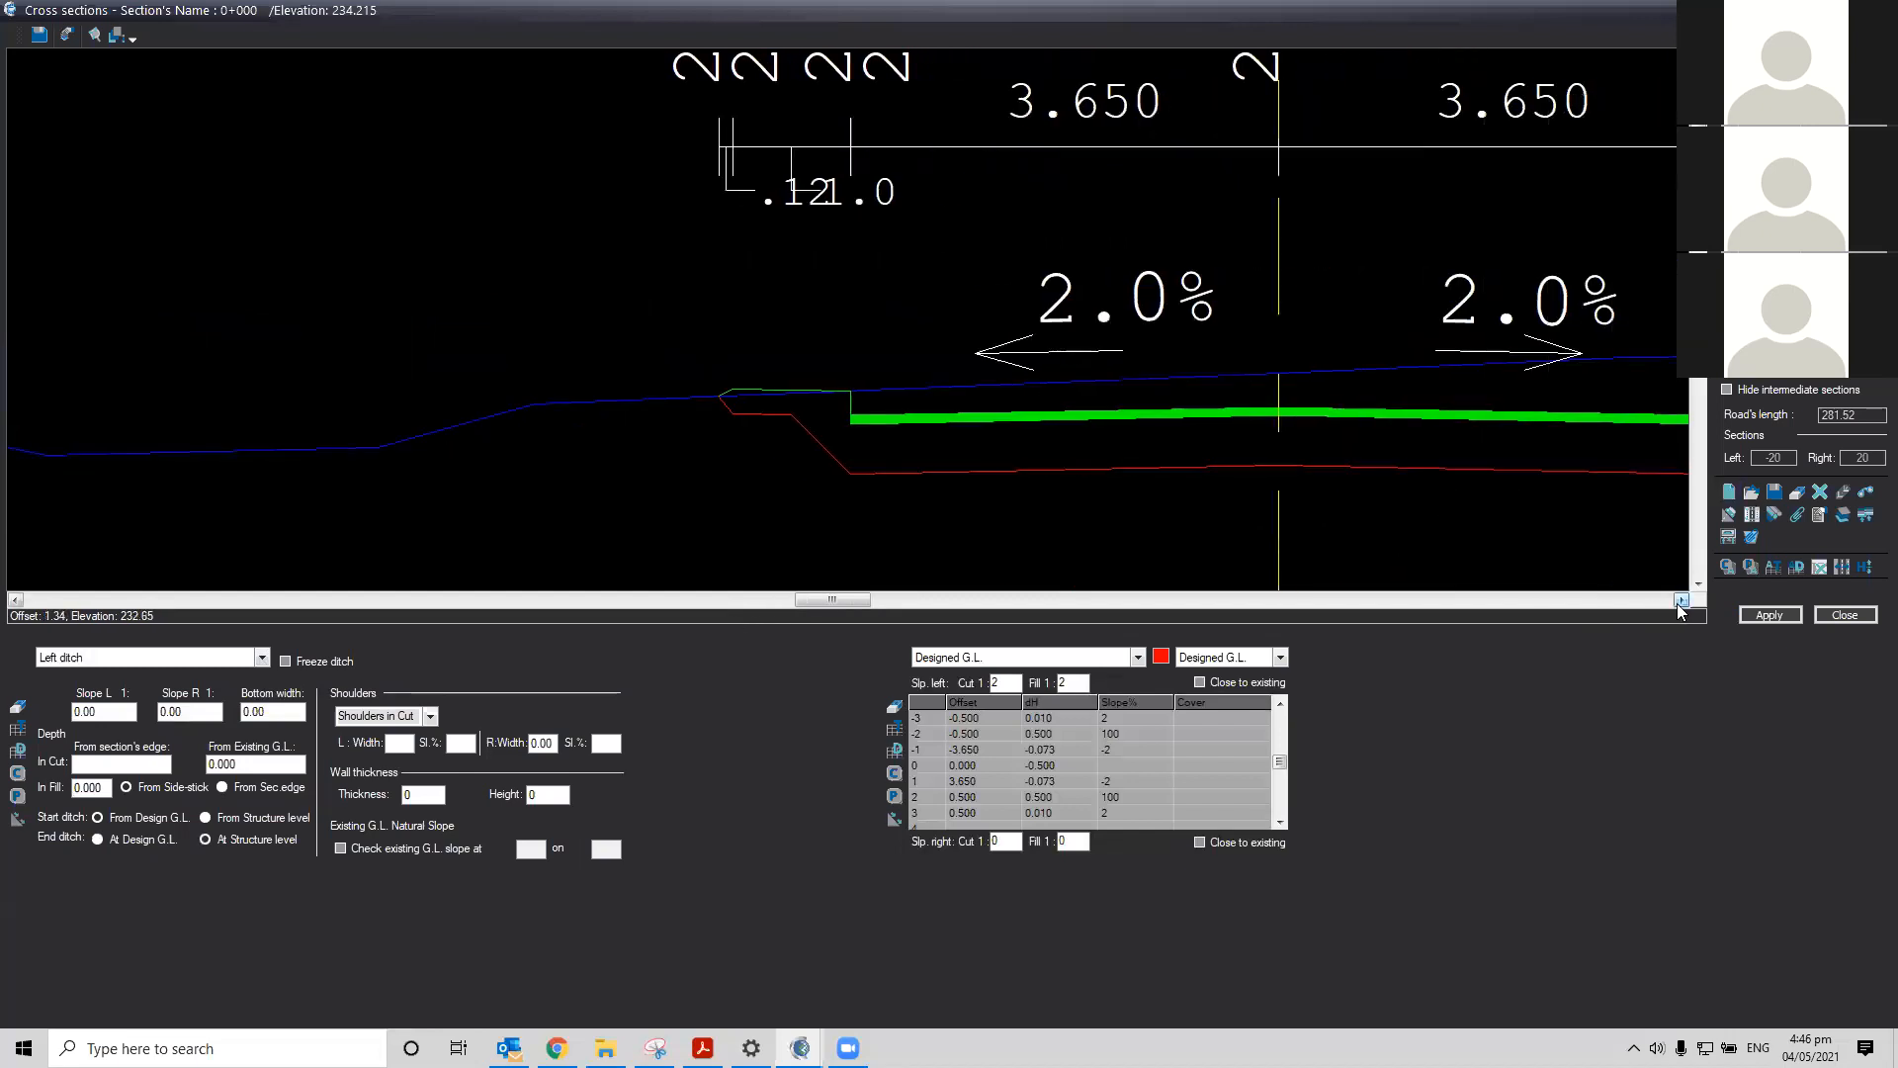
{"action": "scroll", "coordinate": [1491, 525], "scroll_direction": "down", "scroll_amount": 2}
{"action": "left_click", "coordinate": [1681, 601]}
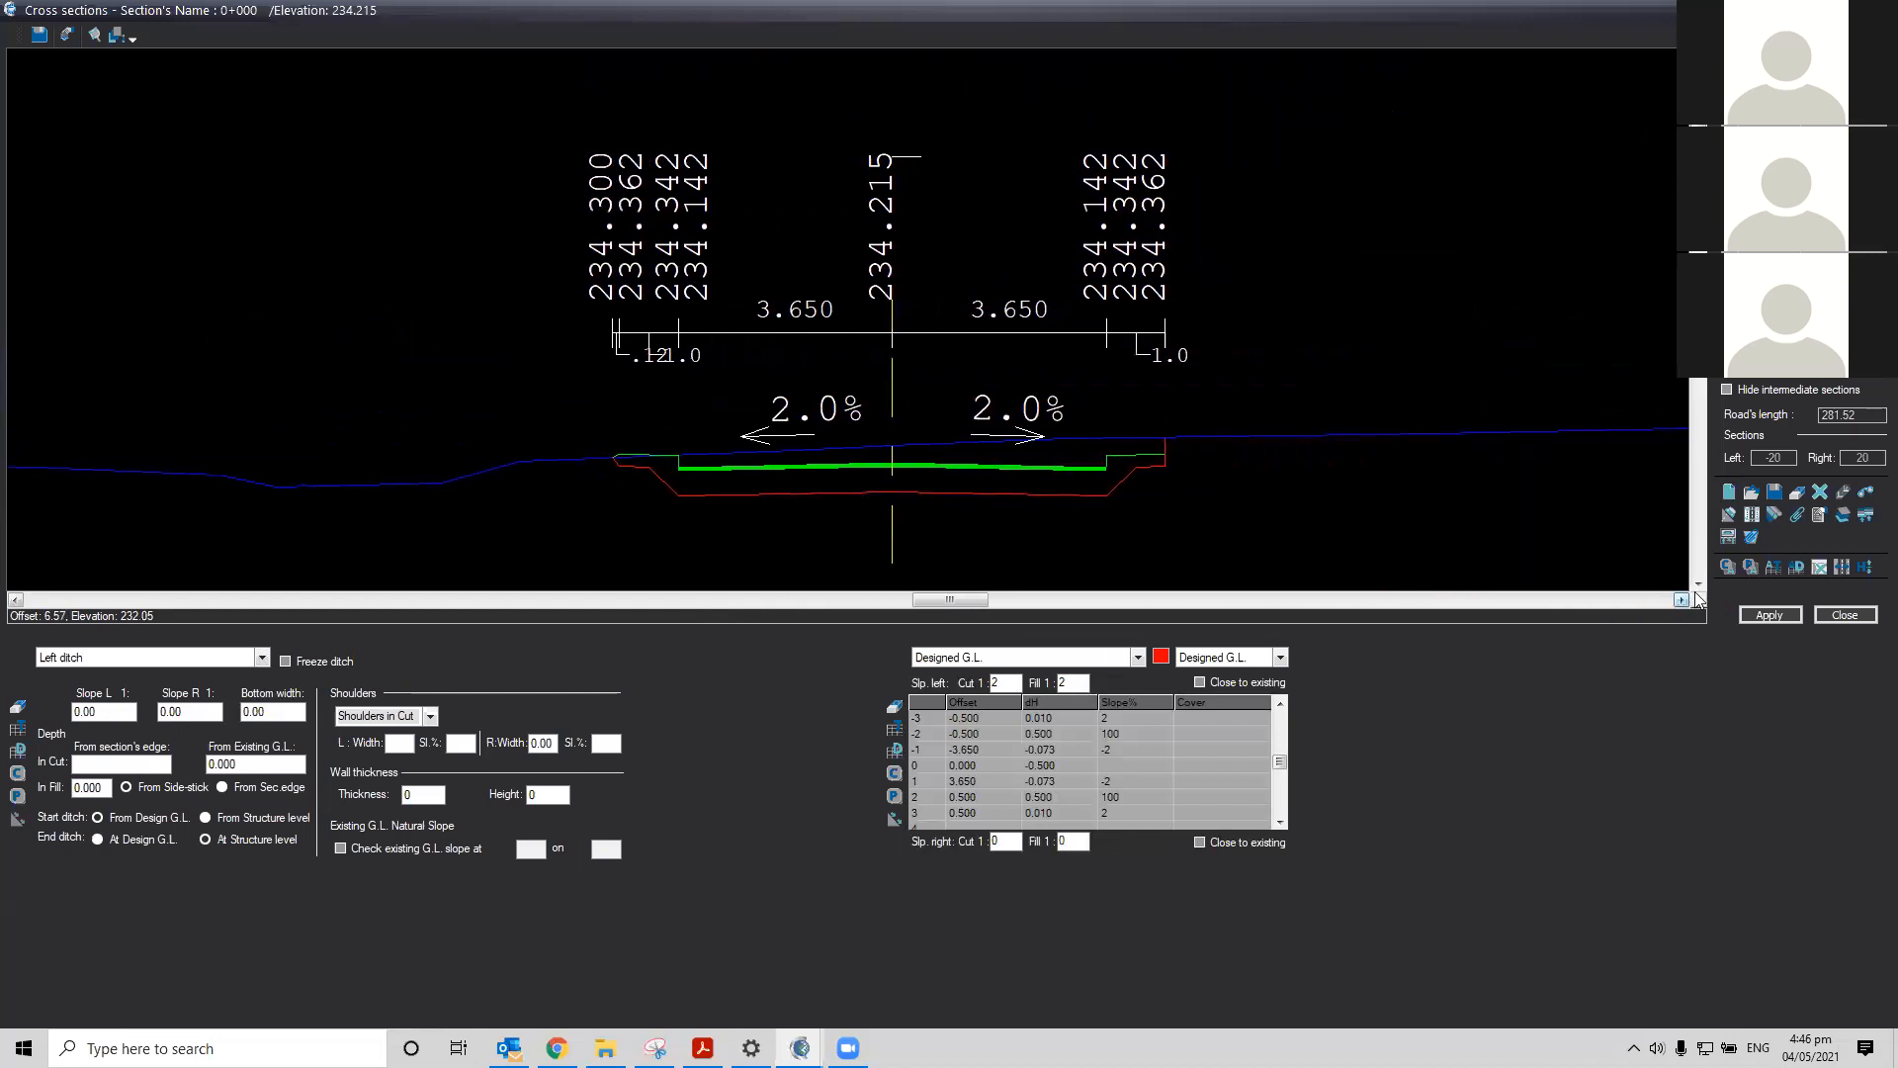
{"action": "left_click", "coordinate": [1698, 584]}
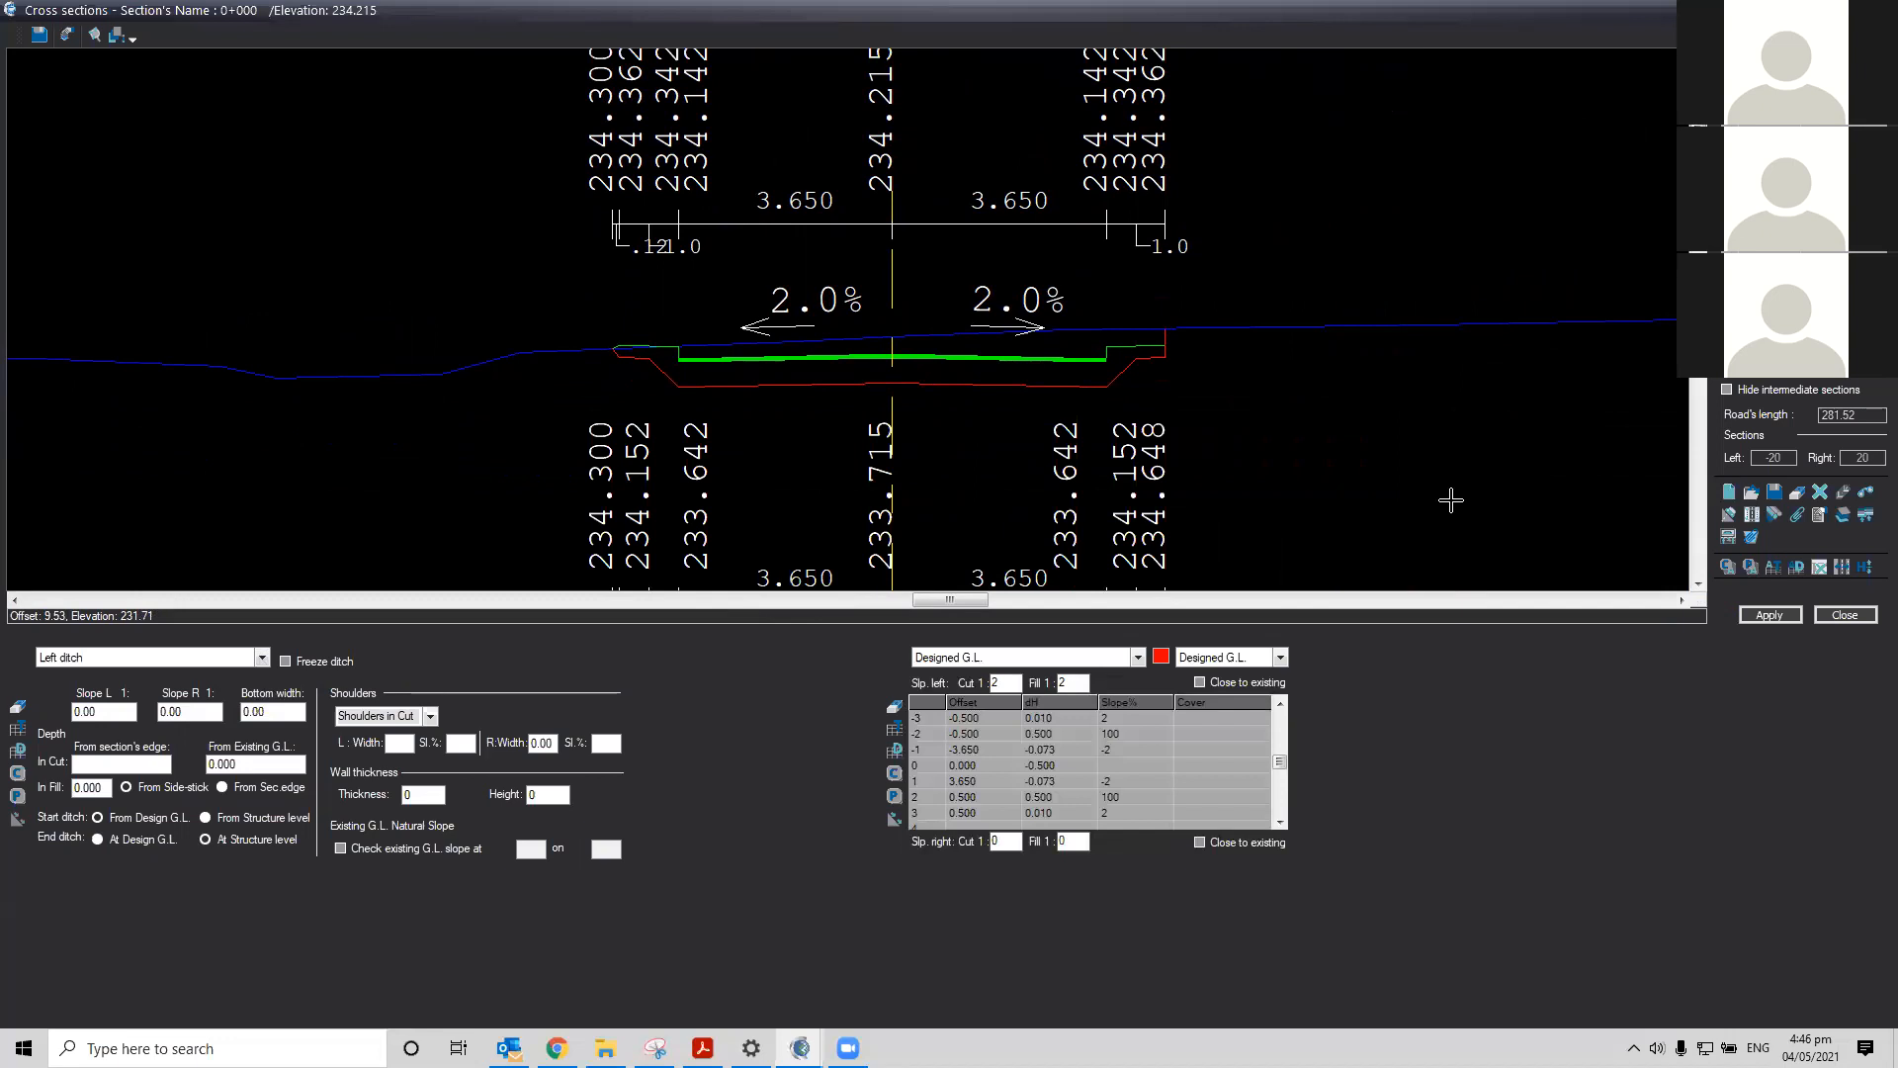
{"action": "left_click", "coordinate": [263, 658]}
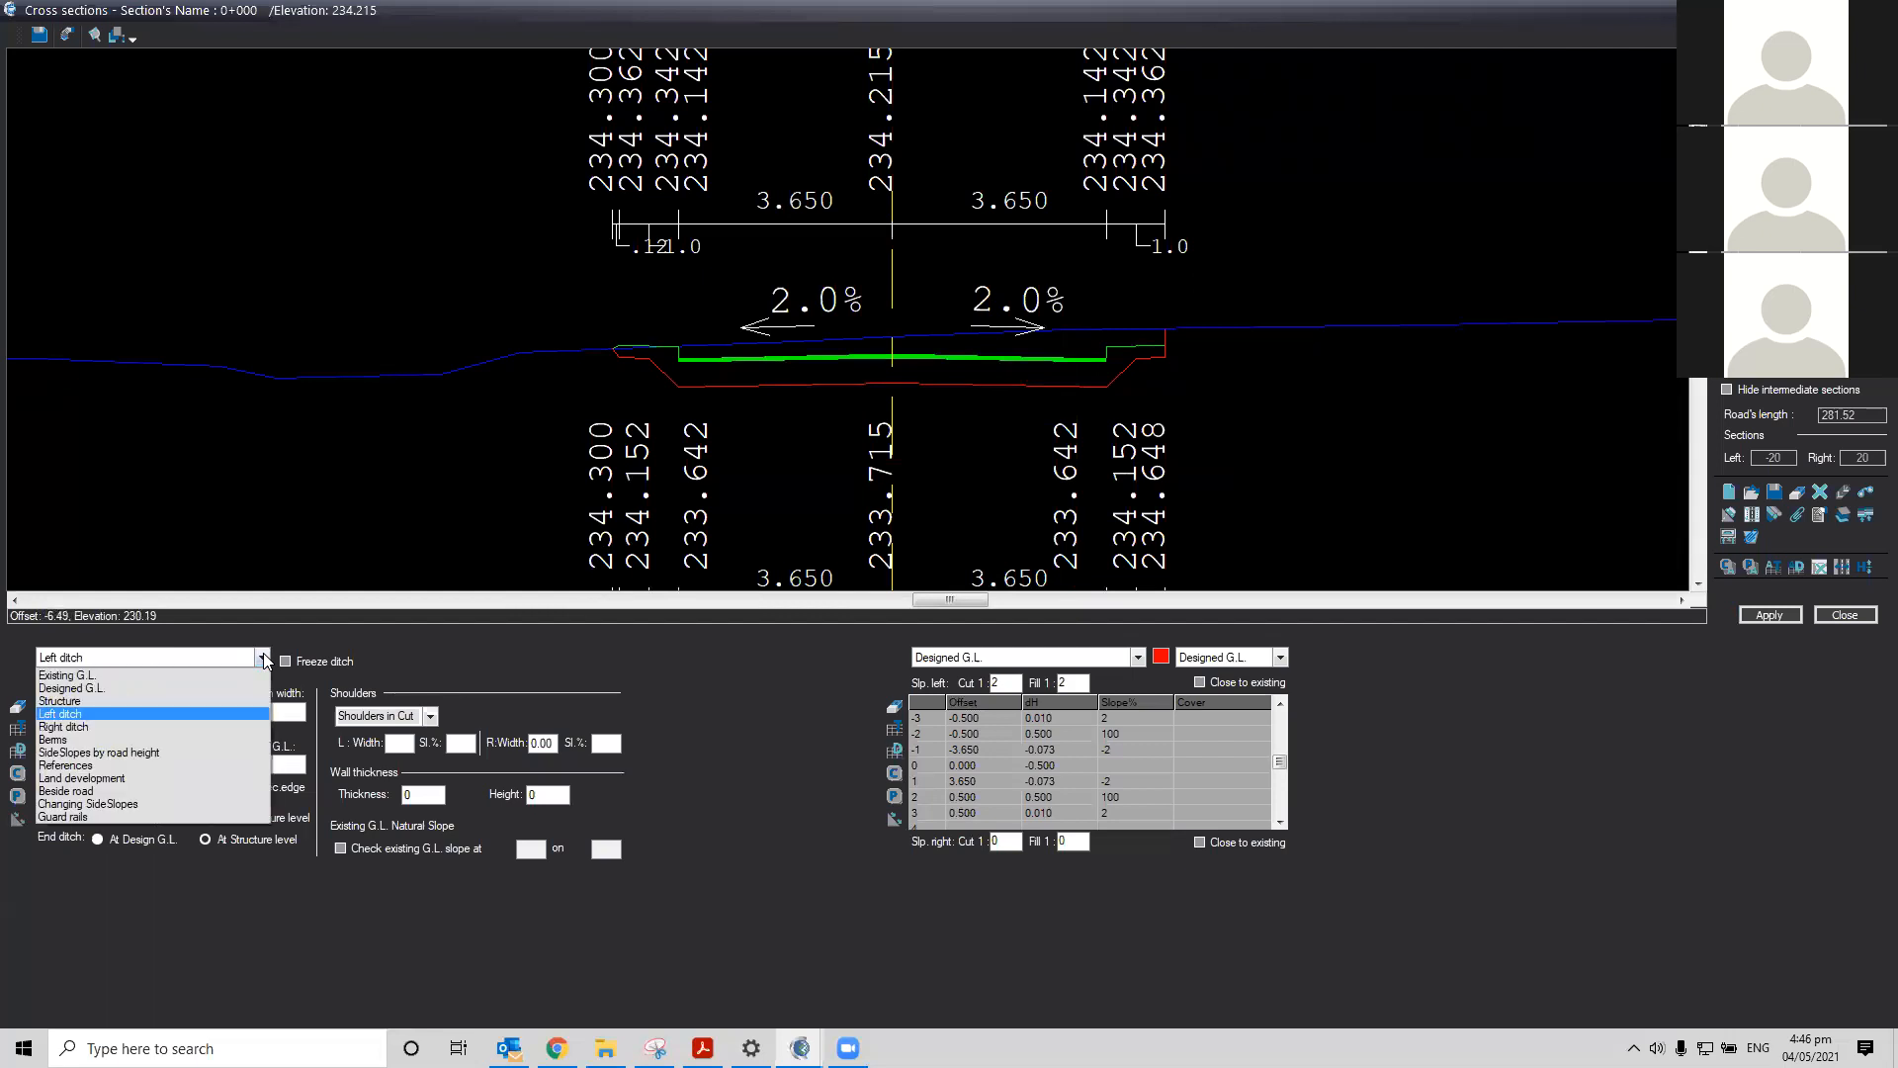
{"action": "left_click", "coordinate": [263, 657]}
{"action": "left_click", "coordinate": [263, 657]}
{"action": "left_click", "coordinate": [263, 657]}
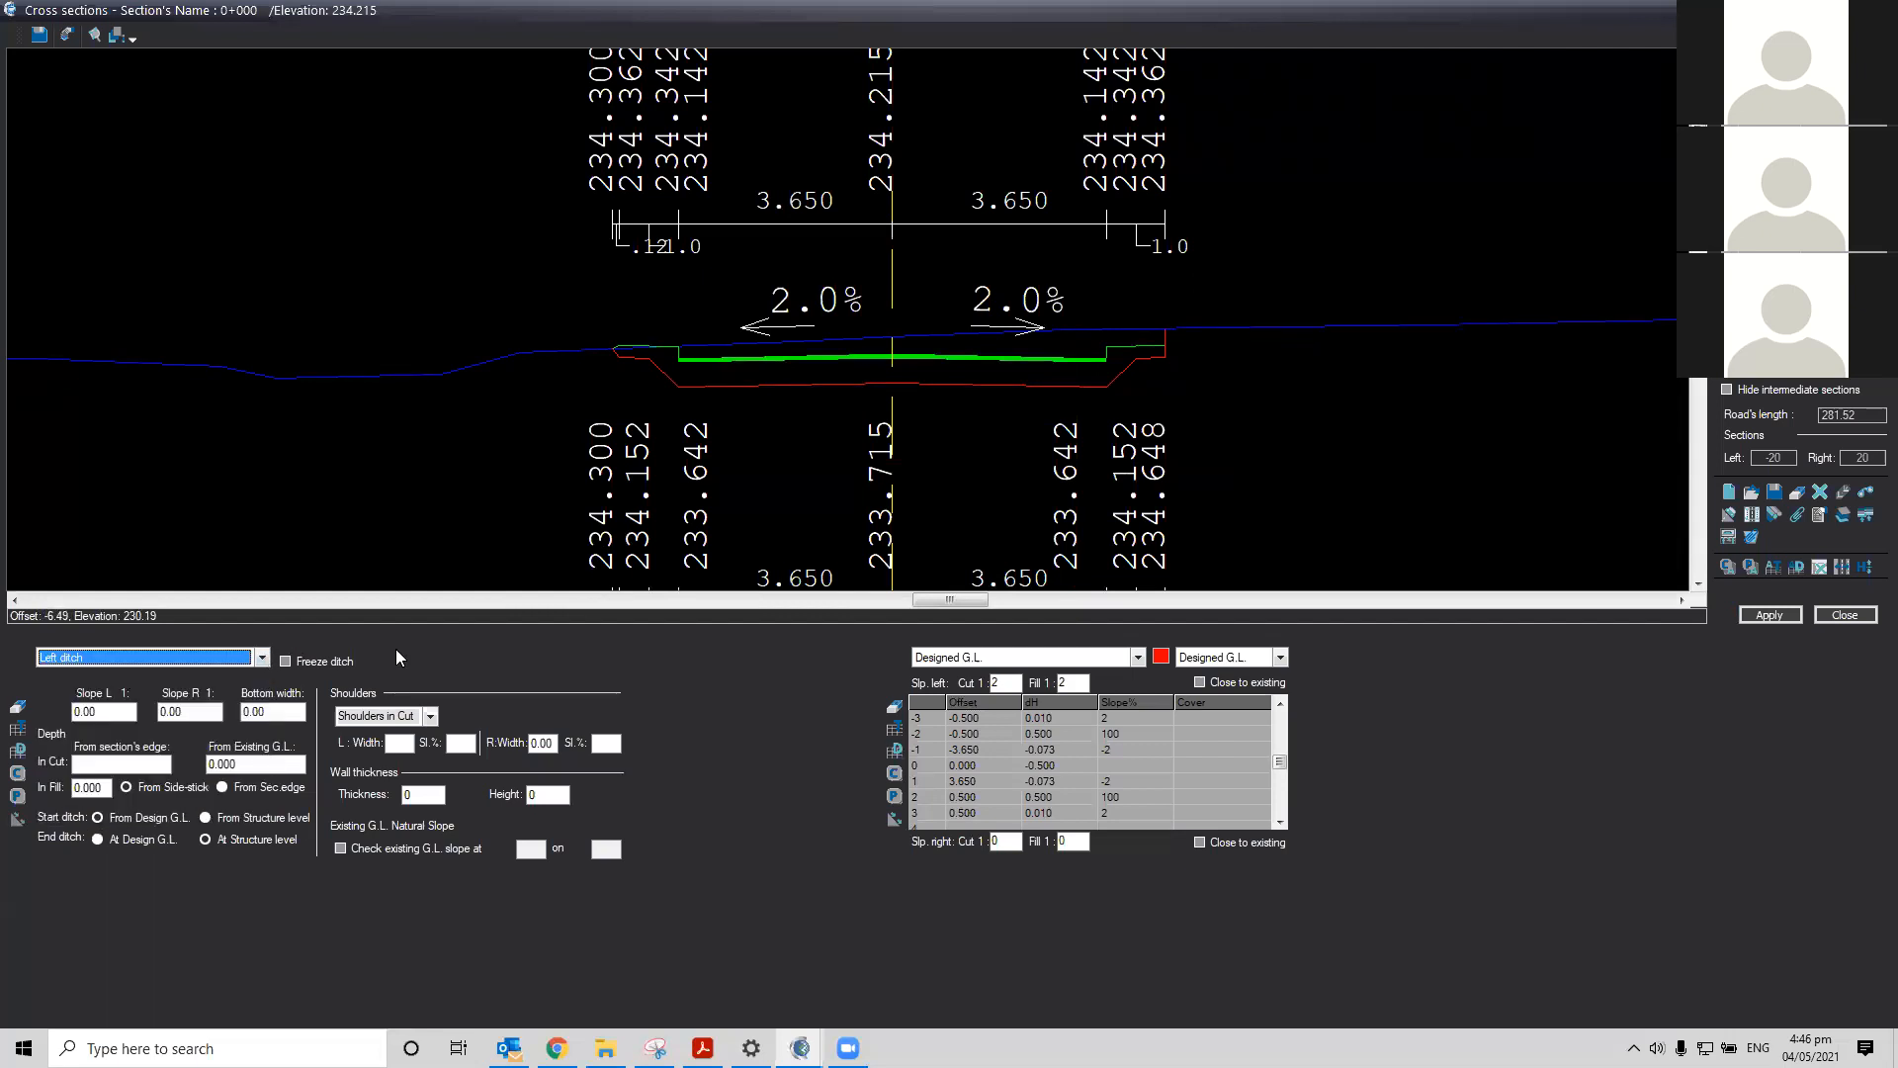
Set the left ditch slopes to 1:2 on both sides, bottom width 0.6 and depth in cut 0.5
{"action": "key", "text": "Tab"}
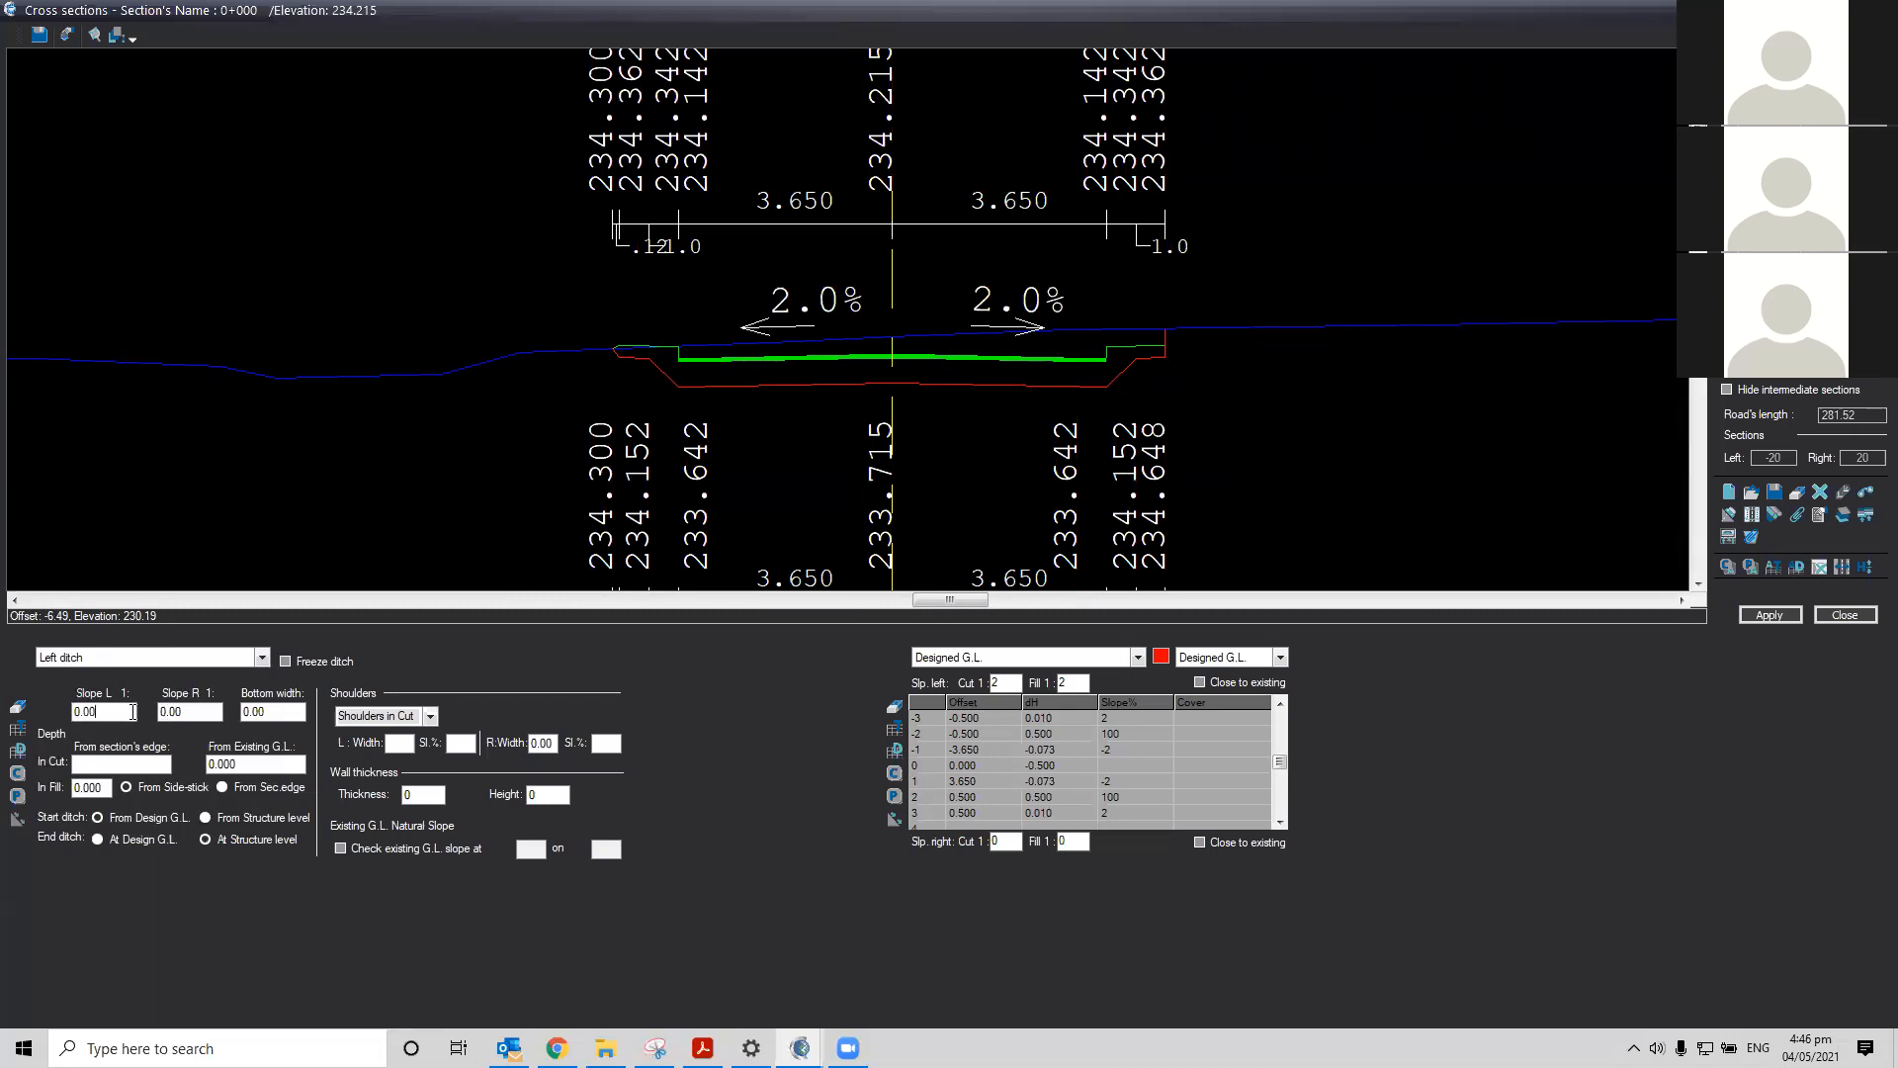
{"action": "left_click_drag", "start_coordinate": [133, 711], "coordinate": [75, 713]}
{"action": "type", "text": "2"}
{"action": "double_click", "coordinate": [188, 713]}
{"action": "type", "text": "2"}
{"action": "key", "text": "Tab"}
{"action": "type", "text": "0.6"}
{"action": "left_click", "coordinate": [101, 767]}
{"action": "key", "text": "ctrl"}
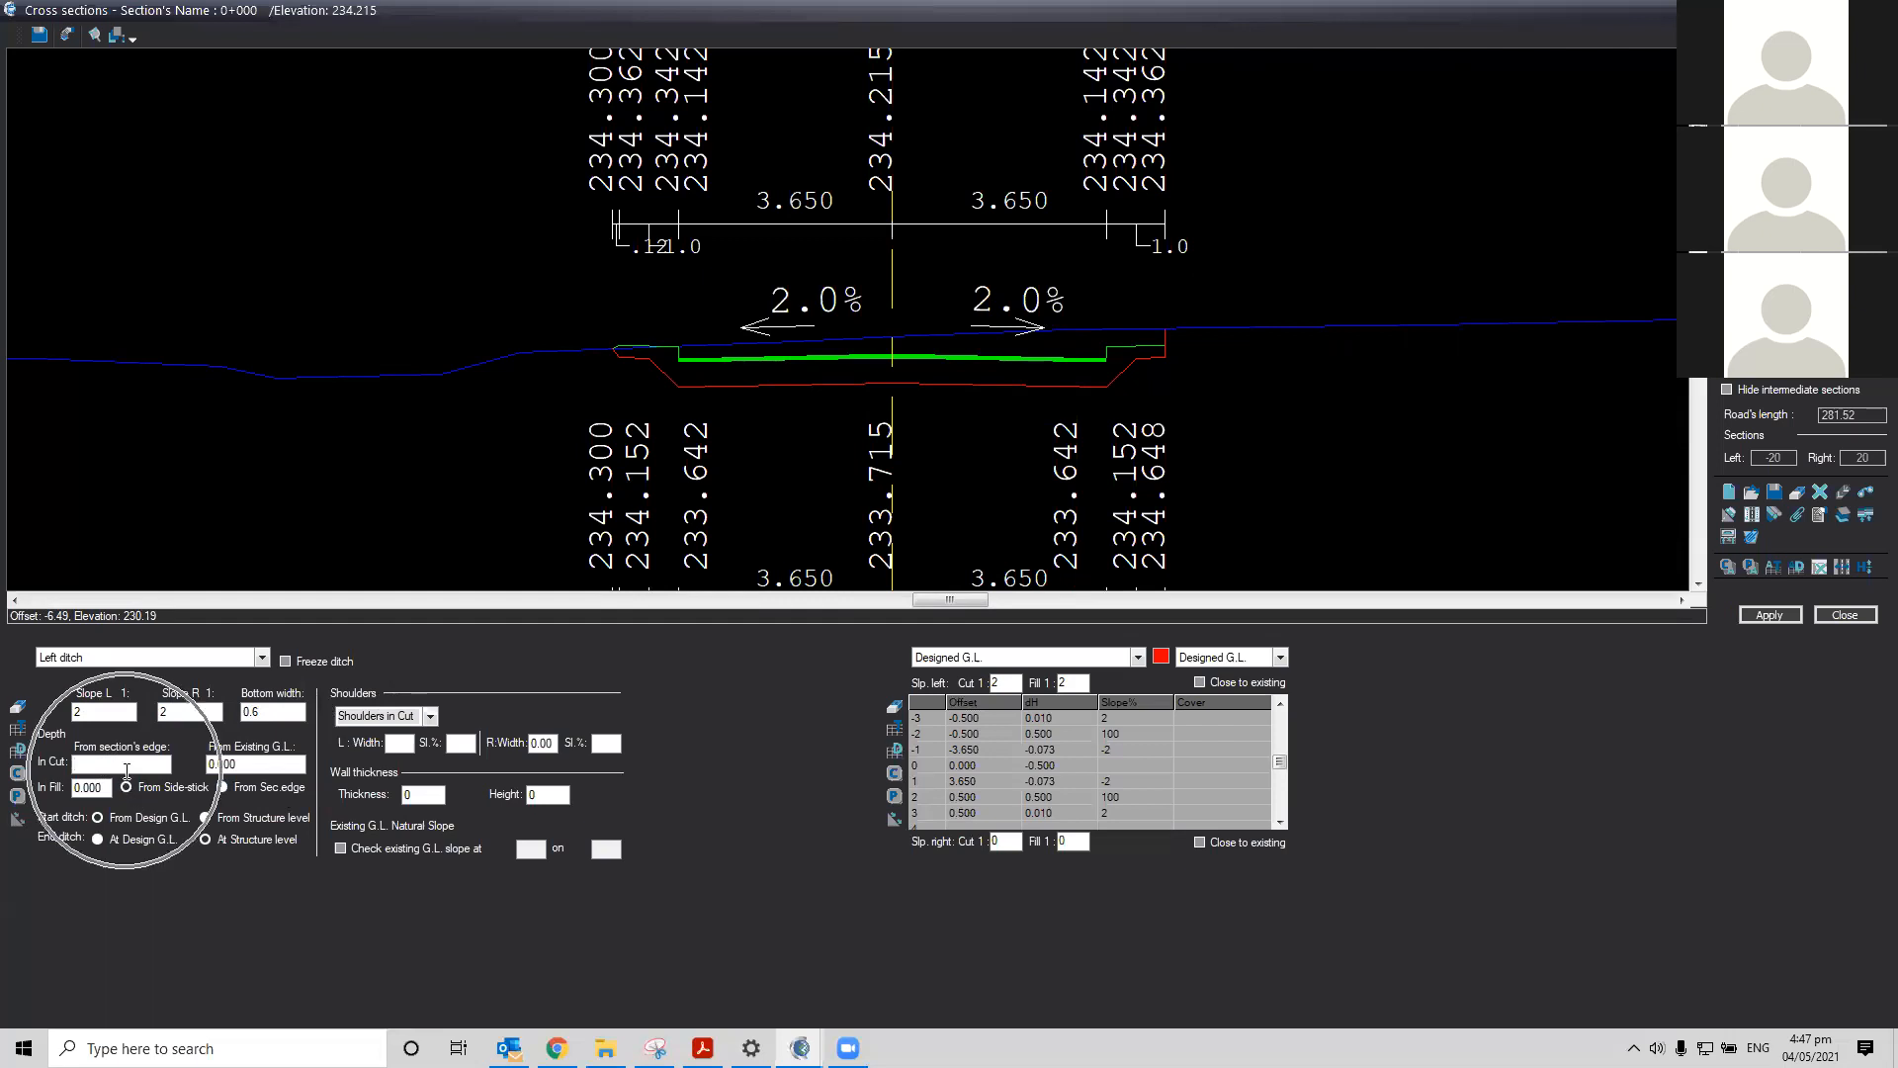
{"action": "key", "text": "ctrl"}
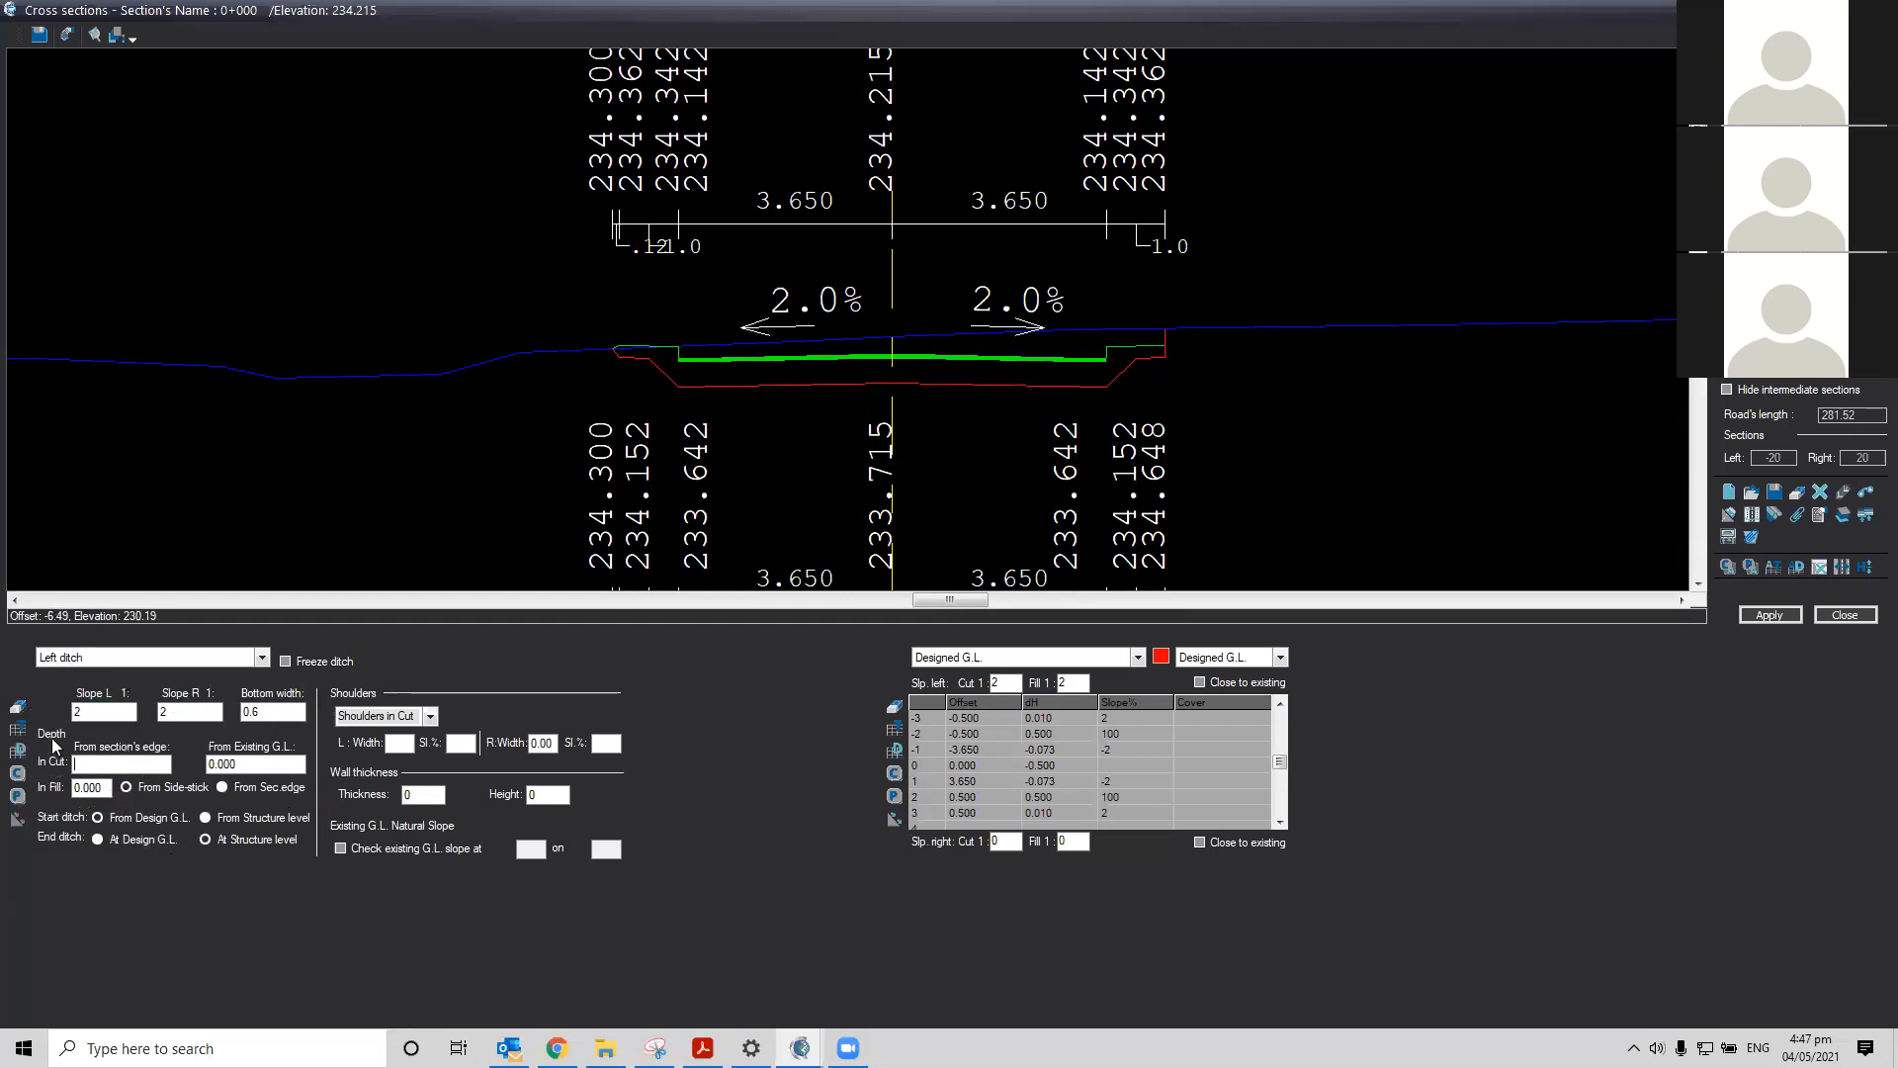
{"action": "type", "text": "0.5"}
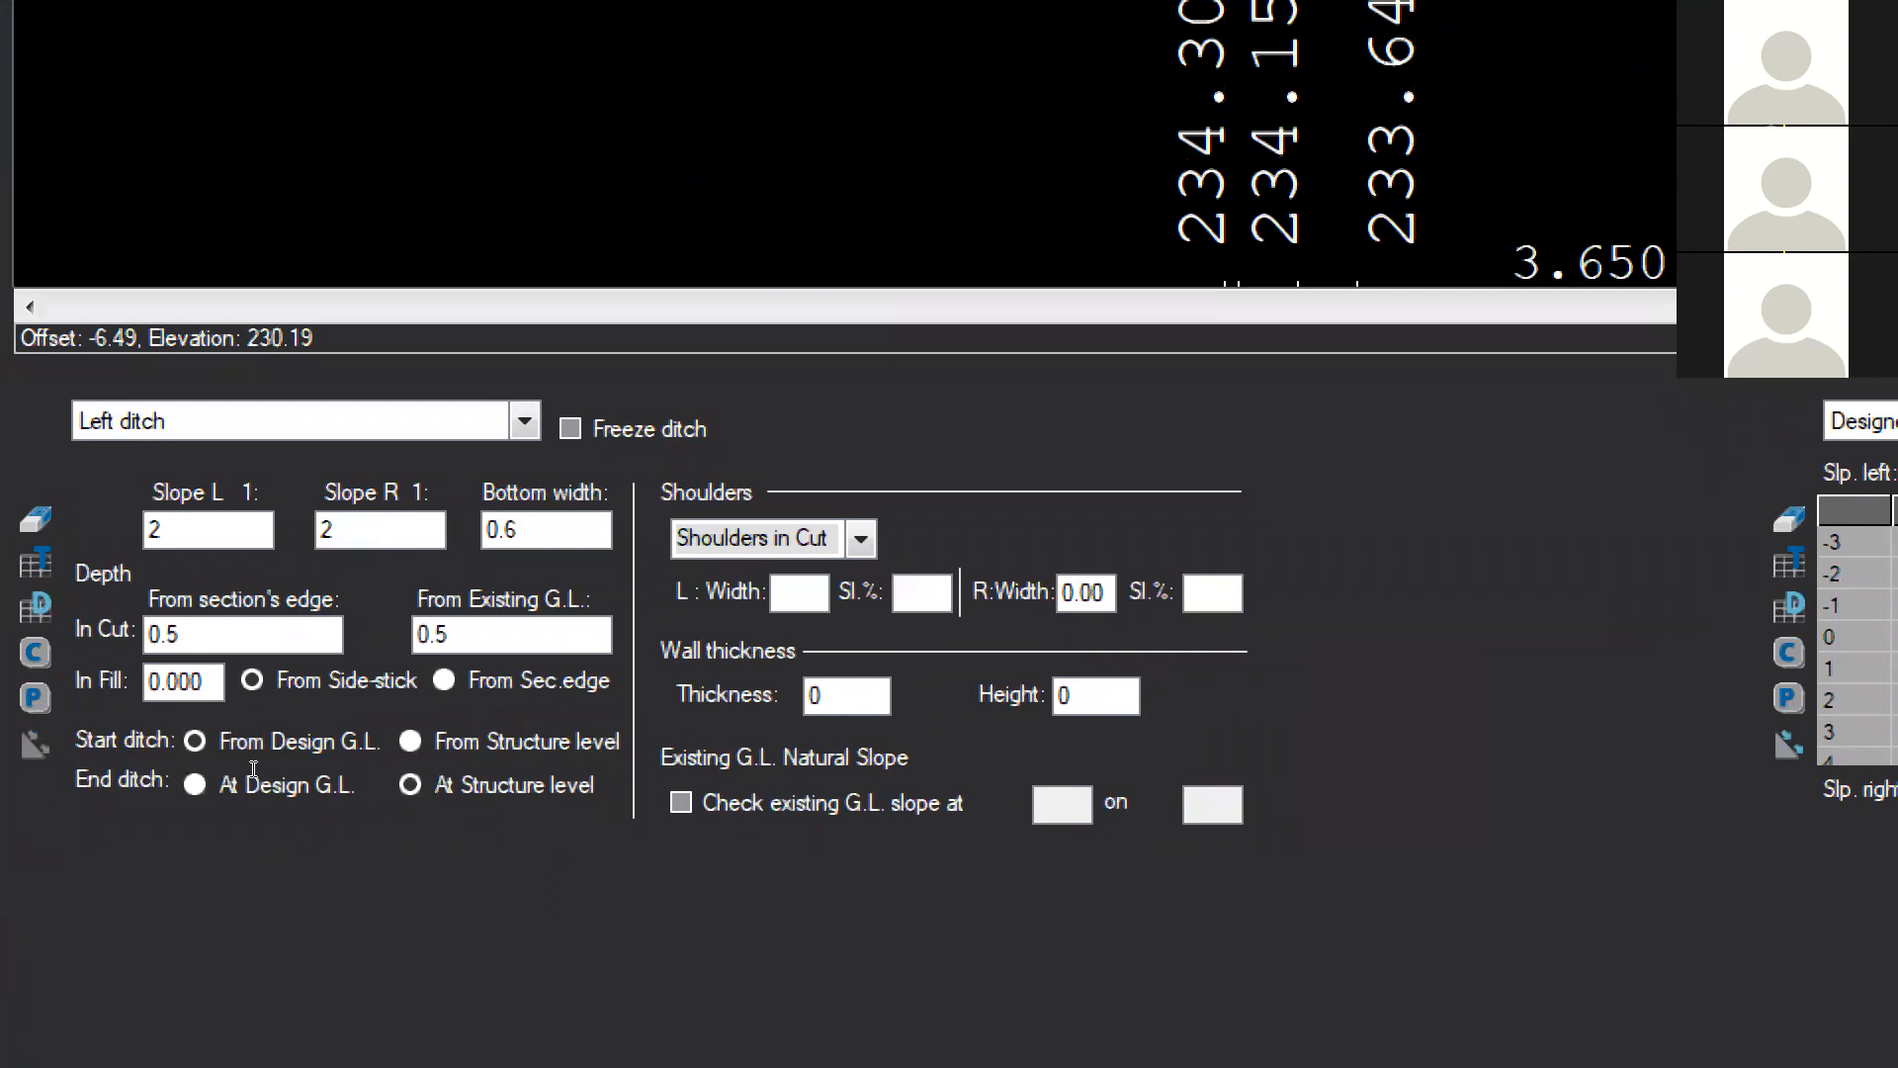
Set the left ditch depth in fill to 0.5 and apply the ditch
{"action": "key", "text": "Tab"}
{"action": "type", "text": "0."}
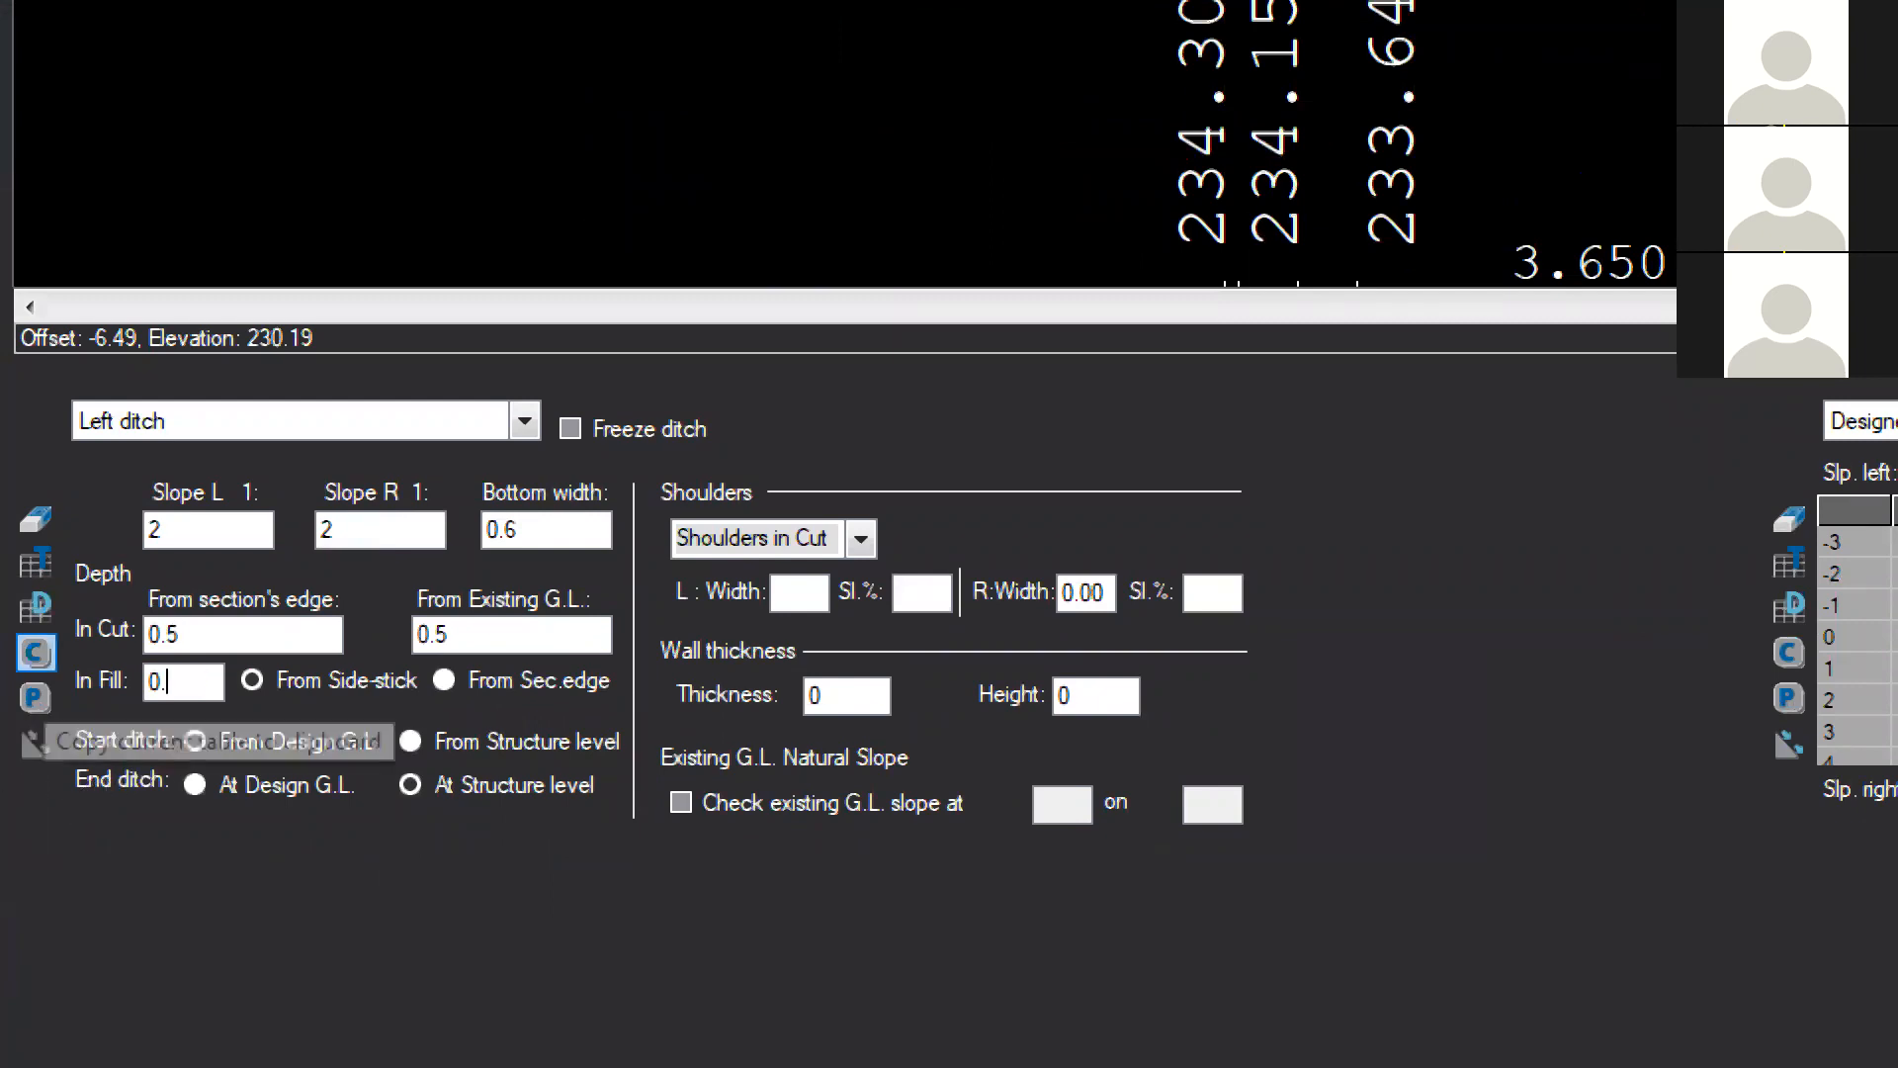
{"action": "type", "text": "5"}
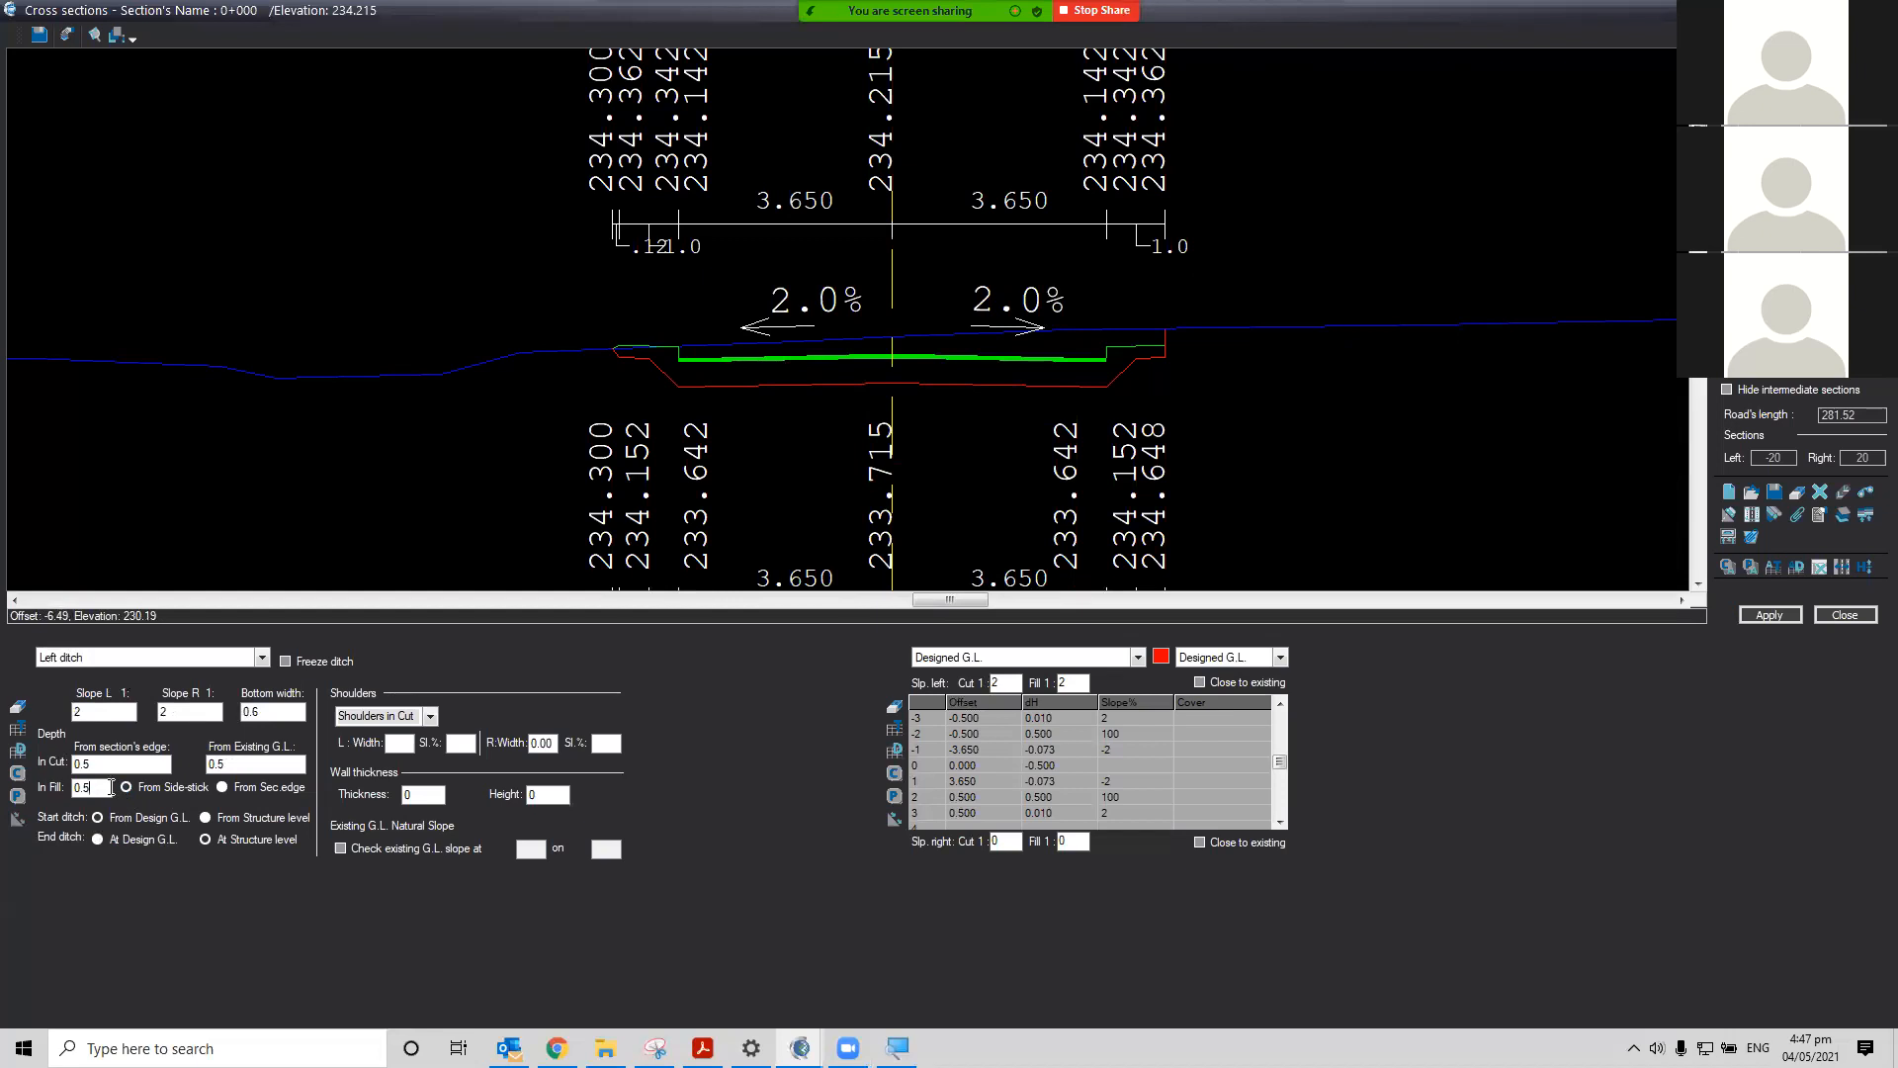
{"action": "left_click", "coordinate": [1743, 613]}
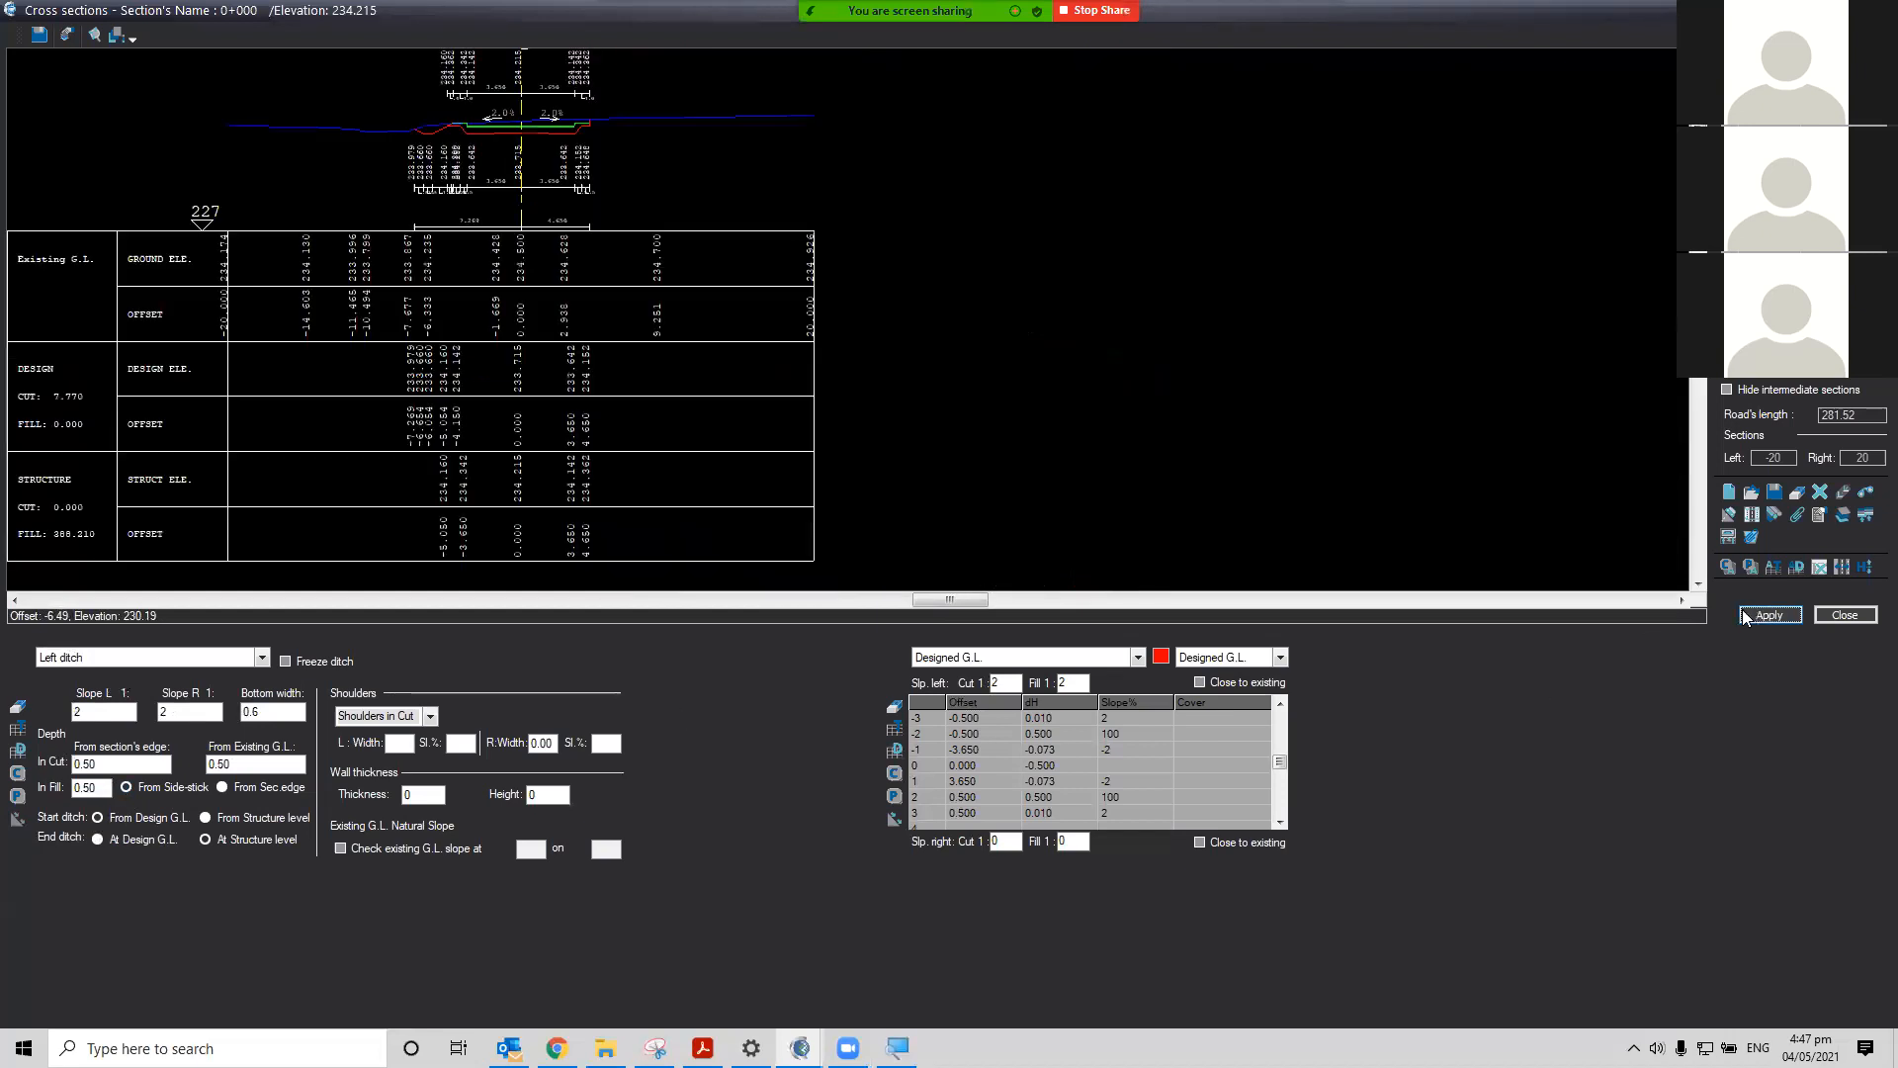
Change the left ditch bottom width to 0.2 and apply
{"action": "scroll", "coordinate": [436, 143], "scroll_direction": "up", "scroll_amount": 4}
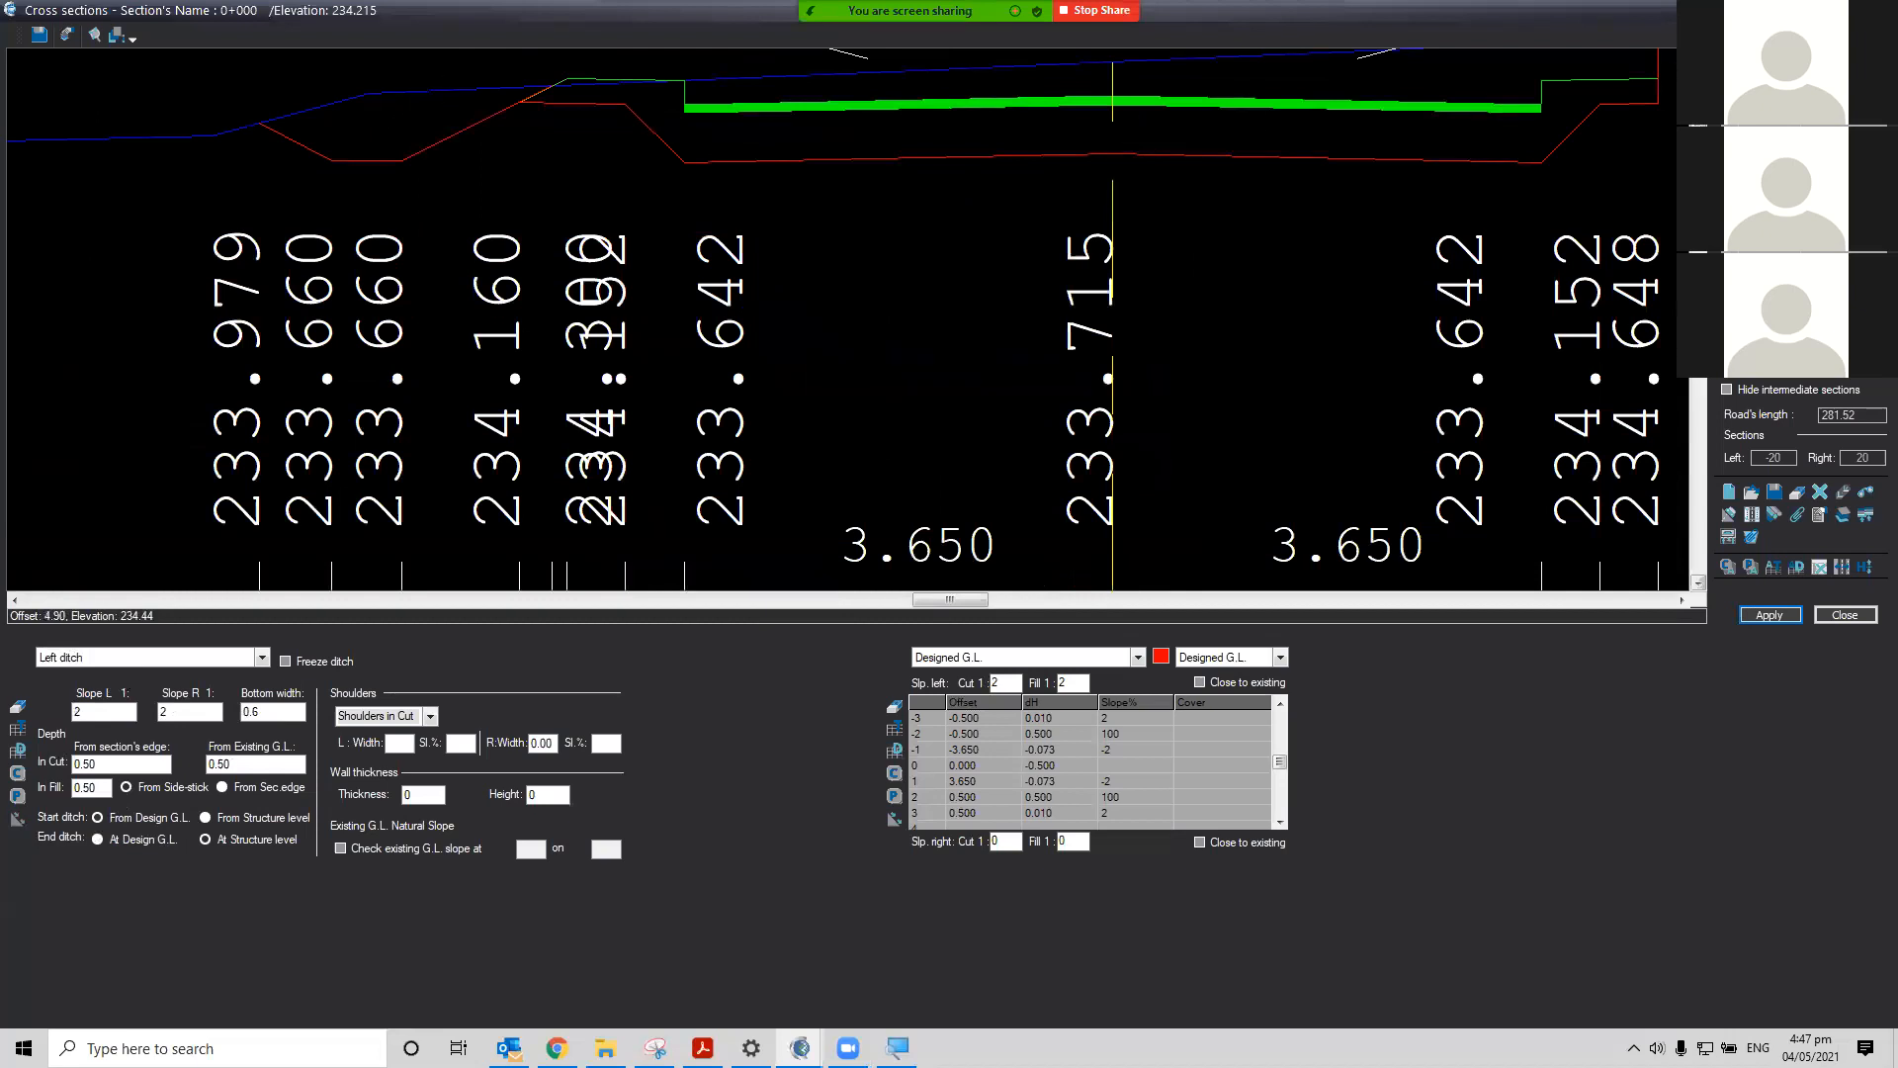
{"action": "left_click", "coordinate": [1699, 56]}
{"action": "left_click", "coordinate": [1699, 57]}
{"action": "left_click", "coordinate": [1699, 57]}
{"action": "left_click", "coordinate": [1699, 56]}
{"action": "left_click", "coordinate": [1698, 57]}
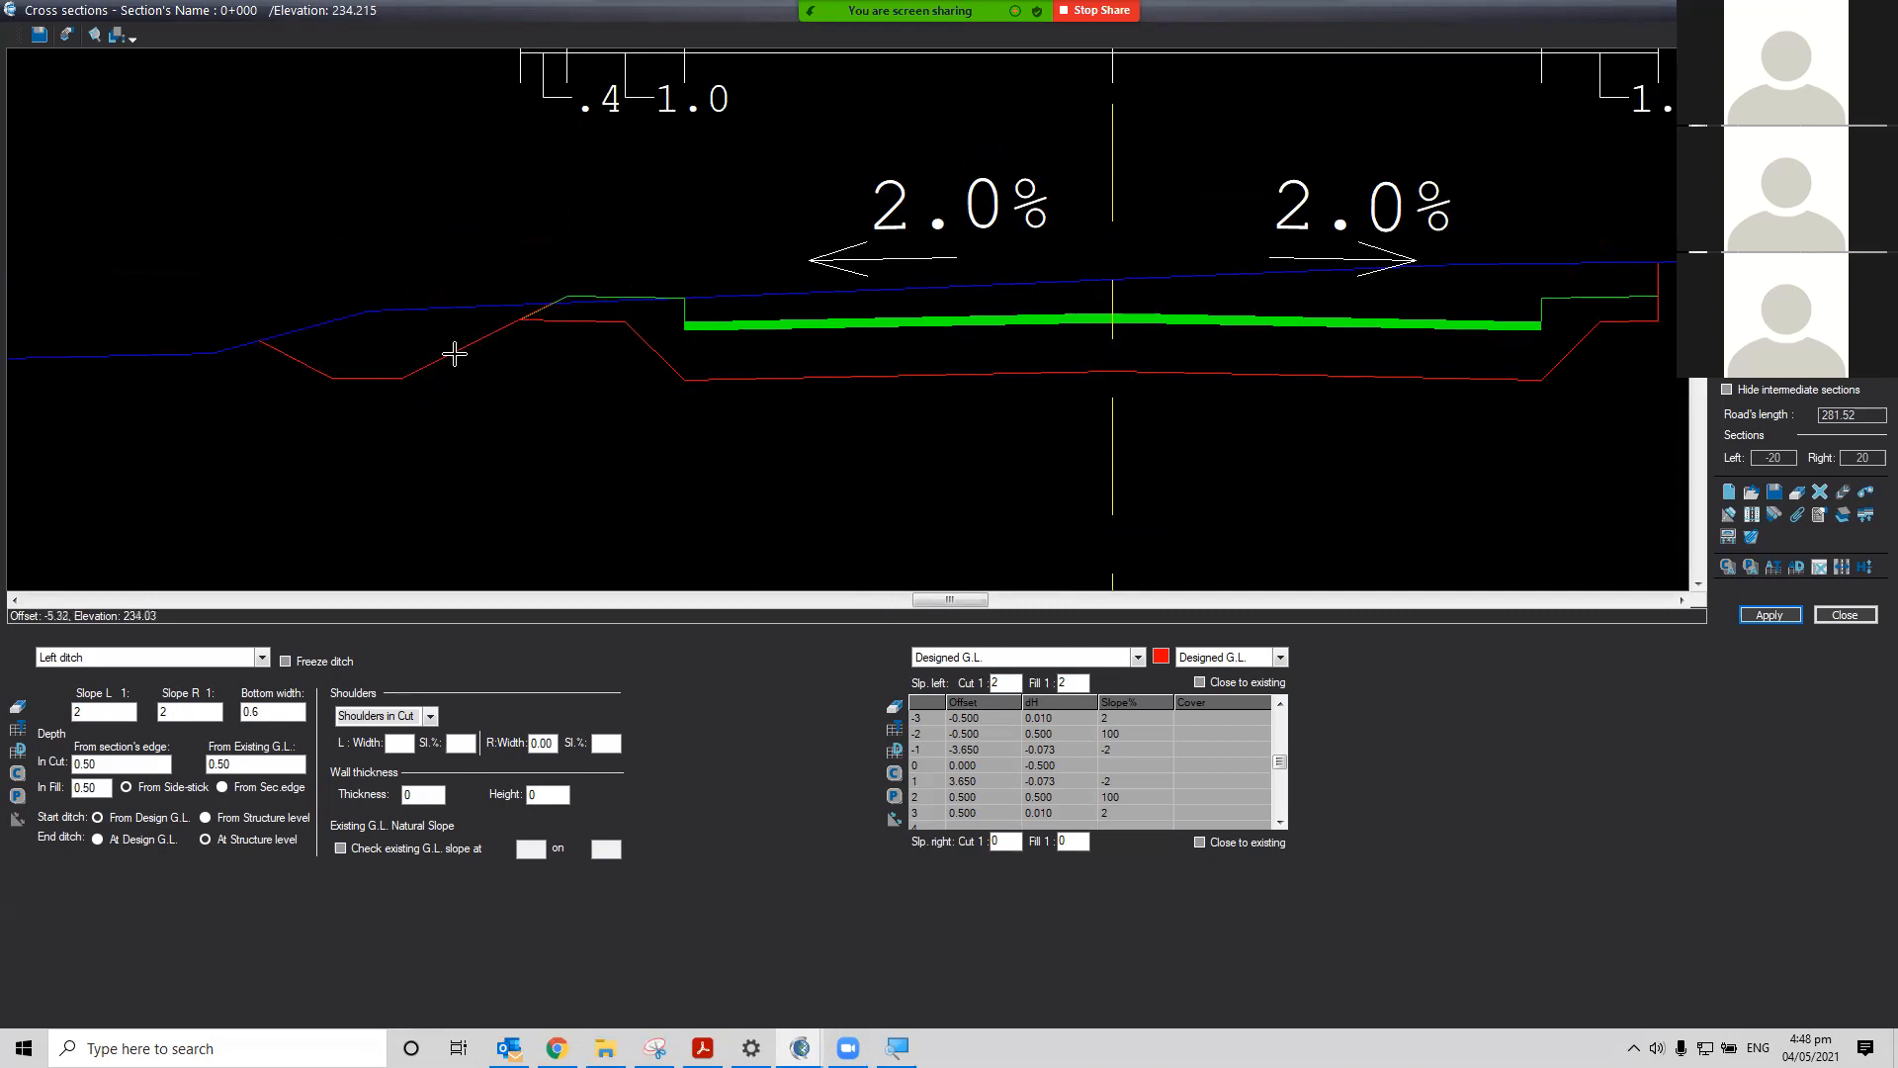
{"action": "left_click", "coordinate": [476, 348]}
{"action": "left_click", "coordinate": [288, 708]}
{"action": "left_click", "coordinate": [1772, 613]}
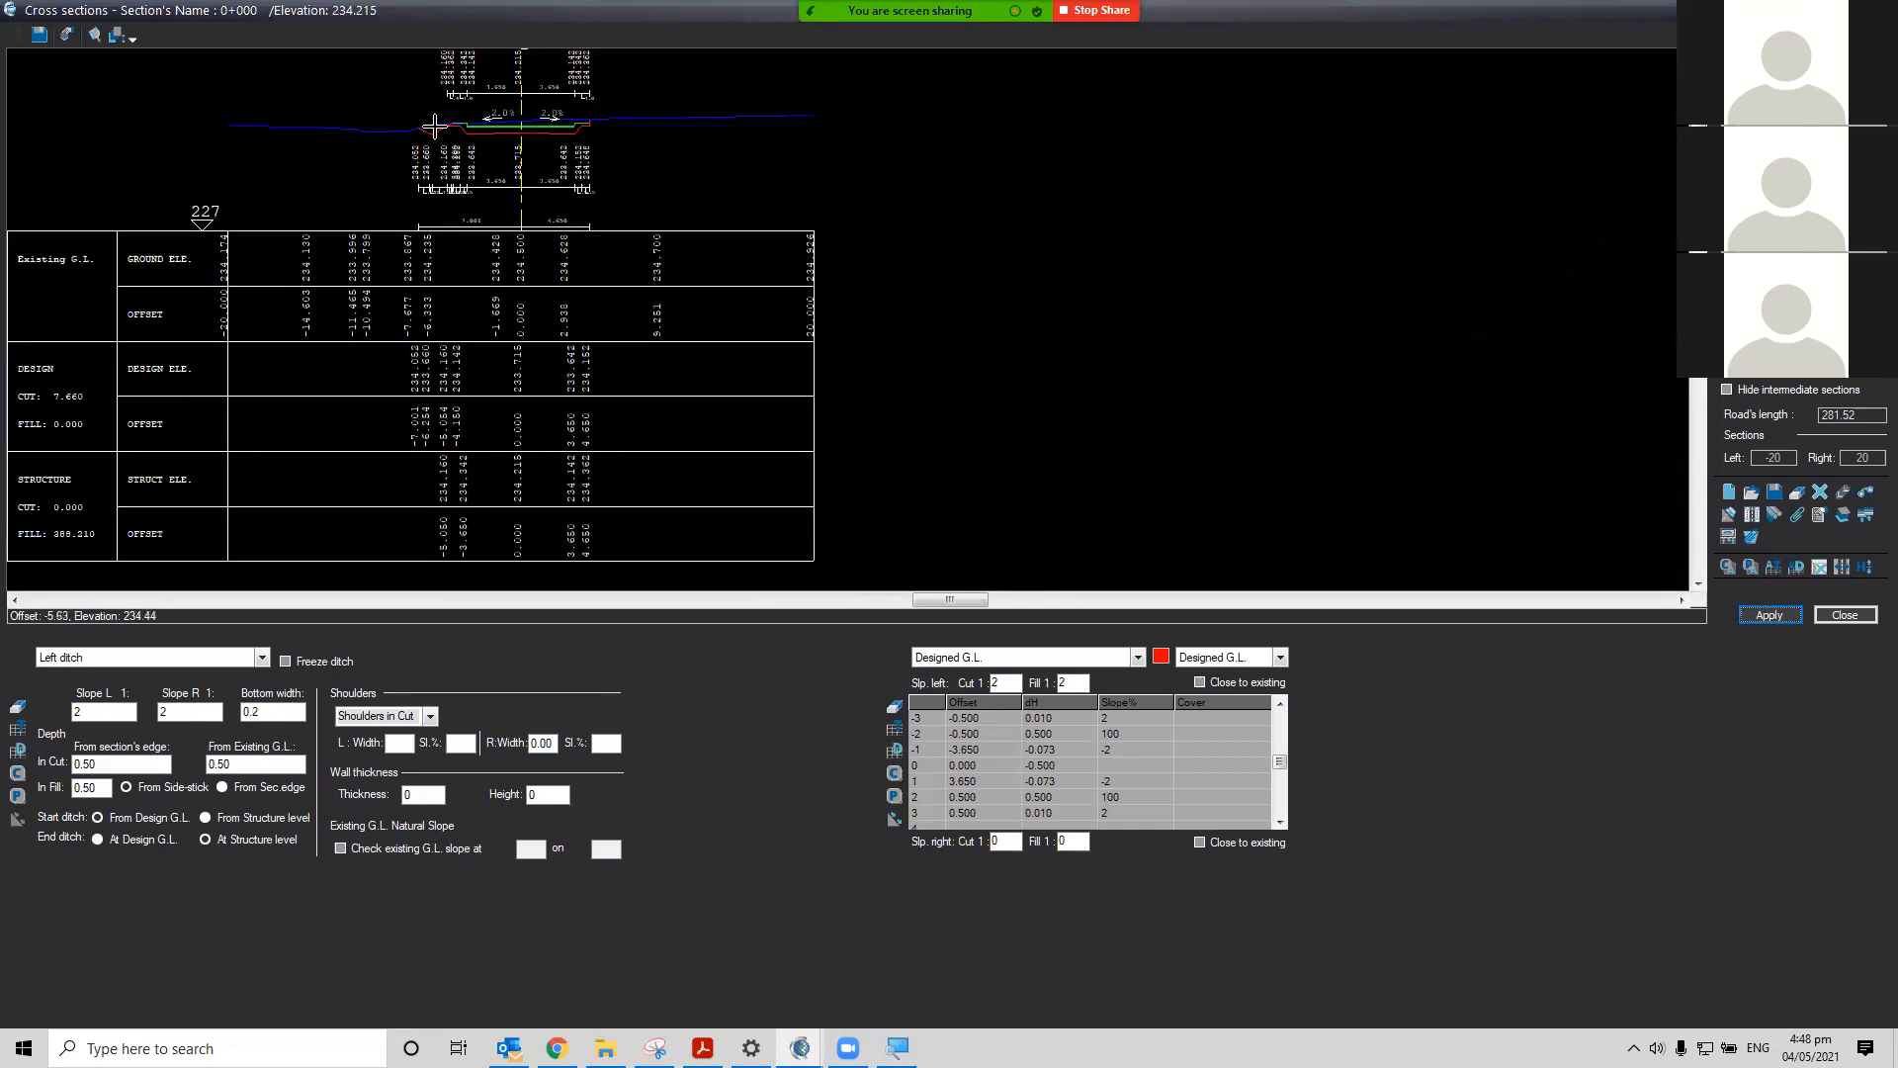
Examine the reshaped left ditch in the cross section view
{"action": "scroll", "coordinate": [434, 126], "scroll_direction": "up", "scroll_amount": 4}
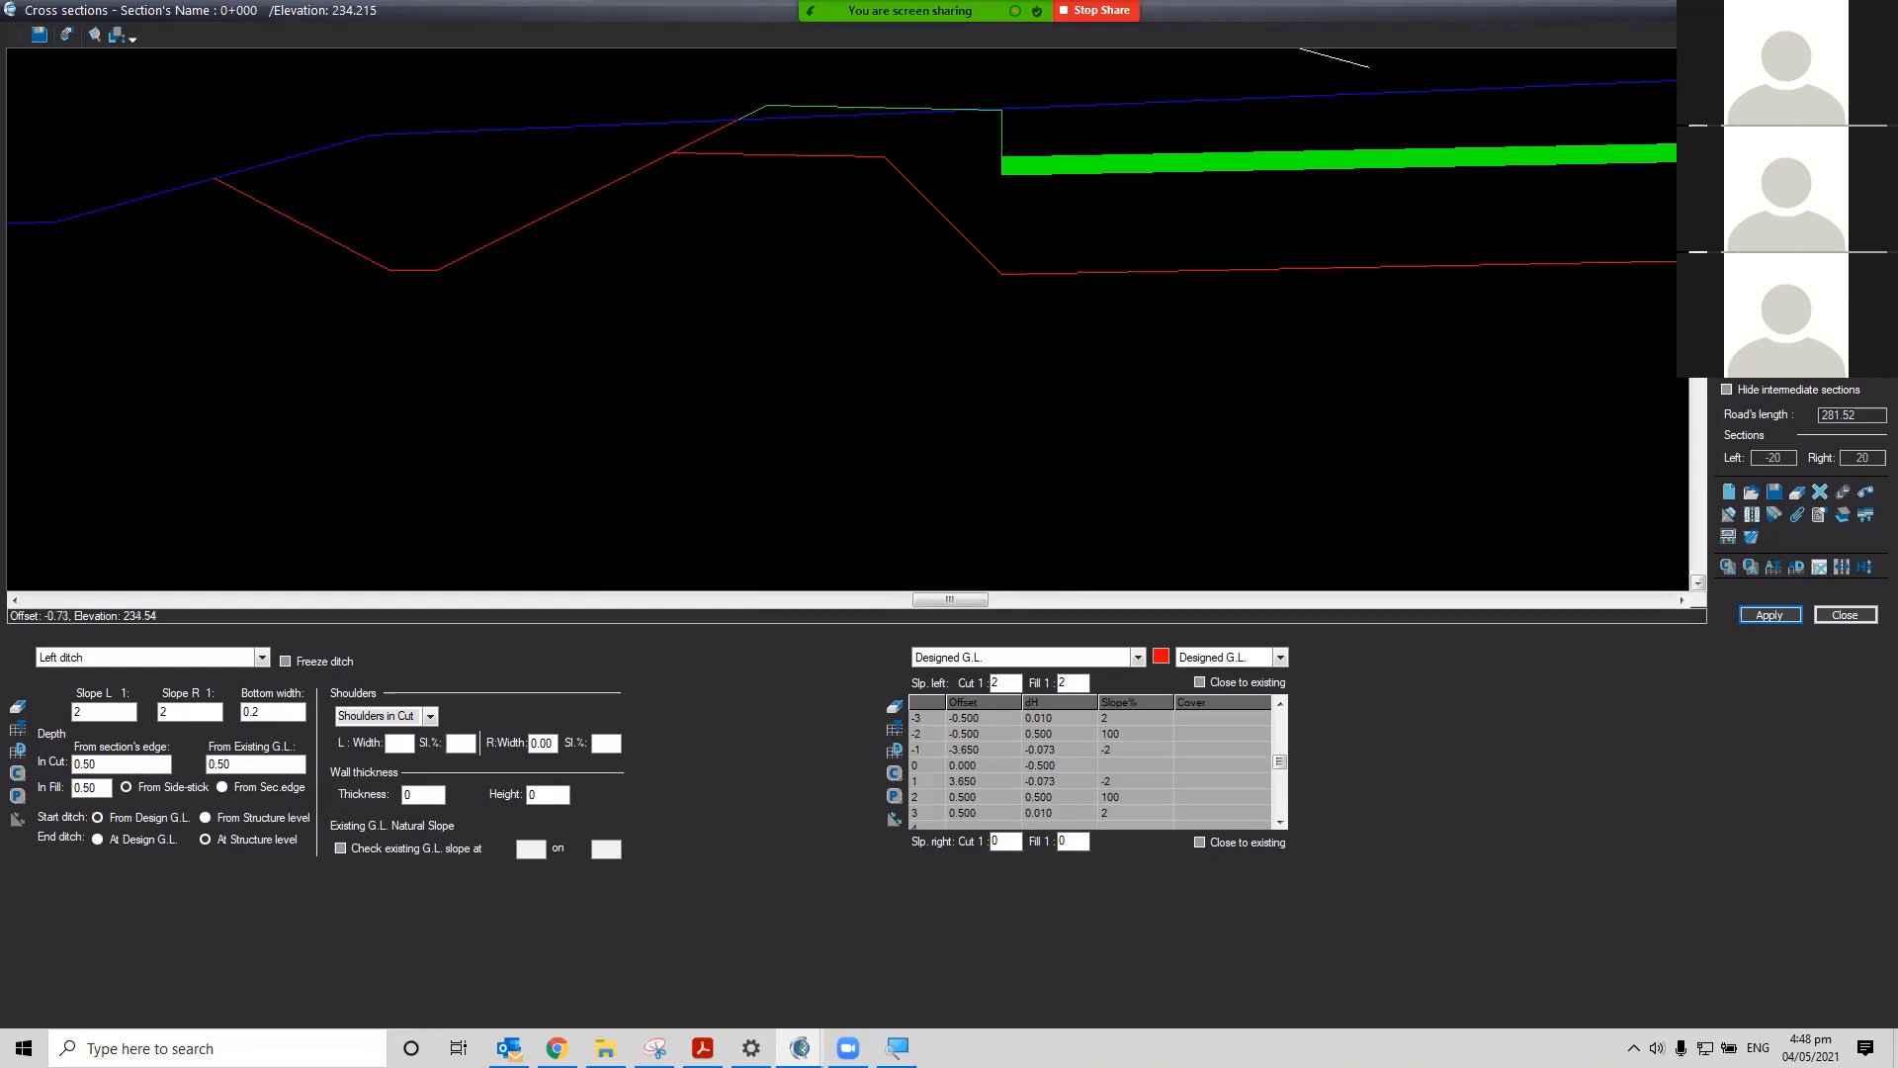
{"action": "left_click", "coordinate": [1698, 58]}
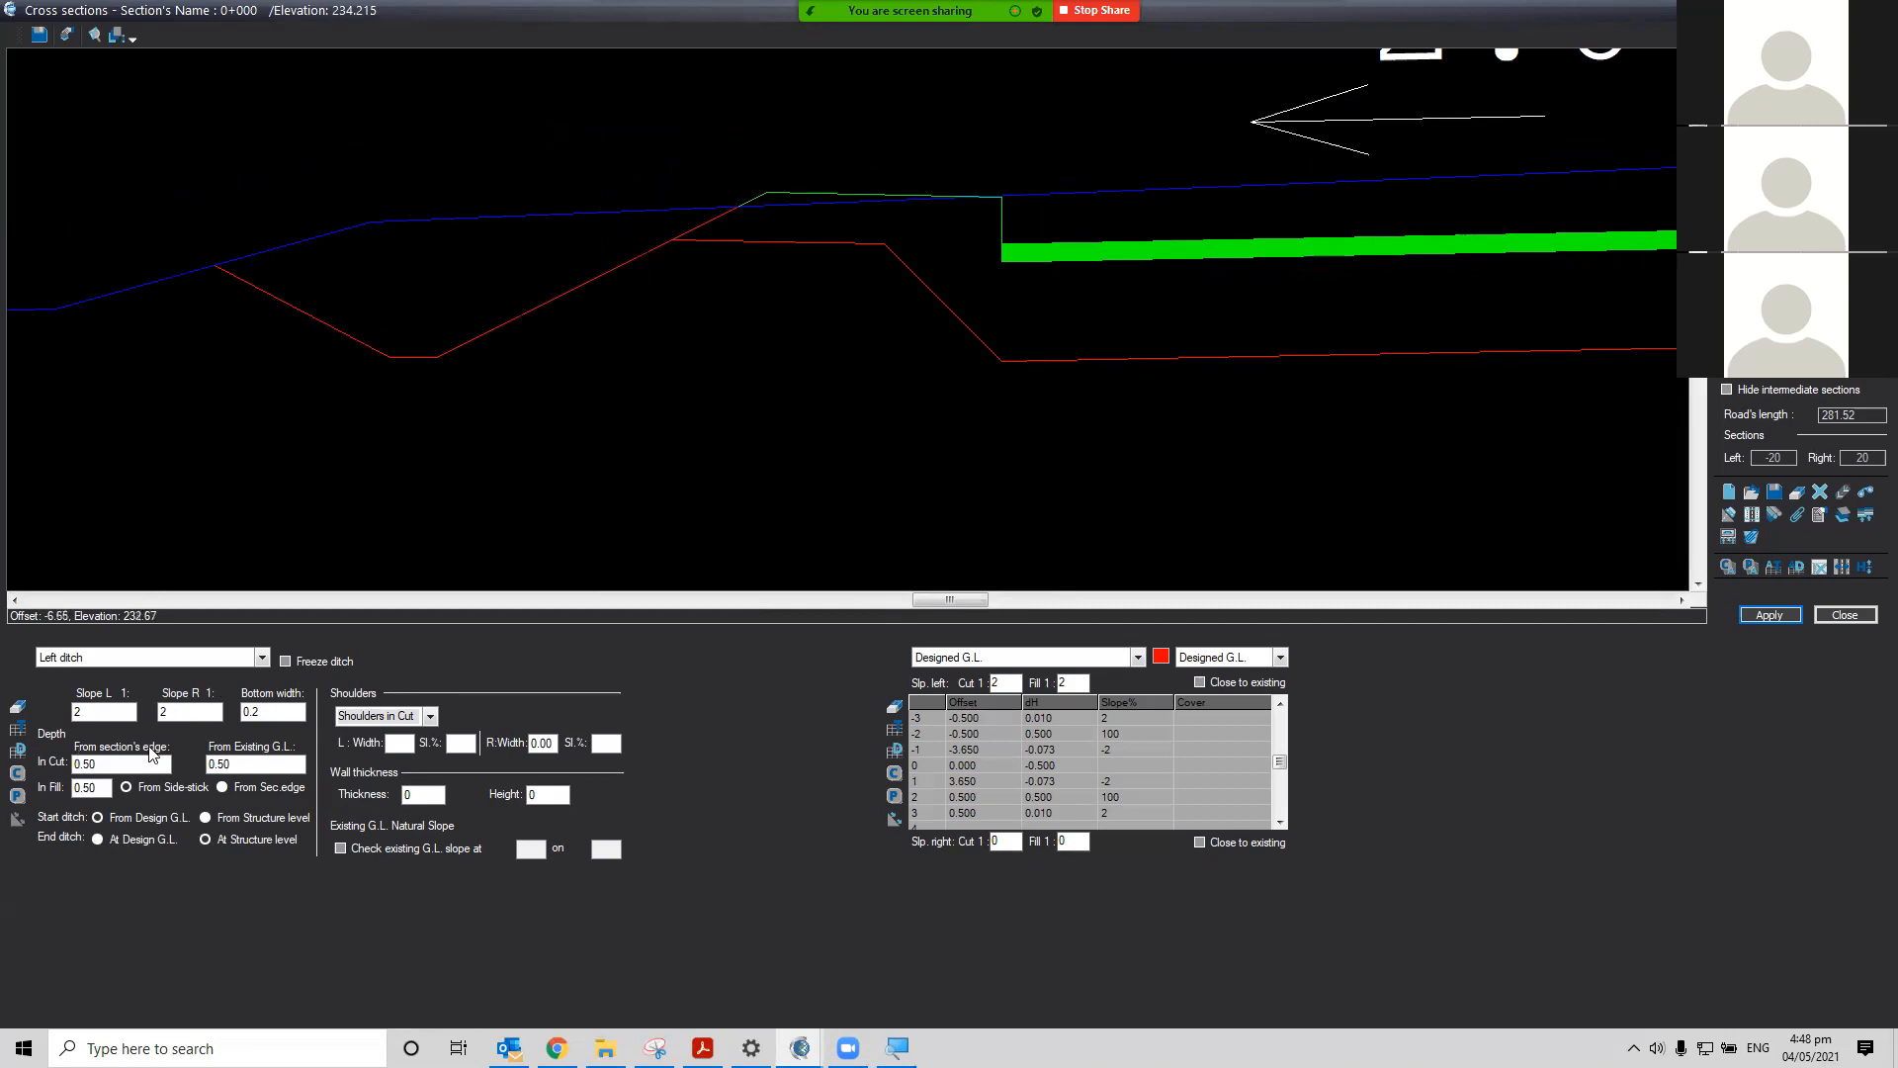
{"action": "left_click", "coordinate": [117, 762]}
{"action": "key", "text": "ctrl"}
{"action": "key", "text": "ctrl"}
{"action": "key", "text": "ctrl"}
{"action": "key", "text": "ctrl"}
{"action": "key", "text": "ctrl"}
{"action": "scroll", "coordinate": [1463, 502], "scroll_direction": "down", "scroll_amount": 2}
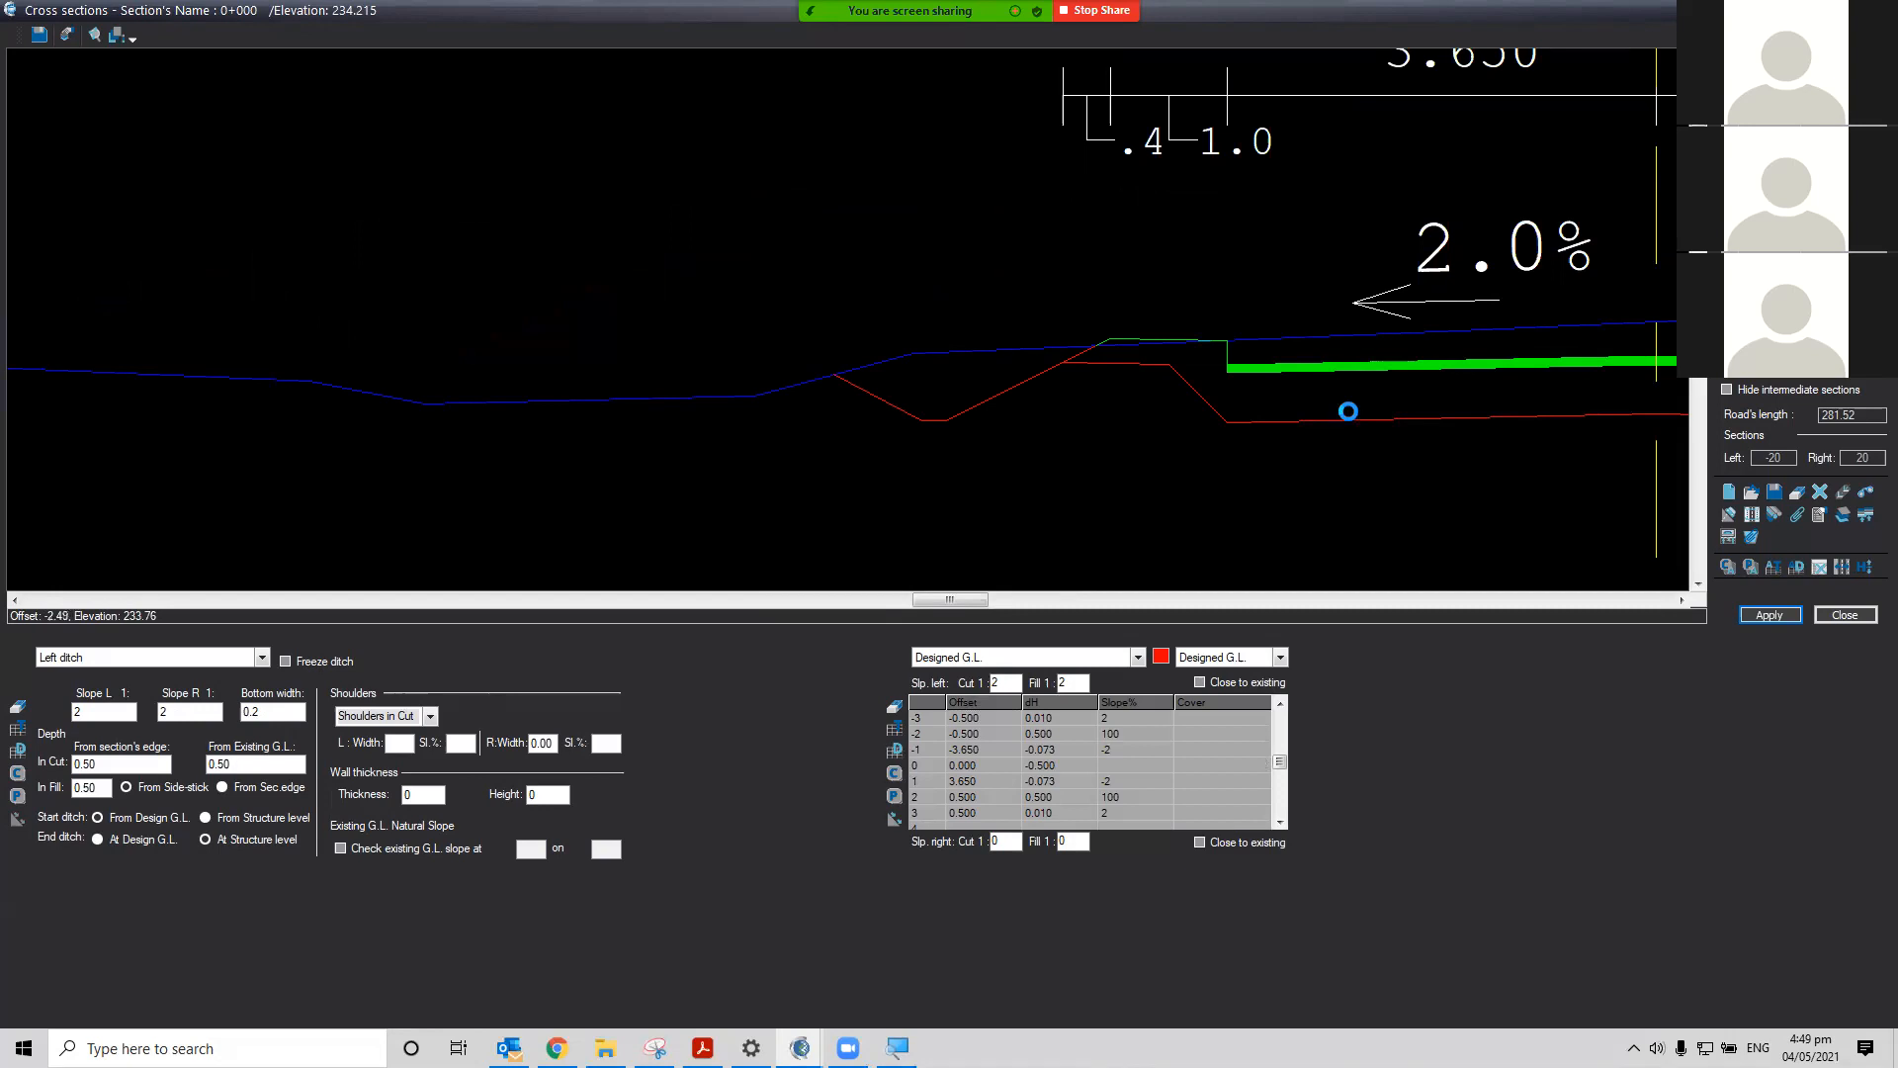
{"action": "scroll", "coordinate": [1348, 411], "scroll_direction": "down", "scroll_amount": 2}
{"action": "left_click", "coordinate": [1682, 599]}
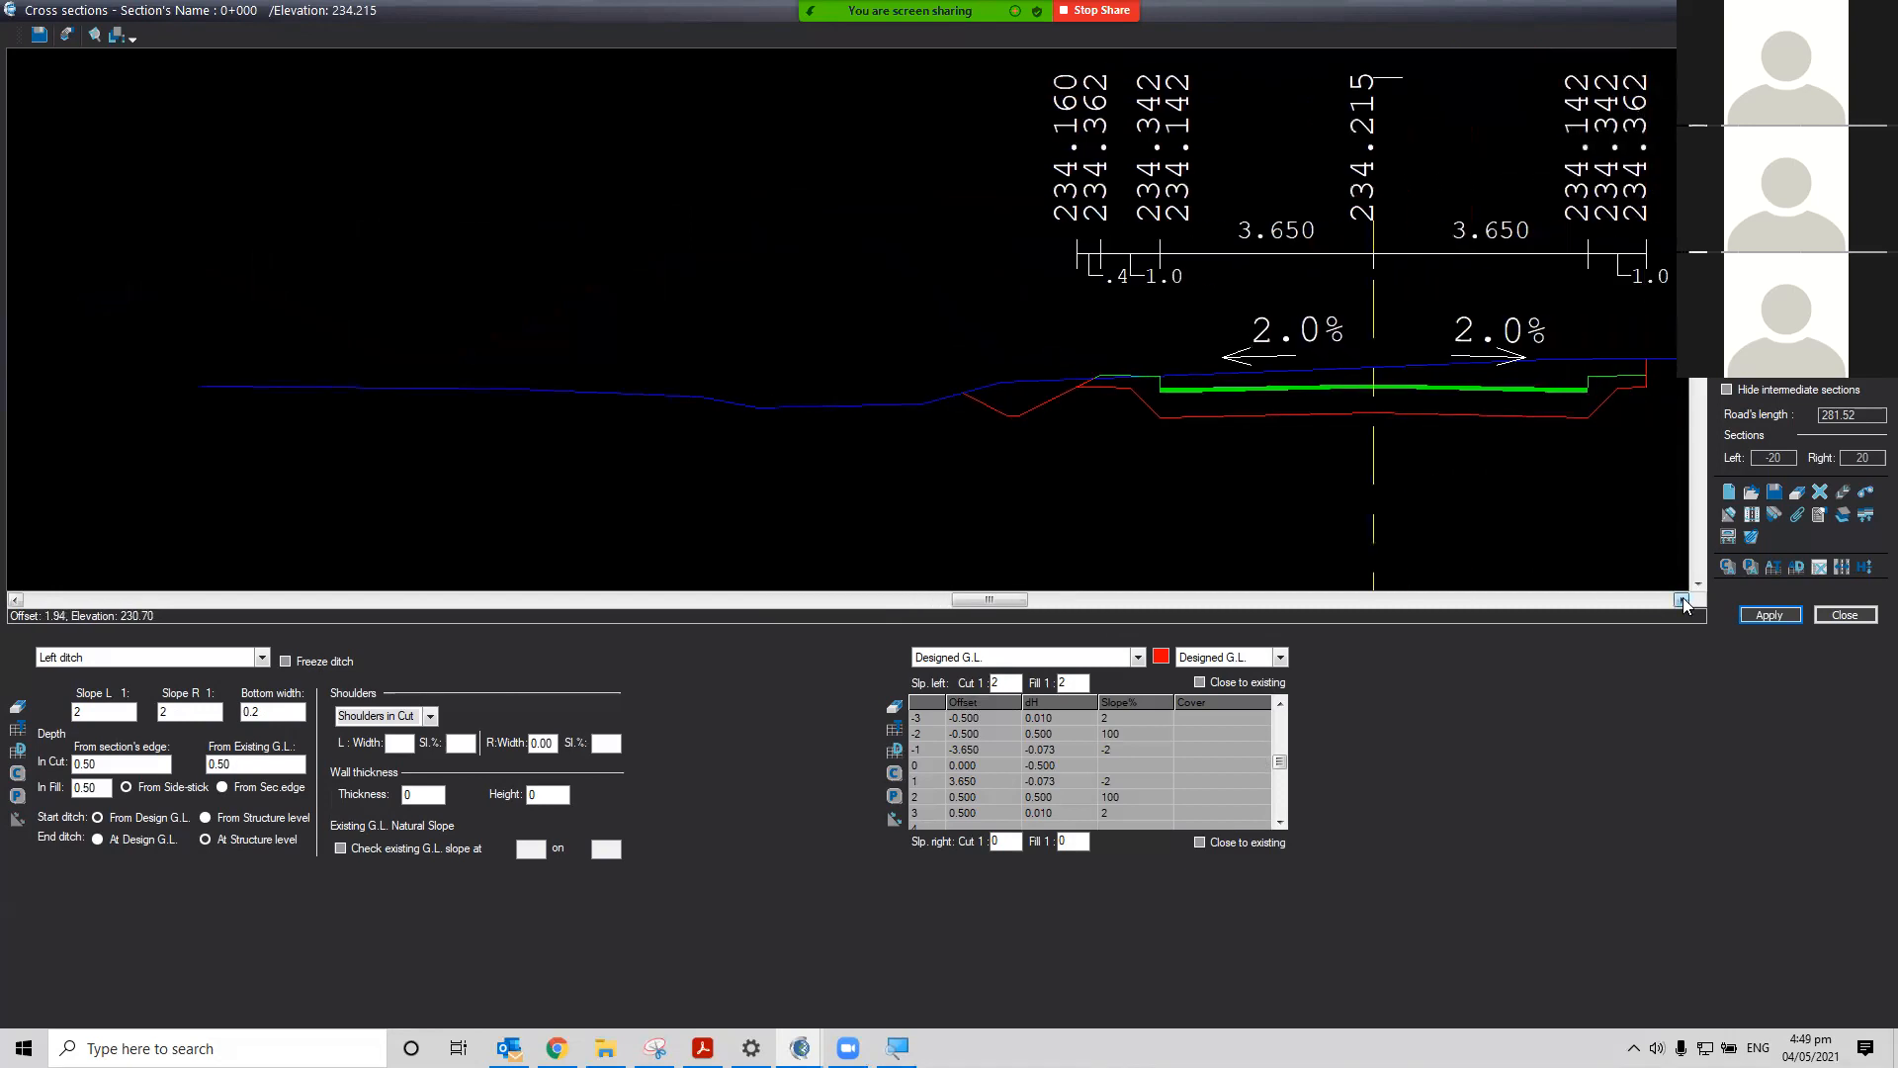
Inspect the left ditch geometry and its dimension labels in the section drawing
{"action": "key", "text": "ctrl"}
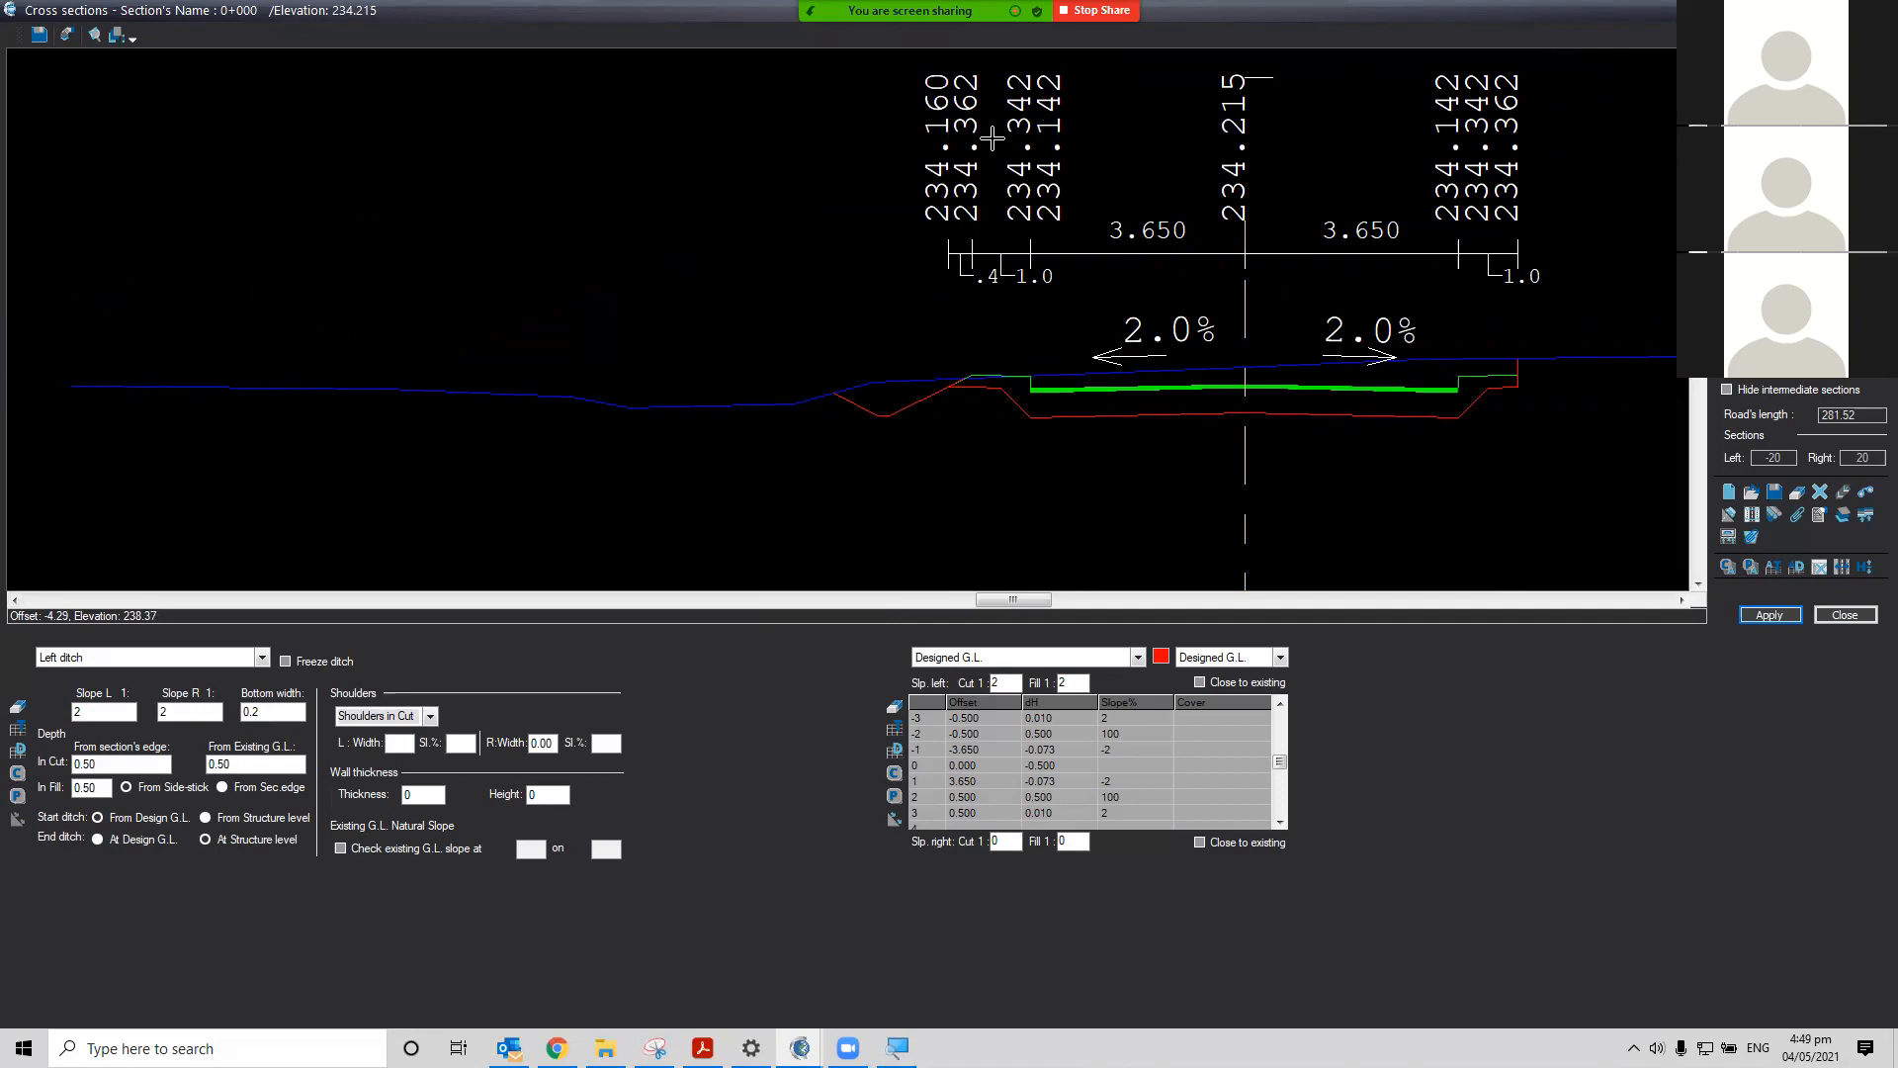
{"action": "left_click", "coordinate": [1700, 585]}
{"action": "left_click", "coordinate": [1699, 584]}
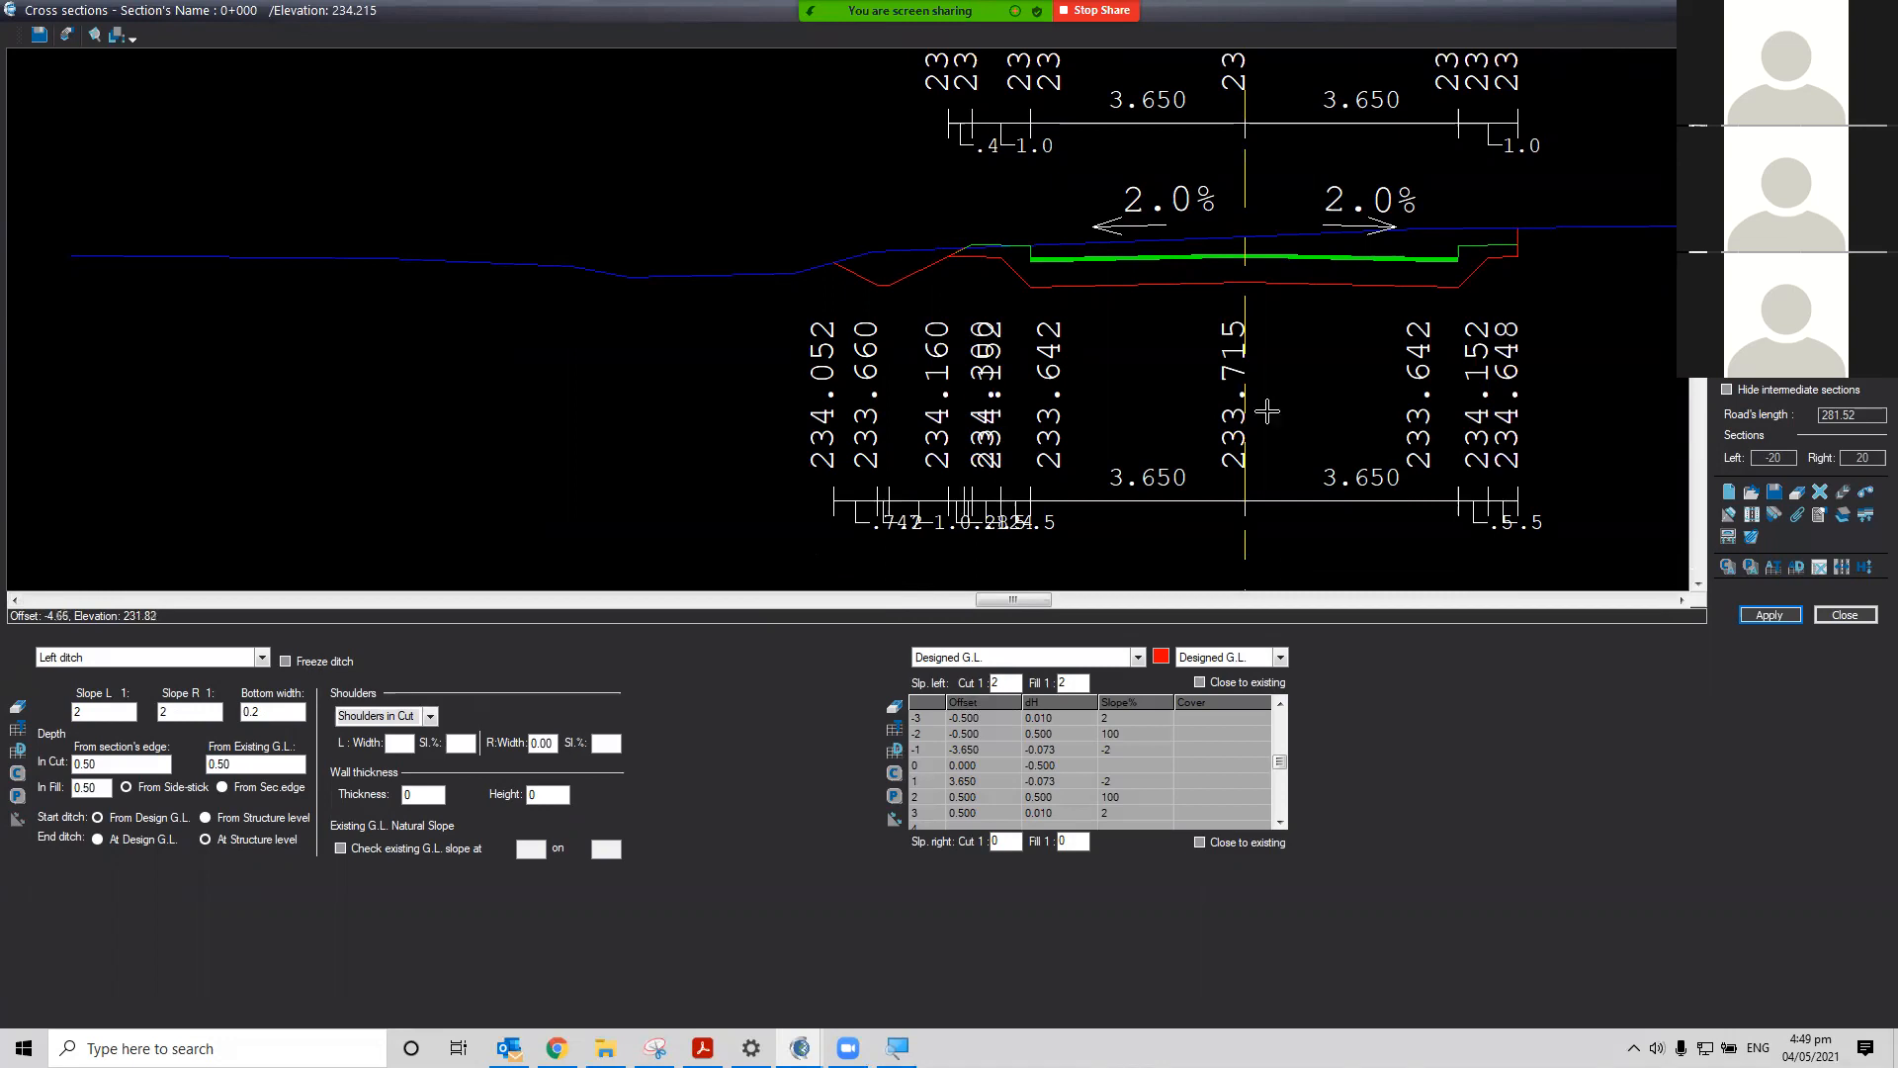
{"action": "left_click", "coordinate": [1700, 583]}
{"action": "left_click_drag", "start_coordinate": [1703, 584], "coordinate": [1703, 583]}
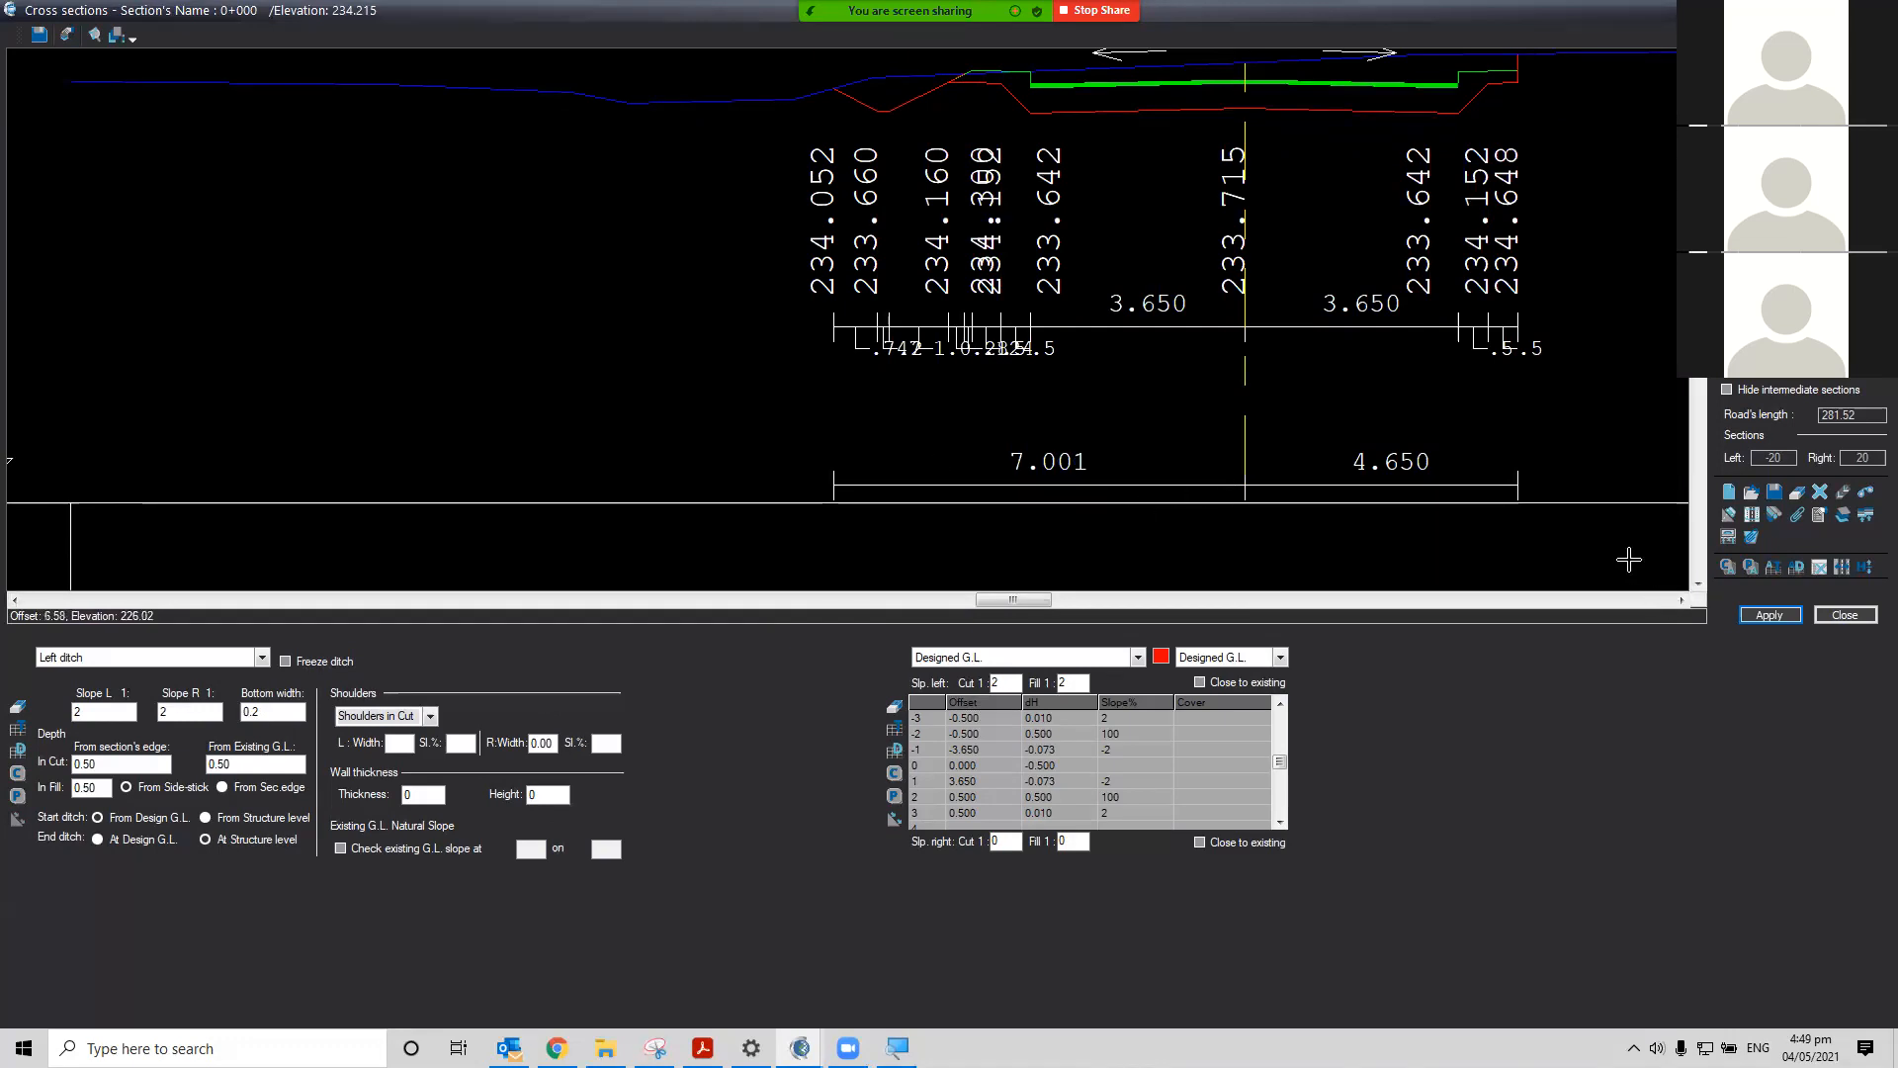
{"action": "scroll", "coordinate": [1623, 551], "scroll_direction": "down", "scroll_amount": 2}
{"action": "scroll", "coordinate": [1644, 552], "scroll_direction": "up", "scroll_amount": 2}
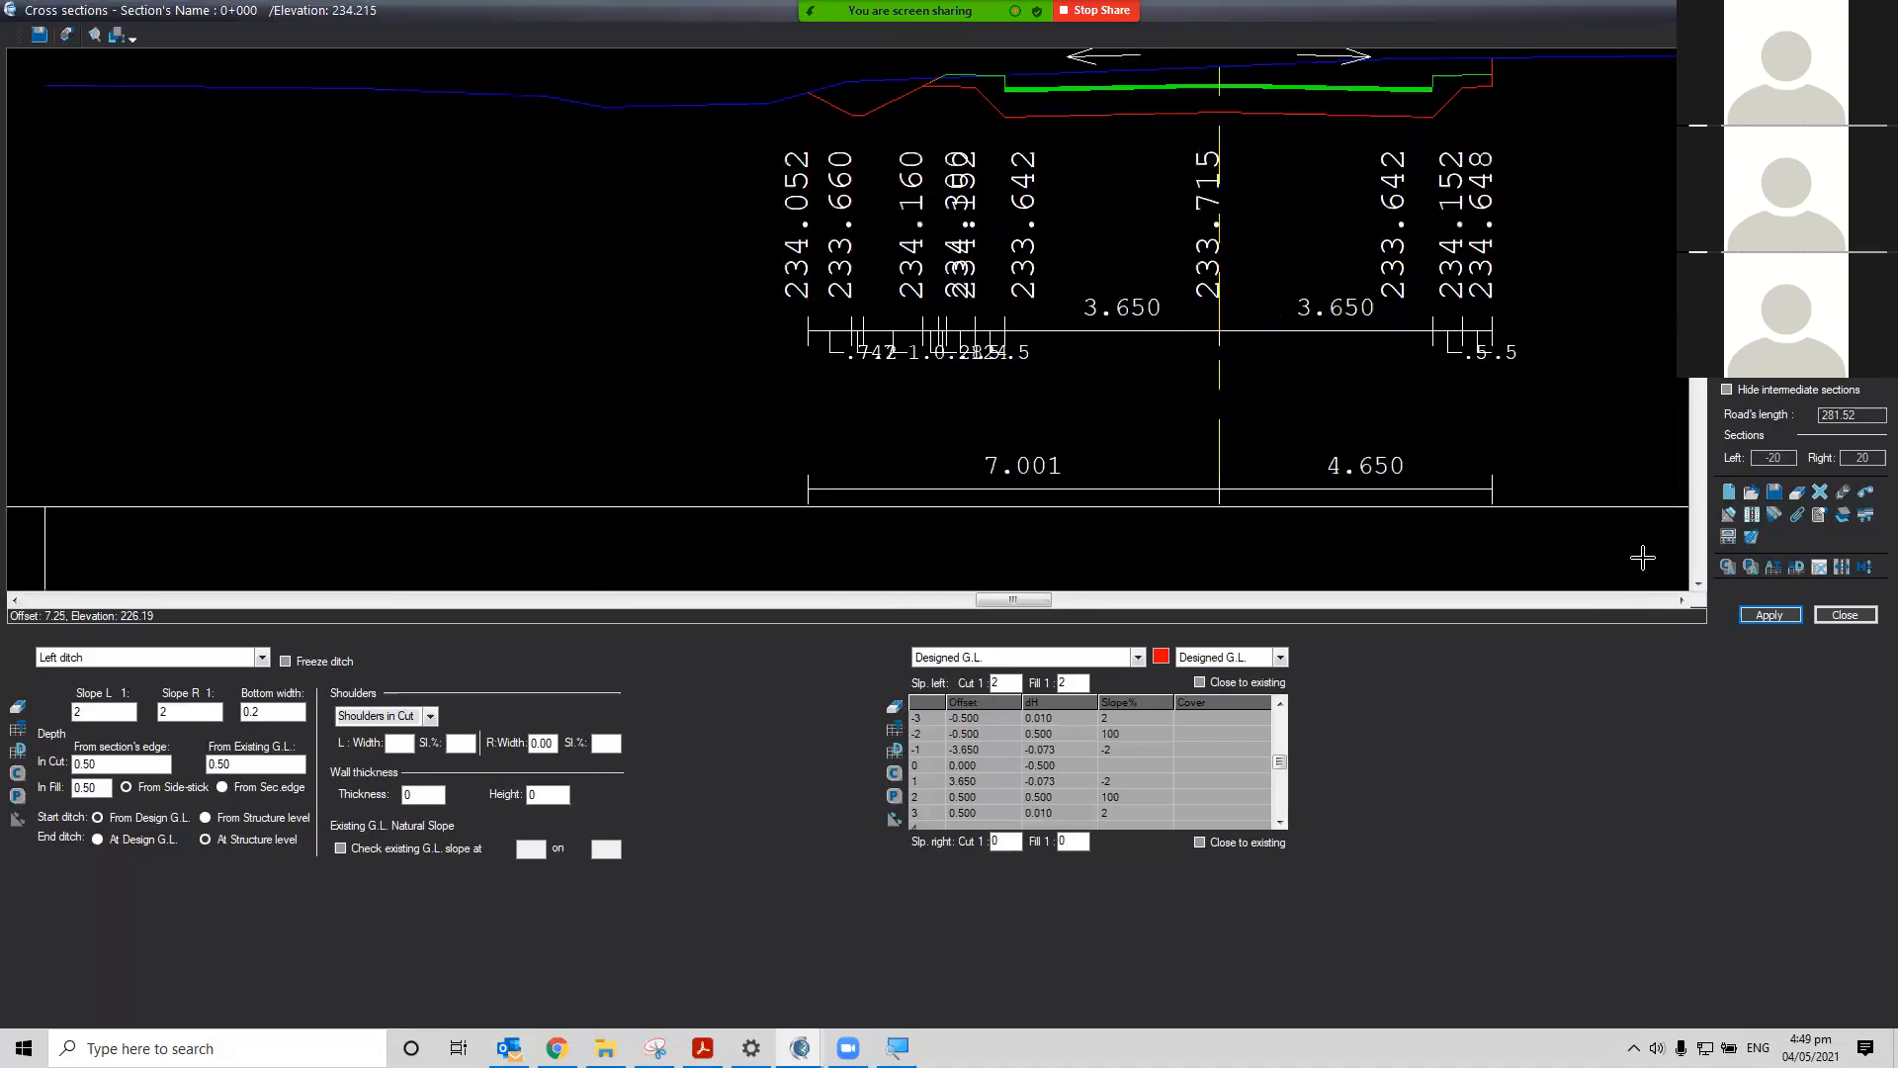
{"action": "left_click", "coordinate": [1699, 585]}
{"action": "left_click", "coordinate": [1699, 586]}
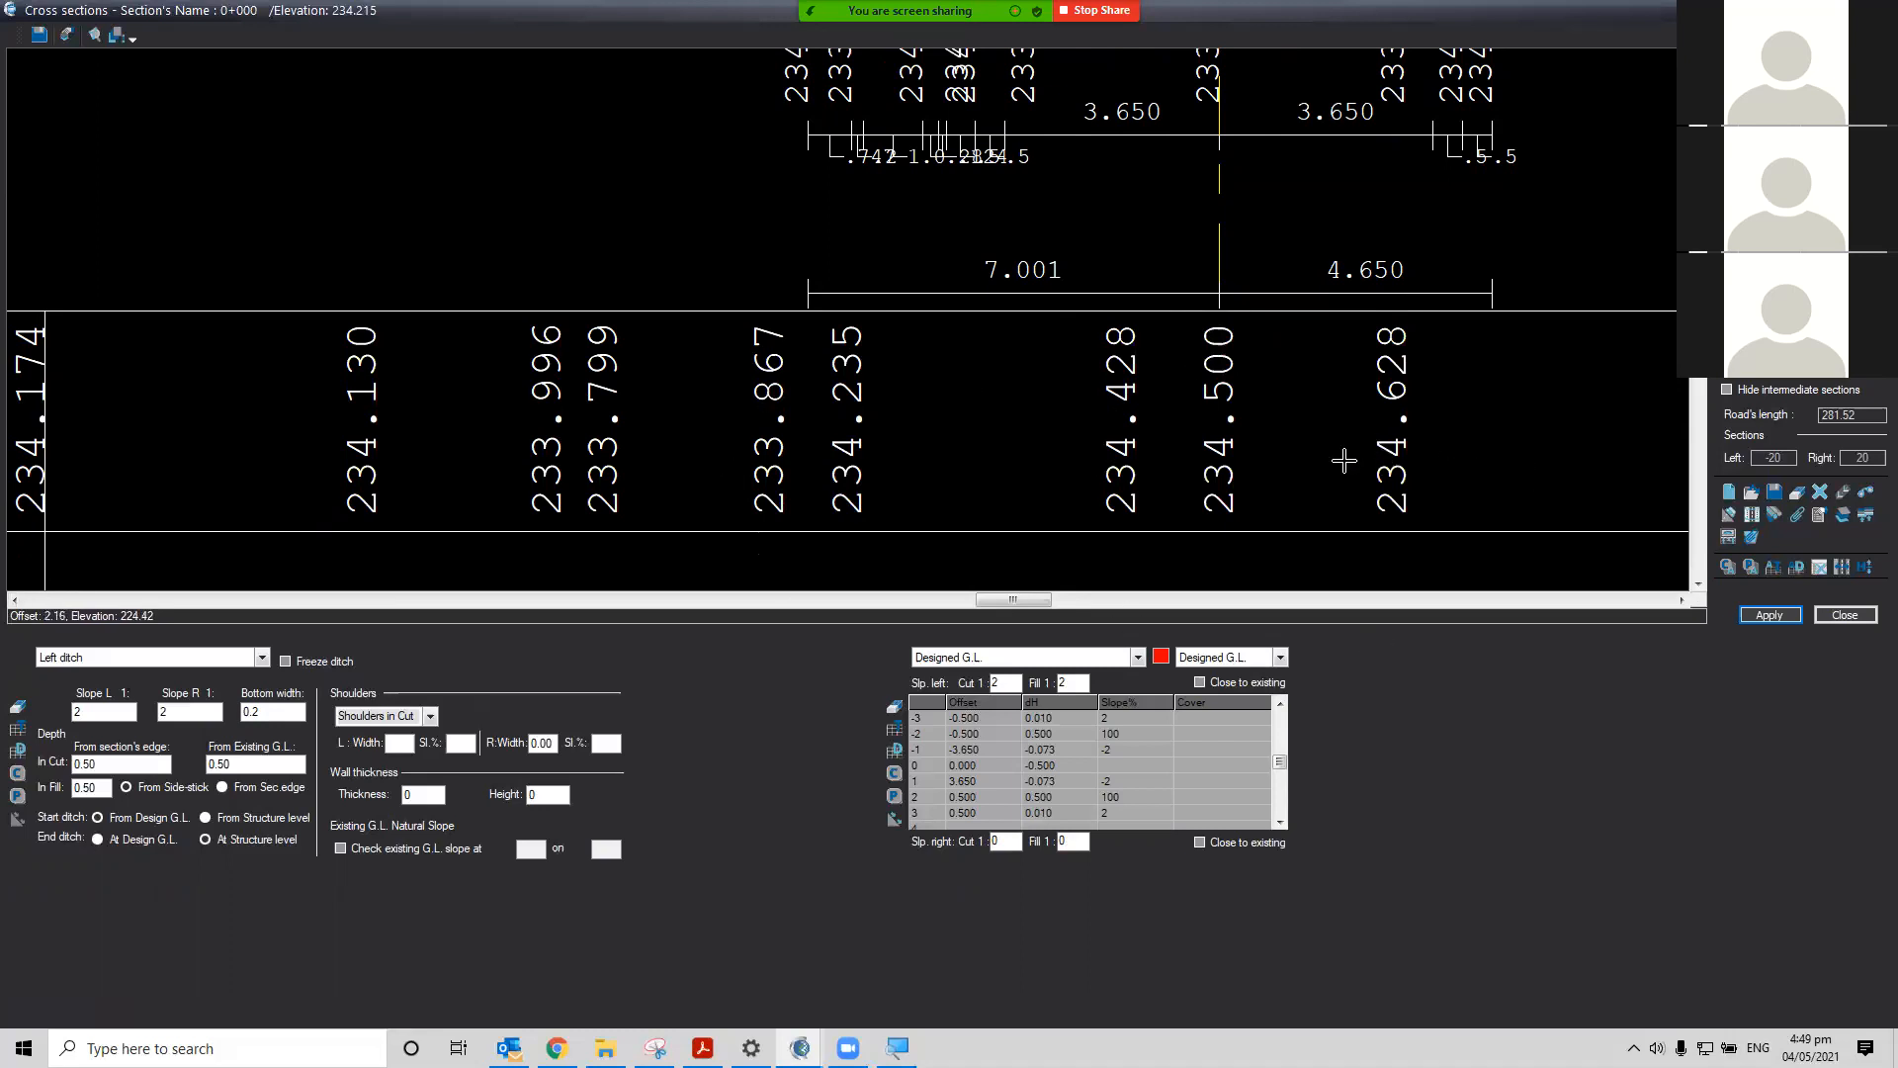
Scroll through the cross section table to review the existing and design elevations and offsets
{"action": "left_click", "coordinate": [1698, 584]}
{"action": "left_click", "coordinate": [1699, 584]}
{"action": "left_click", "coordinate": [1698, 583]}
{"action": "left_click", "coordinate": [1699, 583]}
{"action": "left_click", "coordinate": [1699, 584]}
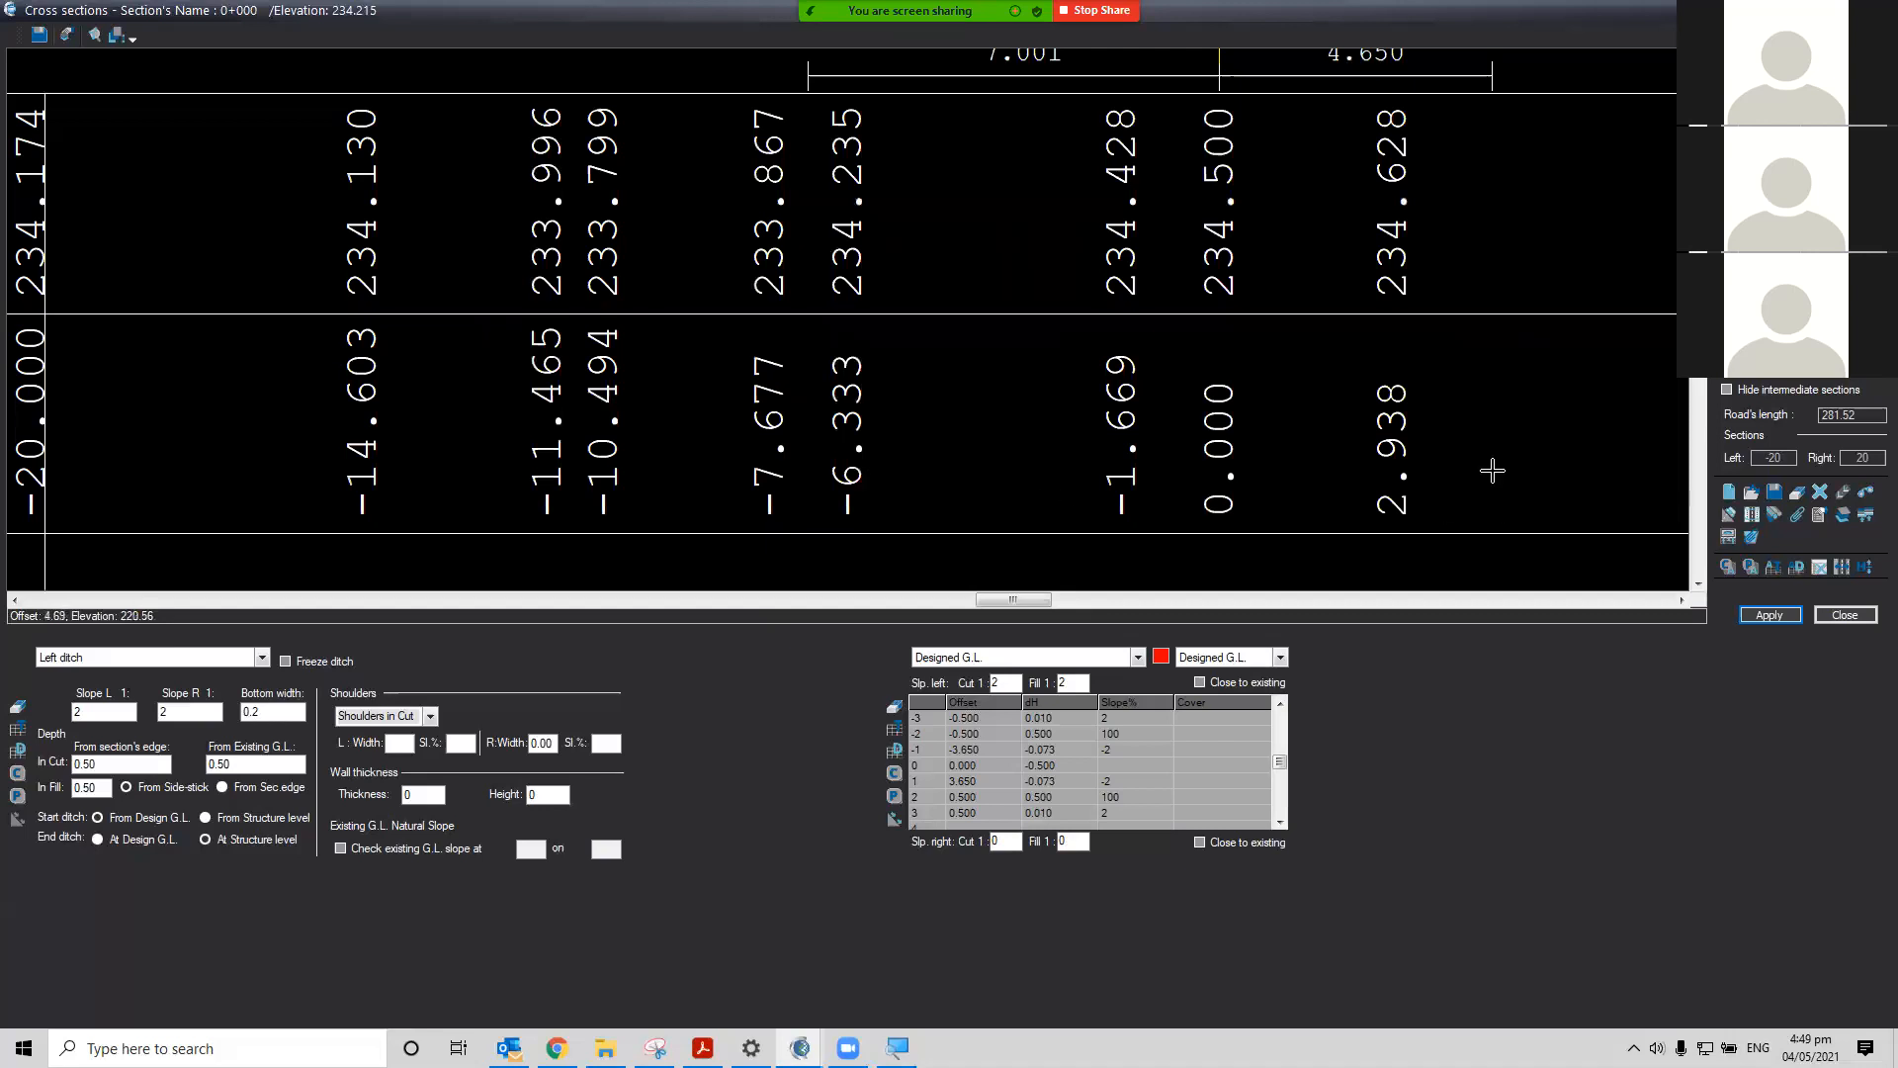
{"action": "left_click", "coordinate": [1698, 584]}
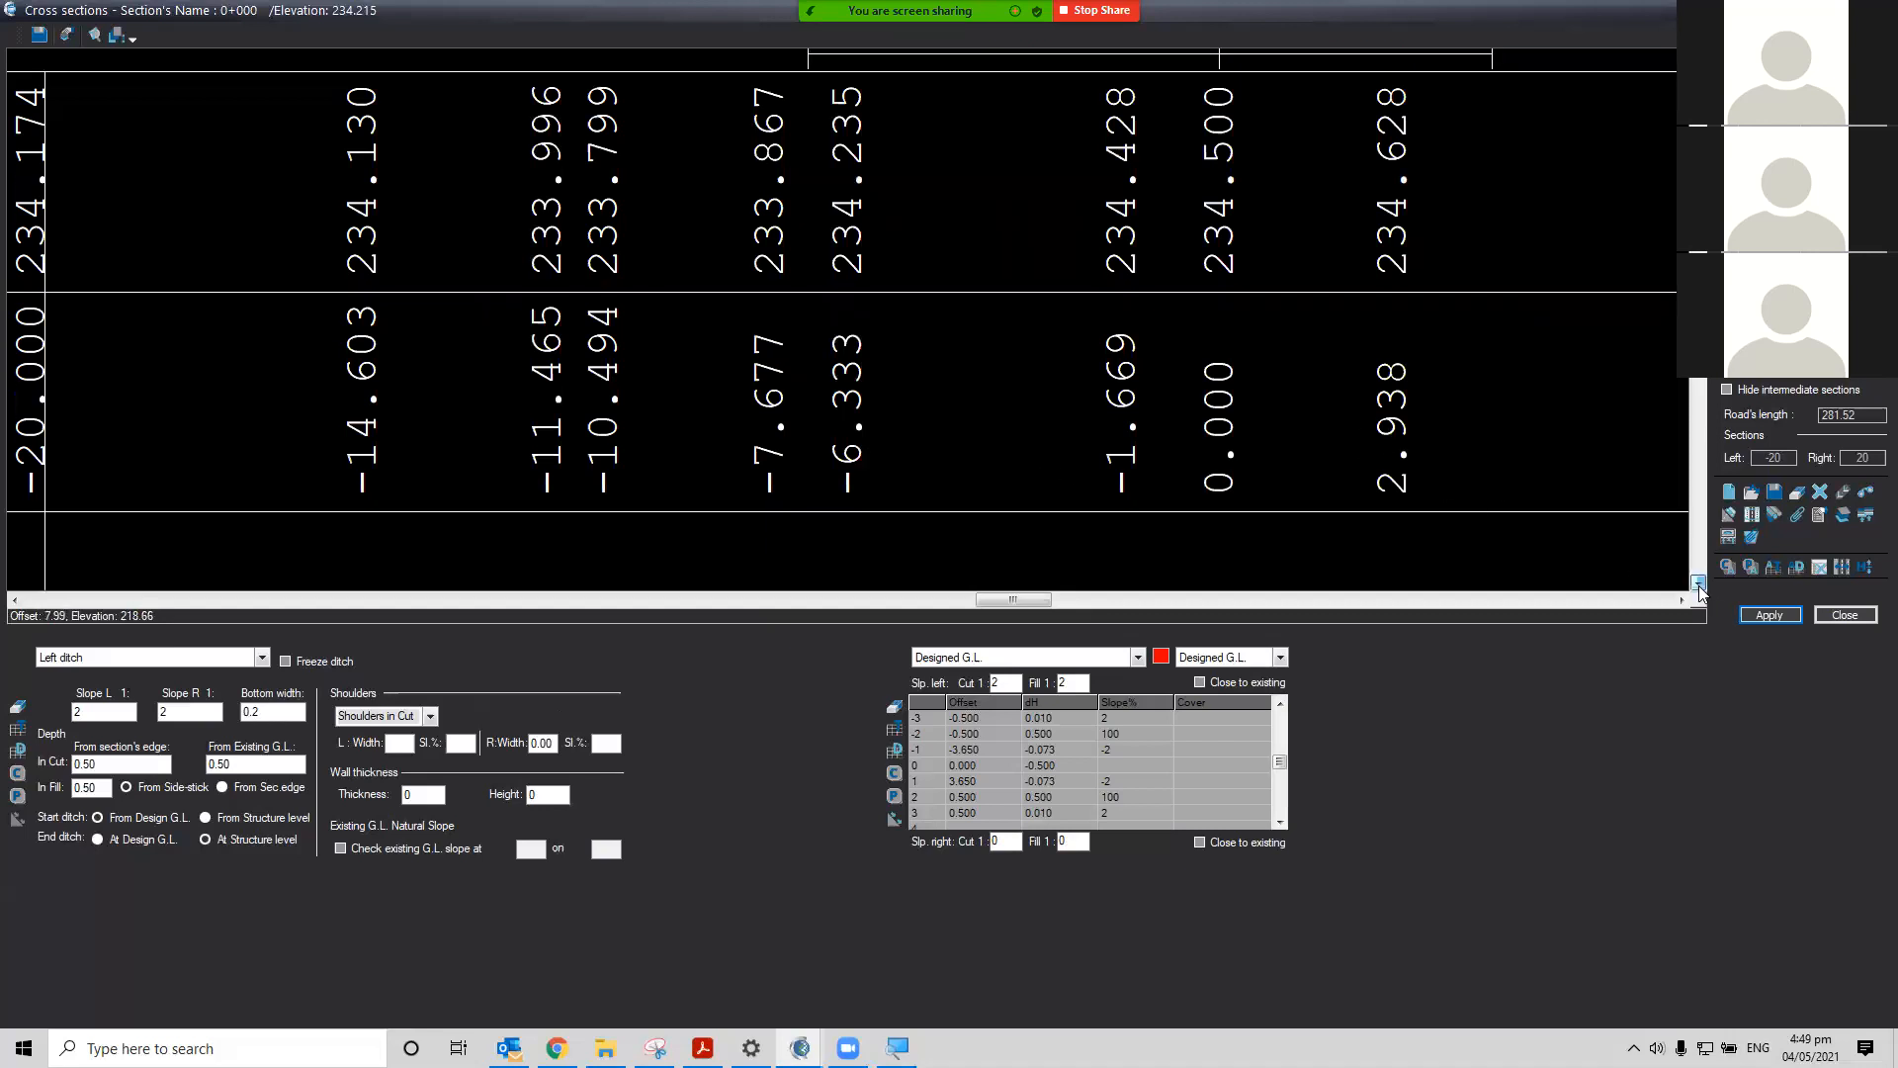
{"action": "left_click", "coordinate": [1699, 583]}
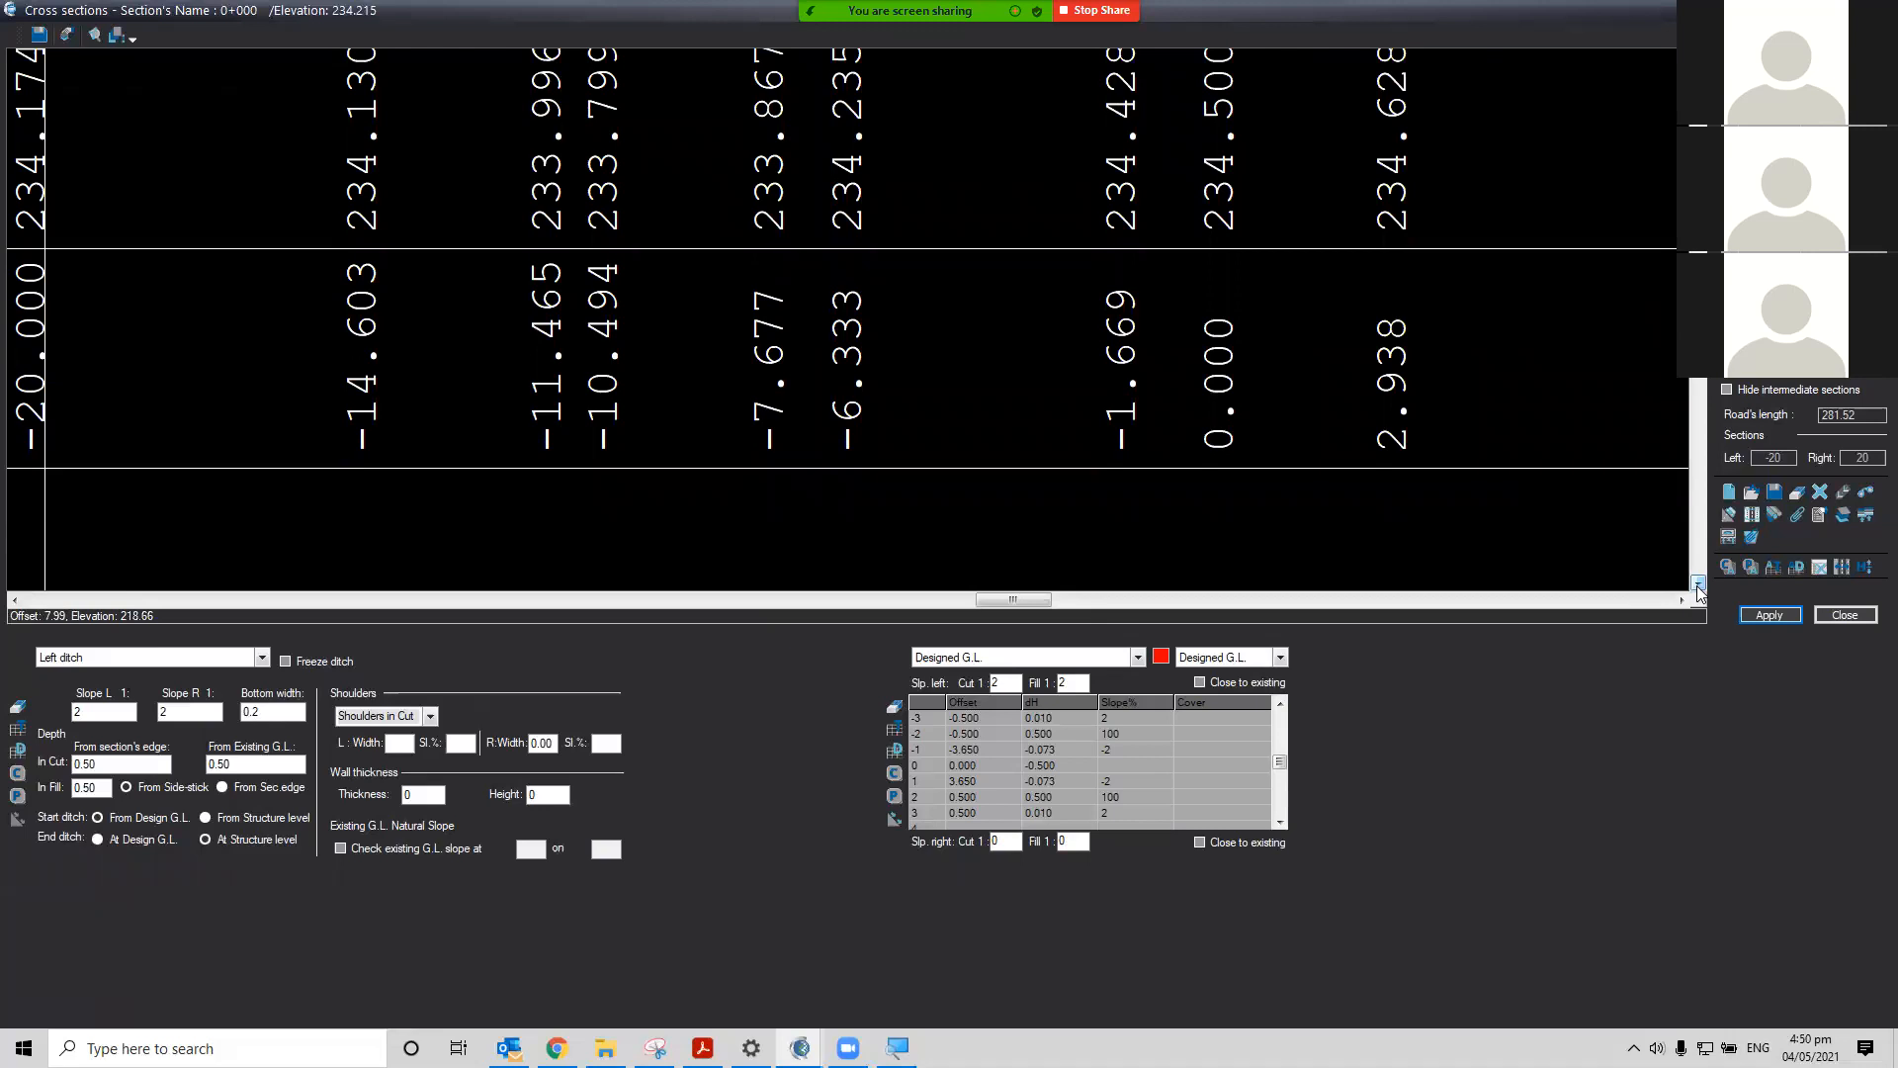
{"action": "left_click", "coordinate": [1699, 583]}
{"action": "left_click", "coordinate": [1699, 583]}
{"action": "left_click", "coordinate": [1698, 583]}
{"action": "left_click", "coordinate": [1699, 584]}
{"action": "left_click", "coordinate": [1698, 583]}
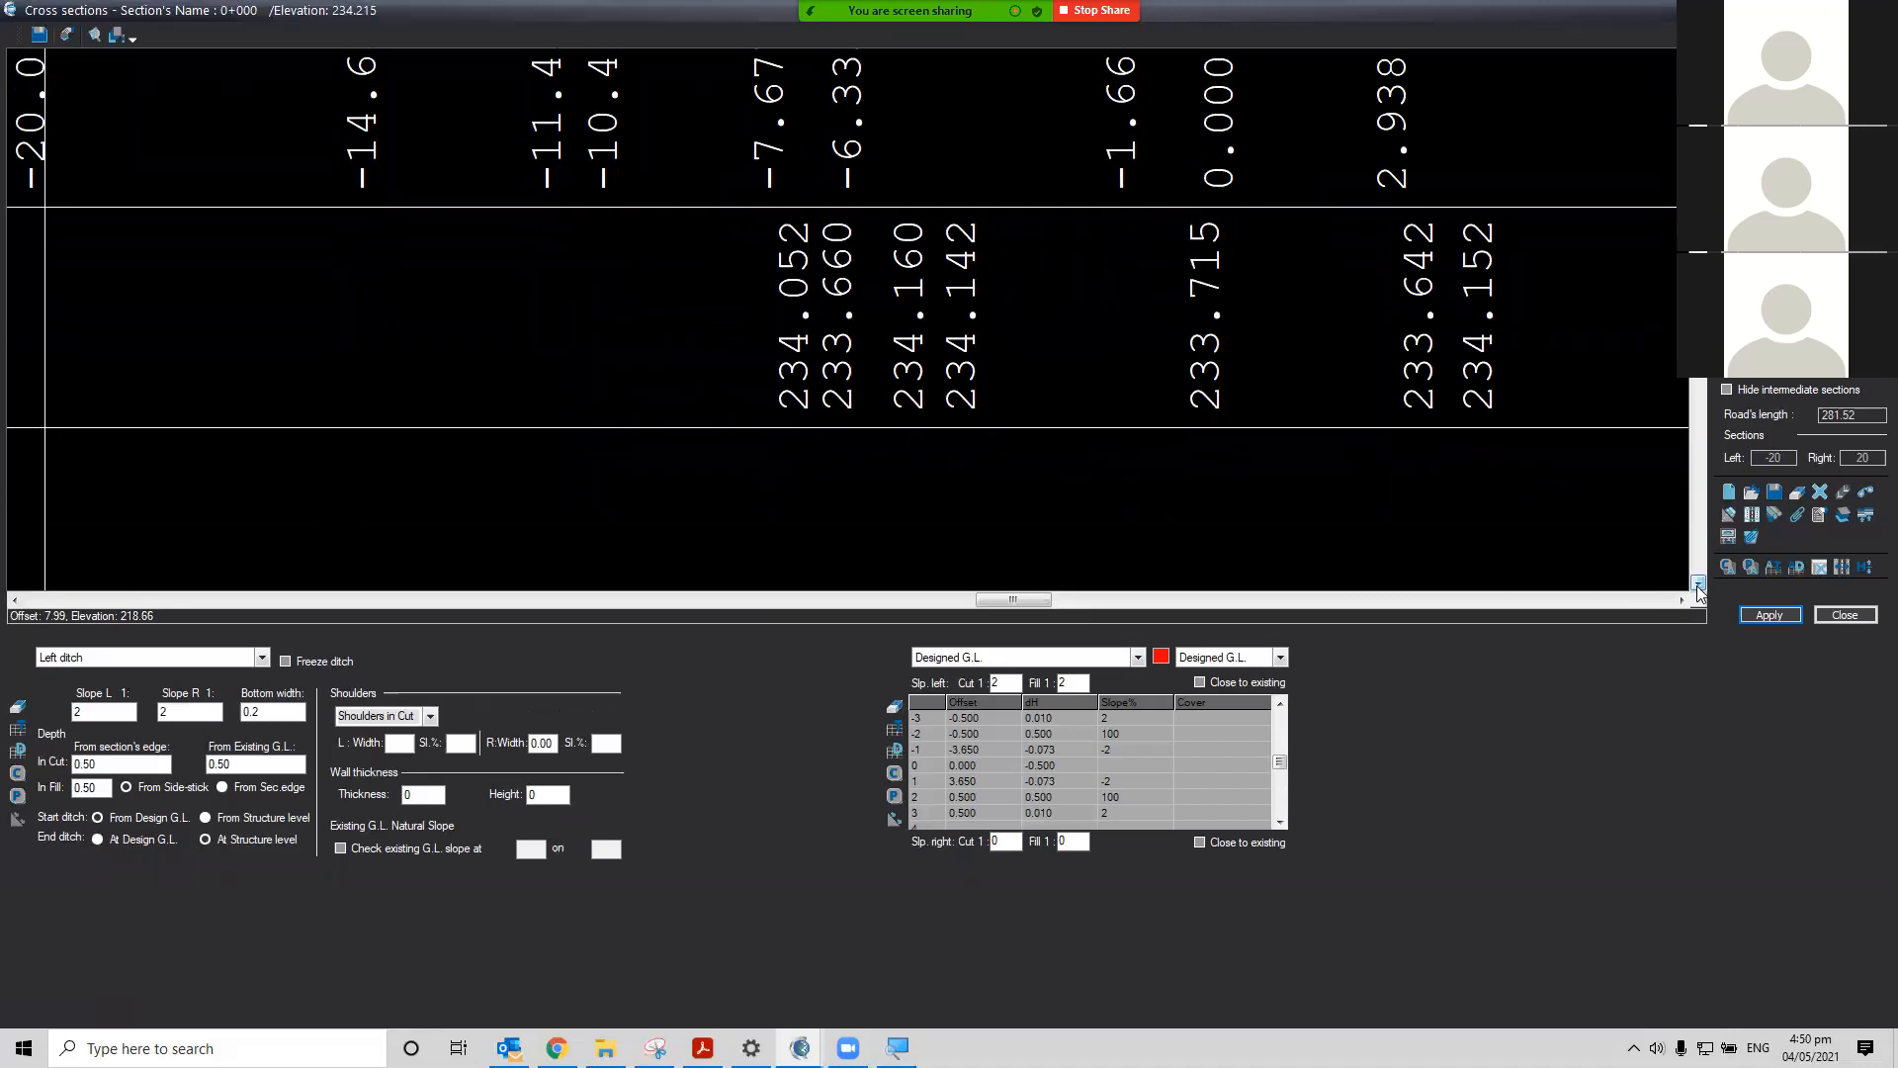
{"action": "scroll", "coordinate": [1334, 444], "scroll_direction": "down", "scroll_amount": 2}
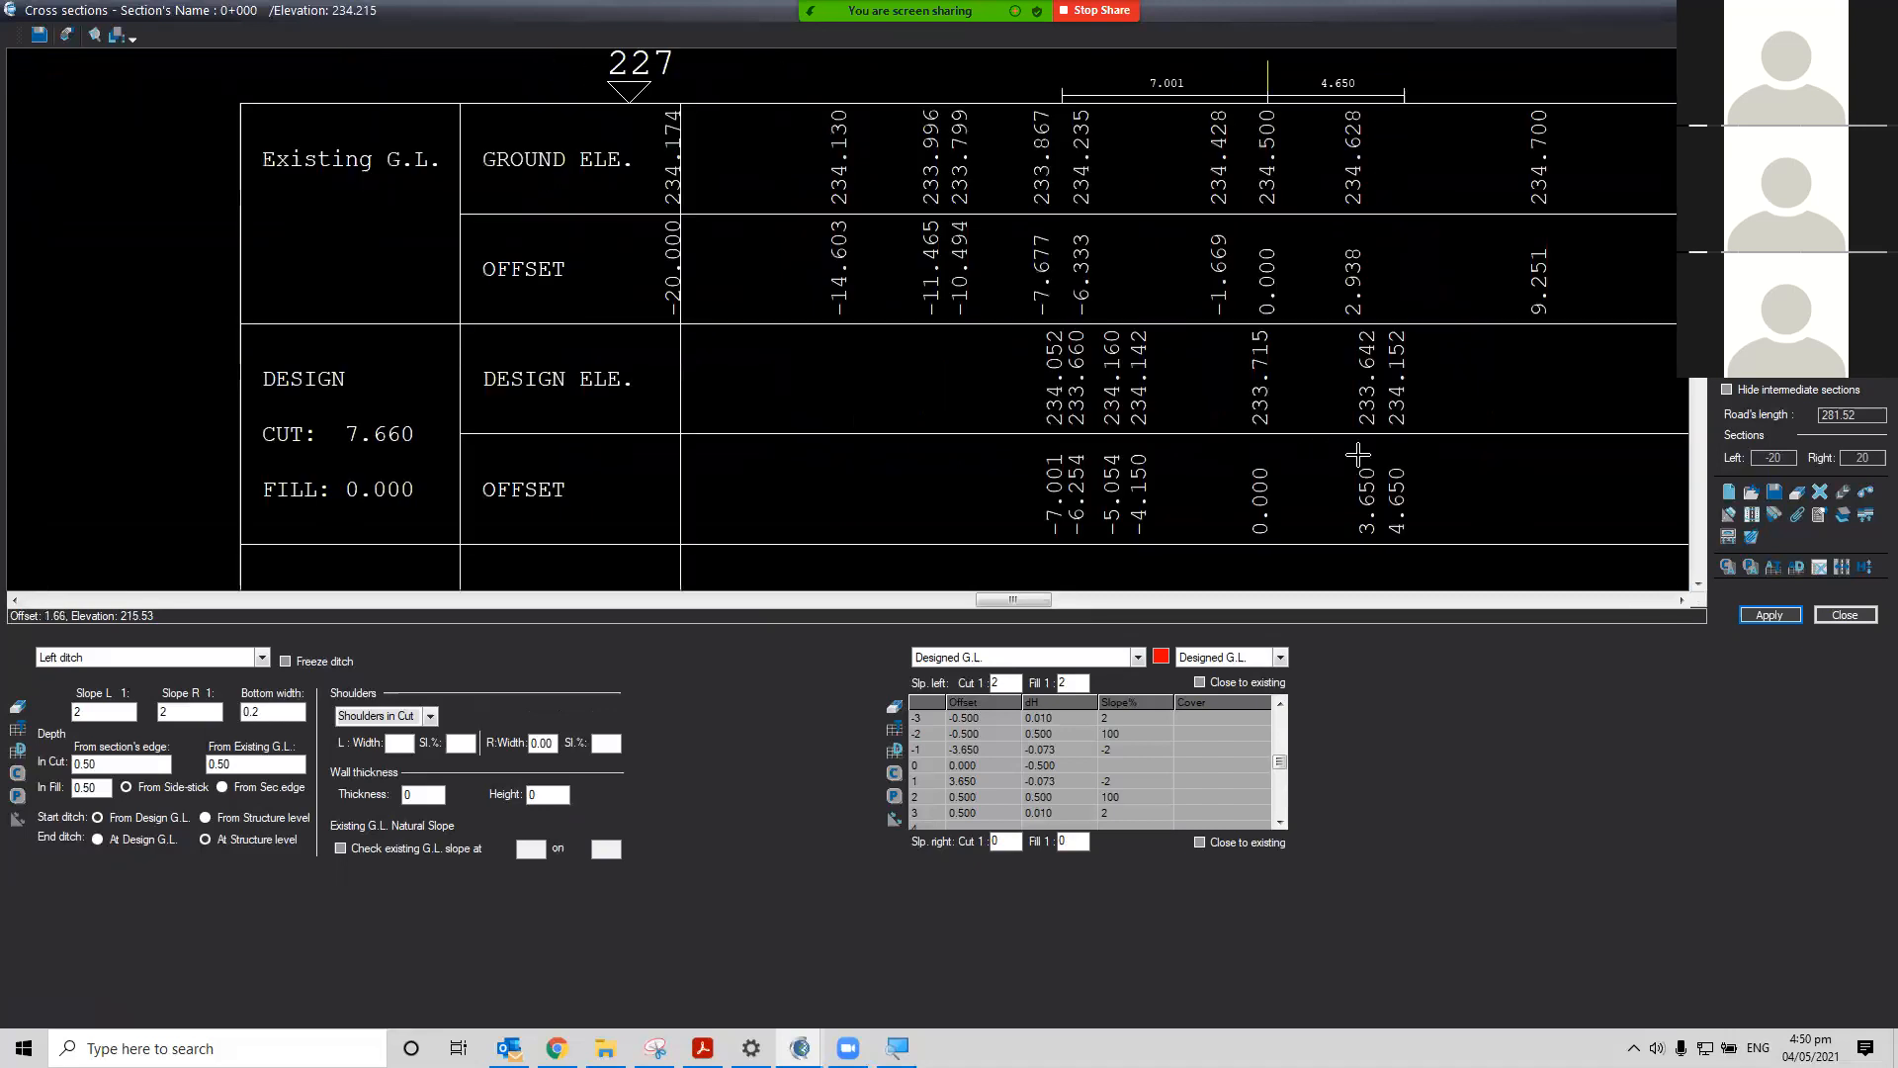
{"action": "left_click", "coordinate": [1681, 600]}
{"action": "left_click", "coordinate": [1681, 599]}
{"action": "left_click", "coordinate": [1681, 599]}
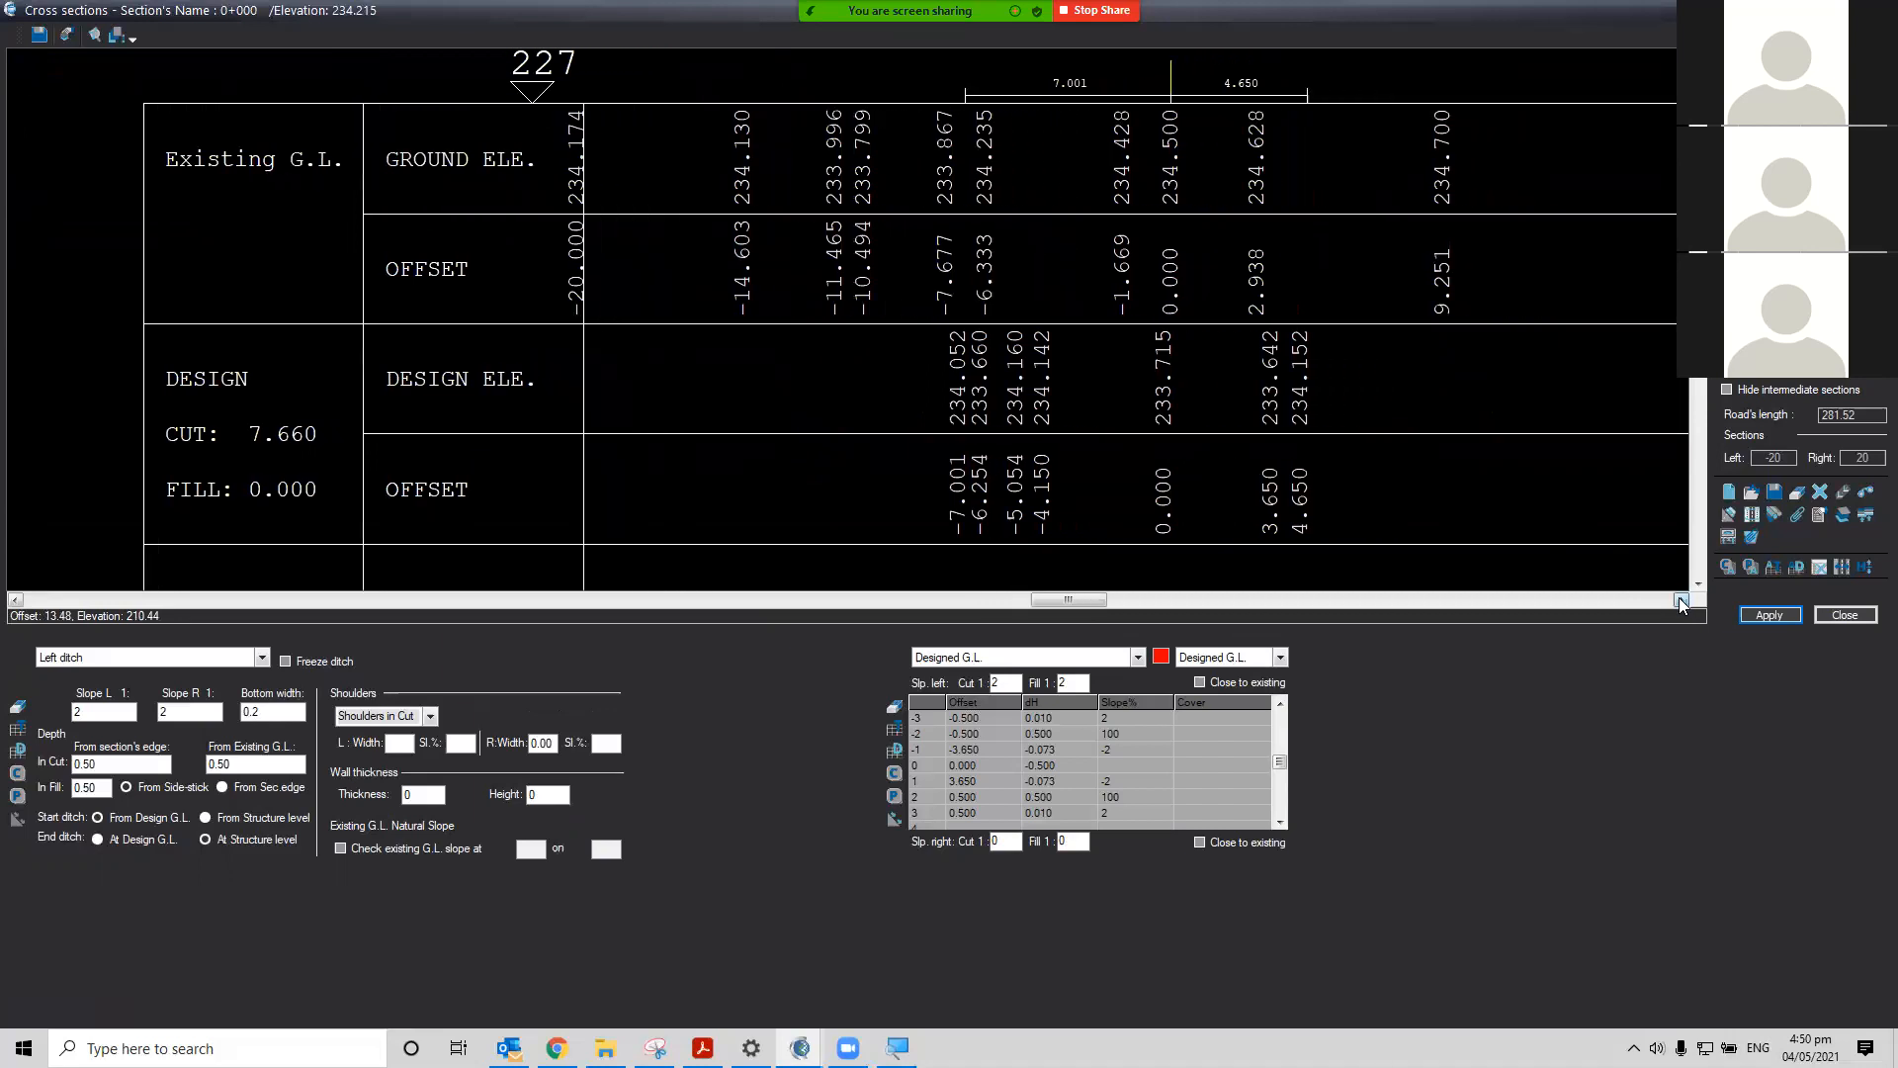
{"action": "left_click", "coordinate": [1681, 599]}
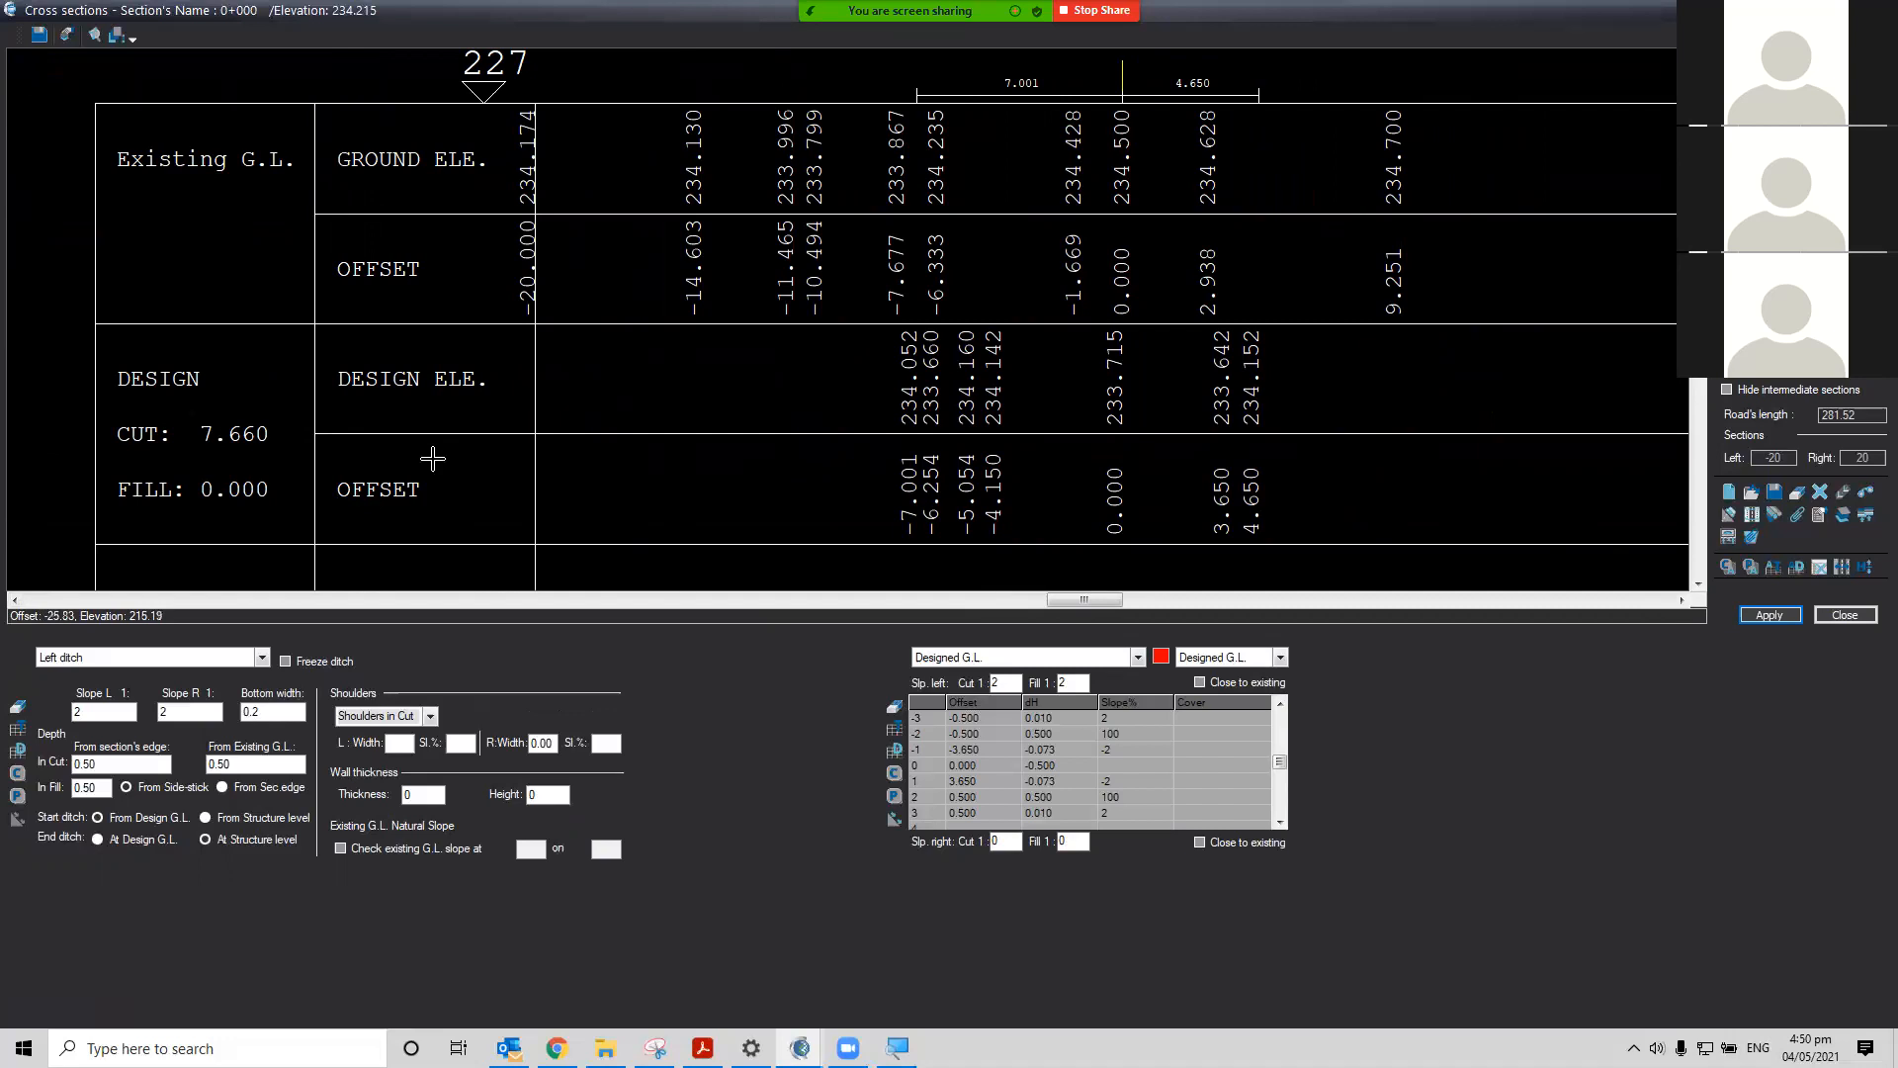
Scroll the cross section table down to review the design and structure rows
{"action": "left_click", "coordinate": [1702, 585]}
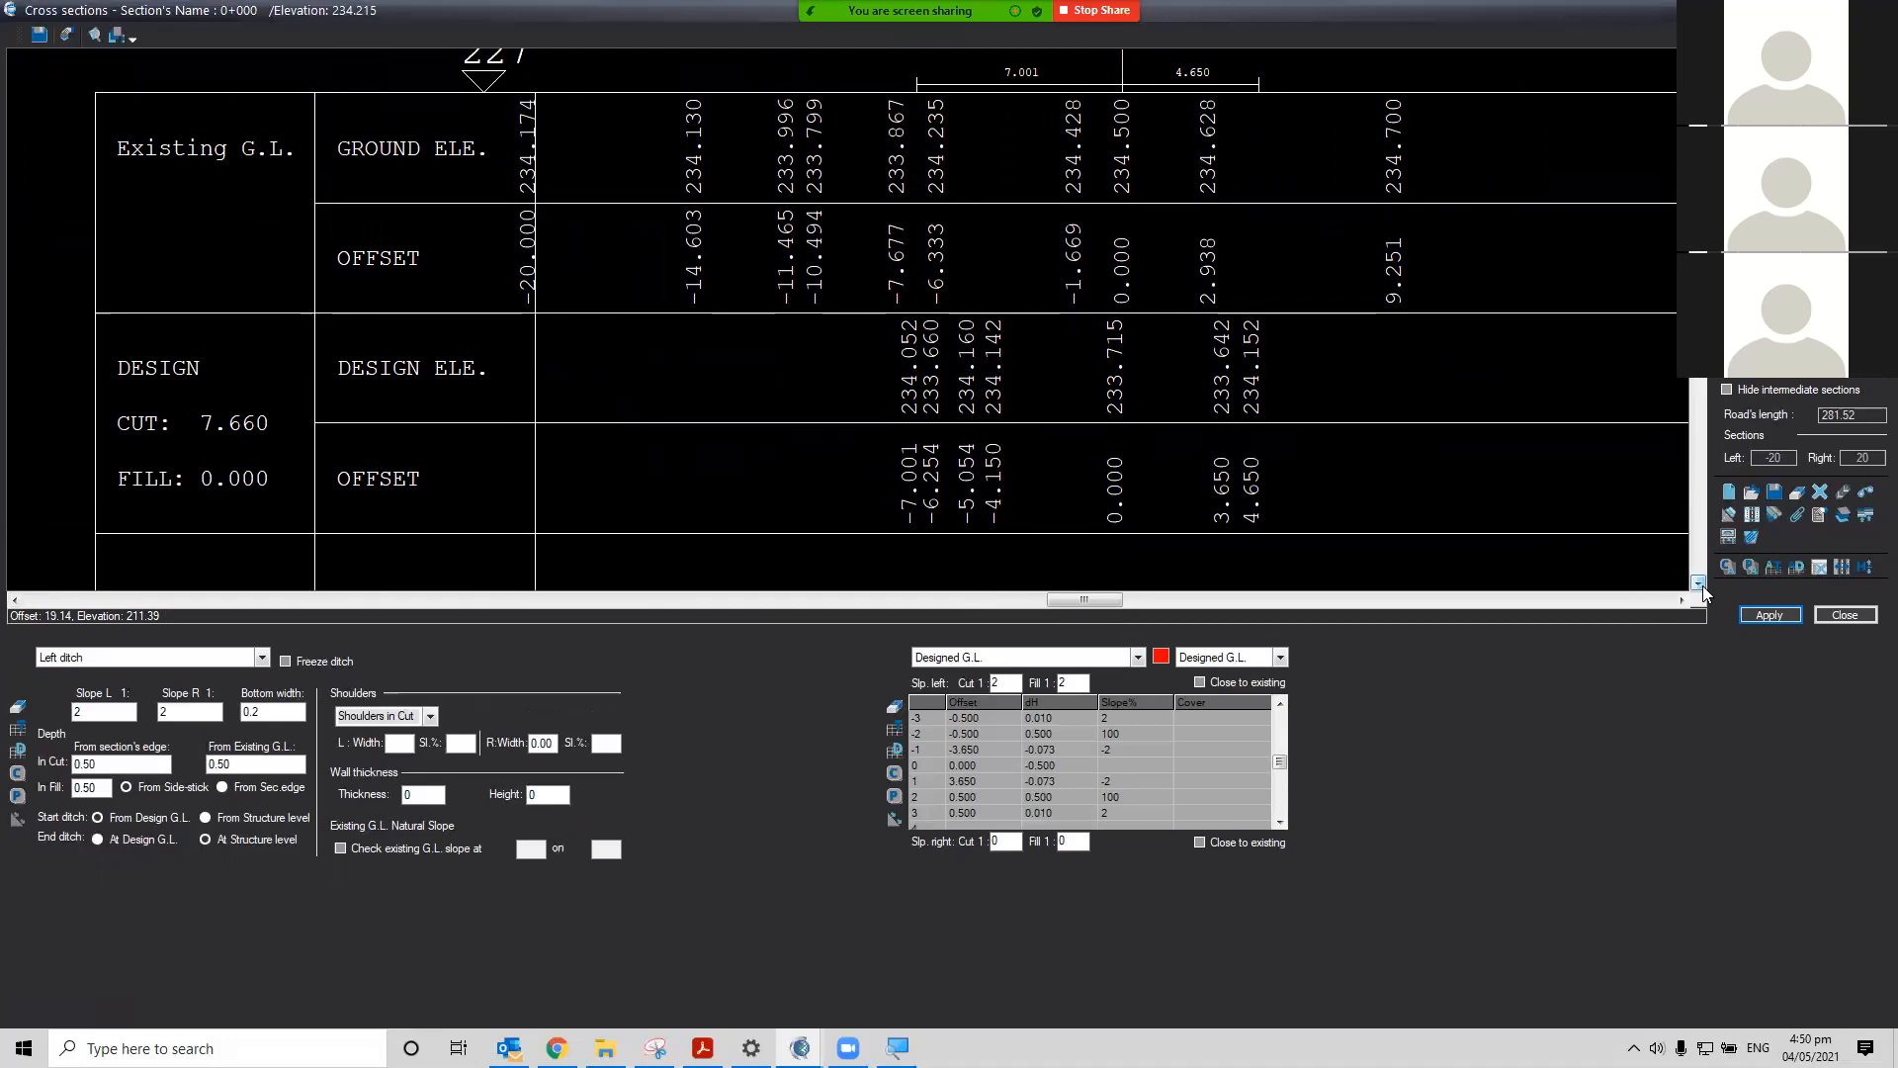
{"action": "left_click", "coordinate": [1702, 585]}
{"action": "left_click", "coordinate": [1703, 586]}
{"action": "left_click", "coordinate": [1702, 586]}
{"action": "left_click", "coordinate": [1703, 586]}
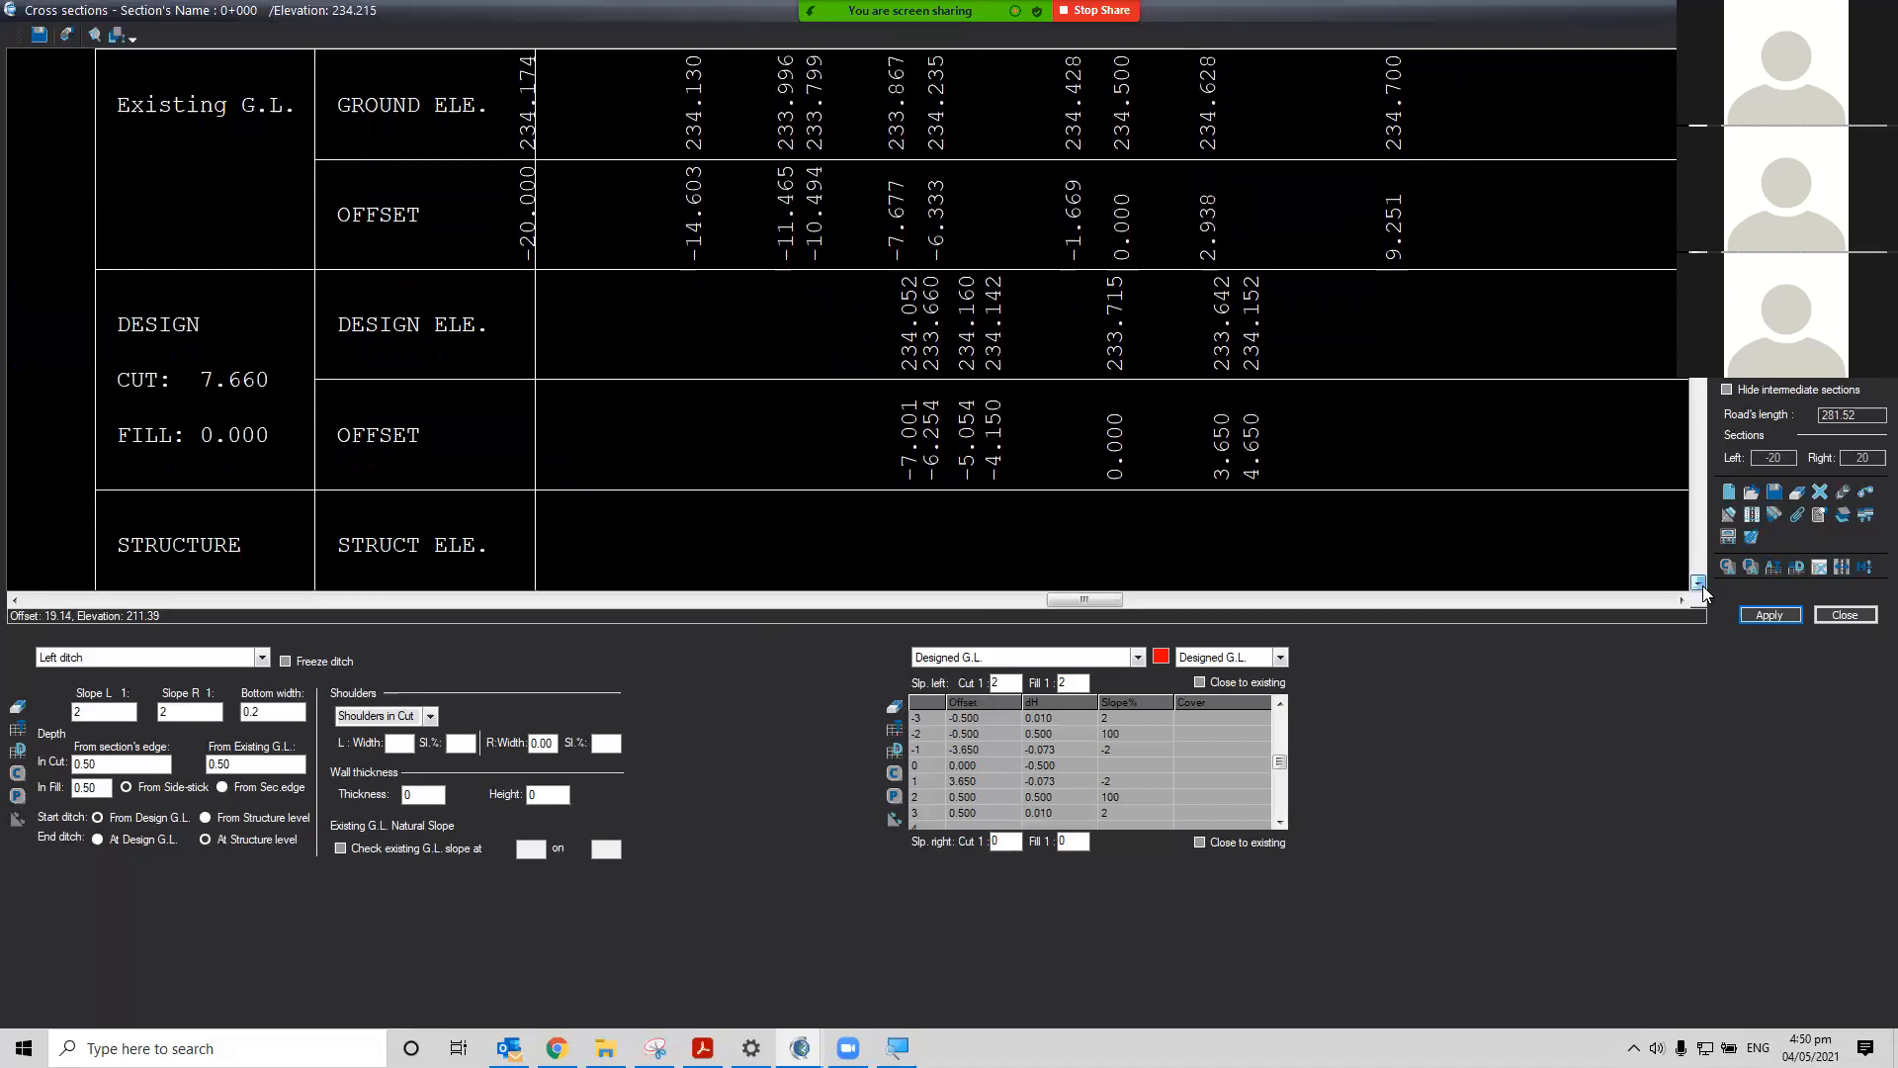
{"action": "left_click", "coordinate": [1703, 585]}
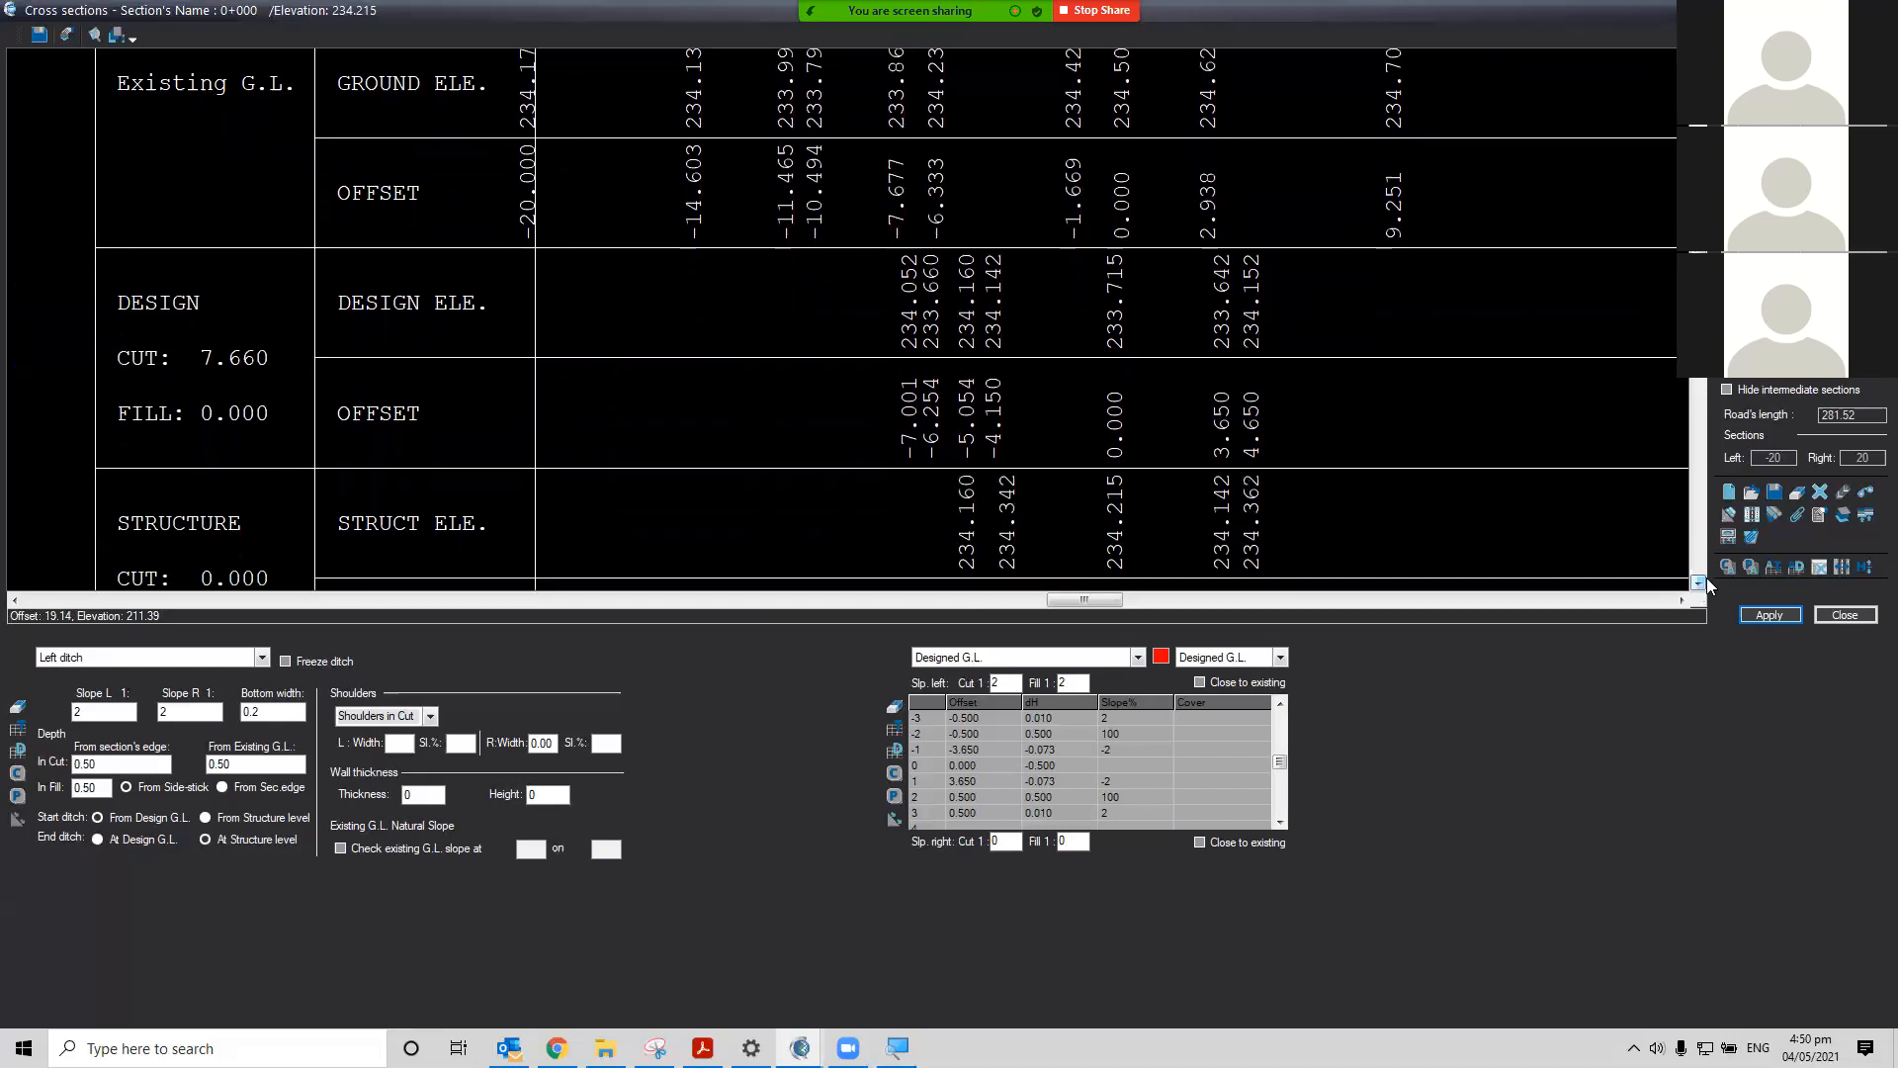
Adjust the Roads cross-section format options between Earthworks and Design with total earthworks, confirm them and apply
{"action": "left_click", "coordinate": [1821, 516]}
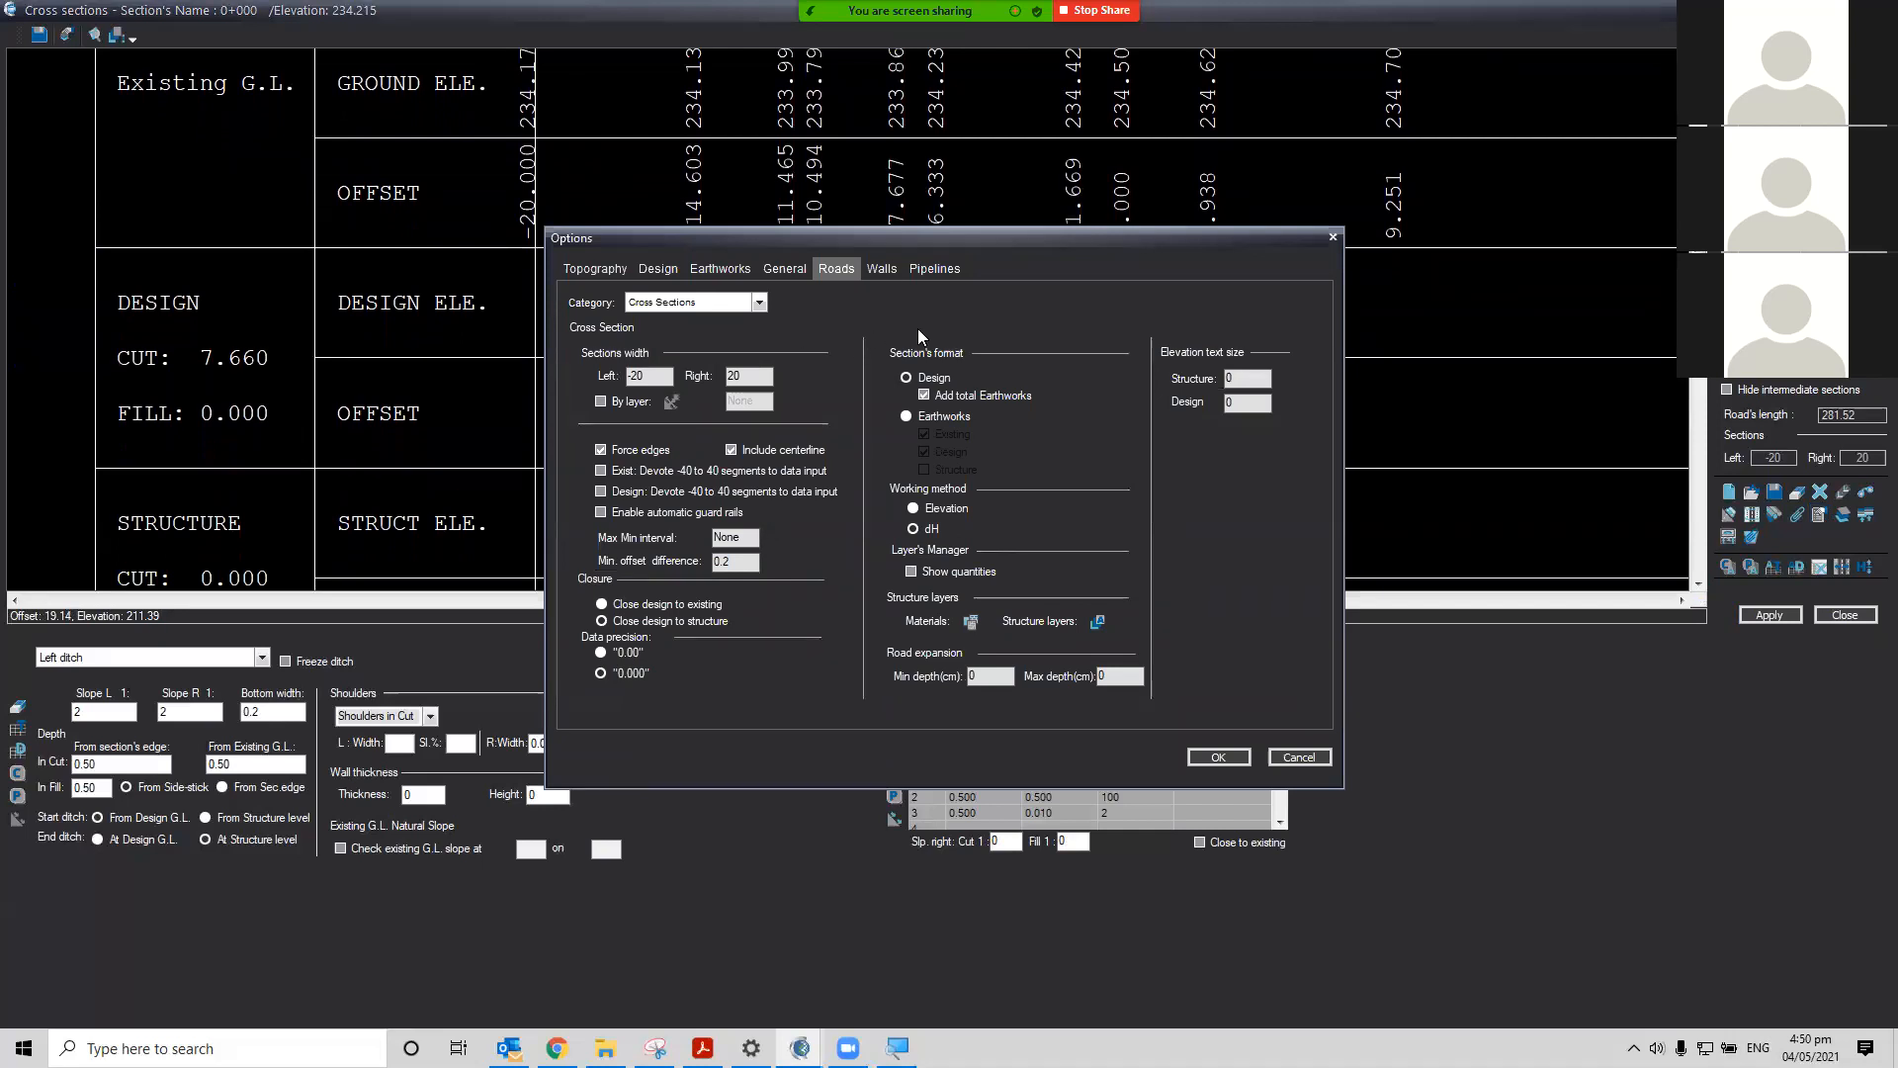
{"action": "left_click", "coordinate": [724, 265]}
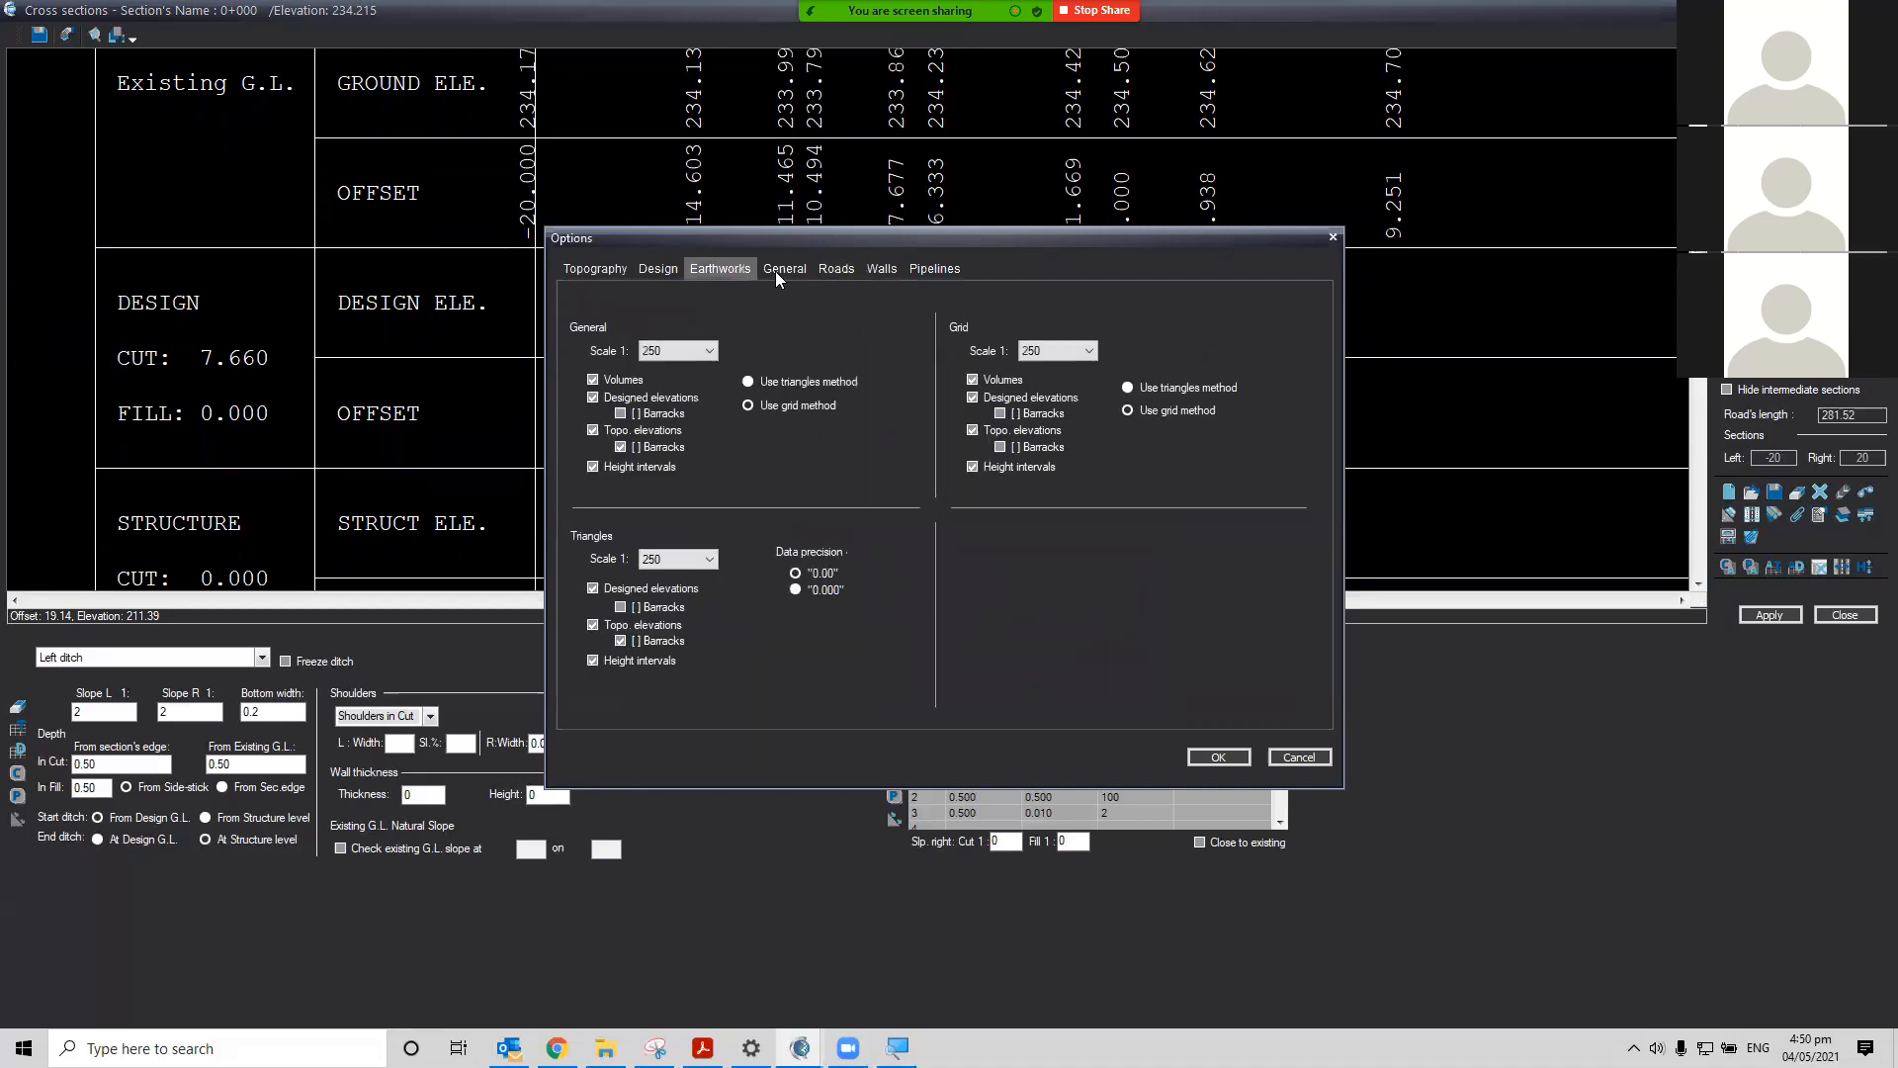
{"action": "left_click", "coordinate": [837, 270]}
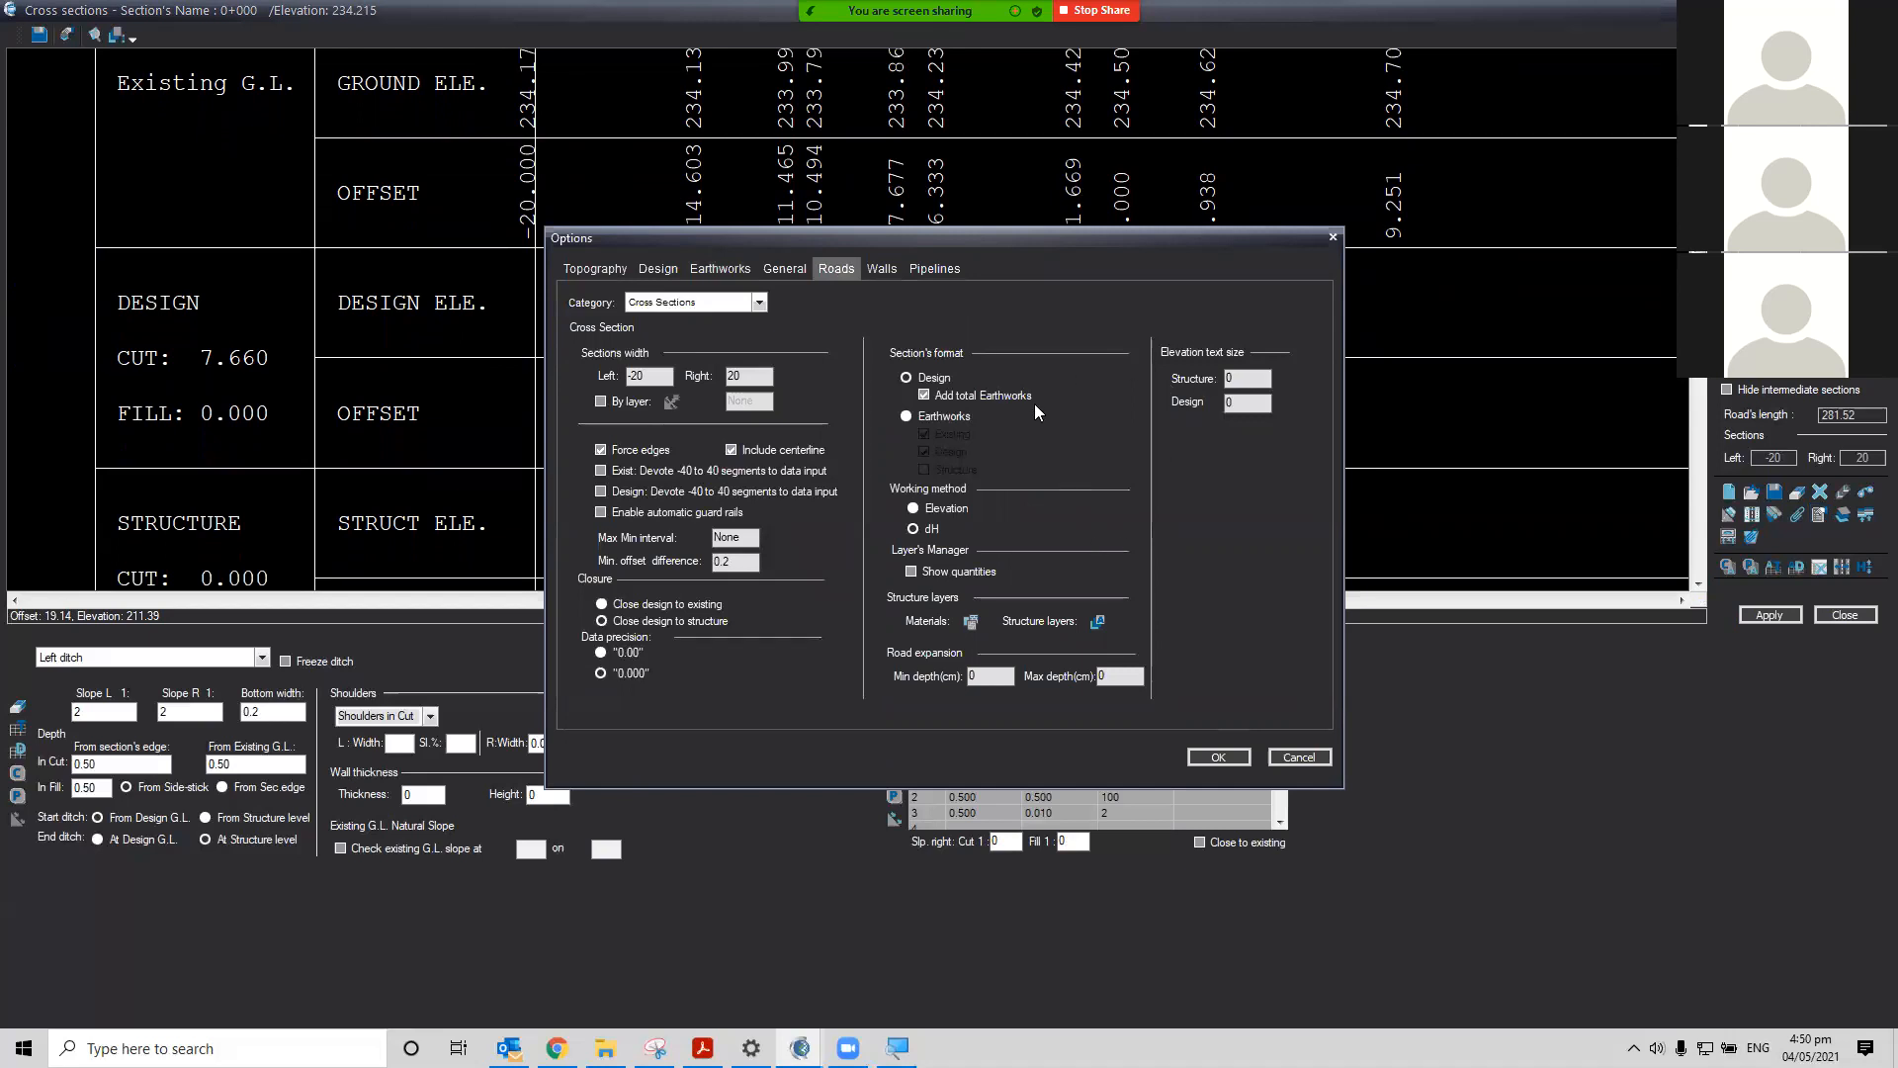
{"action": "left_click", "coordinate": [924, 419]}
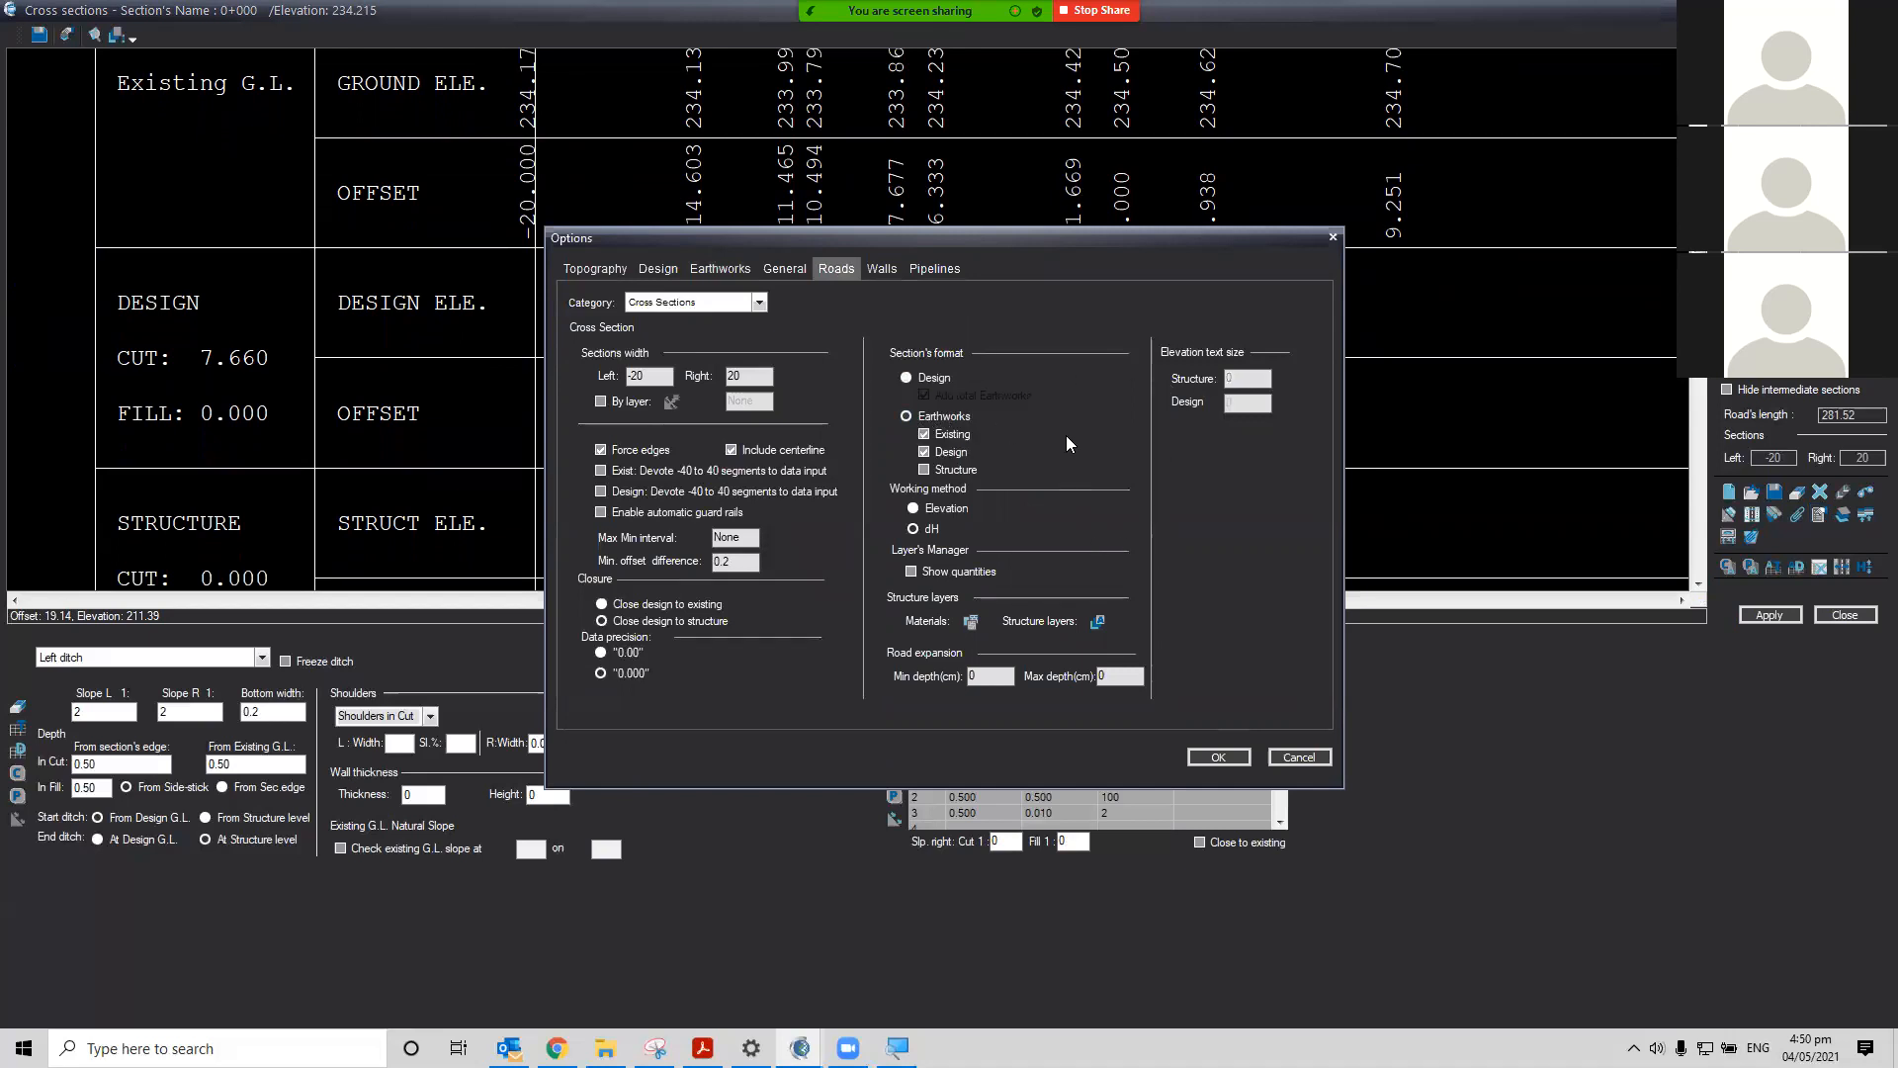
{"action": "left_click", "coordinate": [925, 384]}
{"action": "left_click", "coordinate": [925, 395]}
{"action": "left_click", "coordinate": [1220, 758]}
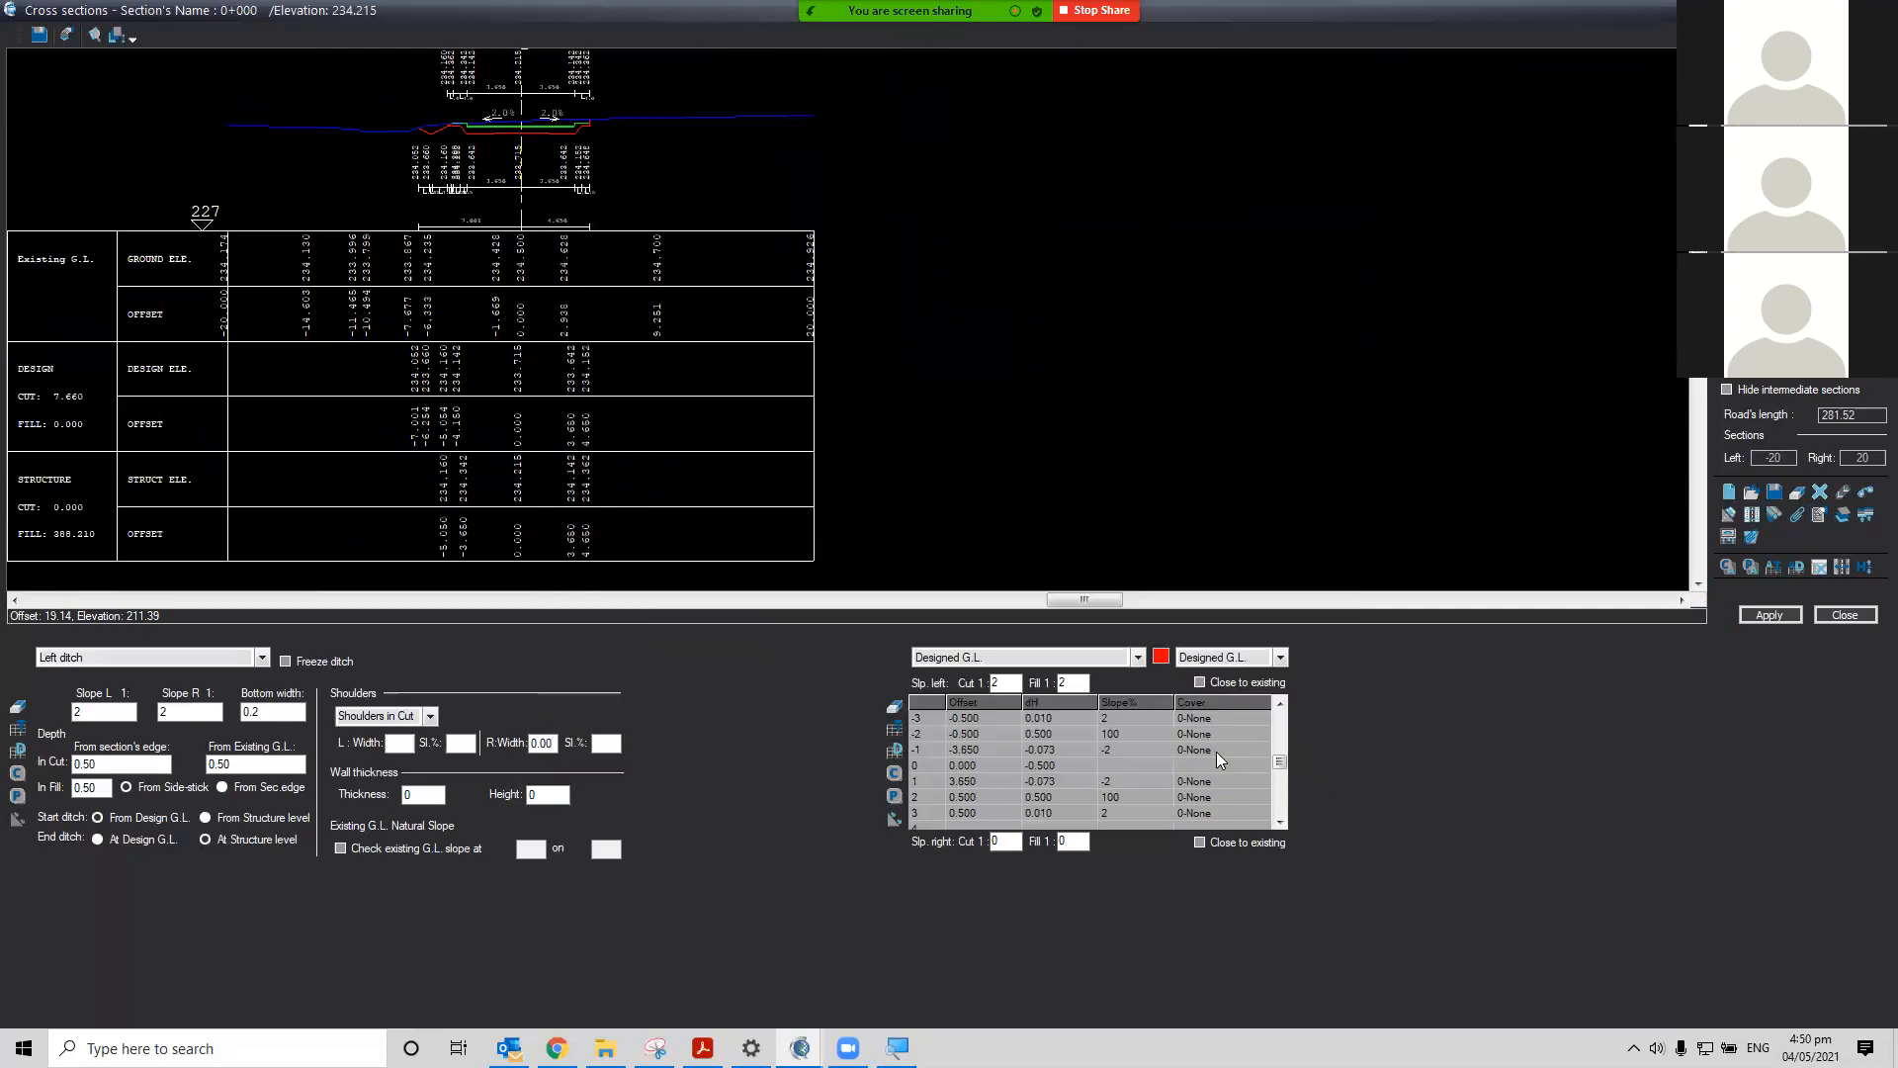
{"action": "left_click", "coordinate": [1769, 615]}
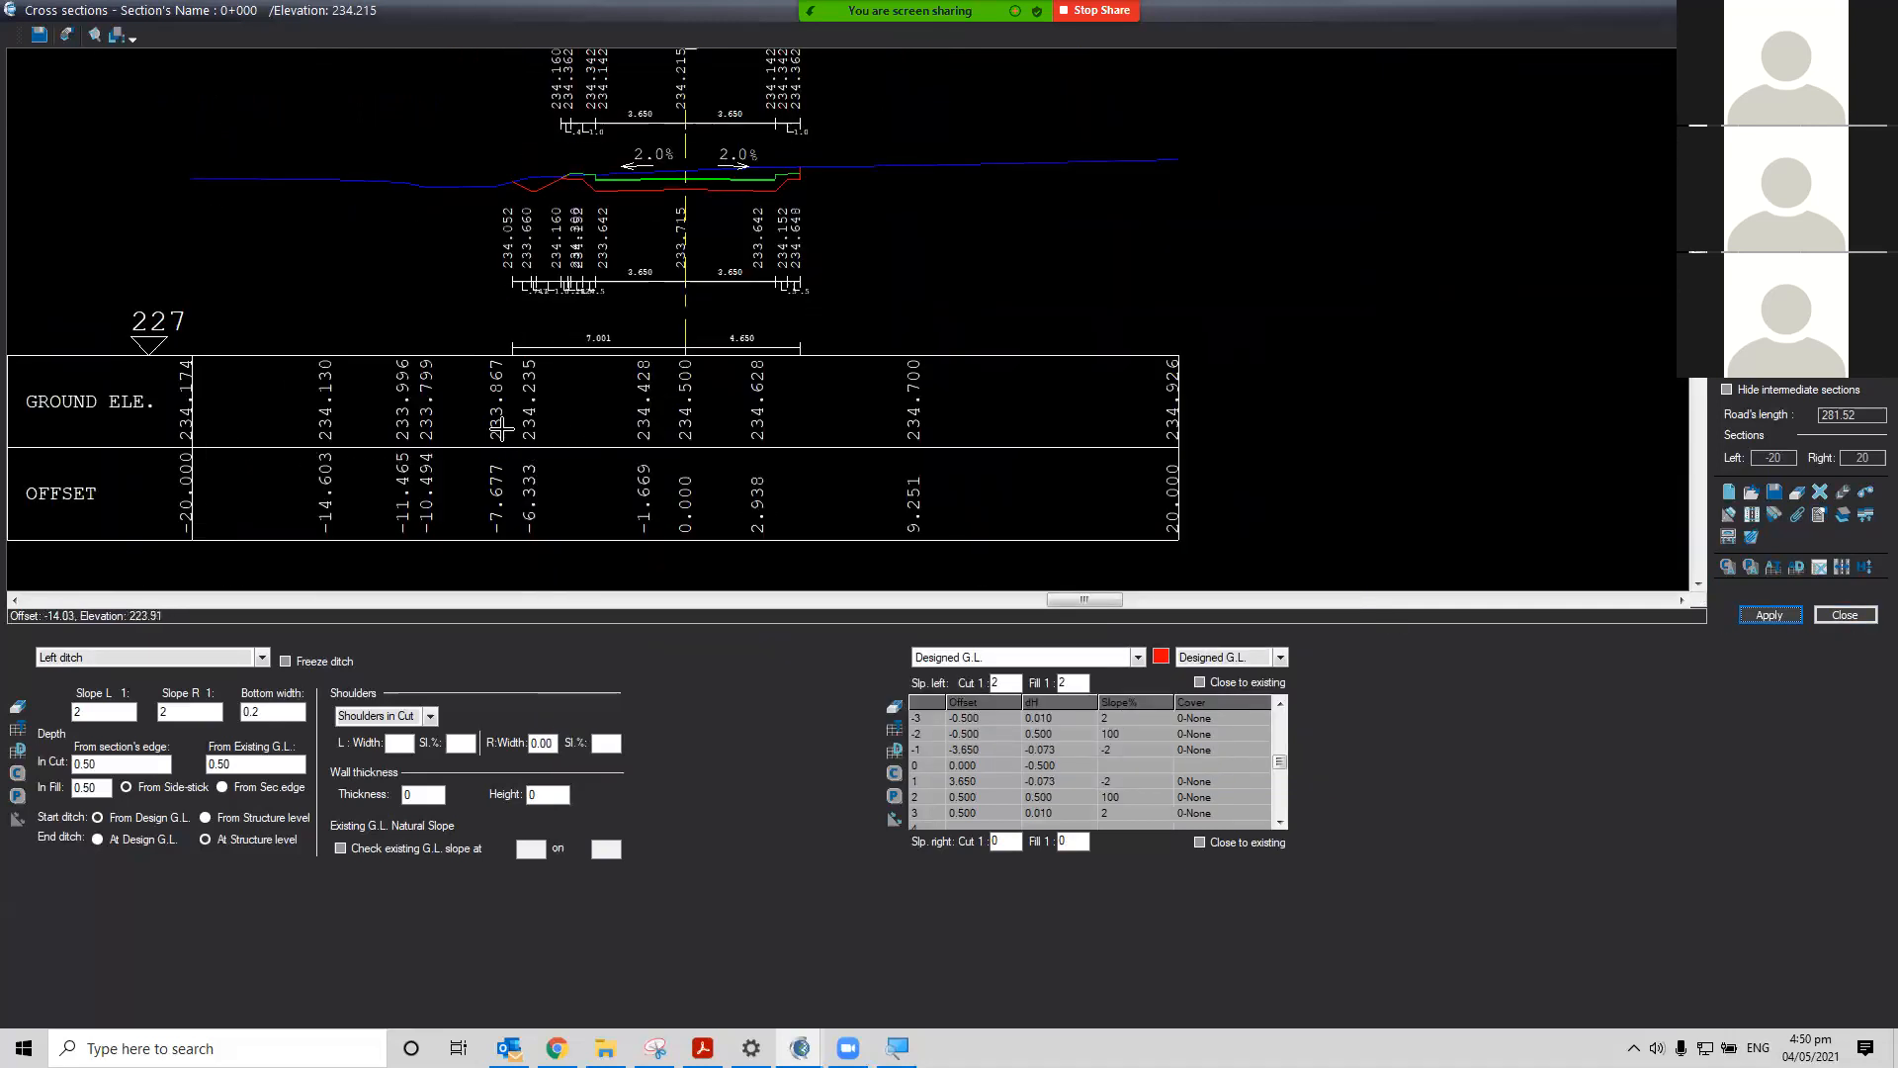
Zoom in to examine the pavement, ditch and ground lines in the section view
{"action": "left_click", "coordinate": [14, 600]}
{"action": "left_click_drag", "start_coordinate": [14, 600], "coordinate": [14, 600]}
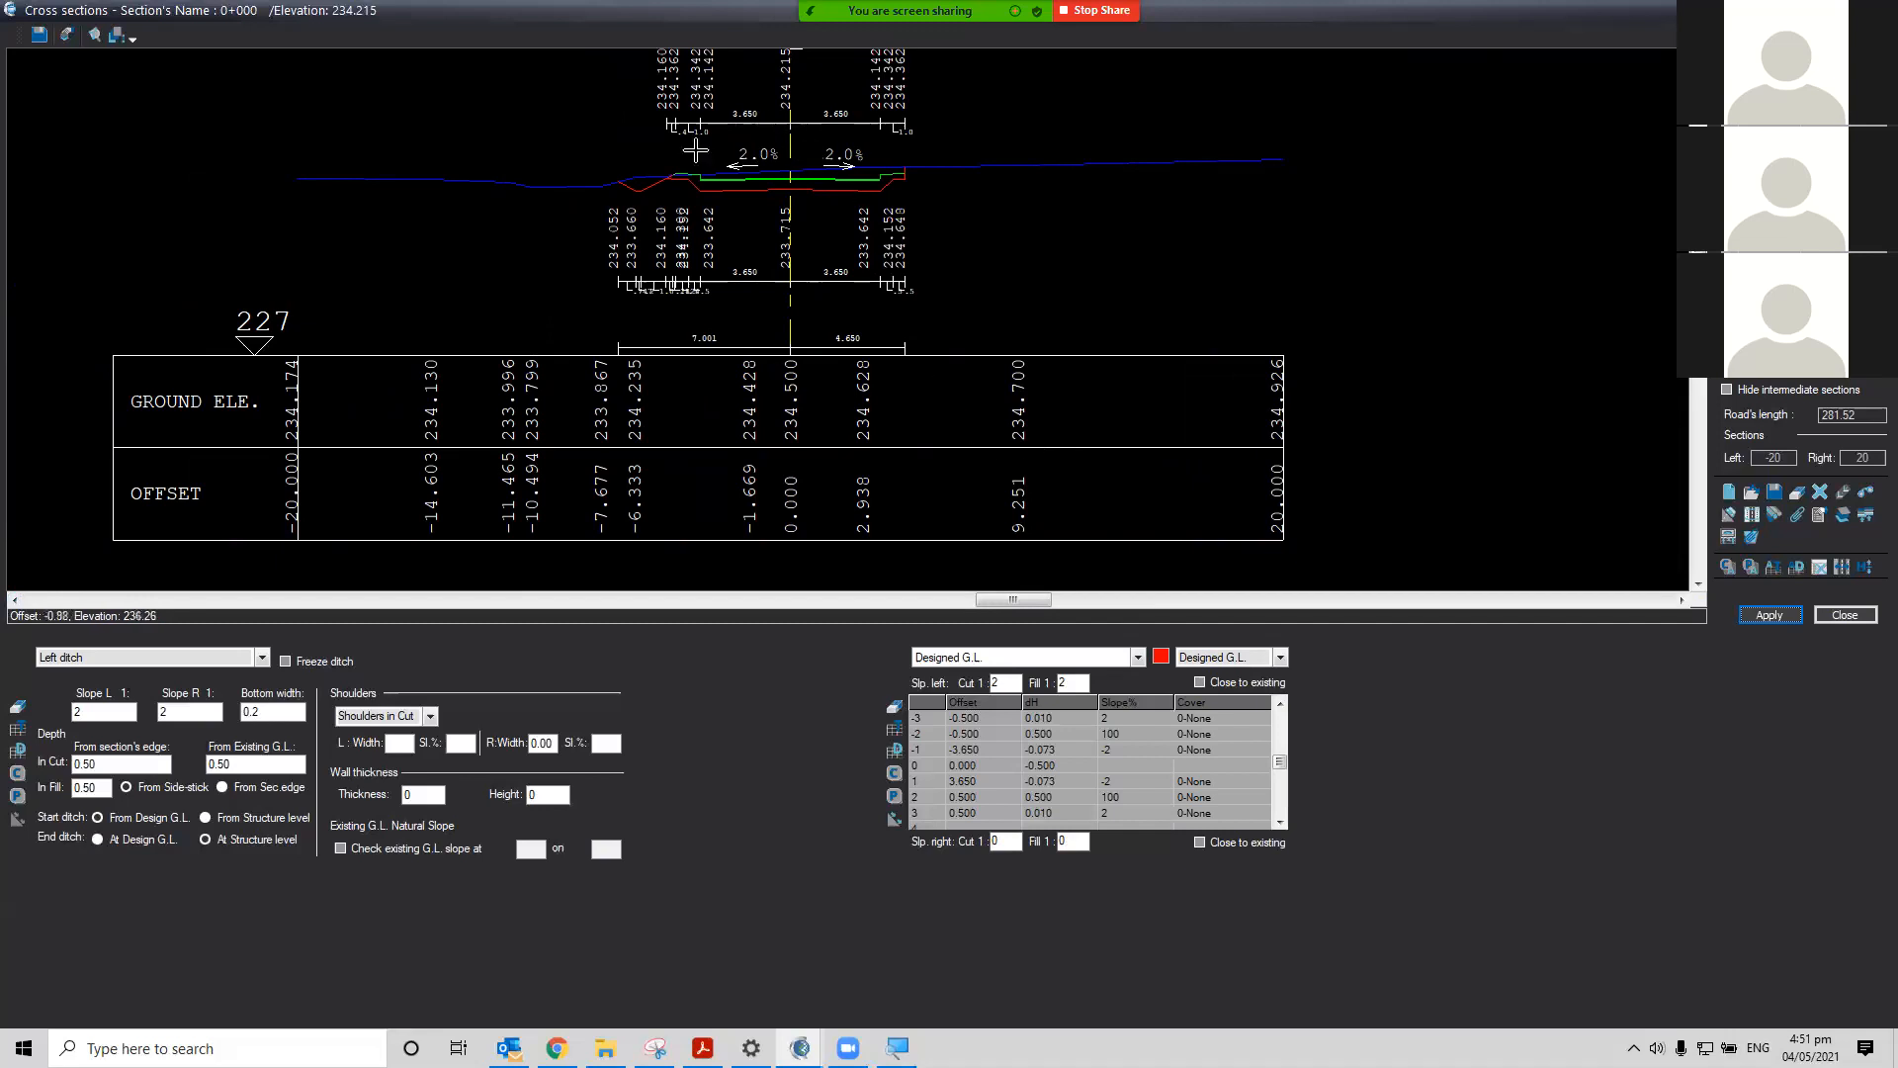
{"action": "scroll", "coordinate": [664, 170], "scroll_direction": "up", "scroll_amount": 3}
{"action": "scroll", "coordinate": [664, 170], "scroll_direction": "up", "scroll_amount": 1}
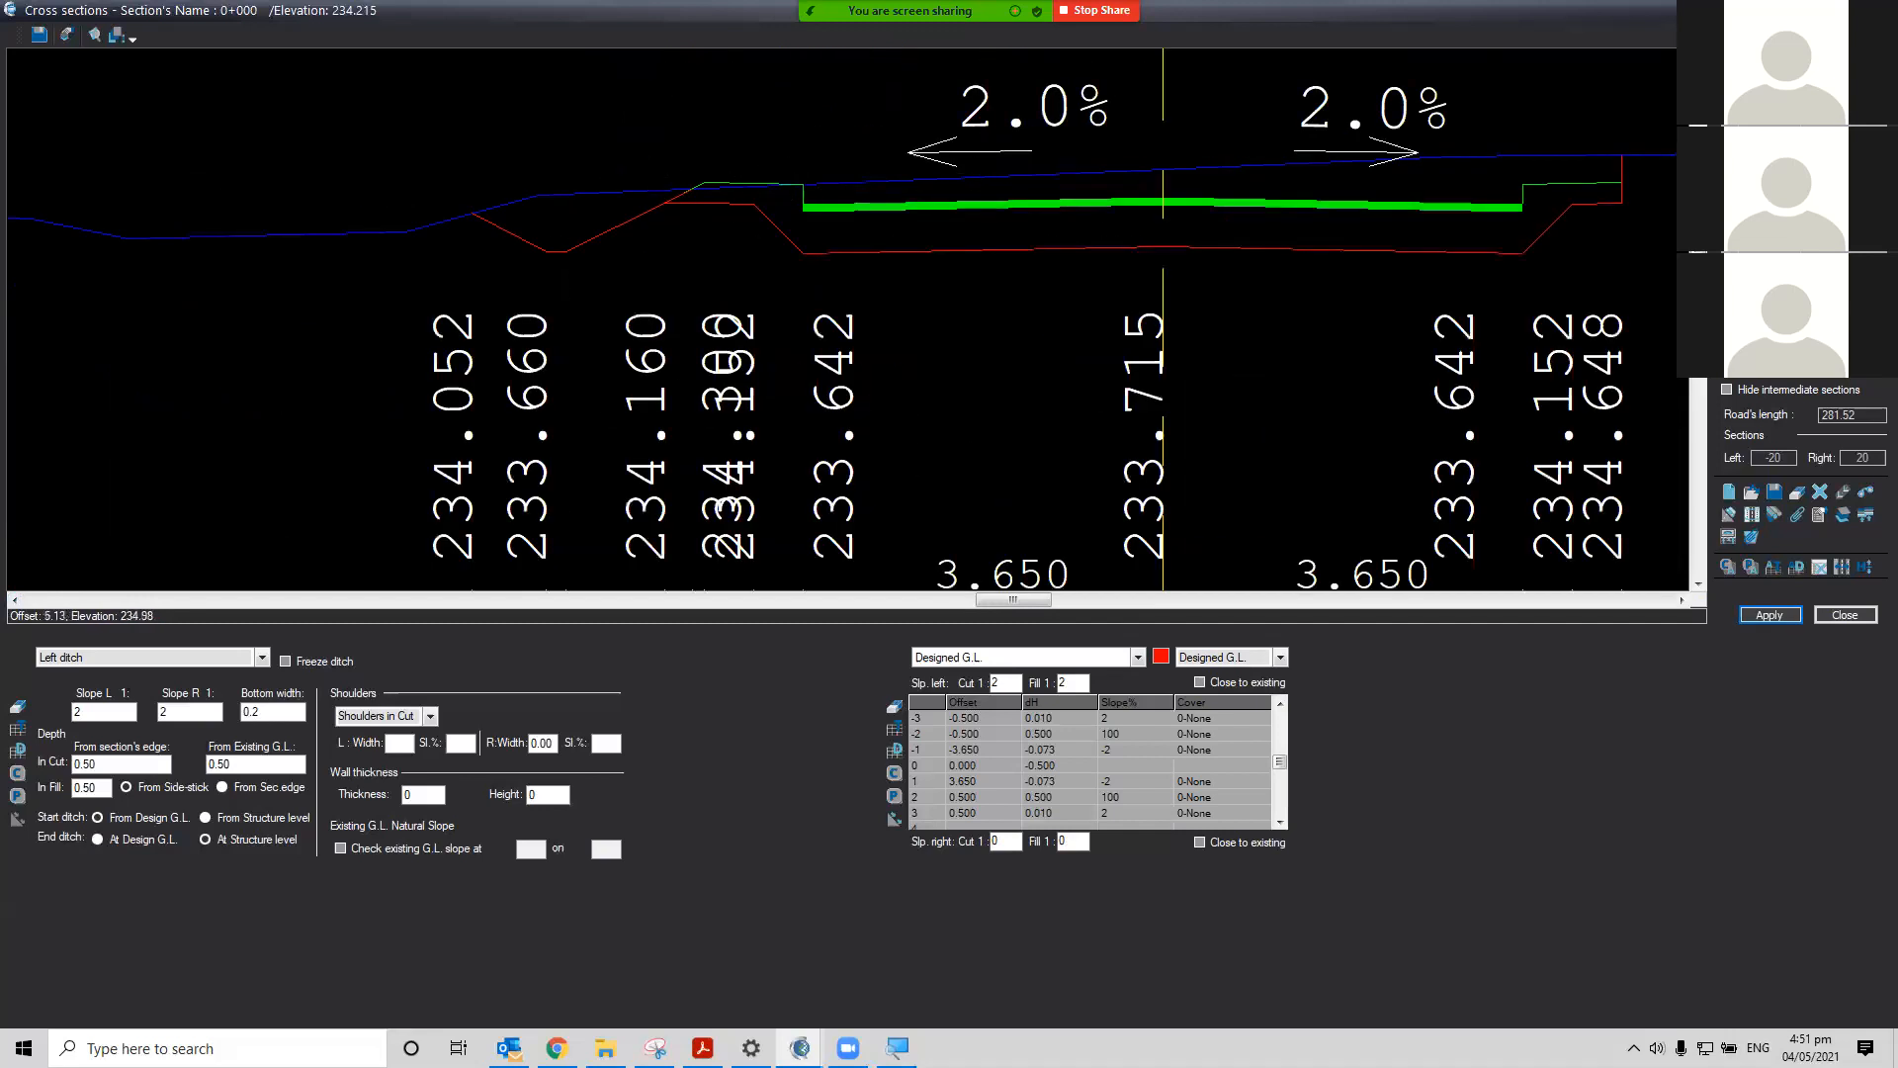
{"action": "left_click", "coordinate": [1697, 57]}
{"action": "left_click", "coordinate": [1697, 57]}
{"action": "left_click", "coordinate": [1698, 57]}
{"action": "left_click", "coordinate": [1698, 58]}
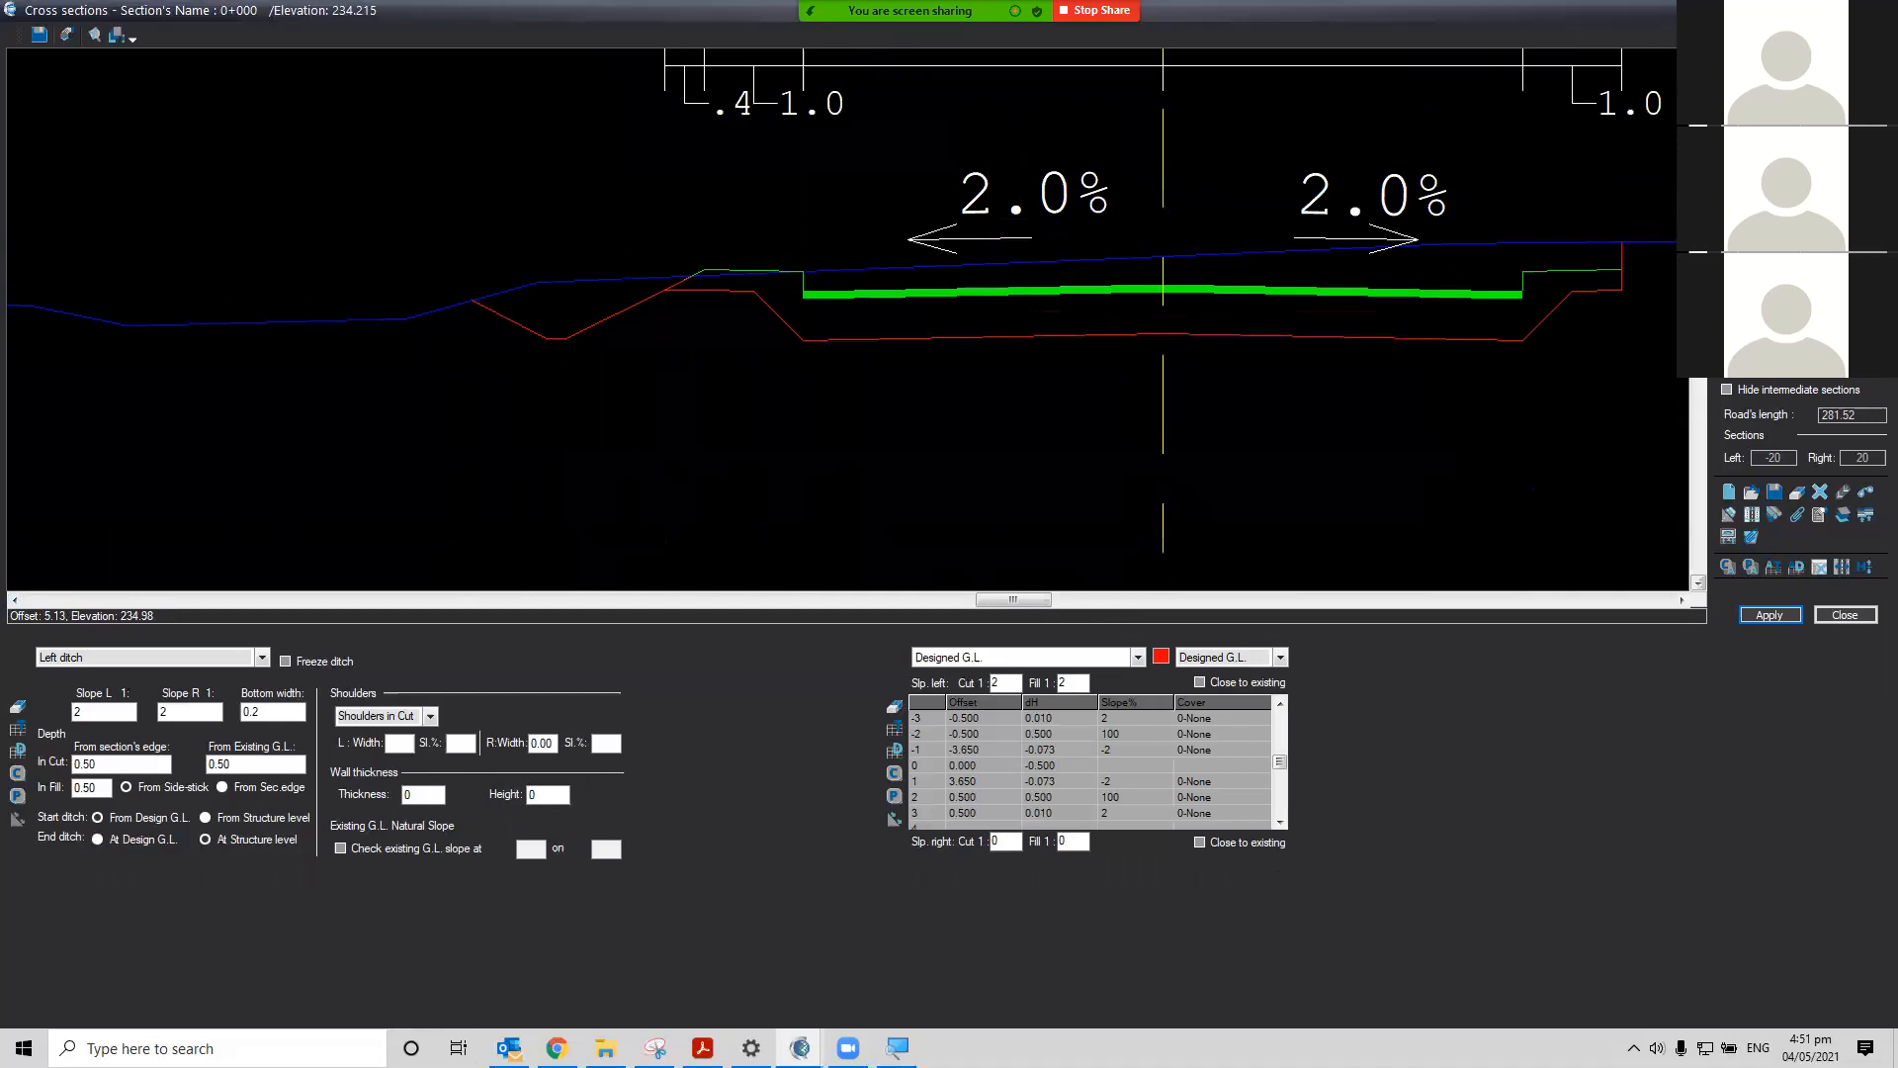
{"action": "left_click", "coordinate": [1698, 57]}
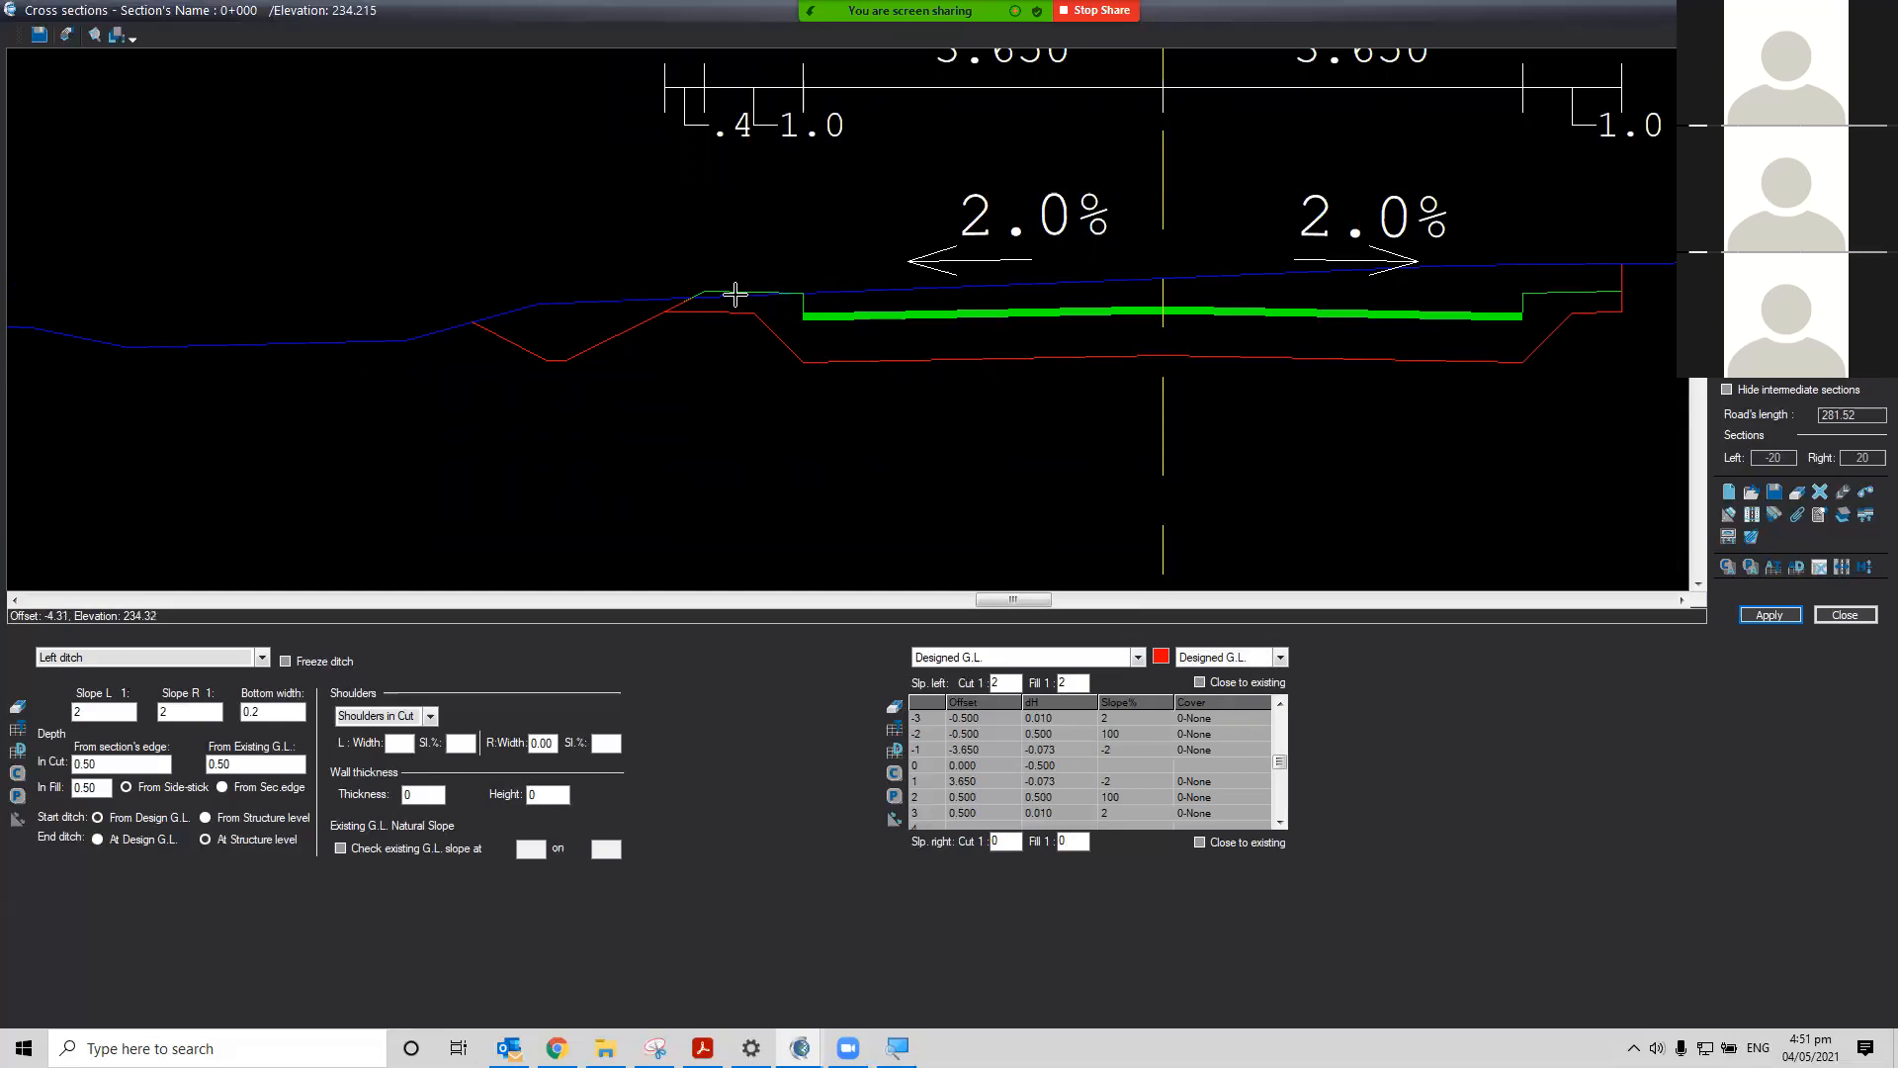
{"action": "left_click", "coordinate": [1279, 704]}
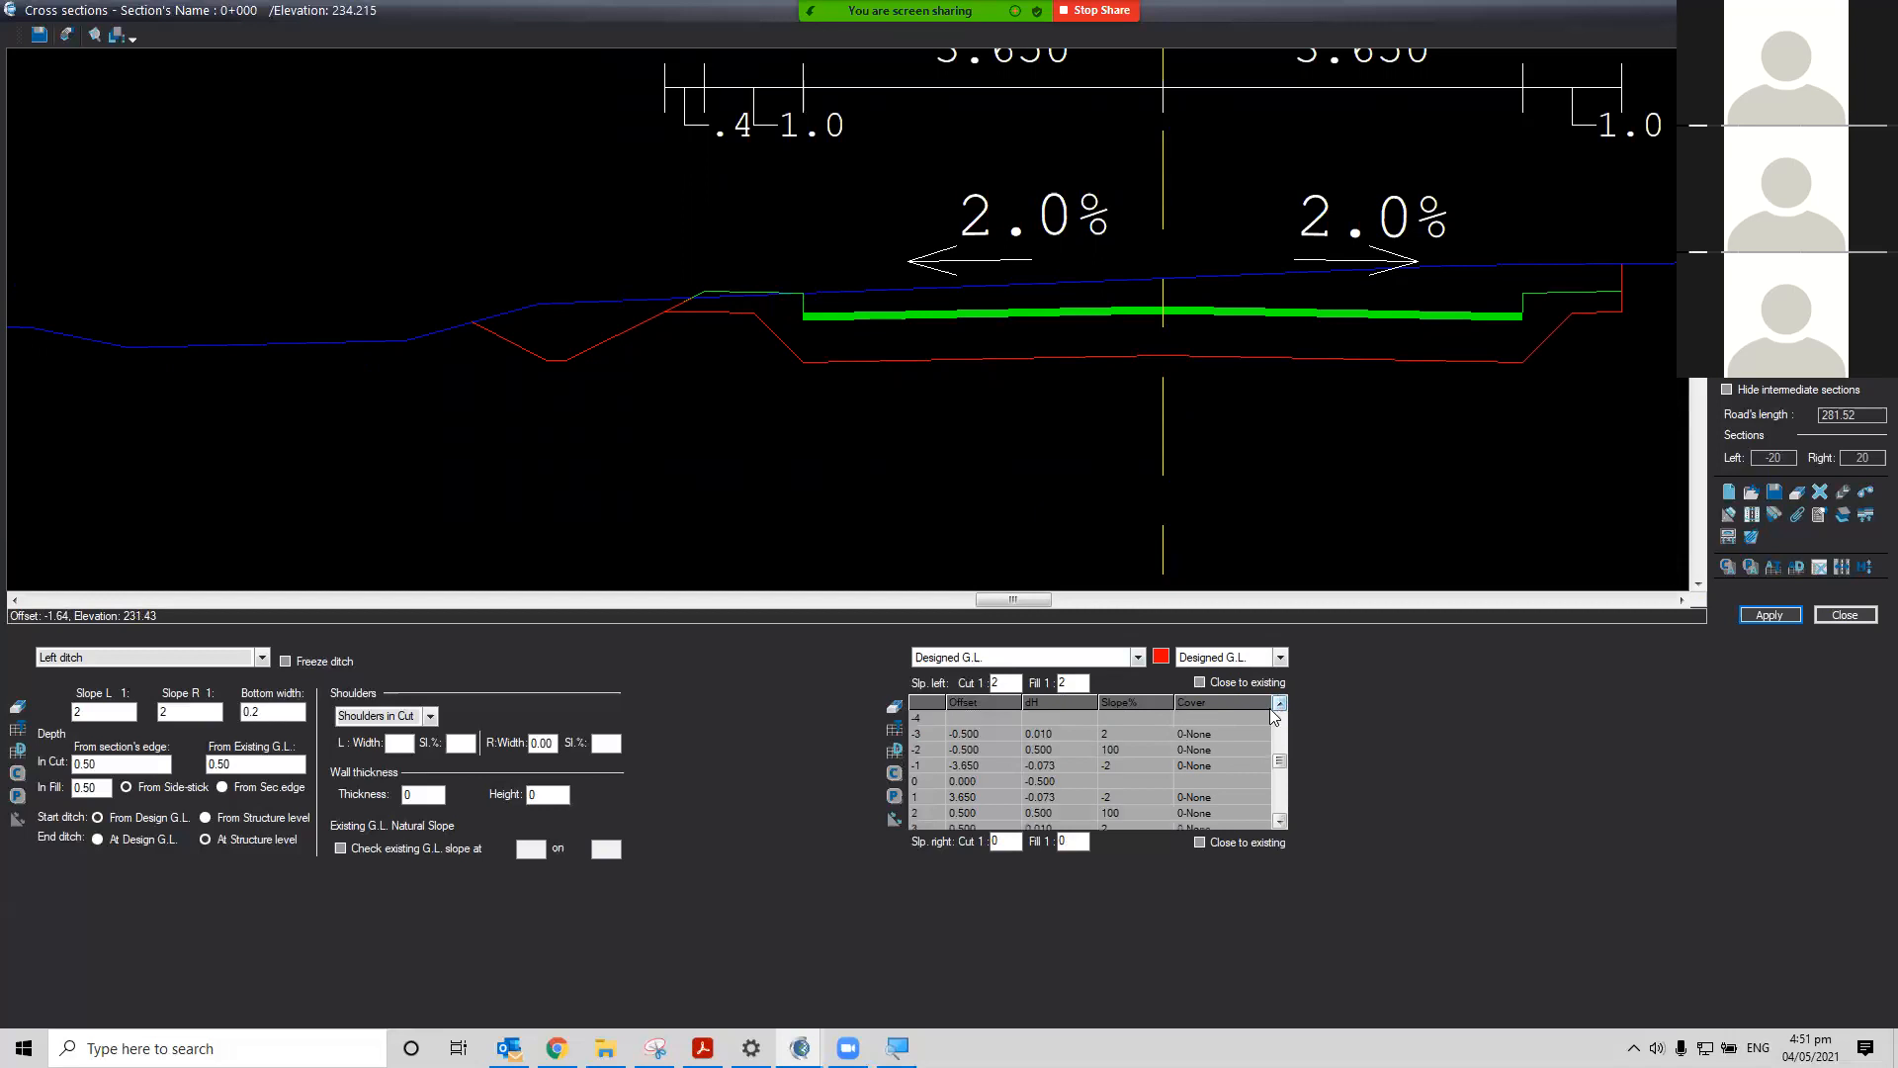
Switch to the Structure layer and set the slope of its outermost left point to -2
{"action": "left_click", "coordinate": [263, 661]}
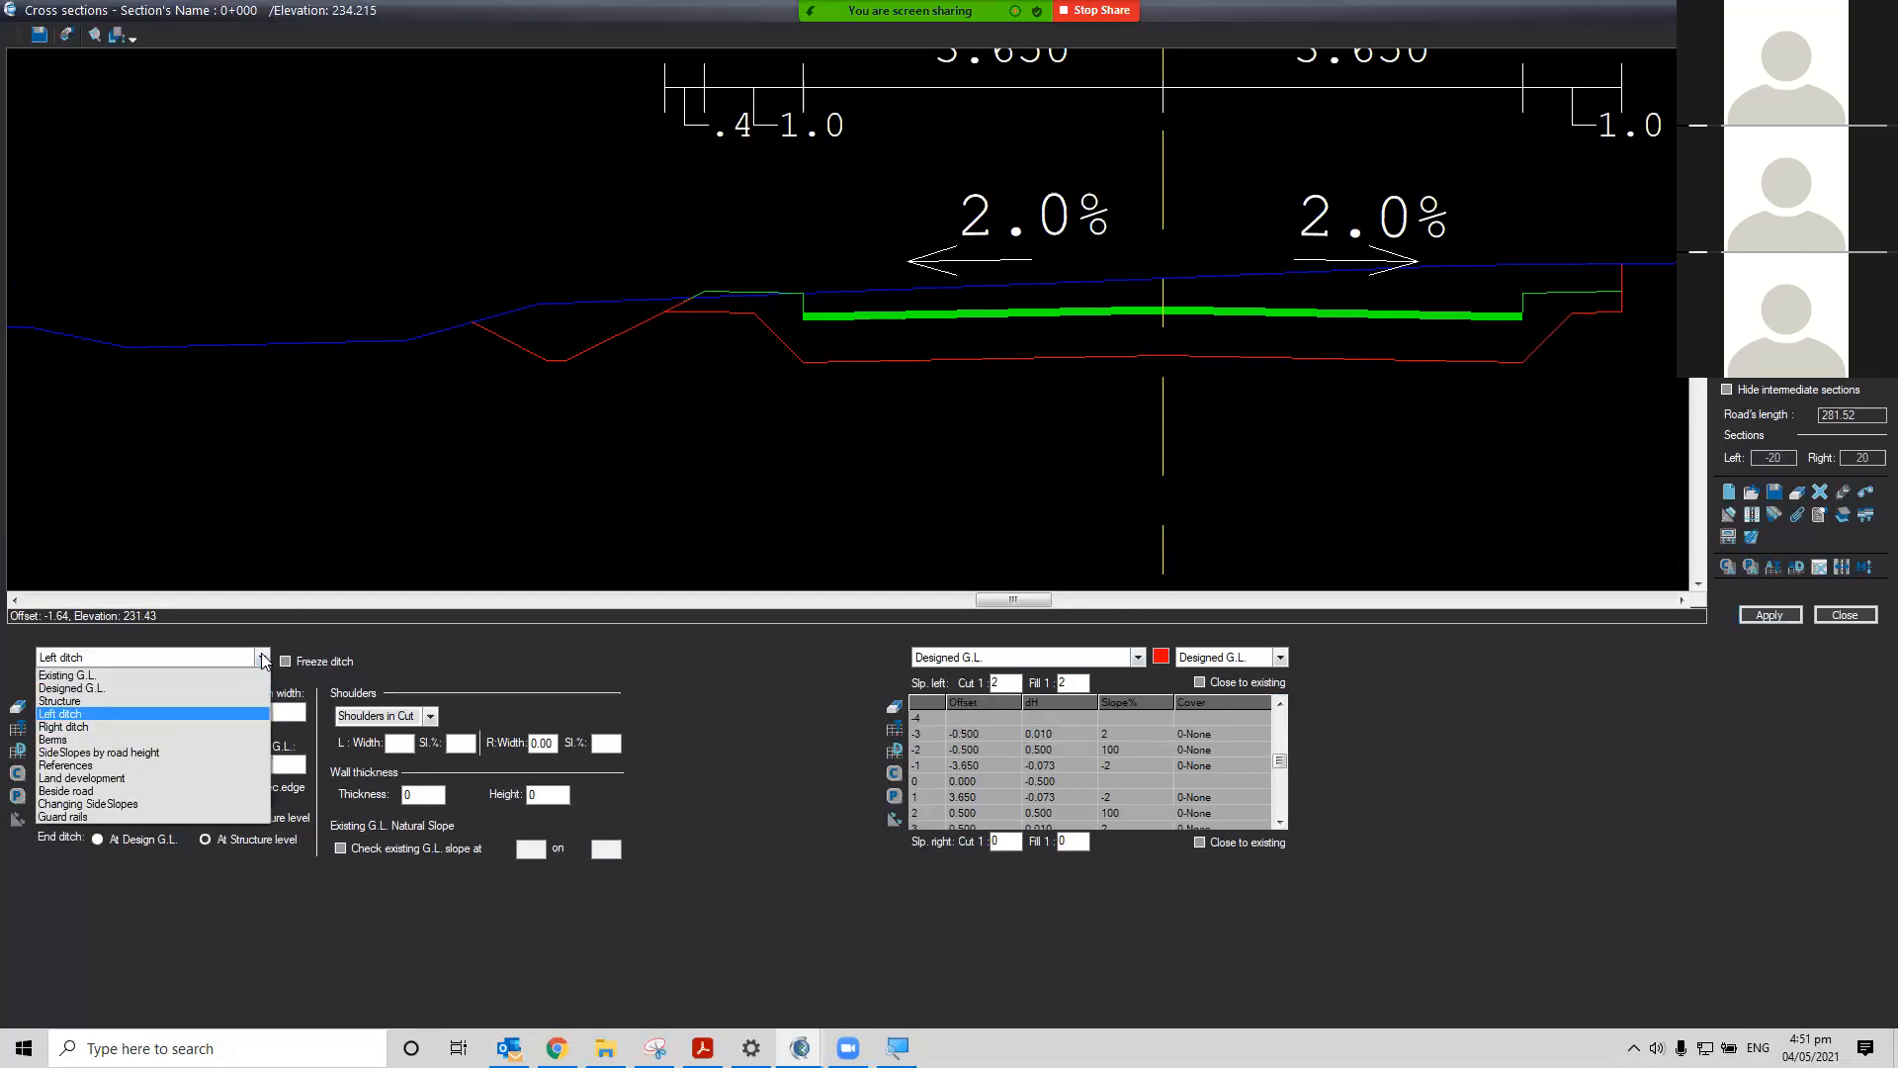
{"action": "left_click", "coordinate": [180, 700]}
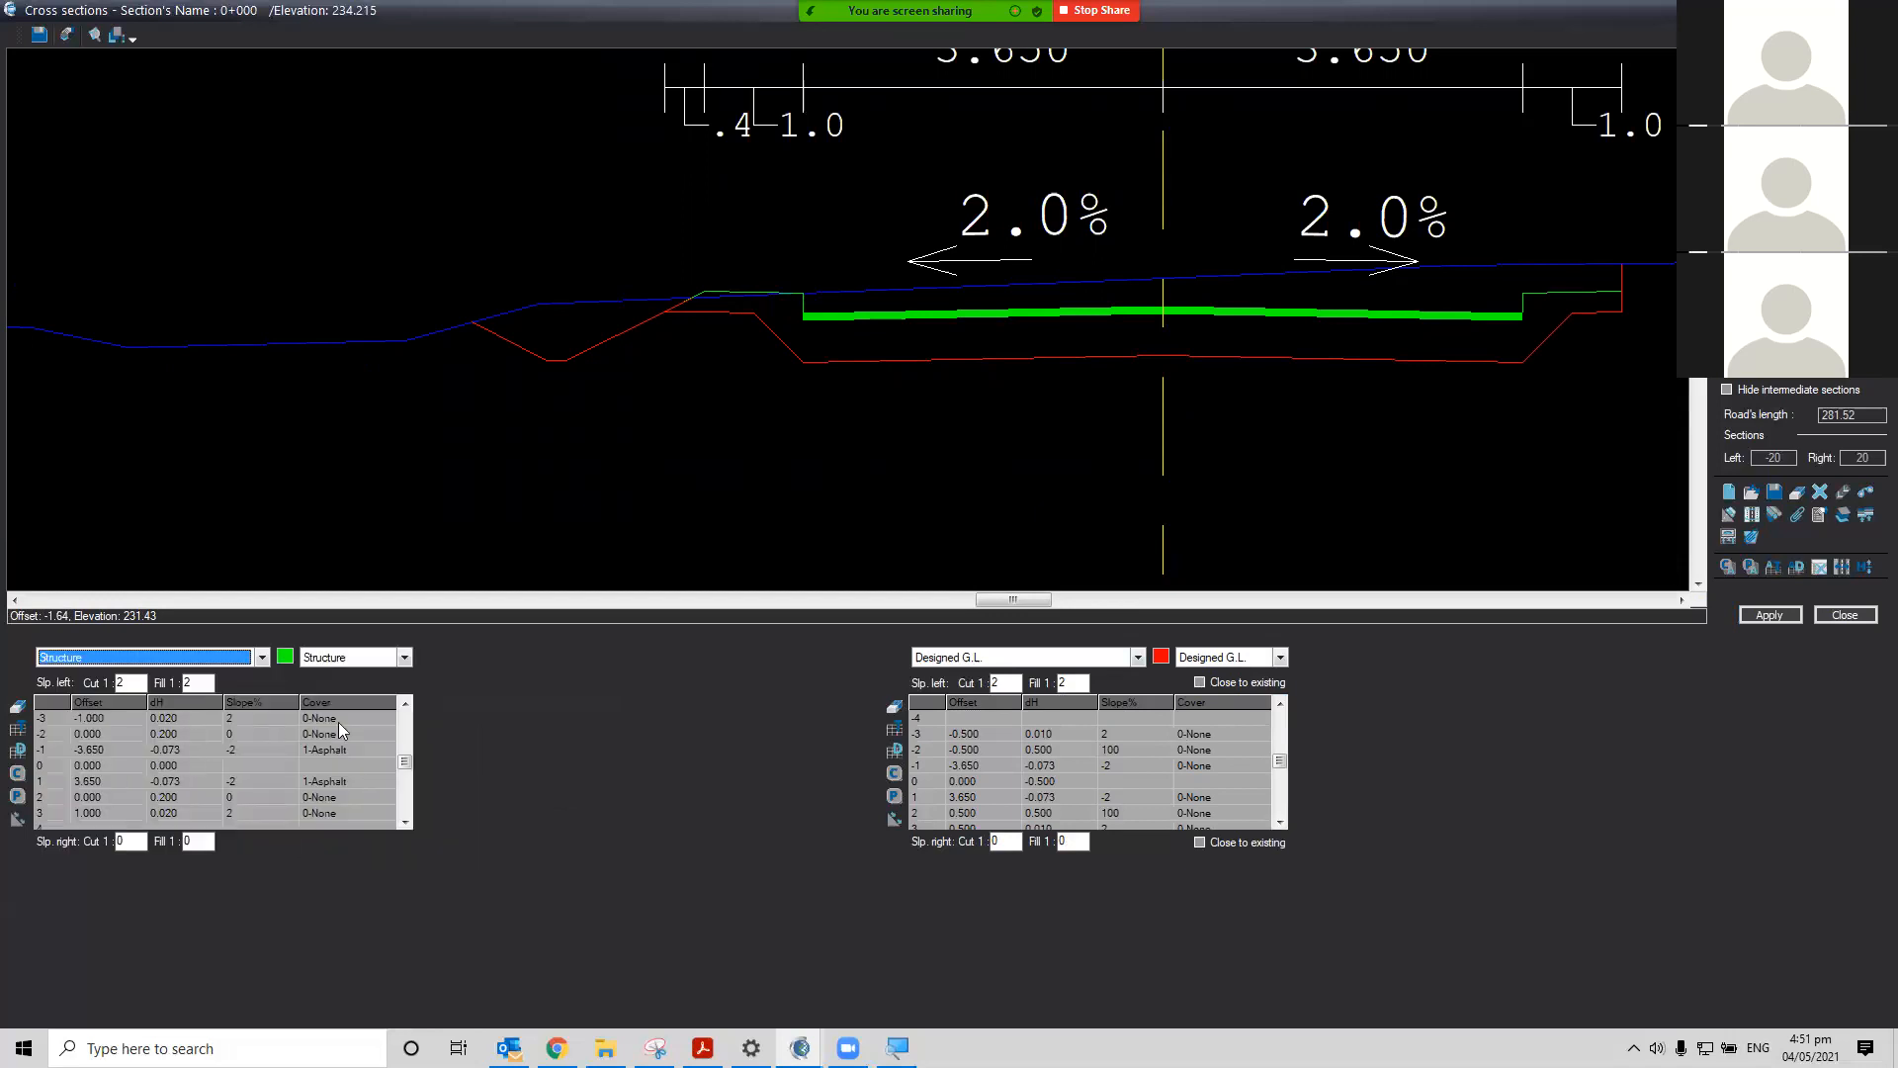
{"action": "left_click", "coordinate": [233, 718]}
{"action": "type", "text": "-2"}
{"action": "key", "text": "Return"}
{"action": "left_click", "coordinate": [406, 822]}
{"action": "left_click", "coordinate": [406, 822]}
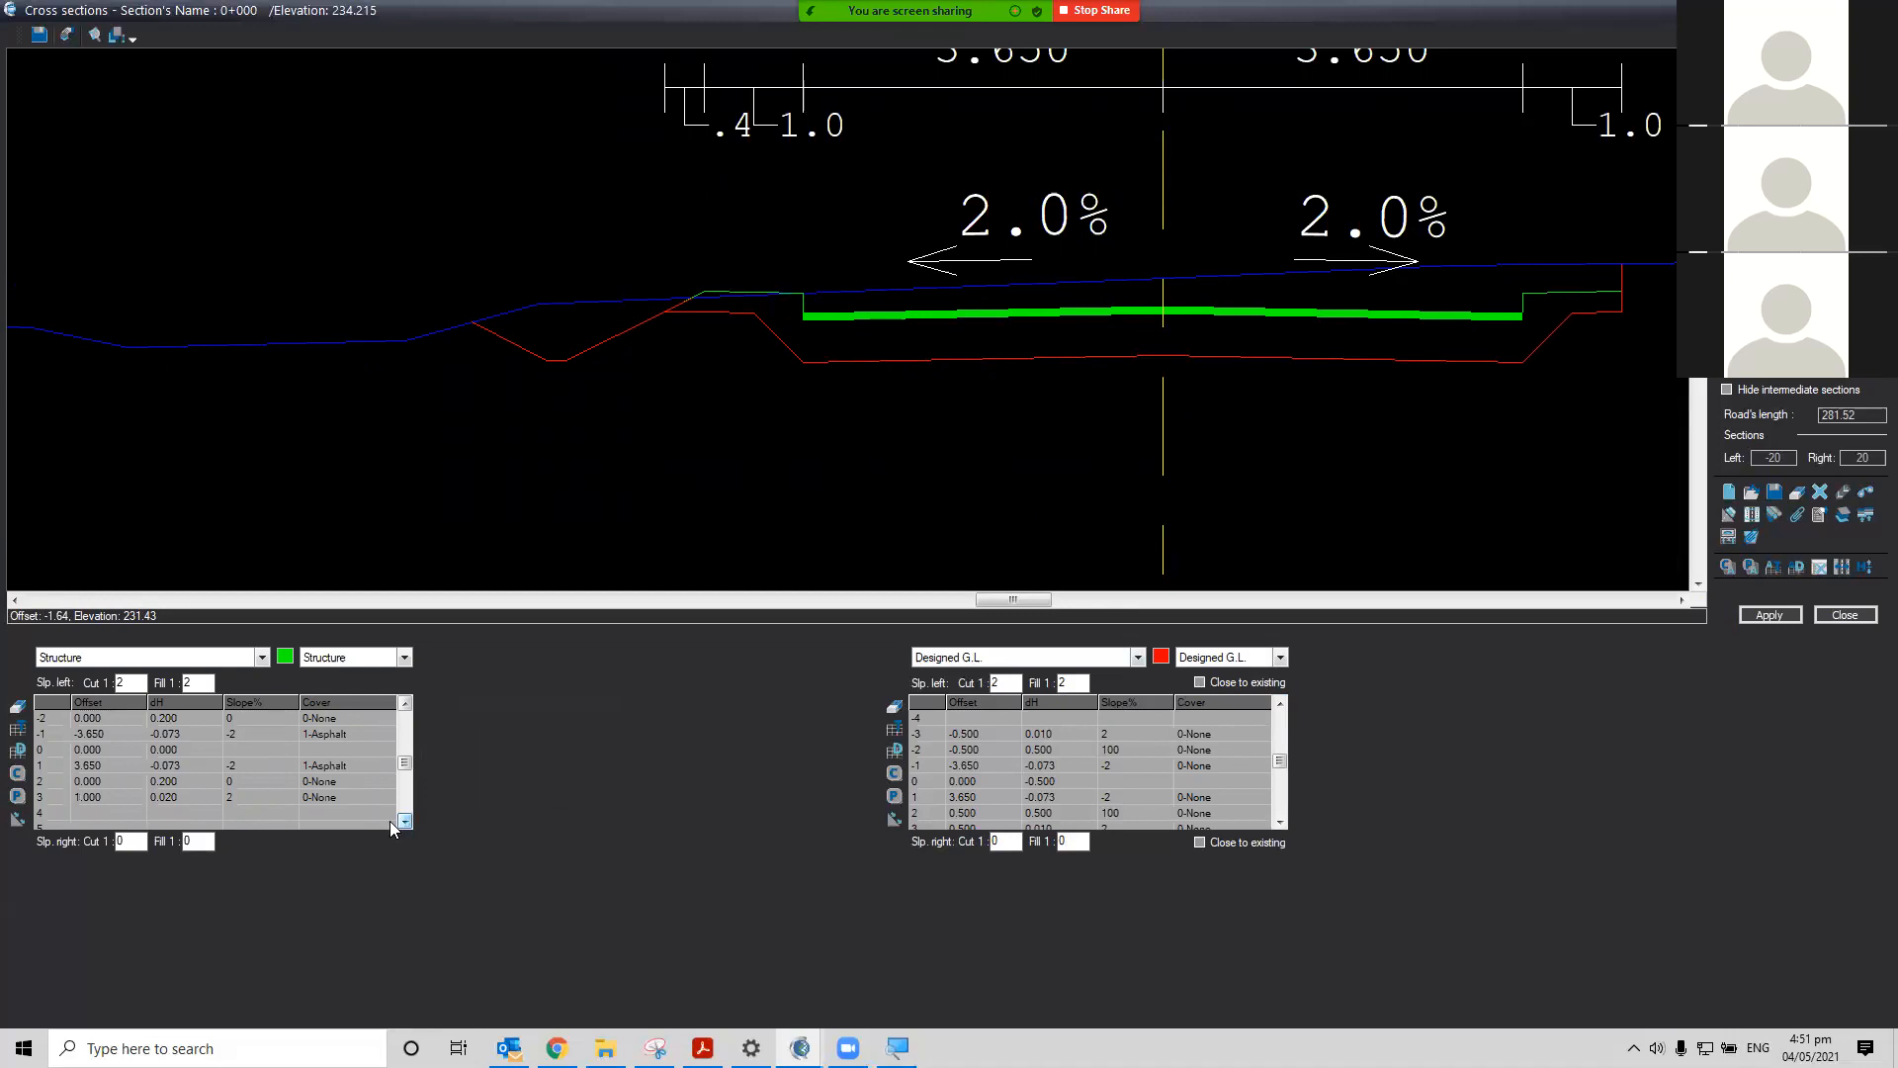
{"action": "left_click", "coordinate": [243, 795]}
{"action": "type", "text": "-2"}
{"action": "key", "text": "Return"}
{"action": "left_click", "coordinate": [243, 801]}
{"action": "type", "text": "2"}
{"action": "key", "text": "Return"}
Set the designed ground line's outermost left point slope to -2 and apply the changes
{"action": "left_click", "coordinate": [1139, 735]}
{"action": "type", "text": "-2"}
{"action": "key", "text": "Return"}
{"action": "left_click", "coordinate": [1769, 615]}
Zoom and pan to examine the left ditch and pavement edges in the section view
{"action": "scroll", "coordinate": [552, 146], "scroll_direction": "up", "scroll_amount": 2}
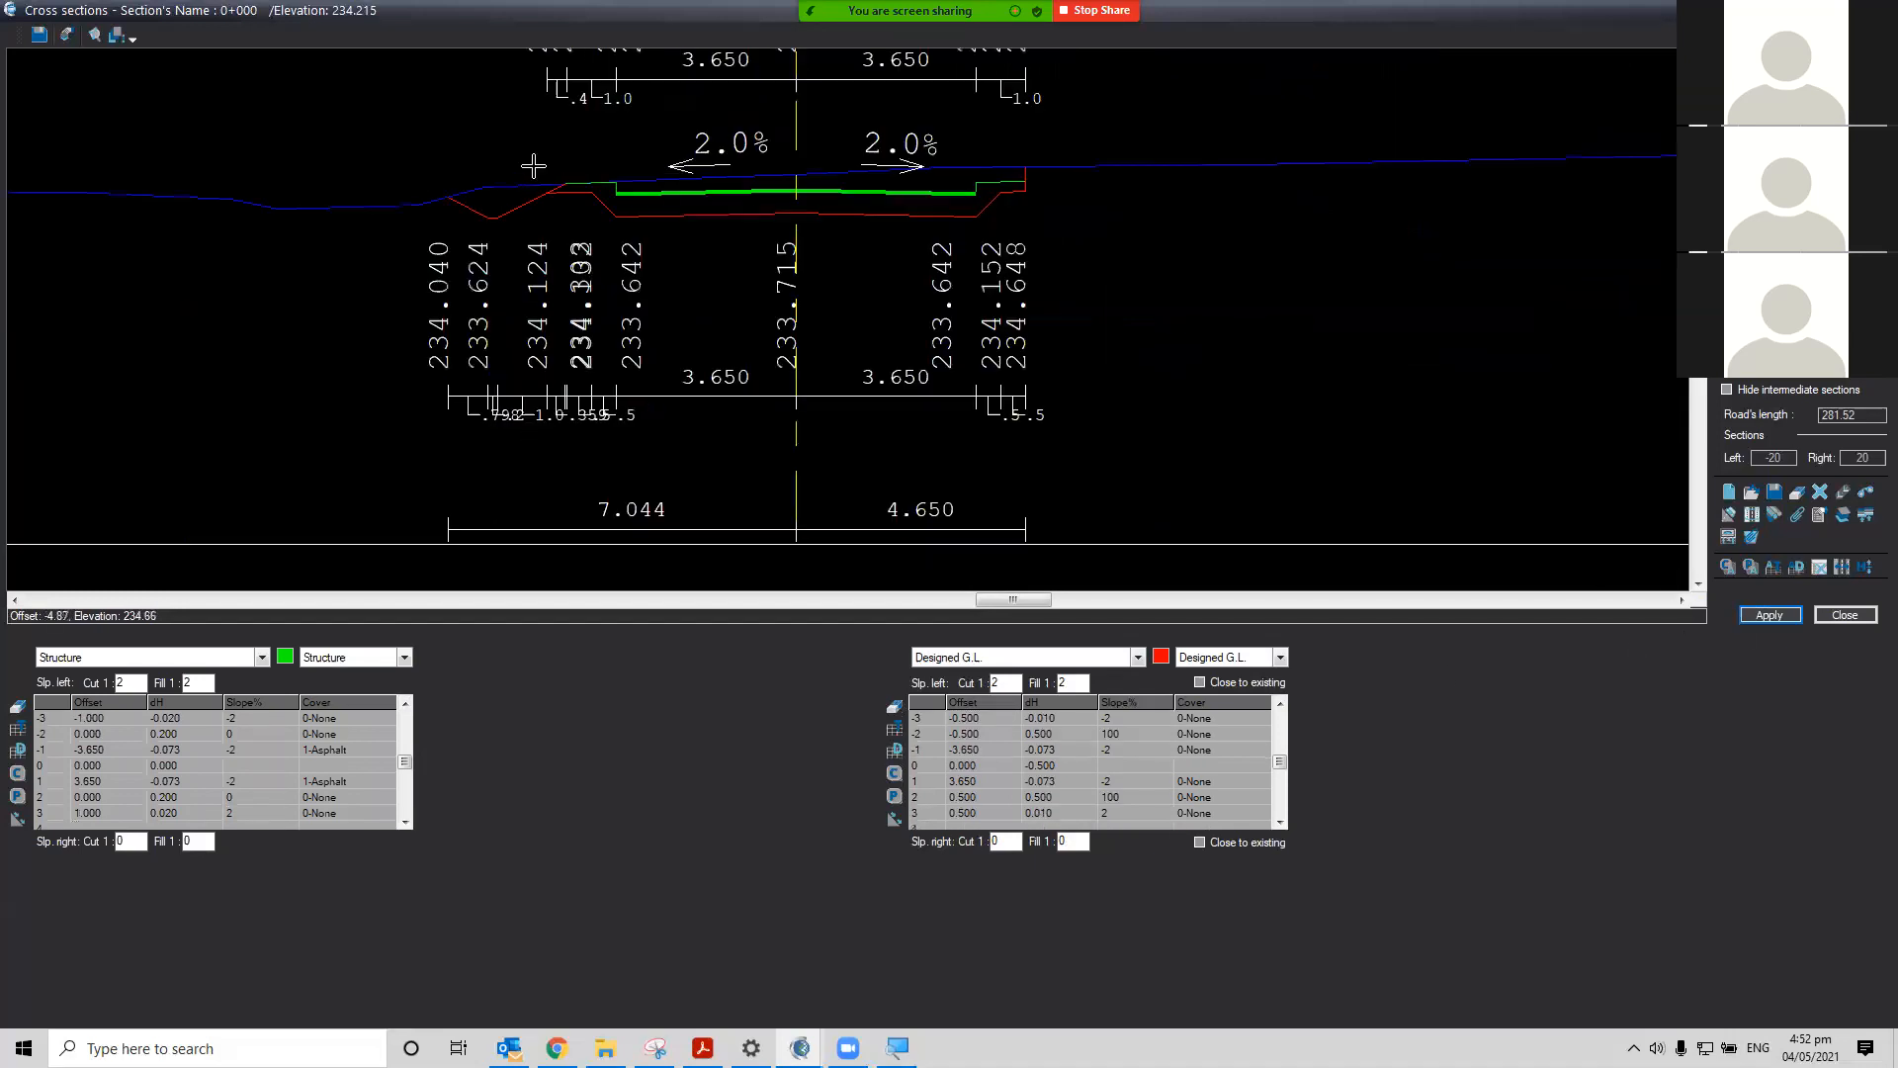
{"action": "scroll", "coordinate": [534, 170], "scroll_direction": "up", "scroll_amount": 3}
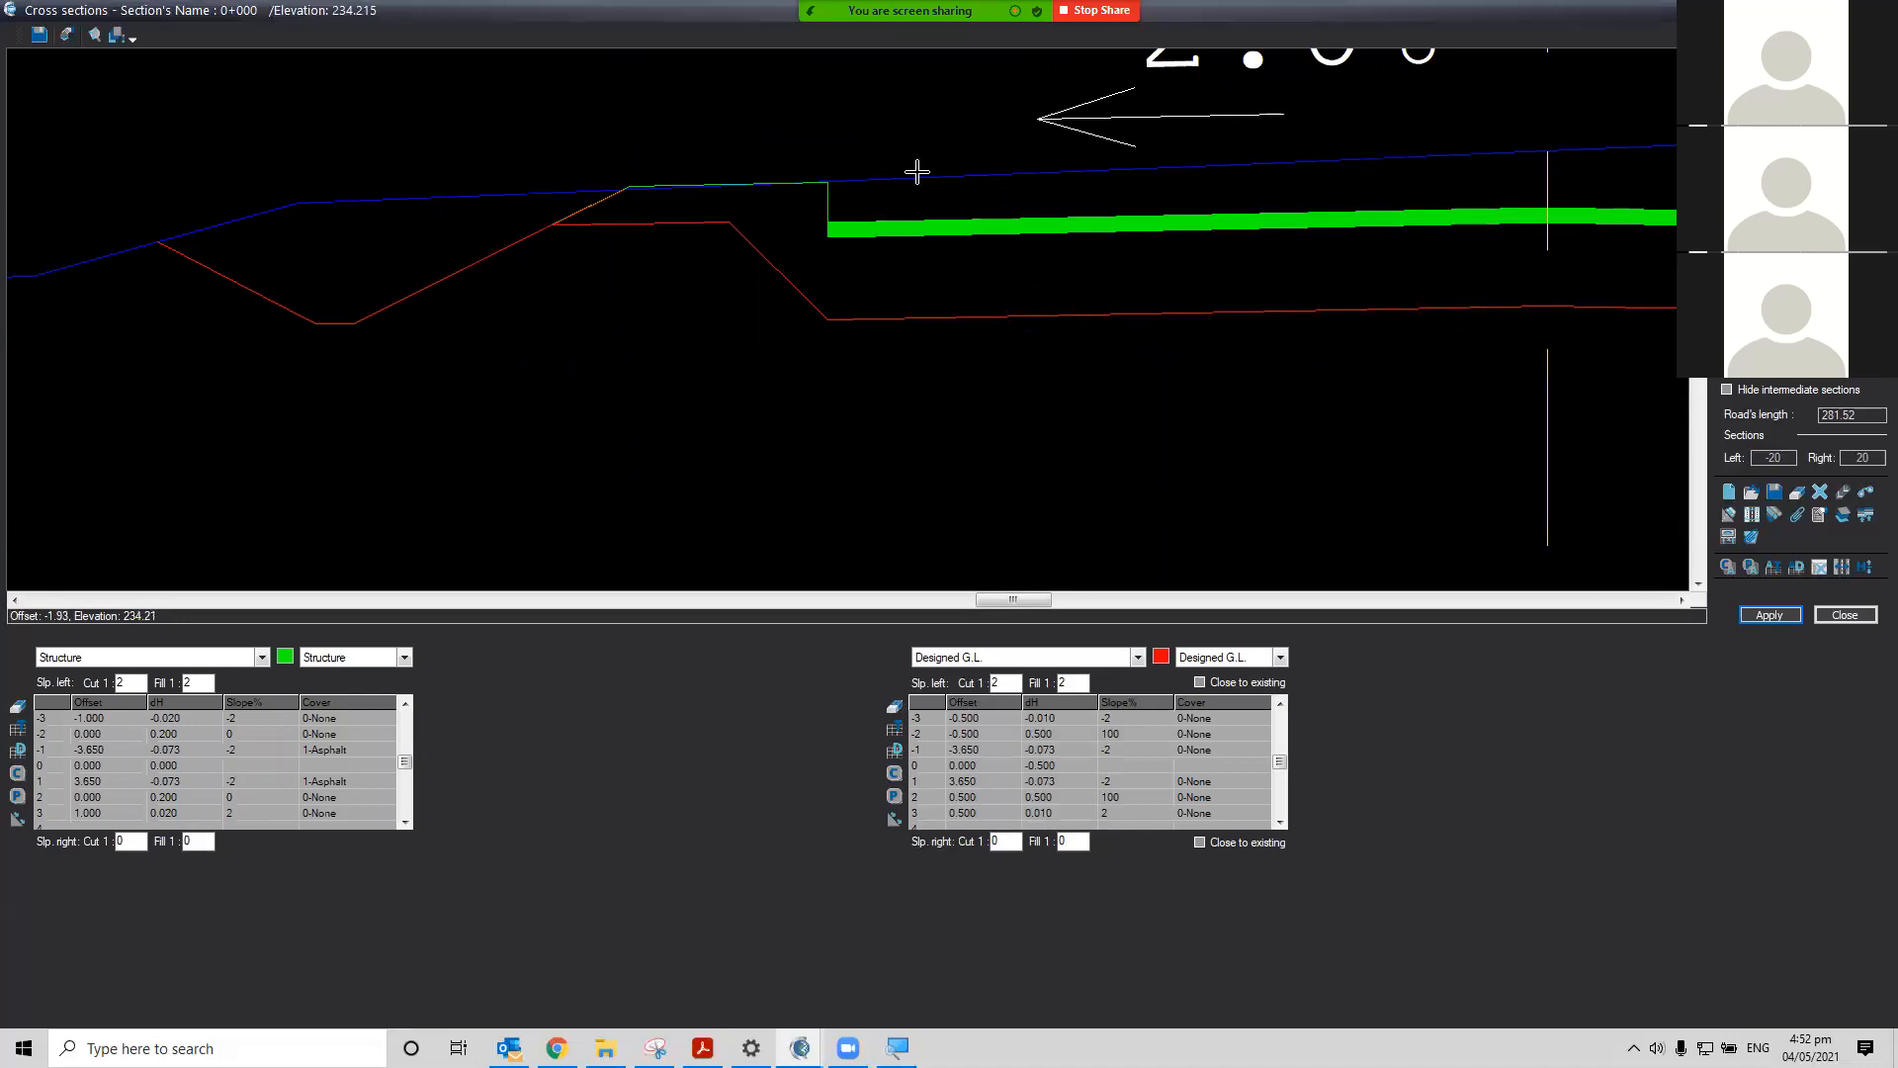
{"action": "left_click", "coordinate": [1699, 583]}
{"action": "left_click", "coordinate": [1699, 583]}
{"action": "left_click", "coordinate": [1699, 583]}
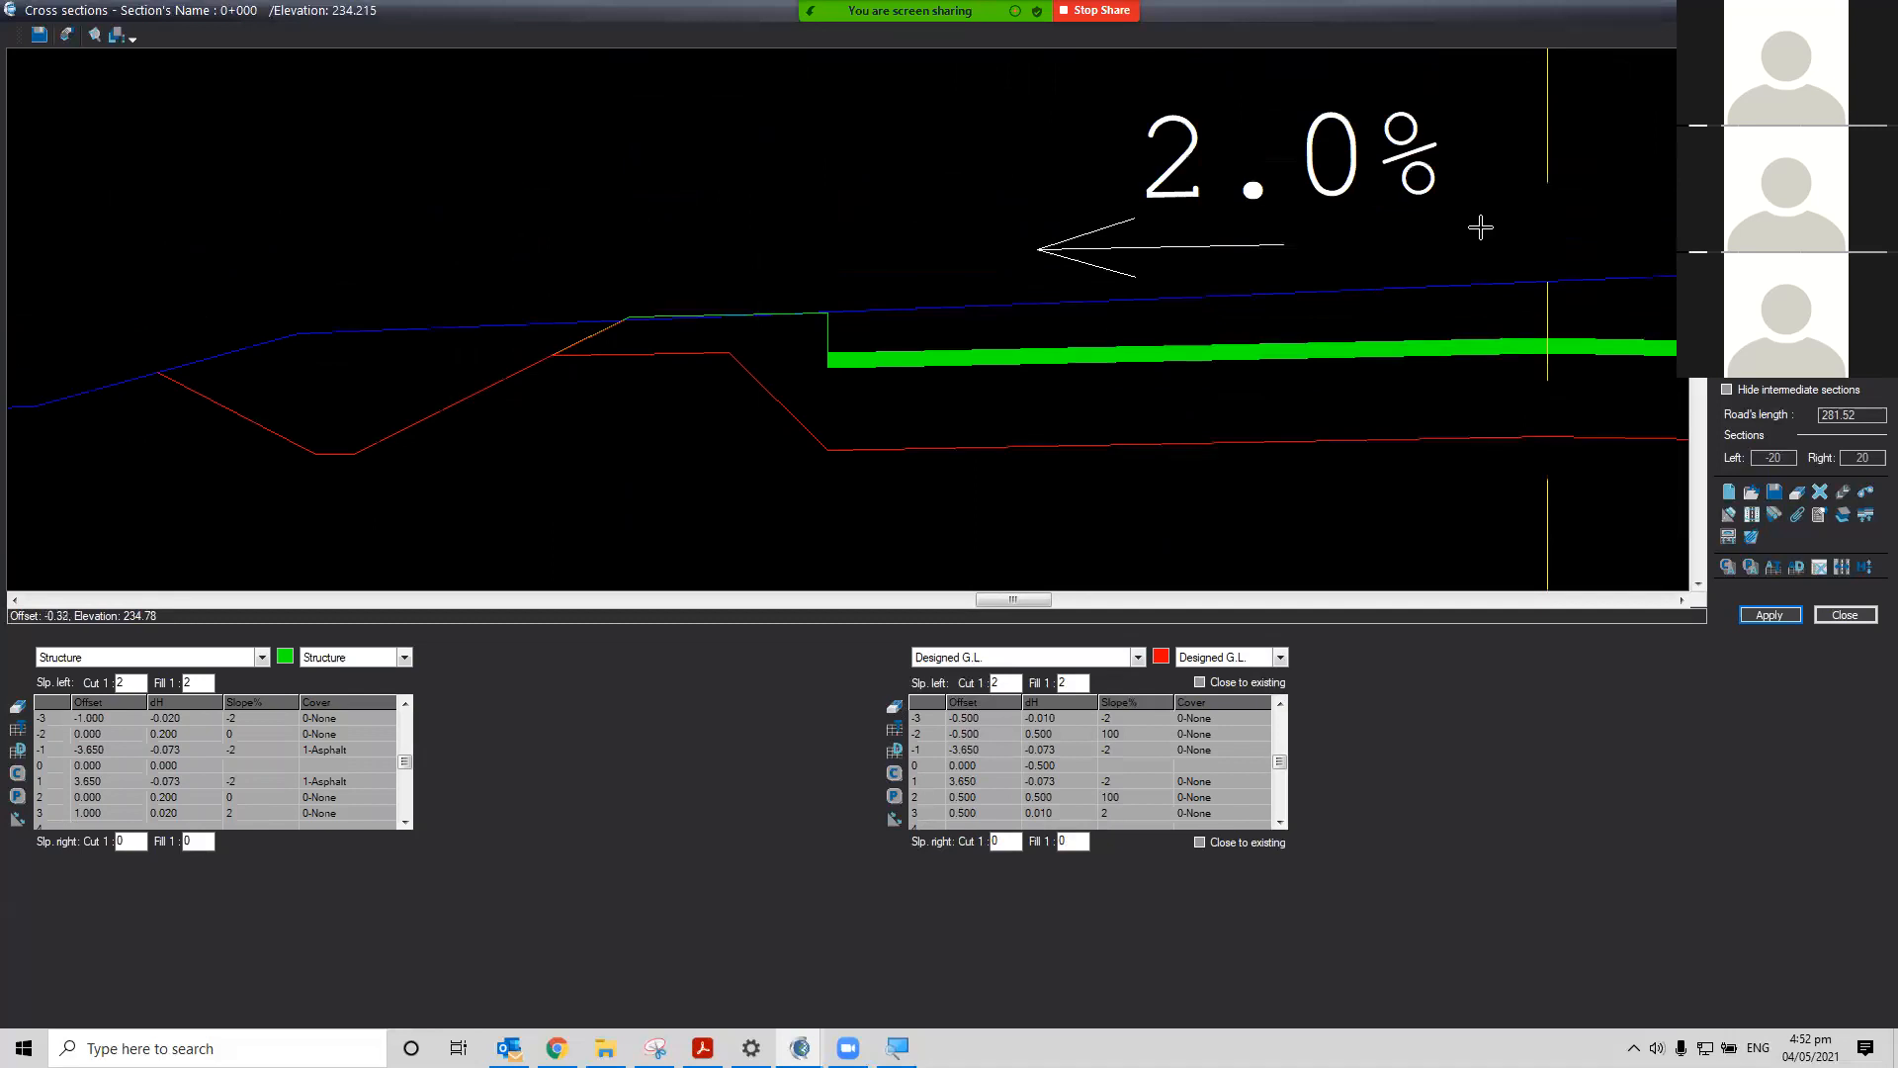
{"action": "scroll", "coordinate": [1481, 226], "scroll_direction": "down", "scroll_amount": 1}
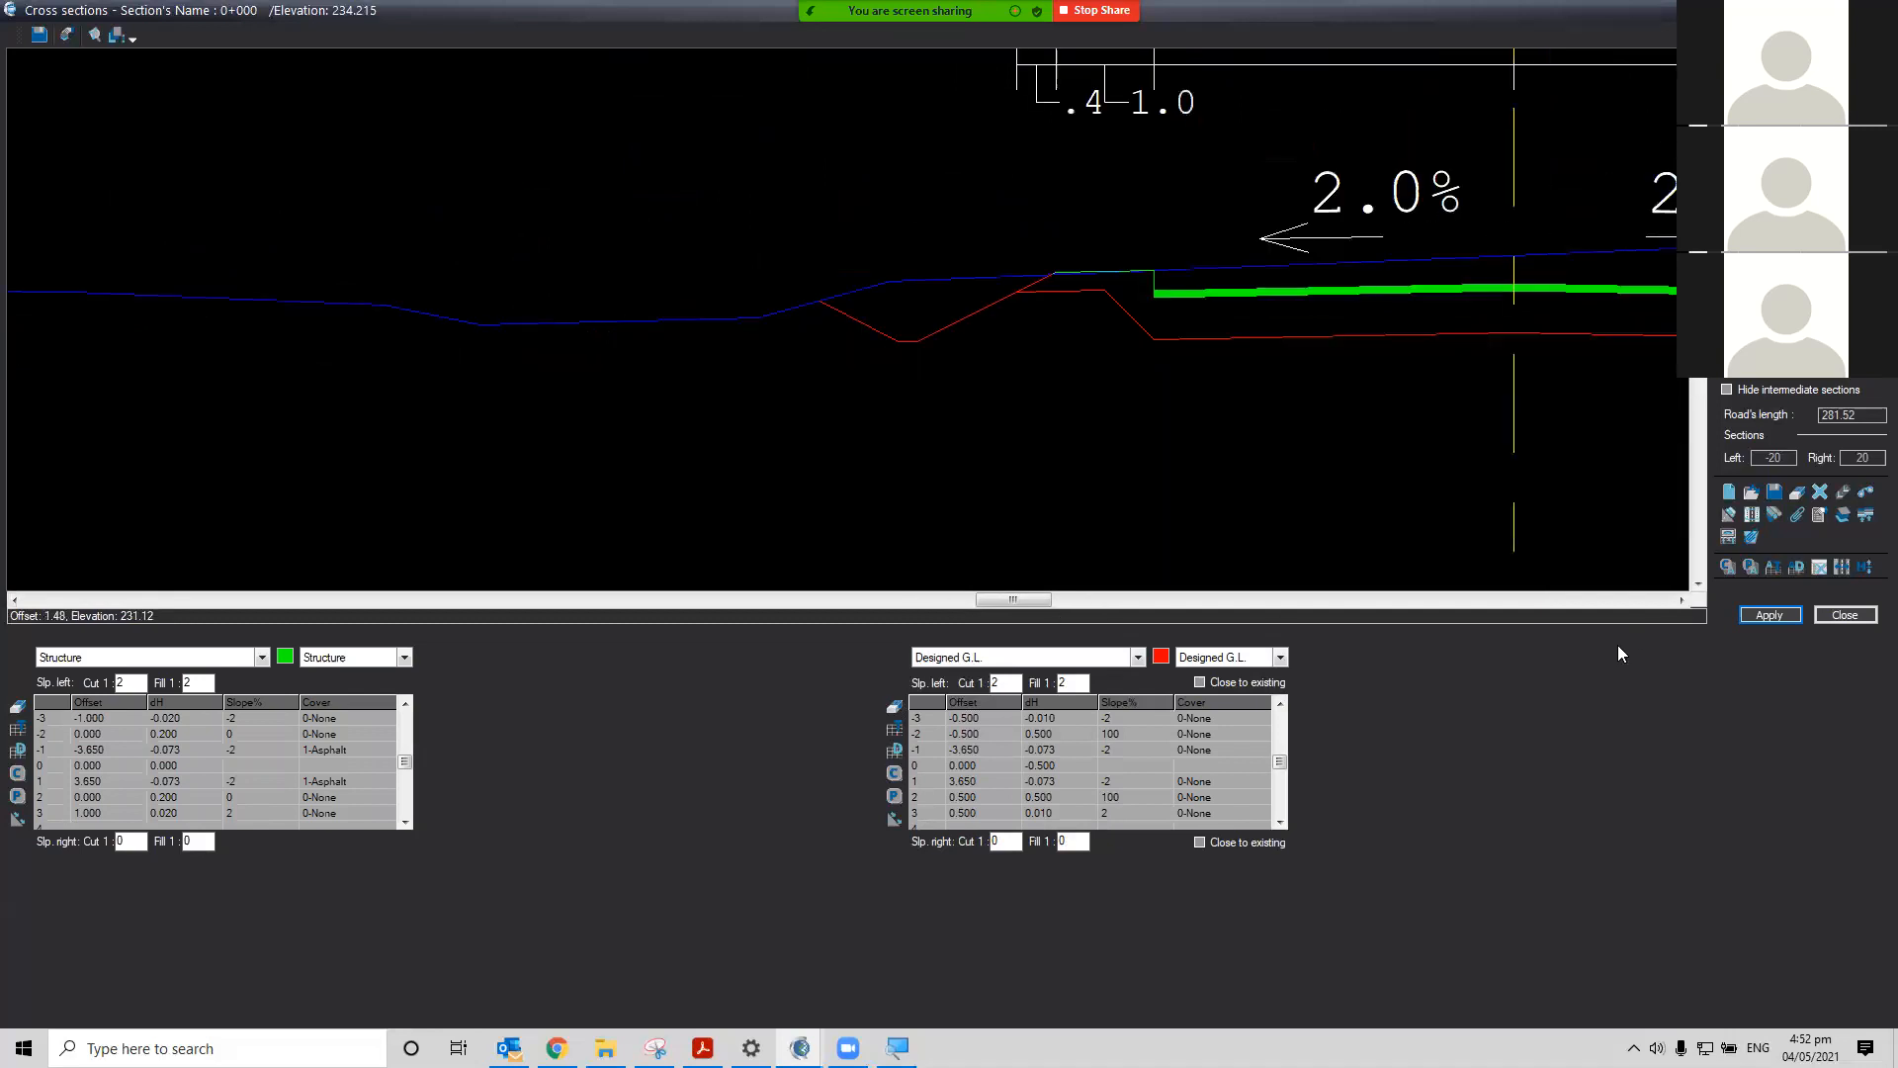
{"action": "left_click", "coordinate": [1682, 600]}
{"action": "left_click", "coordinate": [1682, 599]}
{"action": "left_click_drag", "start_coordinate": [1015, 599], "coordinate": [1092, 599]}
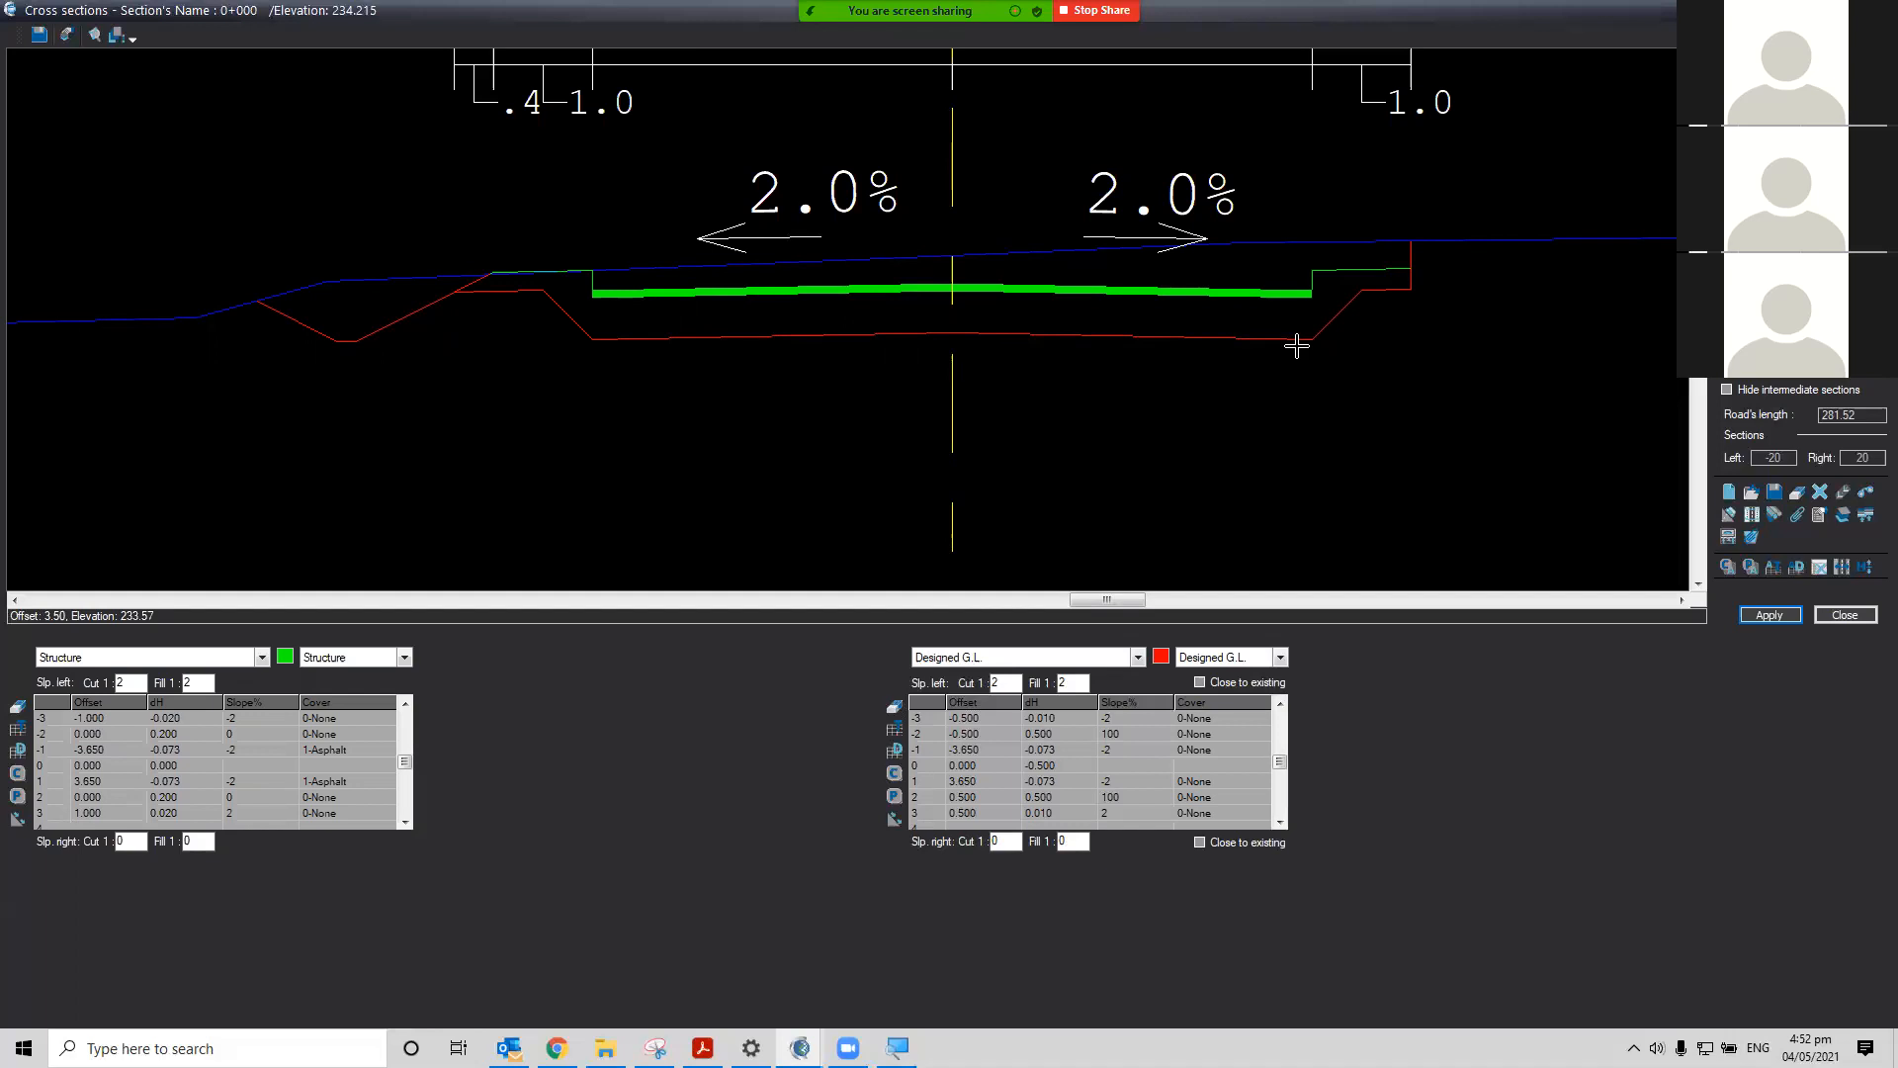
{"action": "left_click", "coordinate": [1306, 294]}
Apply and step between section 0+000 and the next section to compare them
{"action": "left_click", "coordinate": [1769, 615]}
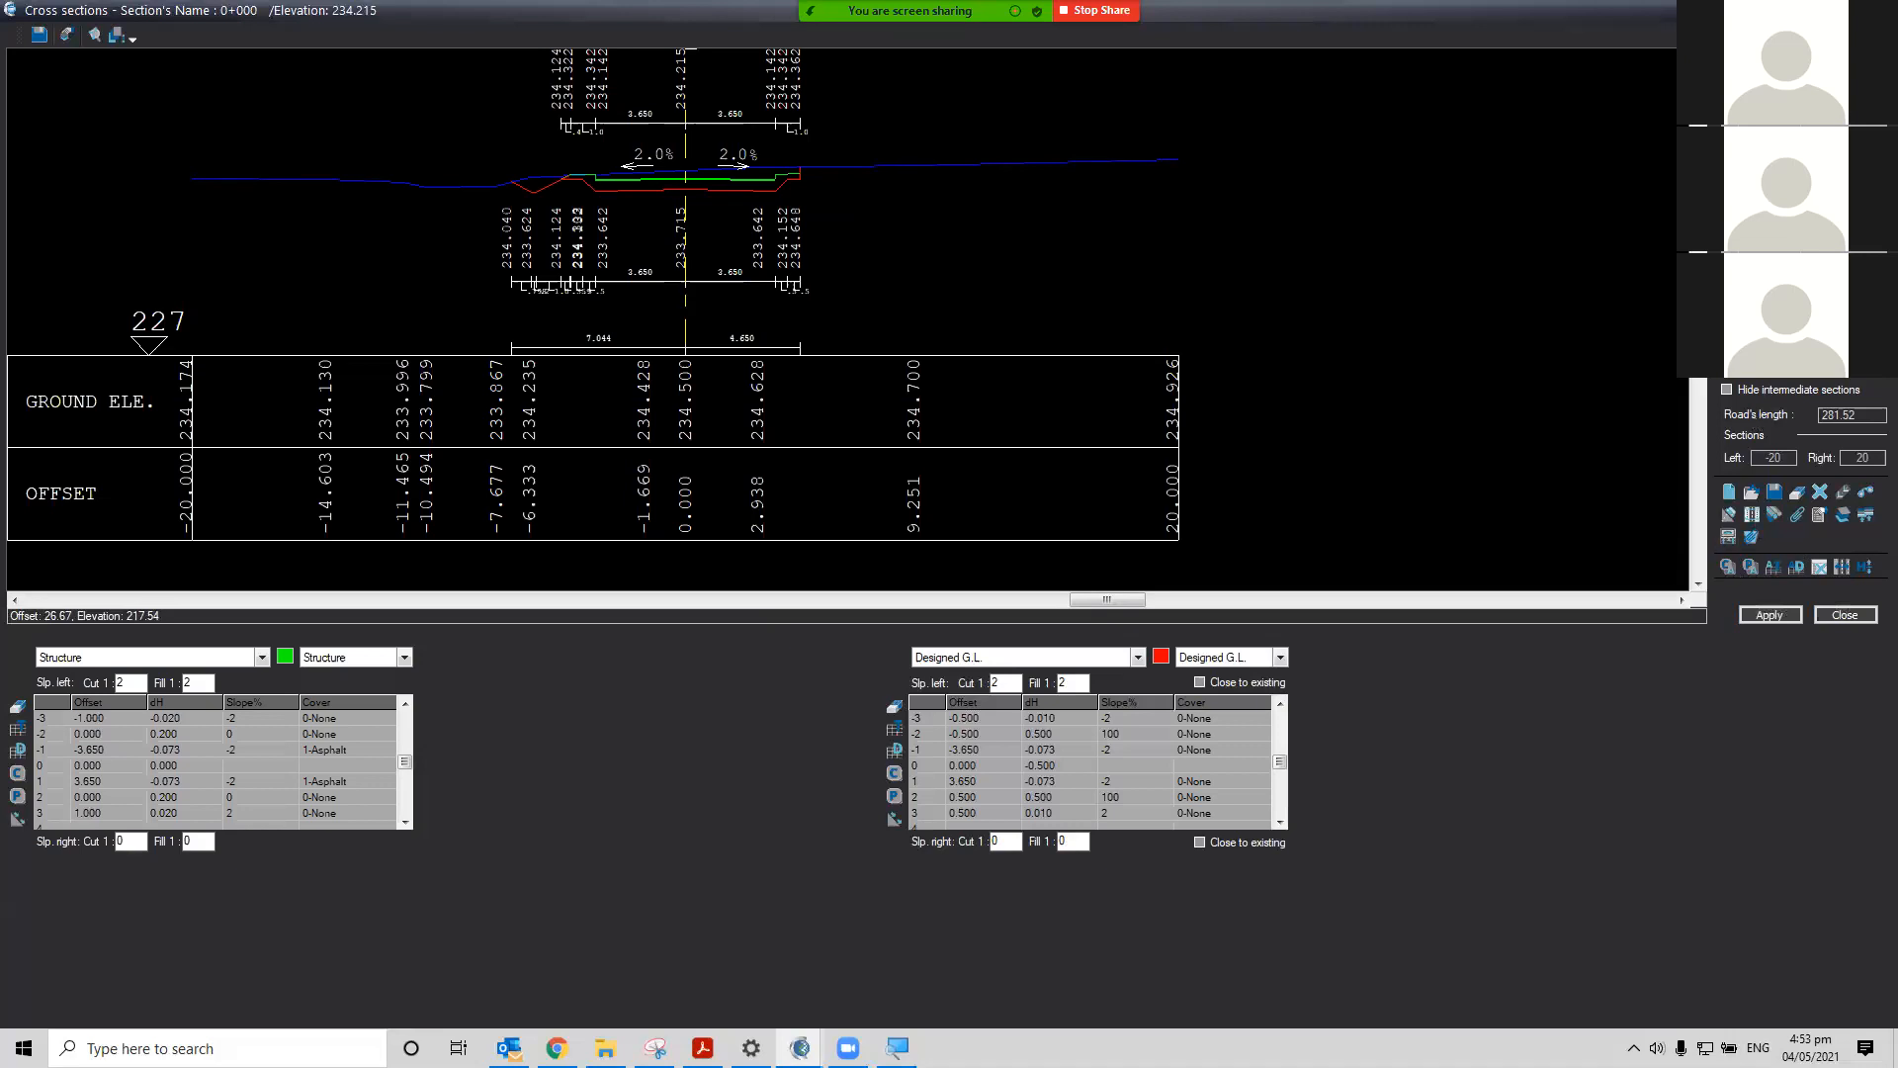
{"action": "key", "text": "Down"}
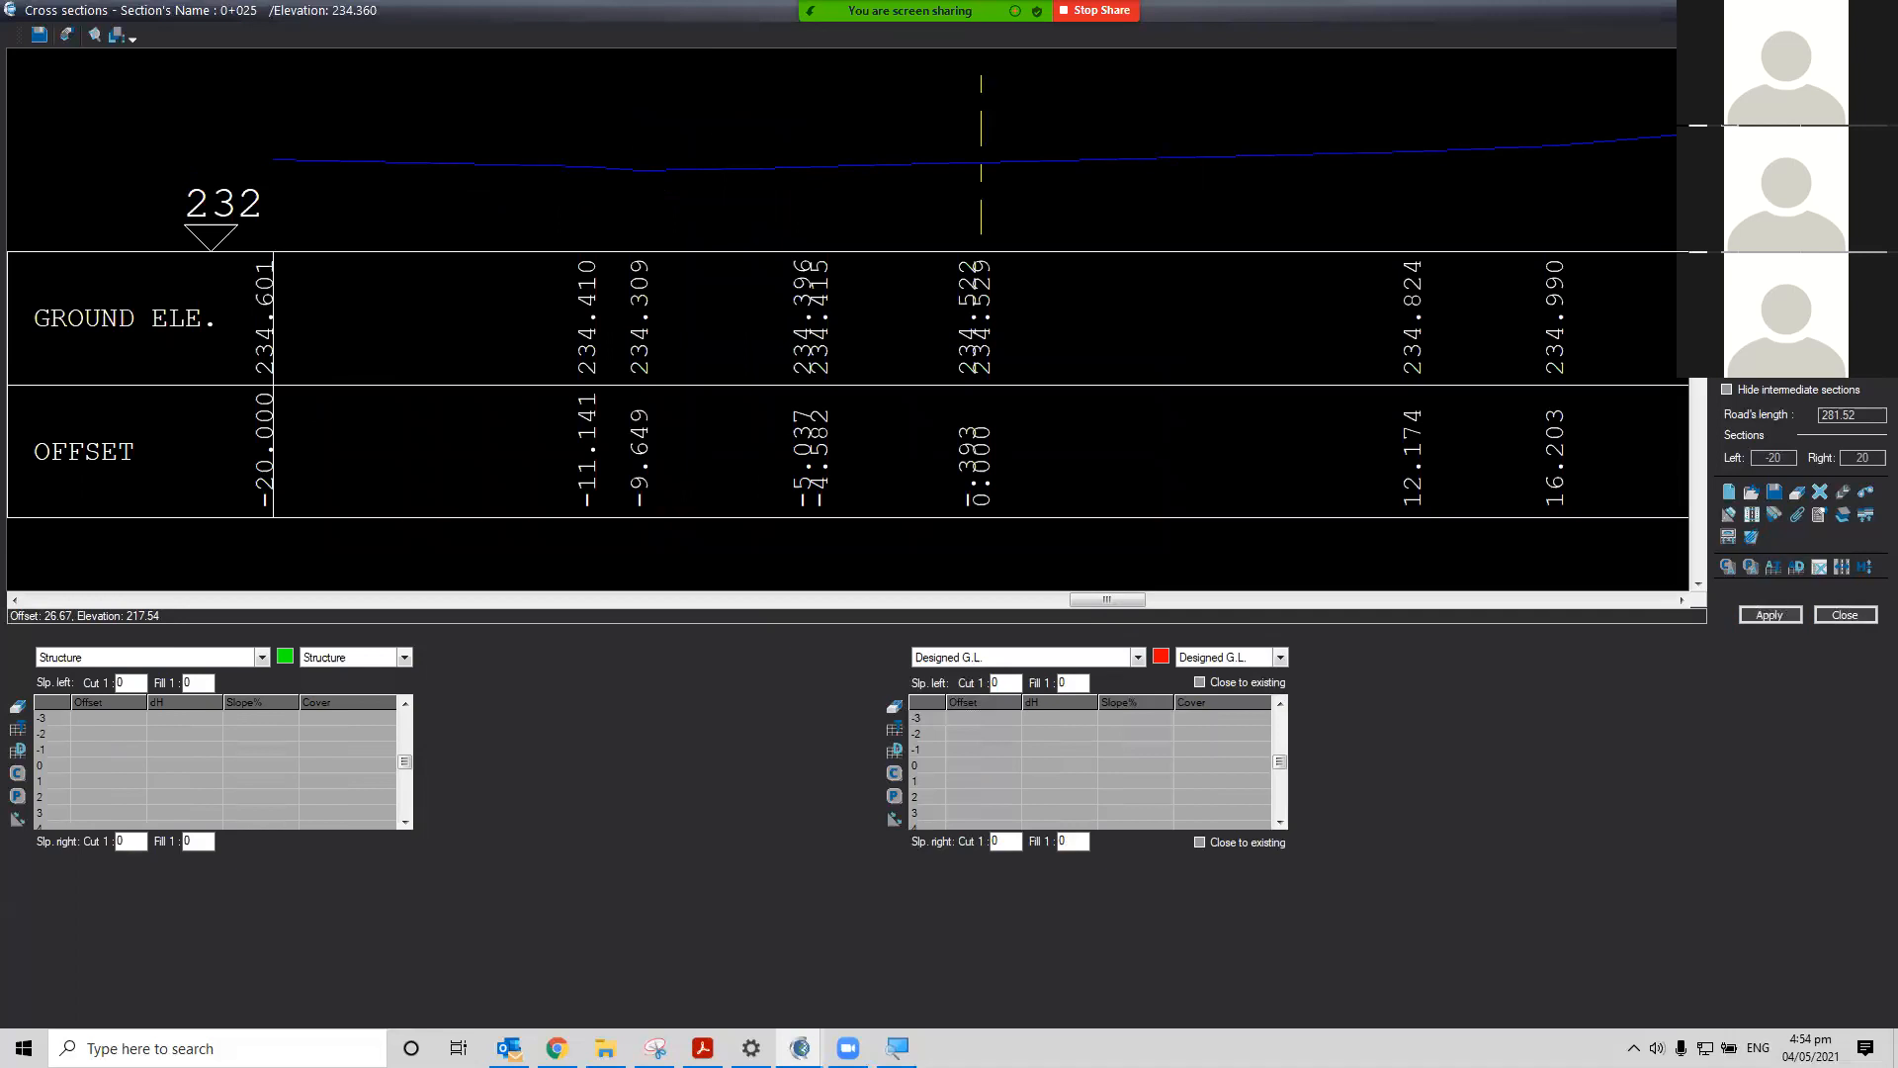
{"action": "key", "text": "Up"}
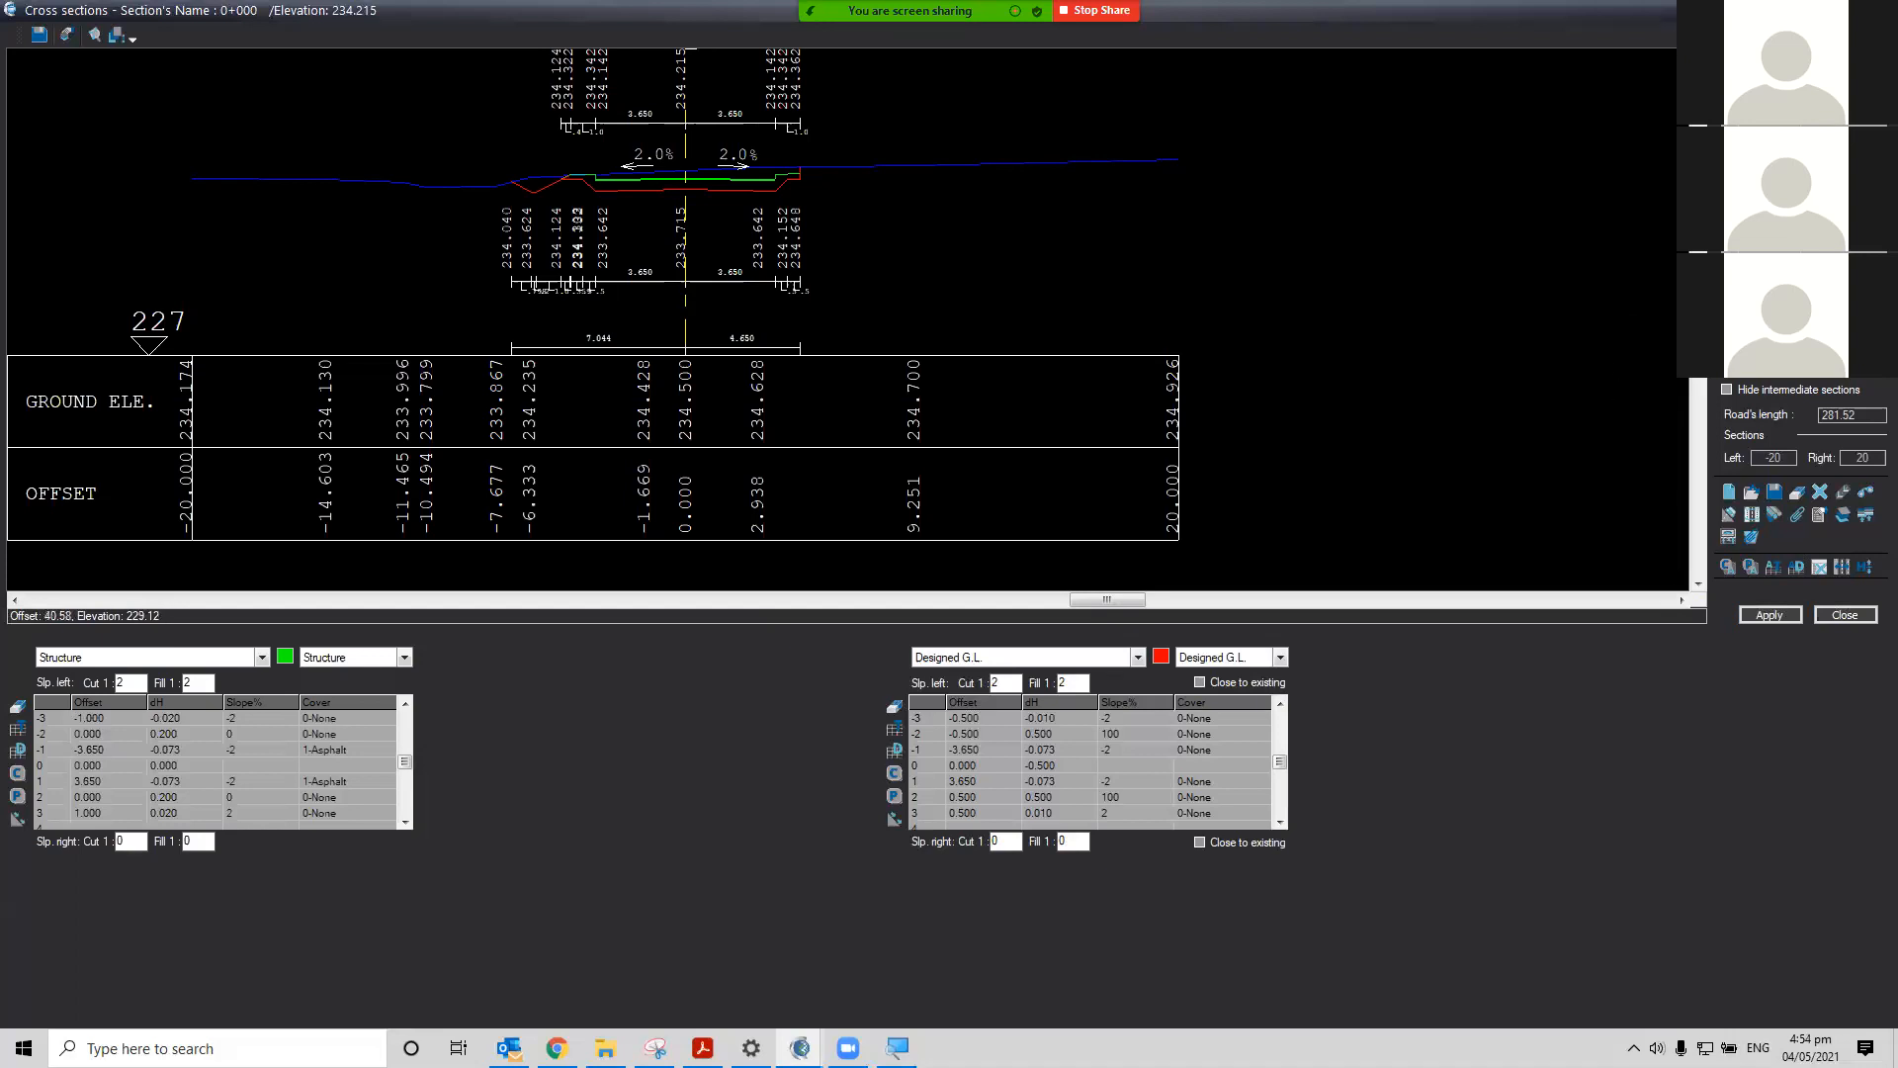
{"action": "key", "text": "Down"}
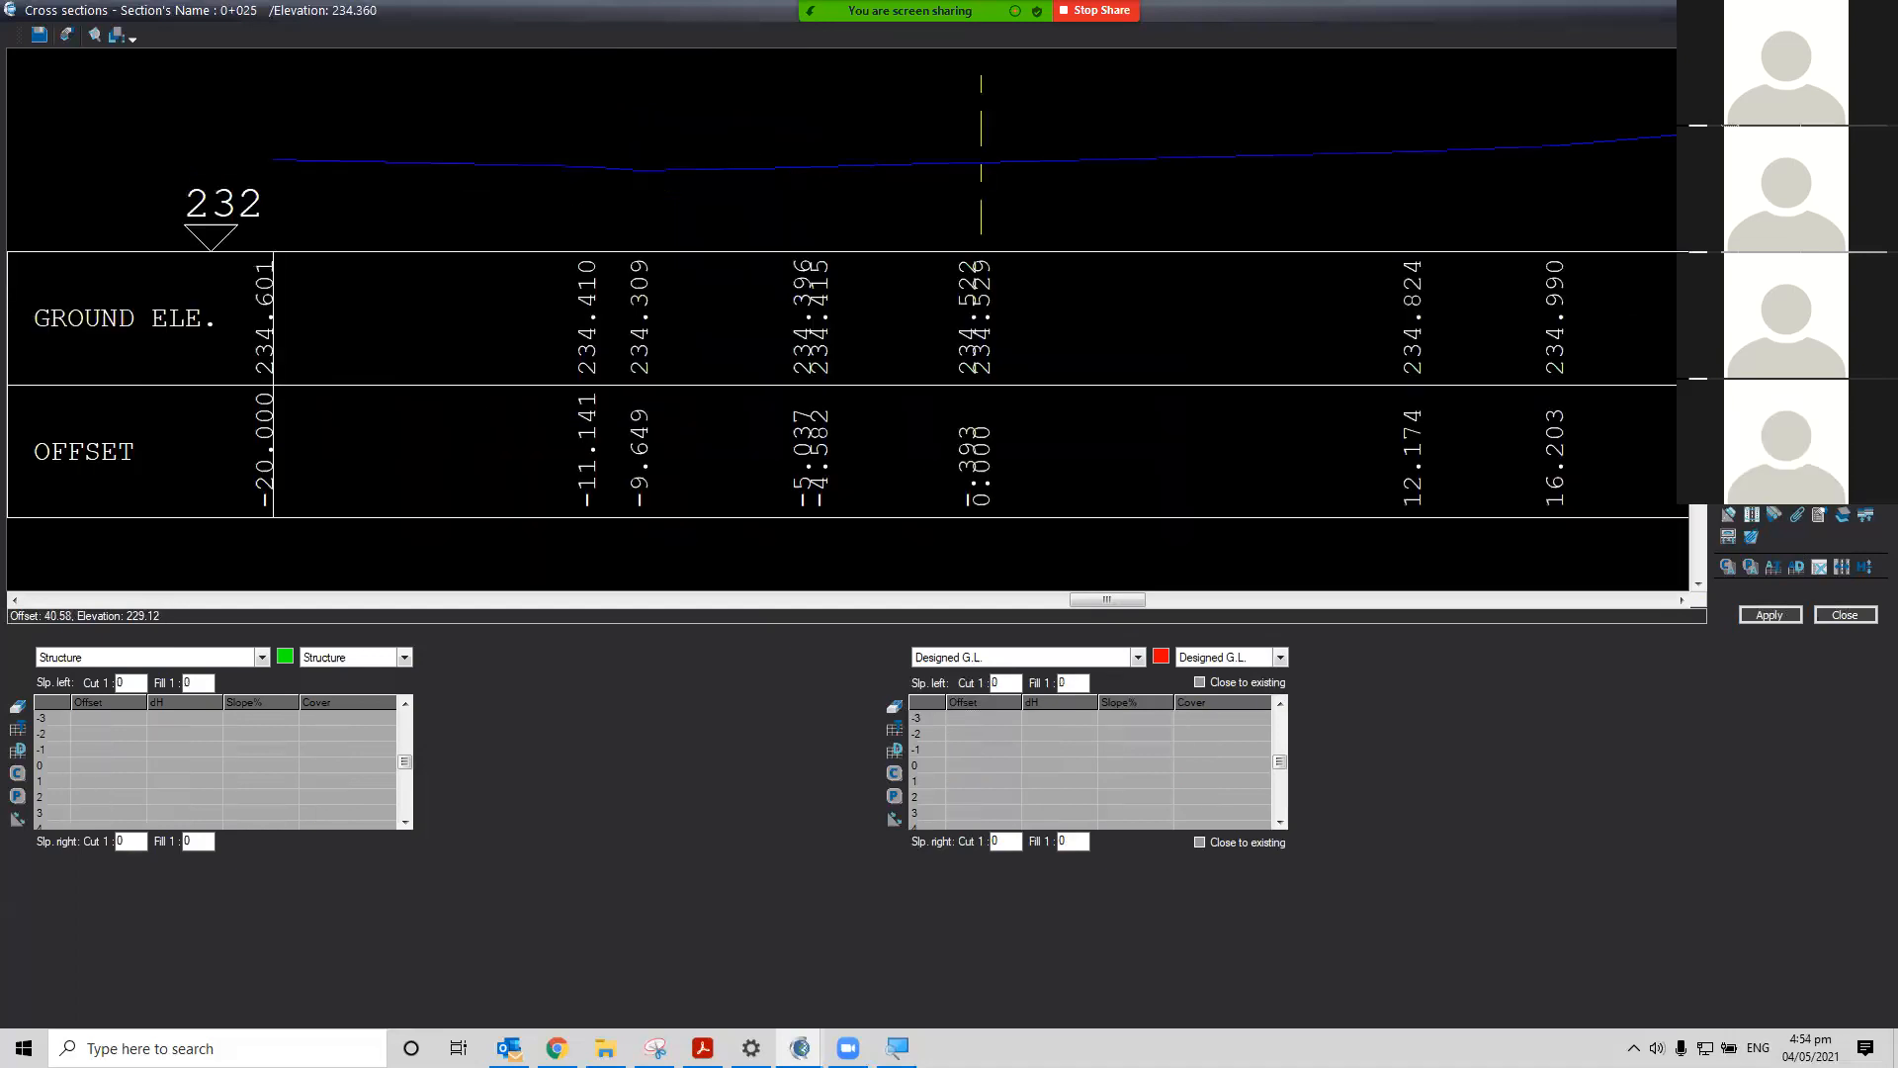
{"action": "key", "text": "Up"}
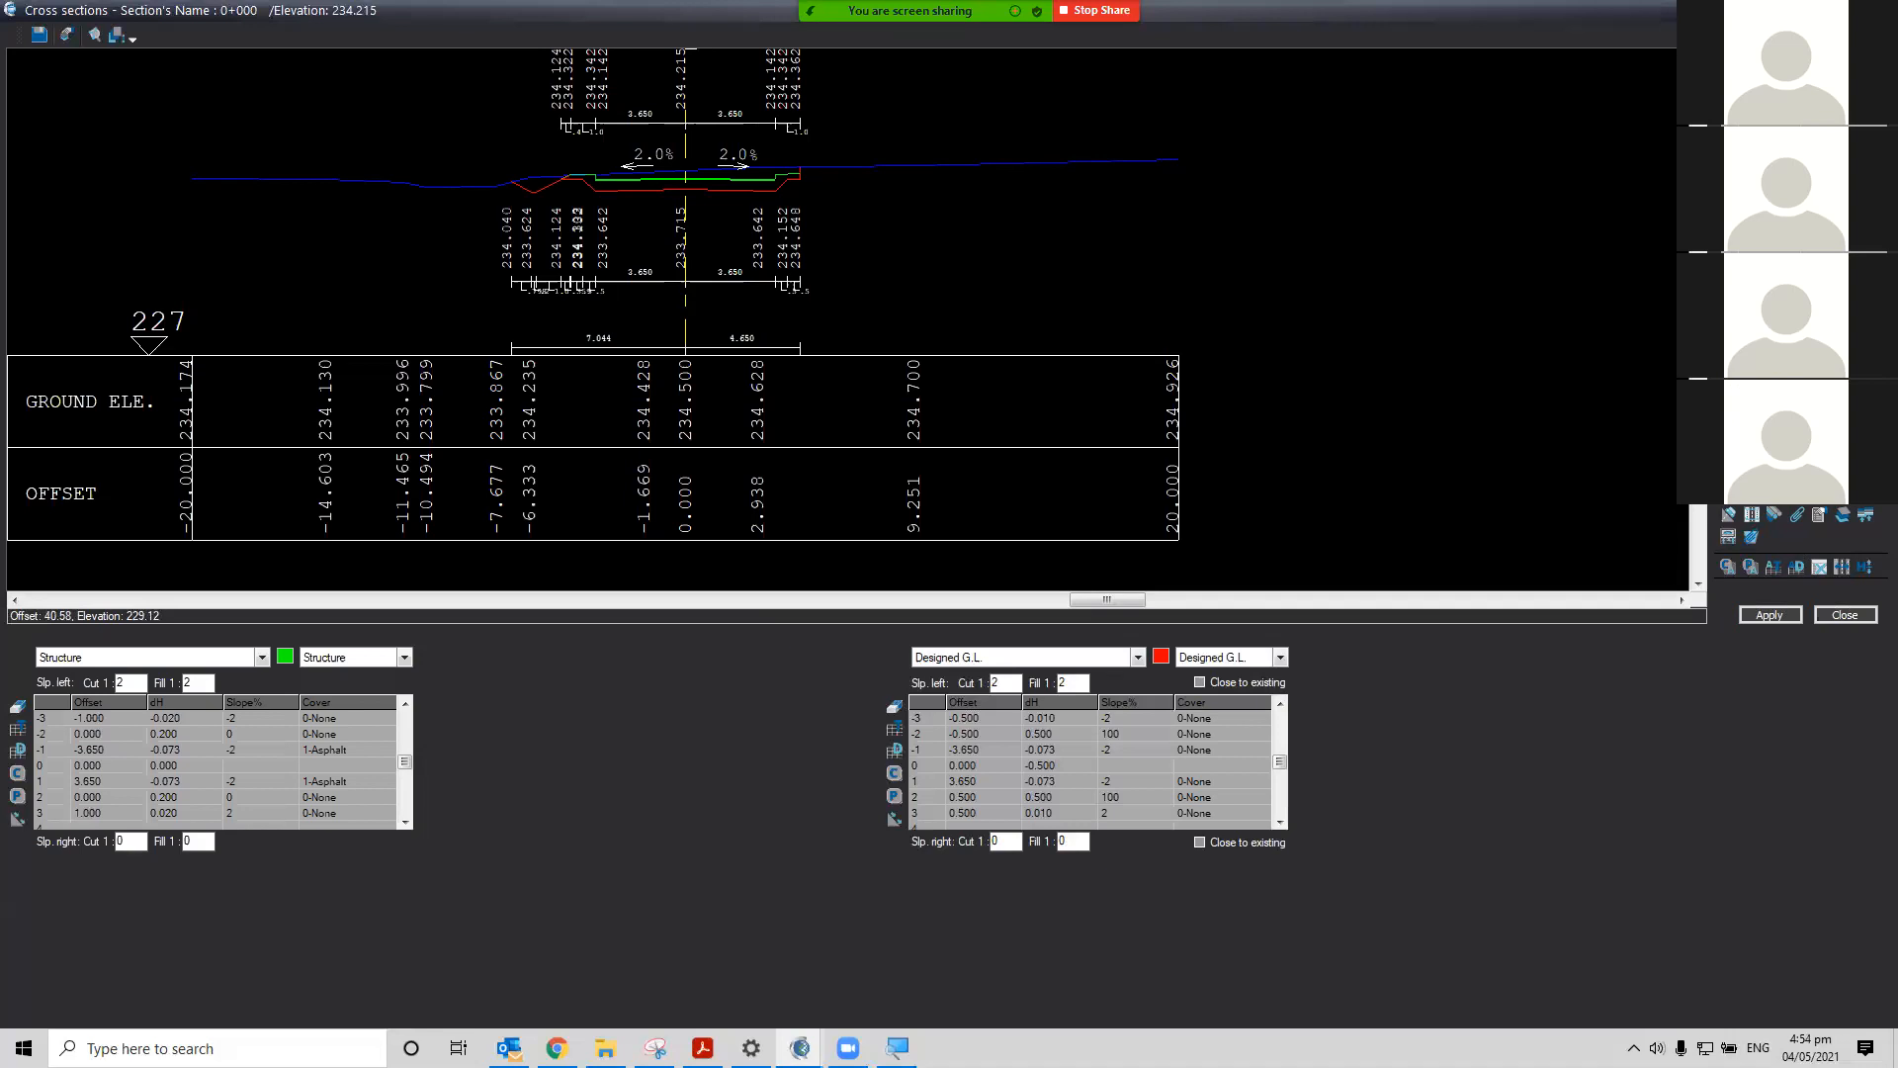
Go to the last section 0+281 and paste the copied template from the clipboard
{"action": "key", "text": "Page_Up"}
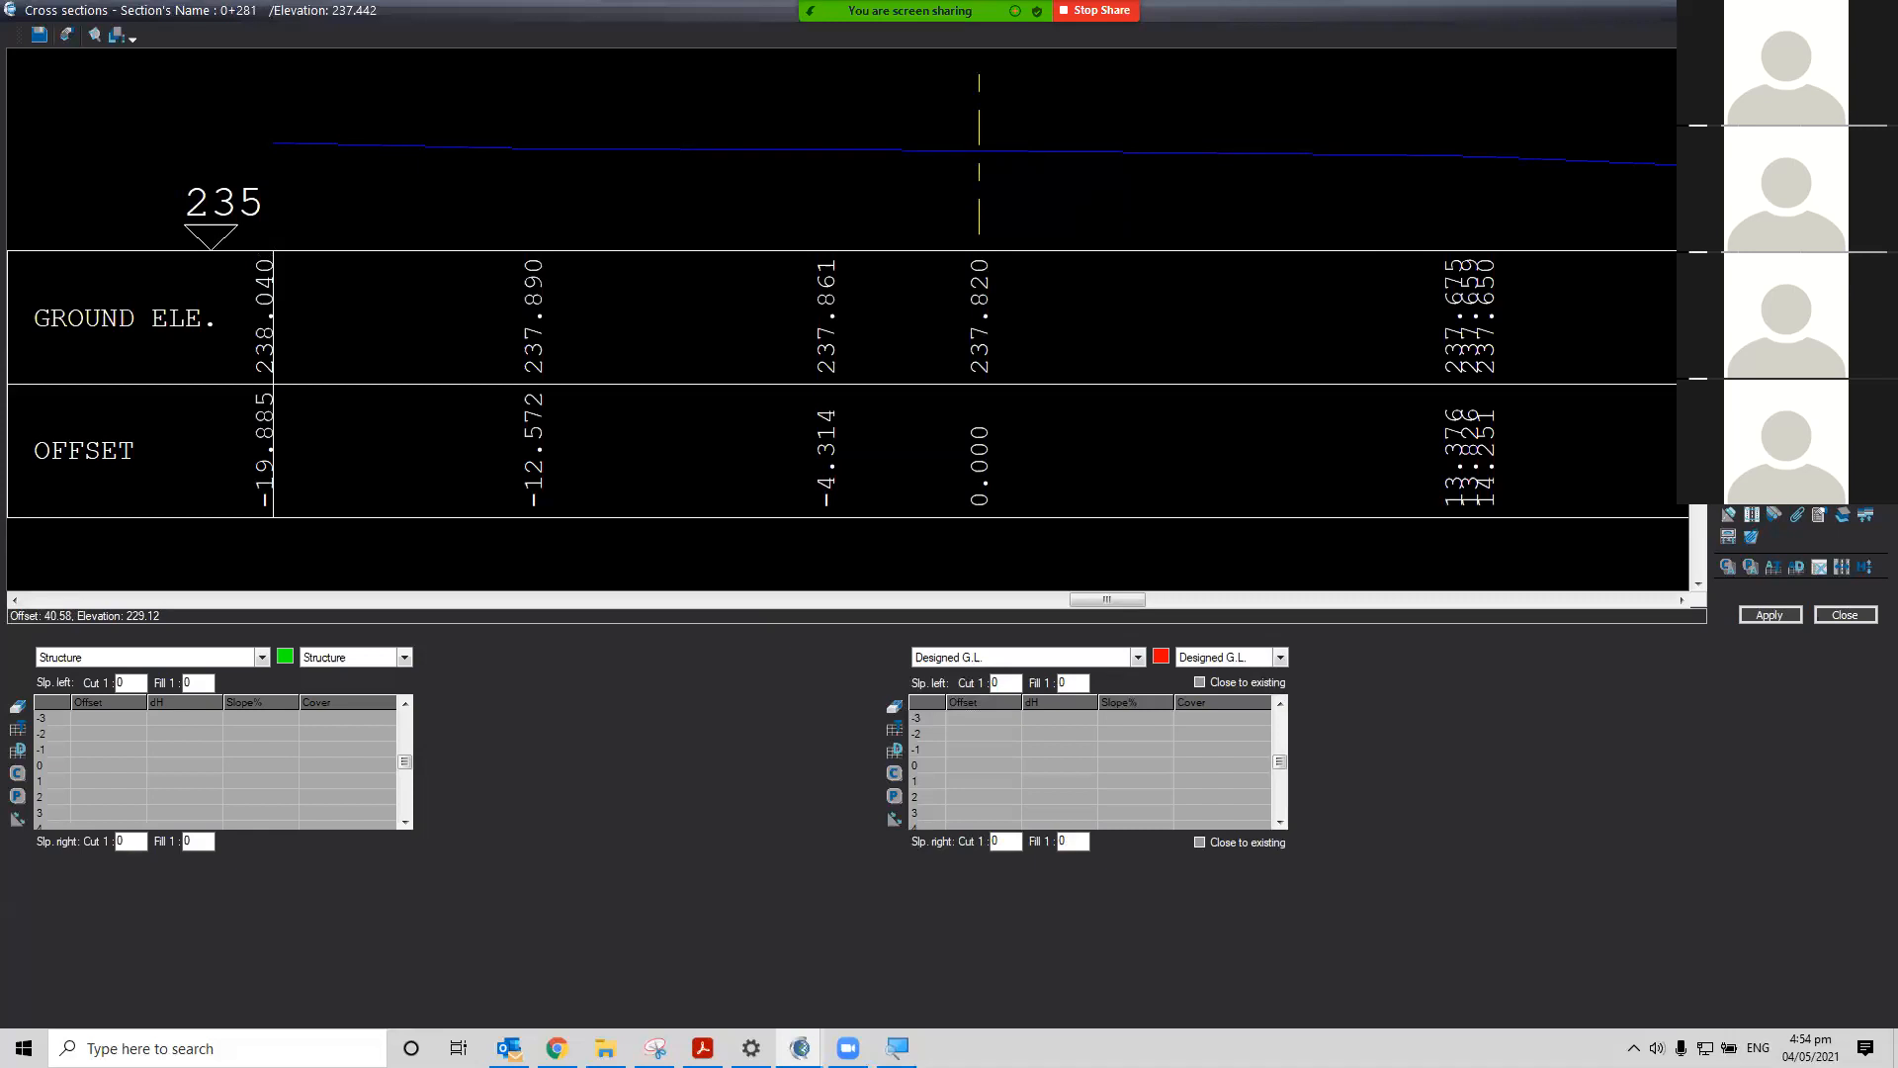
{"action": "left_click", "coordinate": [1750, 574]}
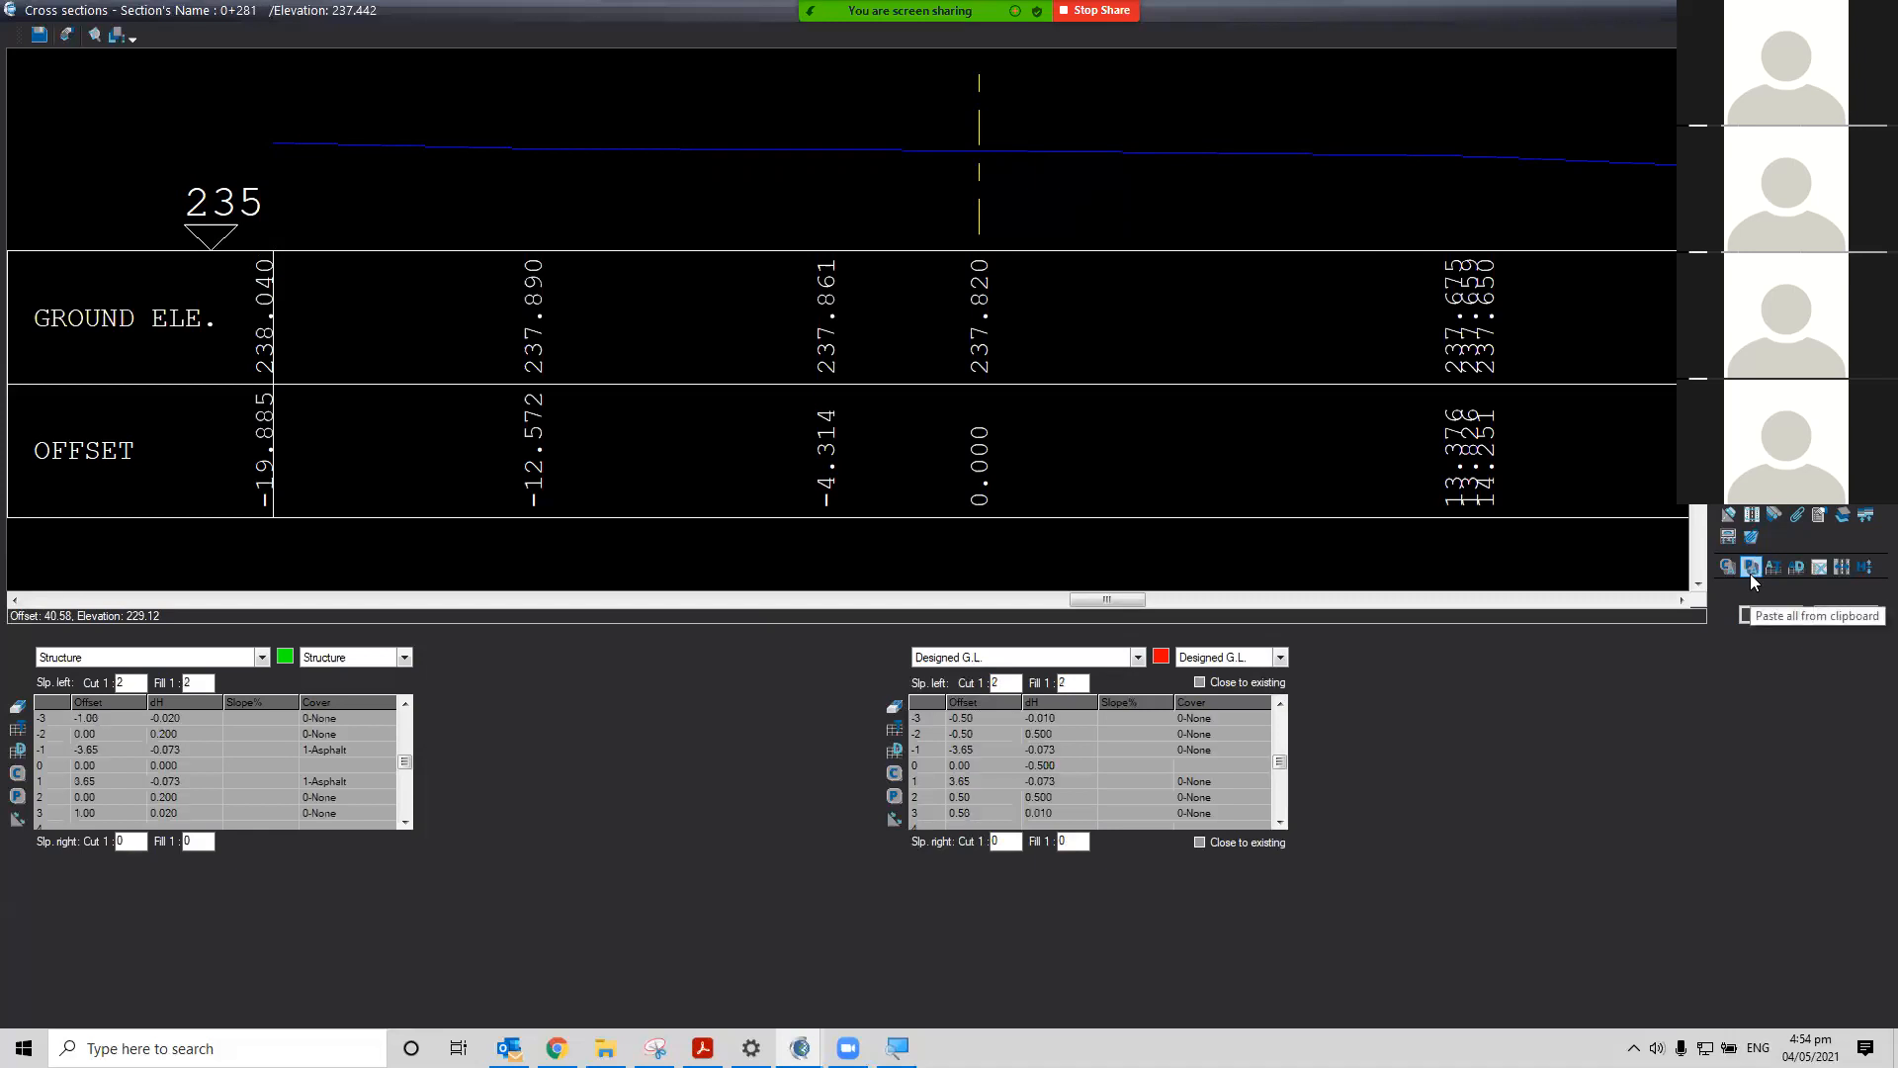
{"action": "left_click", "coordinate": [1758, 617]}
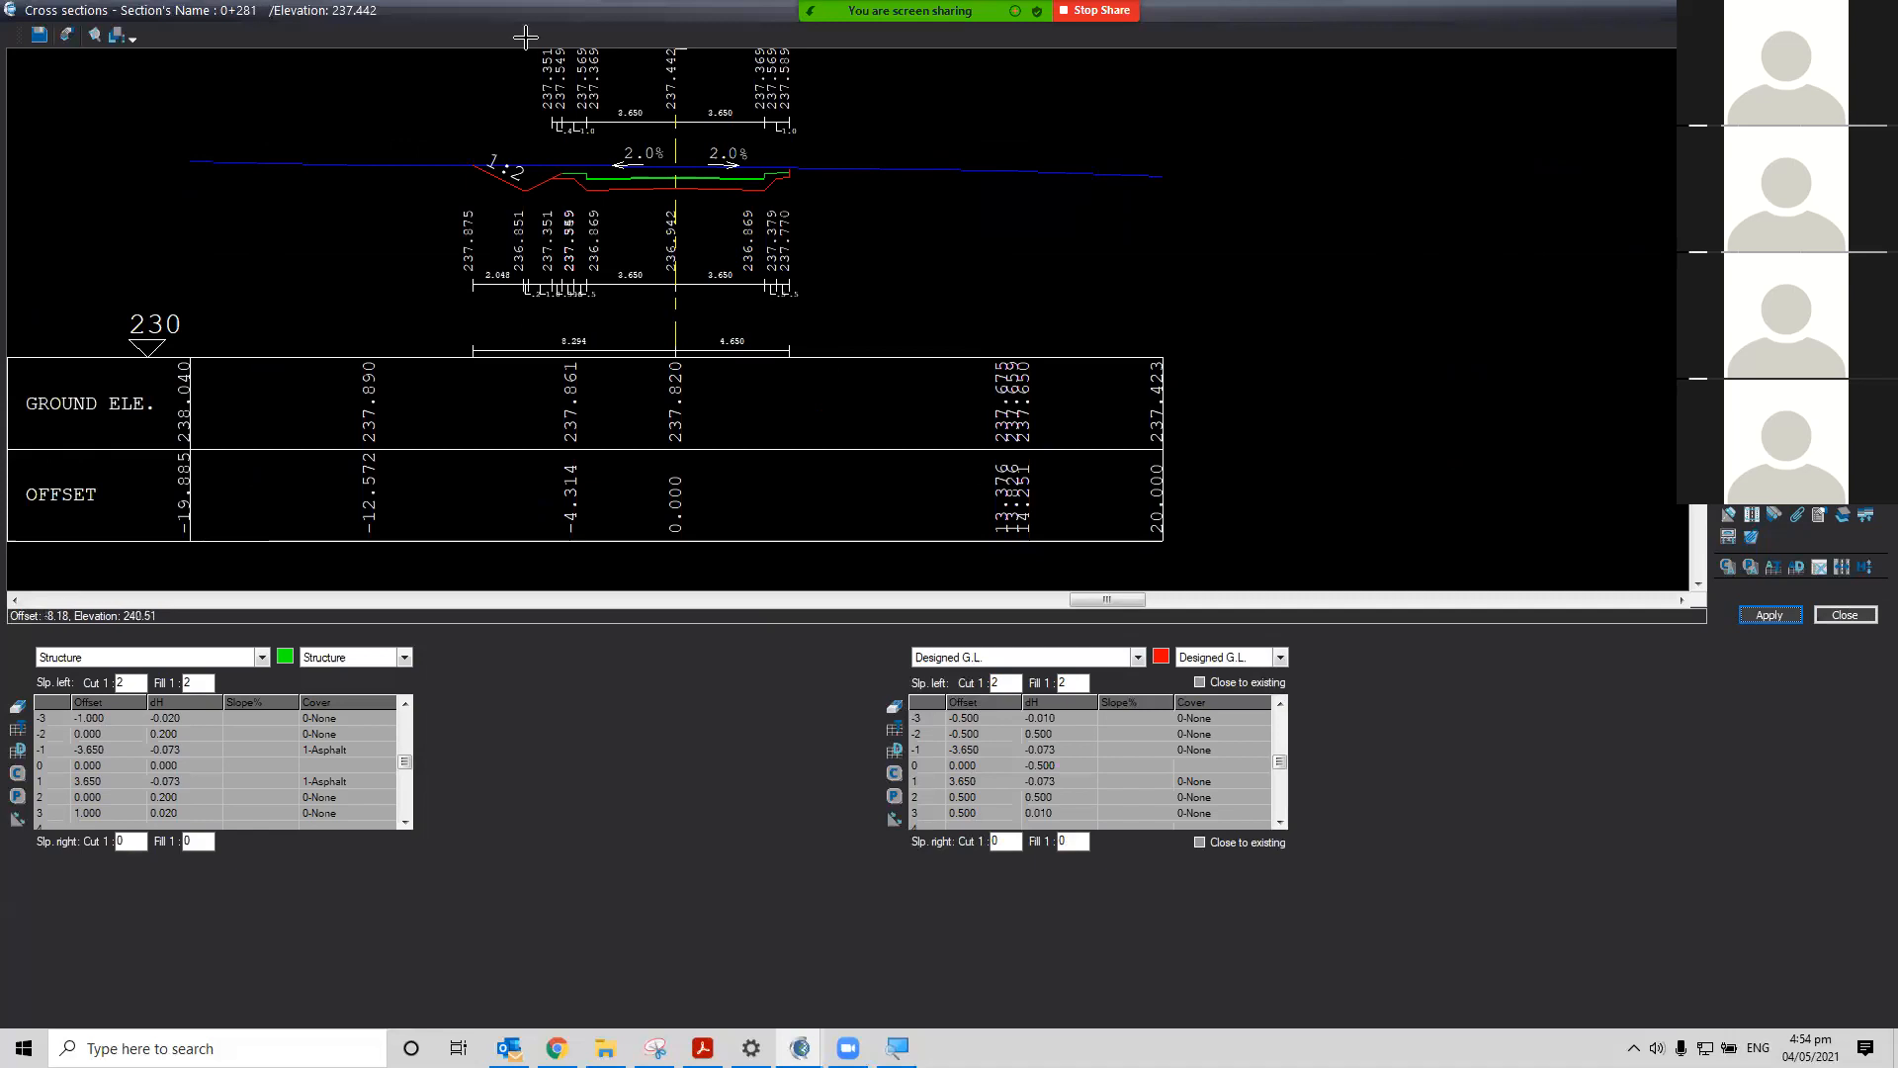
Interpolate the empty sections using the All Design table
{"action": "scroll", "coordinate": [544, 169], "scroll_direction": "up", "scroll_amount": 2}
{"action": "scroll", "coordinate": [545, 170], "scroll_direction": "up", "scroll_amount": 2}
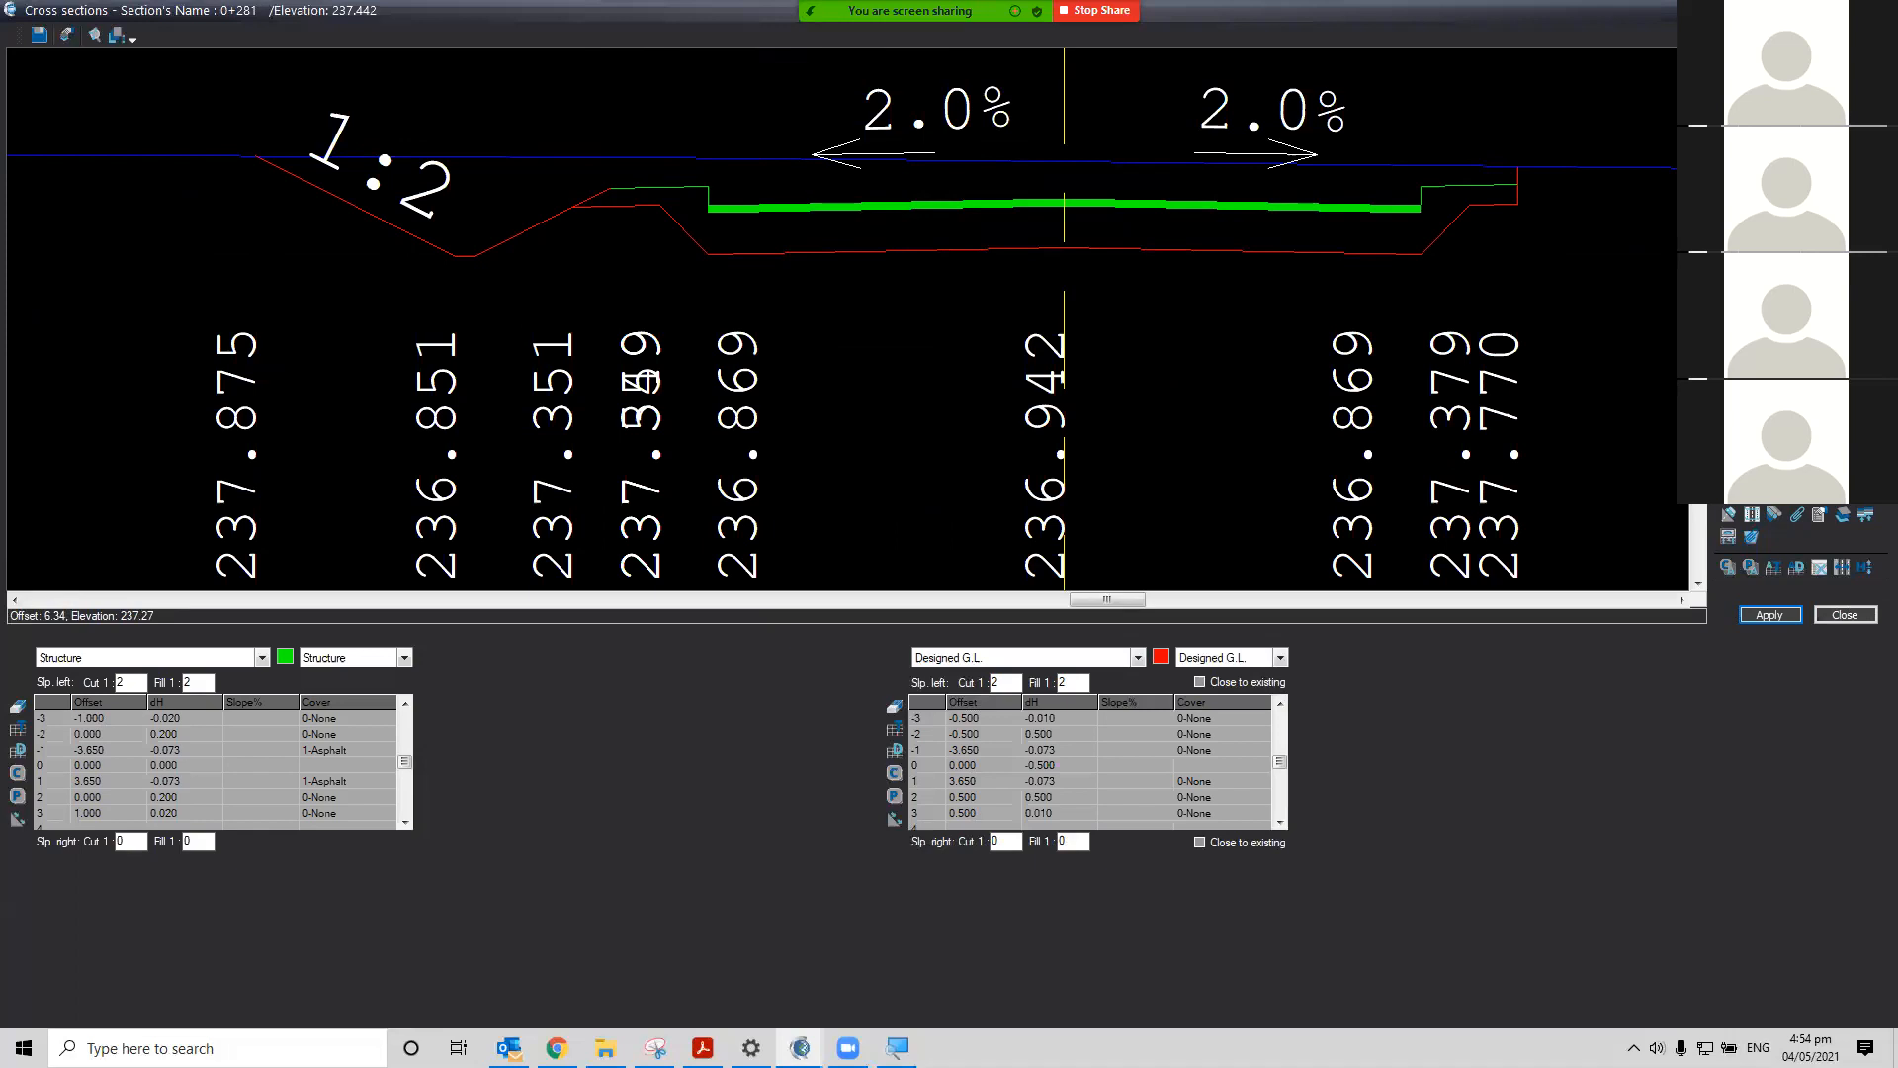
{"action": "key", "text": "Page_Up"}
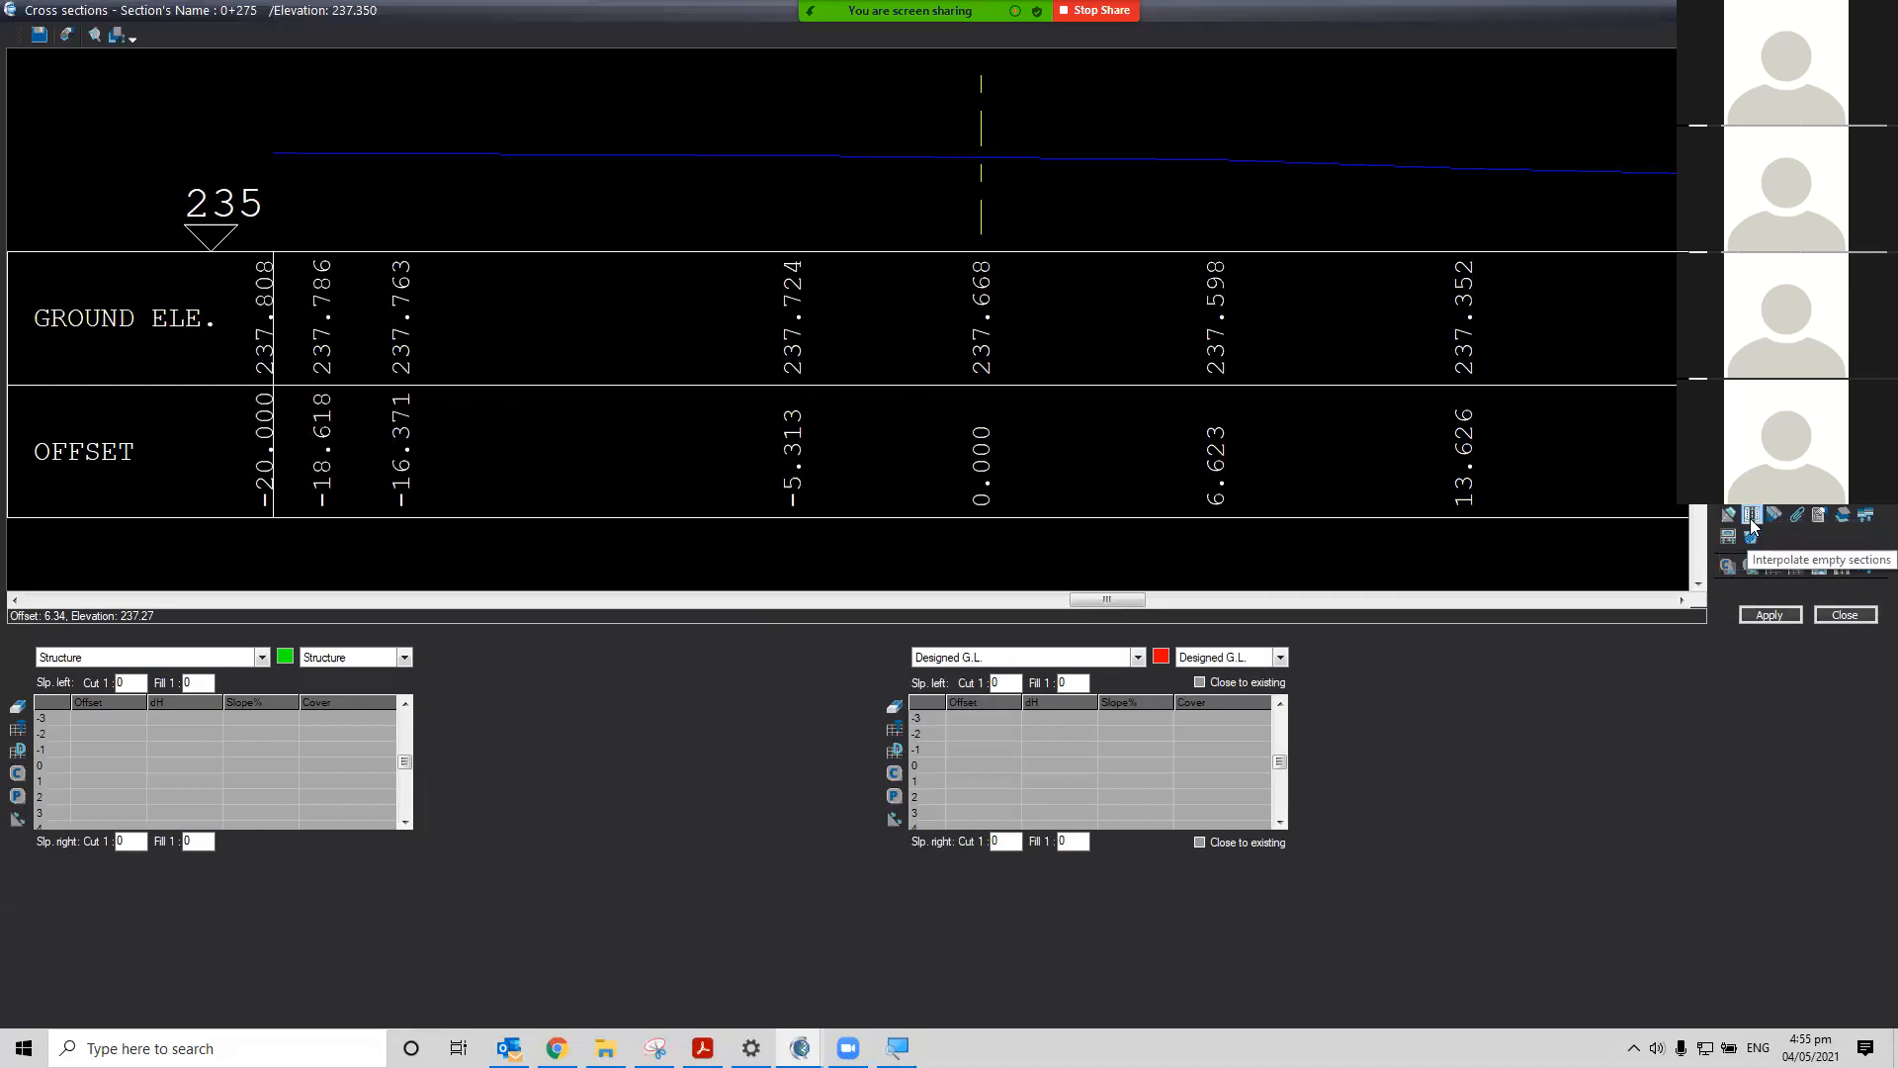
{"action": "left_click", "coordinate": [1753, 525]}
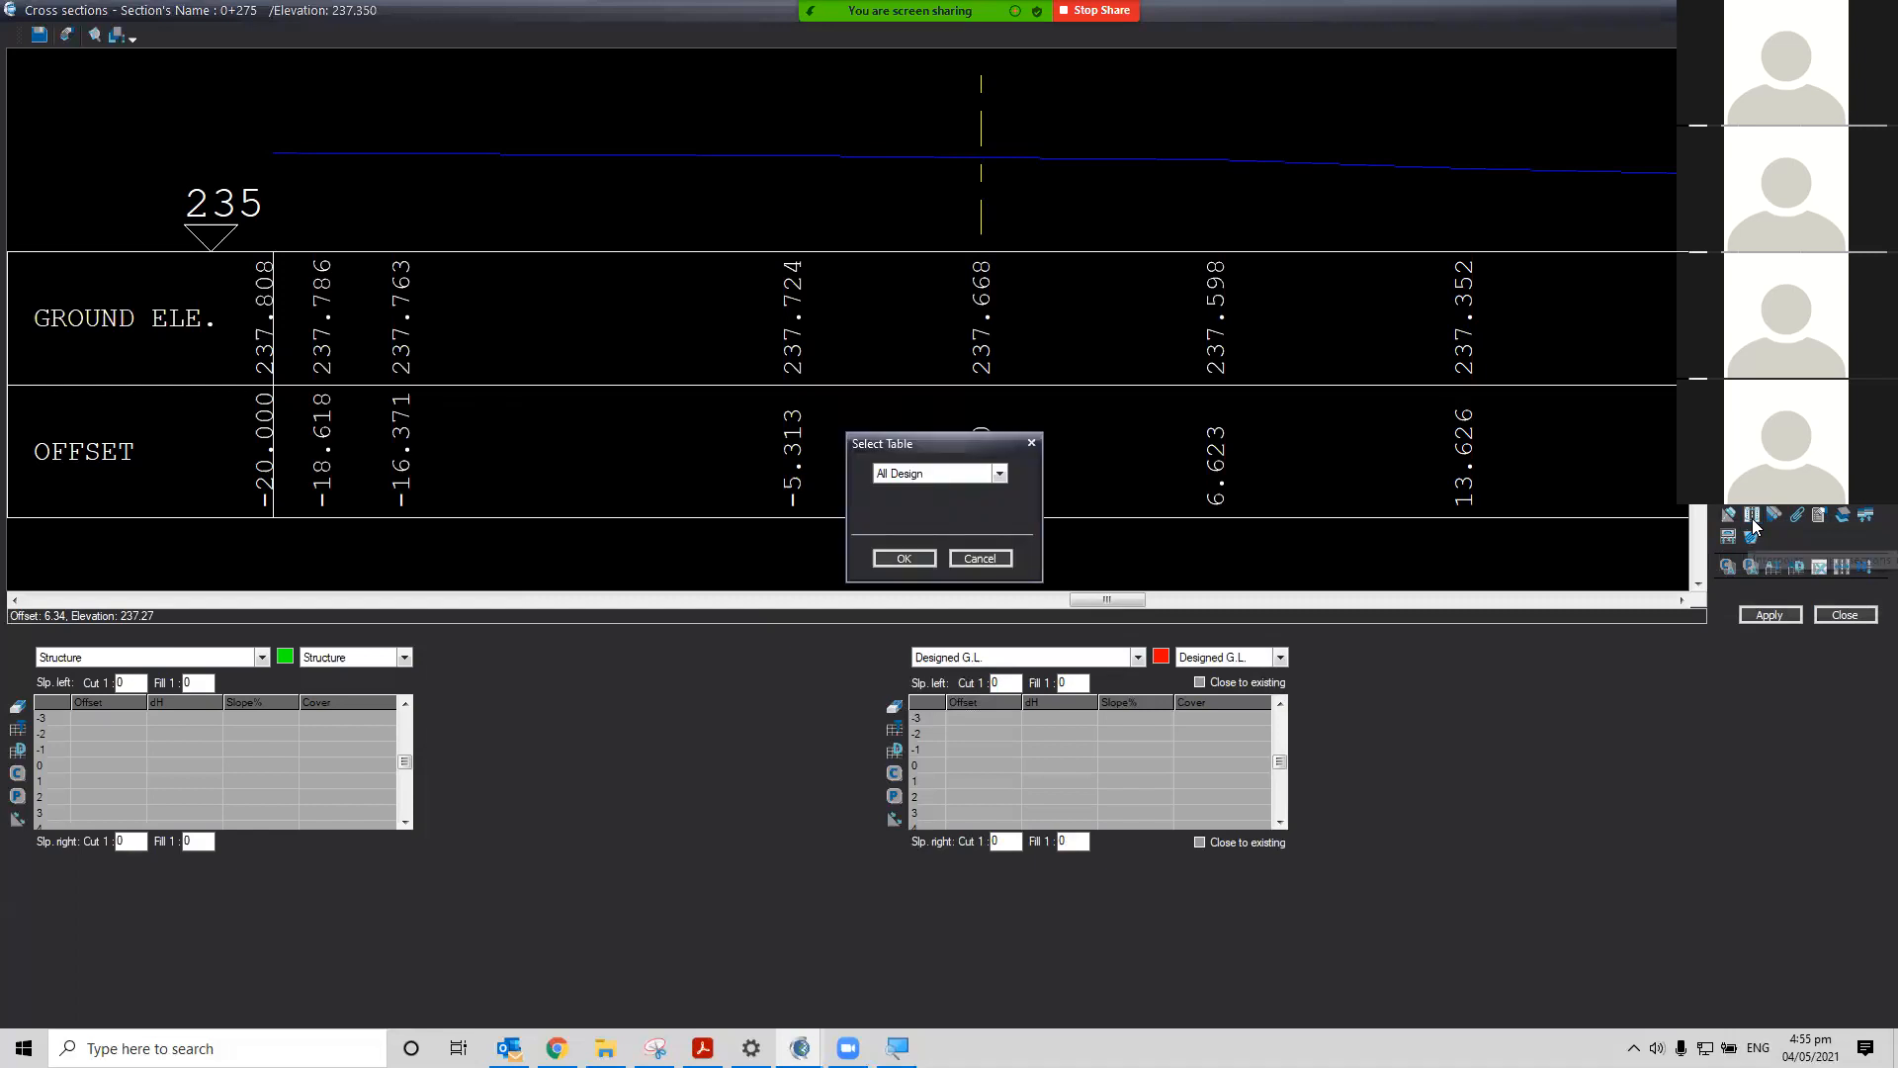
{"action": "left_click", "coordinate": [1000, 475]}
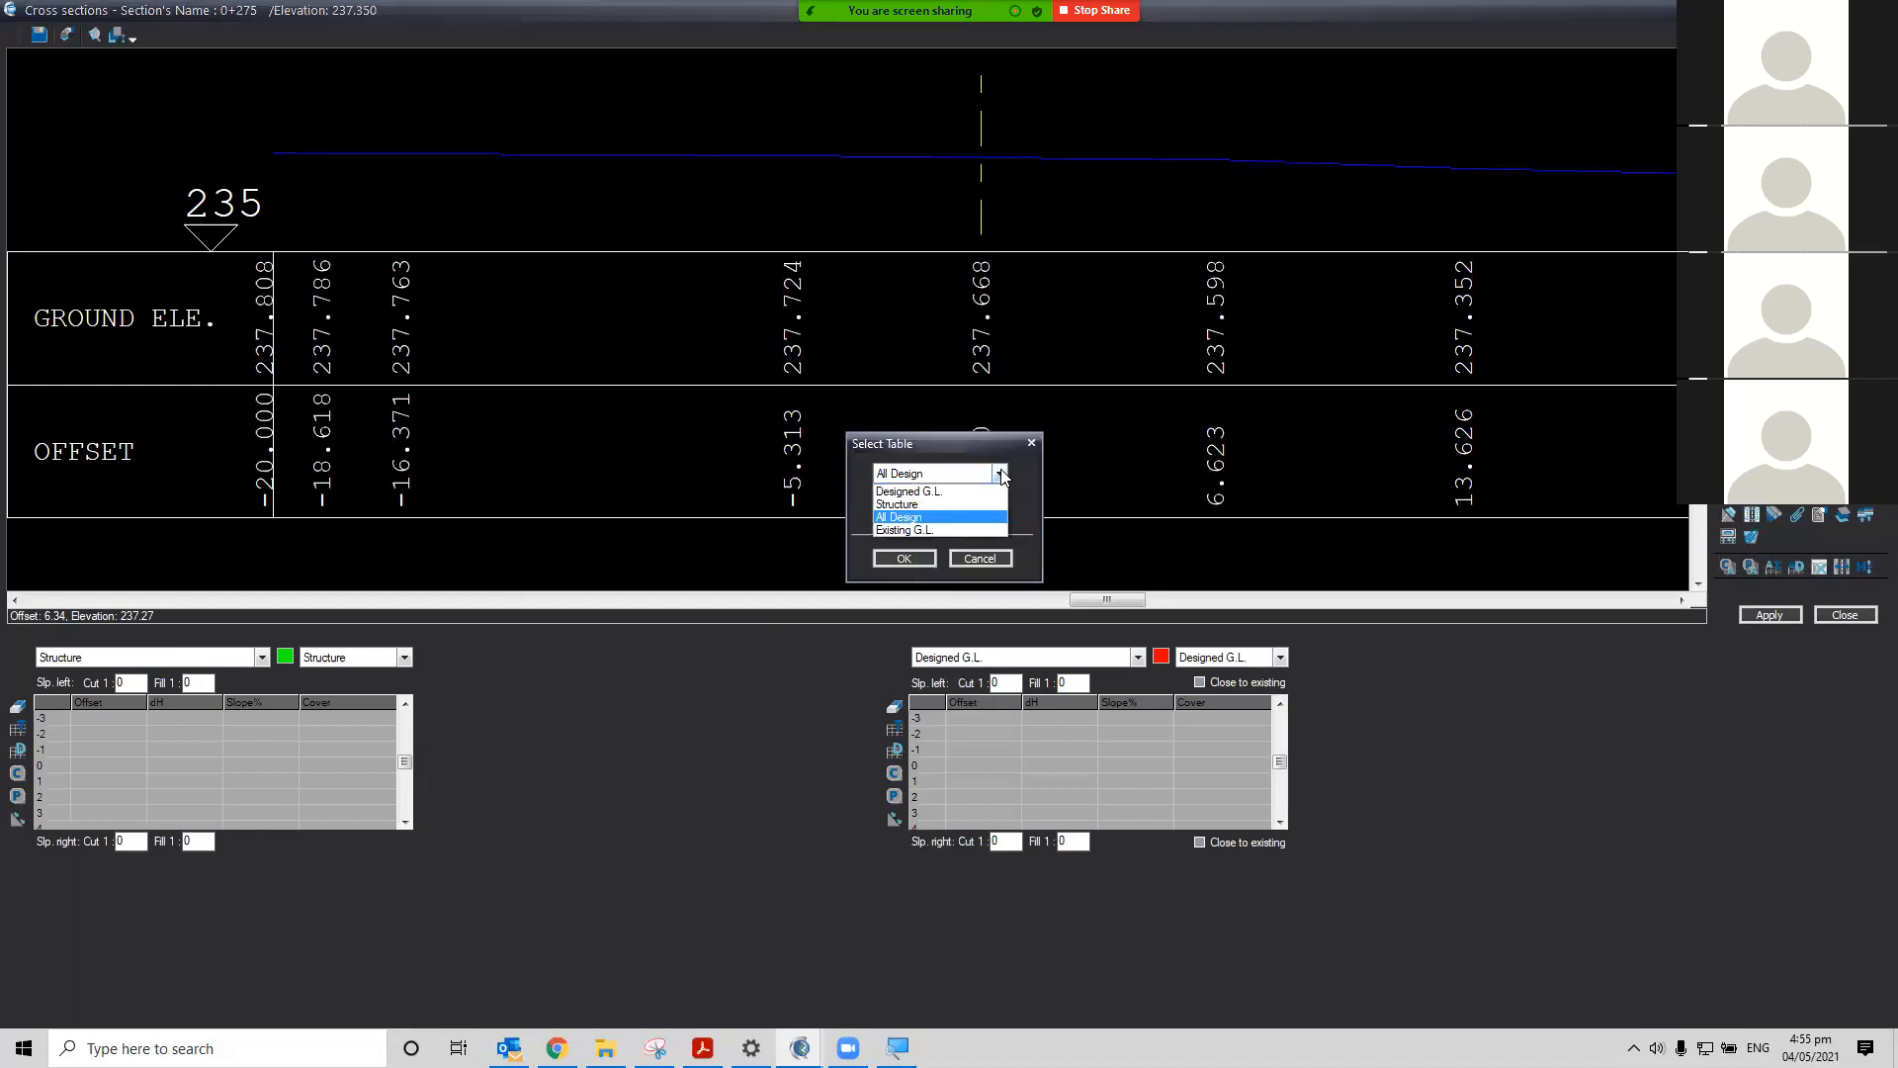
{"action": "left_click", "coordinate": [905, 518]}
{"action": "left_click", "coordinate": [904, 559]}
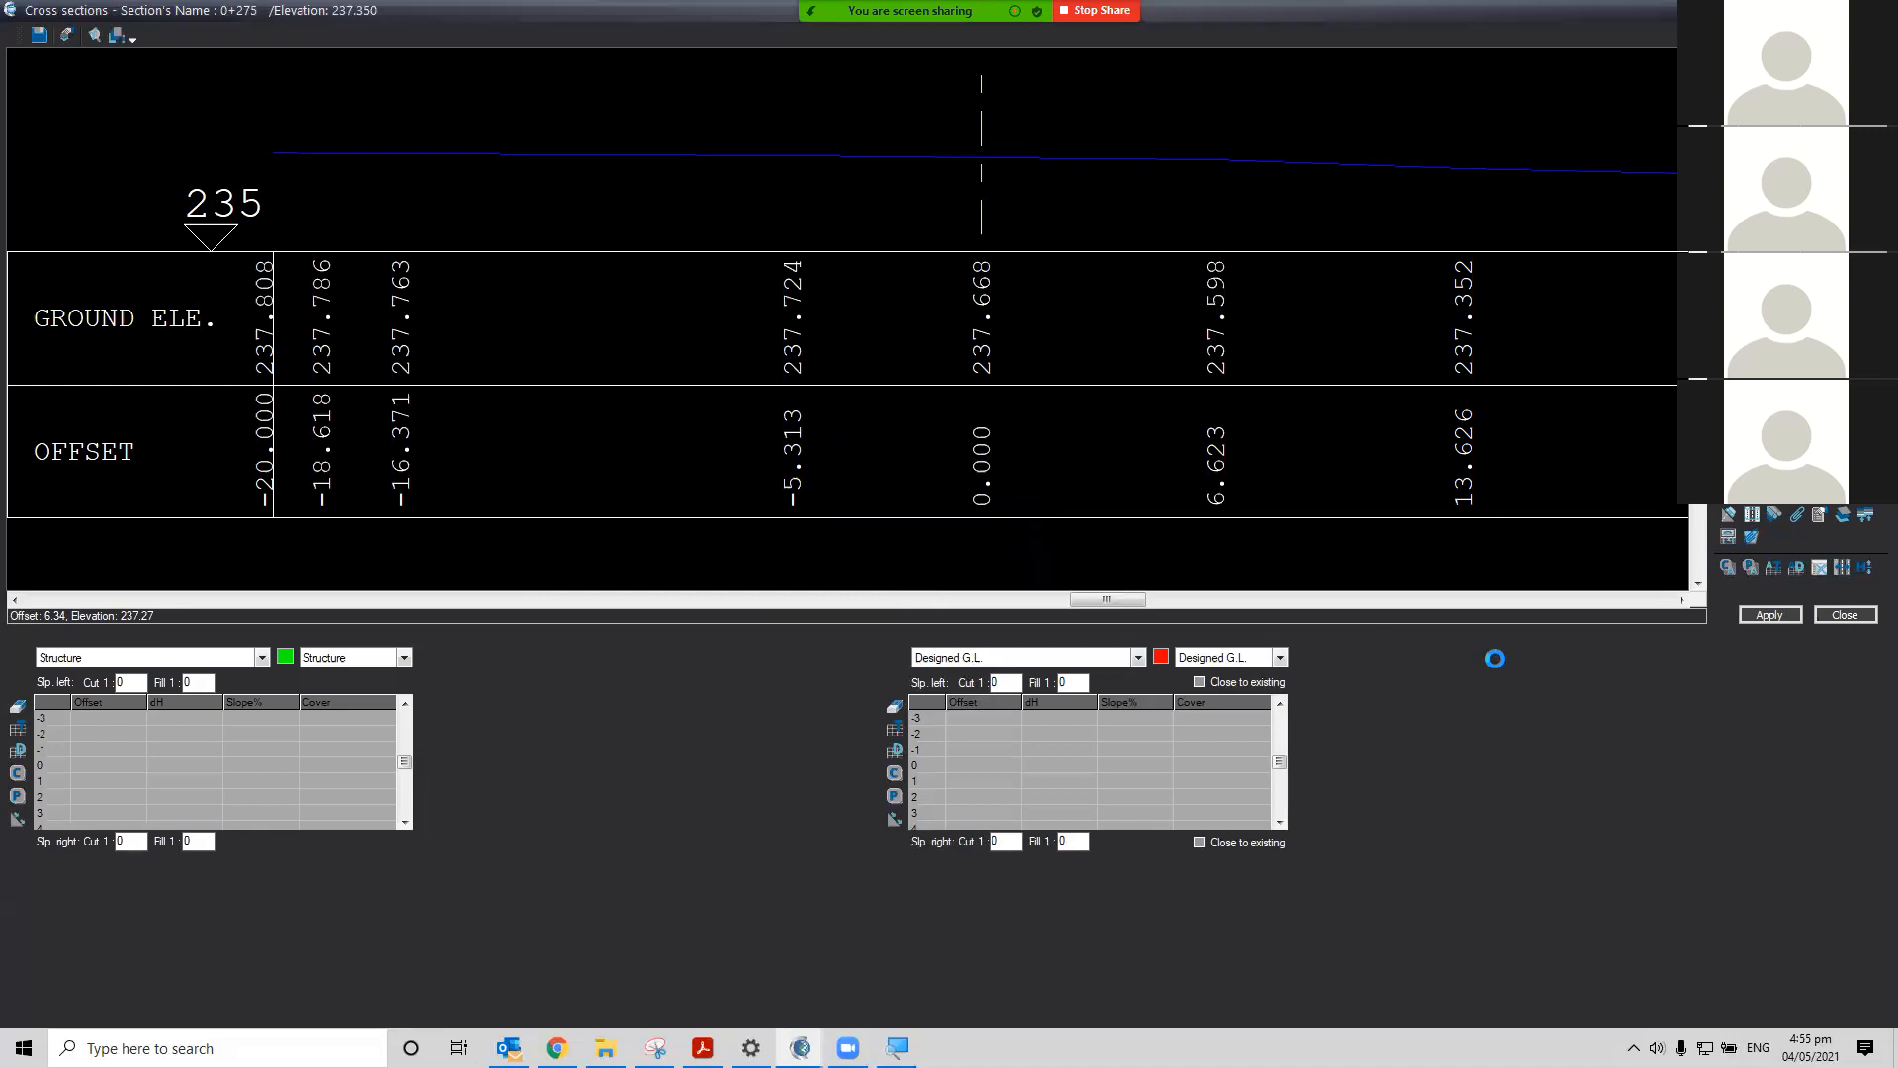
Apply the design and step through the sections back to 0+000 and around to 0+281 to review them
{"action": "left_click", "coordinate": [1764, 615]}
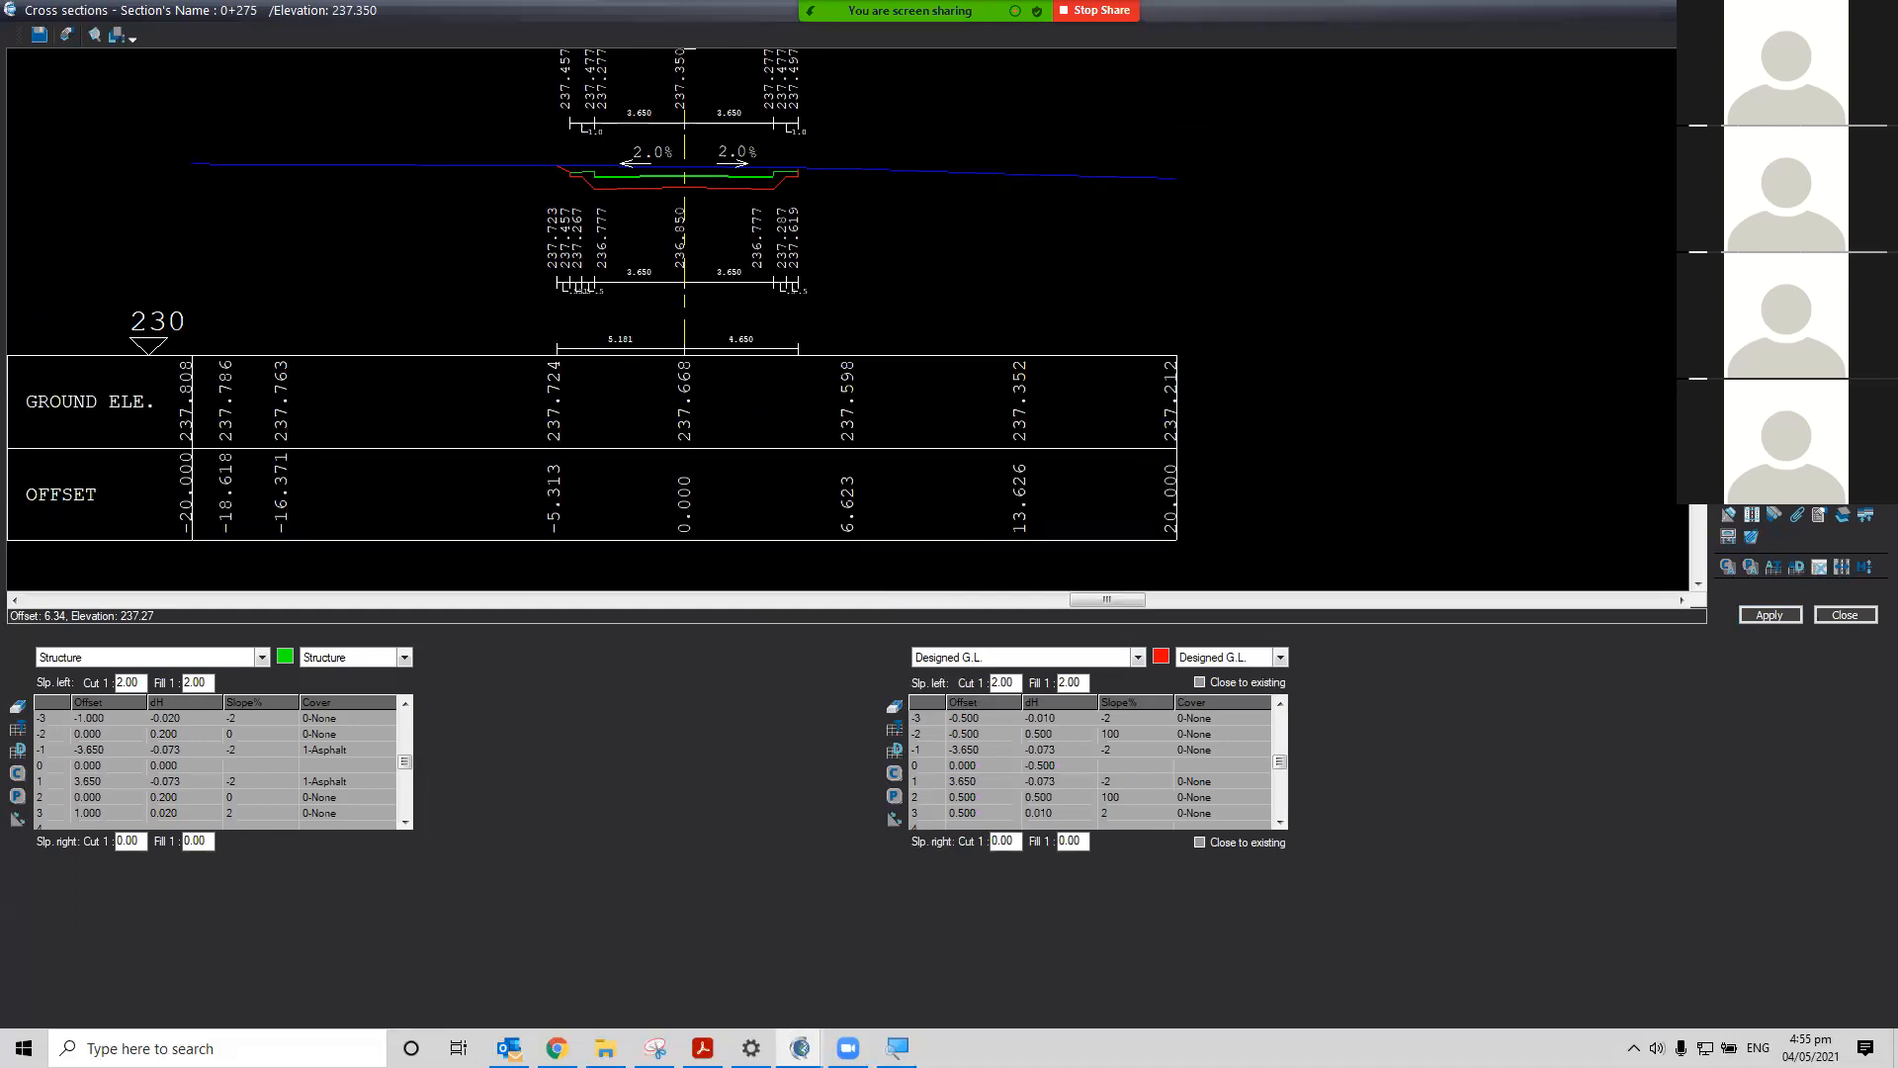
{"action": "key", "text": "Page_Up"}
{"action": "key", "text": "Page_Up"}
{"action": "key", "text": "Page_Up"}
{"action": "key", "text": "Page_Up"}
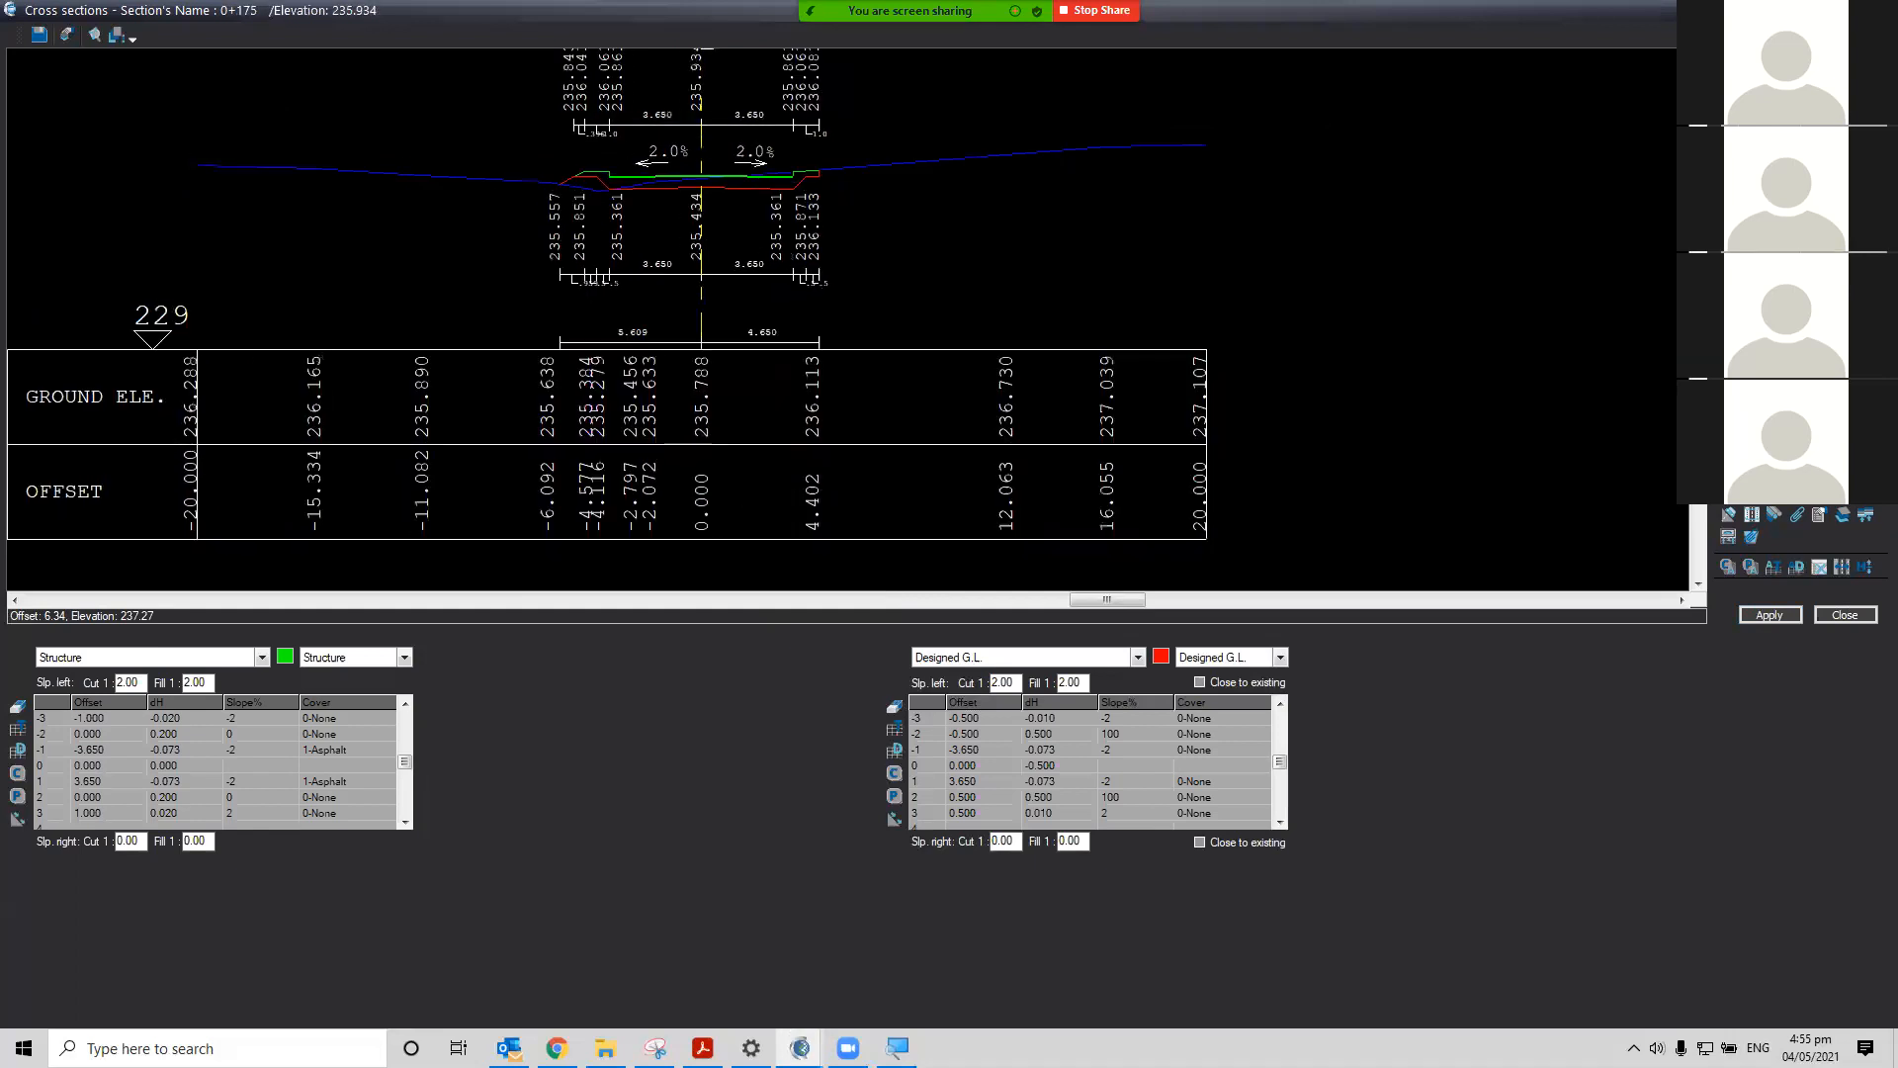
{"action": "key", "text": "Page_Up"}
{"action": "key", "text": "Page_Up"}
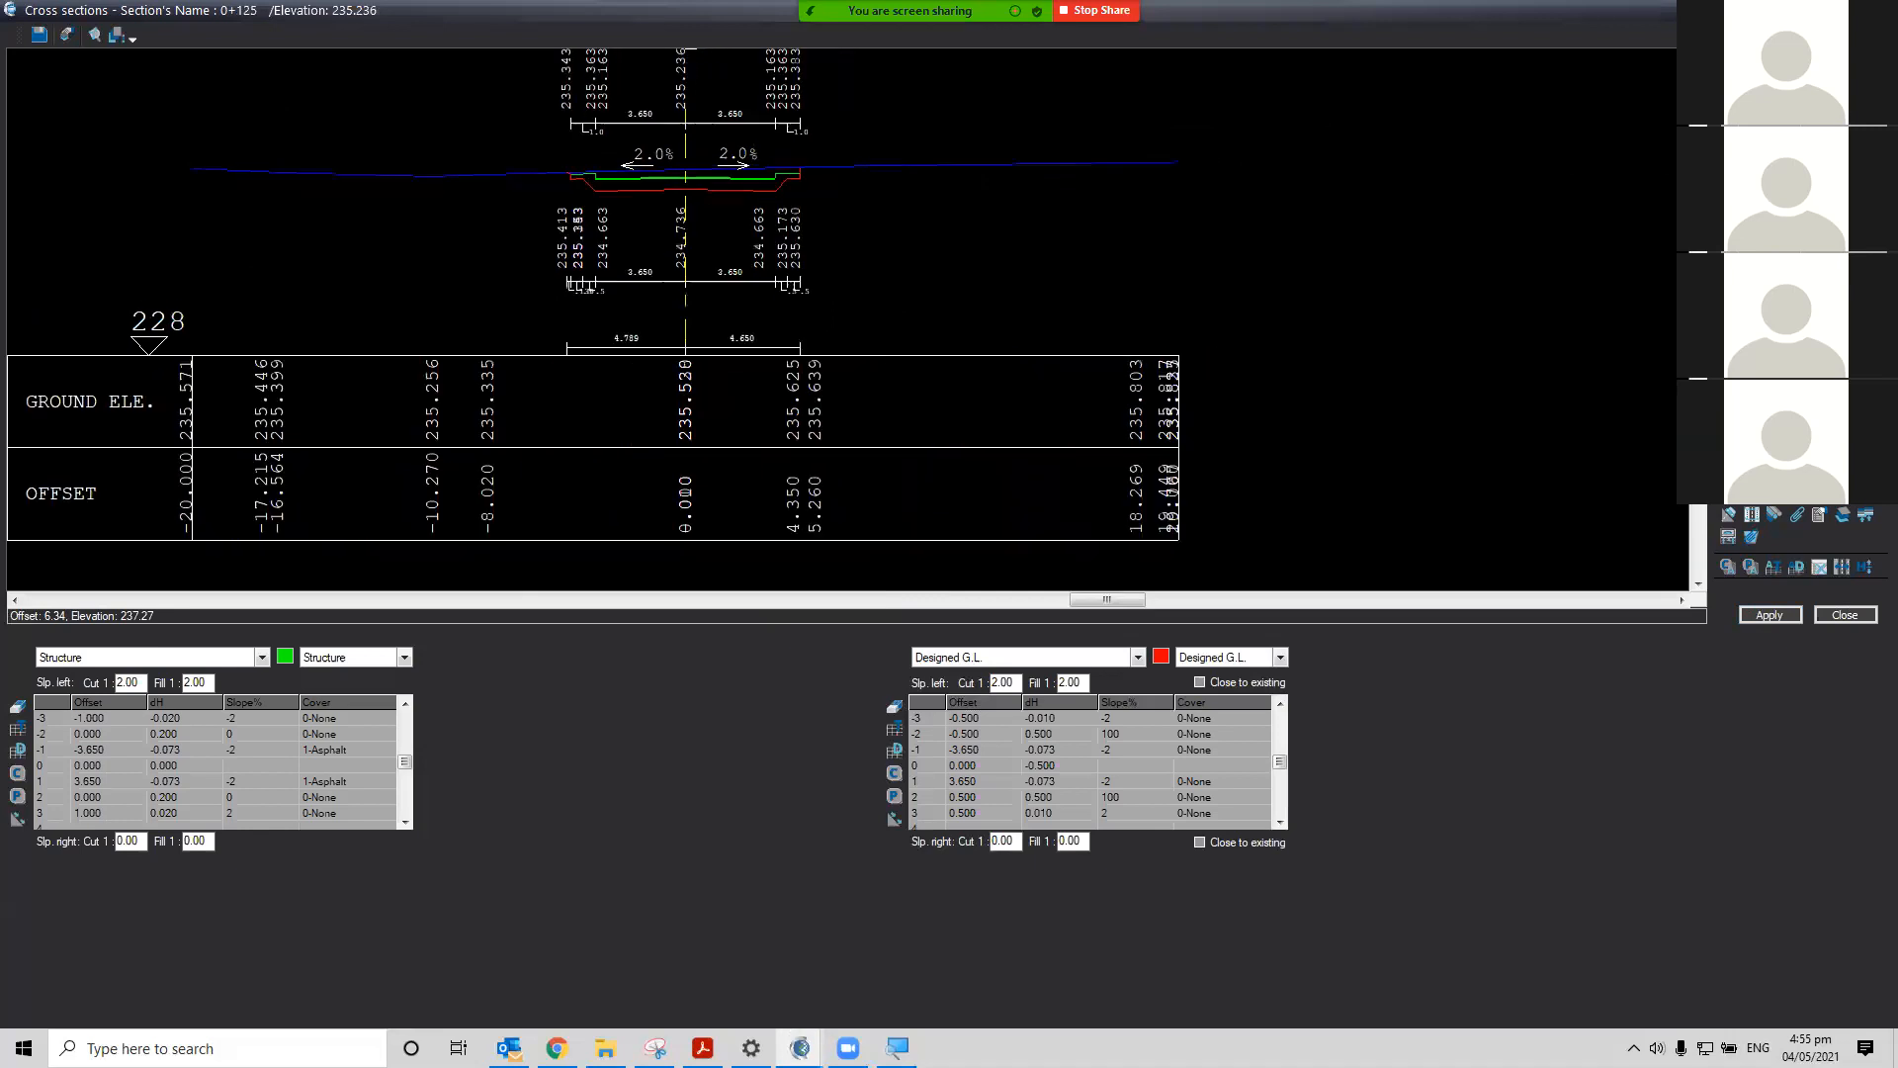
{"action": "key", "text": "Page_Up"}
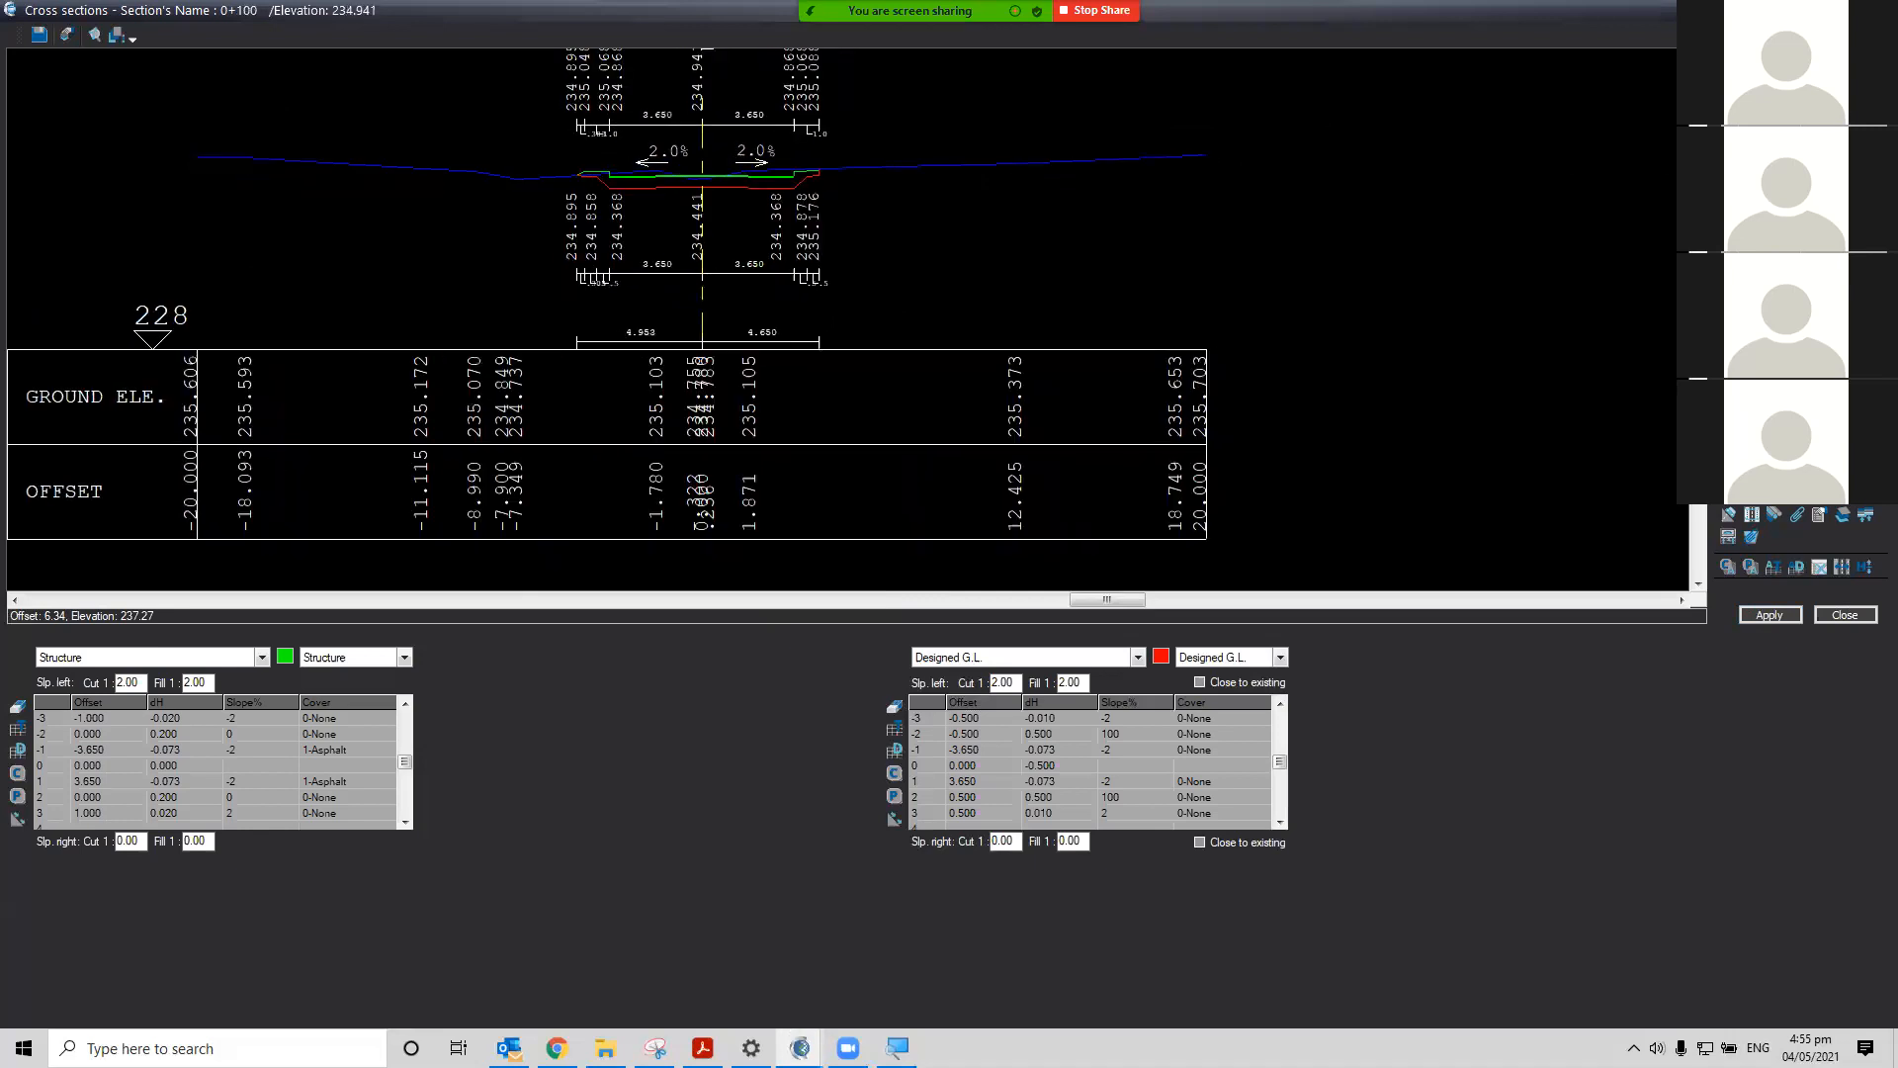
{"action": "key", "text": "Page_Up"}
{"action": "key", "text": "Page_Down"}
{"action": "key", "text": "Page_Up"}
{"action": "key", "text": "Page_Up"}
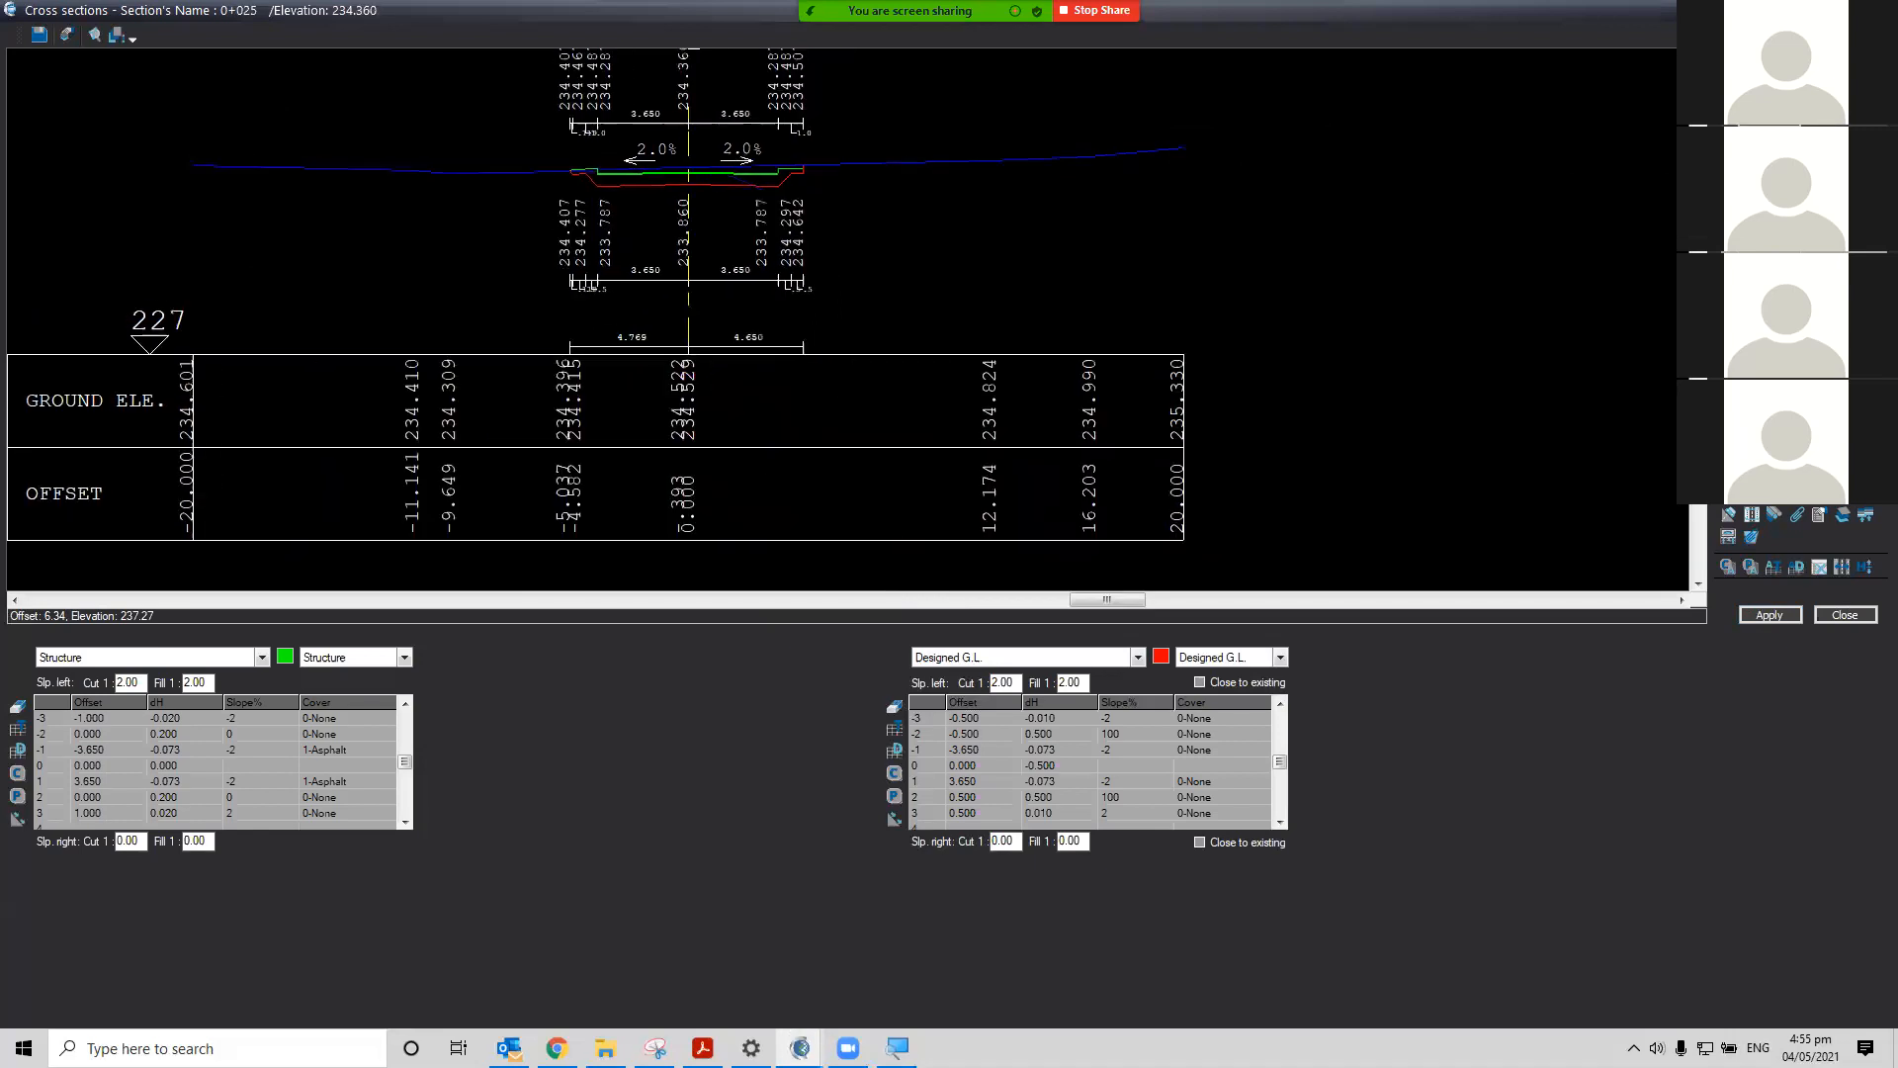
{"action": "key", "text": "Page_Up"}
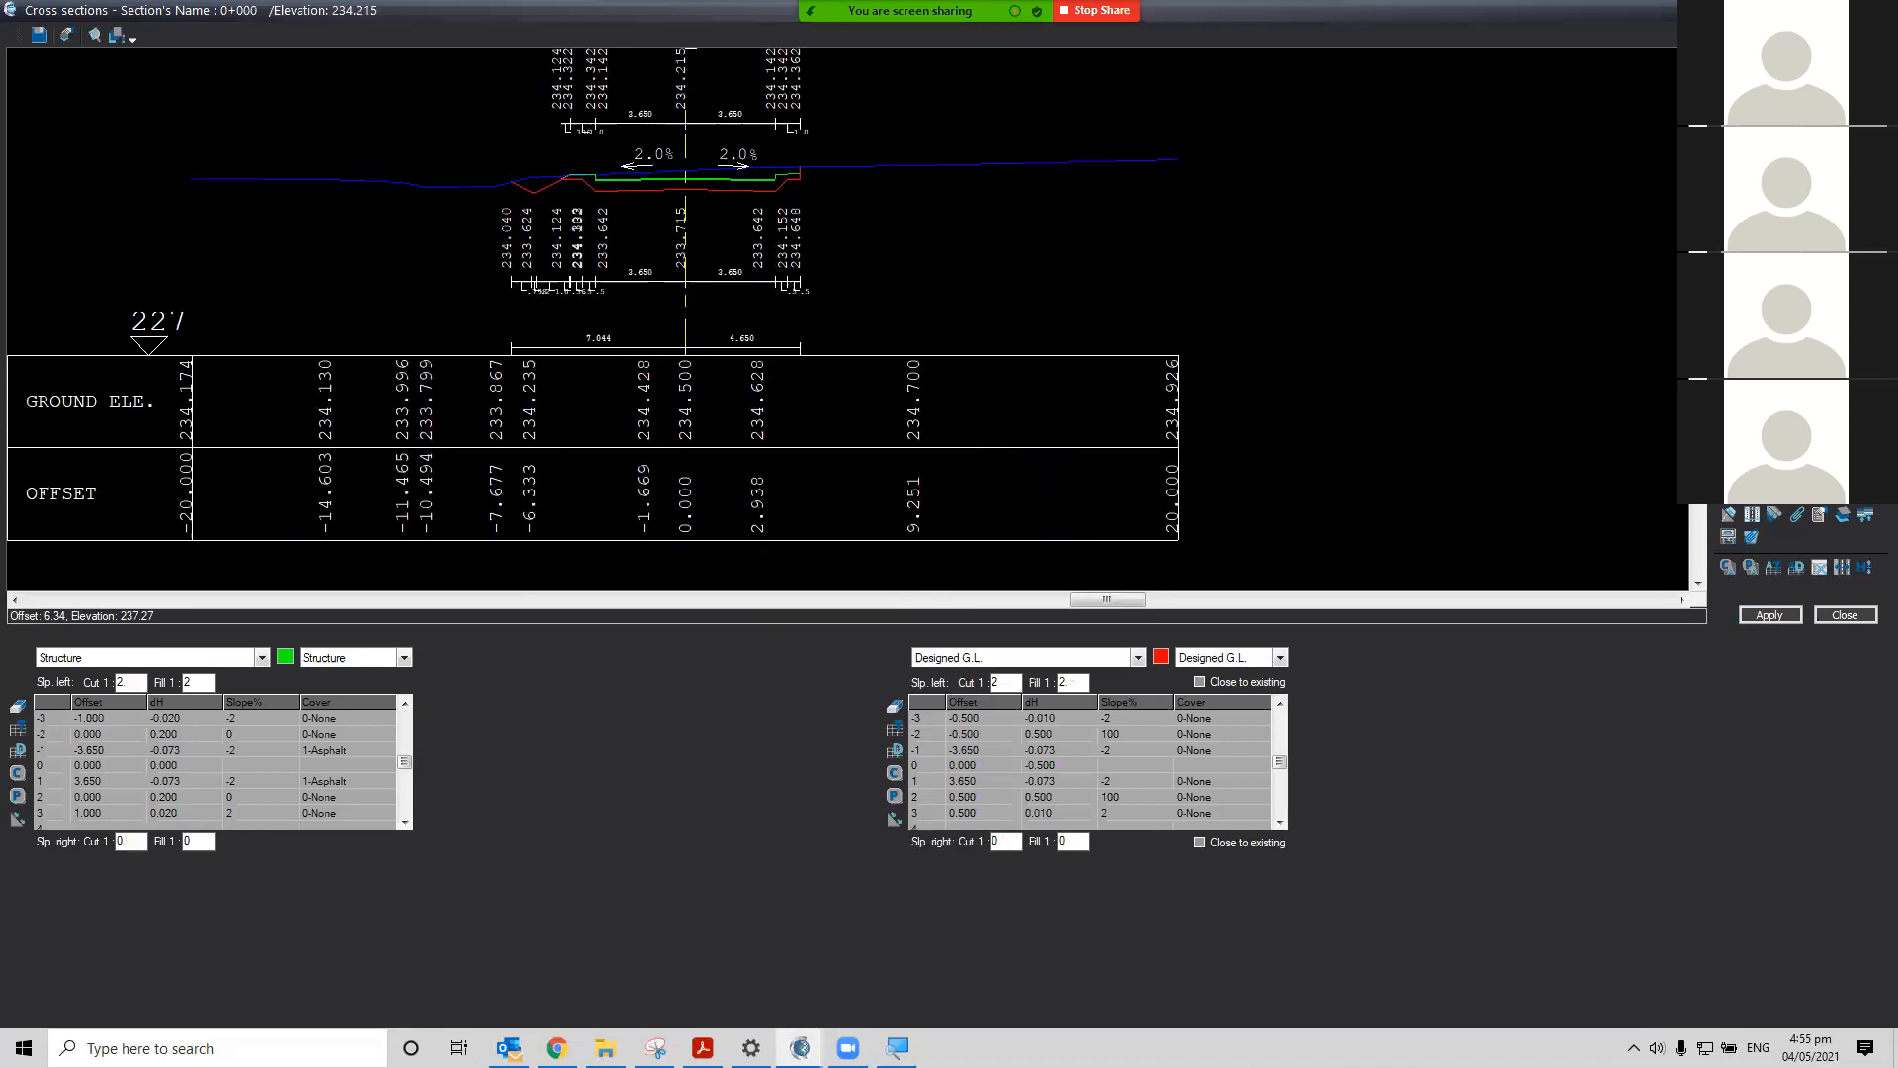
{"action": "key", "text": "Page_Up"}
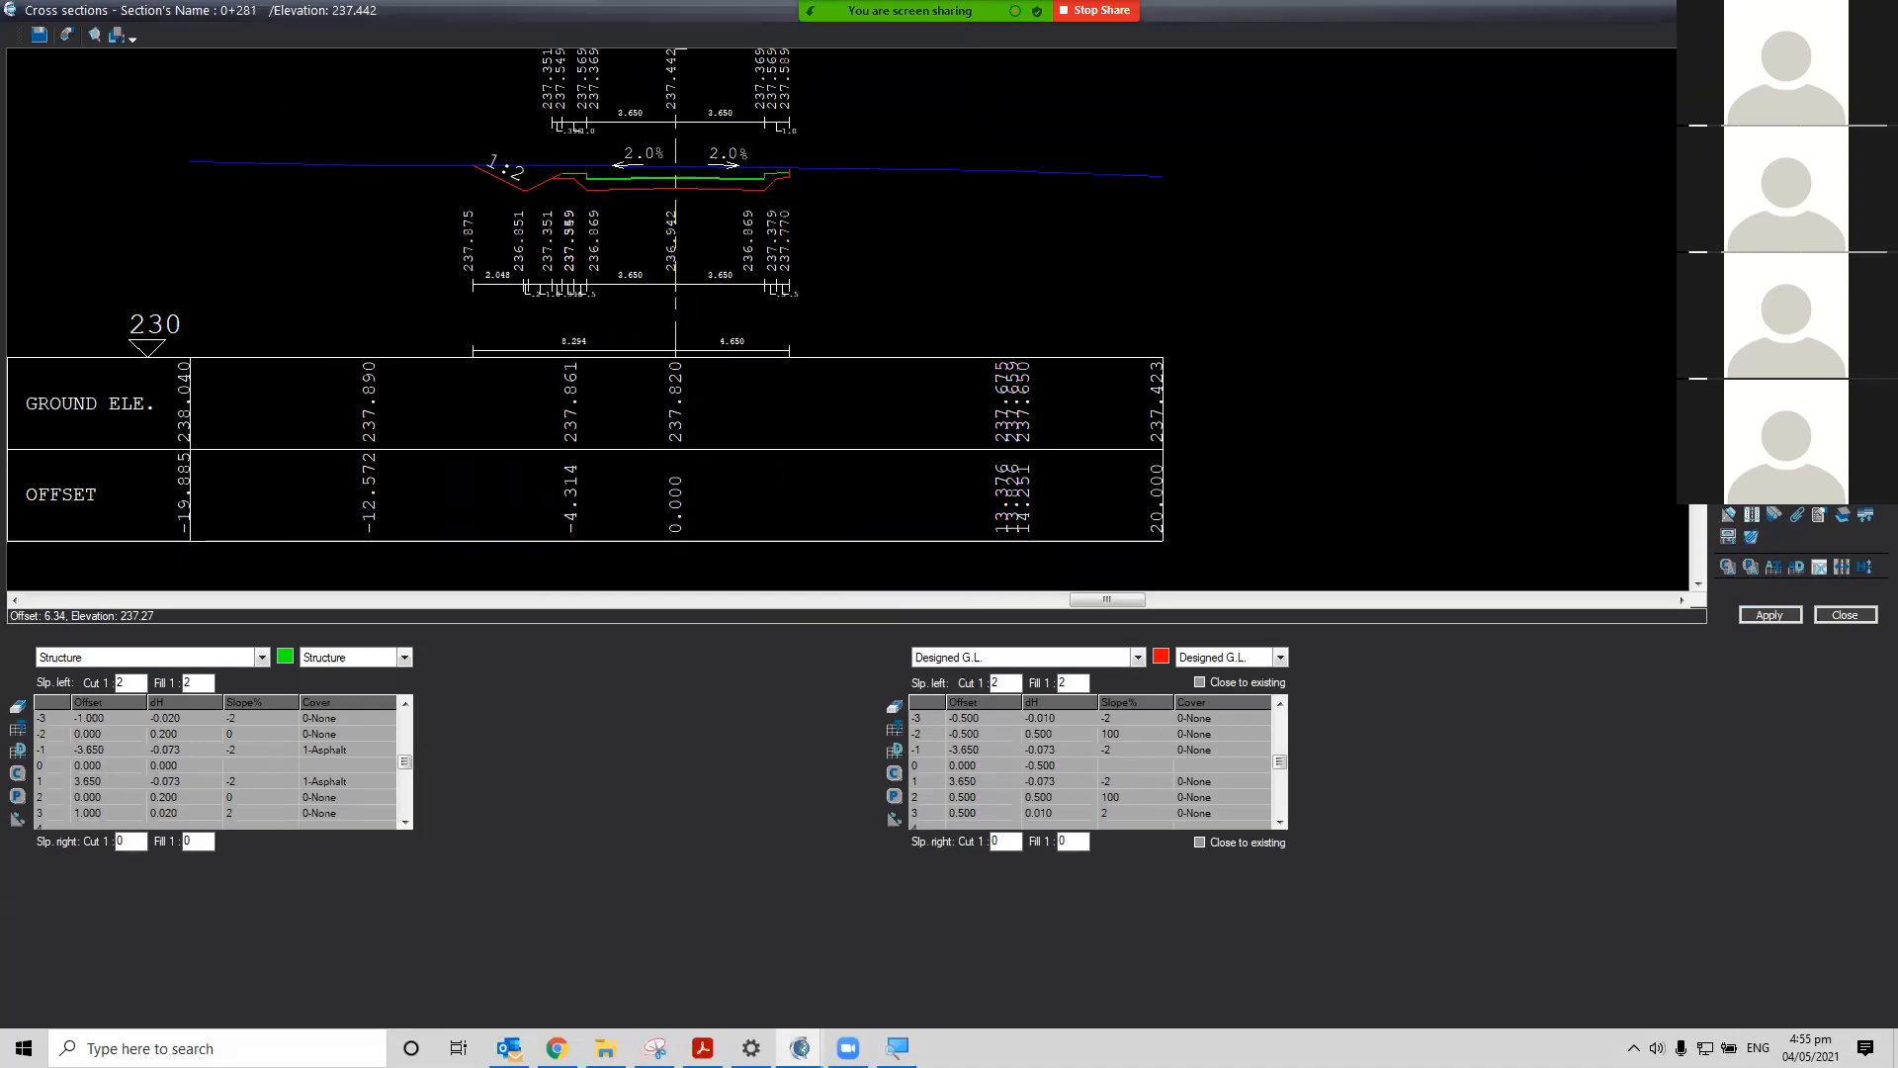
Select the left ditch element and send the whole left ditch definition to all sections
{"action": "left_click", "coordinate": [254, 656]}
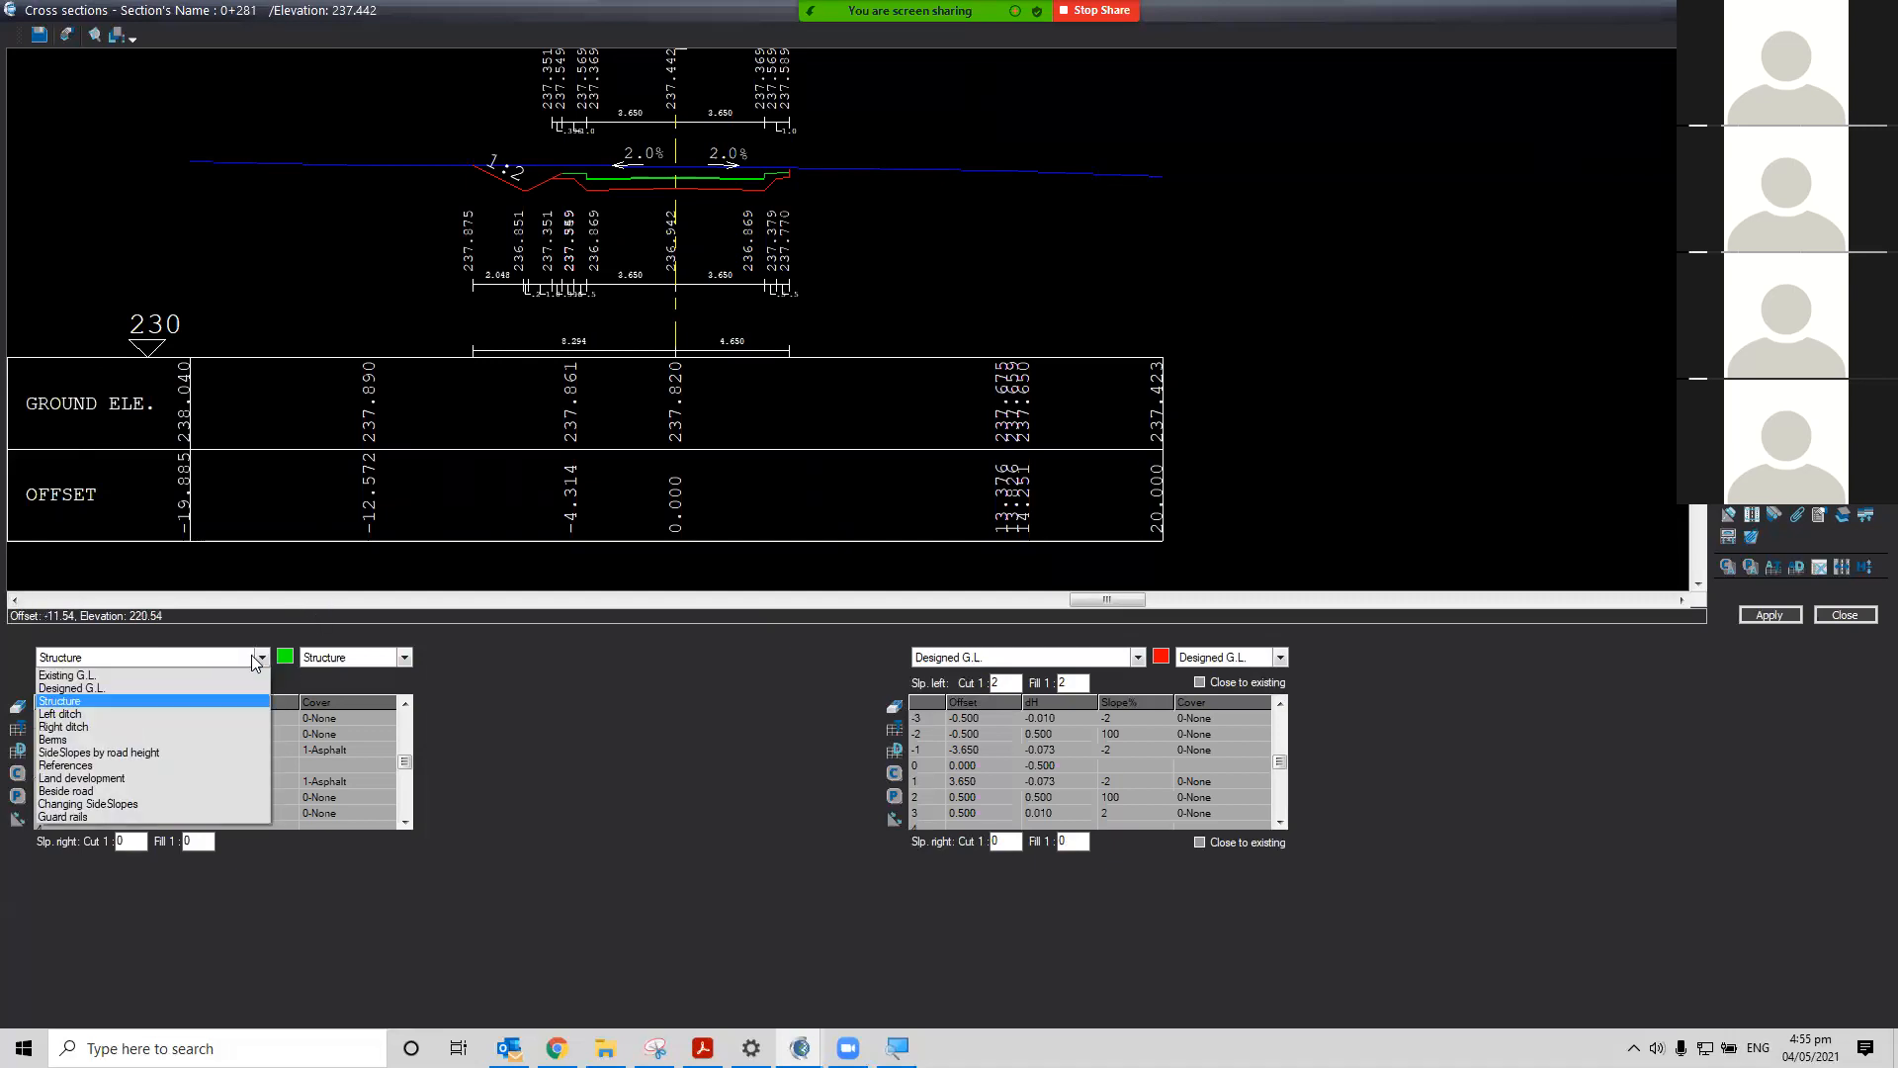
{"action": "left_click", "coordinate": [202, 713]}
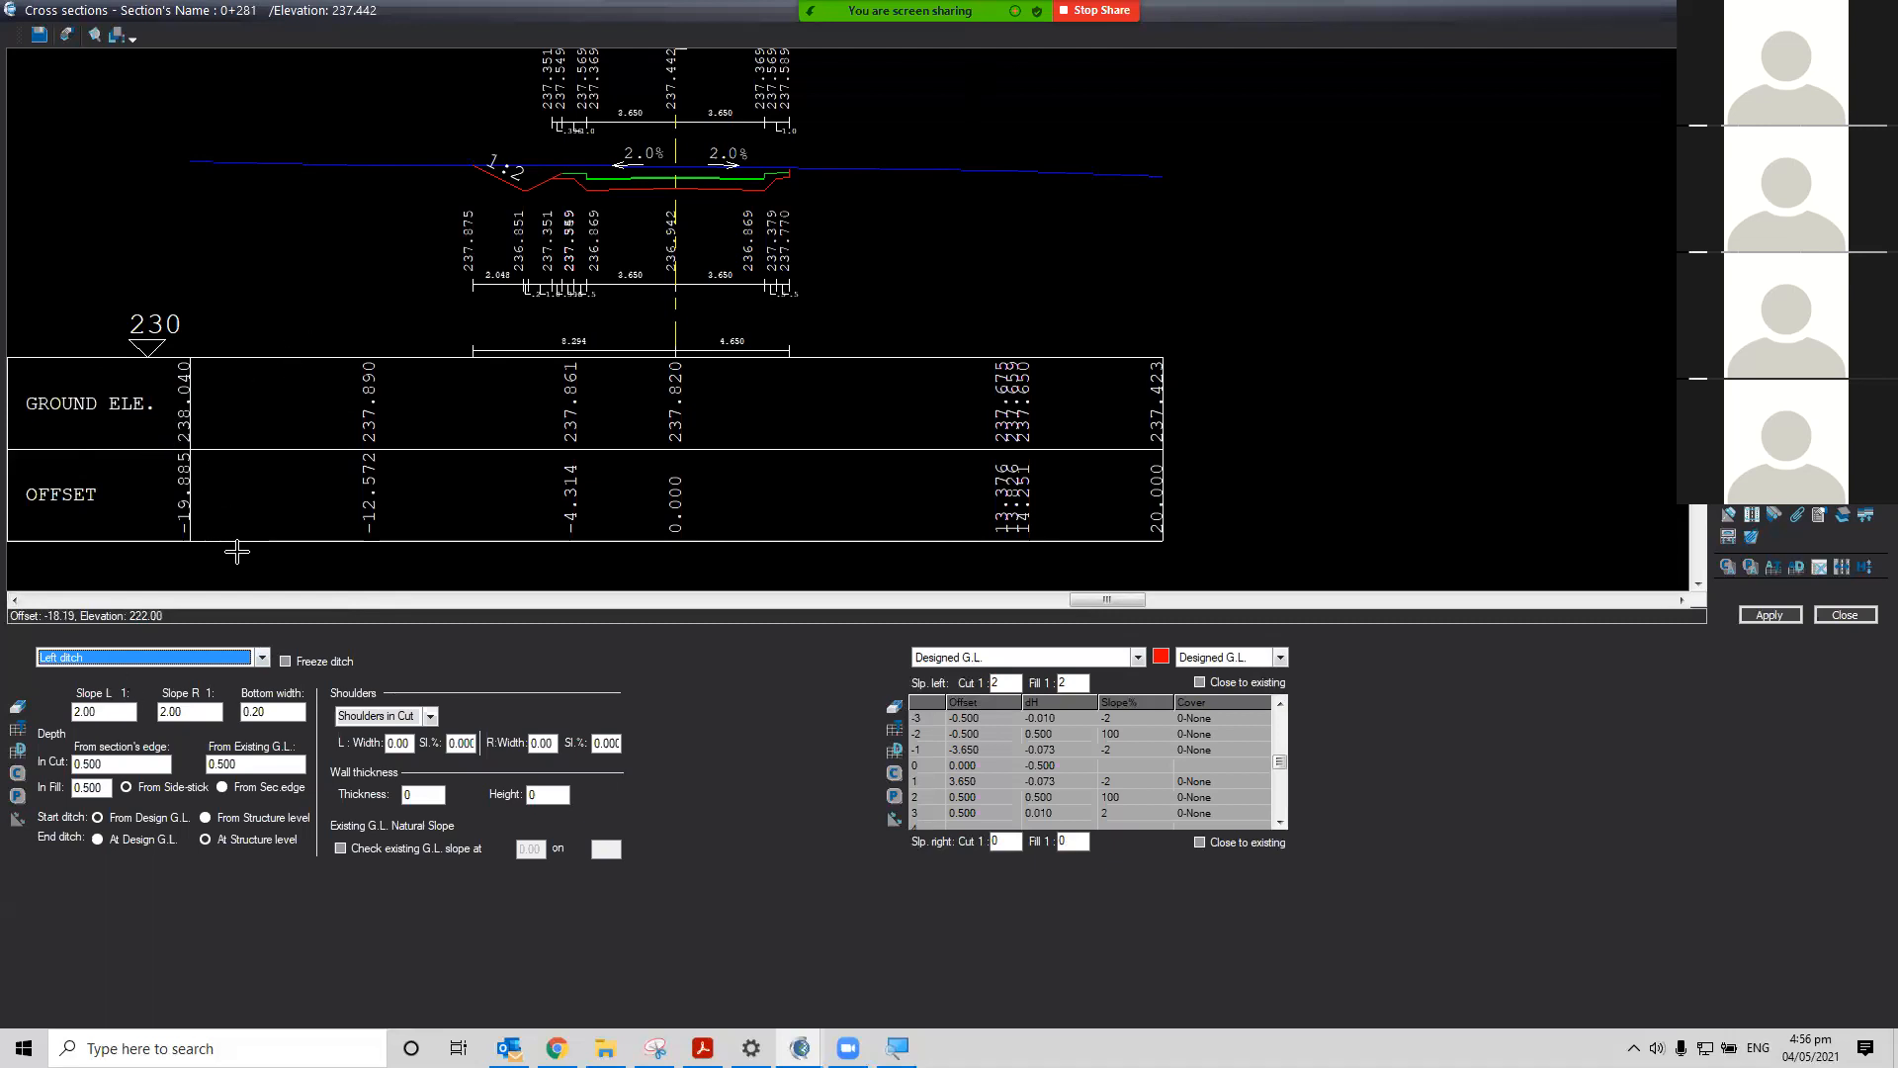
{"action": "left_click", "coordinate": [112, 710]}
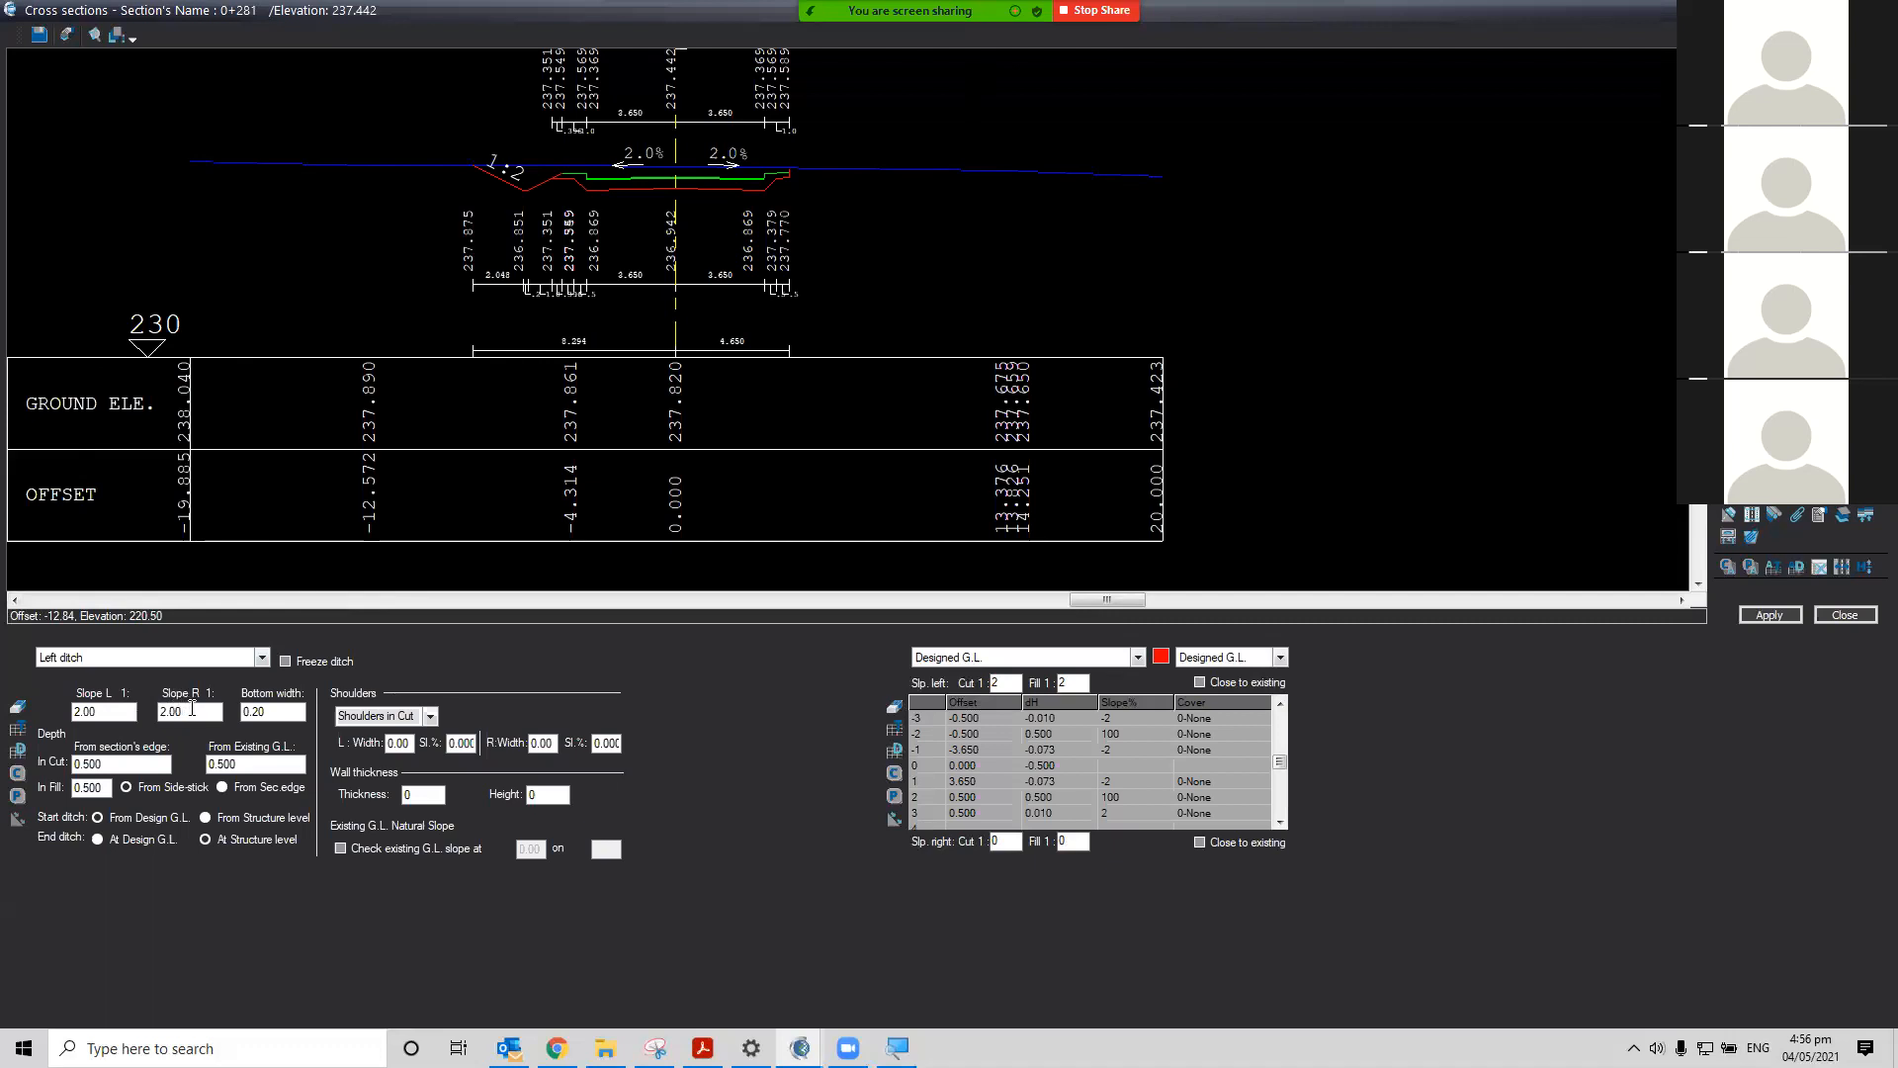
{"action": "double_click", "coordinate": [111, 711]}
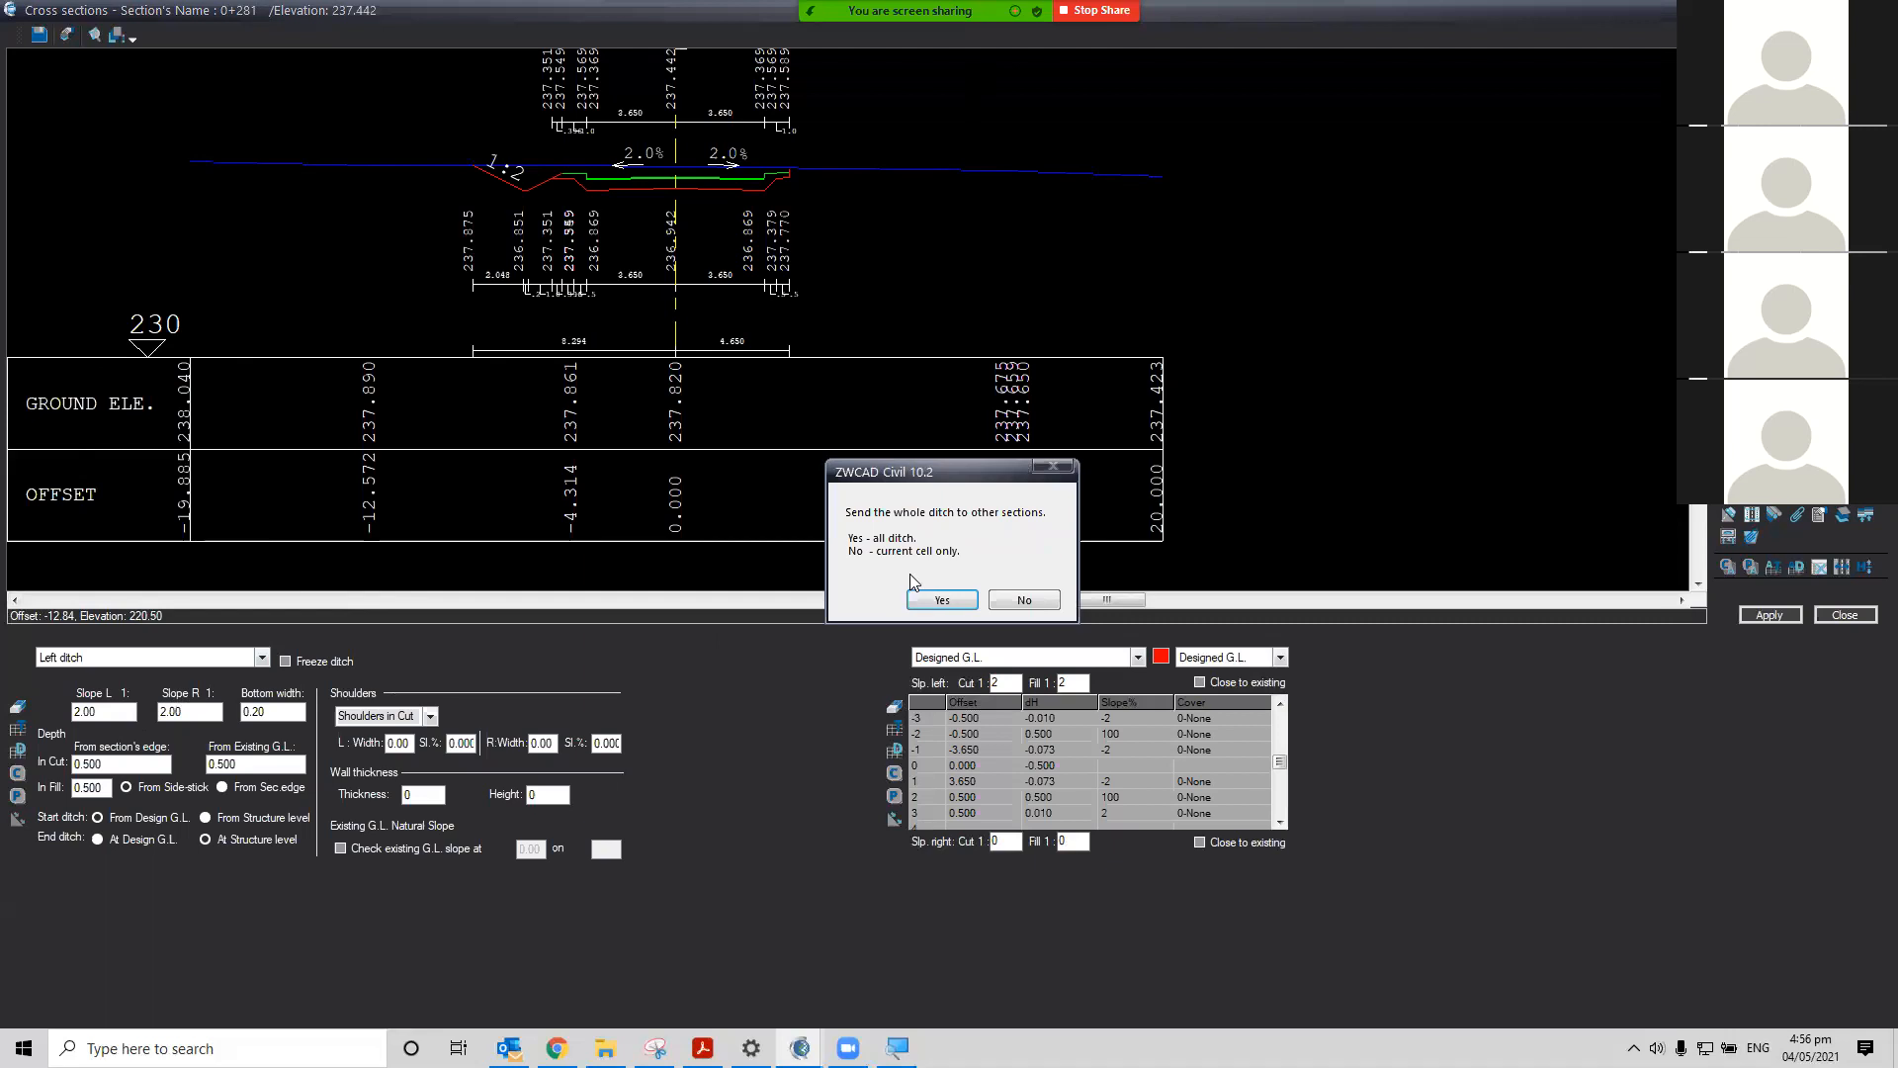
{"action": "left_click", "coordinate": [964, 607]}
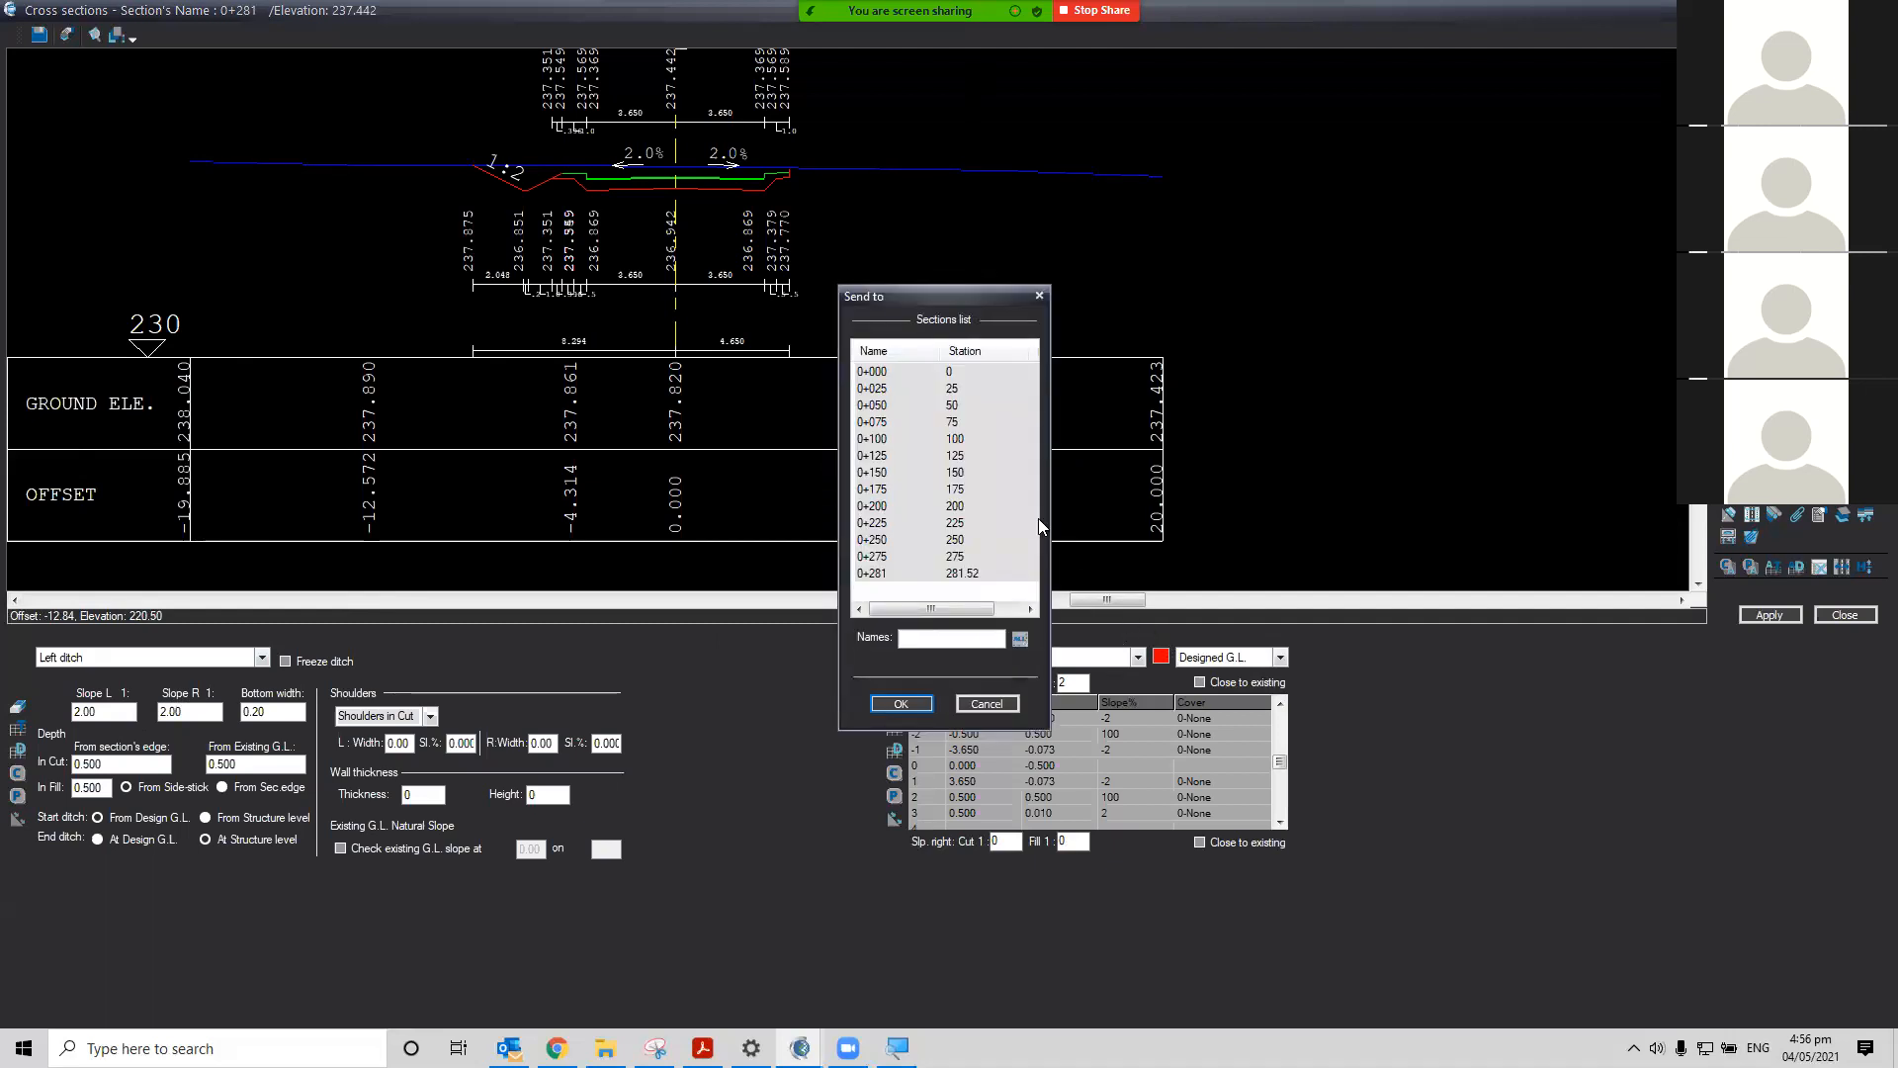
{"action": "left_click", "coordinate": [1019, 640]}
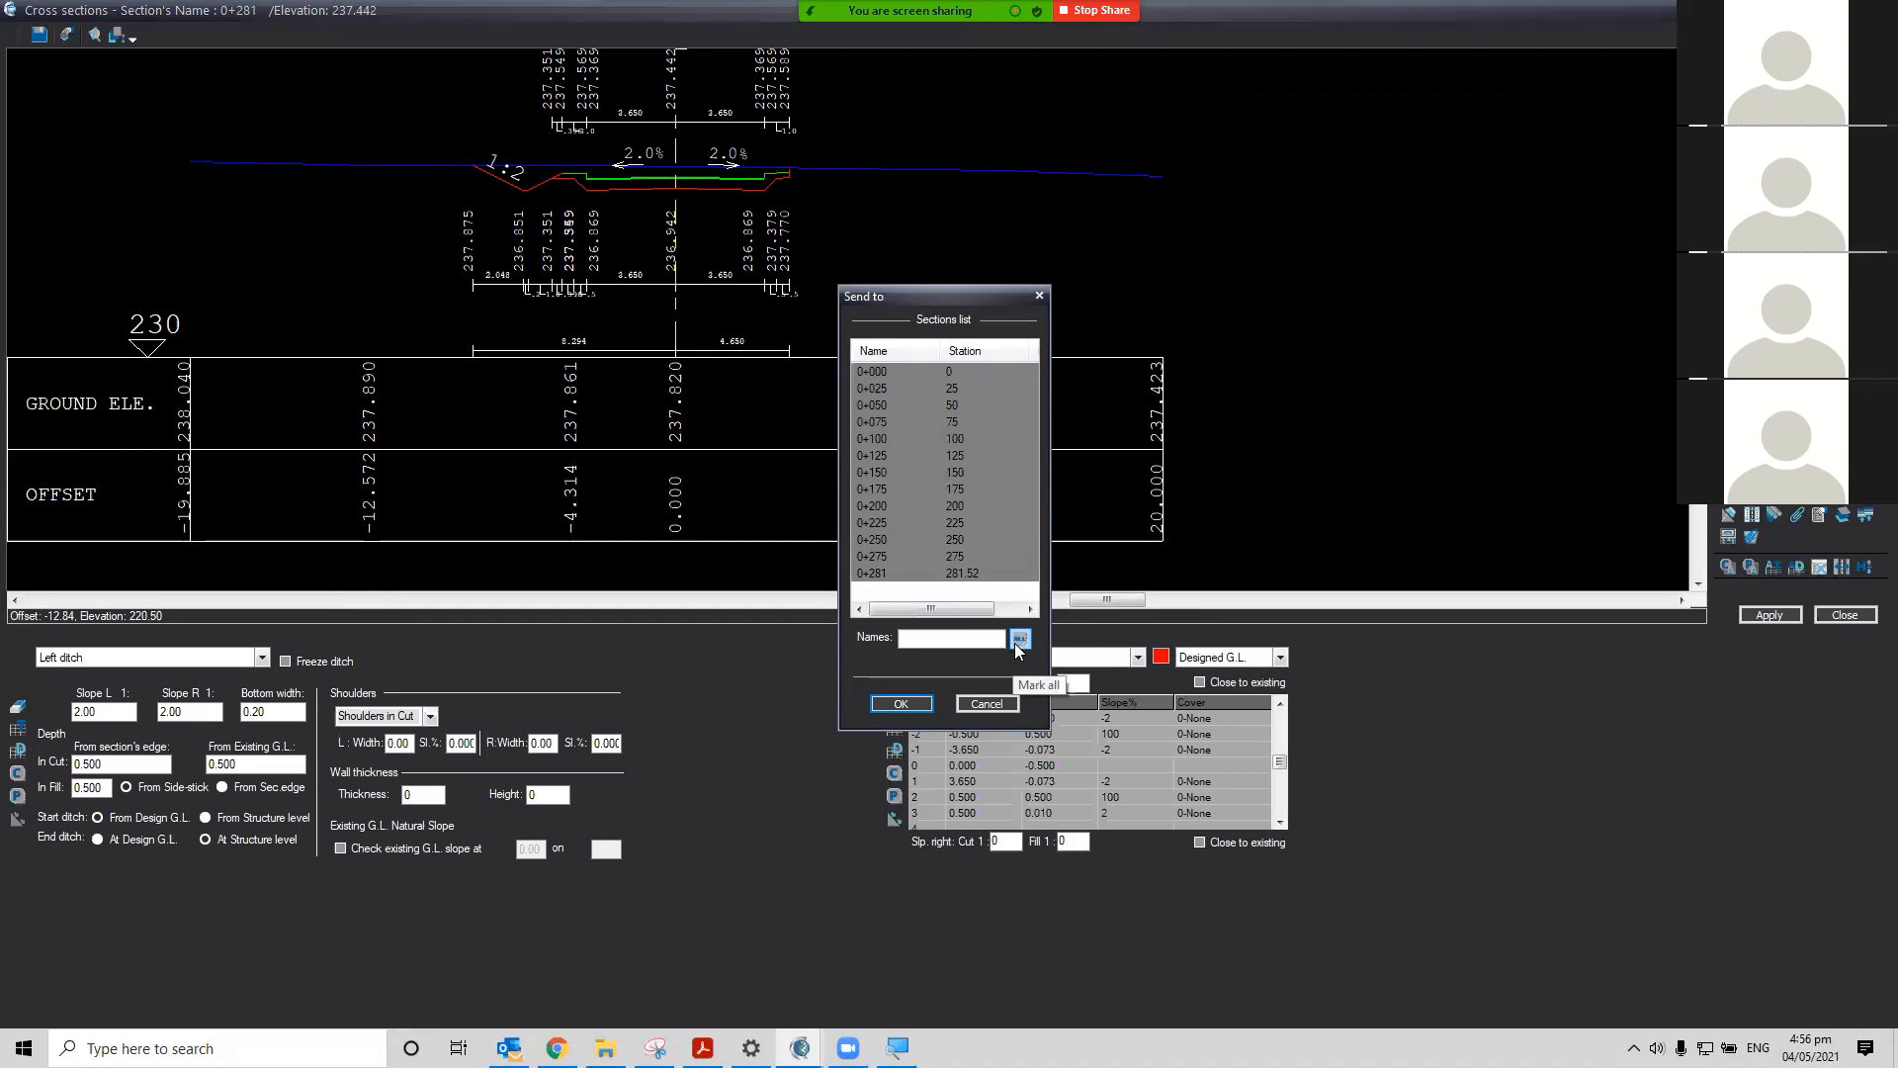
{"action": "left_click", "coordinate": [901, 704]}
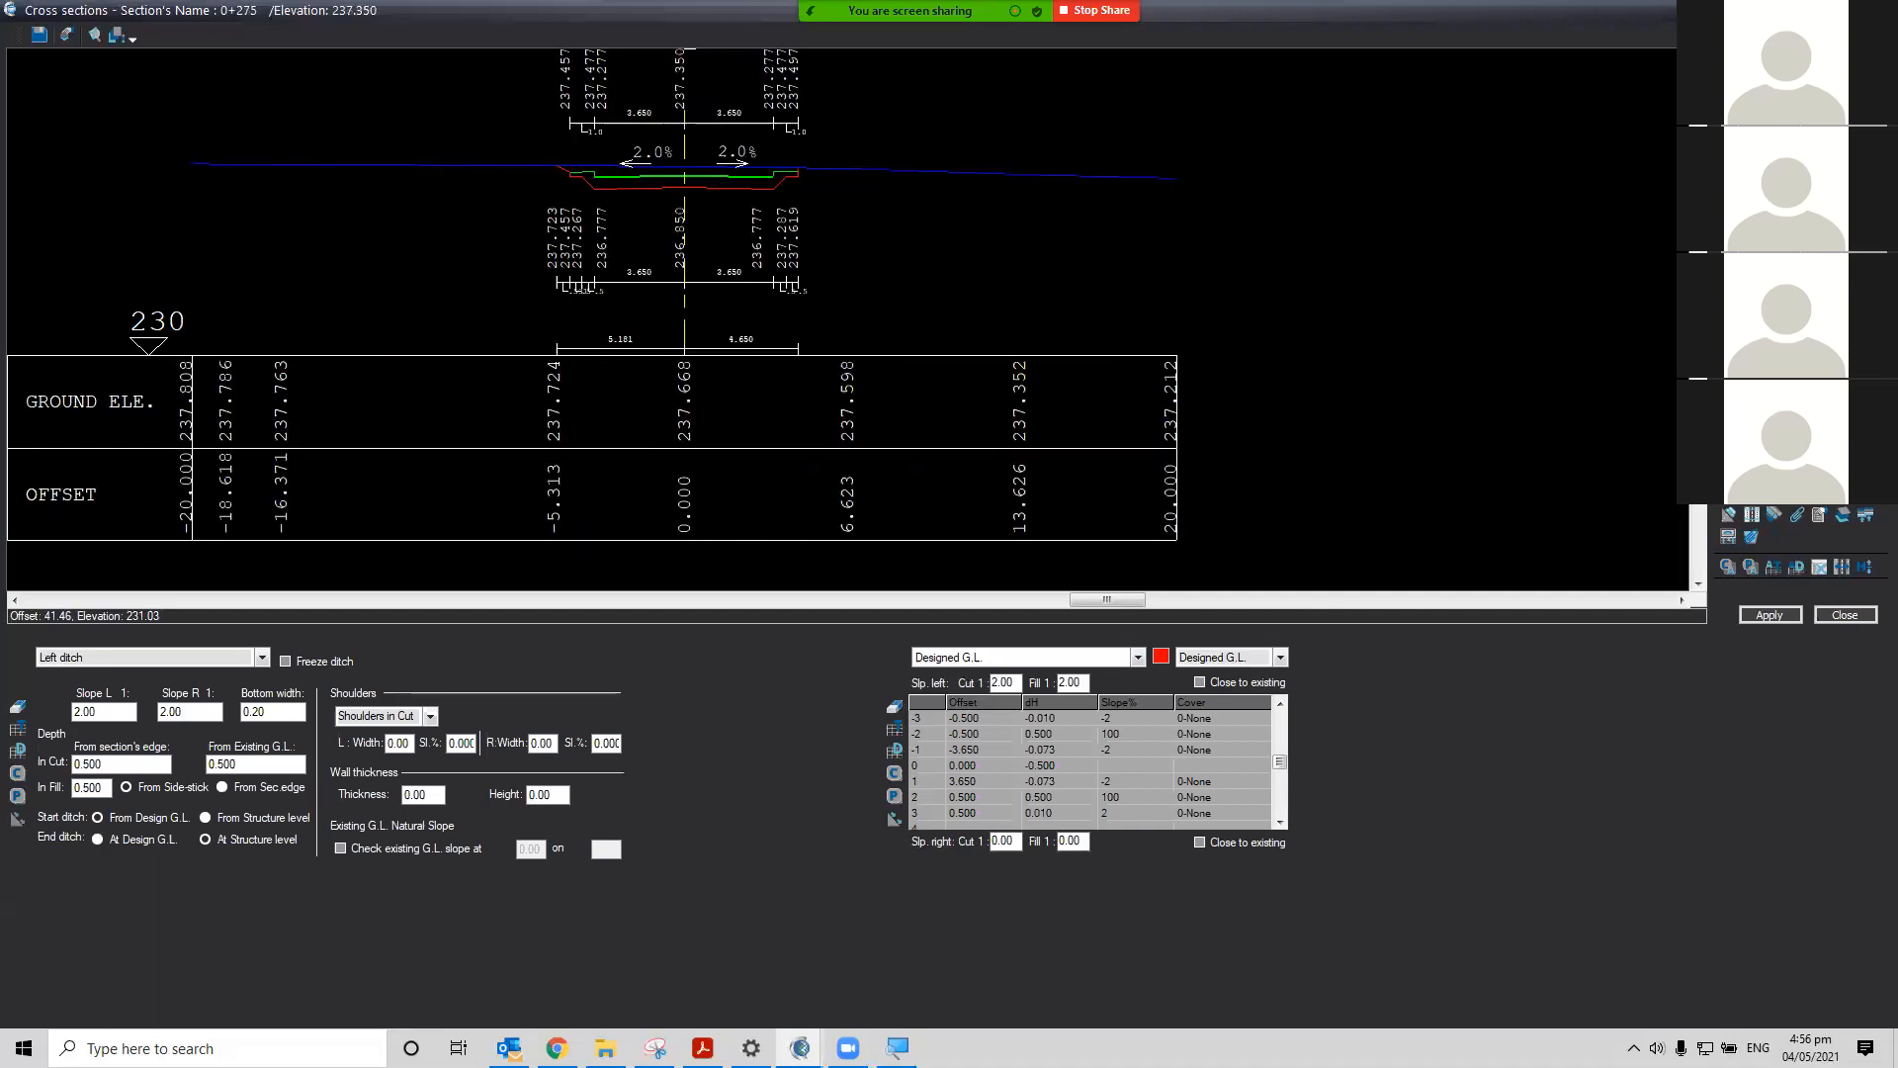
Apply the changes and re-run Interpolate empty sections with the All Design table
{"action": "left_click", "coordinate": [1777, 621]}
{"action": "left_click", "coordinate": [1753, 516]}
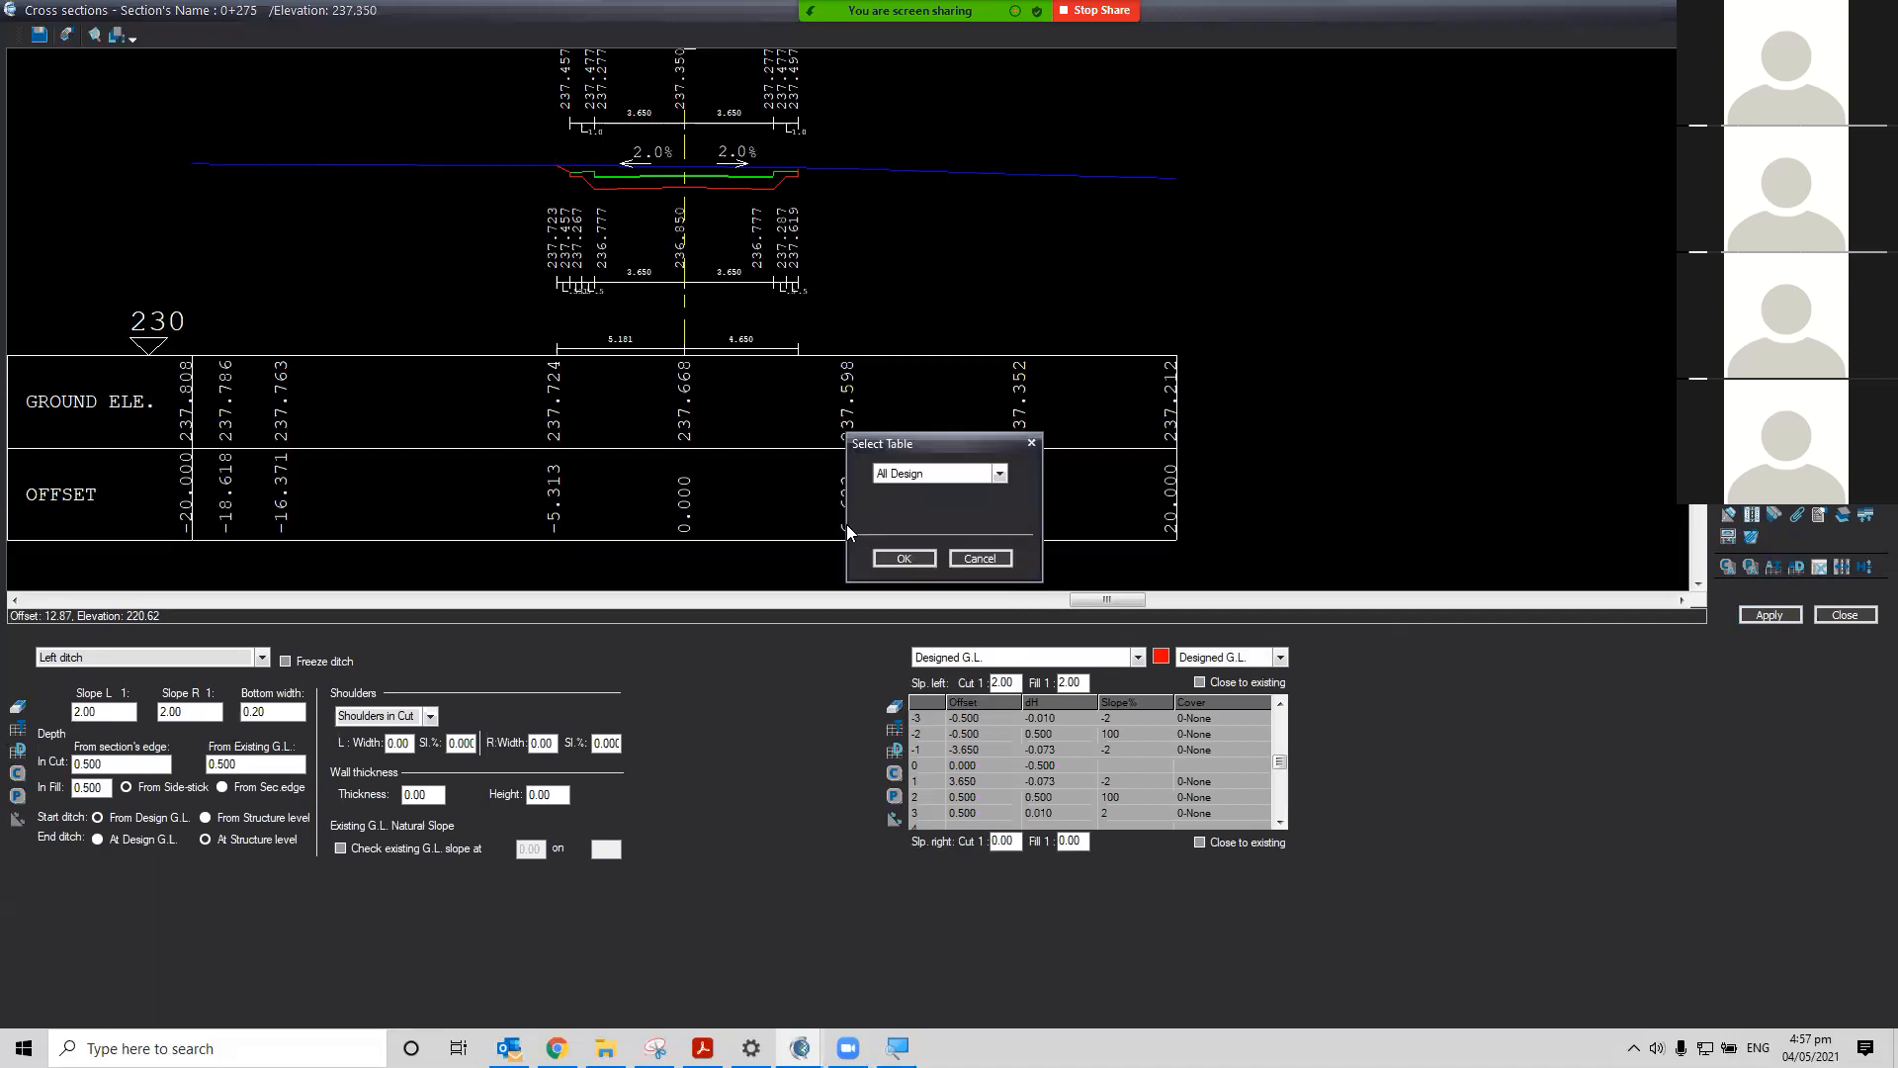
{"action": "left_click", "coordinate": [903, 559]}
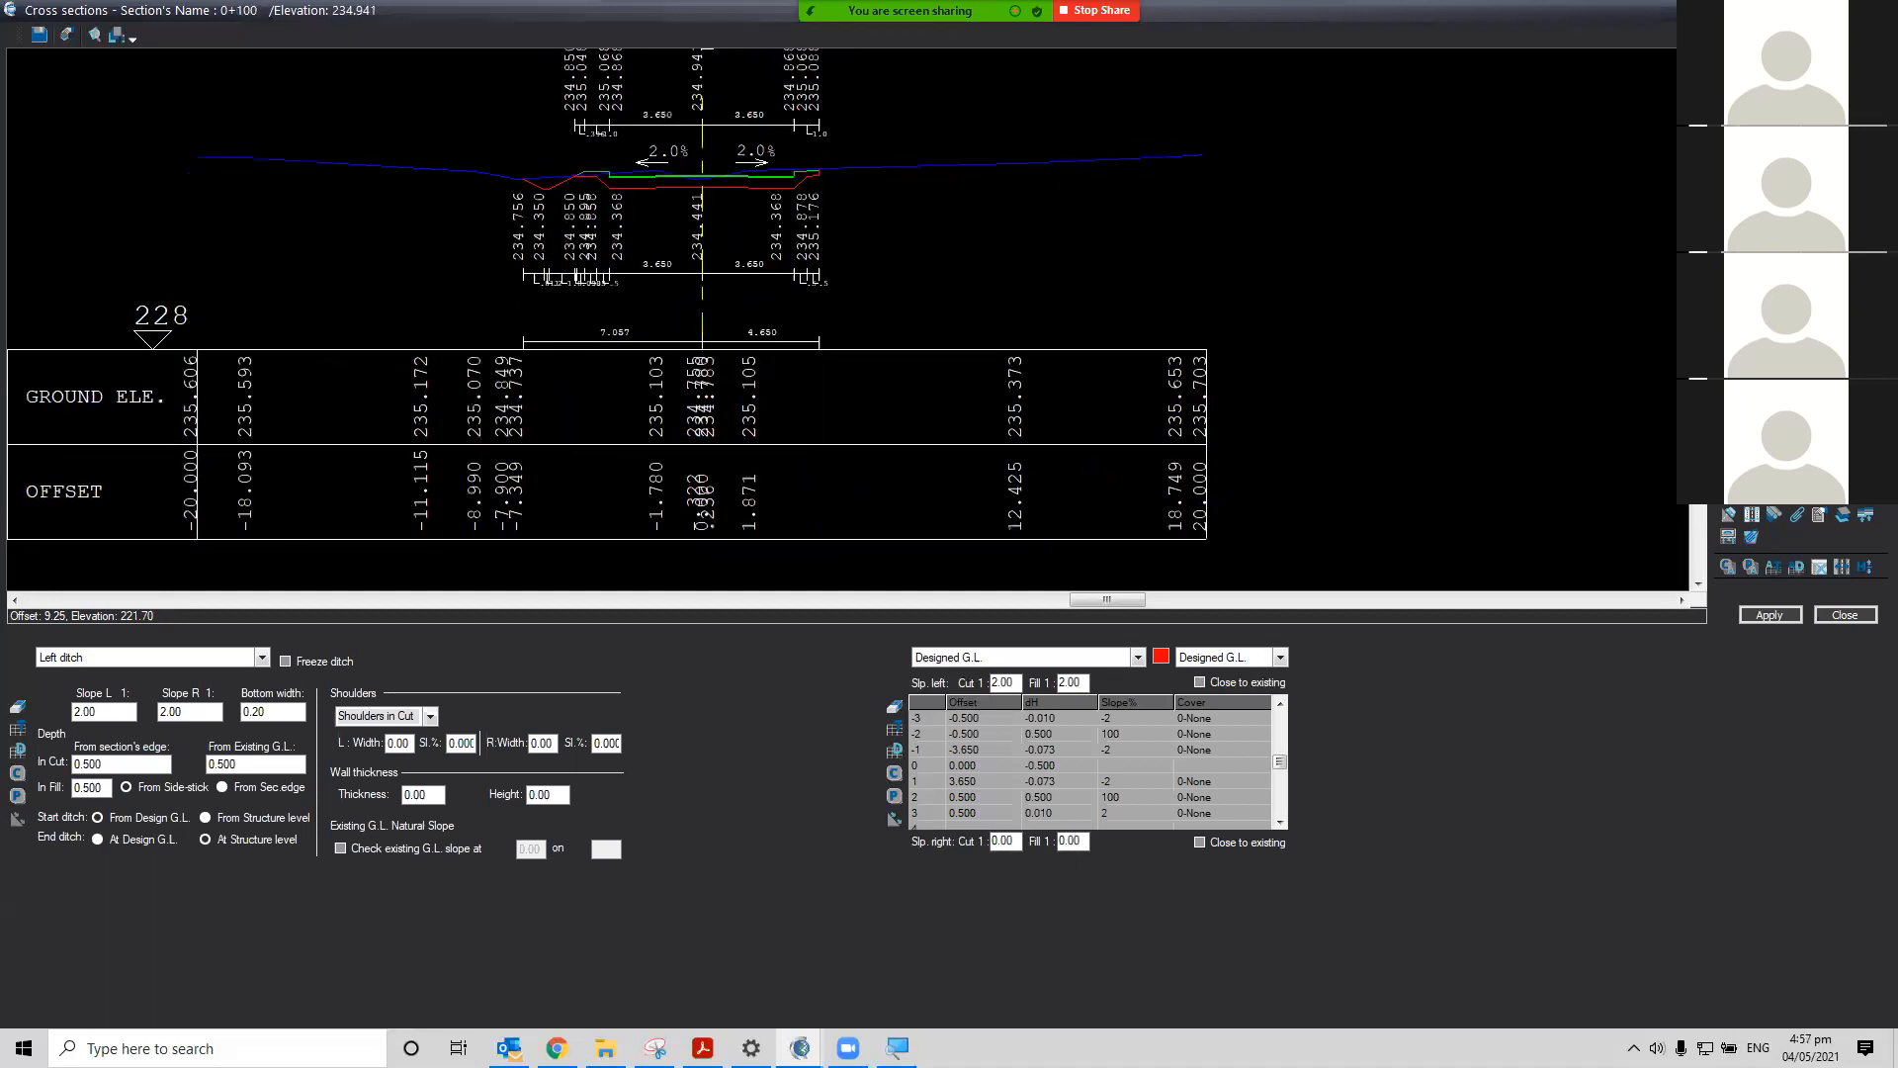
From section 0+000, run Layout & contours with intervals 2, enabling the Triangles and Create junctions options
{"action": "key", "text": "Page_Up"}
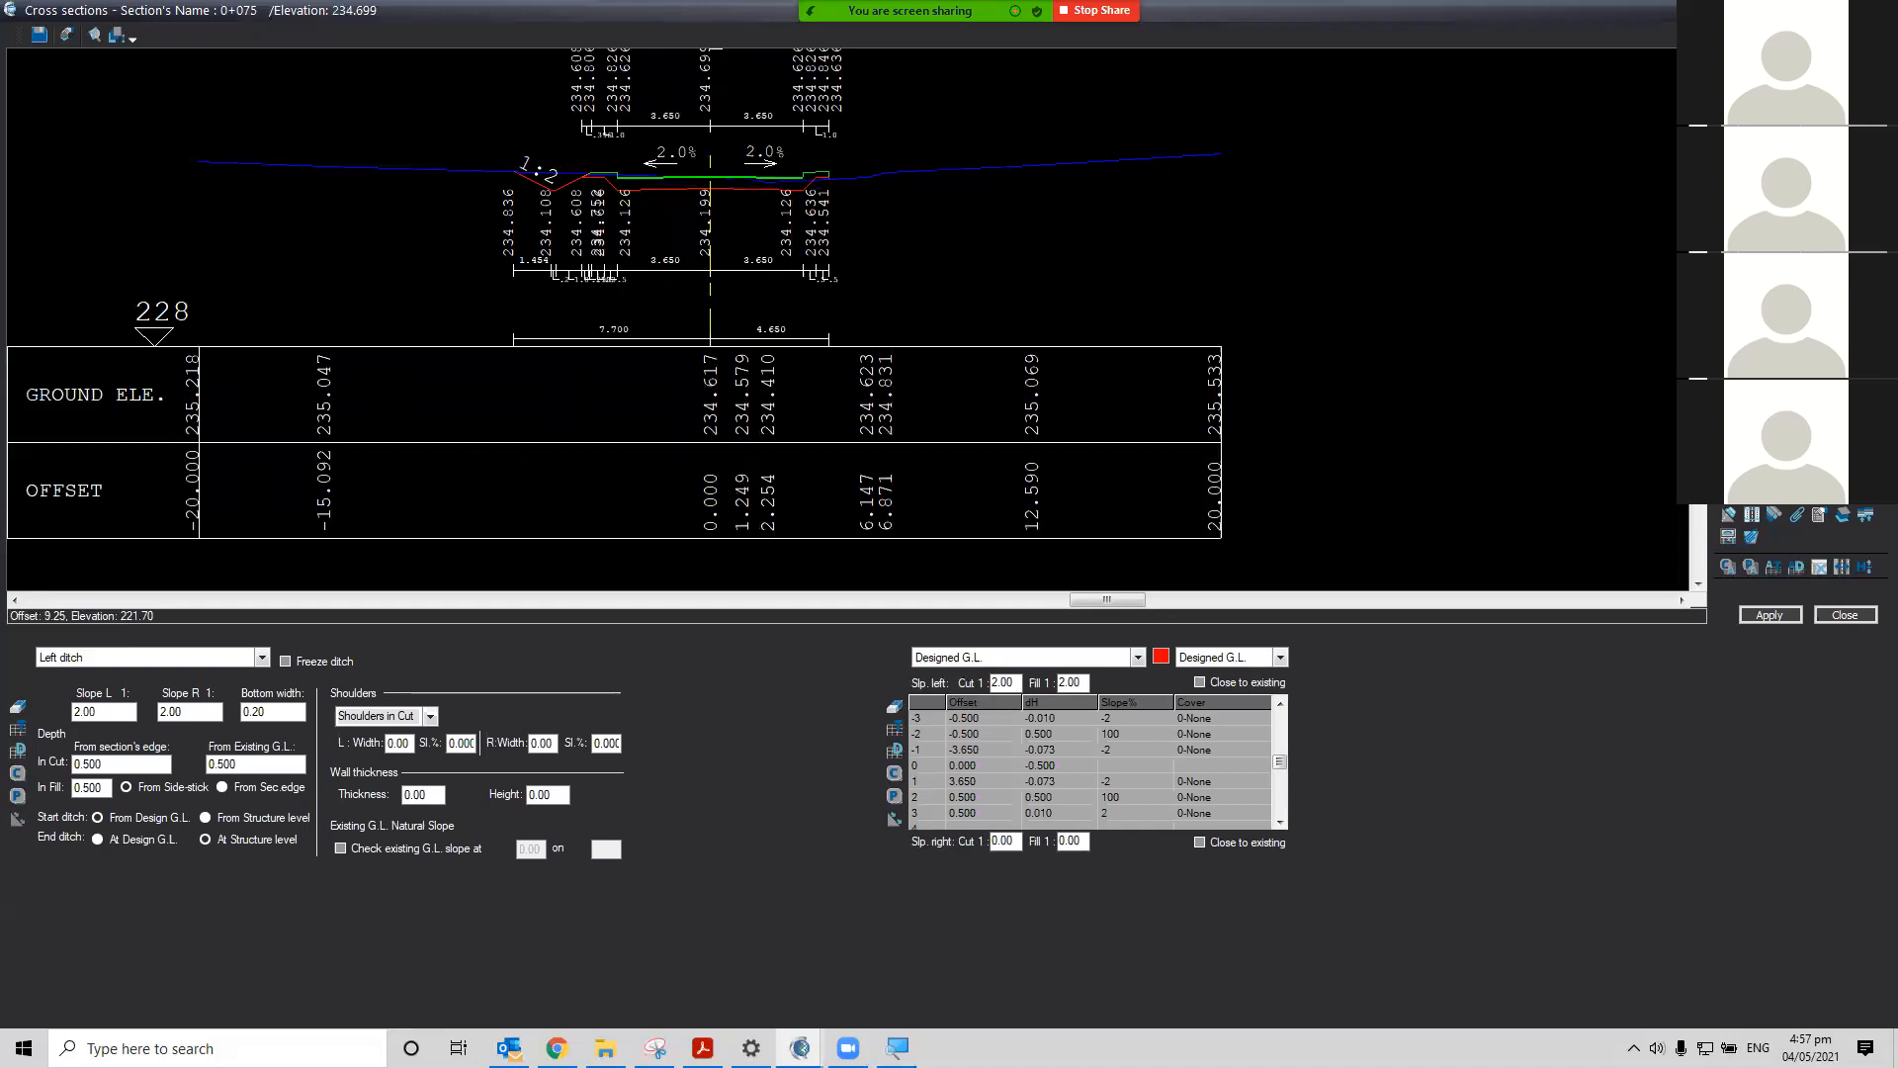
{"action": "key", "text": "Home"}
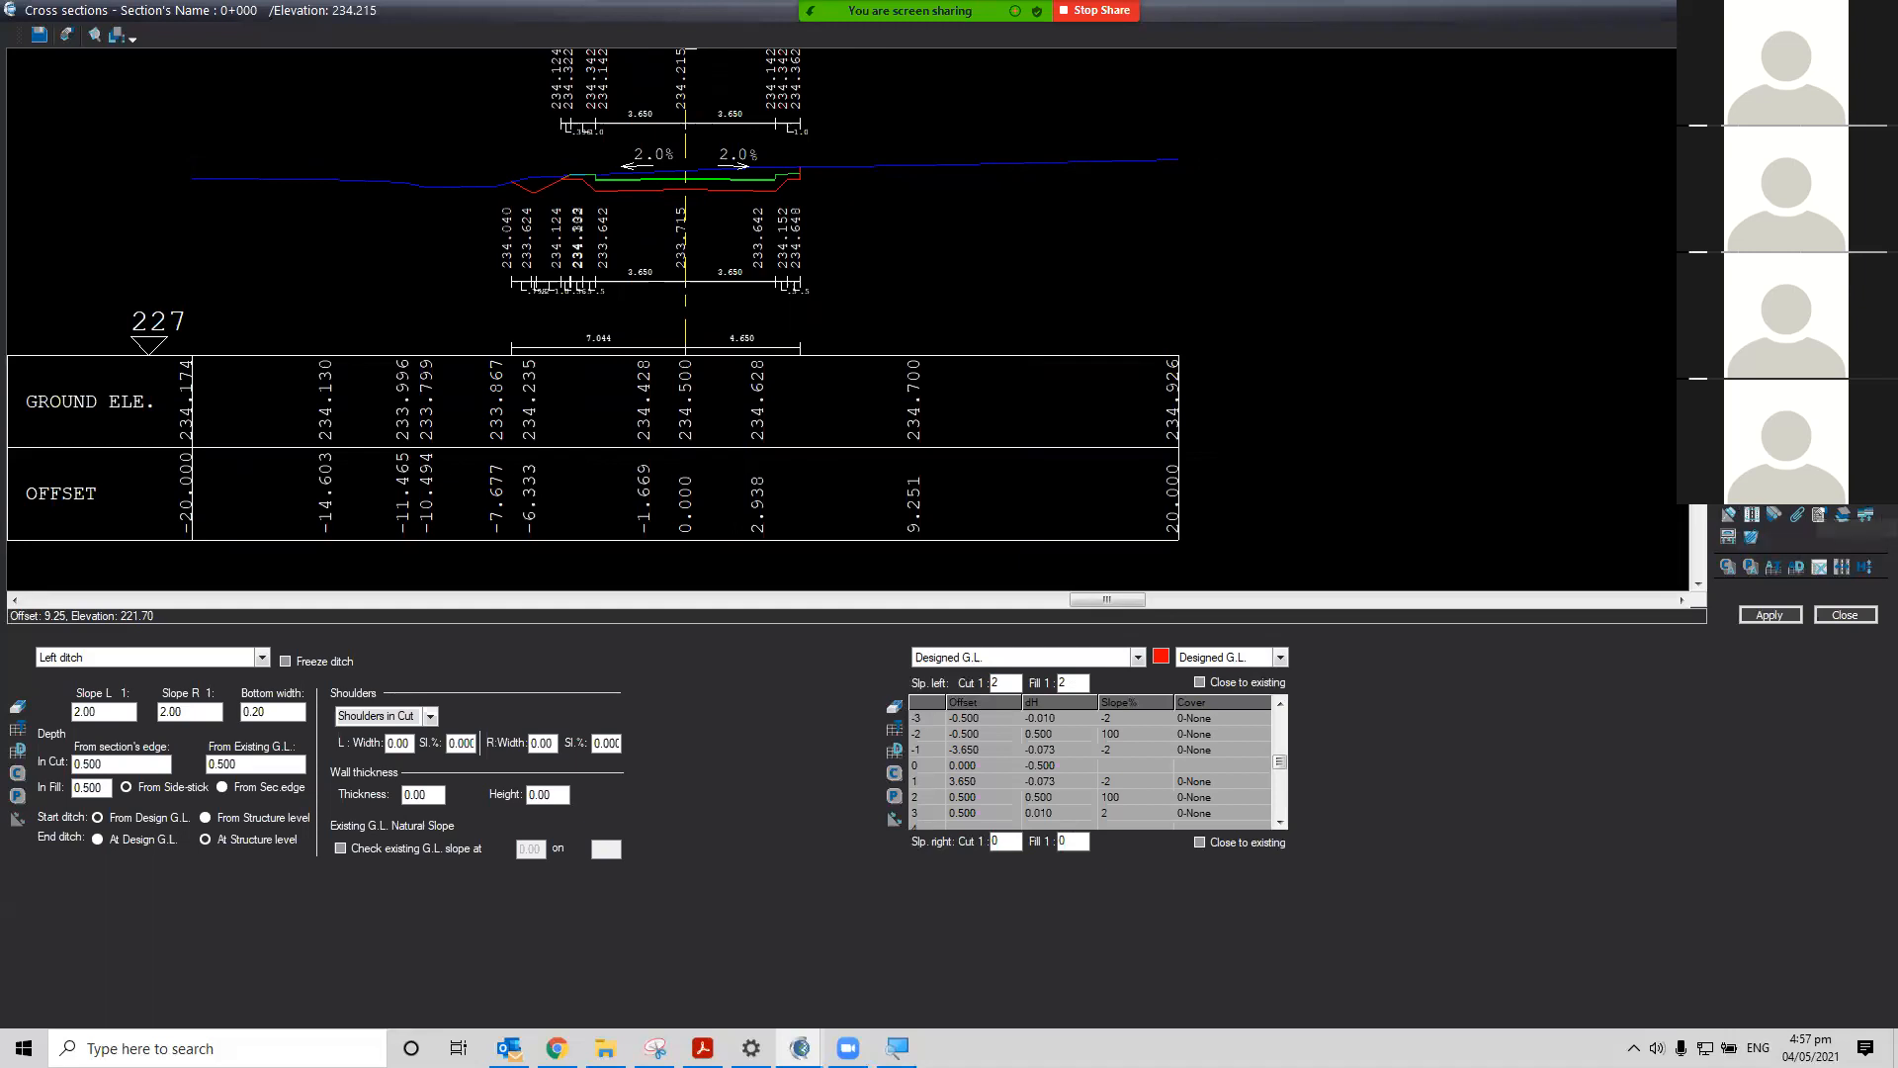
{"action": "left_click", "coordinate": [1819, 514]}
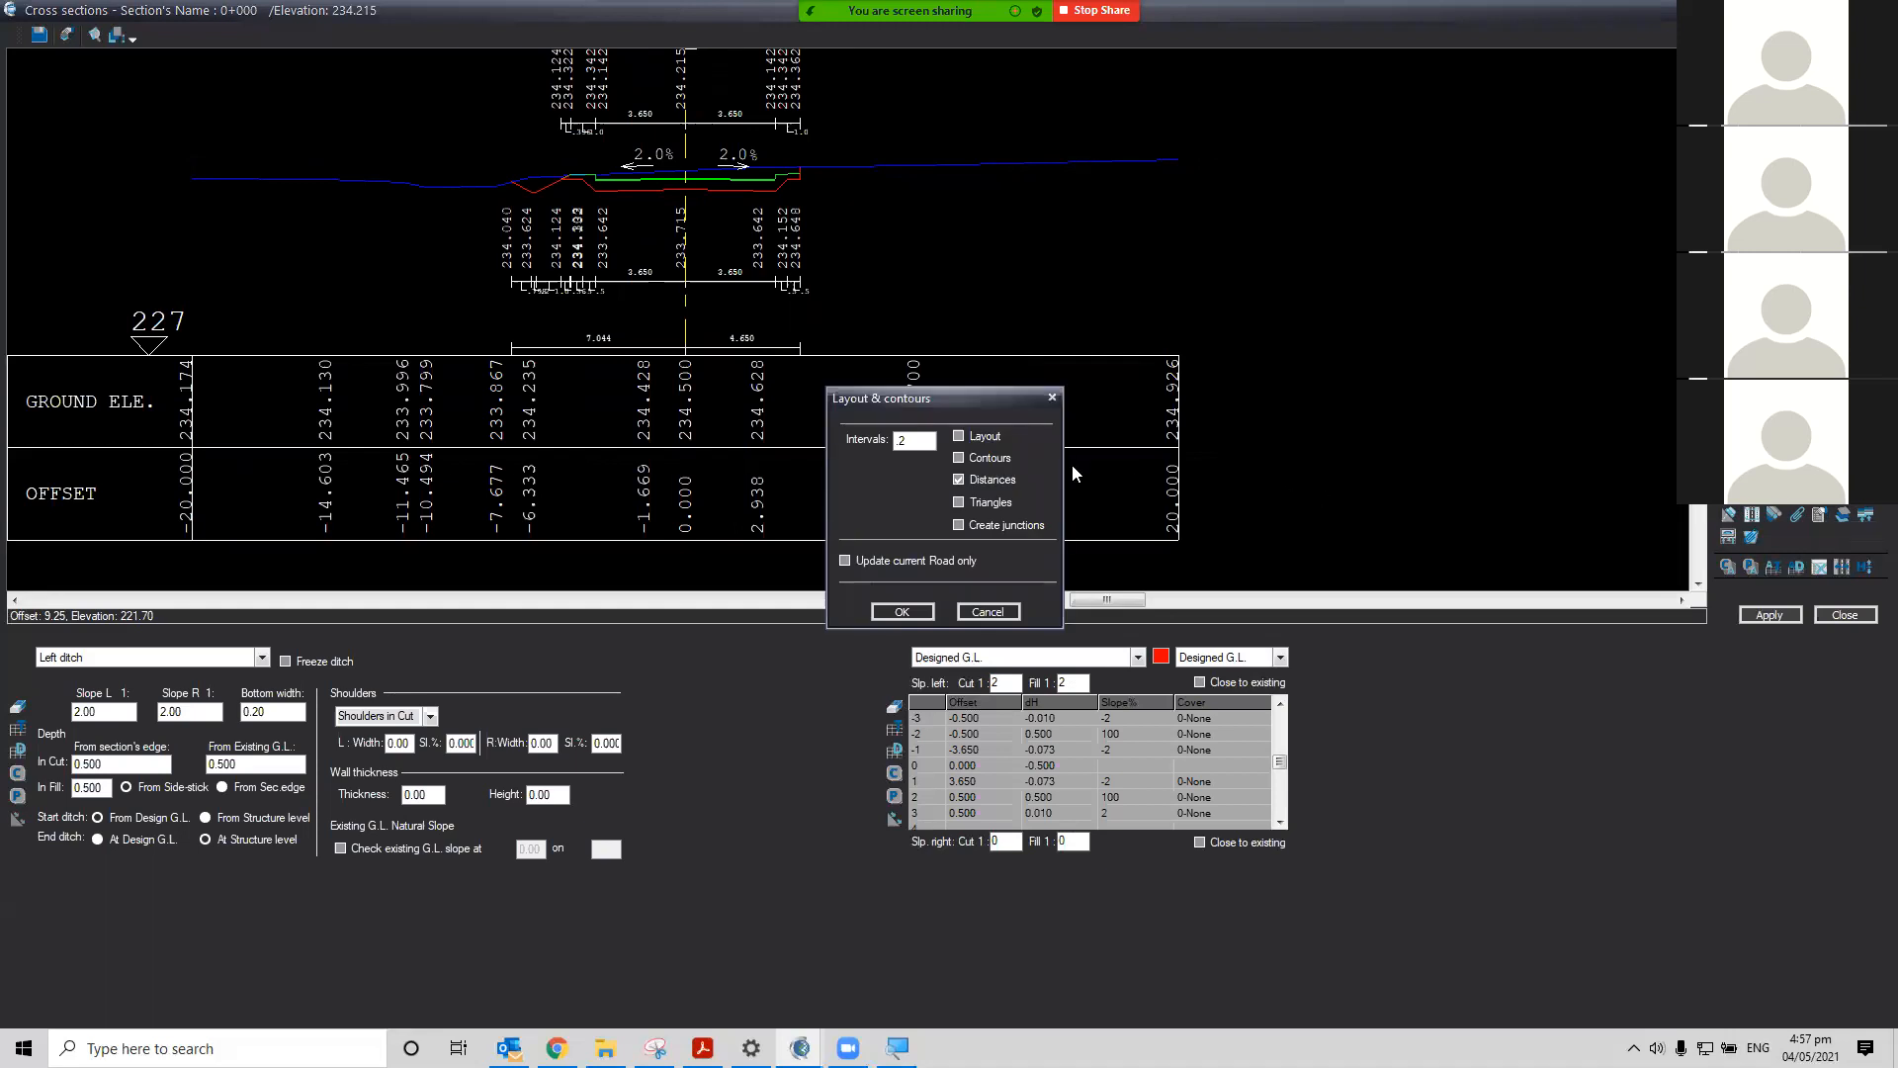
{"action": "left_click", "coordinate": [959, 502]}
{"action": "left_click", "coordinate": [959, 525]}
{"action": "left_click", "coordinate": [979, 523]}
{"action": "left_click", "coordinate": [902, 612]}
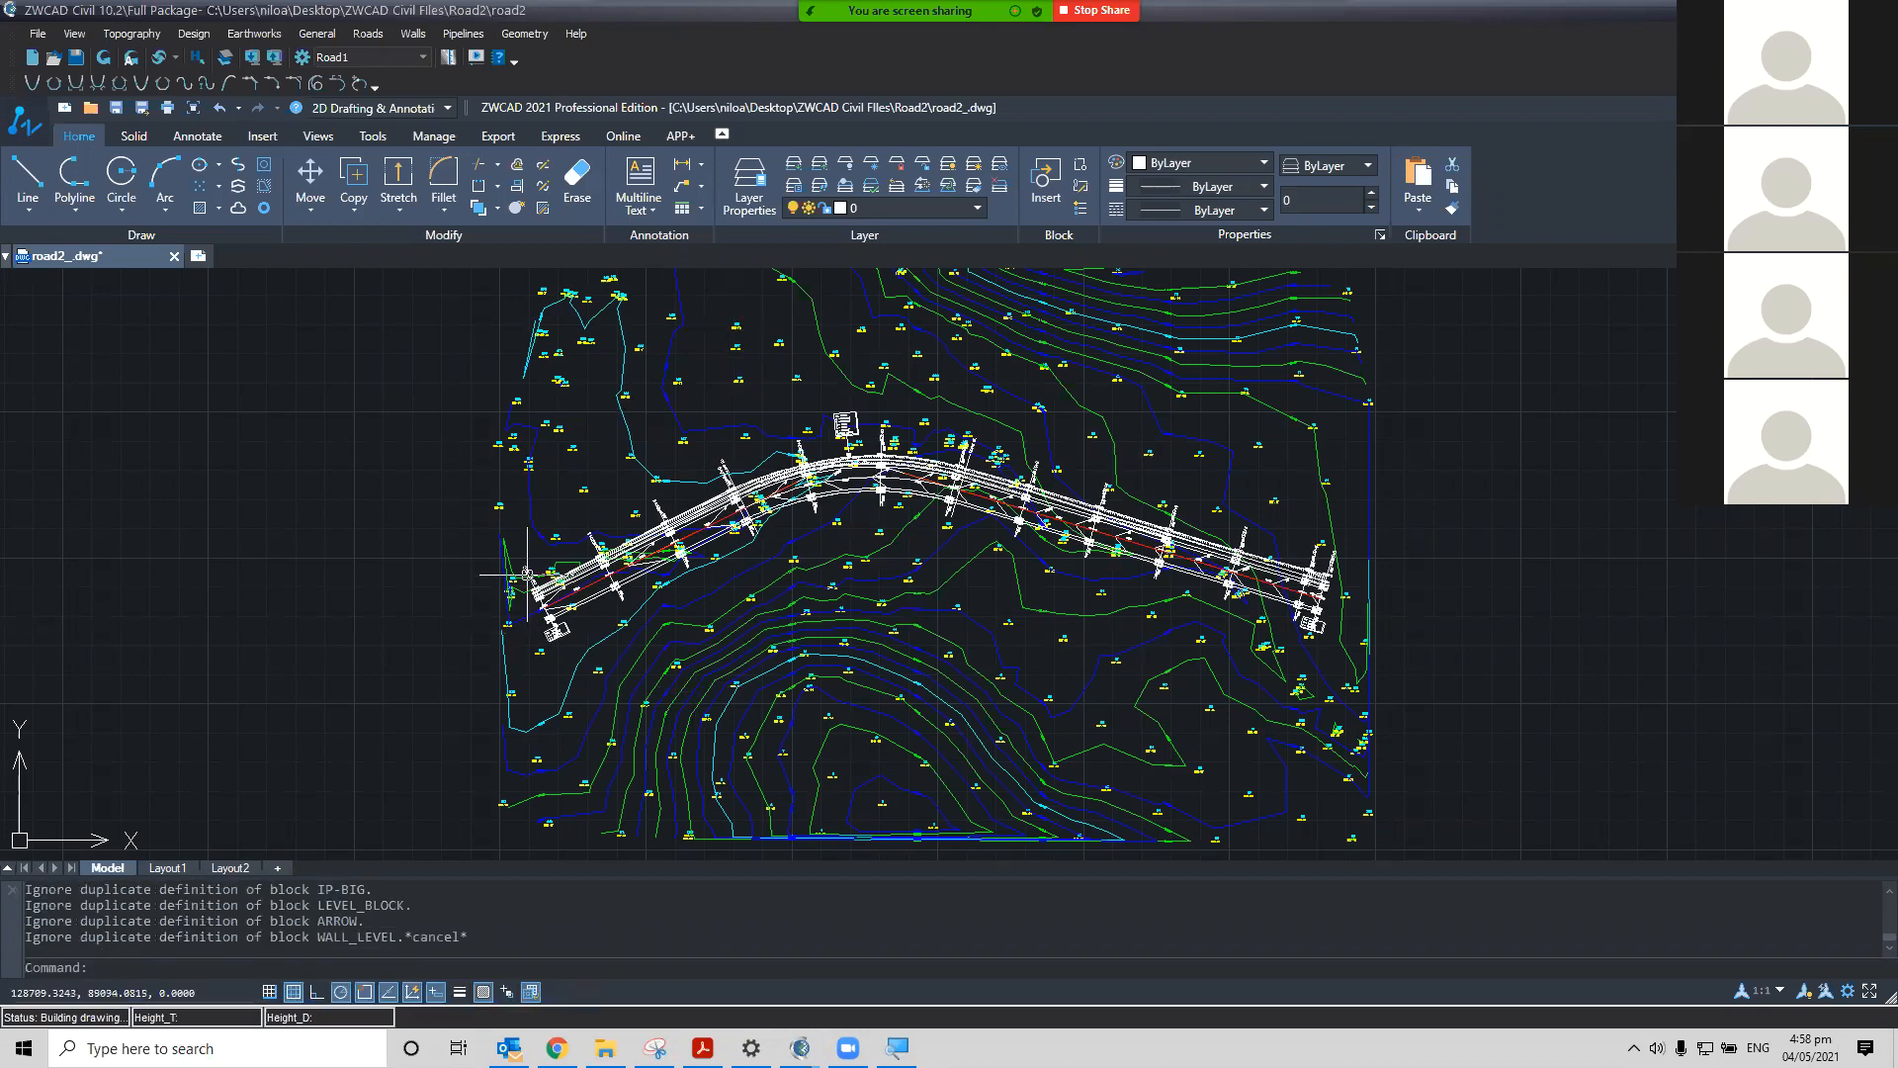
Zoom into the road start in the plan and open the Layer Properties Manager to review the layers
{"action": "scroll", "coordinate": [527, 573], "scroll_direction": "up", "scroll_amount": 10}
{"action": "mouse_move", "coordinate": [938, 580]}
{"action": "middle_mouse_down"}
{"action": "mouse_move", "coordinate": [805, 666]}
{"action": "mouse_move", "coordinate": [1041, 497]}
{"action": "middle_mouse_up"}
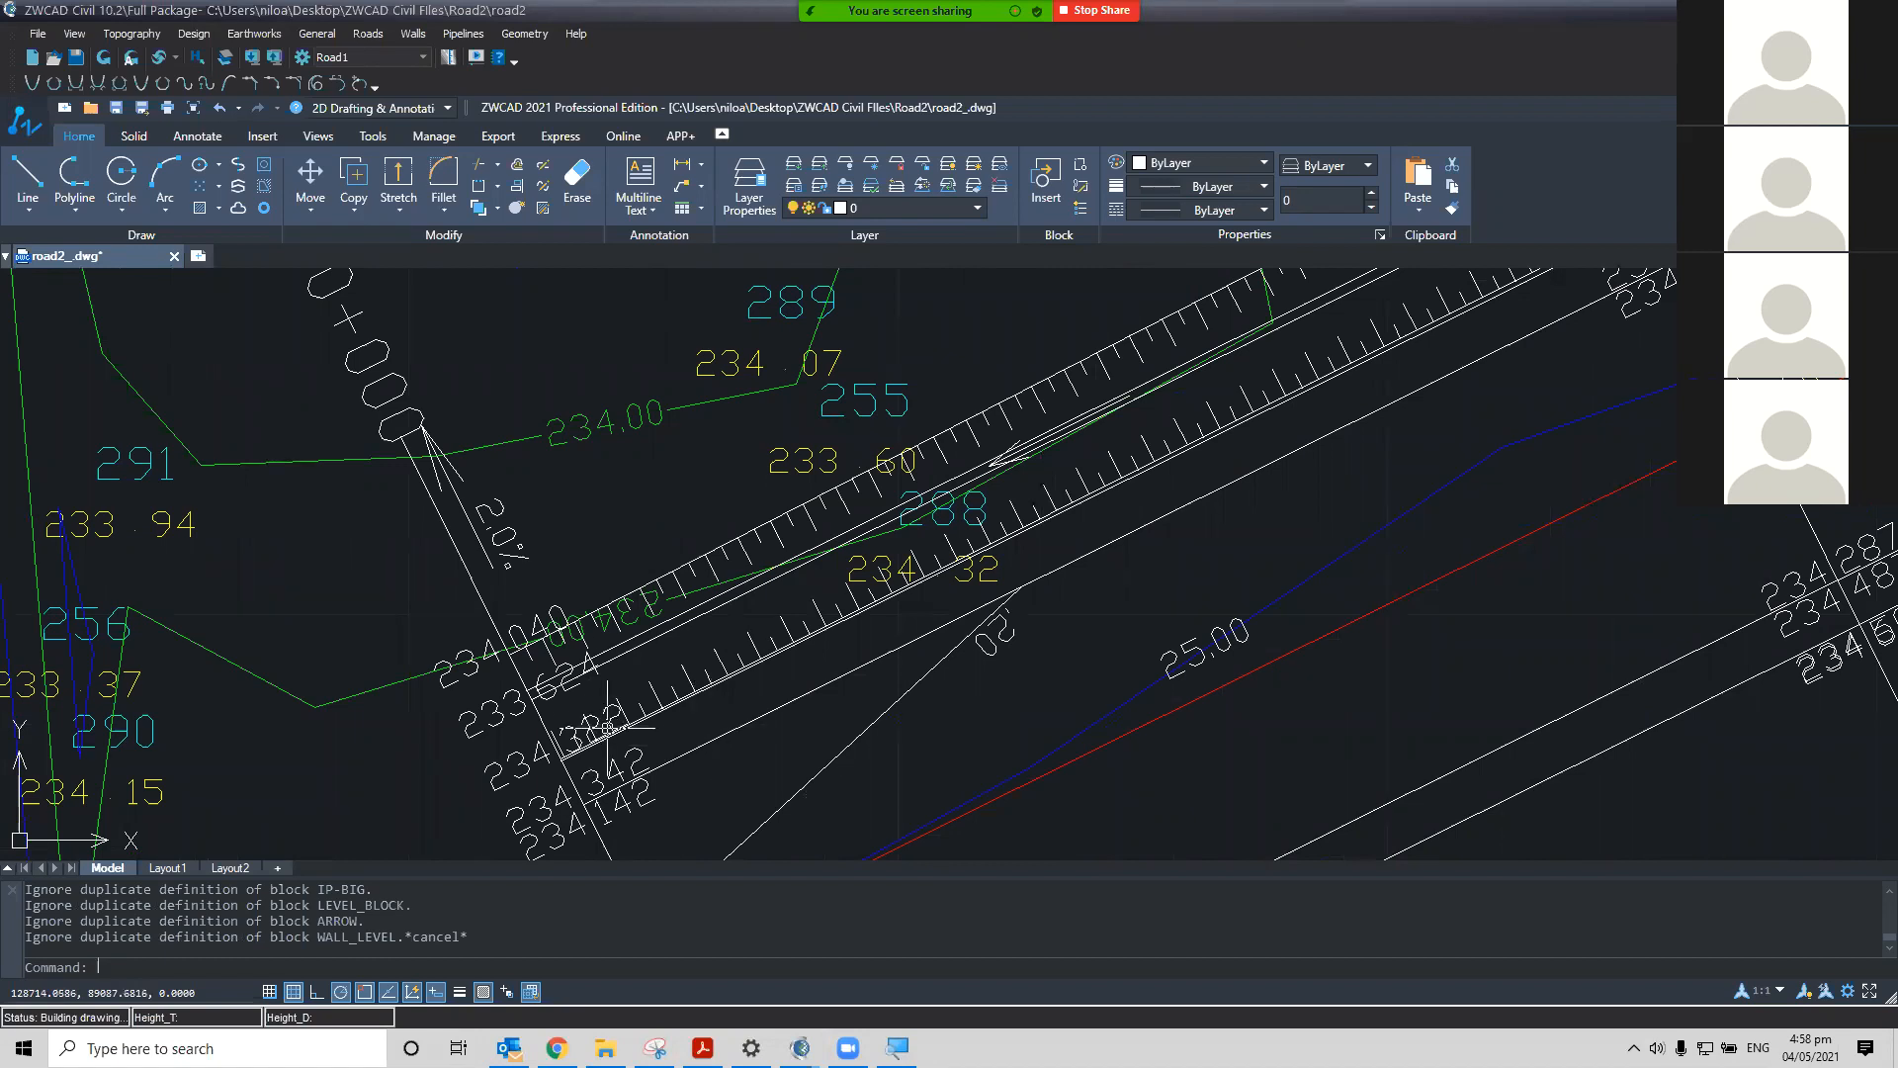
{"action": "type", "text": "LA"}
{"action": "key", "text": "Return"}
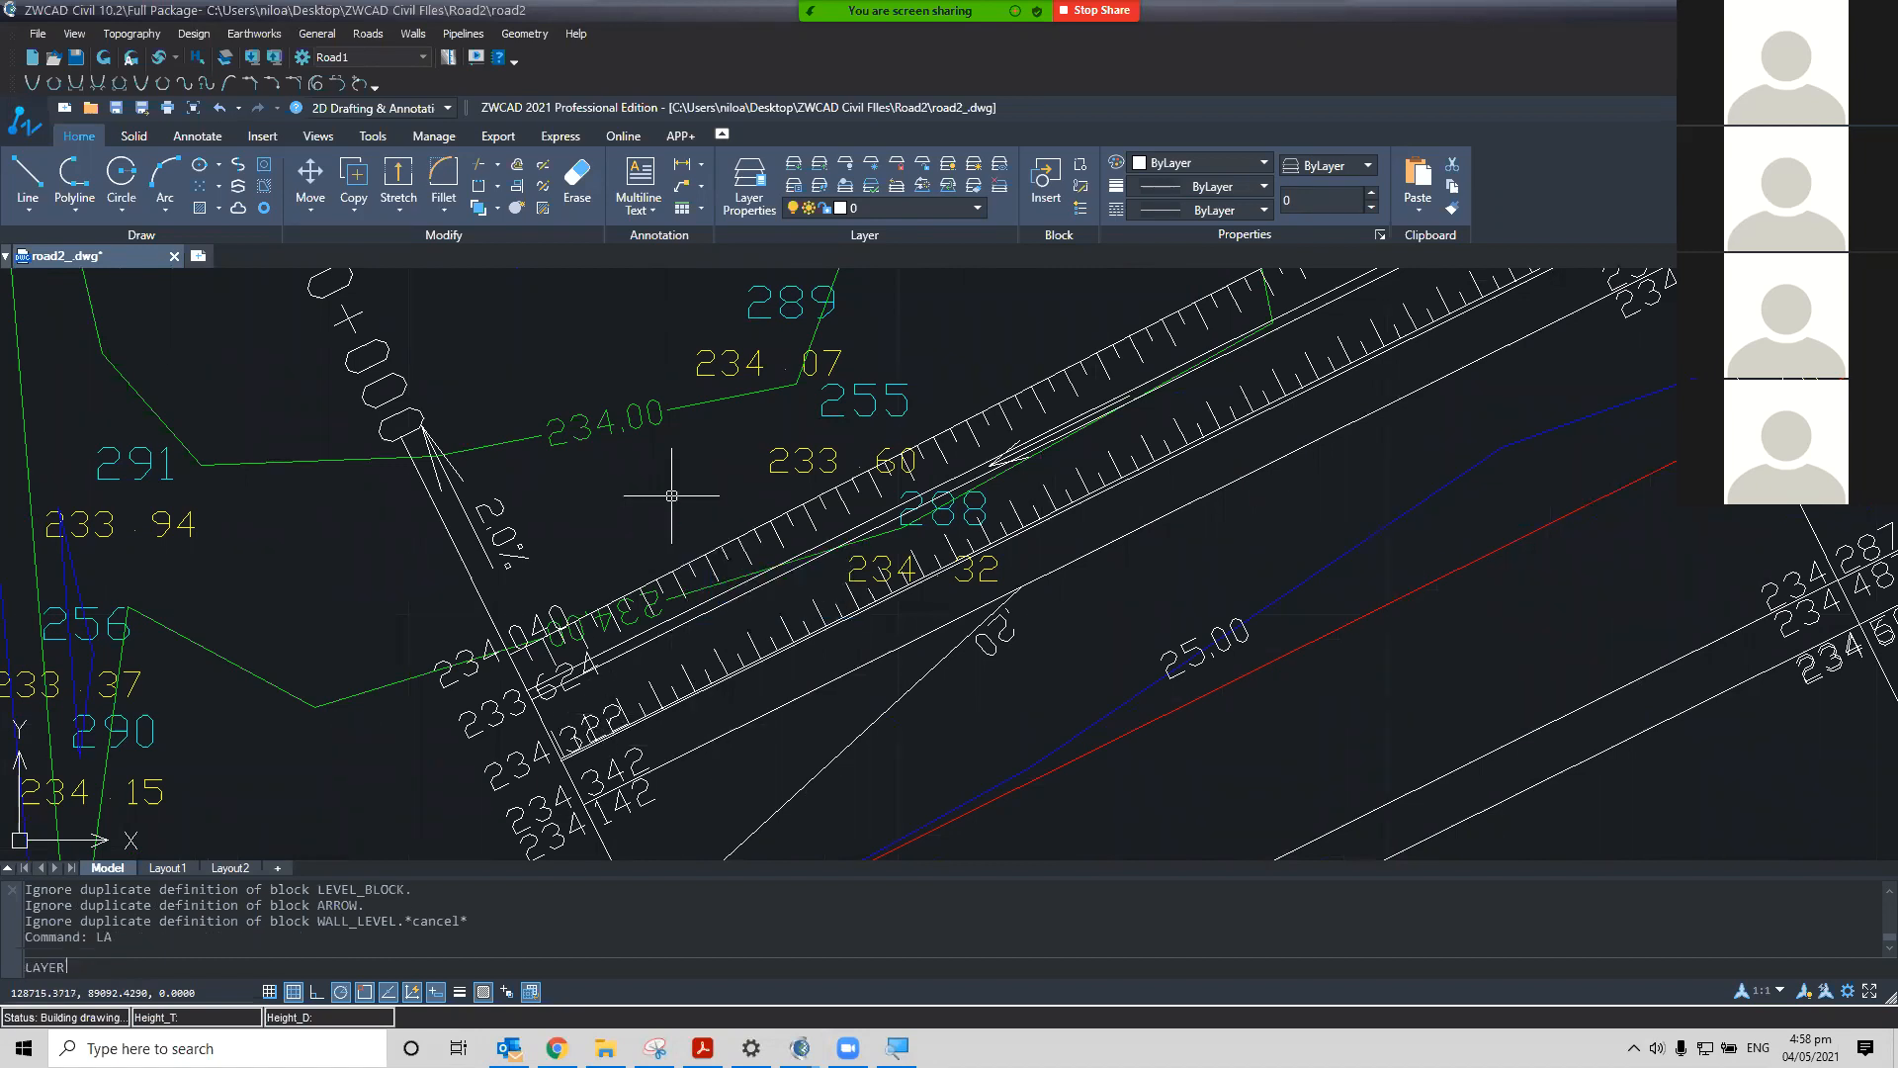
{"action": "scroll", "coordinate": [640, 526], "scroll_direction": "down", "scroll_amount": 1}
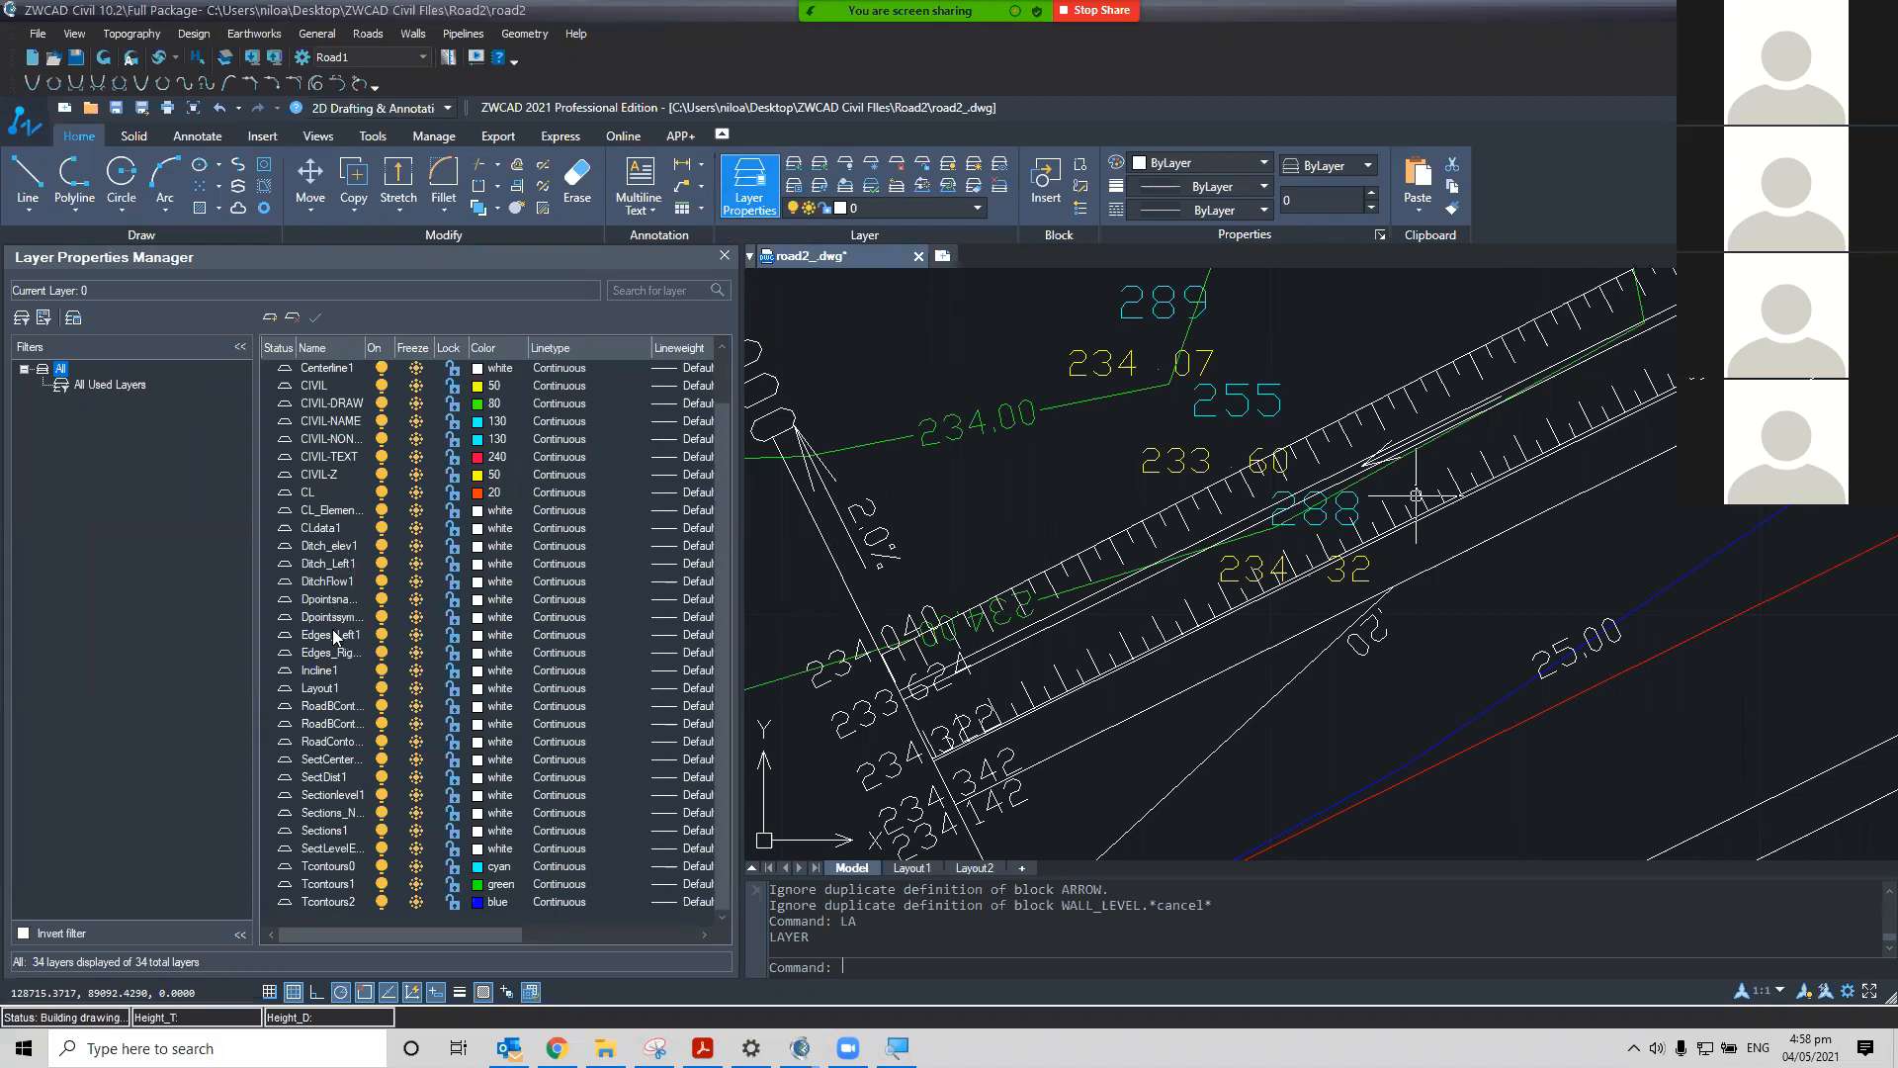
{"action": "scroll", "coordinate": [352, 682], "scroll_direction": "up", "scroll_amount": 1}
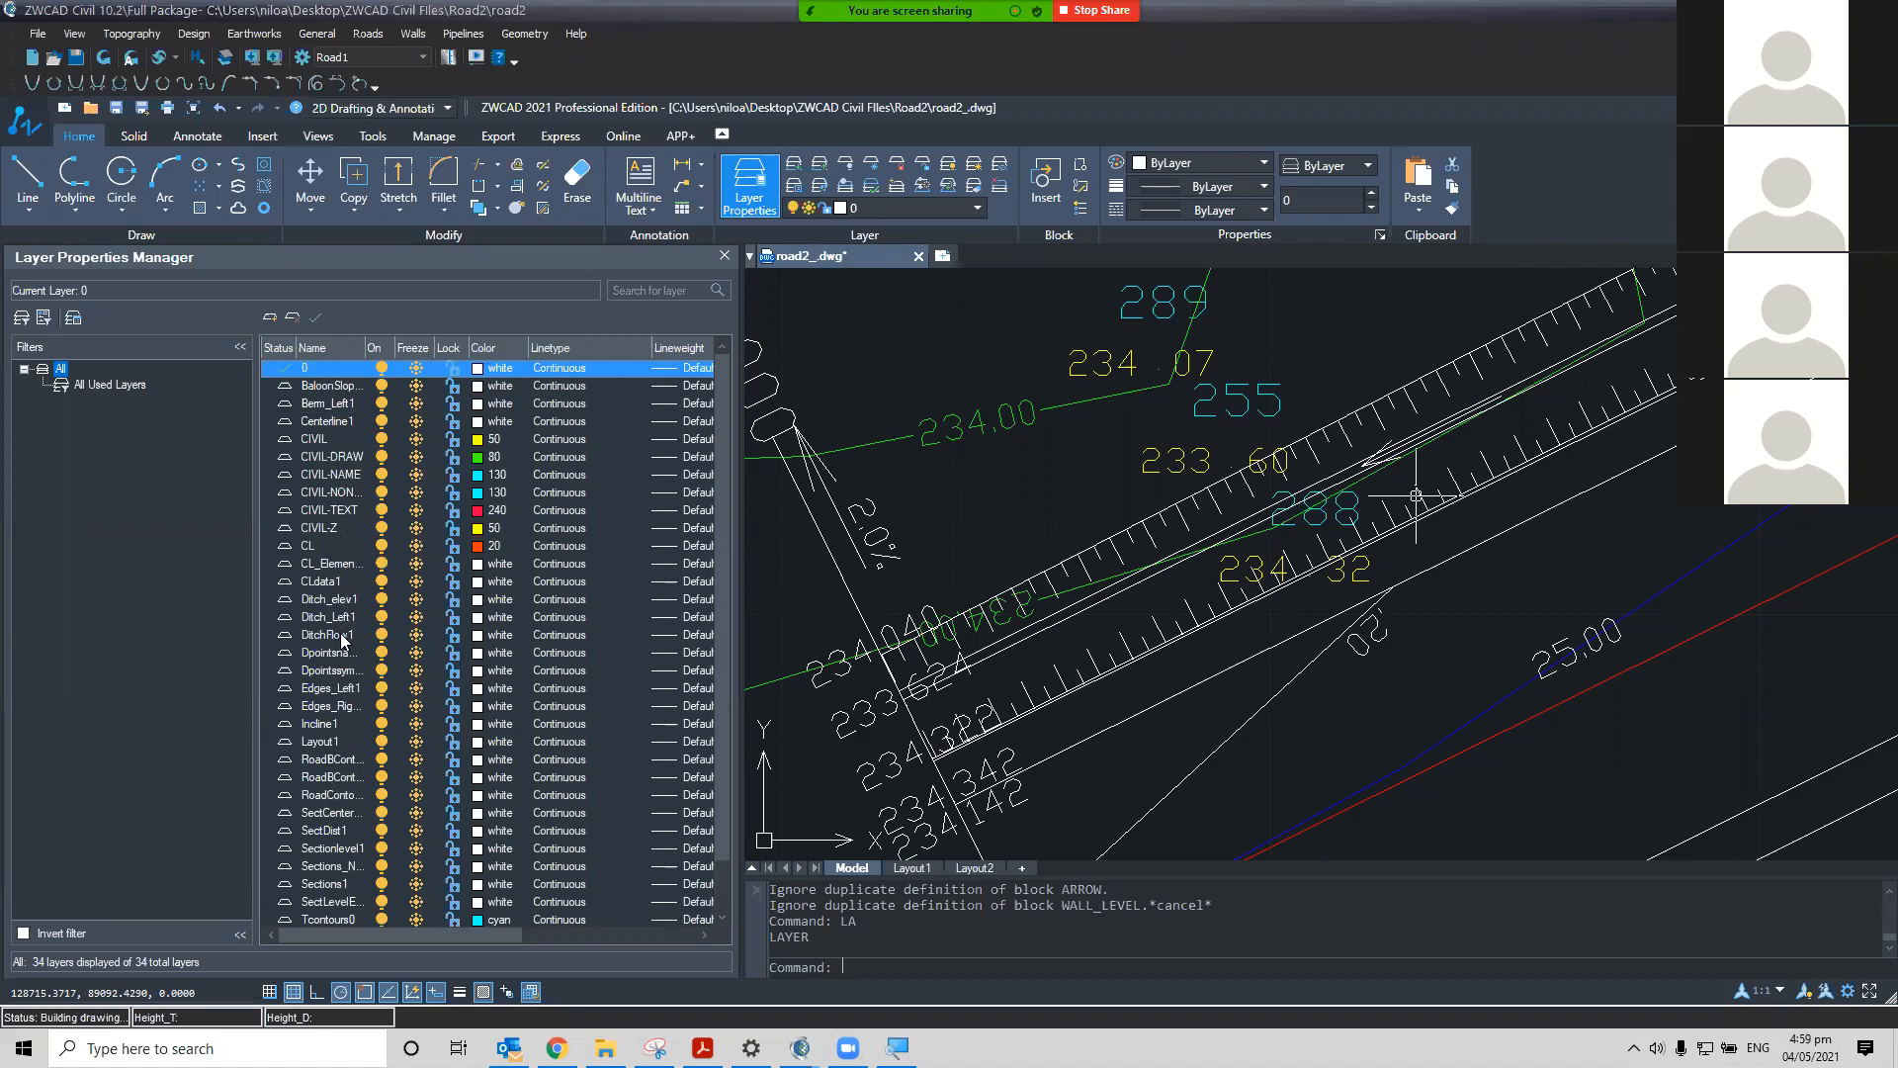
Select a ditch incline line at the road start to check its layer, then clear the selection
{"action": "left_click", "coordinate": [1060, 679]}
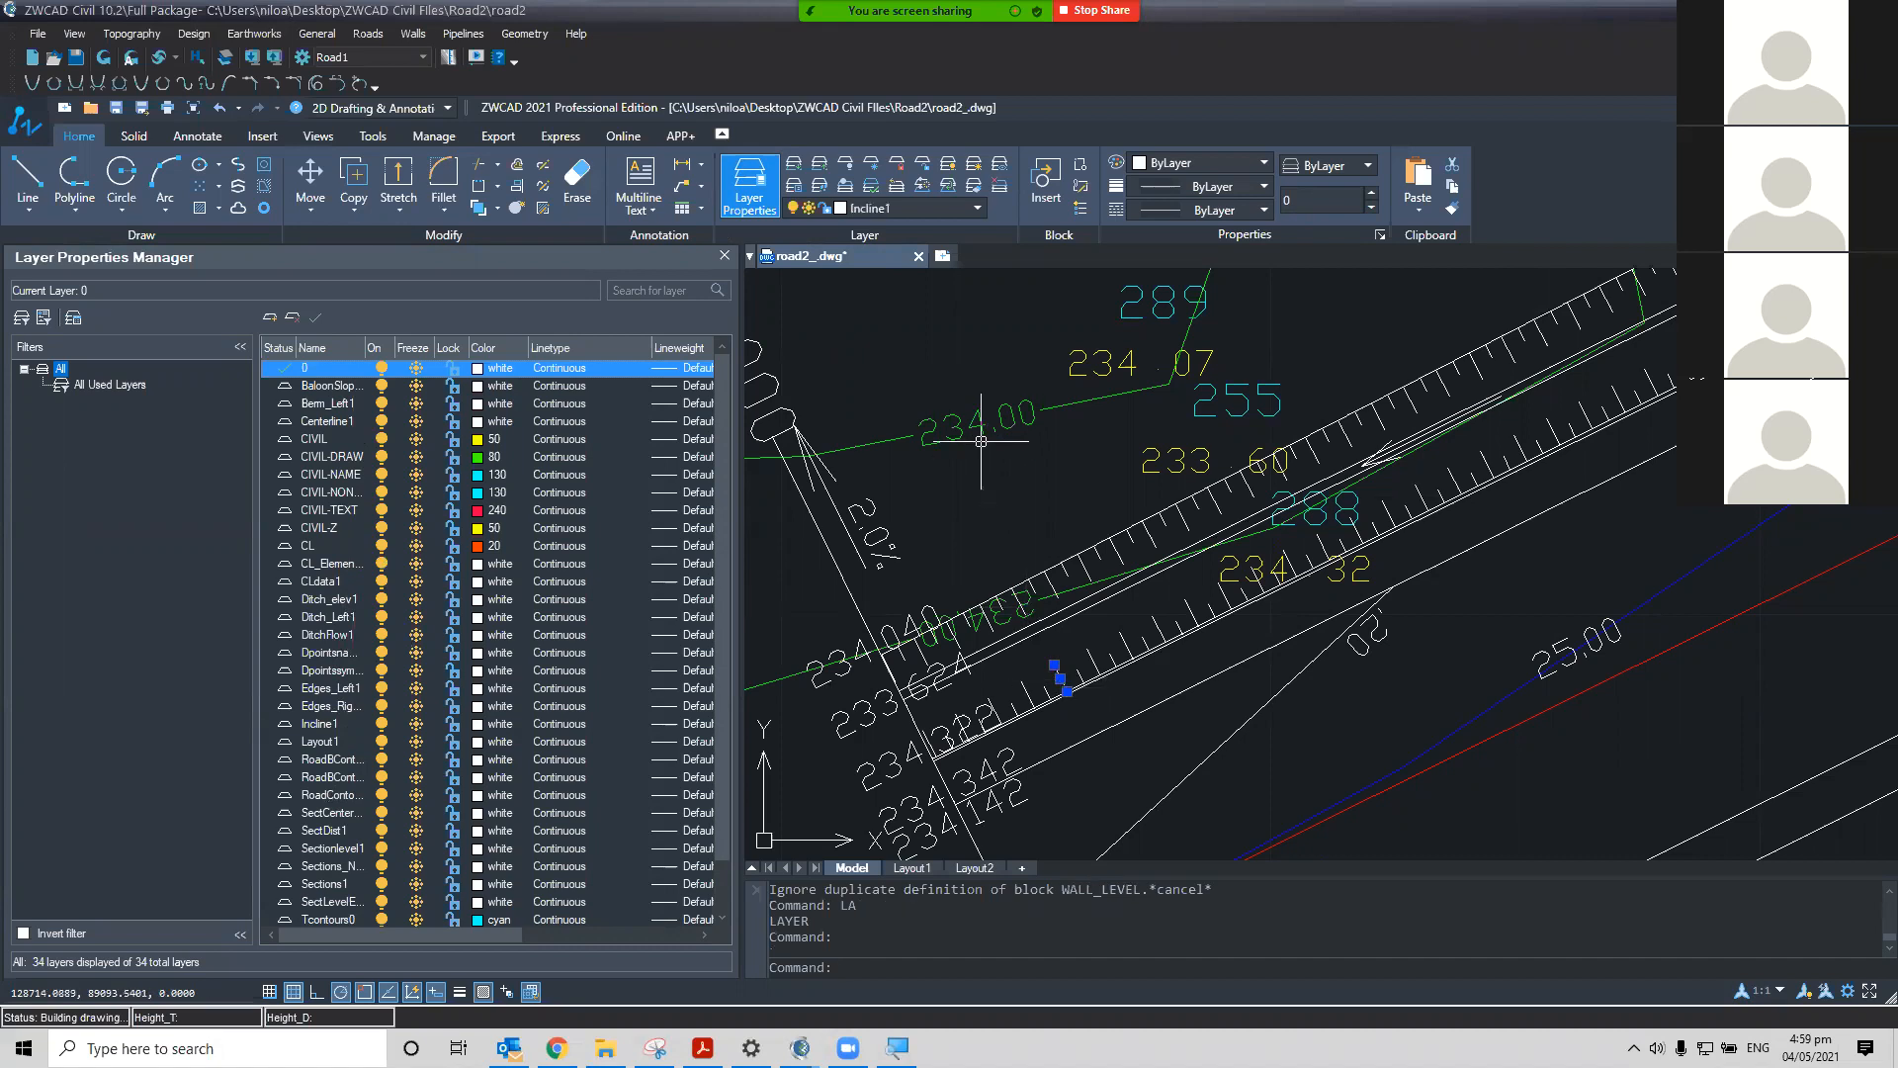
{"action": "scroll", "coordinate": [1067, 703], "scroll_direction": "up", "scroll_amount": 4}
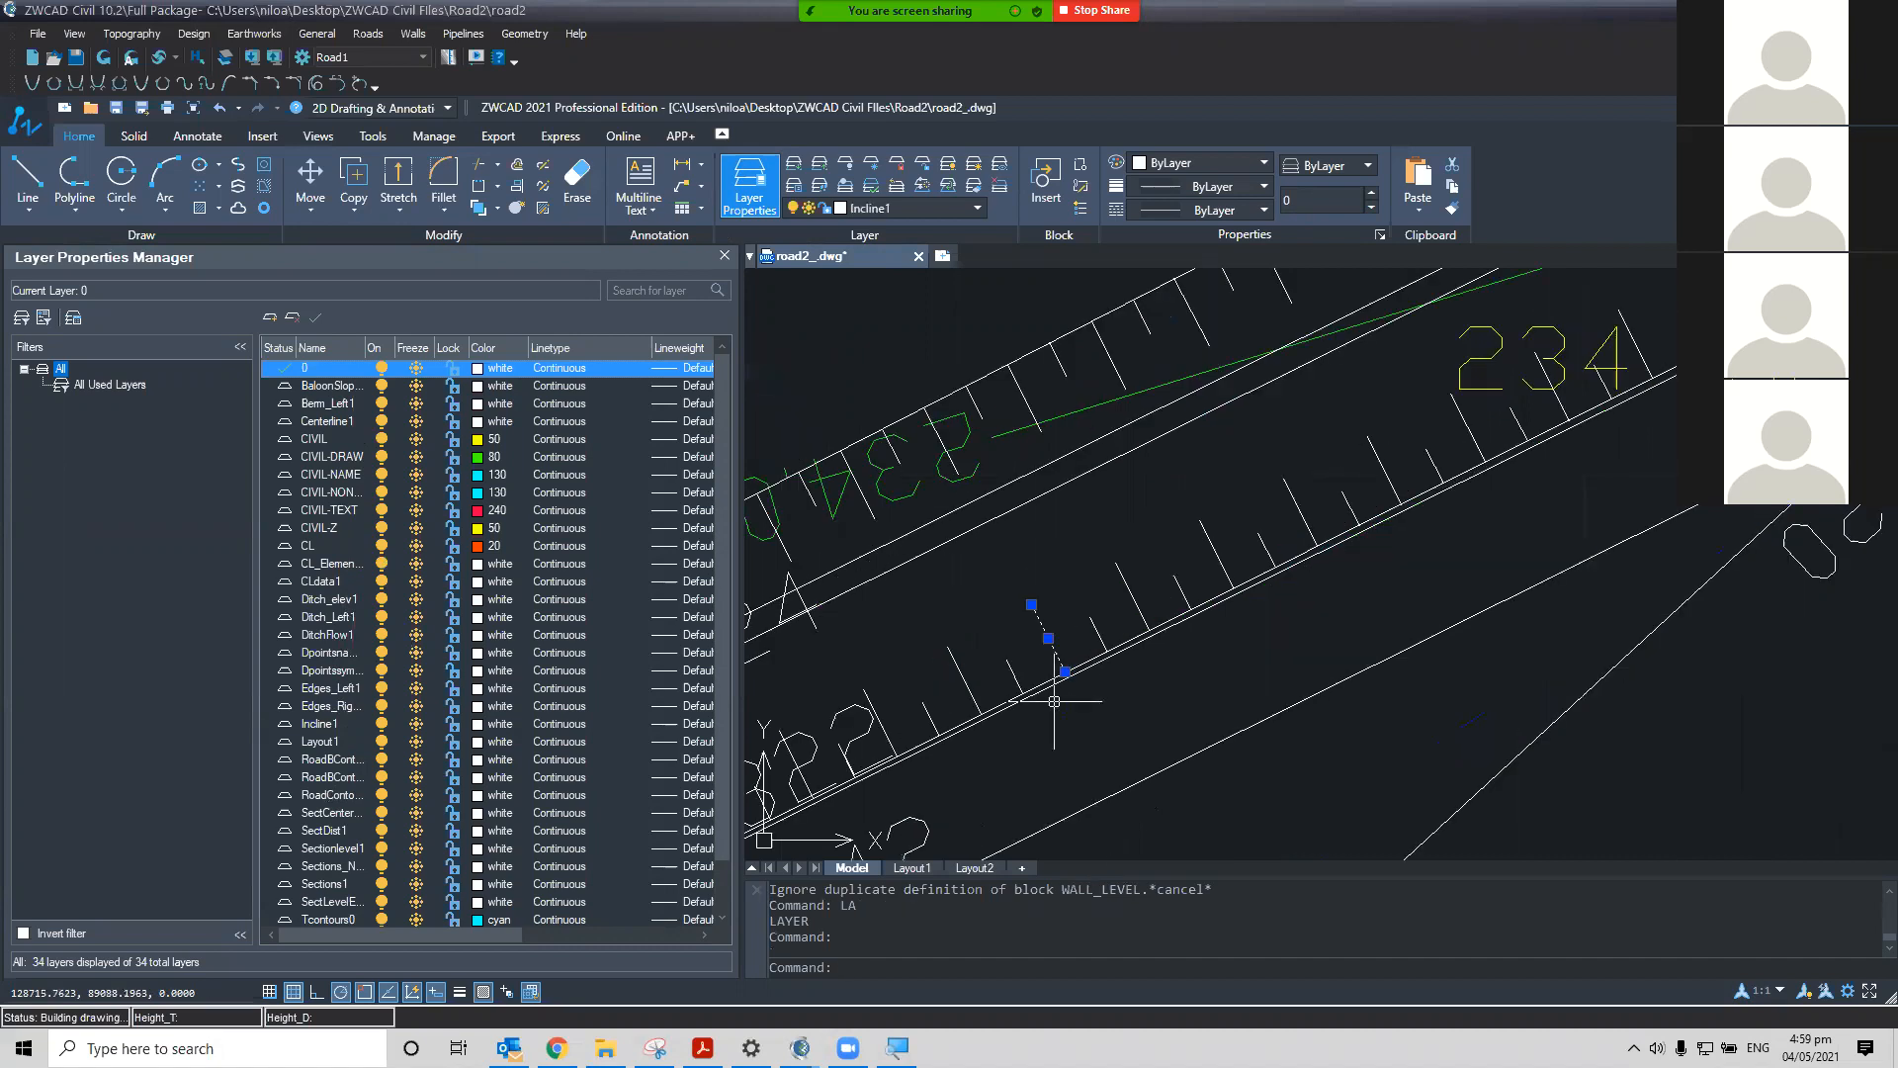
{"action": "scroll", "coordinate": [1019, 657], "scroll_direction": "down", "scroll_amount": 2}
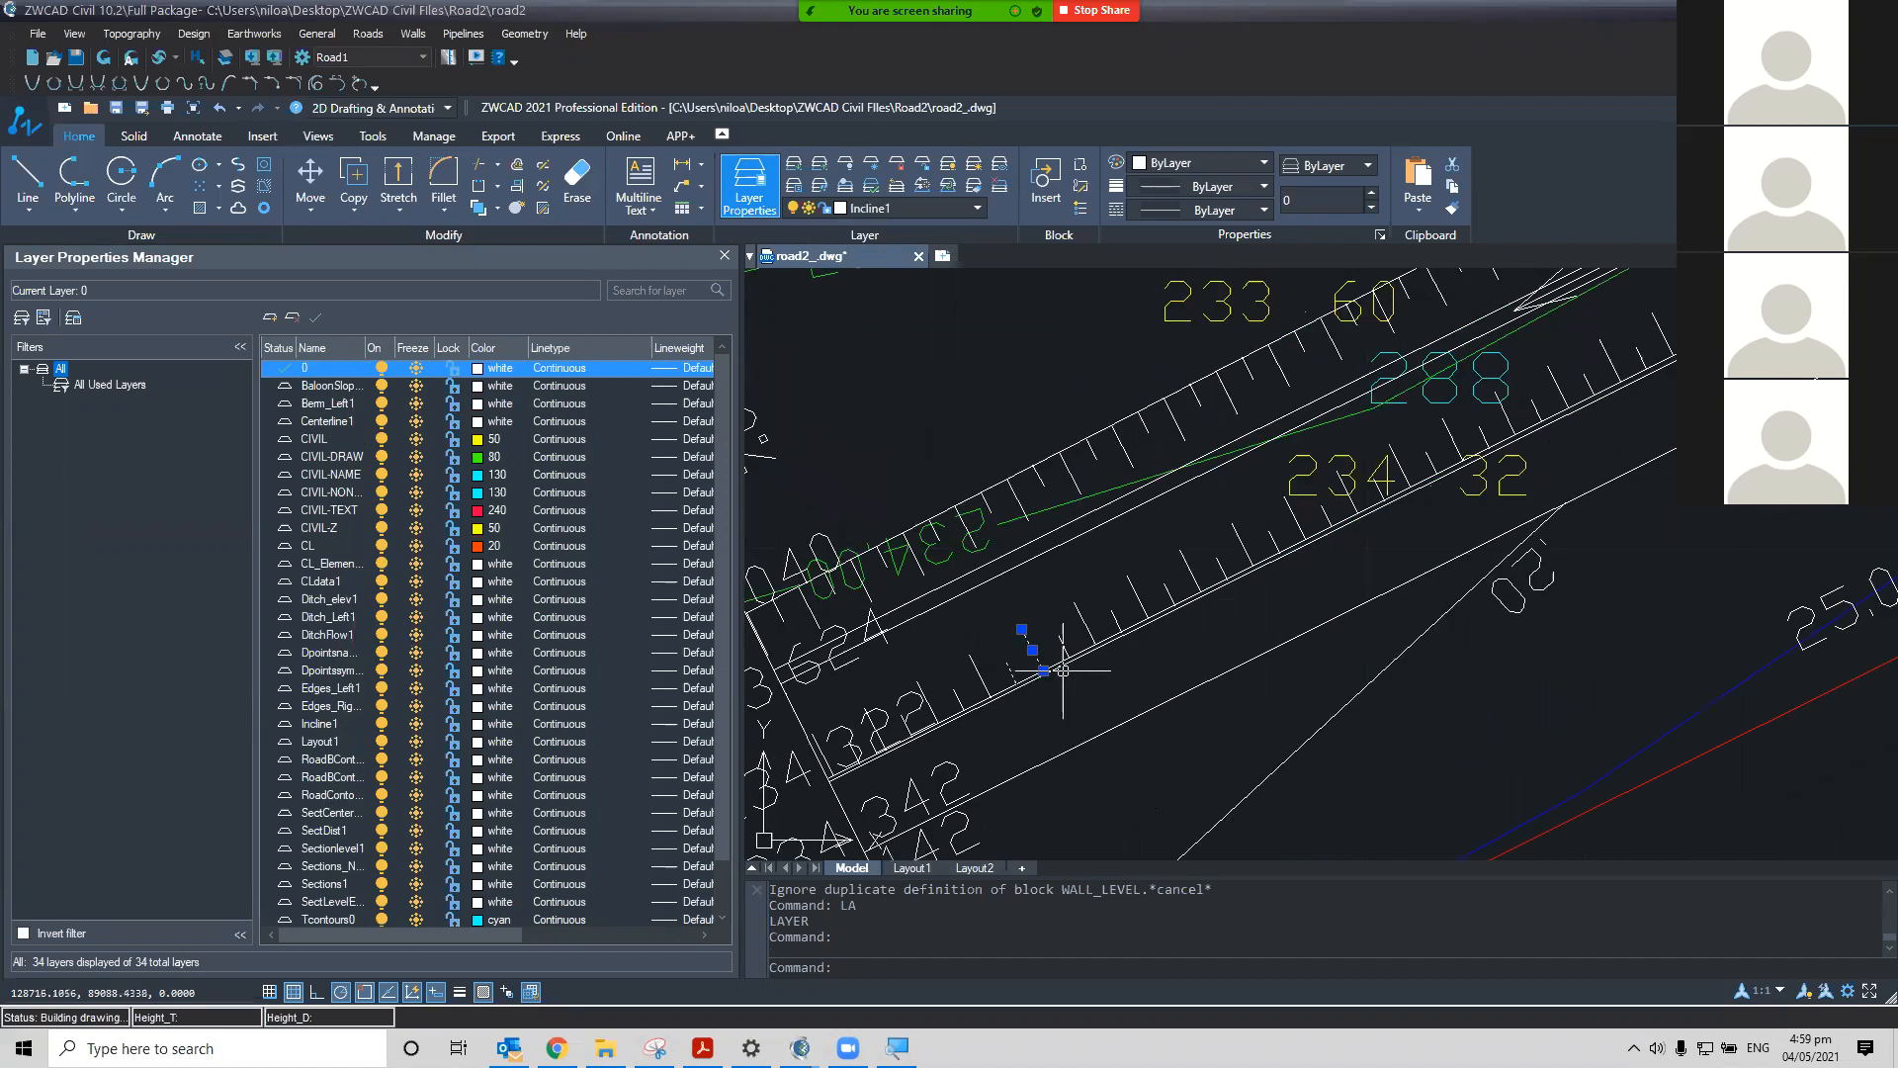
{"action": "left_click", "coordinate": [1006, 585]}
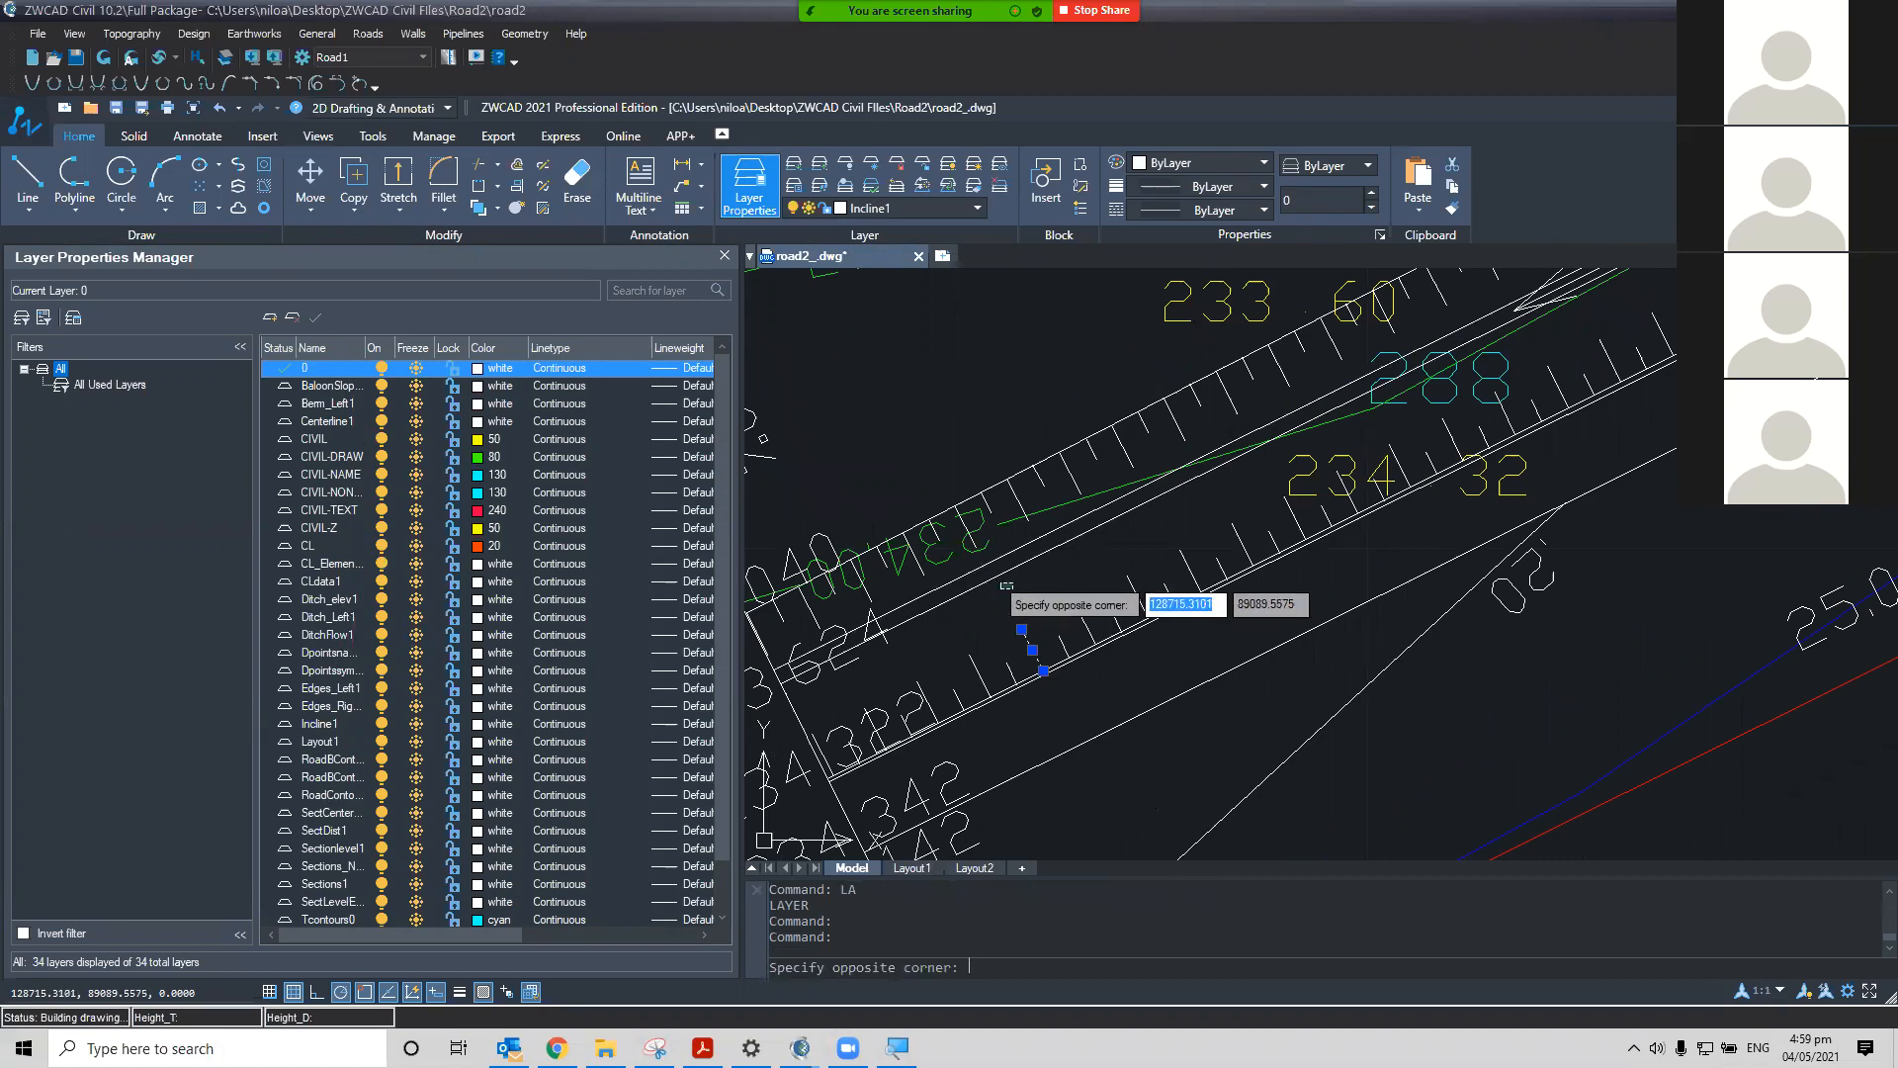
{"action": "key", "text": "Escape"}
{"action": "scroll", "coordinate": [1029, 586], "scroll_direction": "down", "scroll_amount": 4}
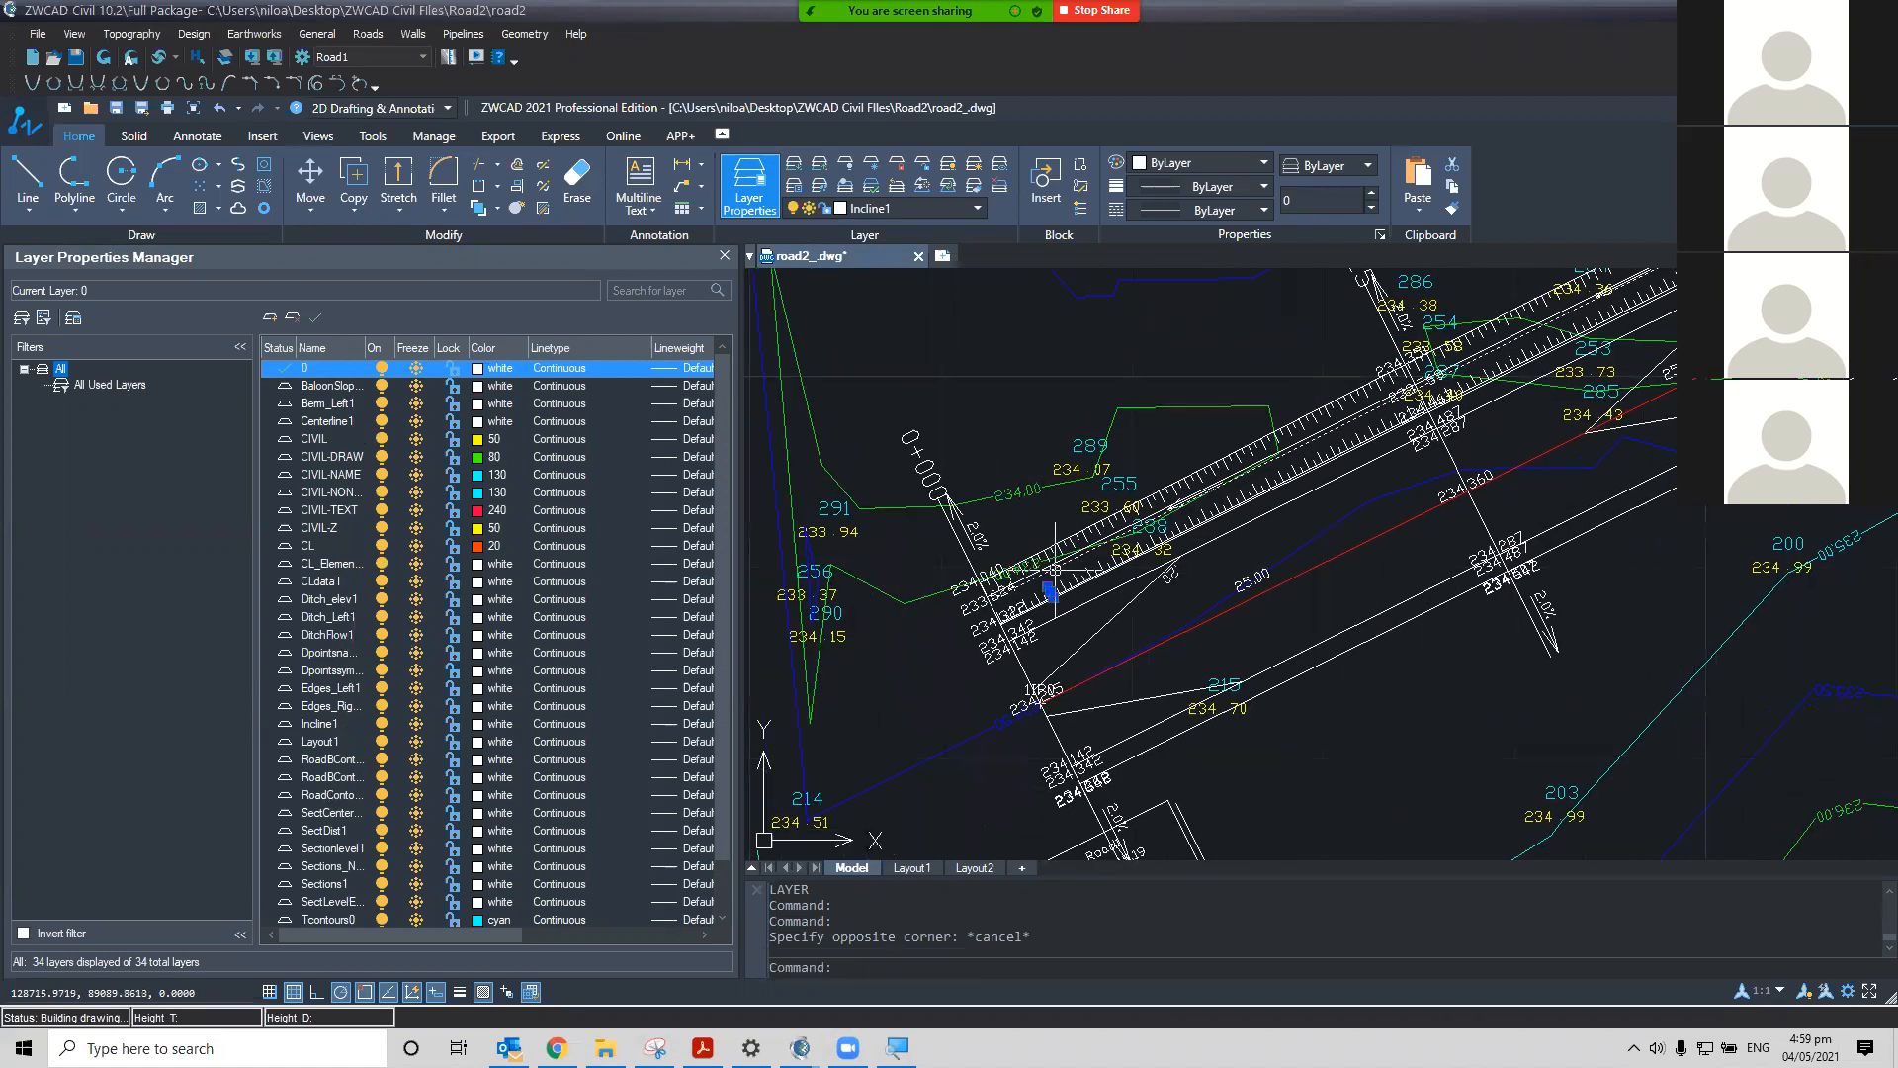
{"action": "key", "text": "Escape"}
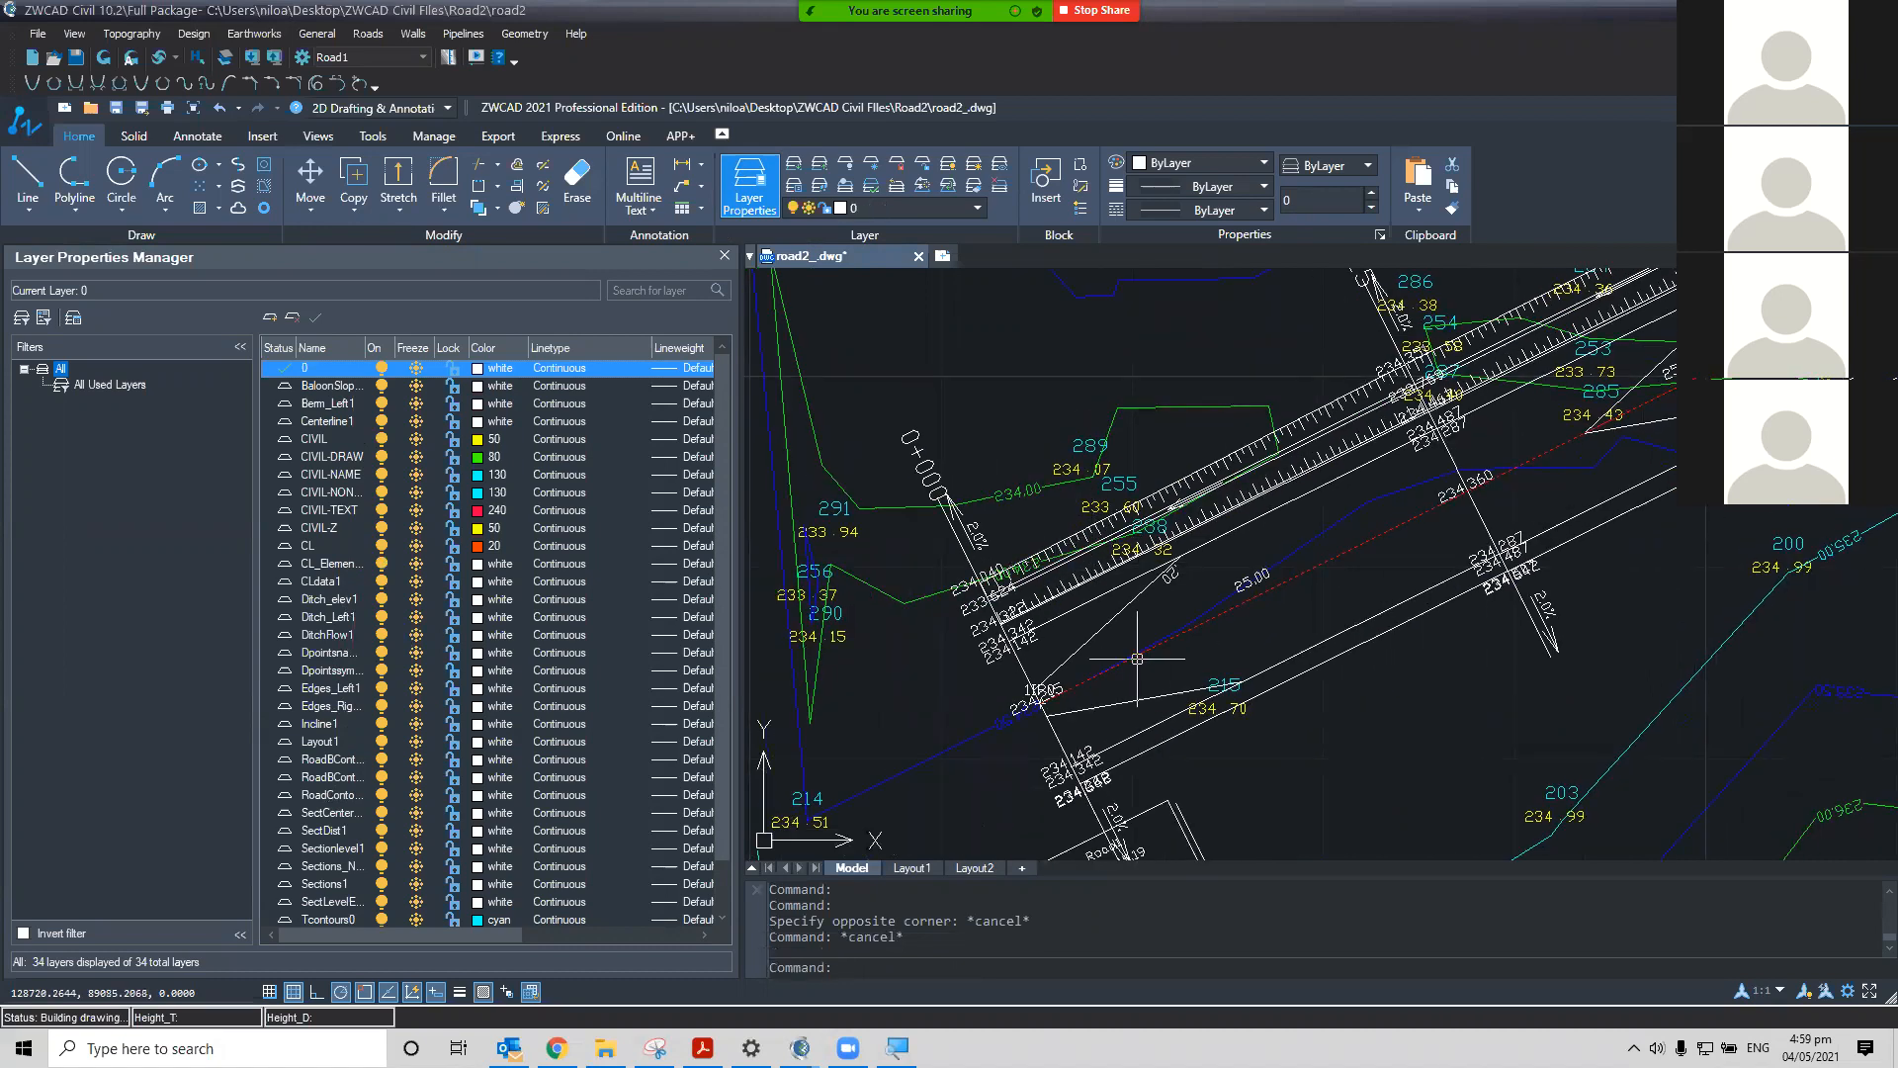
Pan and zoom along the road in plan to inspect the generated layout lines
{"action": "mouse_move", "coordinate": [1100, 587]}
{"action": "middle_mouse_down"}
{"action": "mouse_move", "coordinate": [1134, 515]}
{"action": "mouse_move", "coordinate": [1096, 600]}
{"action": "middle_mouse_up"}
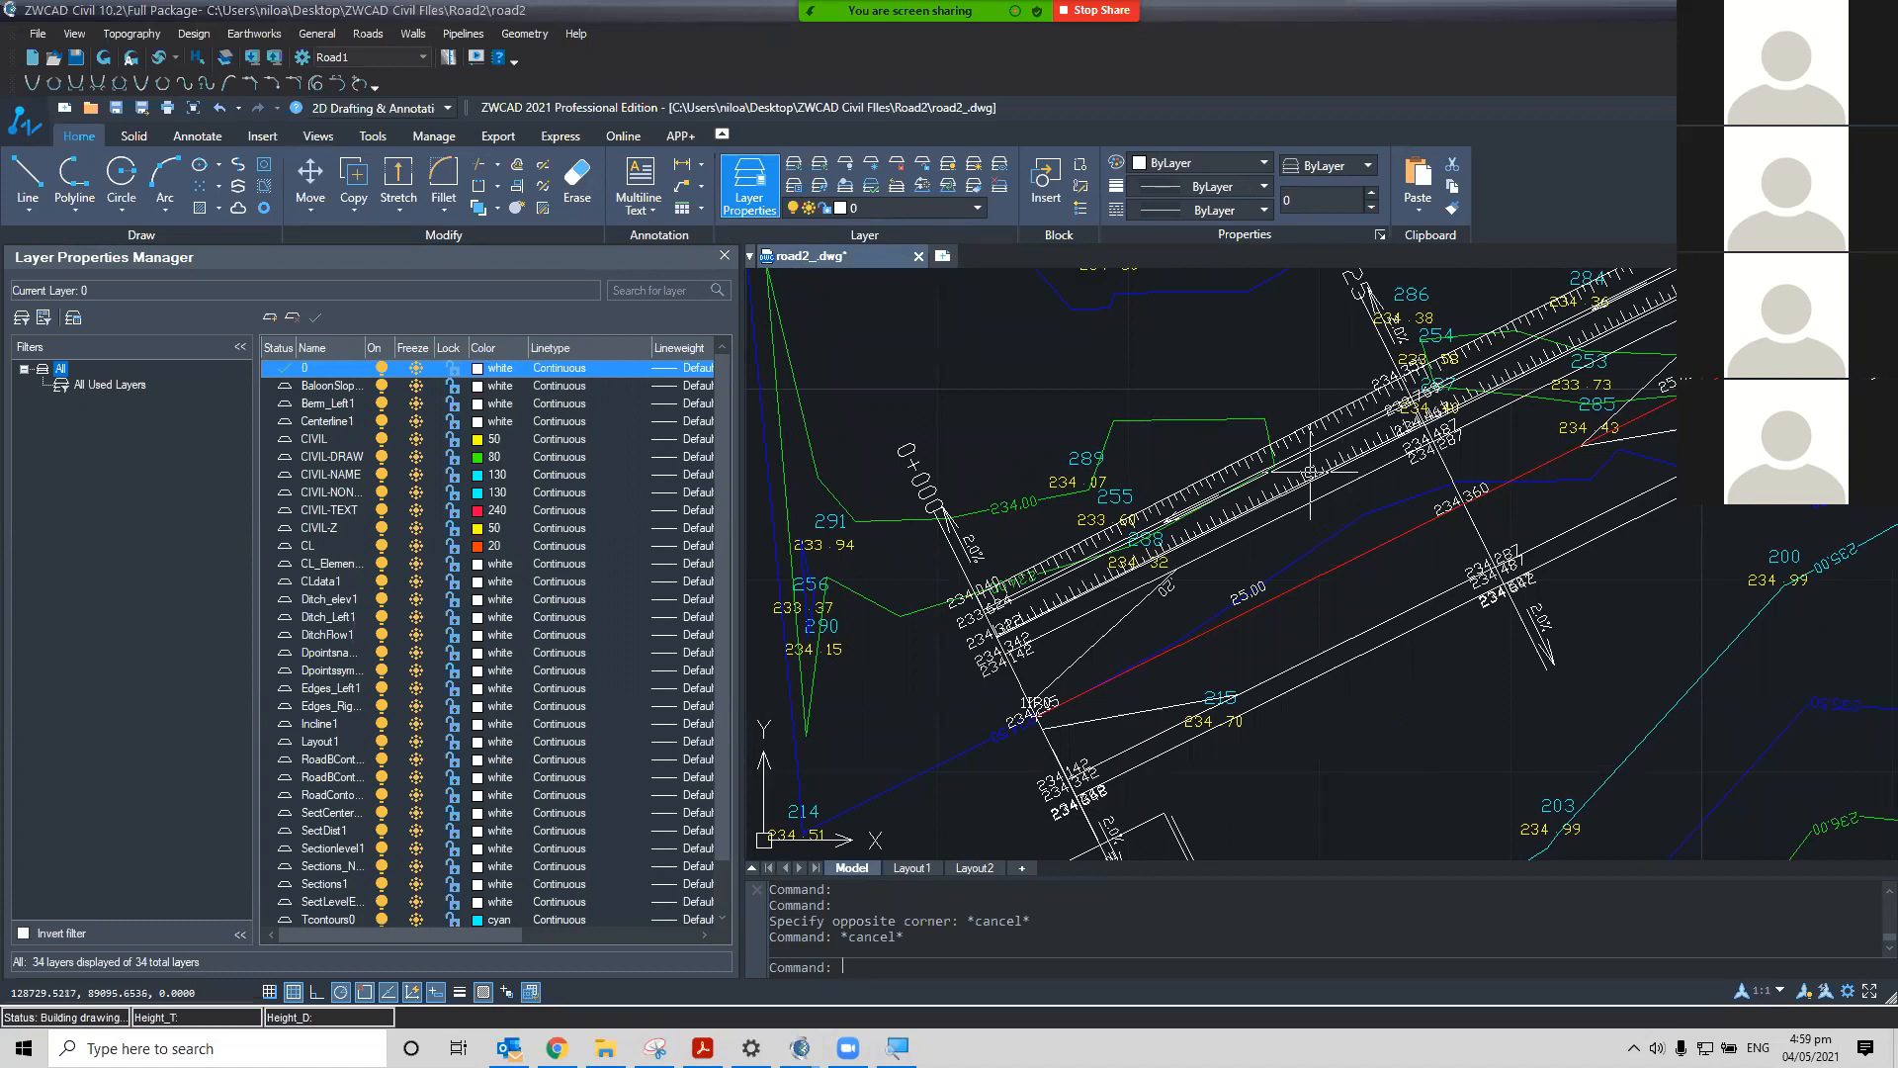
{"action": "scroll", "coordinate": [1310, 473], "scroll_direction": "up", "scroll_amount": 2}
{"action": "middle_click_drag", "start_coordinate": [1368, 500], "coordinate": [1315, 563]}
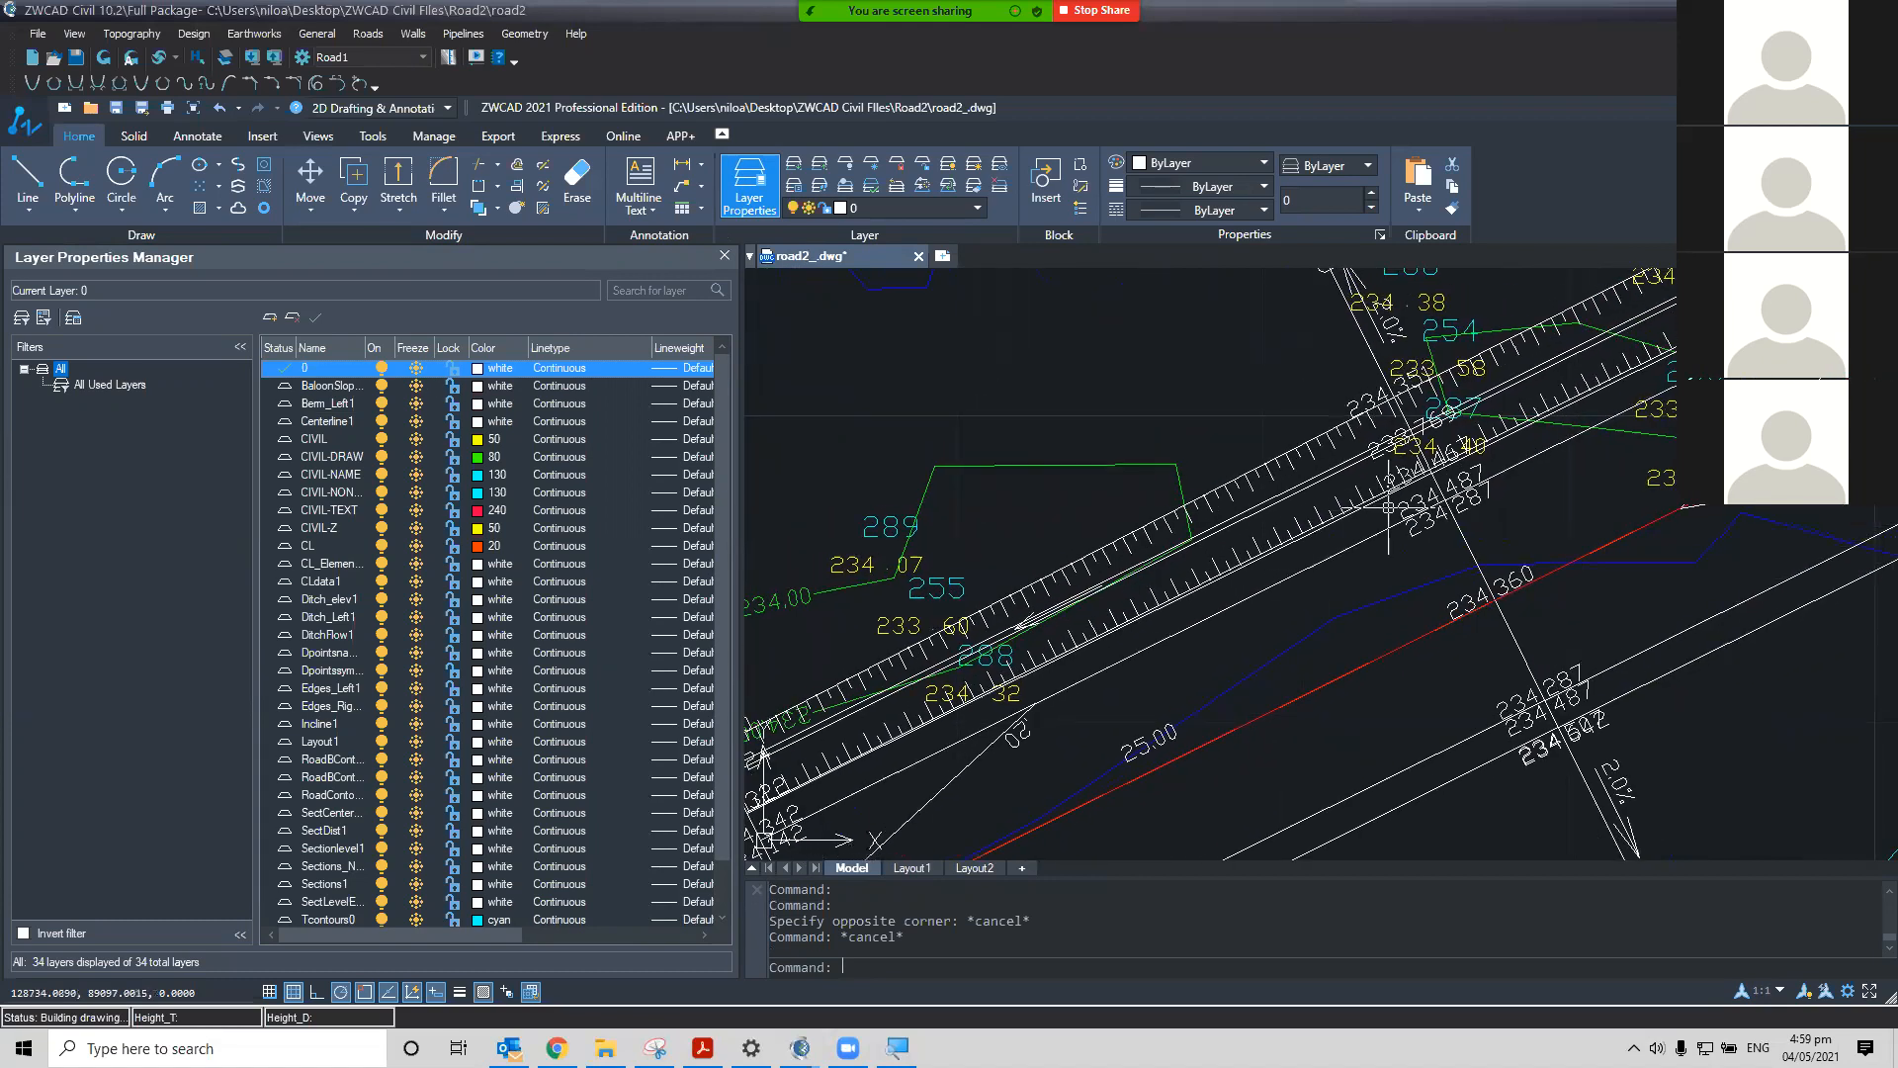
{"action": "scroll", "coordinate": [1326, 619], "scroll_direction": "up", "scroll_amount": 4}
{"action": "mouse_move", "coordinate": [1329, 627]}
{"action": "middle_mouse_down"}
{"action": "mouse_move", "coordinate": [1259, 678]}
{"action": "mouse_move", "coordinate": [1233, 673]}
{"action": "middle_mouse_up"}
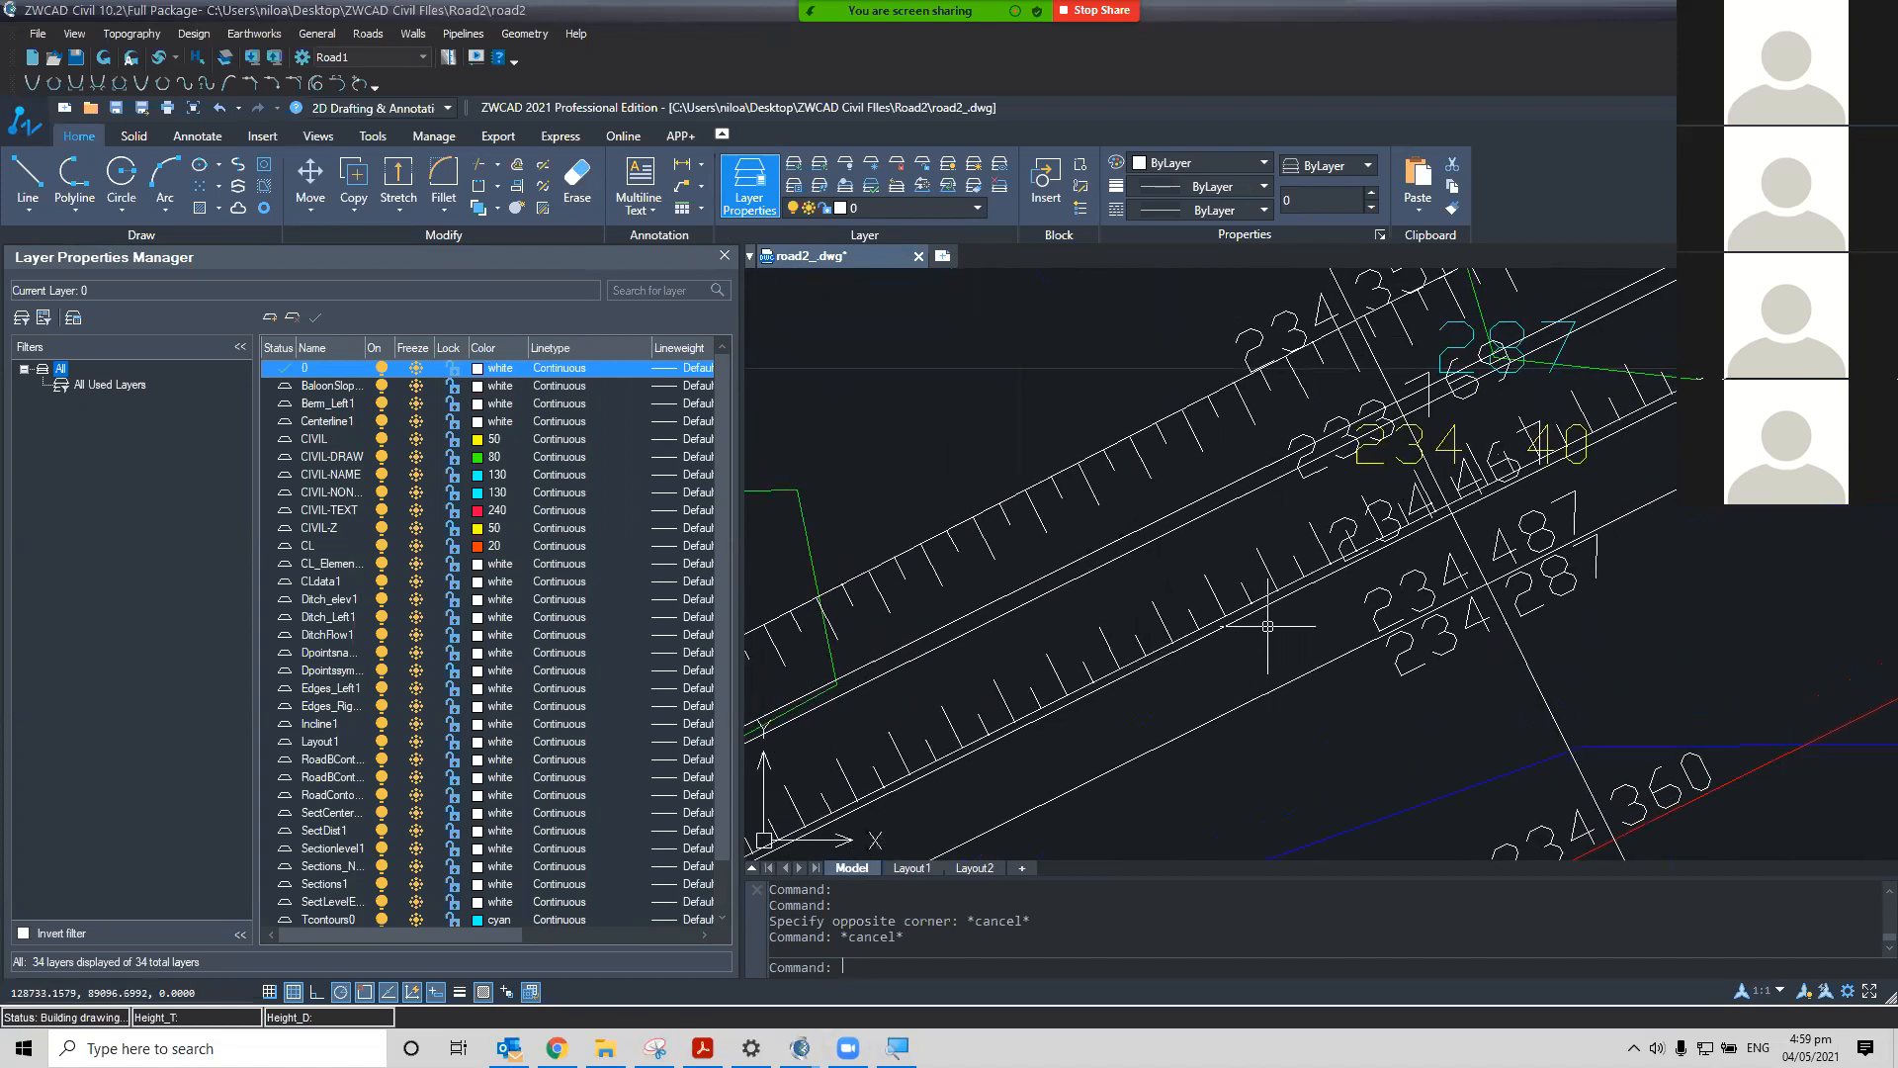
{"action": "scroll", "coordinate": [1194, 638], "scroll_direction": "down", "scroll_amount": 4}
{"action": "middle_click_drag", "start_coordinate": [1194, 639], "coordinate": [1087, 608]}
{"action": "scroll", "coordinate": [1285, 583], "scroll_direction": "up", "scroll_amount": 2}
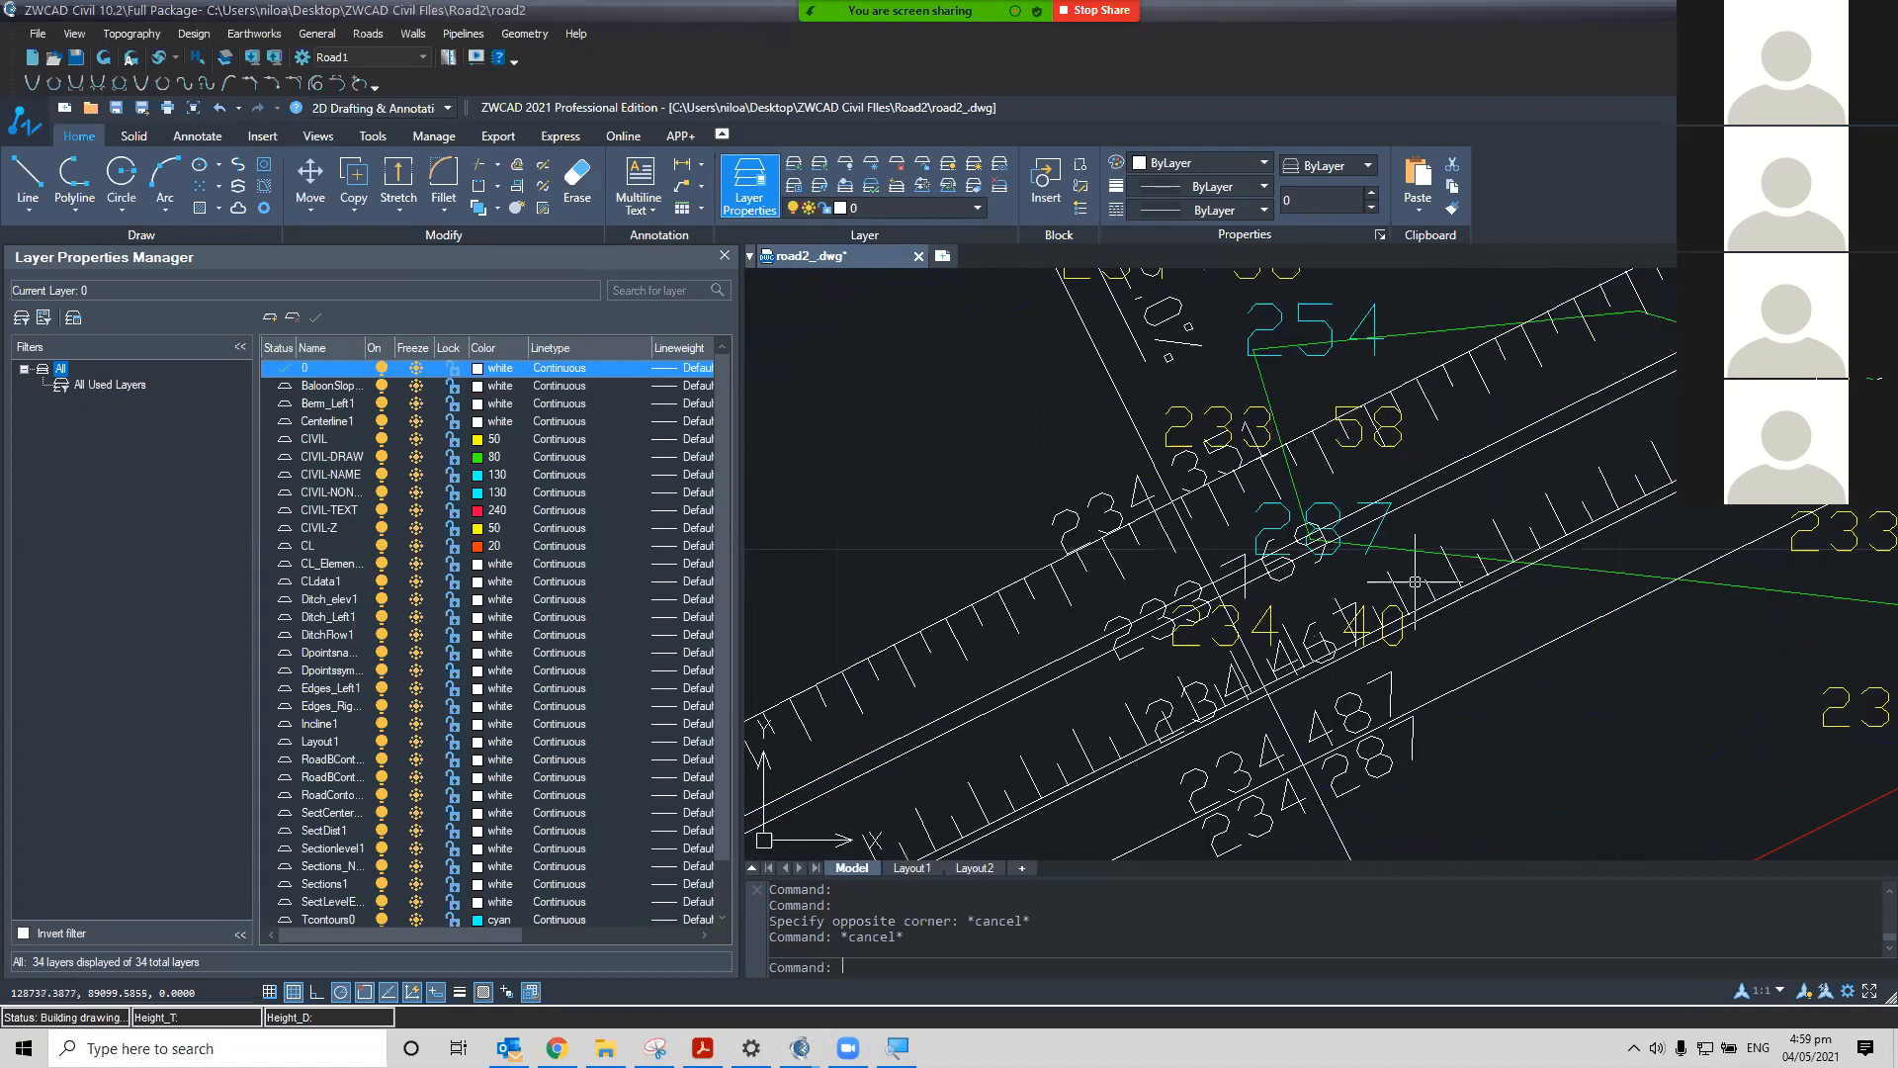
Set the DitchFlow1 layer's colour to yellow
{"action": "middle_click_drag", "start_coordinate": [1477, 615], "coordinate": [1466, 588]}
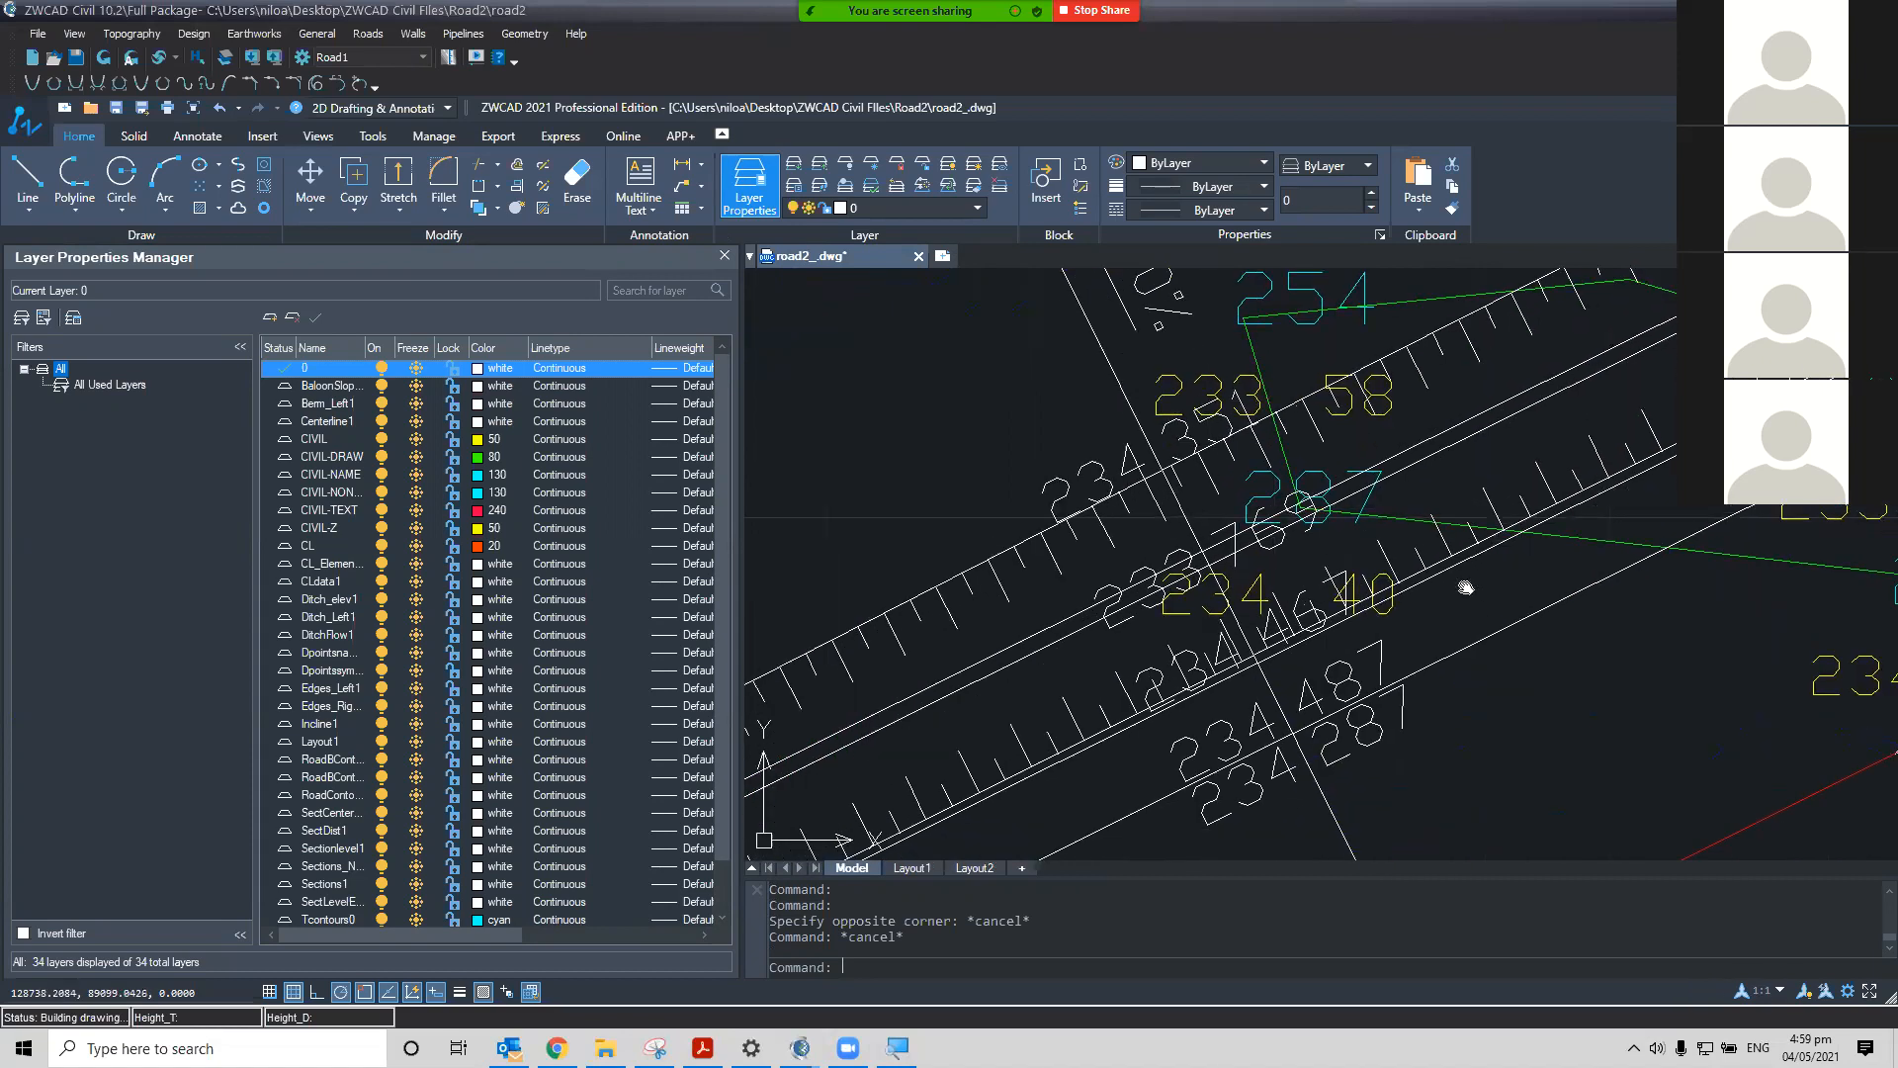
{"action": "scroll", "coordinate": [1466, 588], "scroll_direction": "up", "scroll_amount": 3}
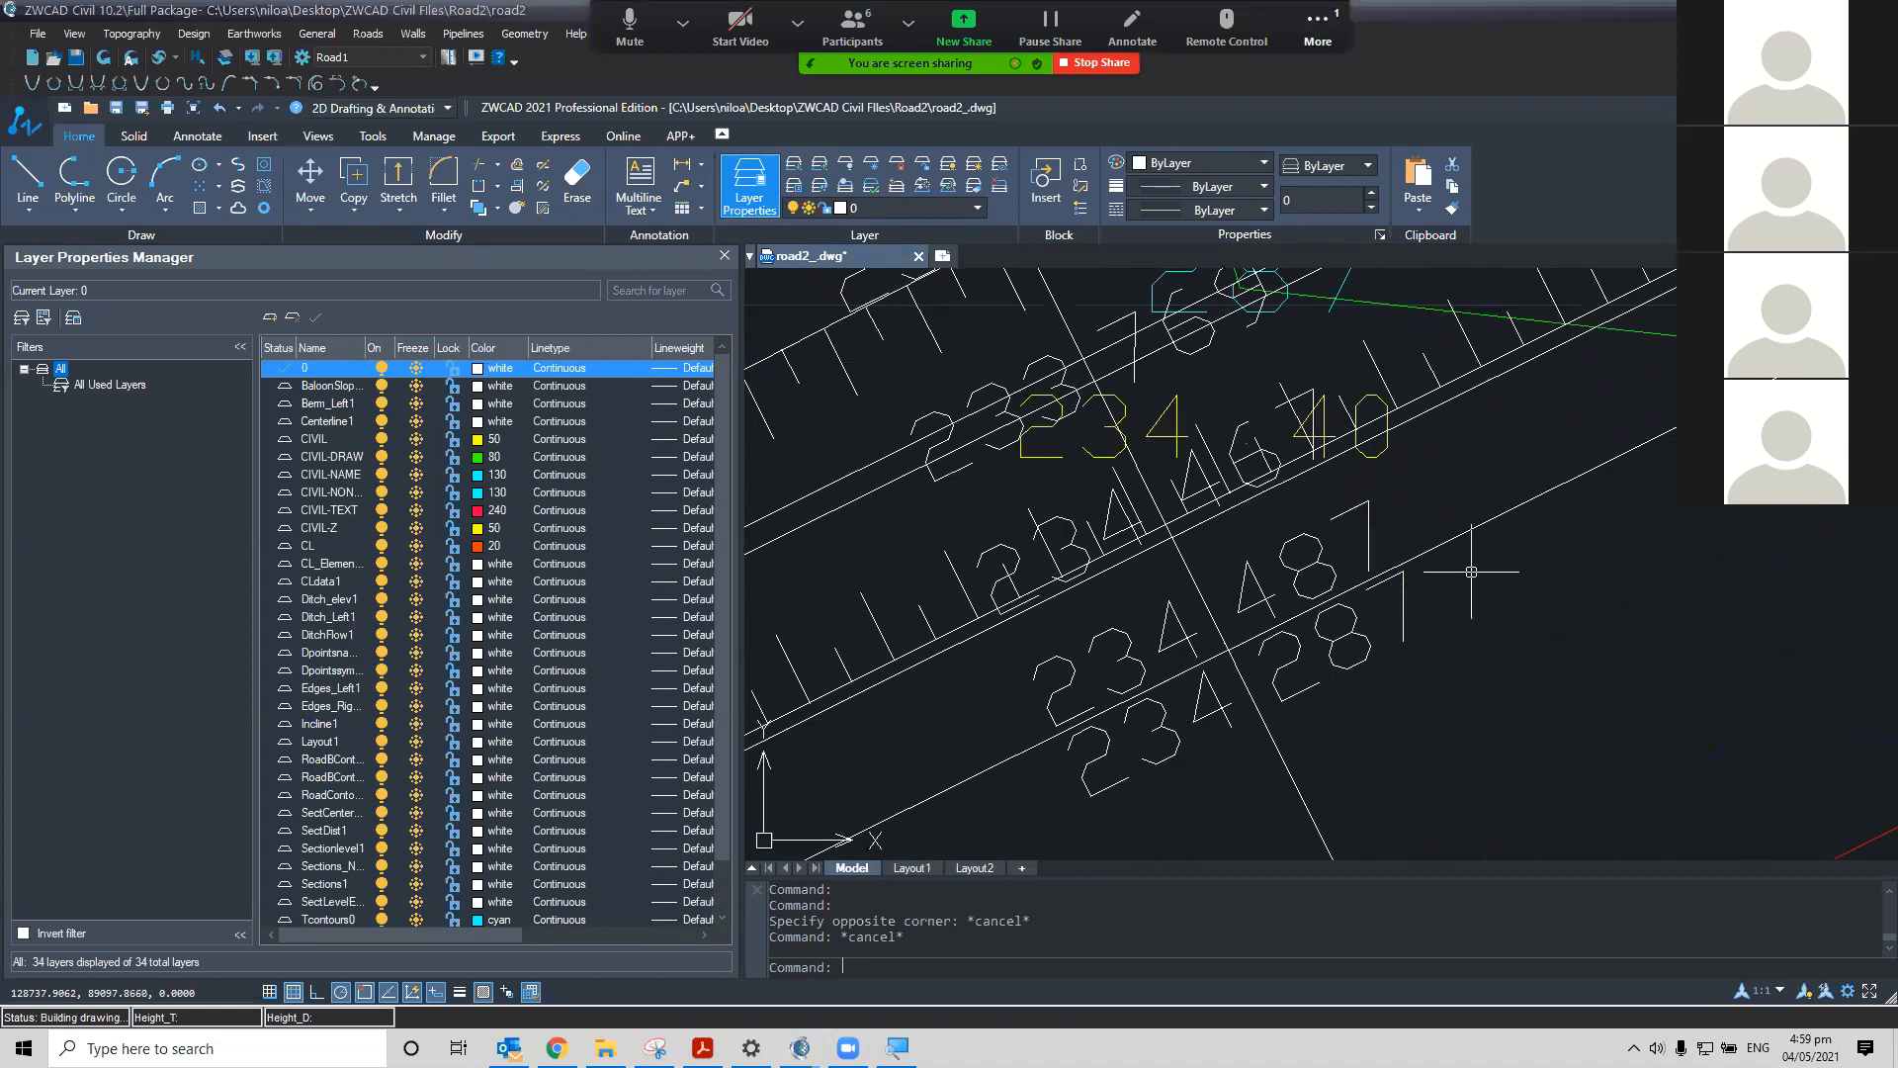
{"action": "mouse_move", "coordinate": [1160, 735]}
{"action": "middle_mouse_down"}
{"action": "mouse_move", "coordinate": [1453, 412]}
{"action": "mouse_move", "coordinate": [1462, 445]}
{"action": "mouse_move", "coordinate": [1515, 448]}
{"action": "middle_mouse_up"}
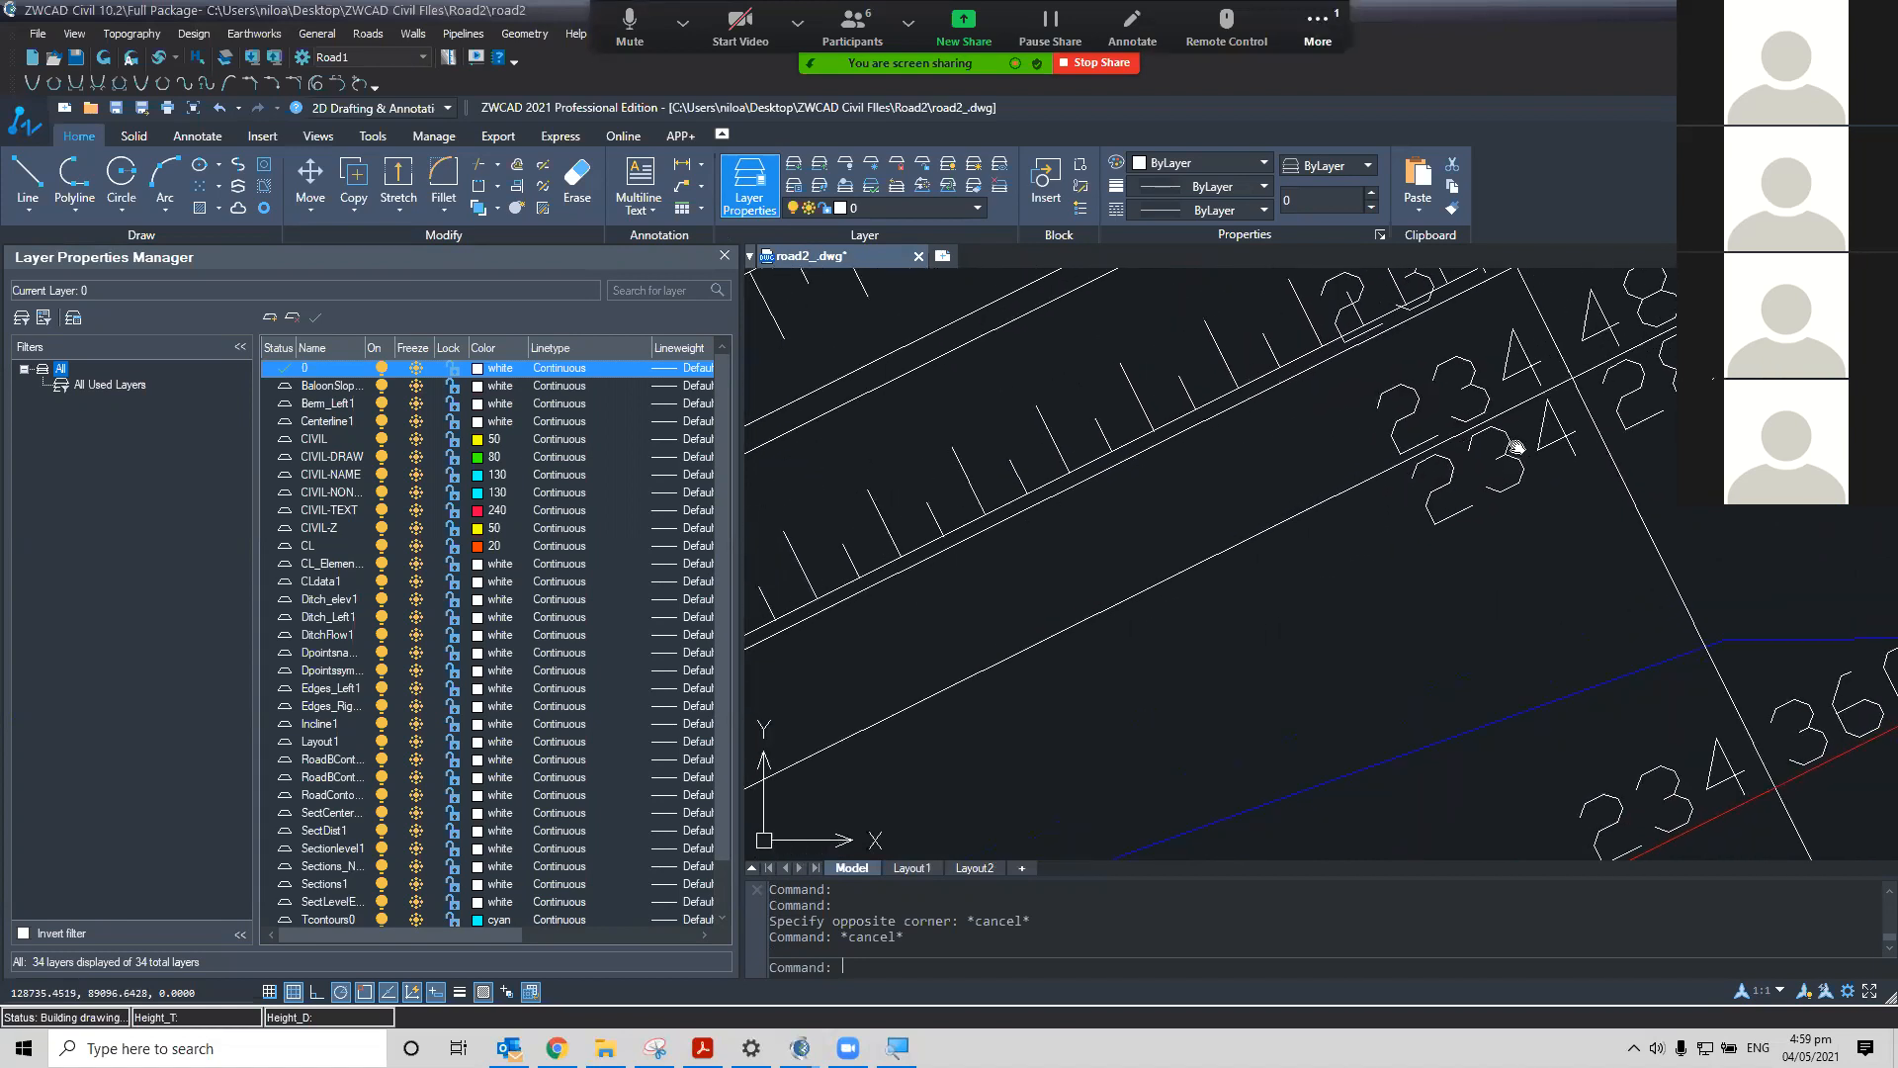
{"action": "scroll", "coordinate": [1516, 448], "scroll_direction": "down", "scroll_amount": 5}
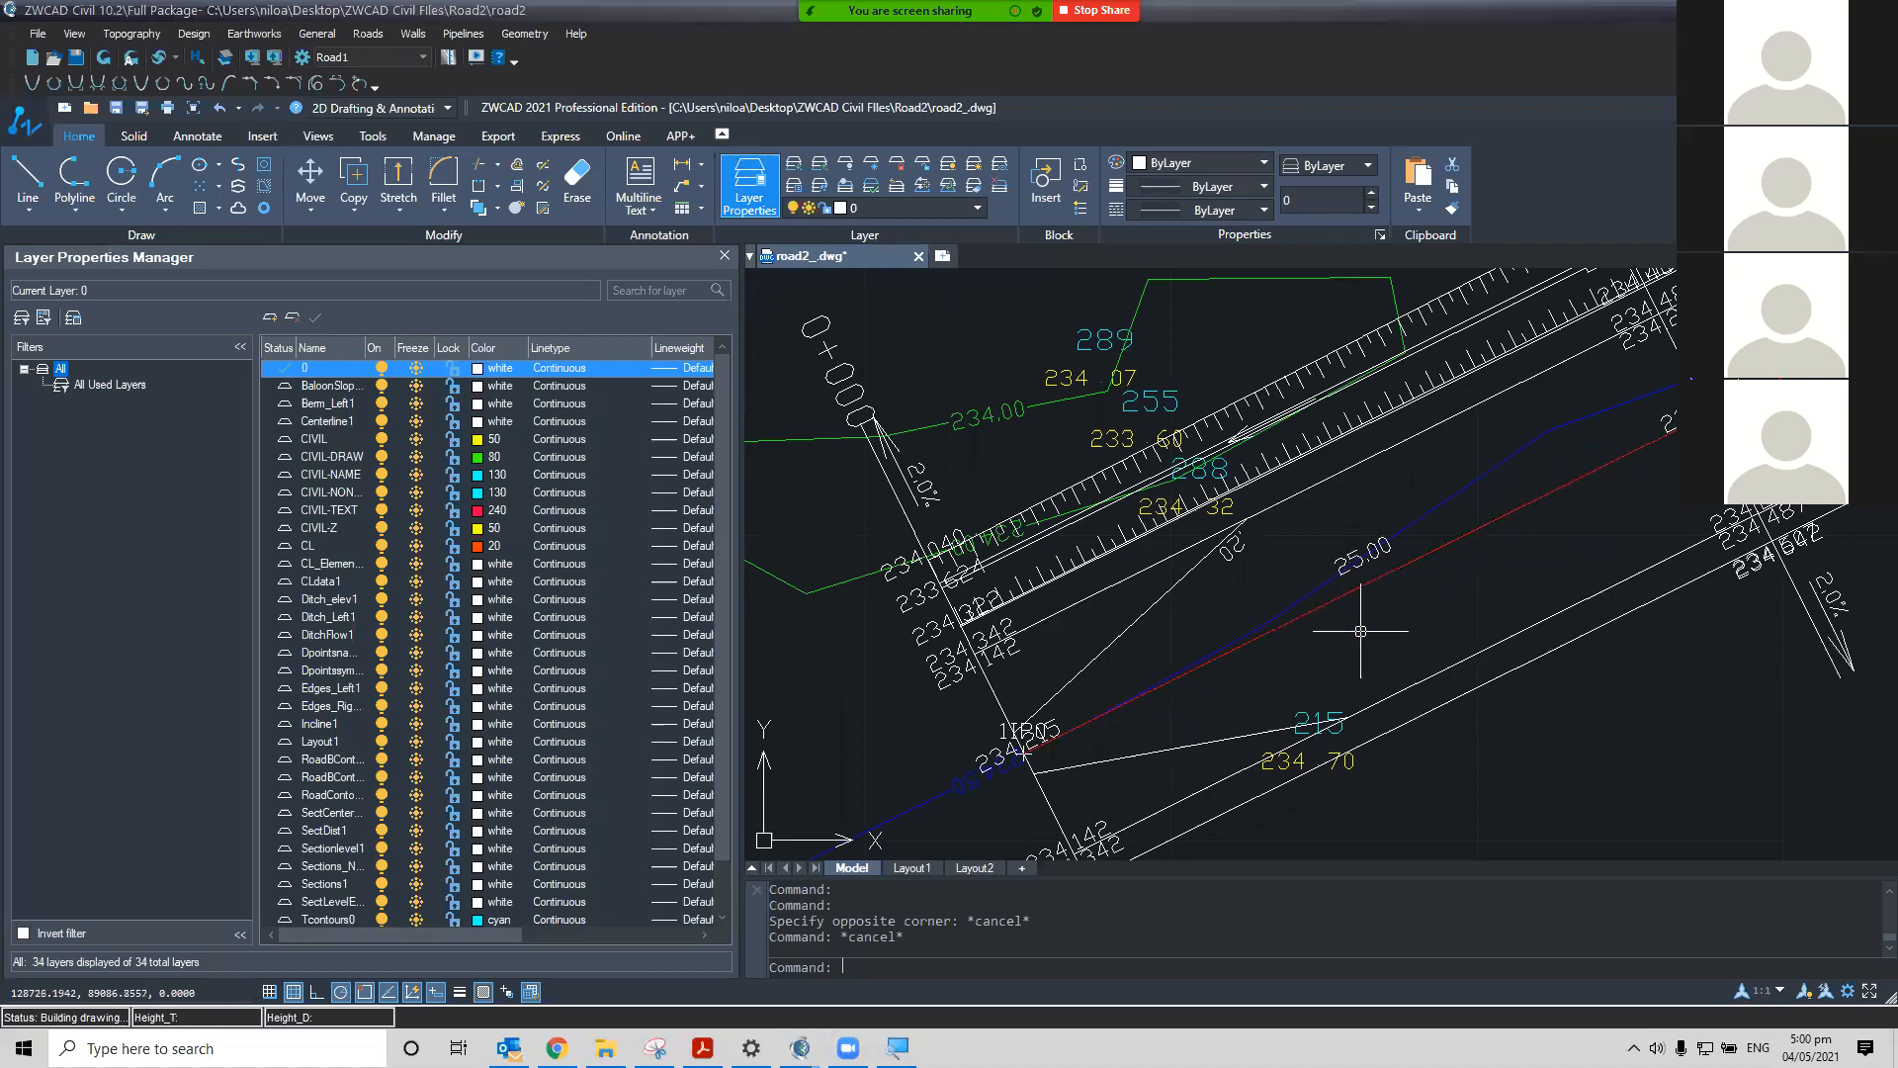
{"action": "middle_click_drag", "start_coordinate": [1351, 585], "coordinate": [1346, 554]}
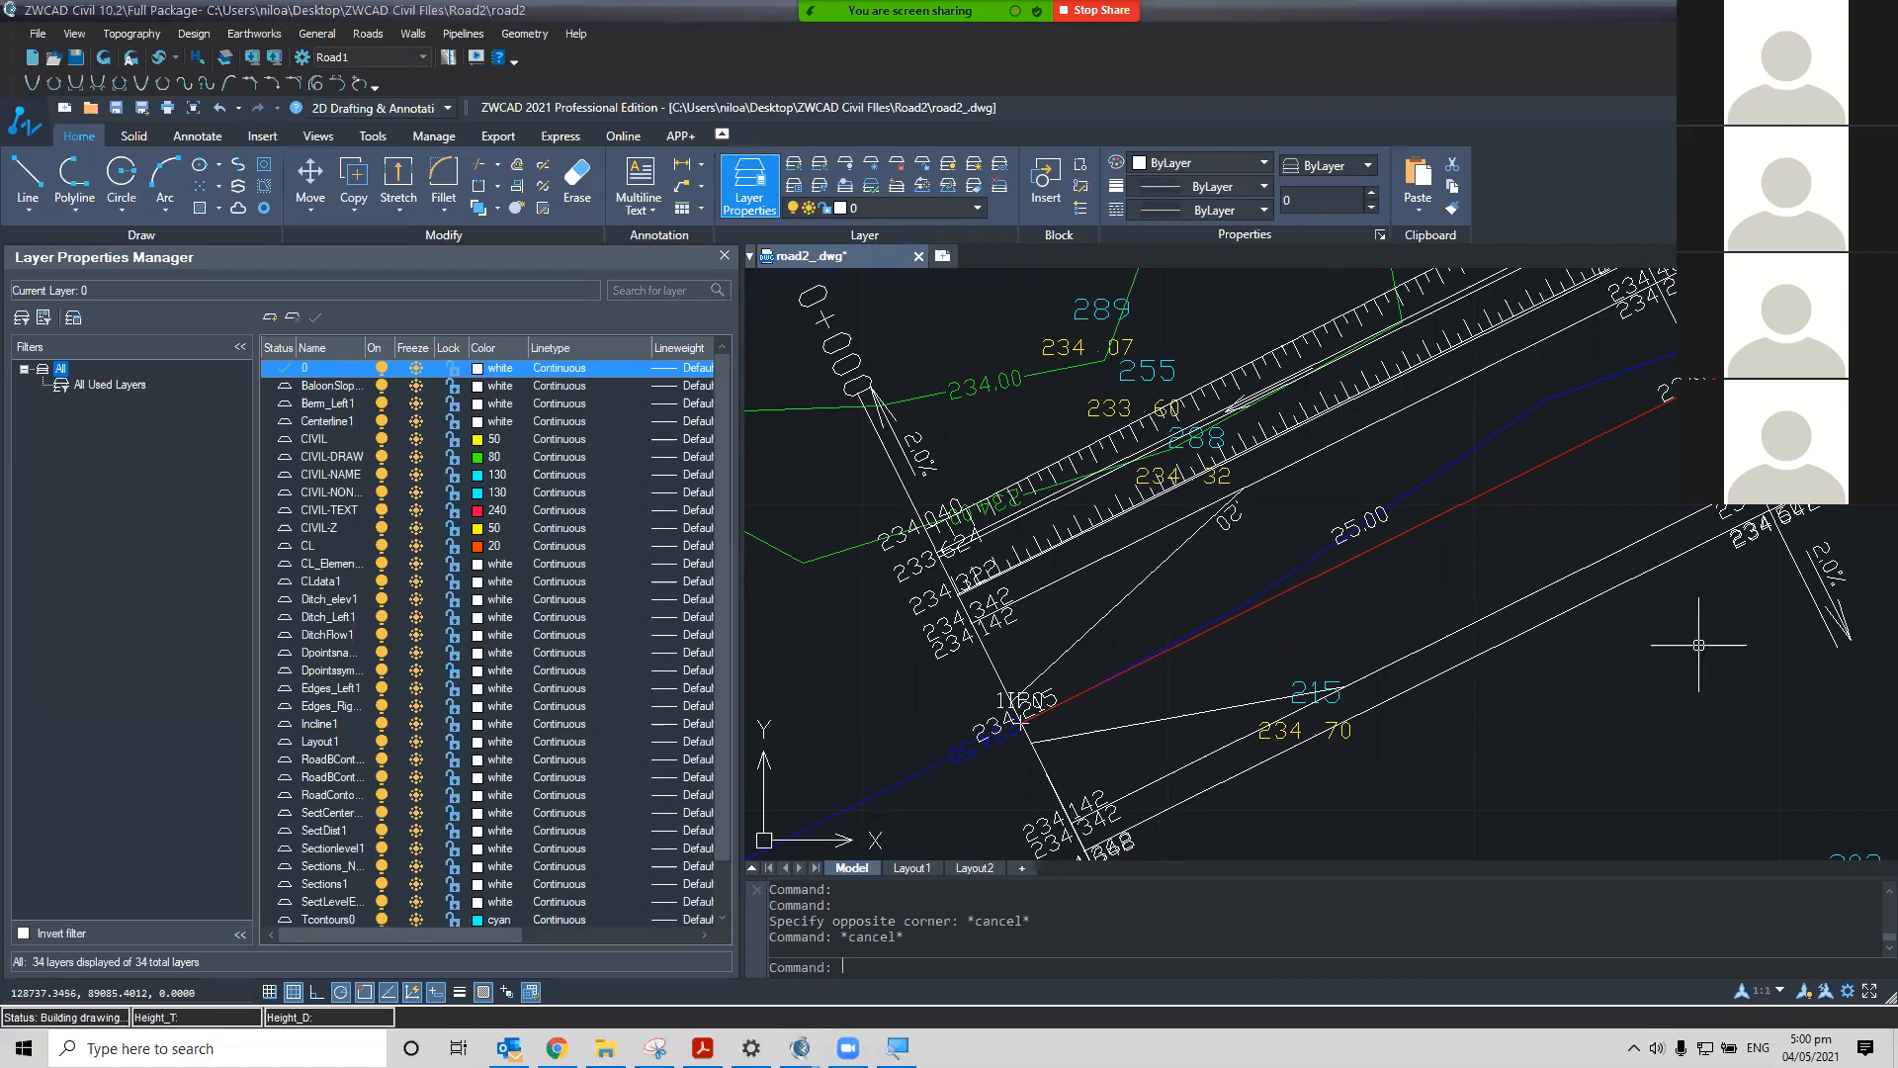
{"action": "scroll", "coordinate": [1745, 603], "scroll_direction": "down", "scroll_amount": 3}
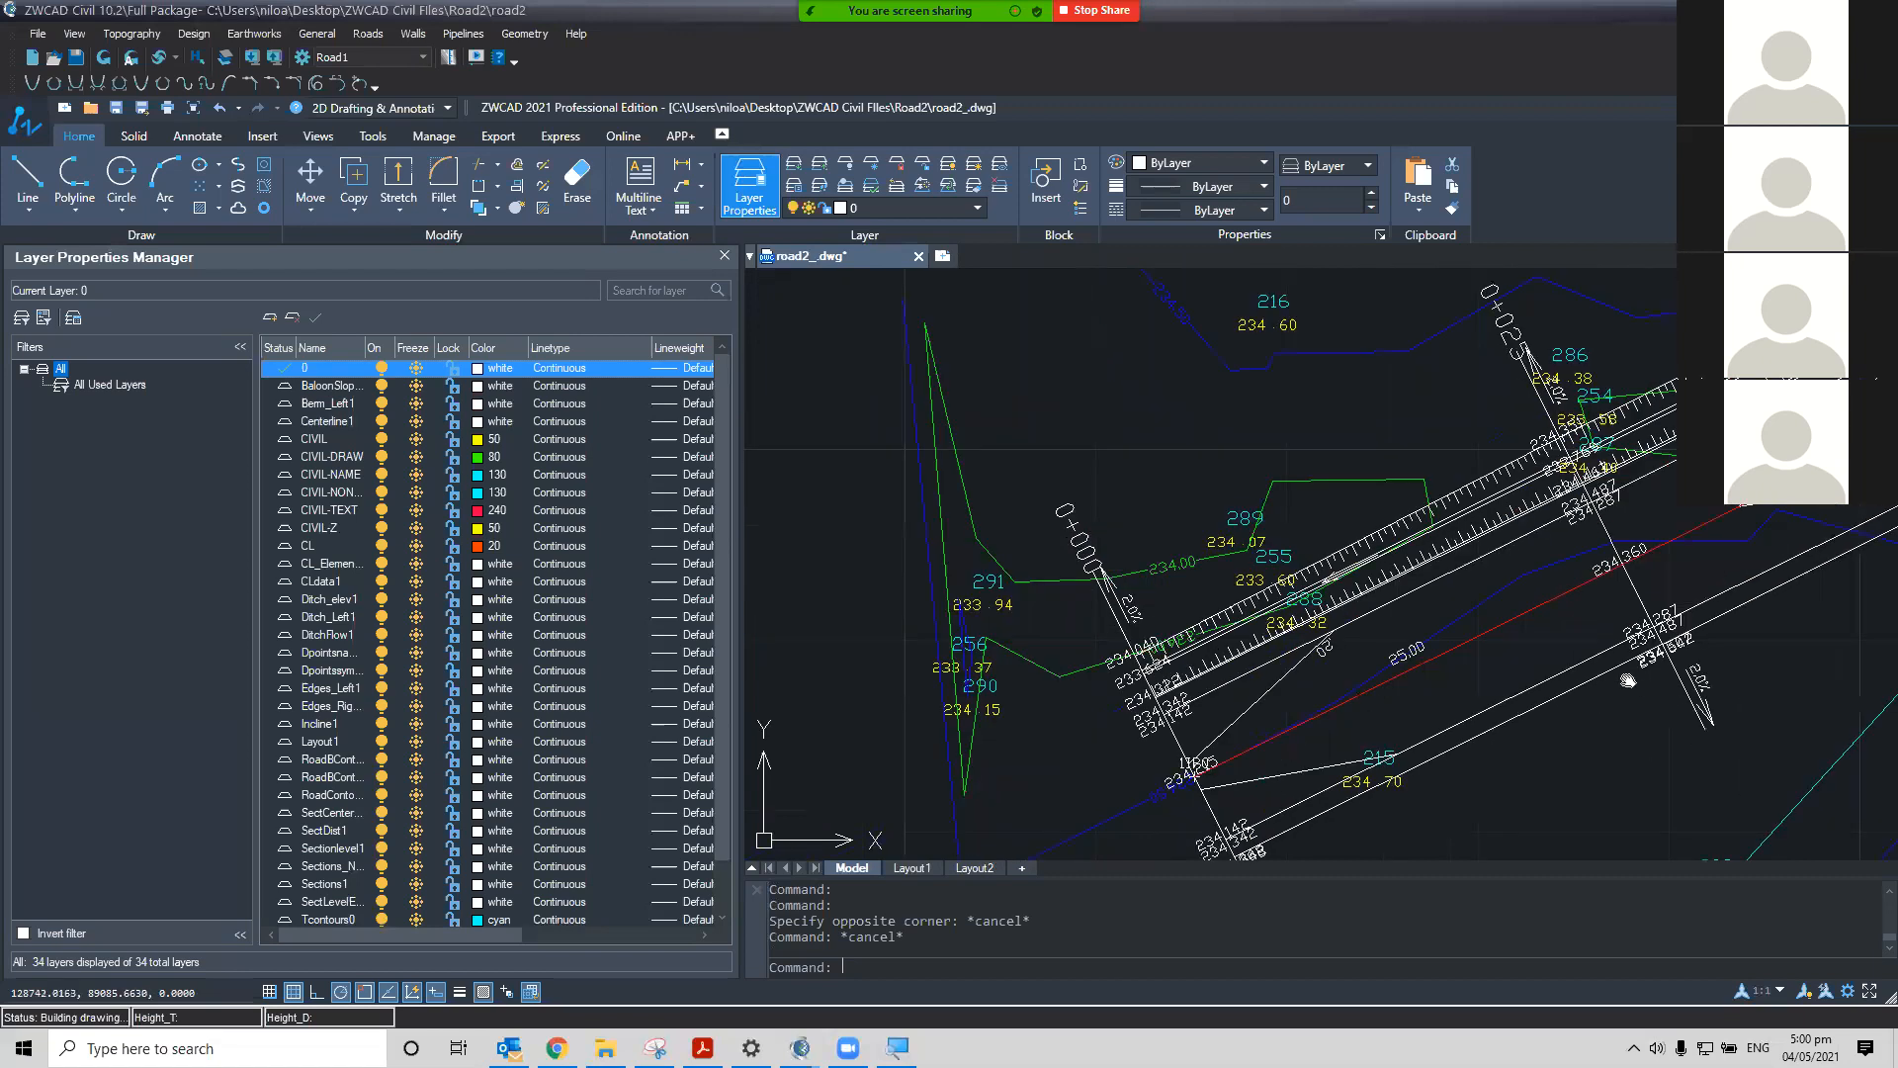
{"action": "middle_click_drag", "start_coordinate": [1661, 704], "coordinate": [1584, 663]}
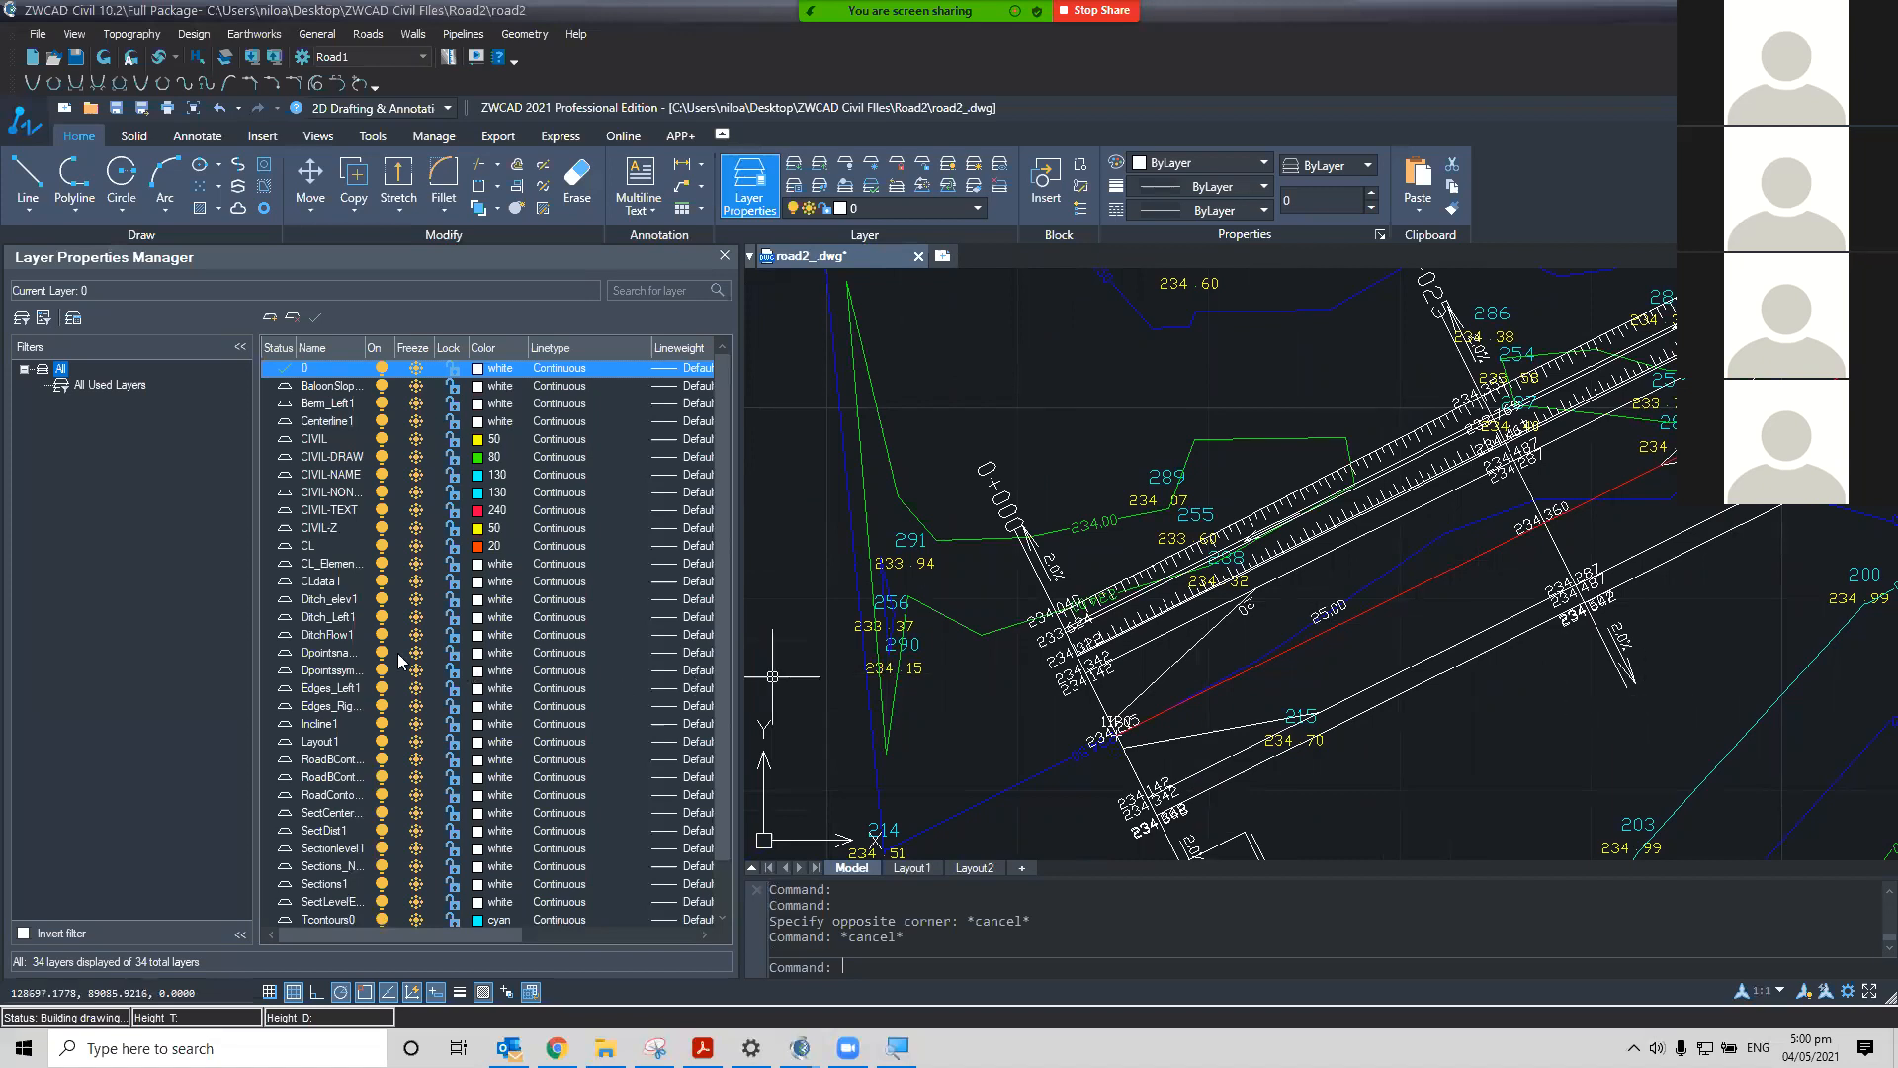
{"action": "left_click", "coordinate": [312, 636]}
{"action": "left_click", "coordinate": [311, 637]}
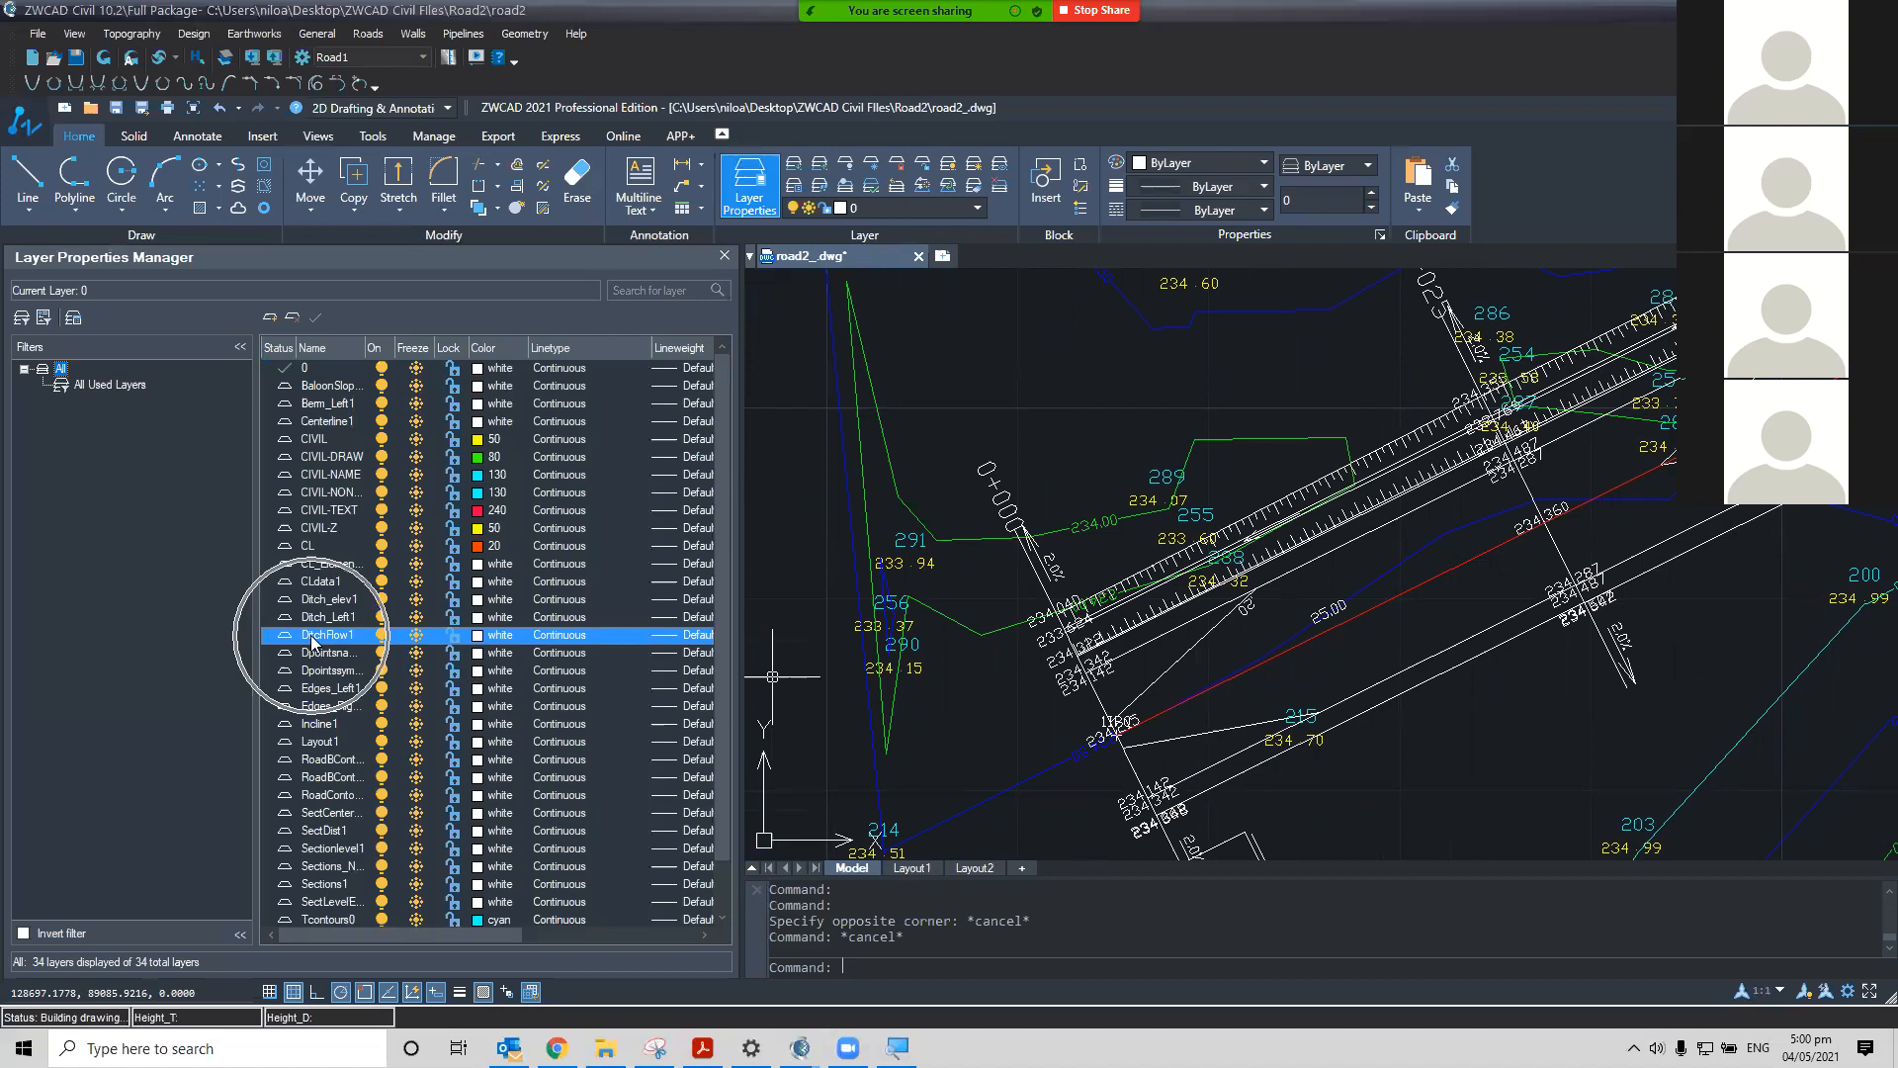
{"action": "left_click", "coordinate": [479, 642]}
{"action": "left_click", "coordinate": [812, 603]}
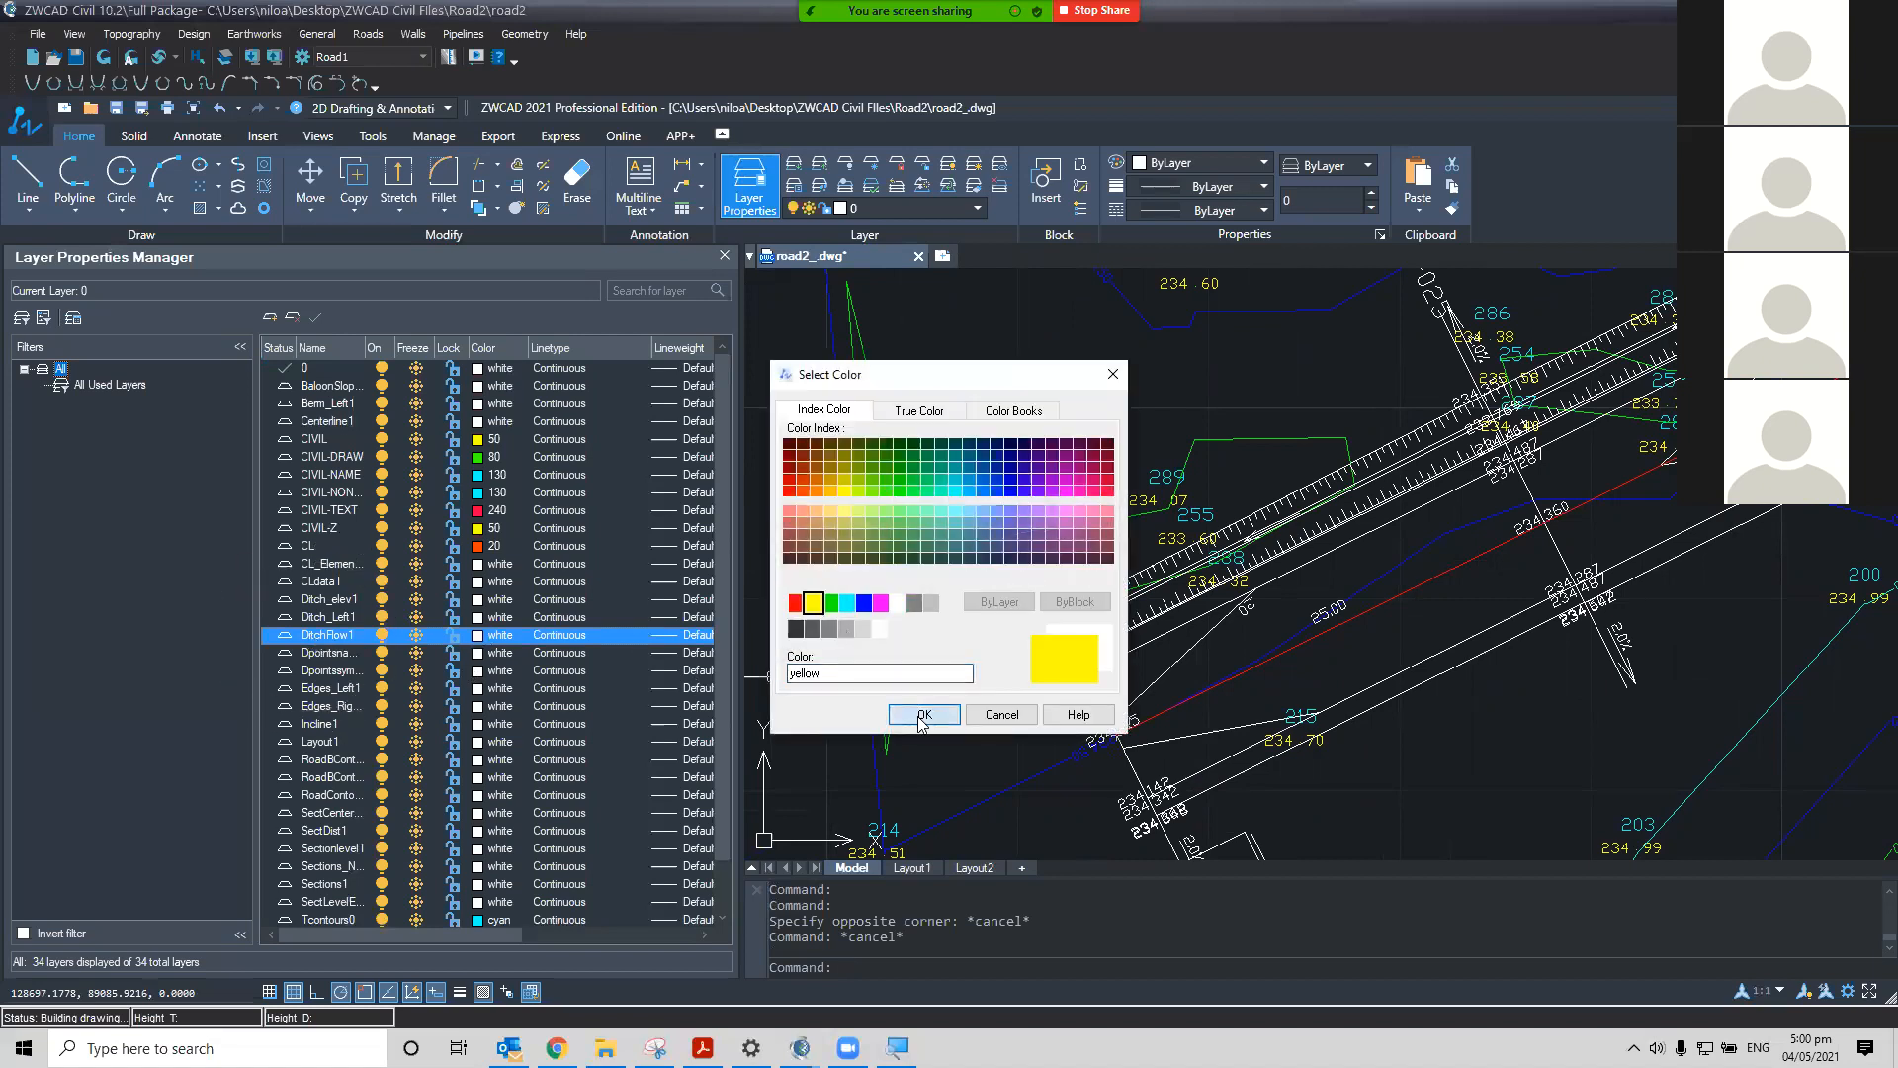
{"action": "left_click", "coordinate": [922, 715]}
Inspect the yellow ditch flow line near the road start, reopening the DitchFlow1 colour choice without changing it
{"action": "scroll", "coordinate": [1200, 527], "scroll_direction": "up", "scroll_amount": 4}
{"action": "mouse_move", "coordinate": [1243, 733]}
{"action": "middle_mouse_down"}
{"action": "mouse_move", "coordinate": [1287, 670]}
{"action": "mouse_move", "coordinate": [1326, 536]}
{"action": "mouse_move", "coordinate": [1295, 564]}
{"action": "mouse_move", "coordinate": [1232, 556]}
{"action": "middle_mouse_up"}
{"action": "scroll", "coordinate": [1285, 574], "scroll_direction": "down", "scroll_amount": 2}
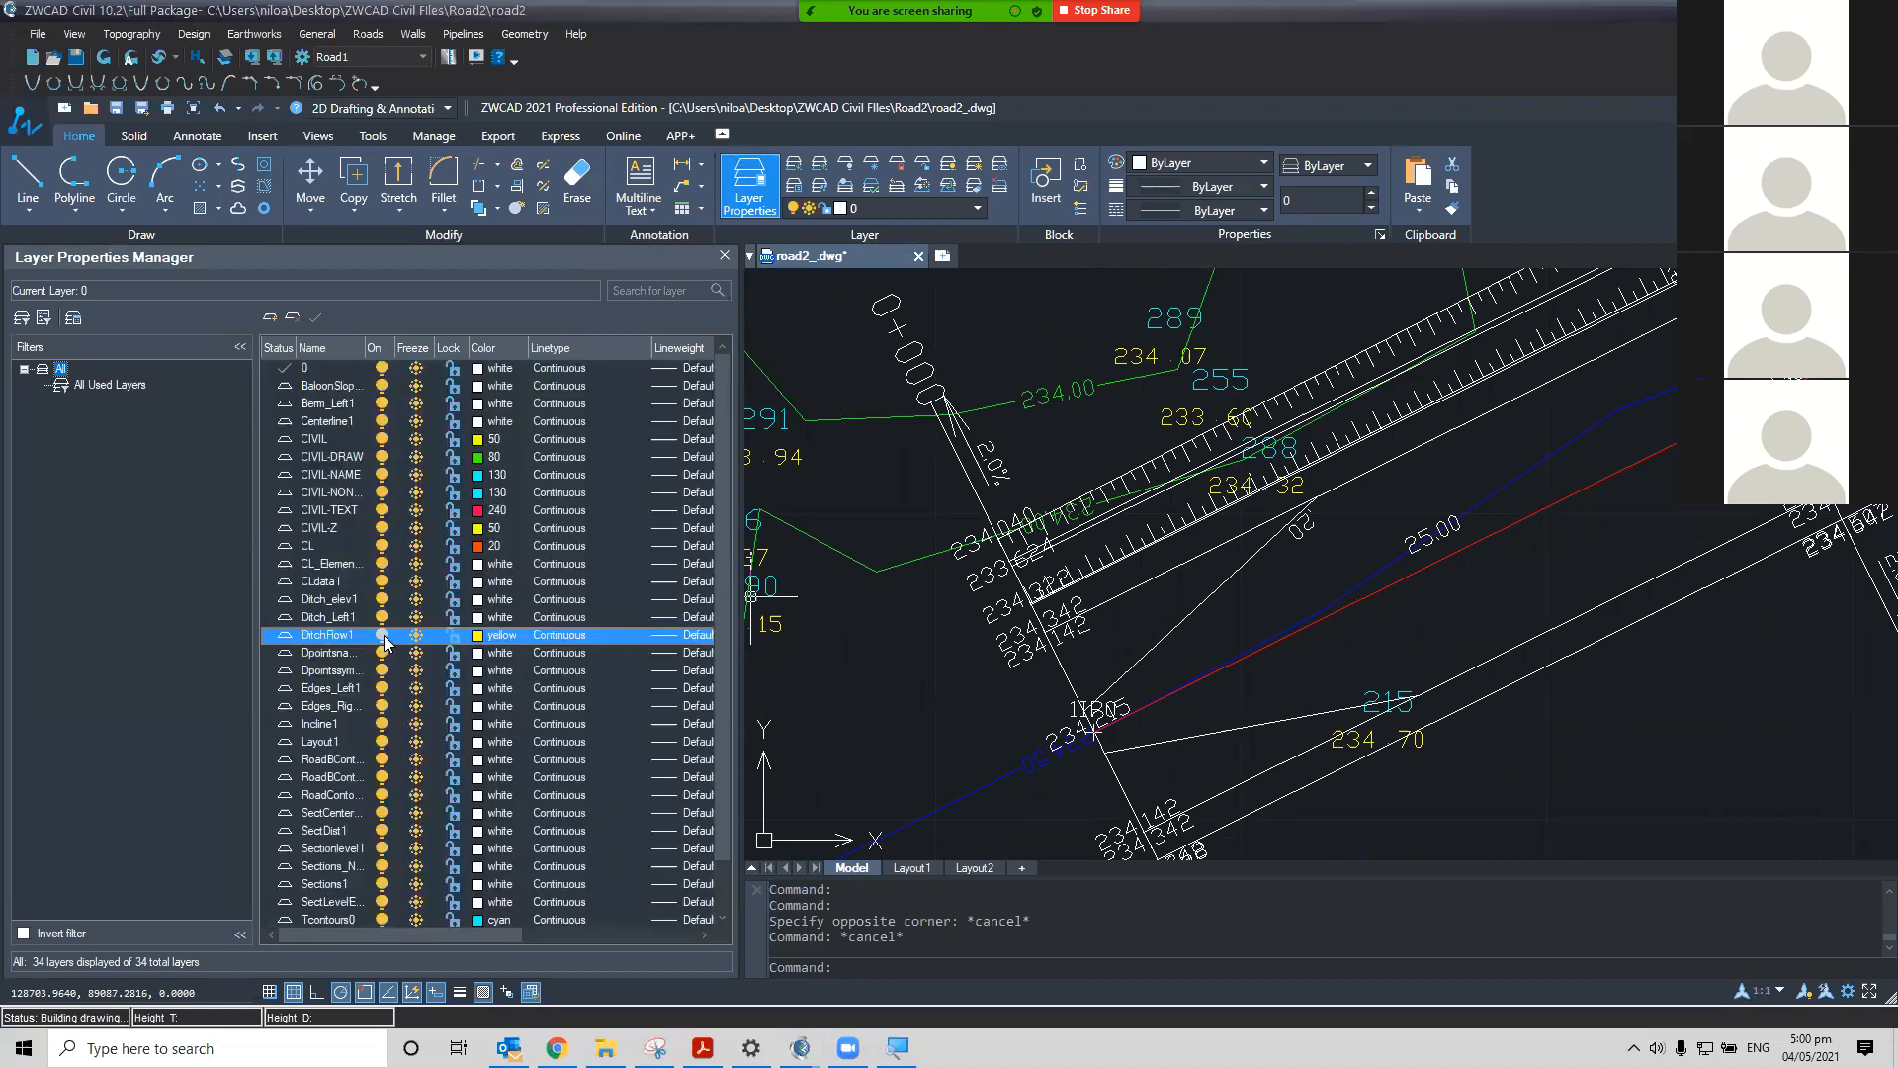
{"action": "scroll", "coordinate": [1315, 425], "scroll_direction": "up", "scroll_amount": 5}
{"action": "middle_click_drag", "start_coordinate": [1088, 559], "coordinate": [1048, 581]}
{"action": "scroll", "coordinate": [1046, 564], "scroll_direction": "down", "scroll_amount": 2}
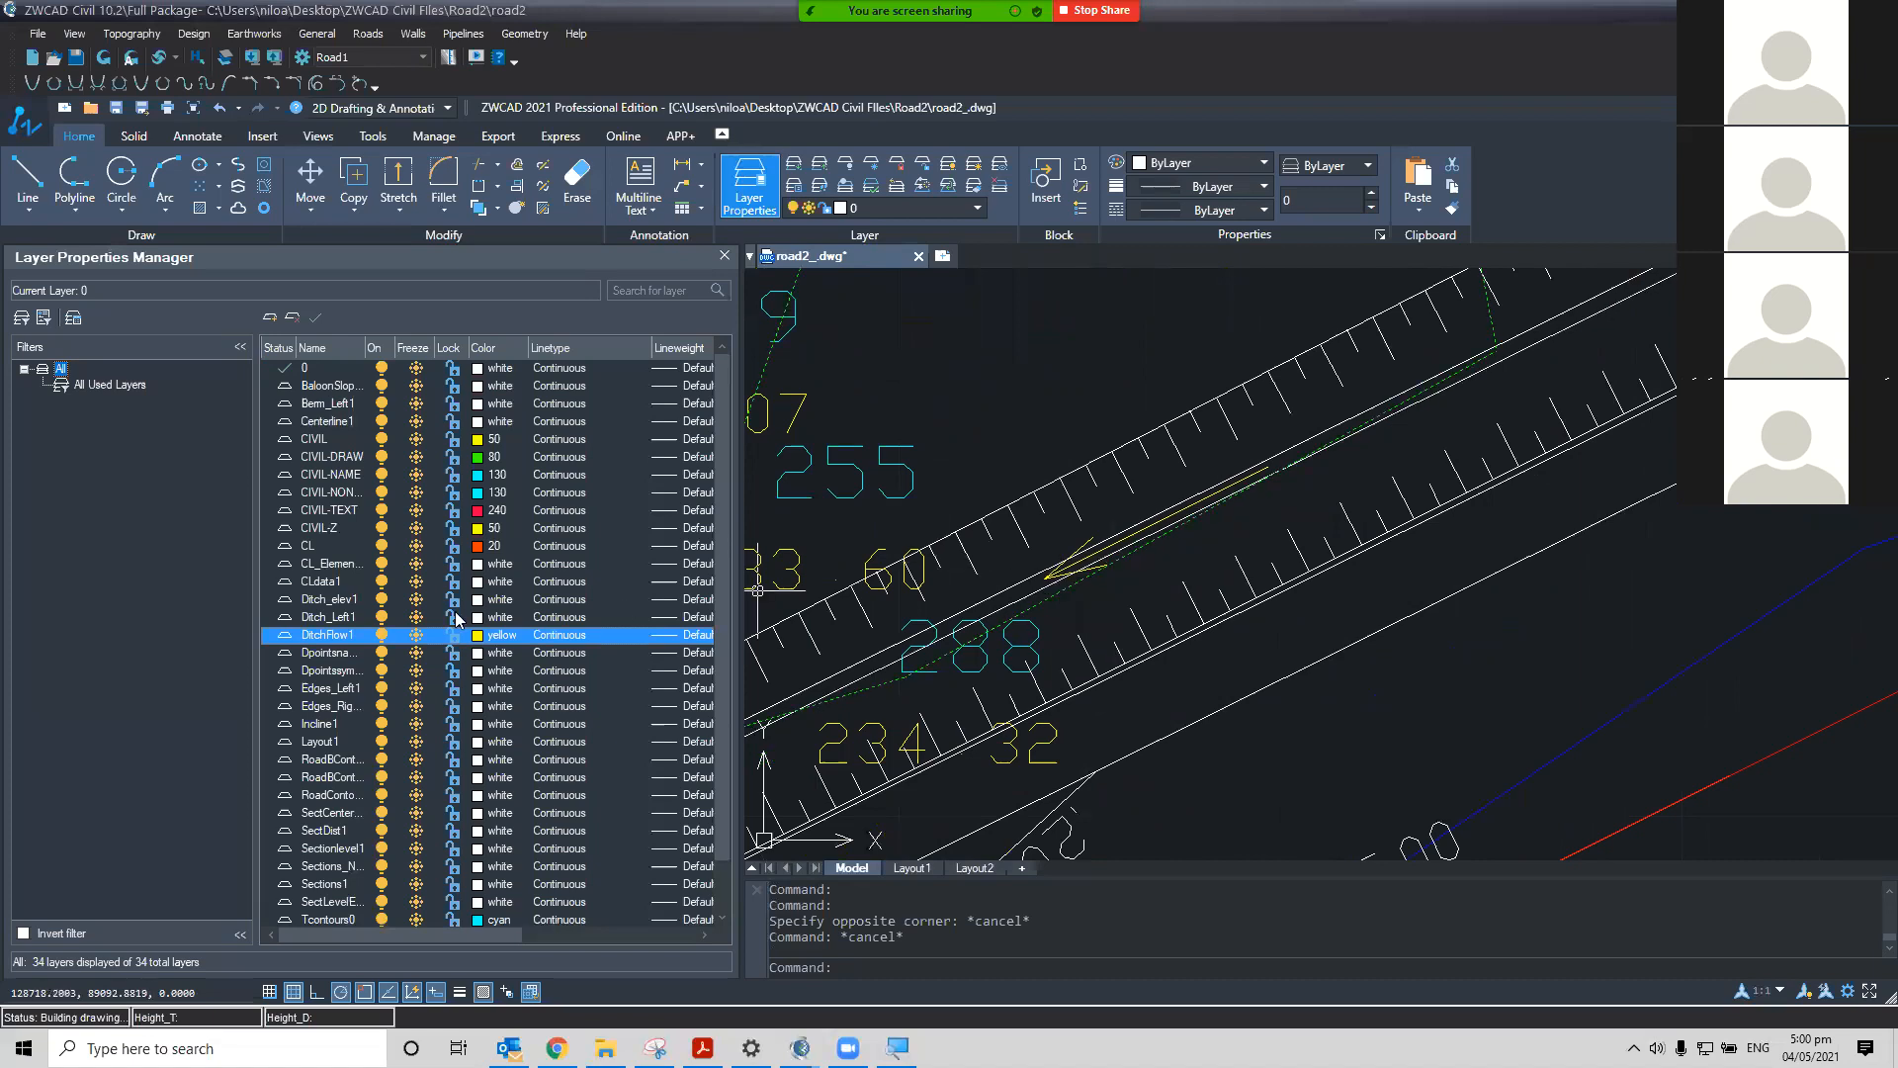
{"action": "left_click", "coordinate": [478, 633]}
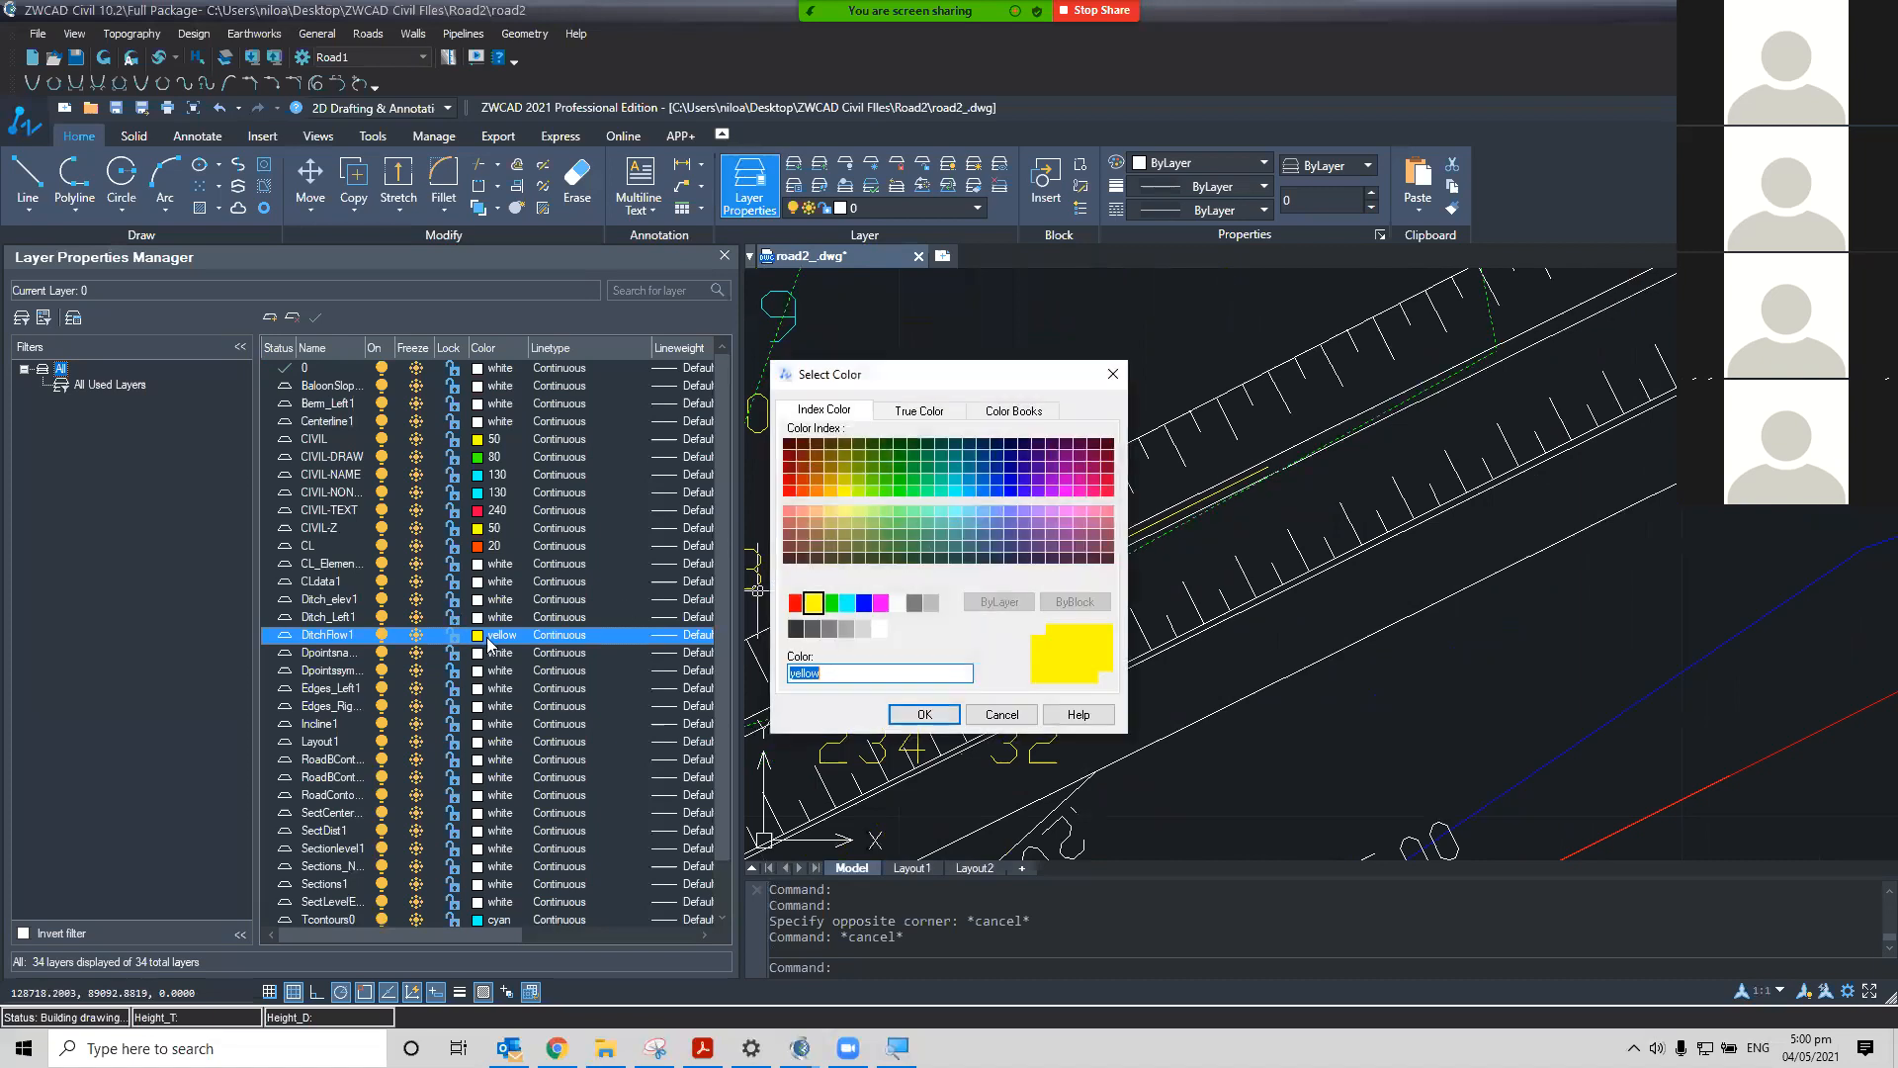
{"action": "left_click", "coordinate": [1002, 716]}
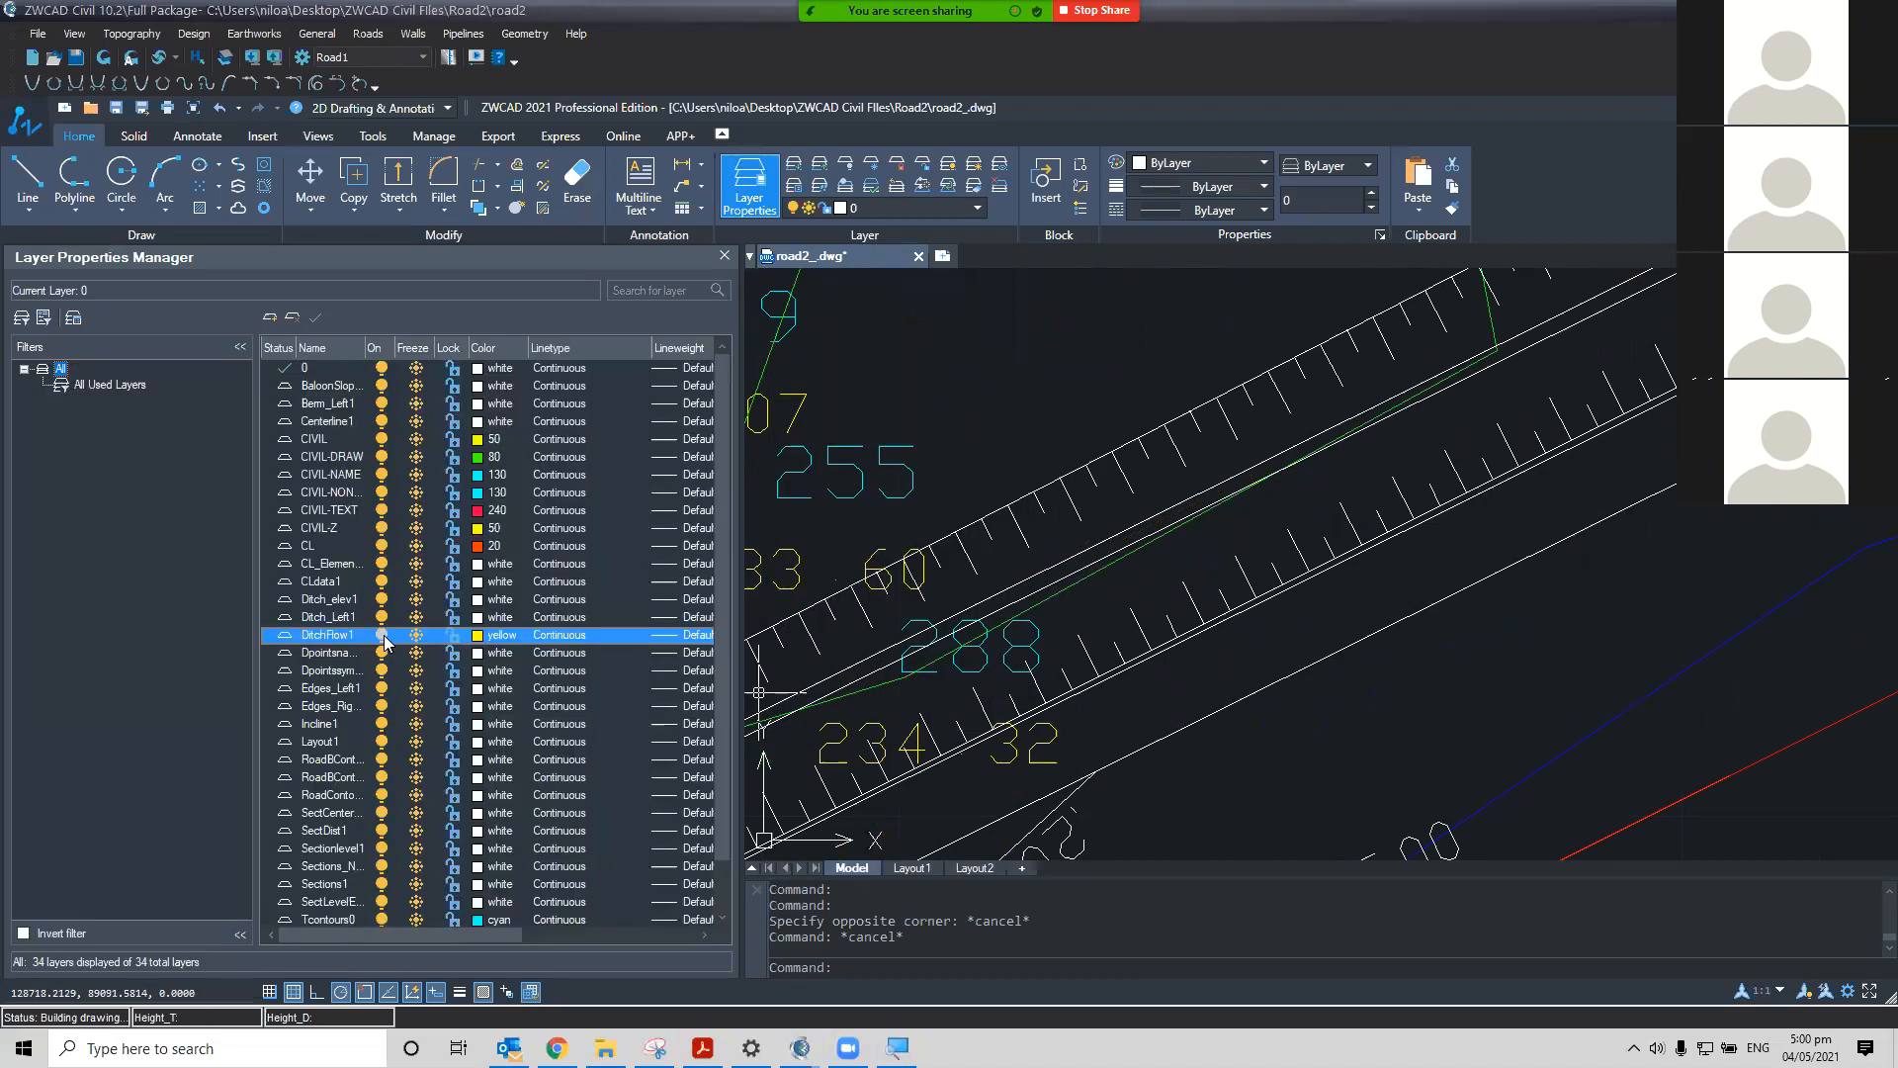
Set the Tcontours0 and Tcontours1 layer colours to blue
{"action": "scroll", "coordinate": [992, 617], "scroll_direction": "down", "scroll_amount": 2}
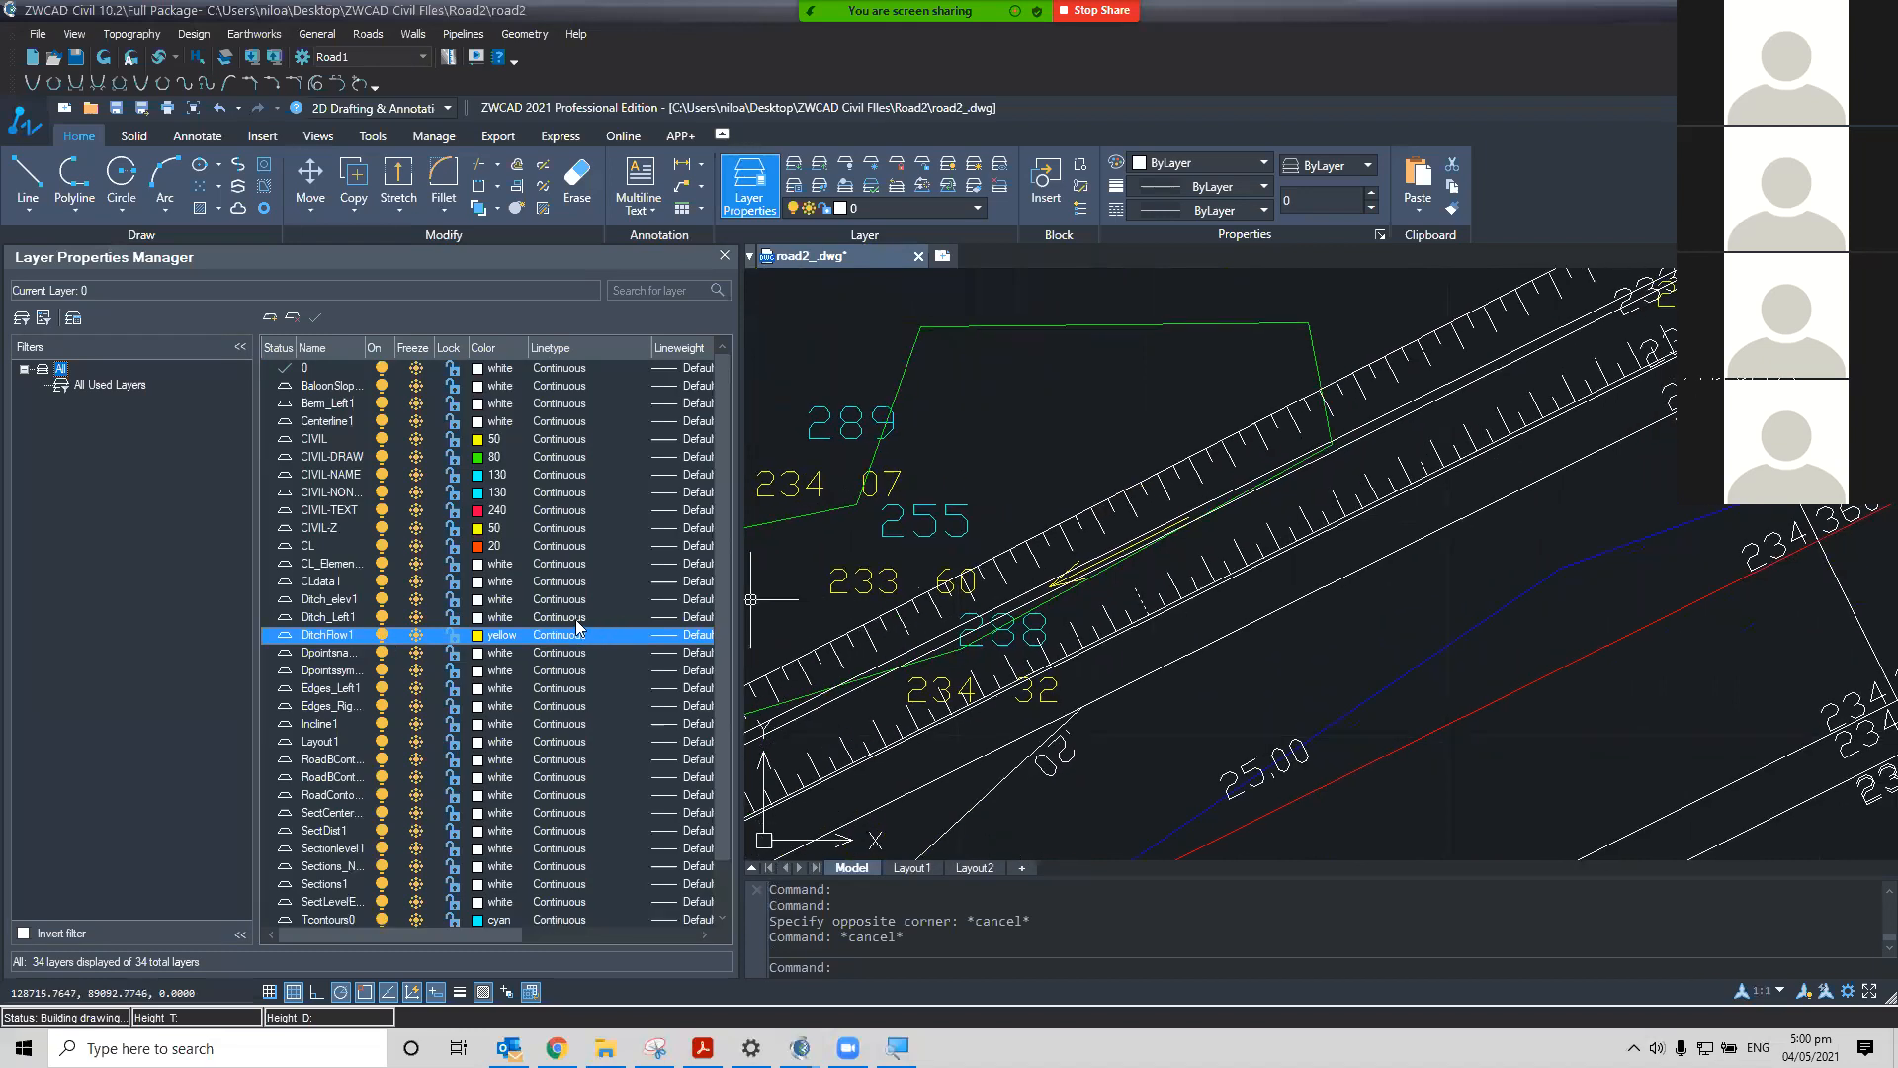
{"action": "scroll", "coordinate": [1053, 647], "scroll_direction": "down", "scroll_amount": 5}
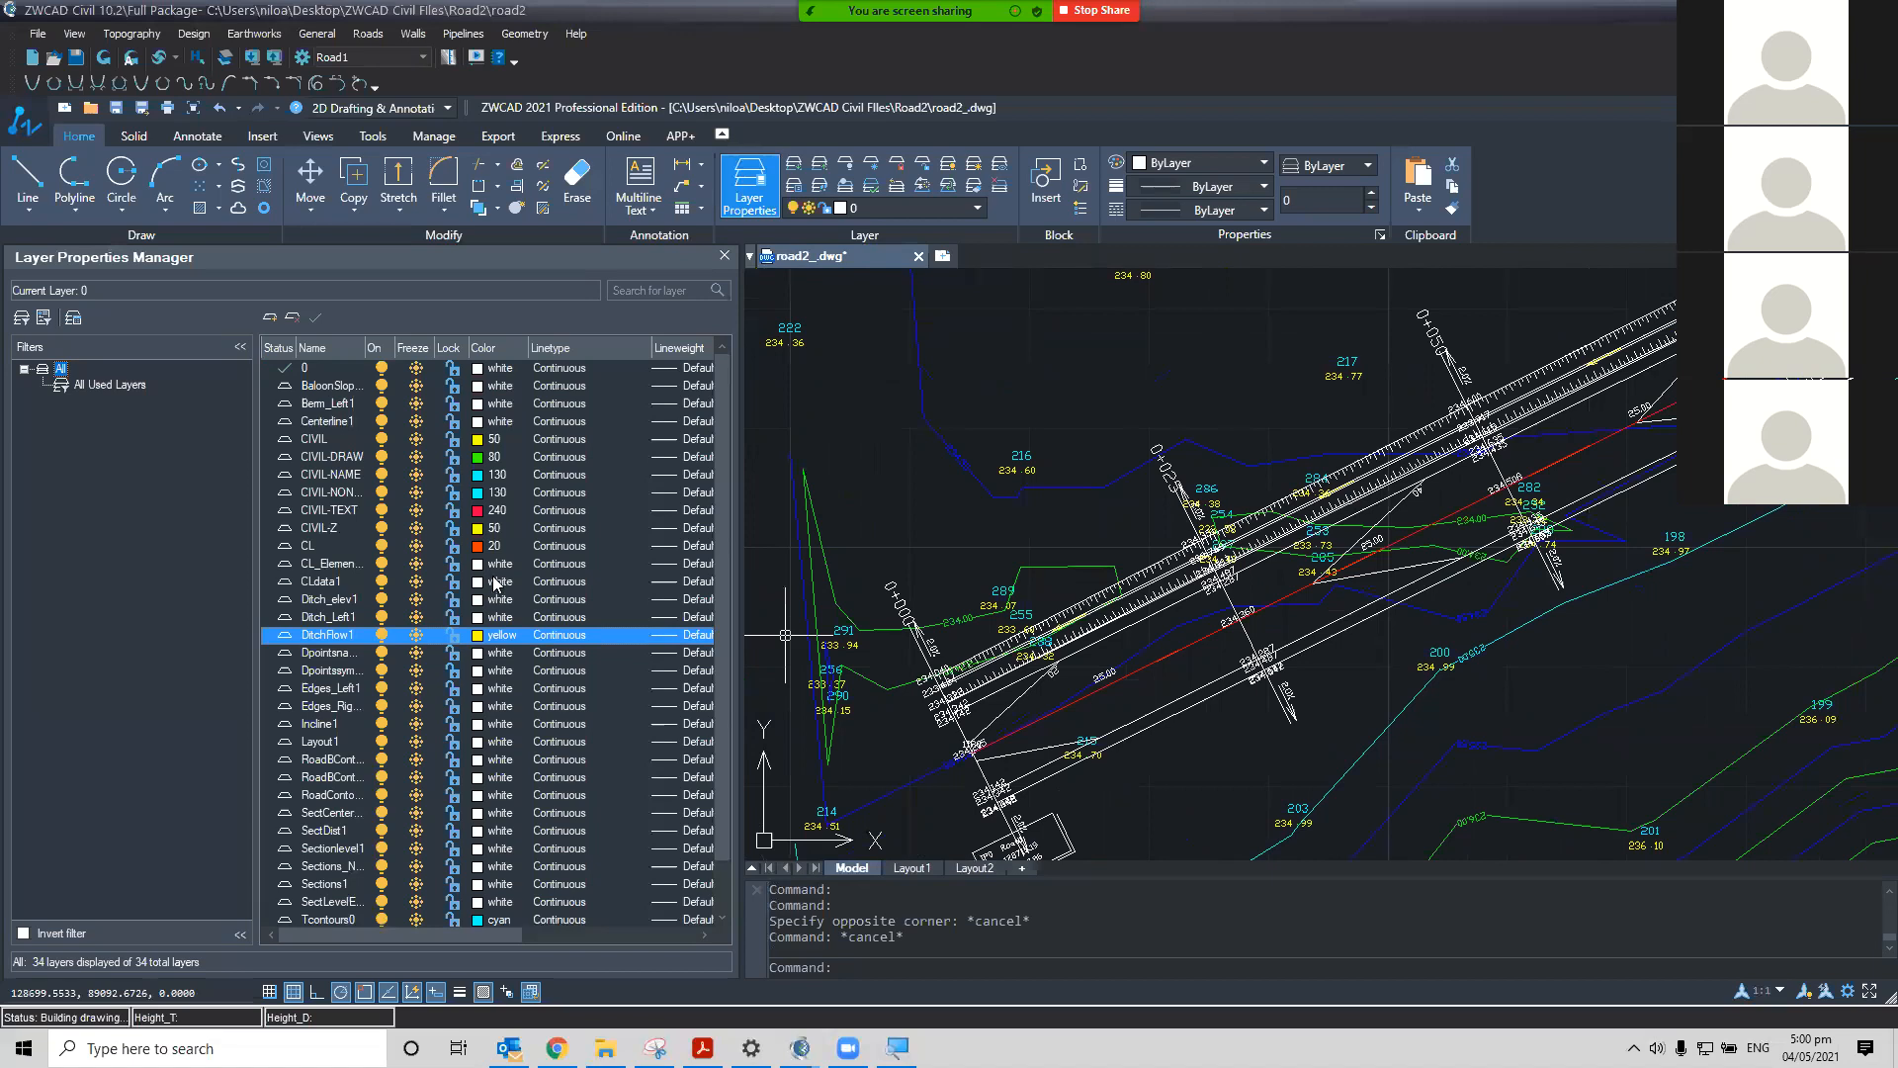
{"action": "scroll", "coordinate": [785, 613], "scroll_direction": "down", "scroll_amount": 5}
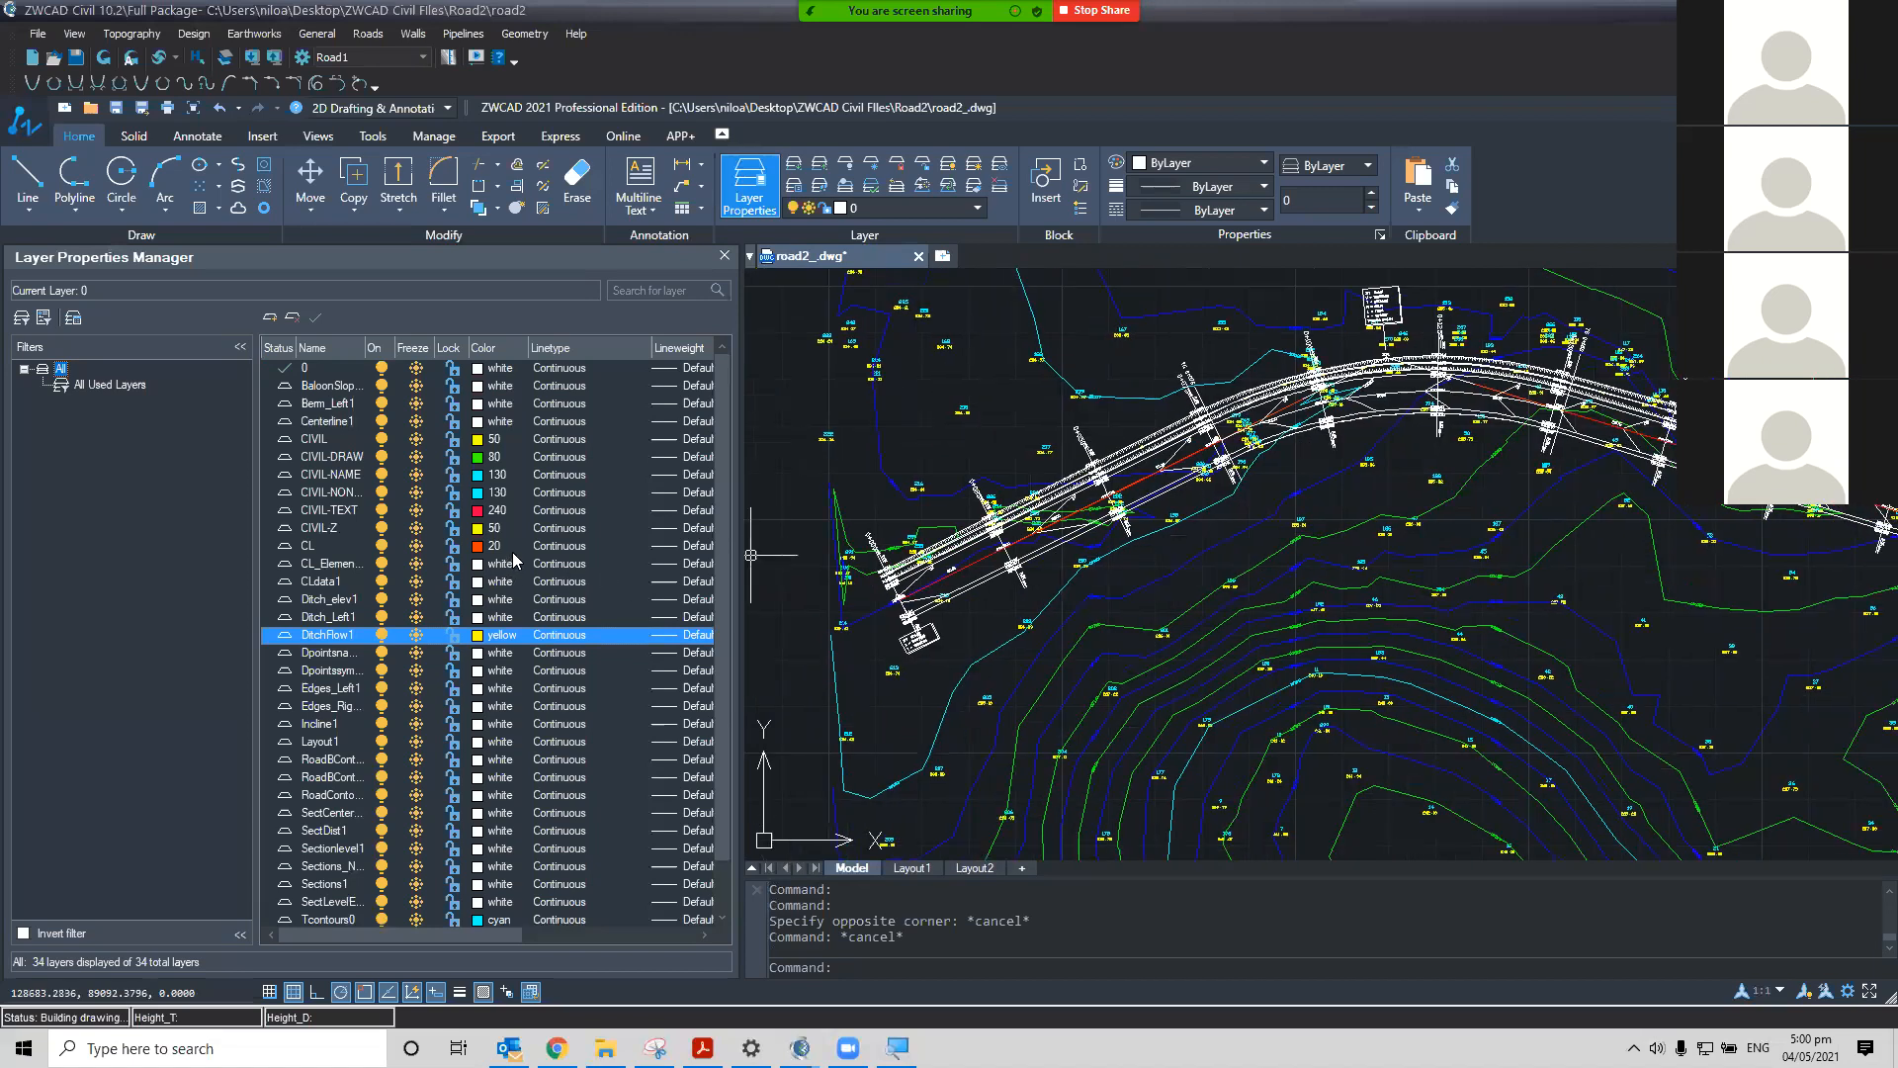
{"action": "scroll", "coordinate": [485, 694], "scroll_direction": "down", "scroll_amount": 1}
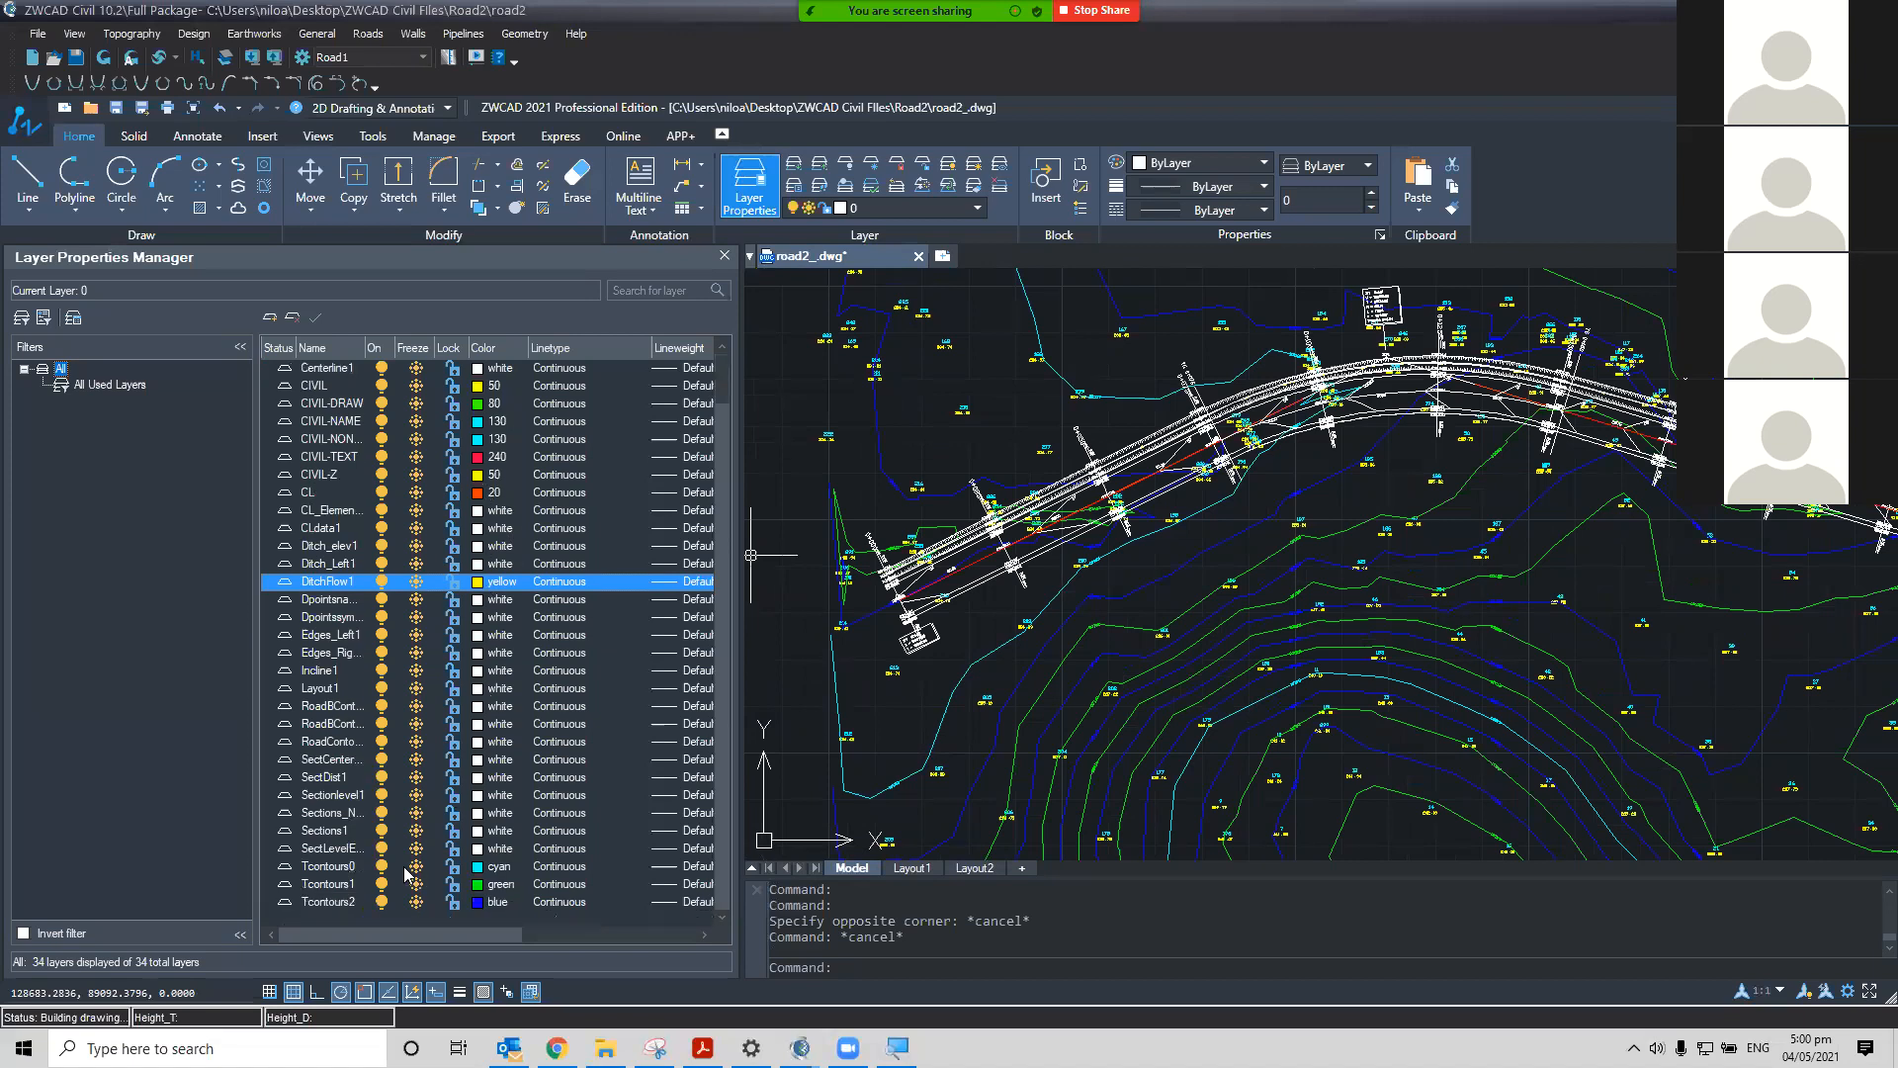
{"action": "left_click", "coordinate": [480, 870]}
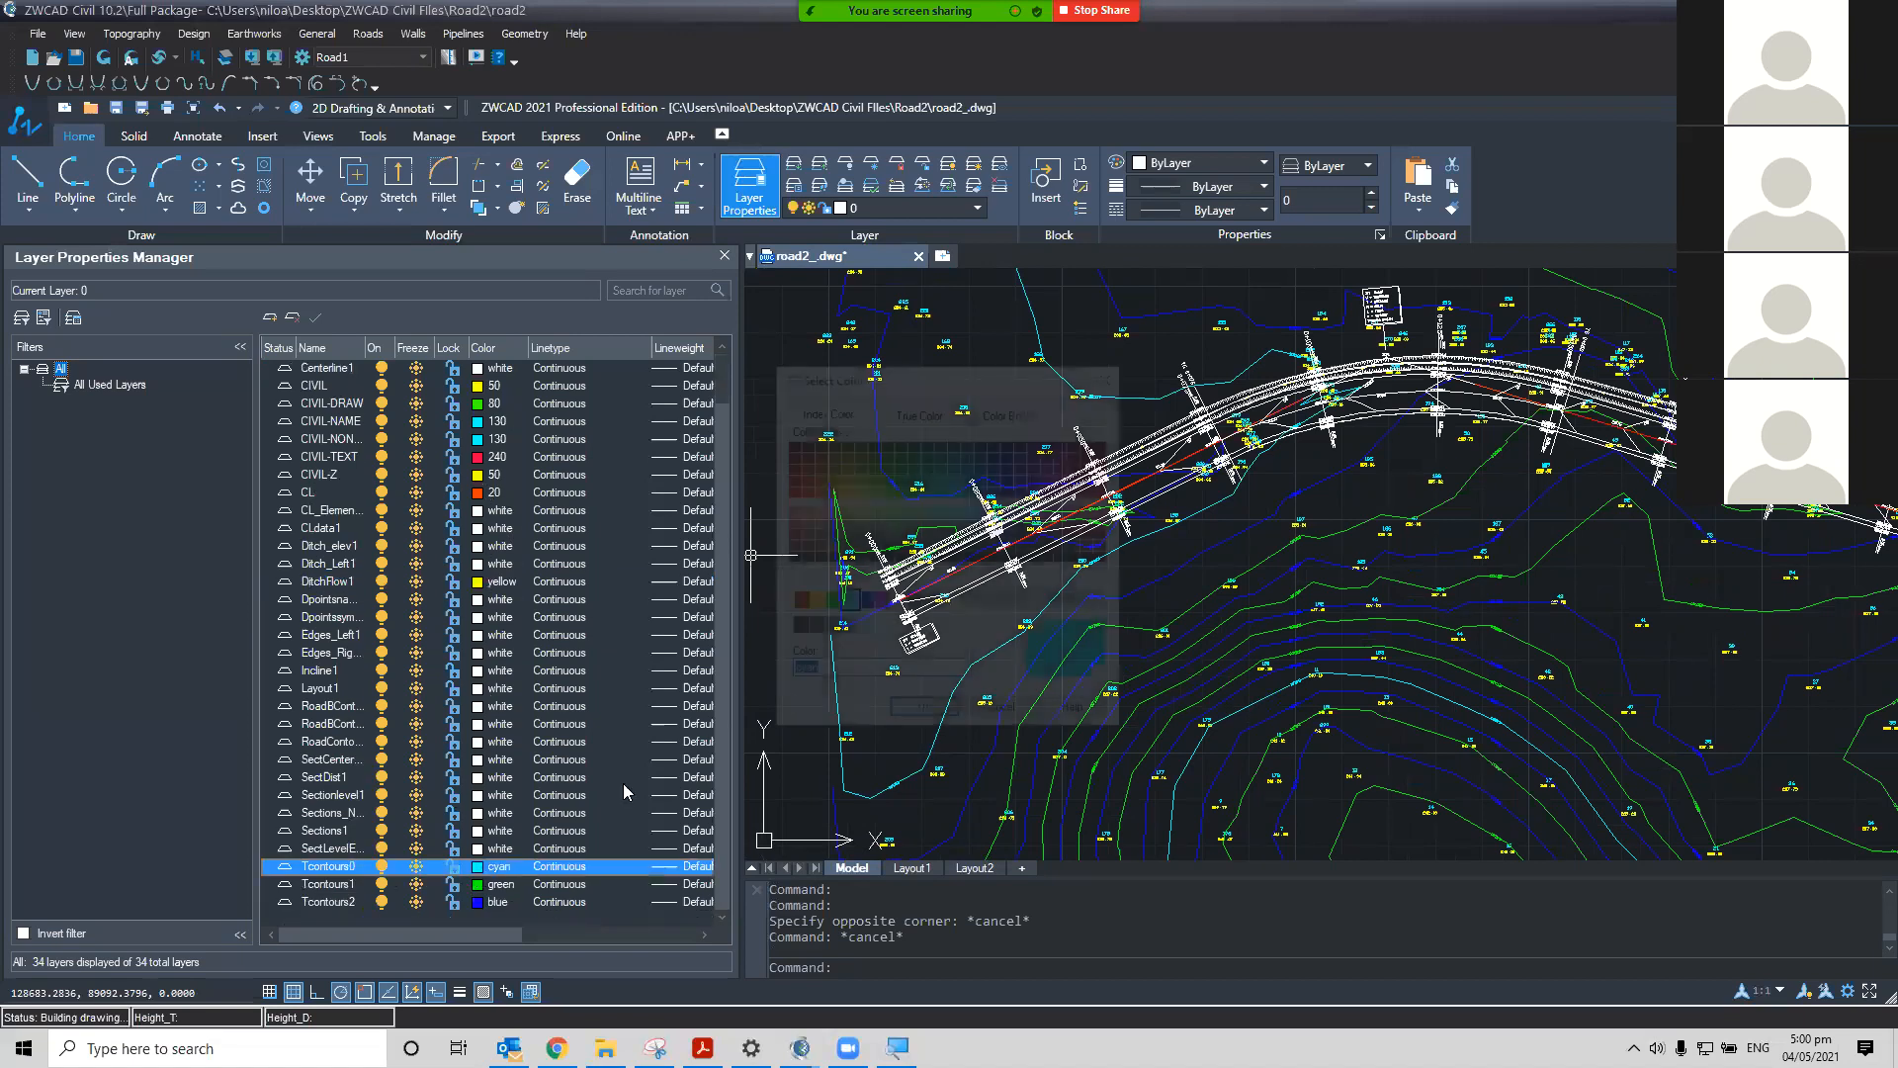
{"action": "left_click", "coordinate": [864, 602]}
{"action": "left_click", "coordinate": [923, 714]}
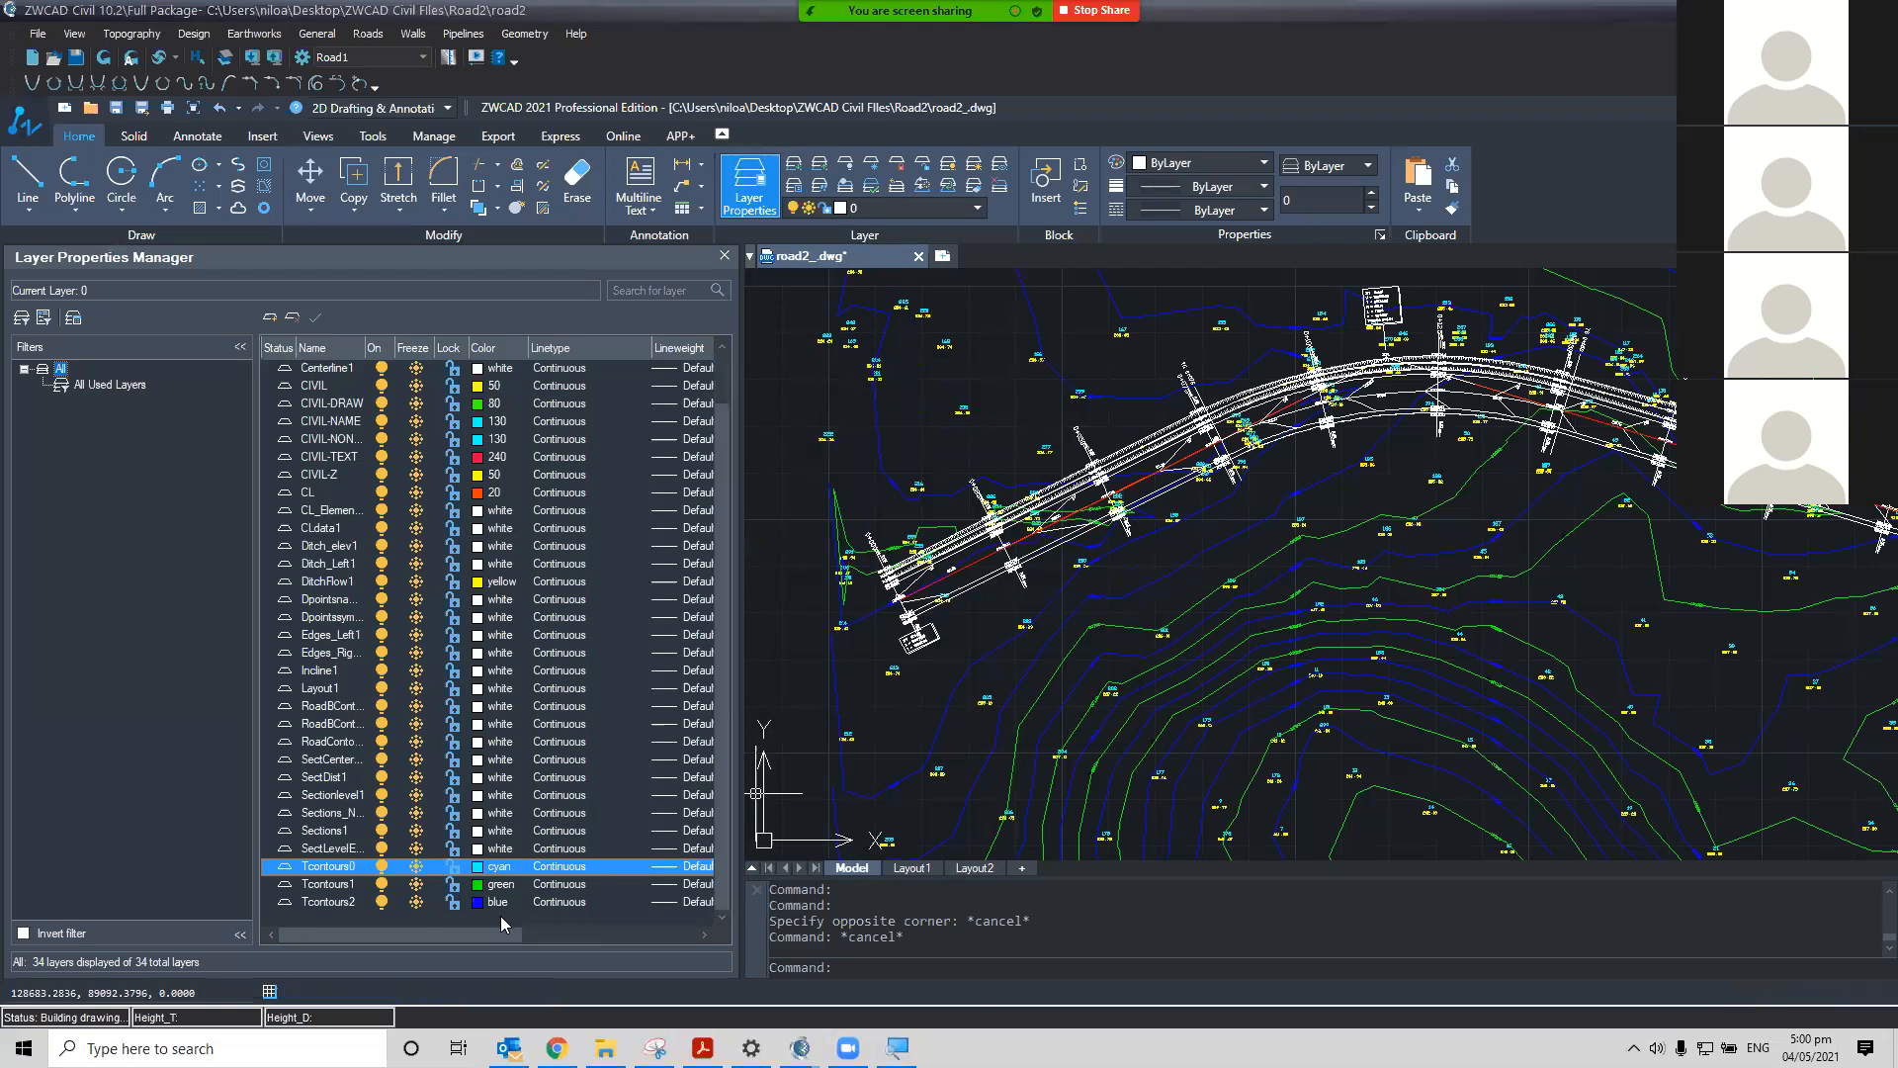
{"action": "left_click", "coordinate": [532, 883]}
{"action": "left_click", "coordinate": [494, 884]}
{"action": "left_click", "coordinate": [865, 602]}
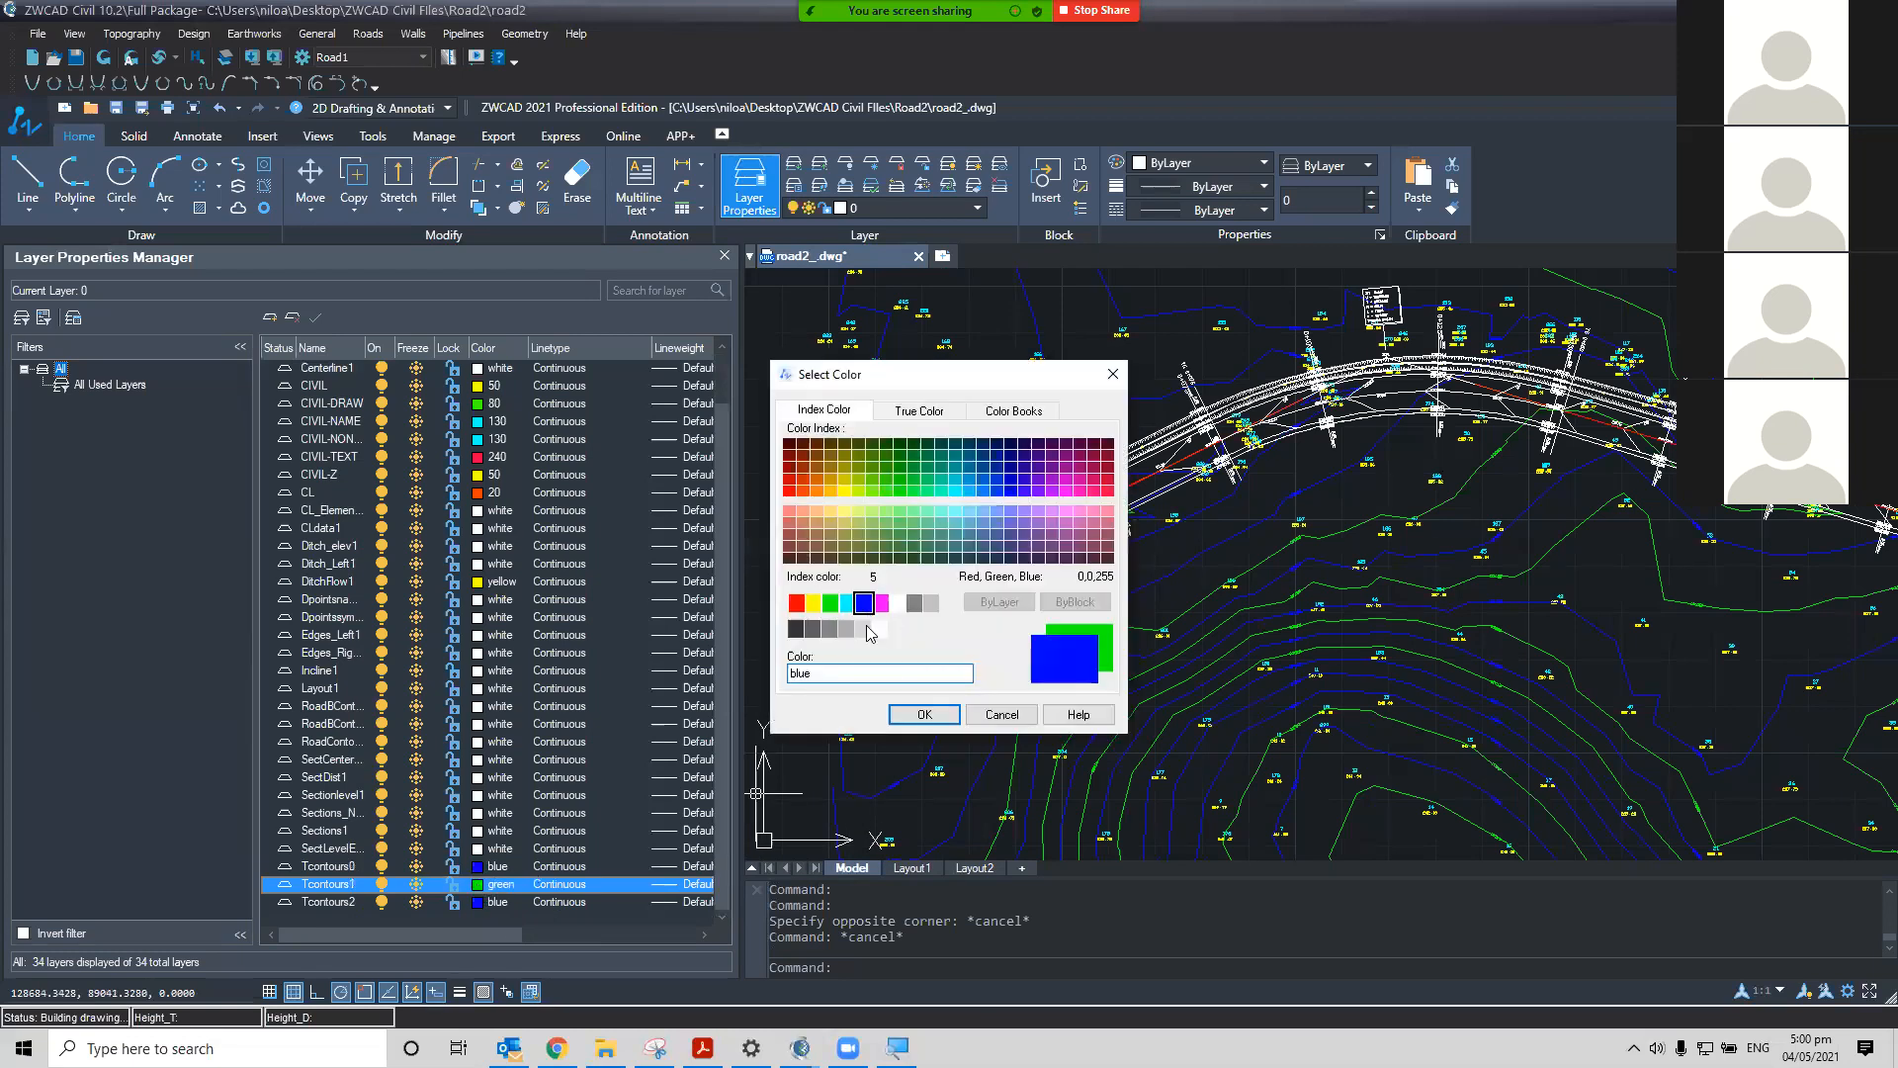
{"action": "left_click", "coordinate": [915, 714]}
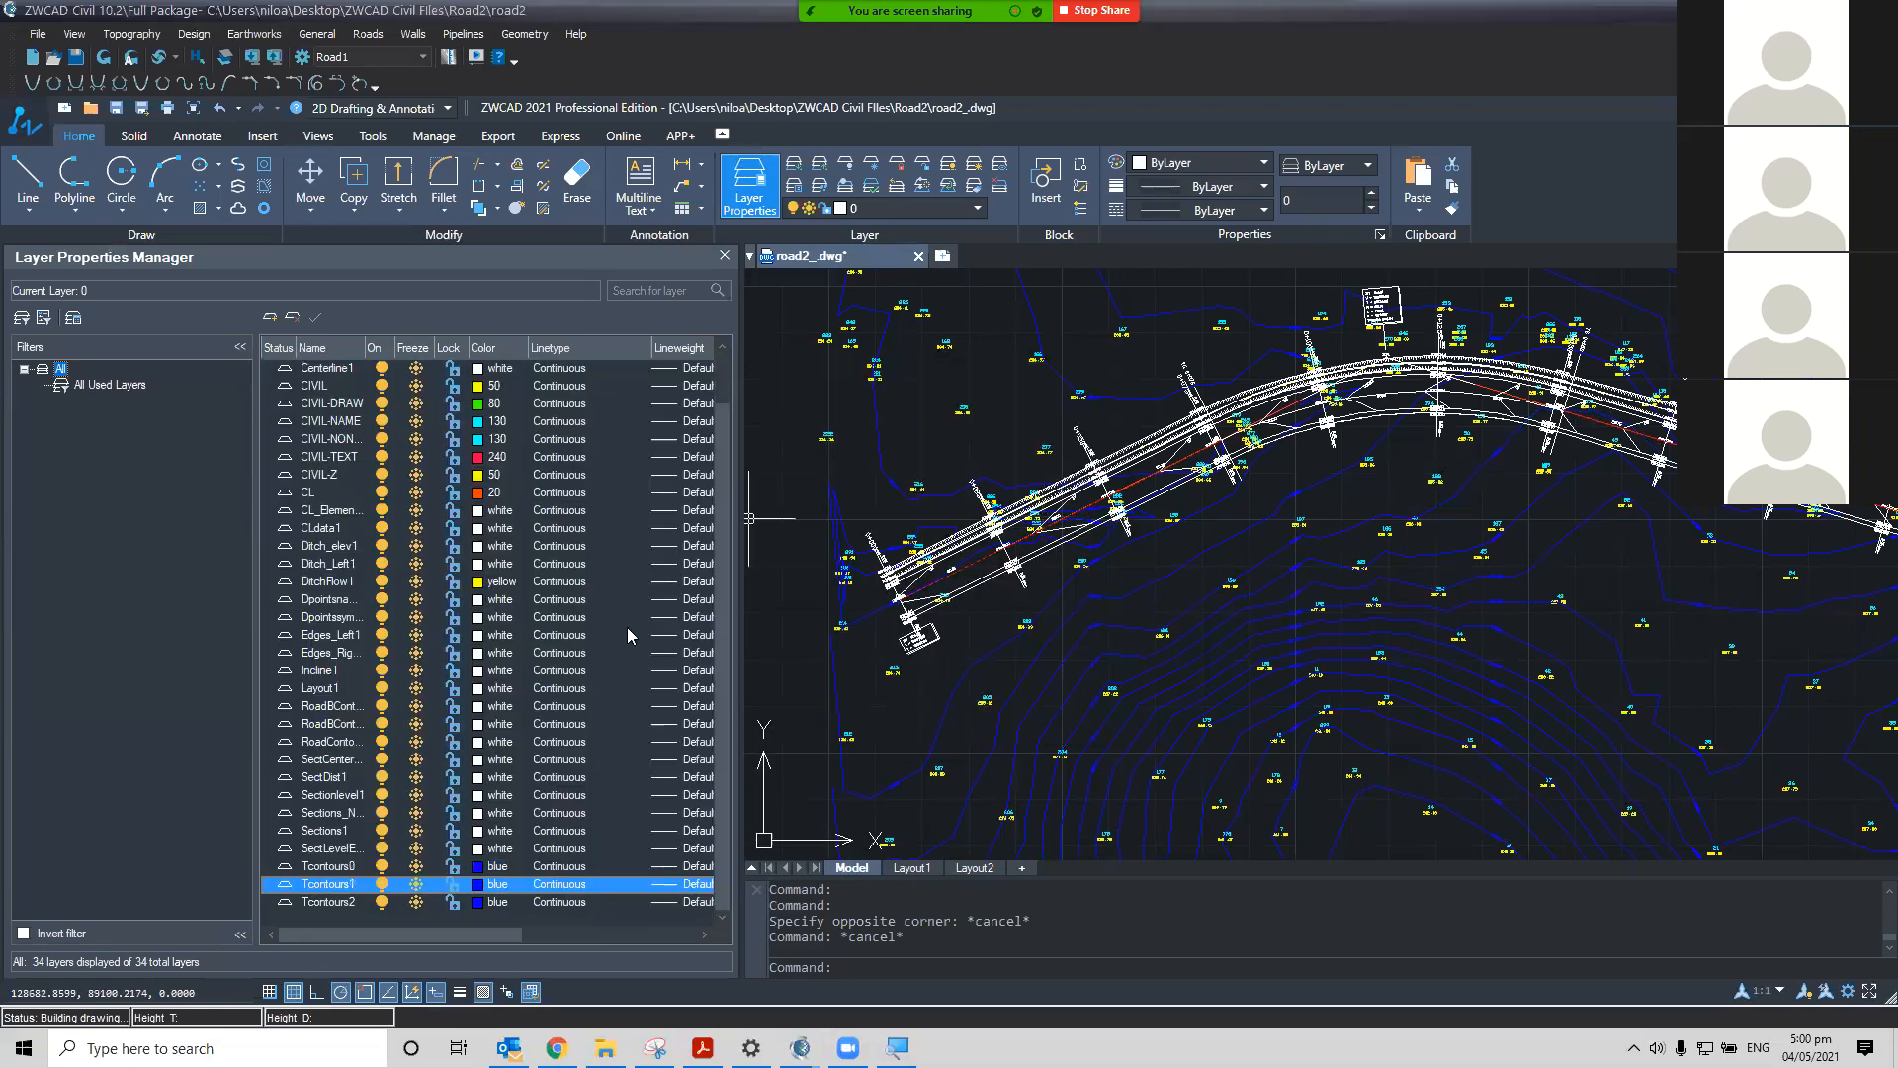
Zoom and pan along the road start to inspect the recoloured contours and ditch lines in plan
{"action": "scroll", "coordinate": [989, 519], "scroll_direction": "up", "scroll_amount": 2}
{"action": "scroll", "coordinate": [883, 603], "scroll_direction": "up", "scroll_amount": 2}
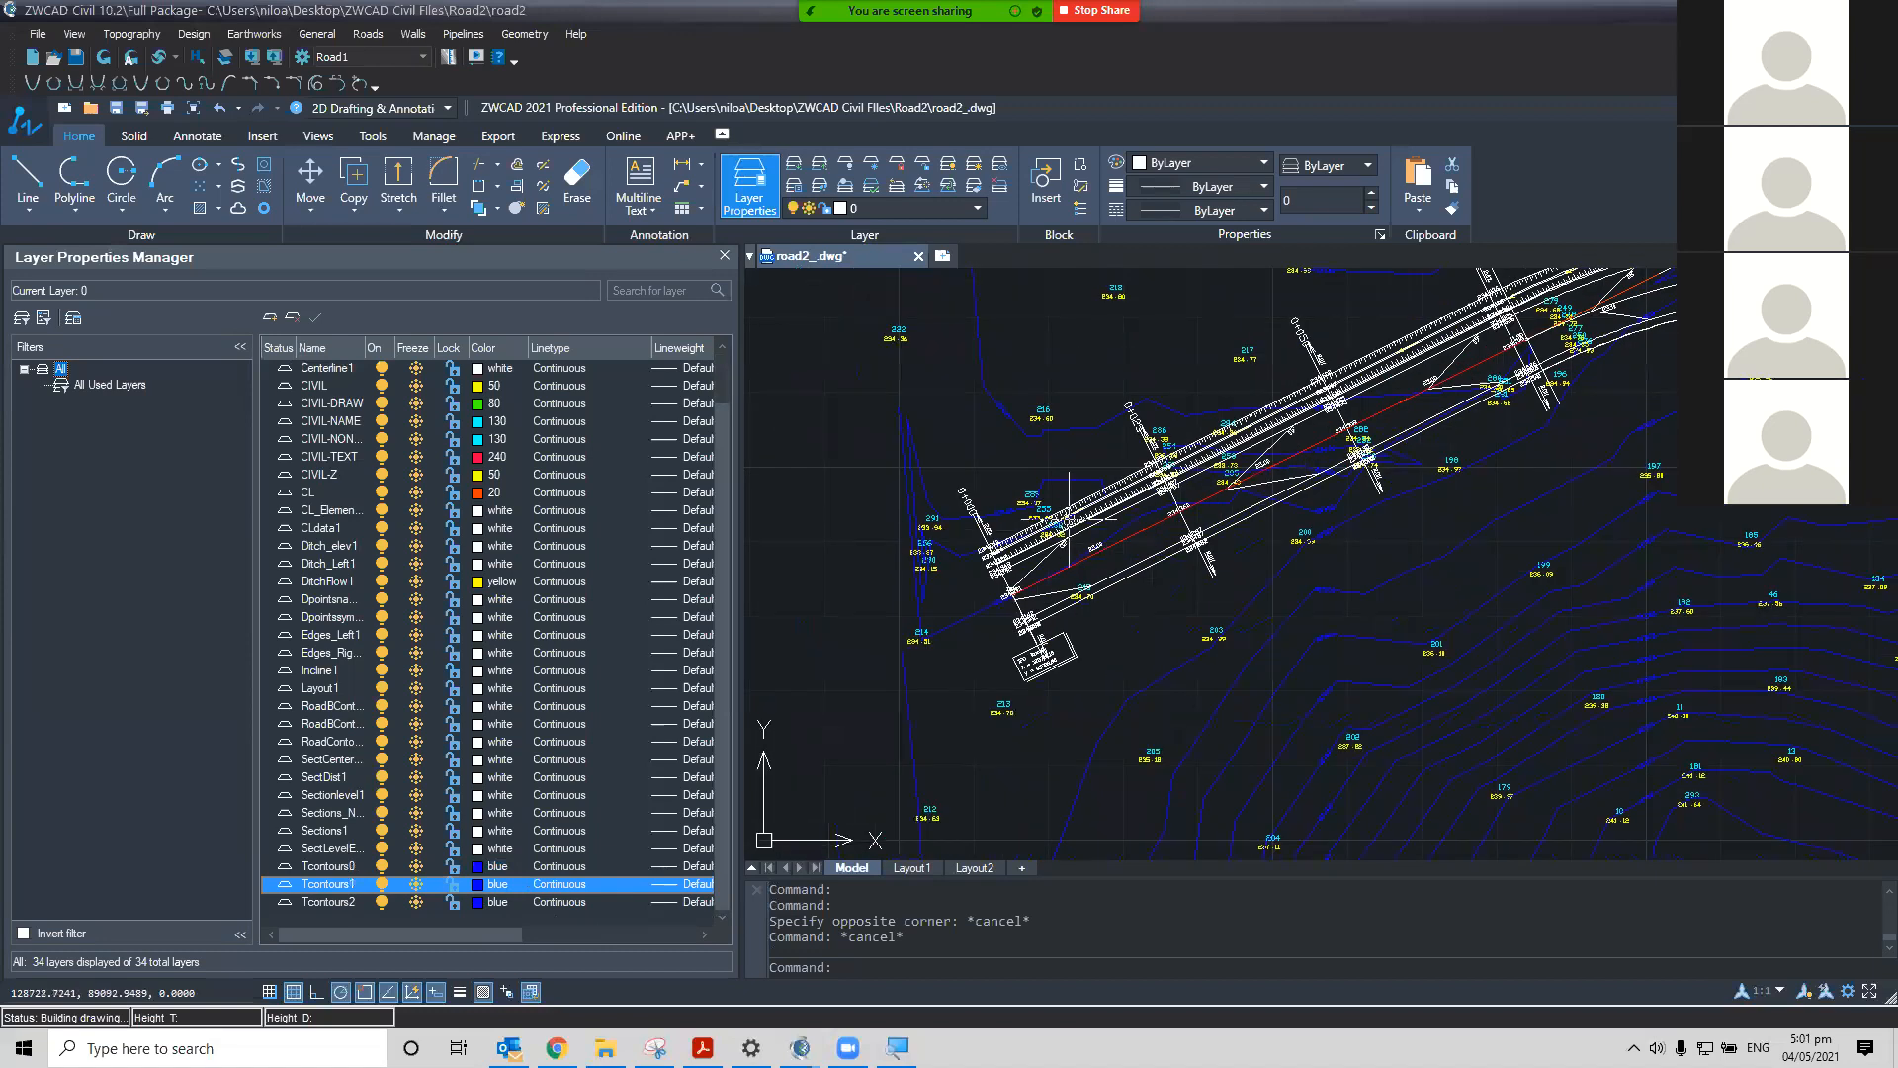
{"action": "scroll", "coordinate": [1207, 626], "scroll_direction": "up", "scroll_amount": 4}
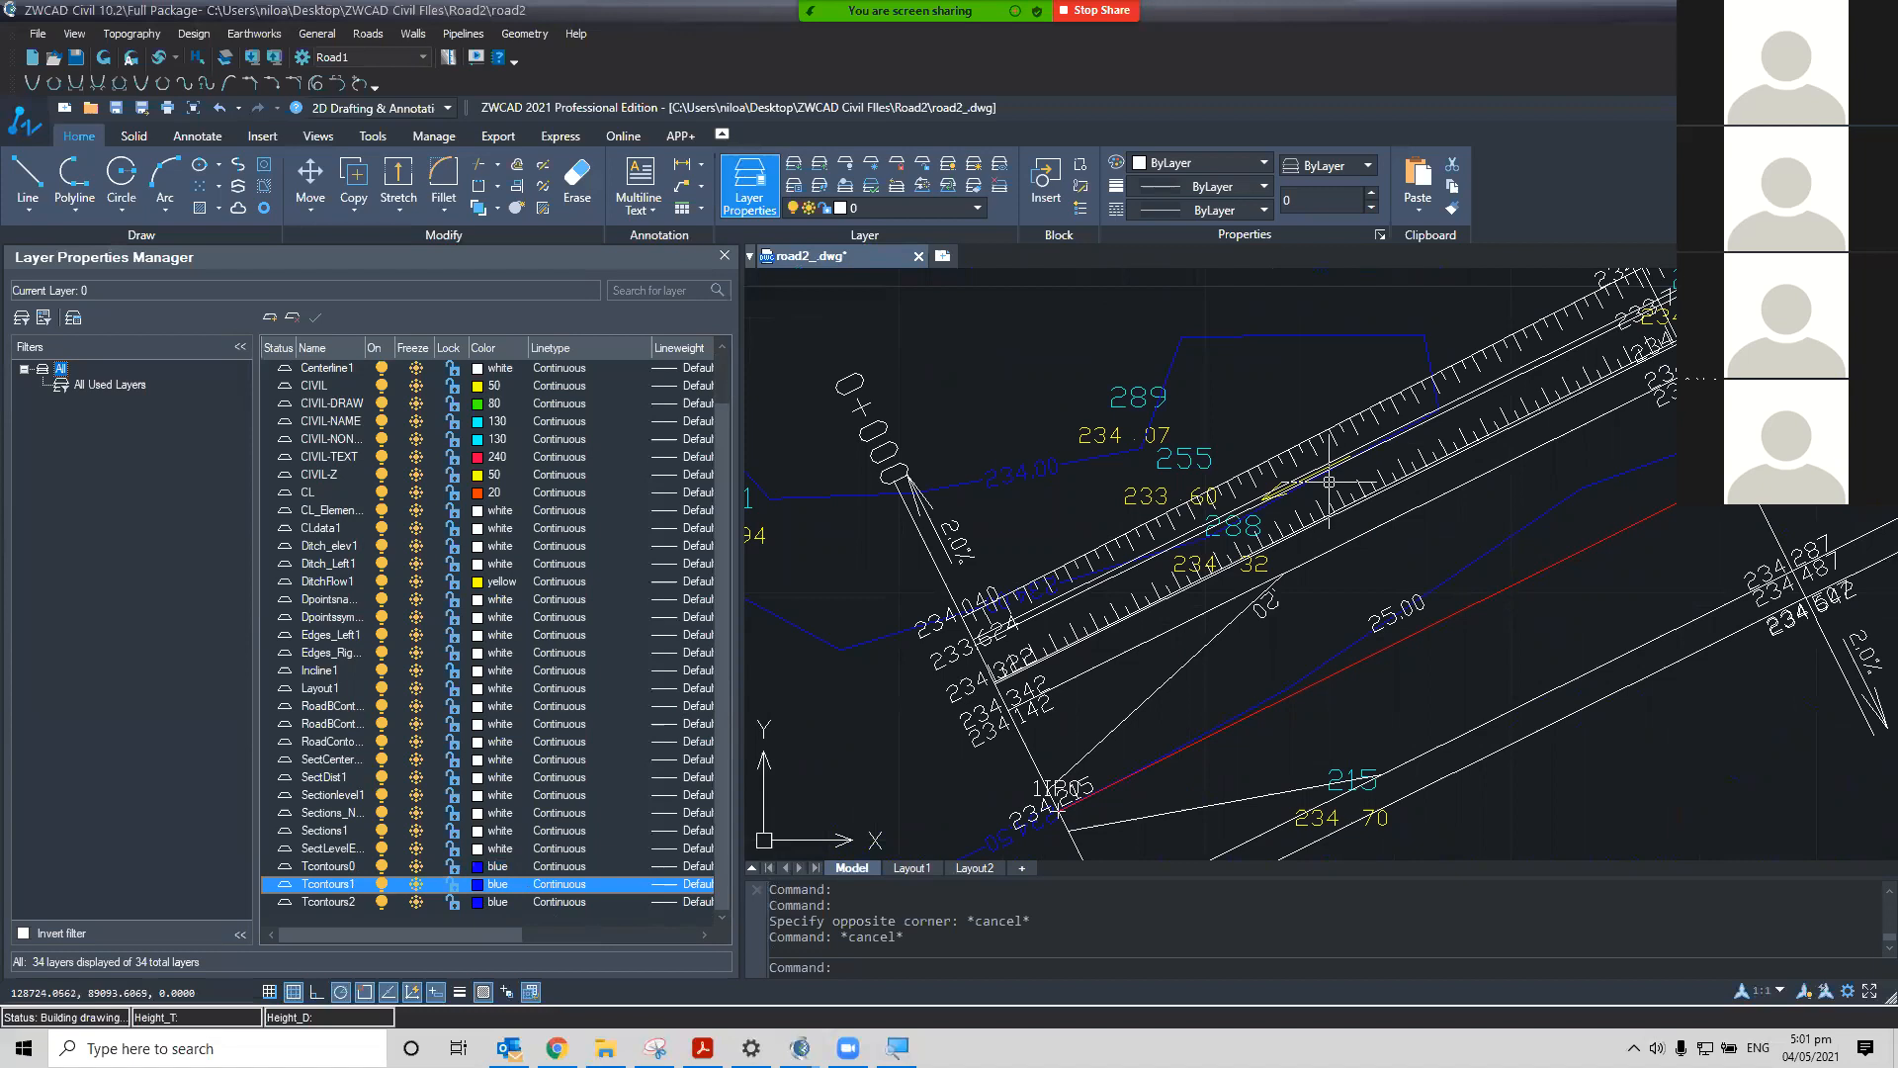
{"action": "scroll", "coordinate": [1335, 470], "scroll_direction": "up", "scroll_amount": 5}
{"action": "scroll", "coordinate": [1220, 542], "scroll_direction": "down", "scroll_amount": 5}
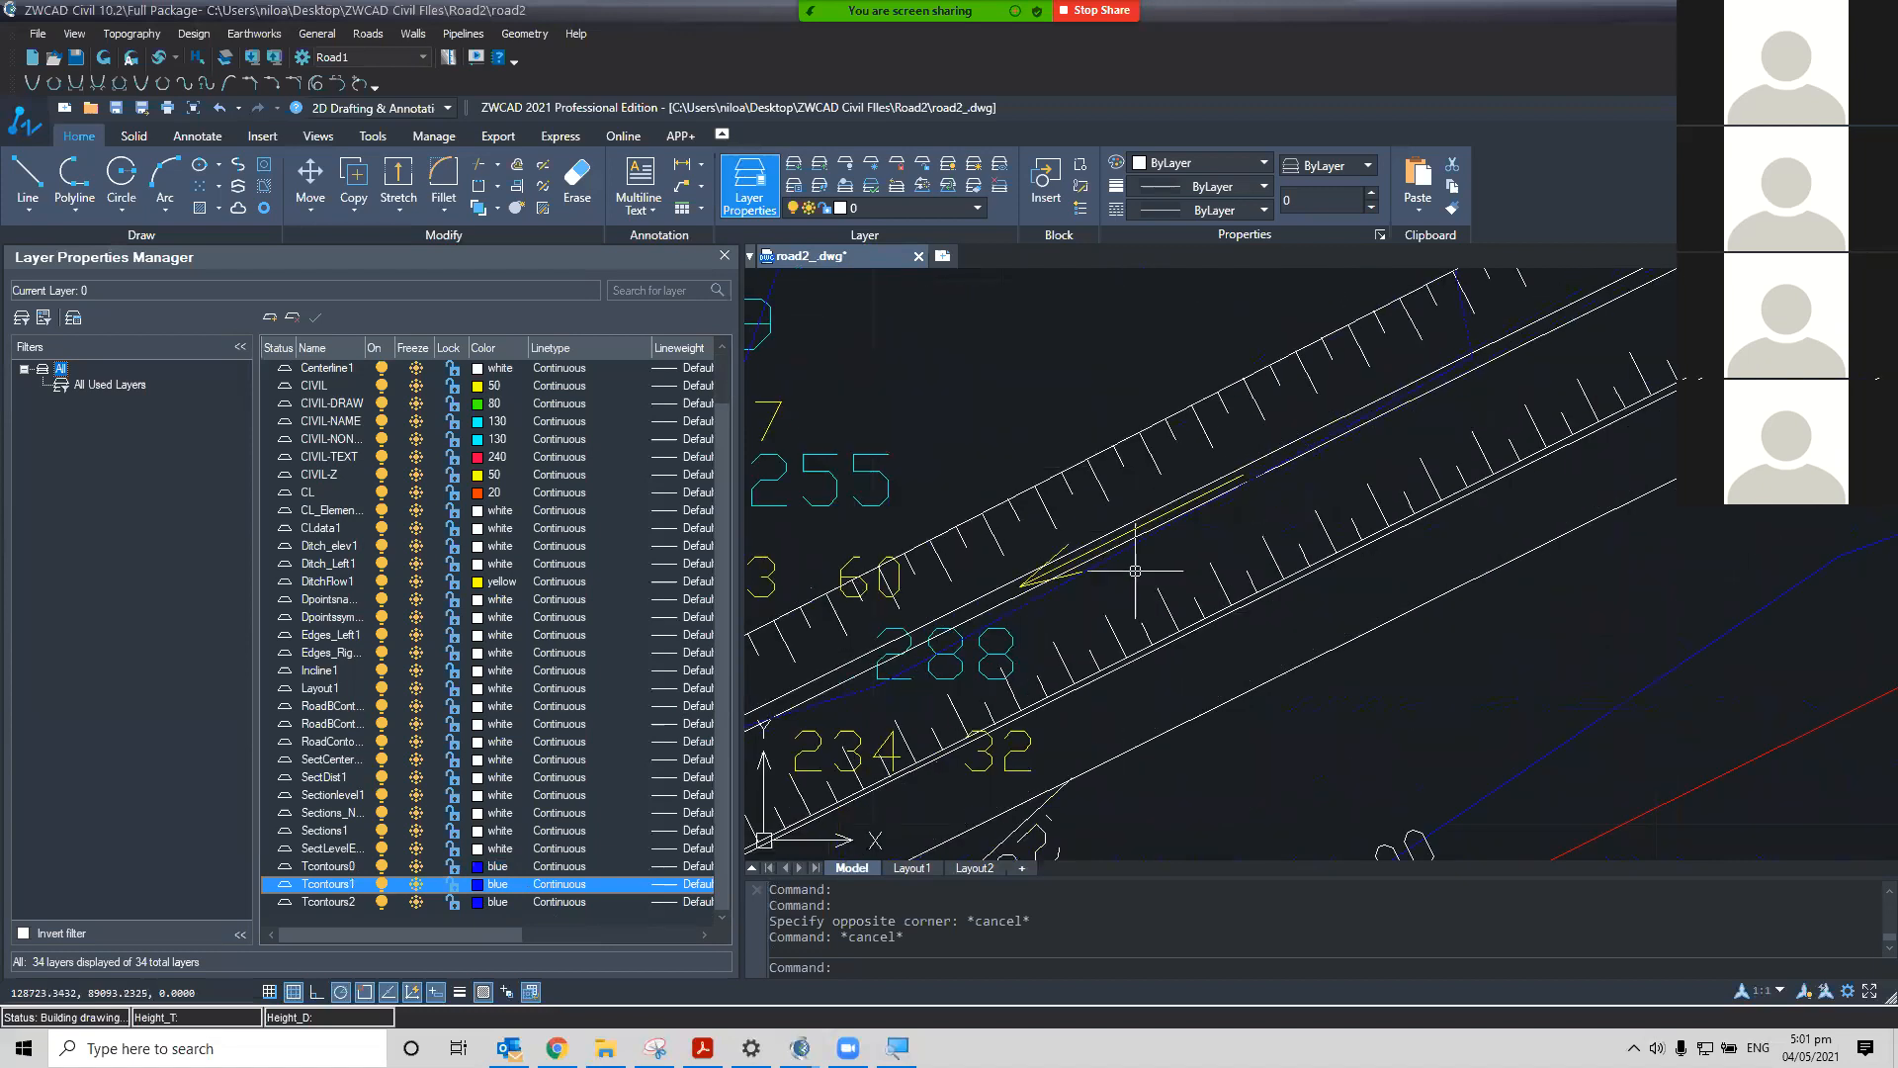
{"action": "scroll", "coordinate": [1189, 540], "scroll_direction": "down", "scroll_amount": 1}
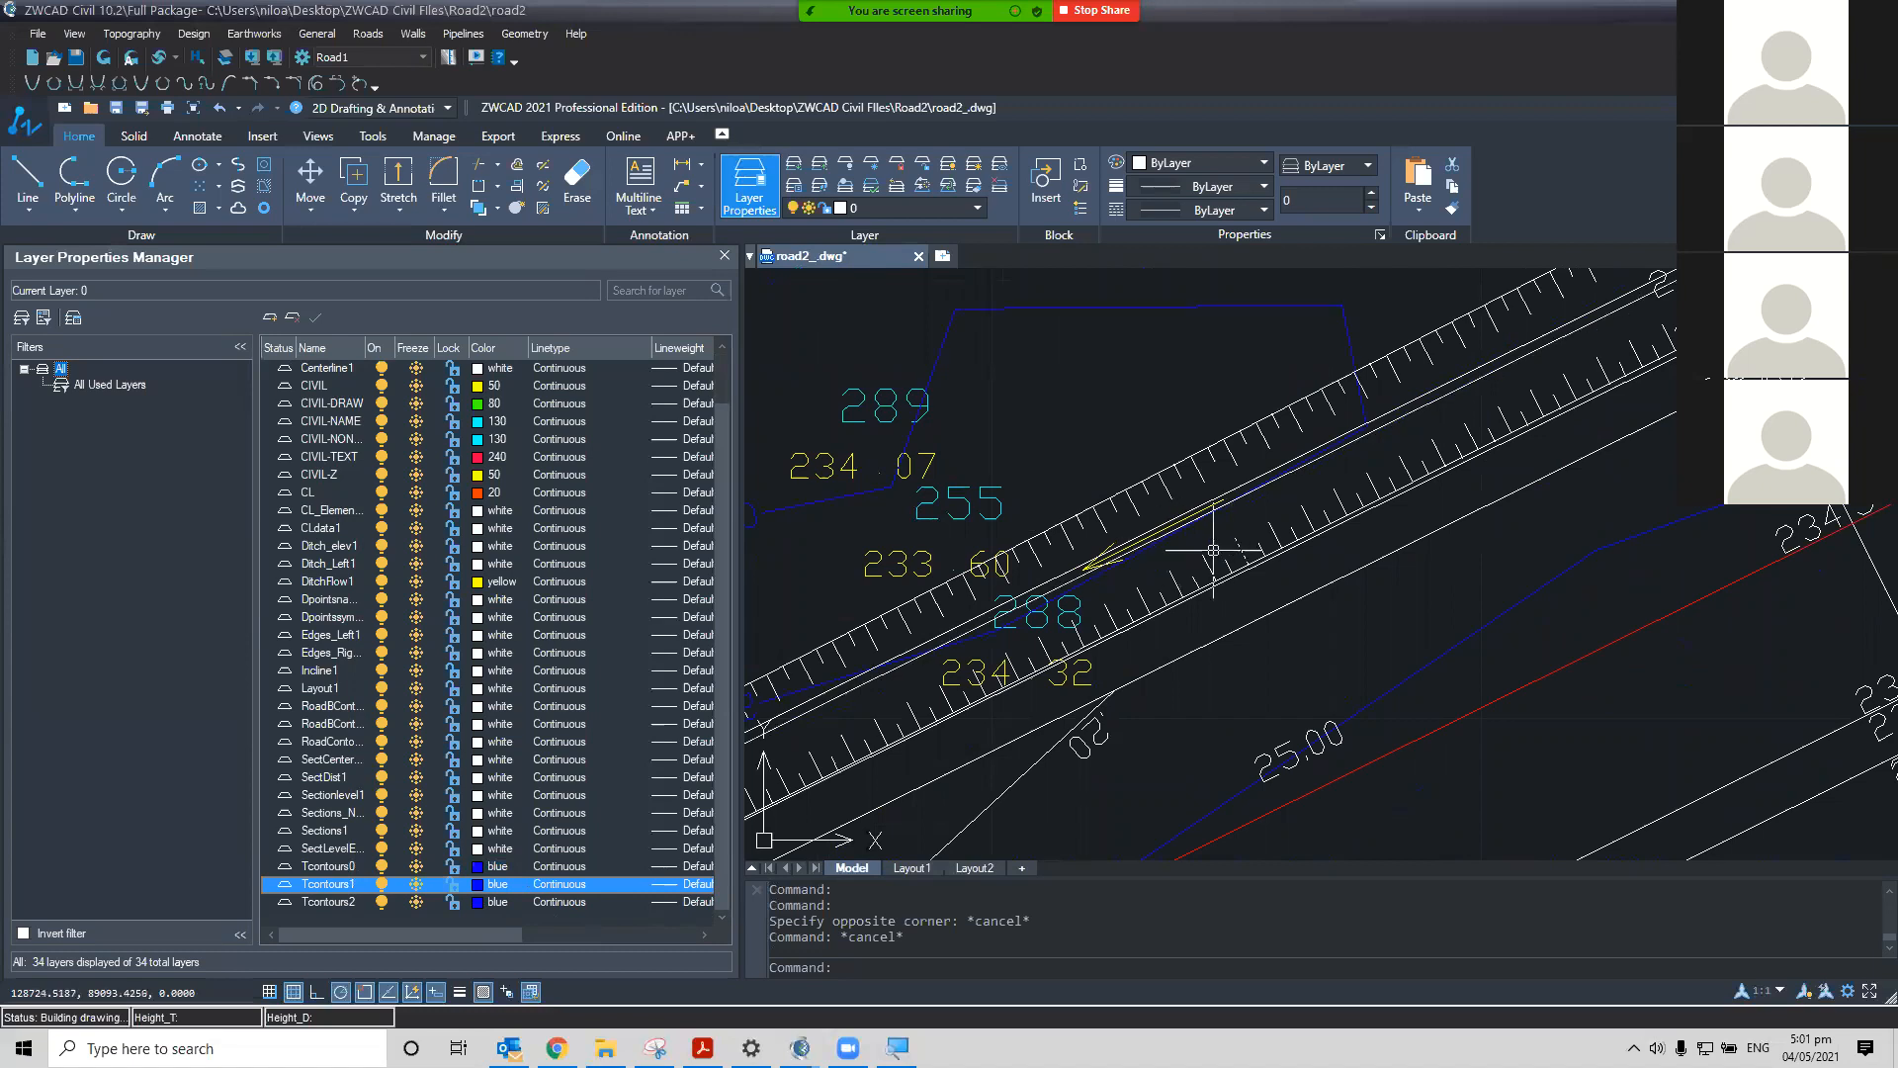
{"action": "middle_click_drag", "start_coordinate": [1331, 530], "coordinate": [1471, 488]}
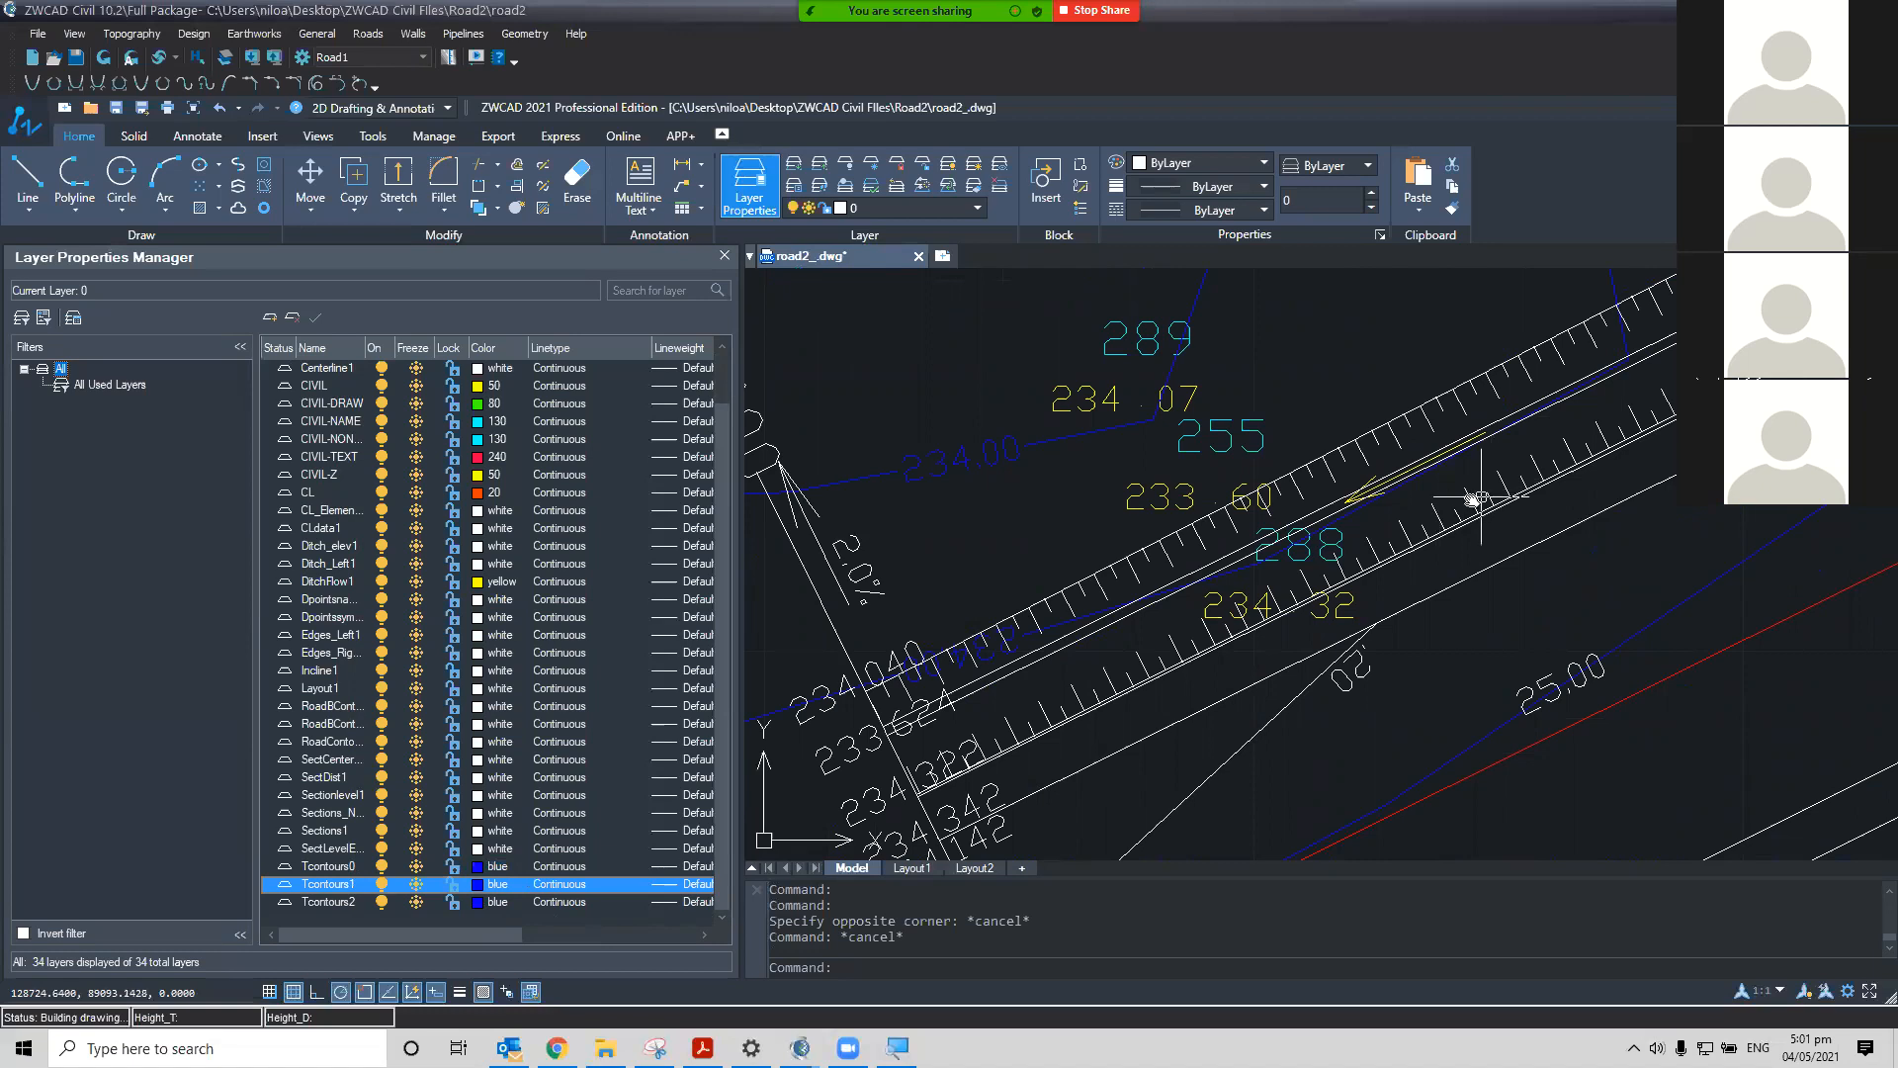
{"action": "middle_click_drag", "start_coordinate": [1472, 500], "coordinate": [1440, 504]}
{"action": "scroll", "coordinate": [1436, 504], "scroll_direction": "down", "scroll_amount": 2}
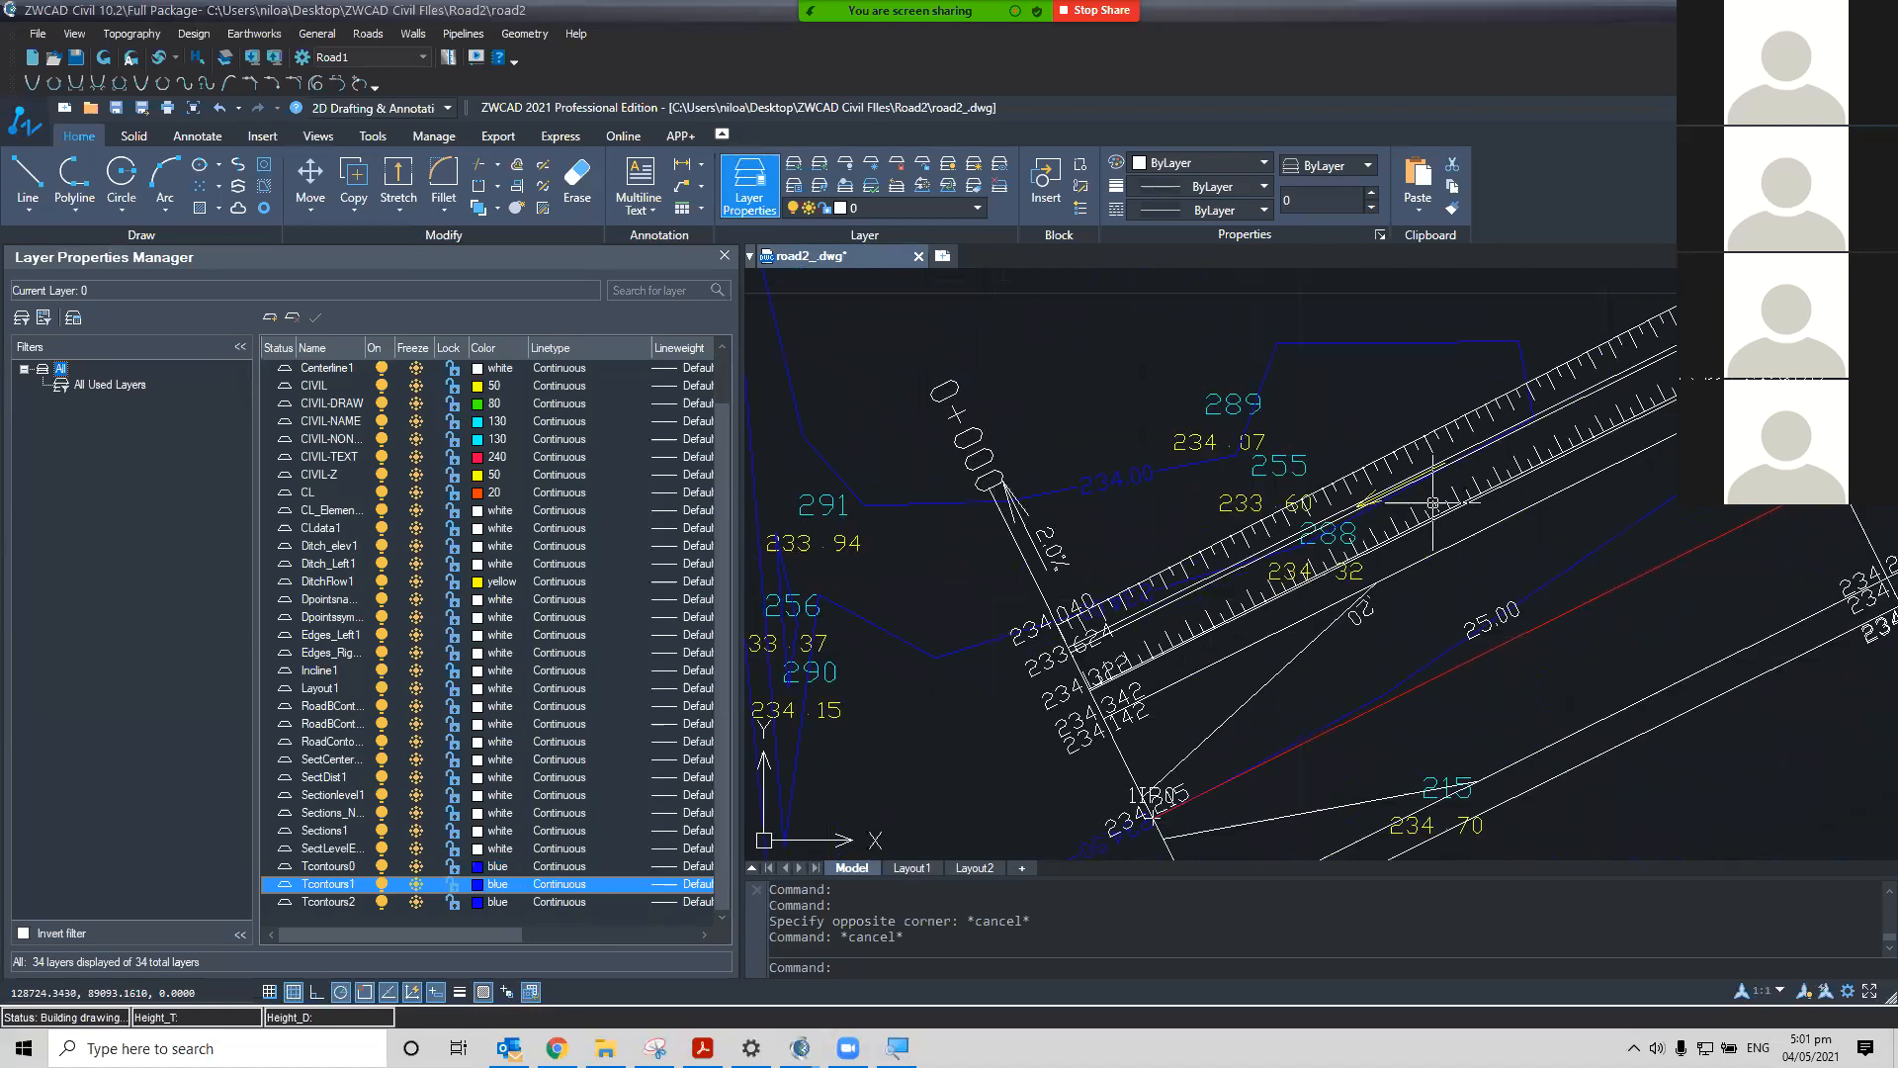
{"action": "scroll", "coordinate": [1285, 534], "scroll_direction": "down", "scroll_amount": 5}
{"action": "scroll", "coordinate": [1197, 555], "scroll_direction": "down", "scroll_amount": 2}
{"action": "middle_click_drag", "start_coordinate": [1123, 498], "coordinate": [818, 495]}
{"action": "middle_click_drag", "start_coordinate": [1248, 581], "coordinate": [1118, 495]}
{"action": "mouse_move", "coordinate": [1334, 510]}
{"action": "middle_mouse_down"}
{"action": "mouse_move", "coordinate": [937, 483]}
{"action": "mouse_move", "coordinate": [1651, 510]}
{"action": "middle_mouse_up"}
{"action": "scroll", "coordinate": [1482, 500], "scroll_direction": "up", "scroll_amount": 6}
{"action": "middle_click_drag", "start_coordinate": [1483, 499], "coordinate": [1628, 493]}
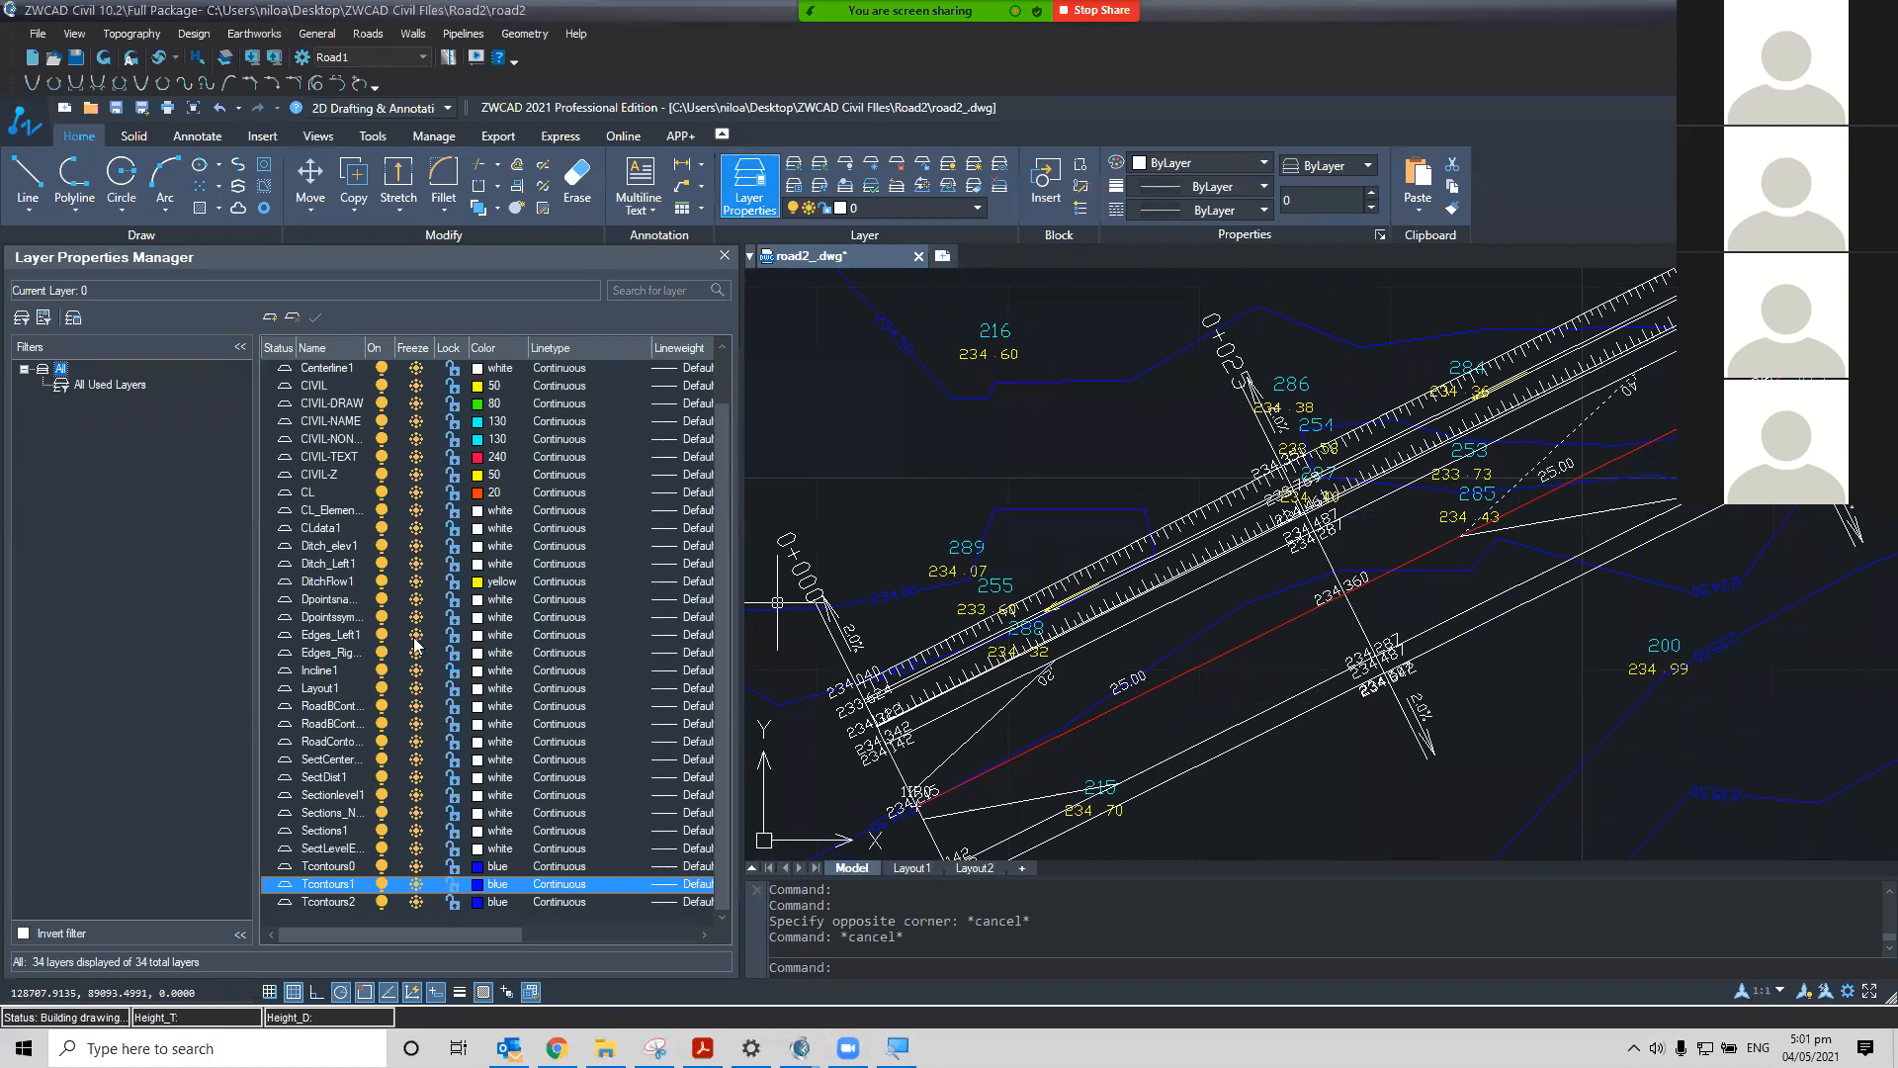
Set the Edges_Left1 and right edges layer colours to green
{"action": "left_click", "coordinate": [479, 637]}
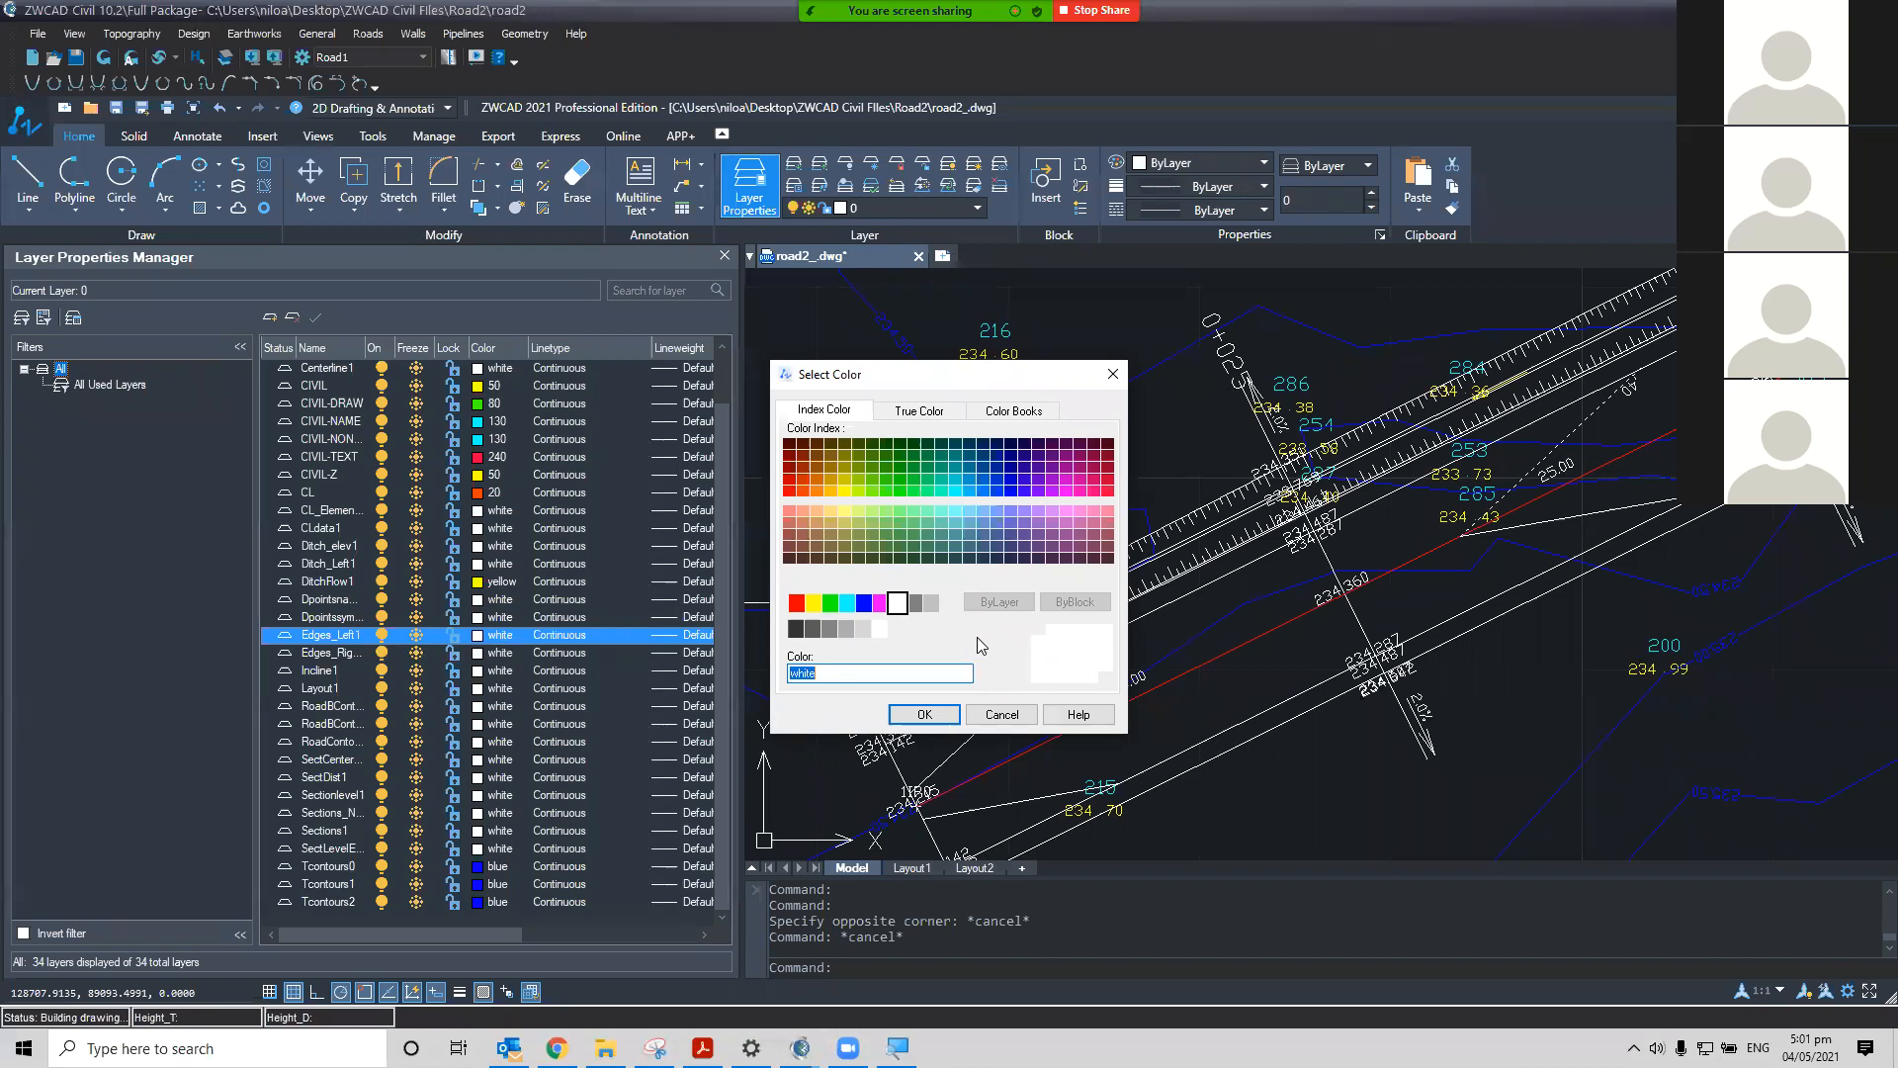
{"action": "left_click", "coordinate": [830, 603]}
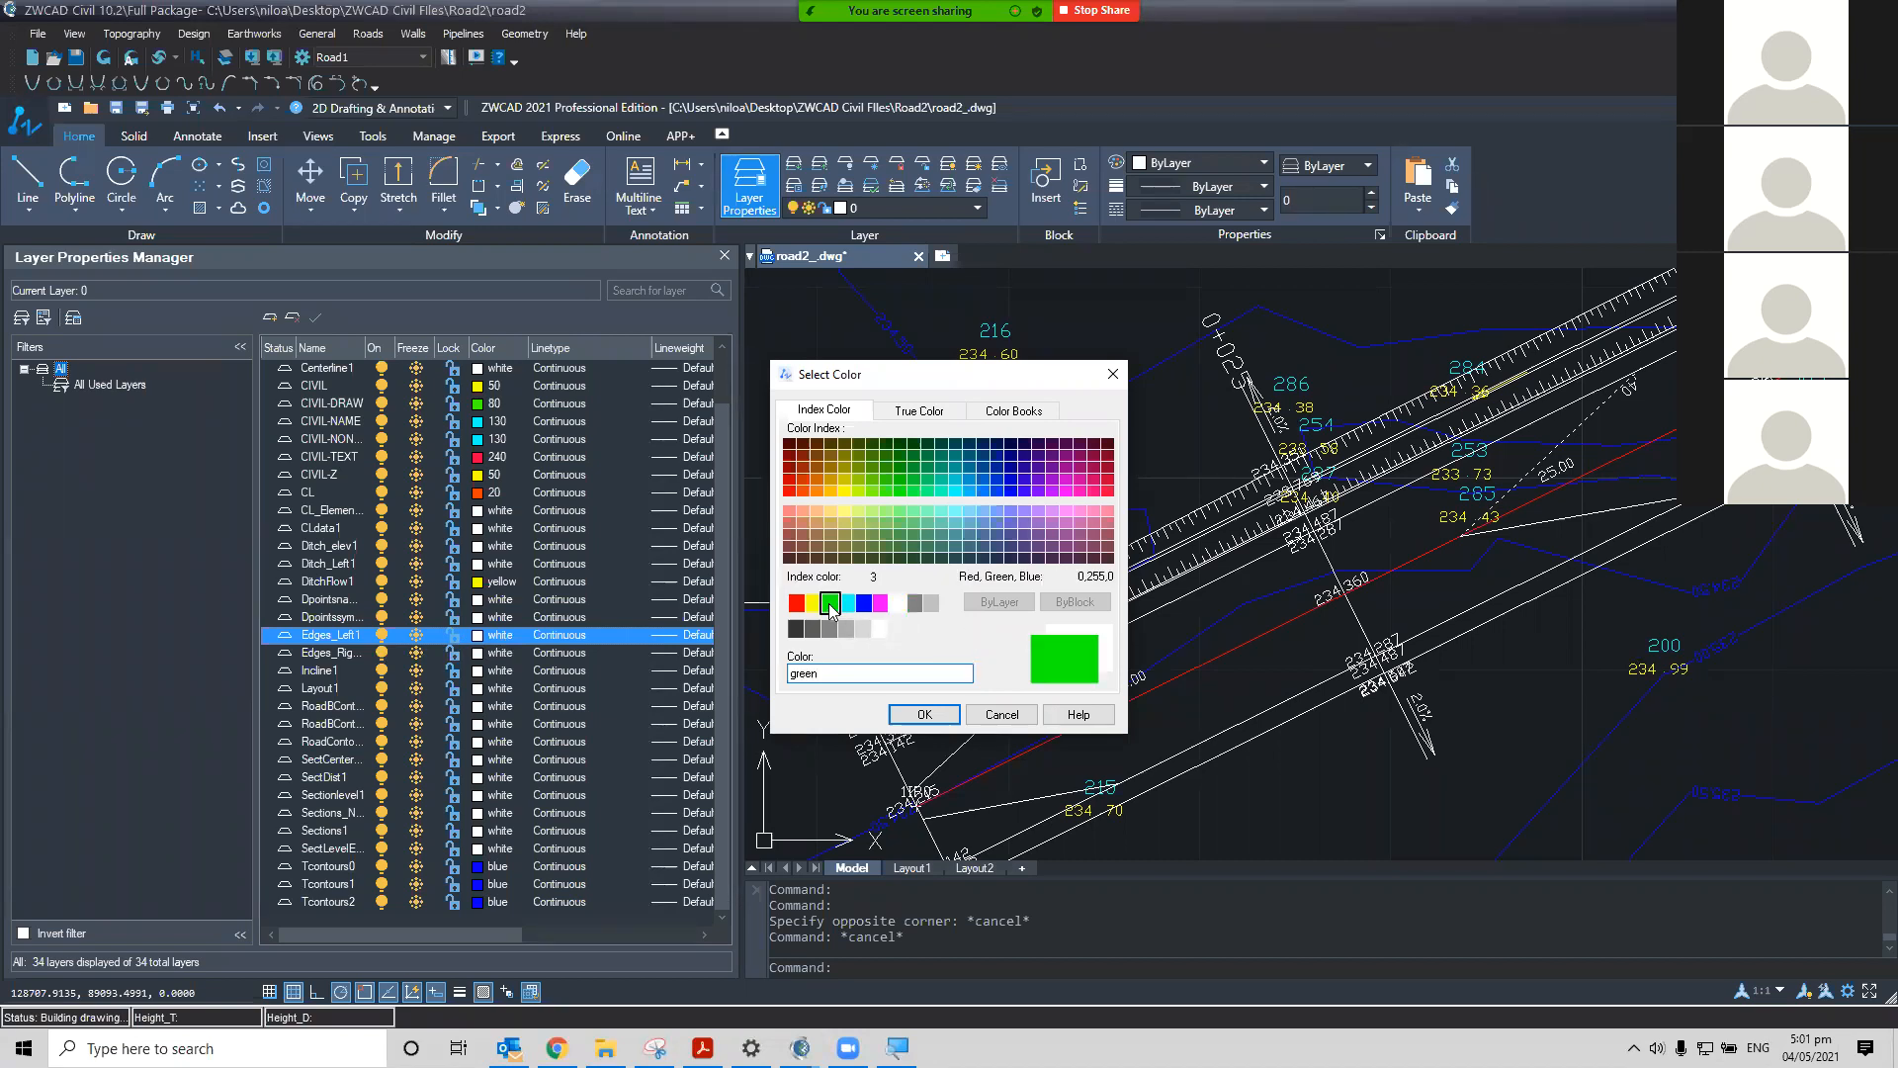
{"action": "left_click", "coordinate": [925, 714]}
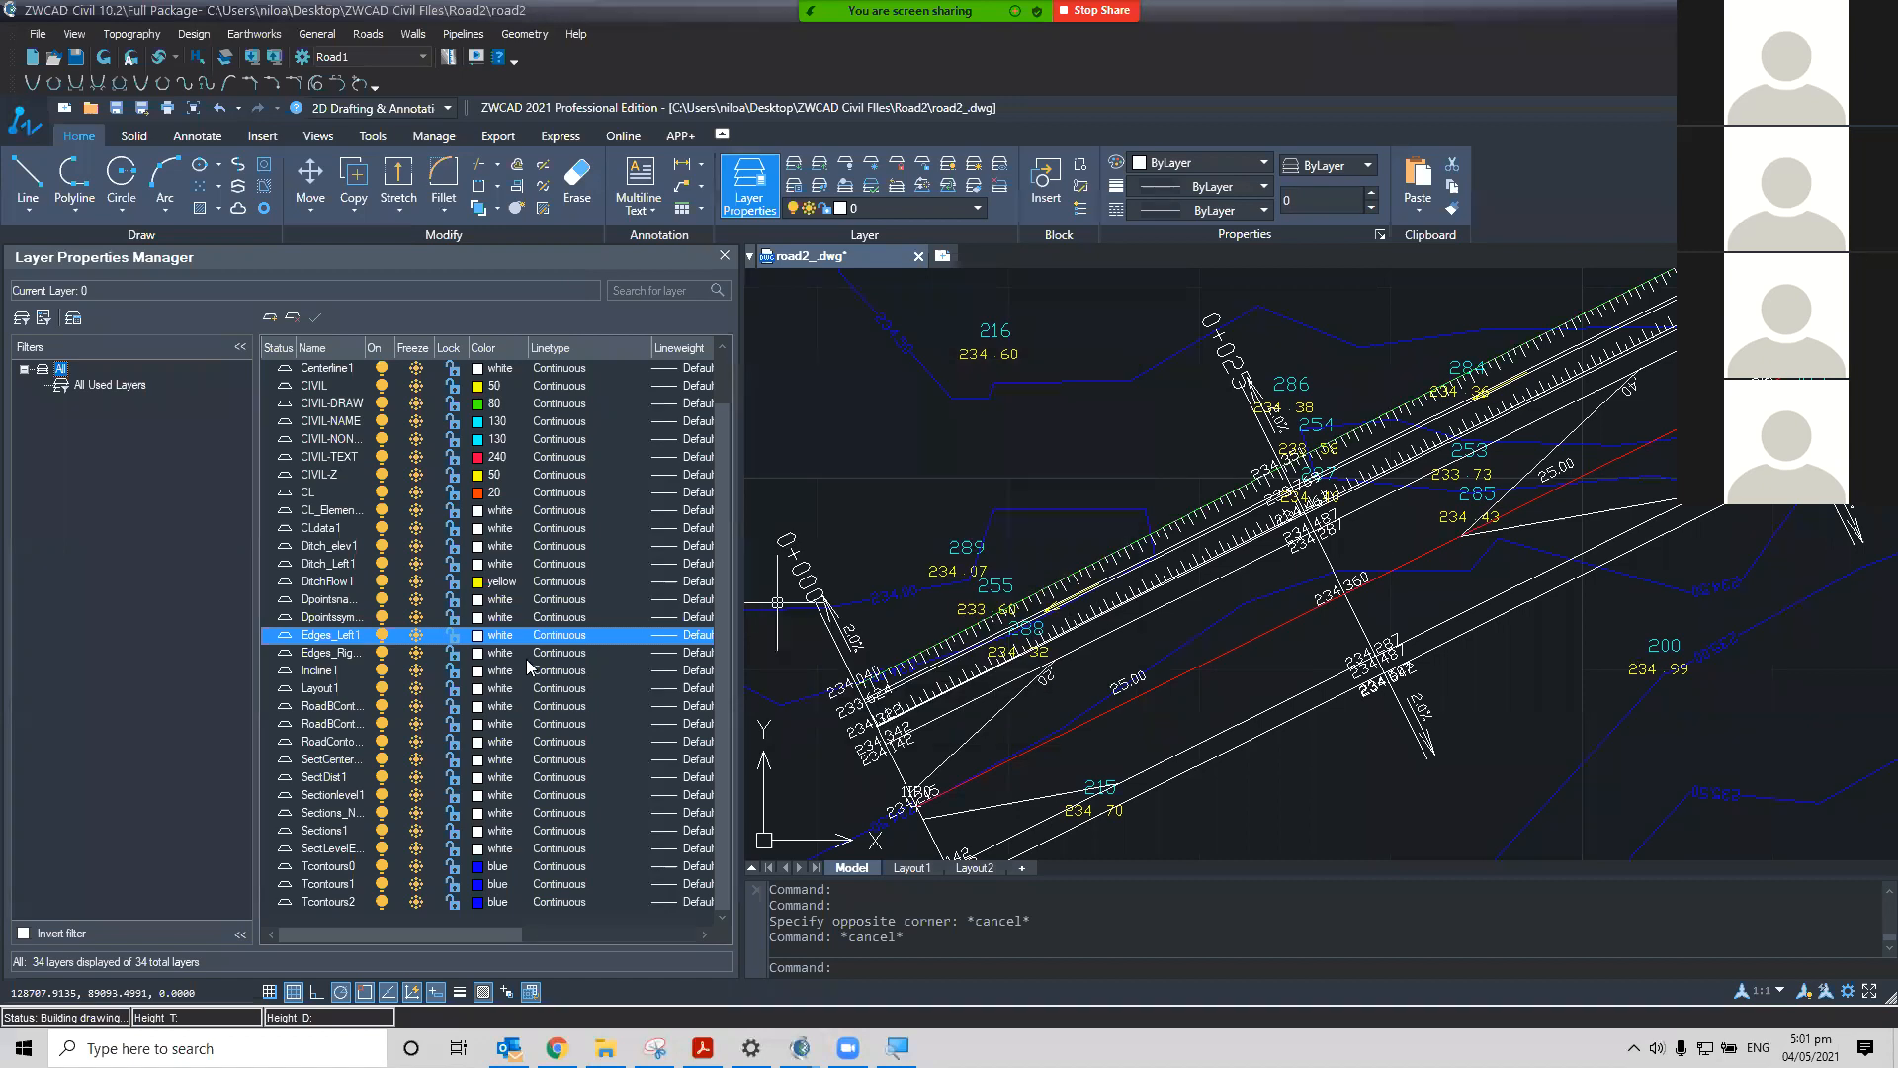
{"action": "left_click", "coordinate": [481, 660]}
{"action": "left_click", "coordinate": [484, 661]}
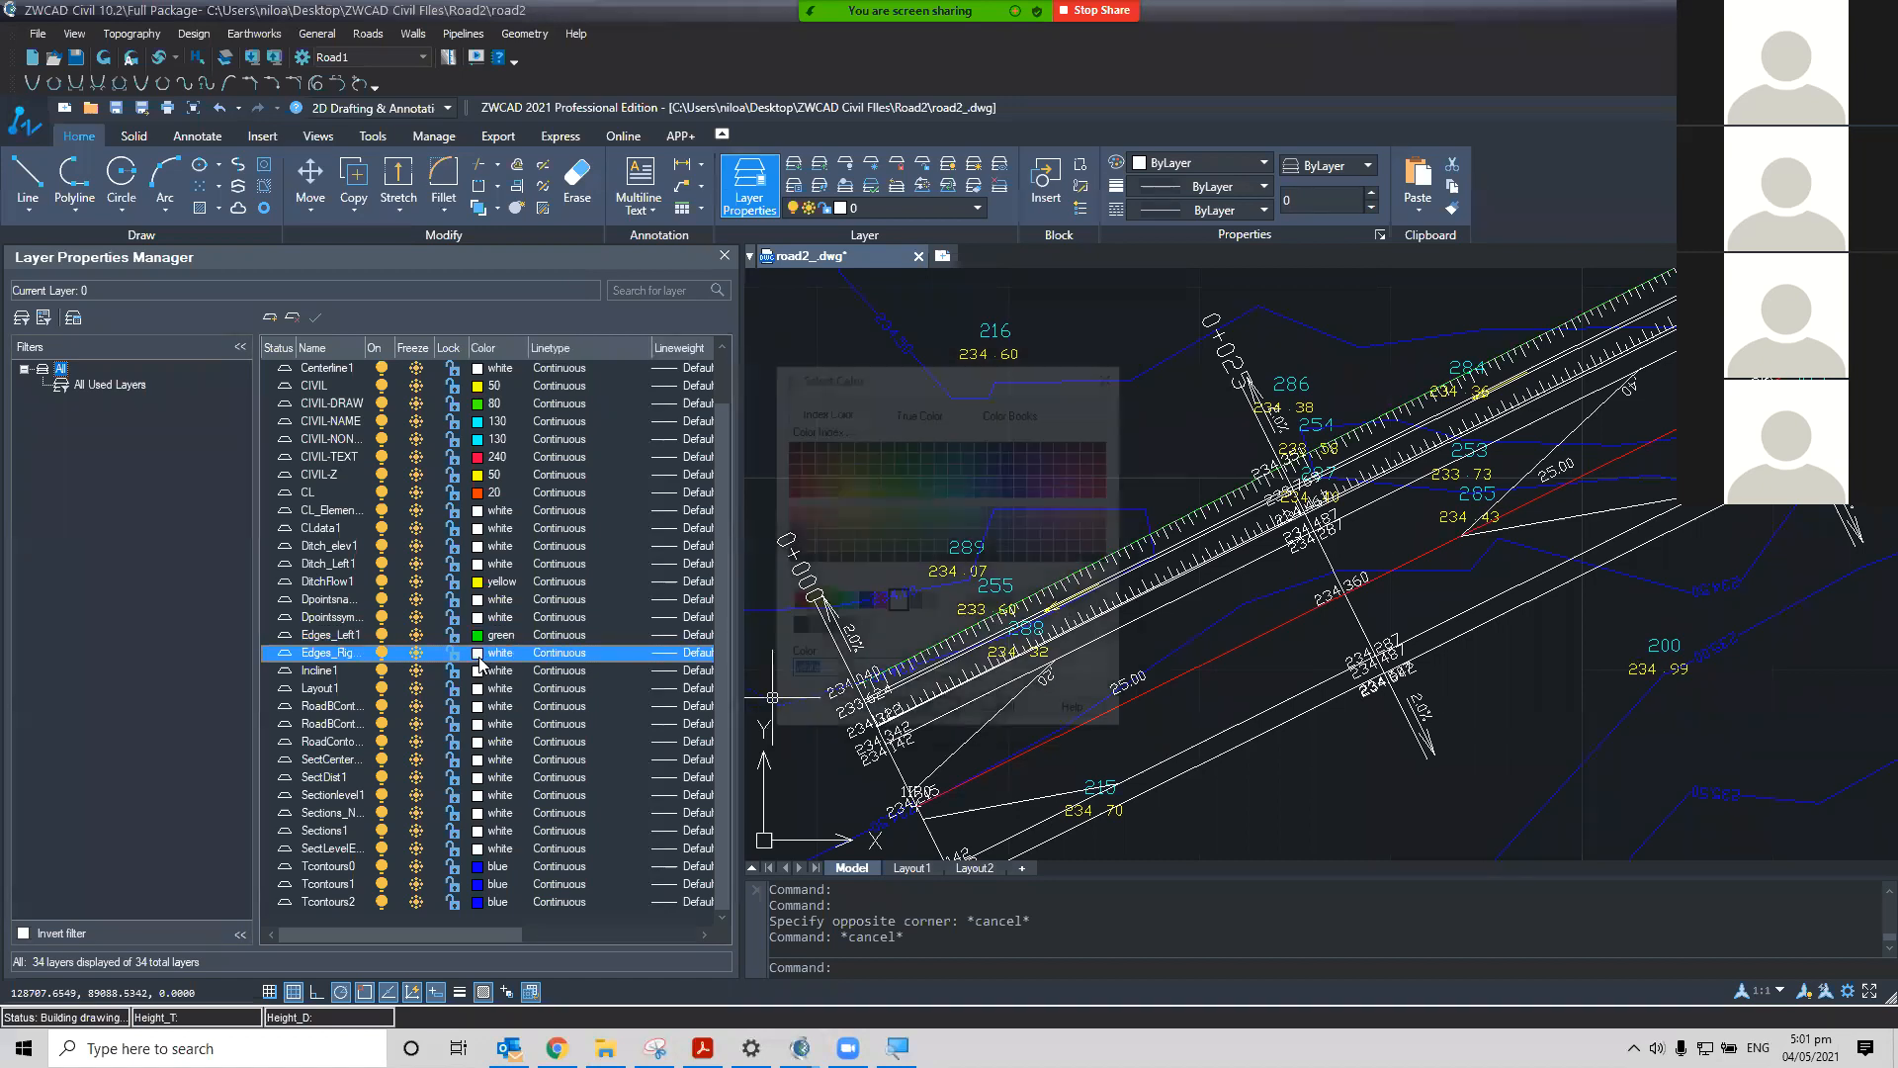
{"action": "left_click", "coordinate": [831, 603]}
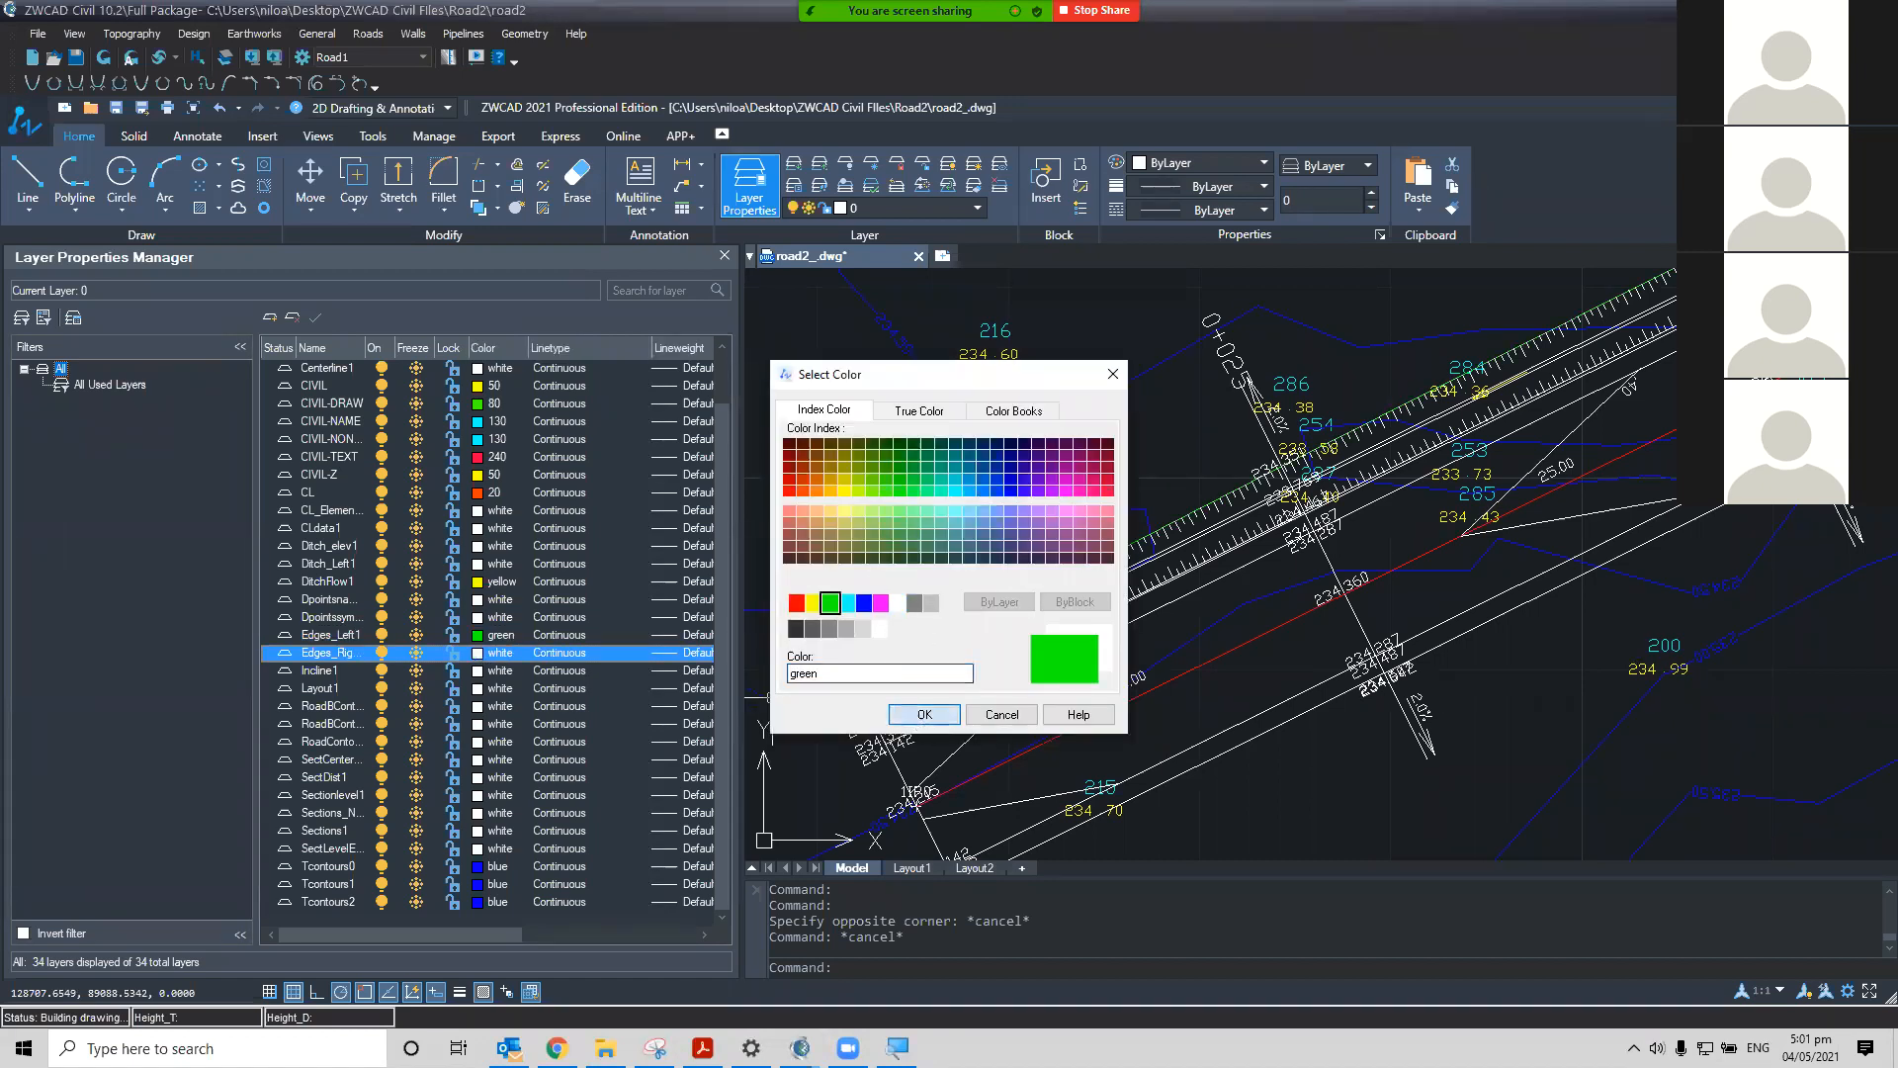
{"action": "left_click", "coordinate": [922, 714]}
{"action": "middle_click_drag", "start_coordinate": [1034, 637], "coordinate": [1122, 561]}
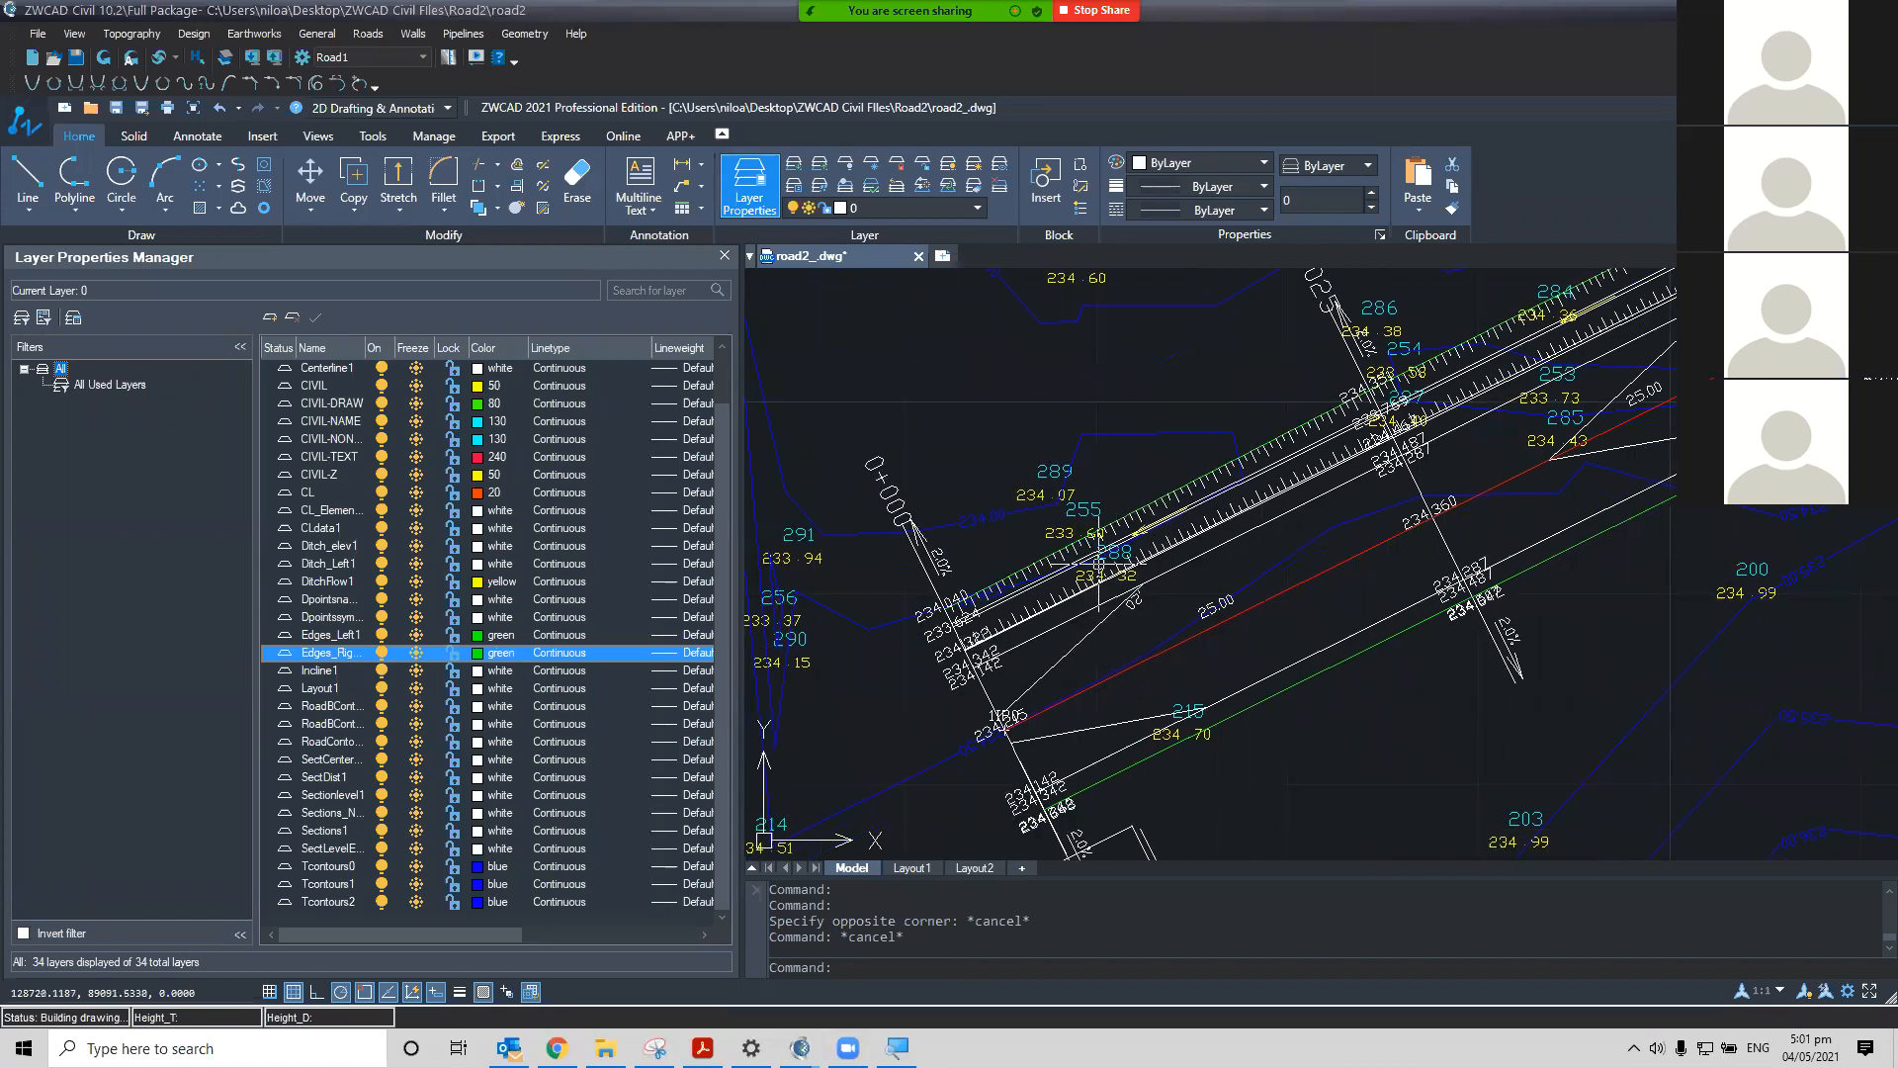
Switch the right edges layer off and back on to identify its lines in plan
{"action": "scroll", "coordinate": [1122, 562], "scroll_direction": "up", "scroll_amount": 2}
{"action": "left_click", "coordinate": [382, 655]}
{"action": "left_click", "coordinate": [381, 655]}
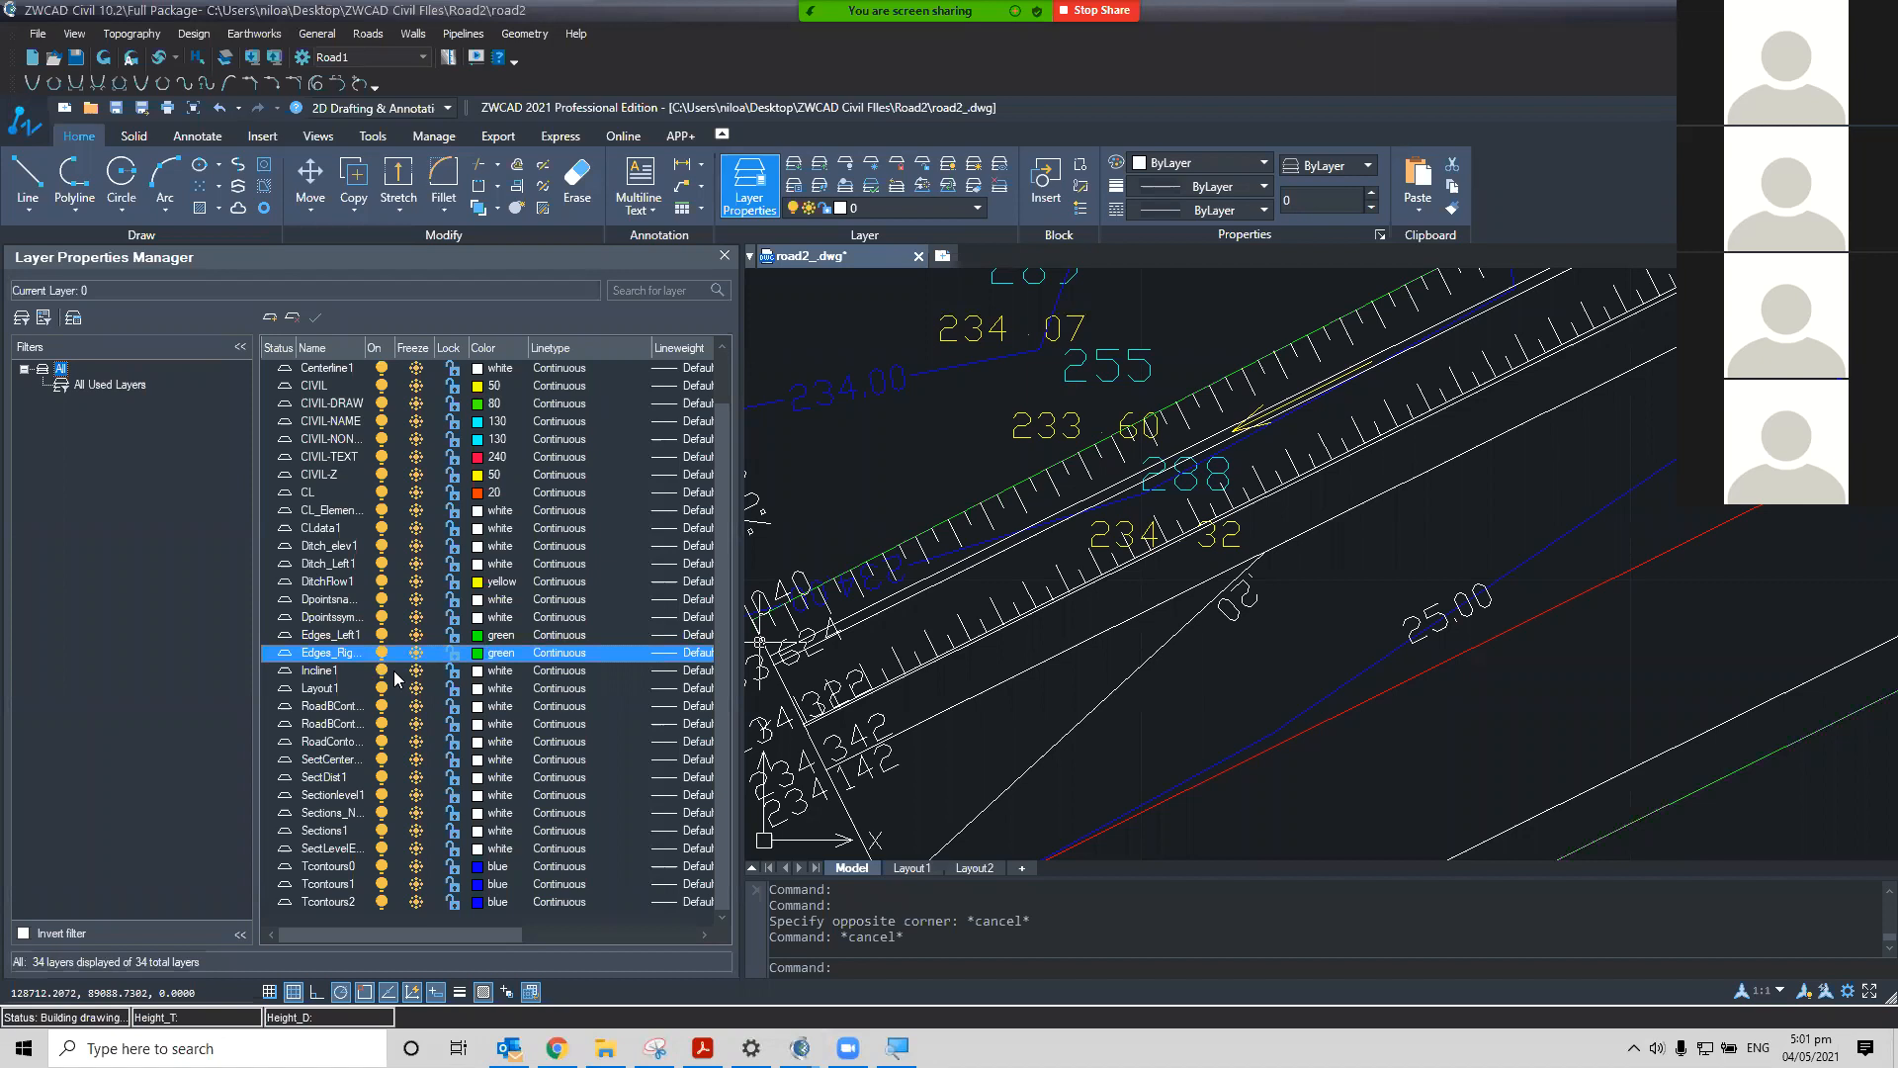
Set the Incline1 layer colour to green
{"action": "left_click", "coordinate": [478, 672]}
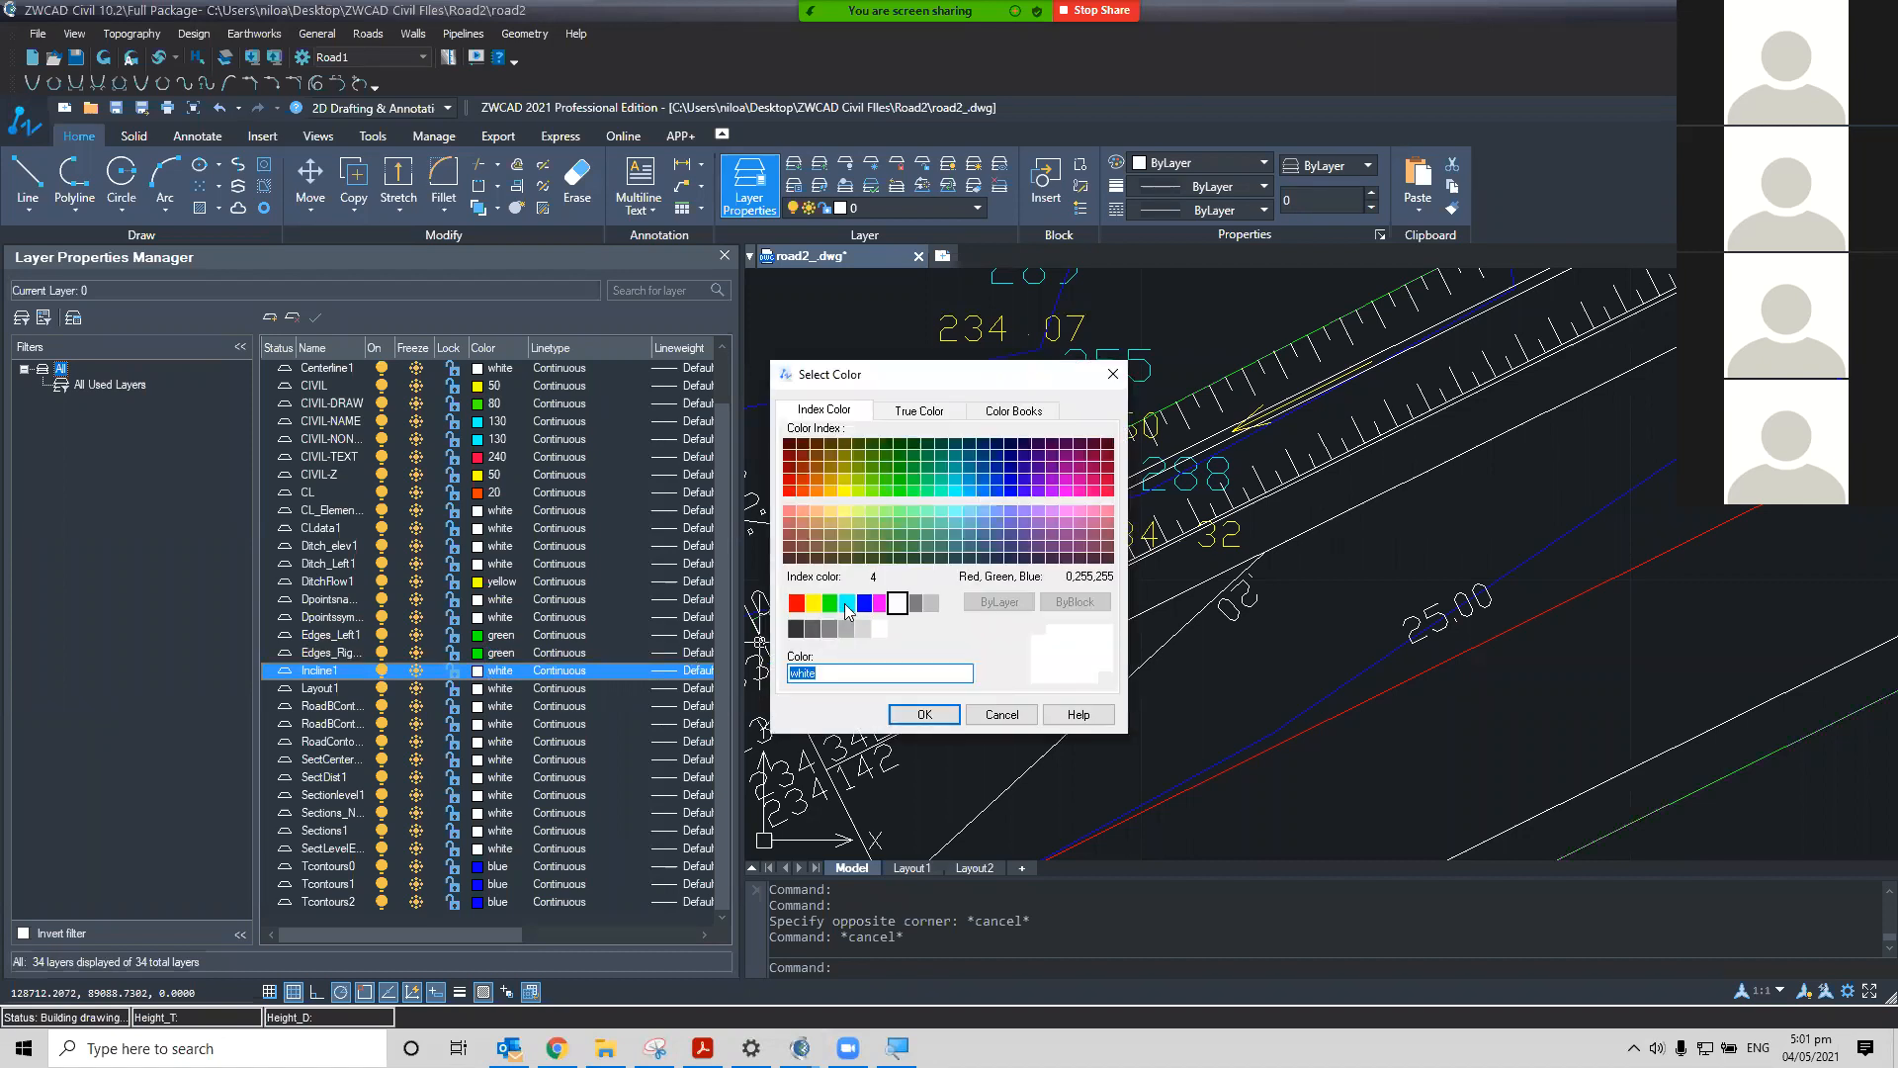
{"action": "left_click", "coordinate": [831, 602]}
{"action": "left_click", "coordinate": [923, 714]}
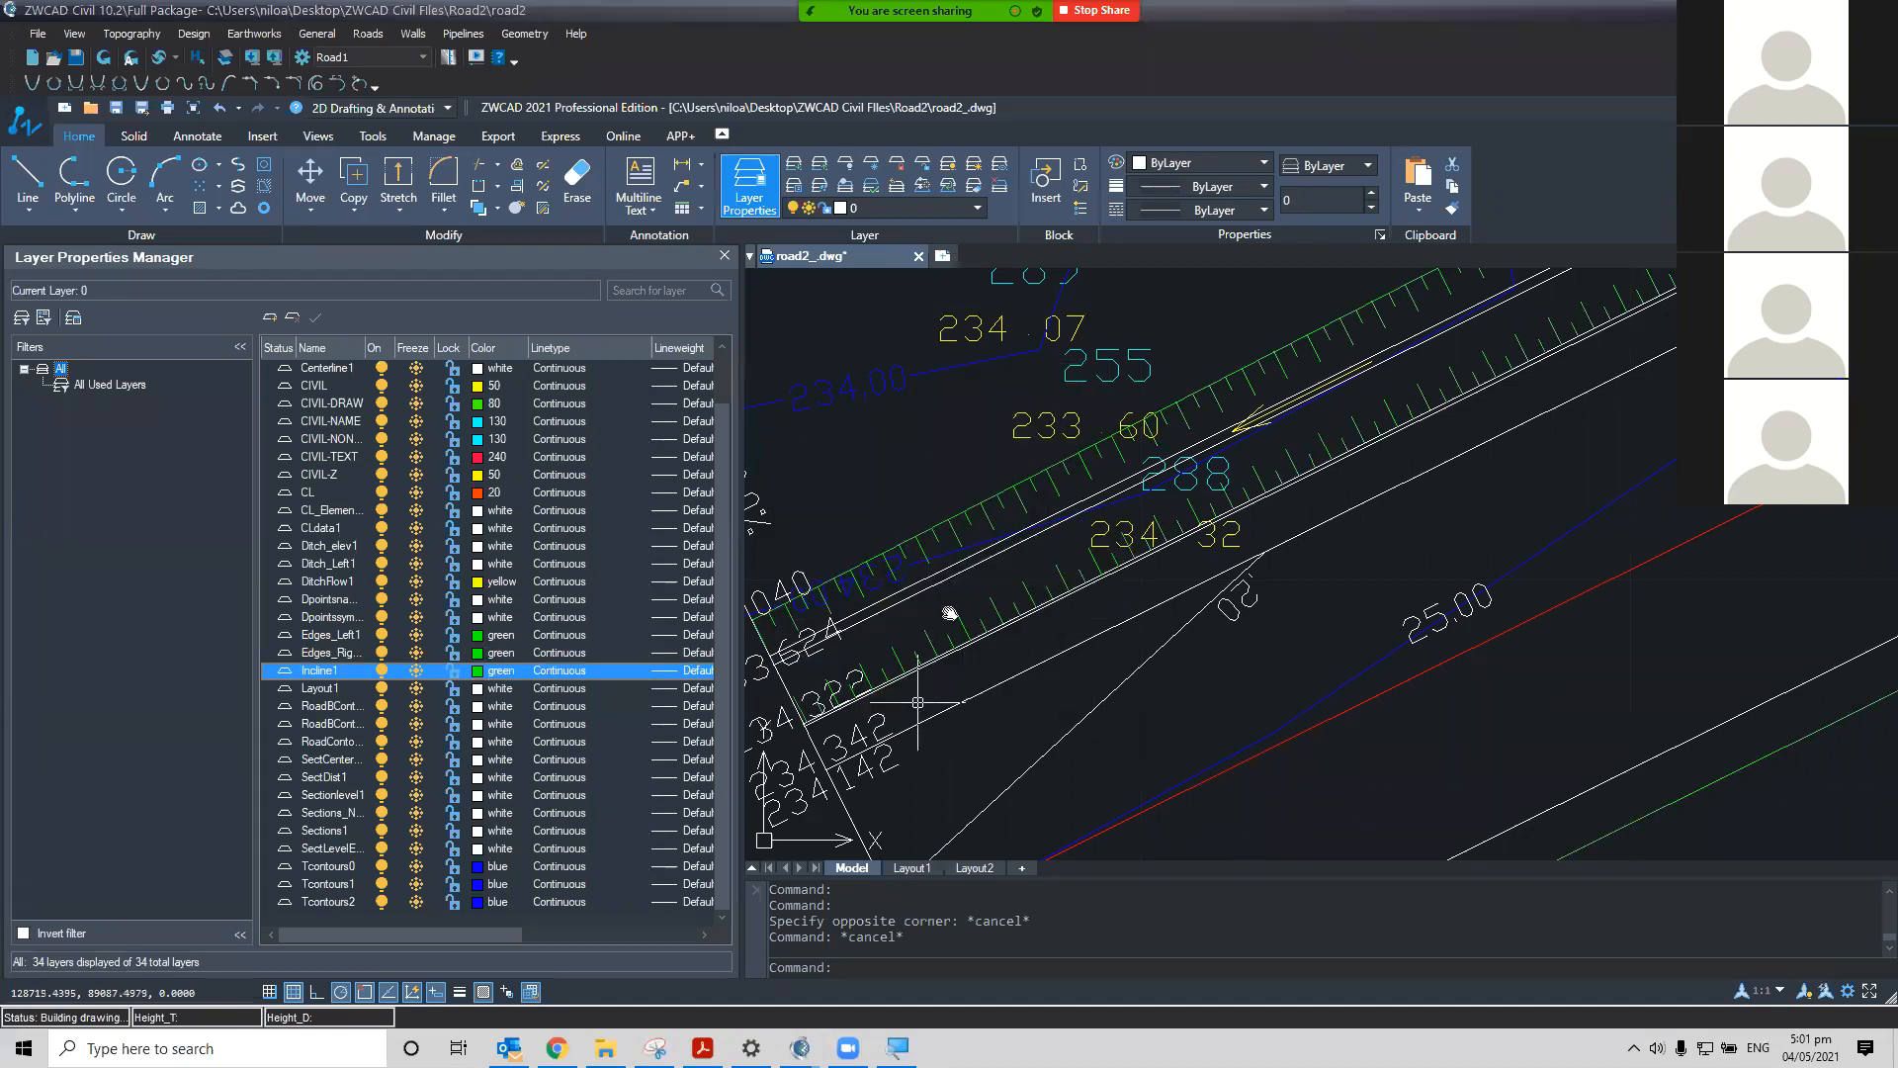
Zoom in on the road start and select a line beside the road edge to identify its layer
{"action": "scroll", "coordinate": [850, 613], "scroll_direction": "up", "scroll_amount": 2}
{"action": "scroll", "coordinate": [1175, 653], "scroll_direction": "down", "scroll_amount": 3}
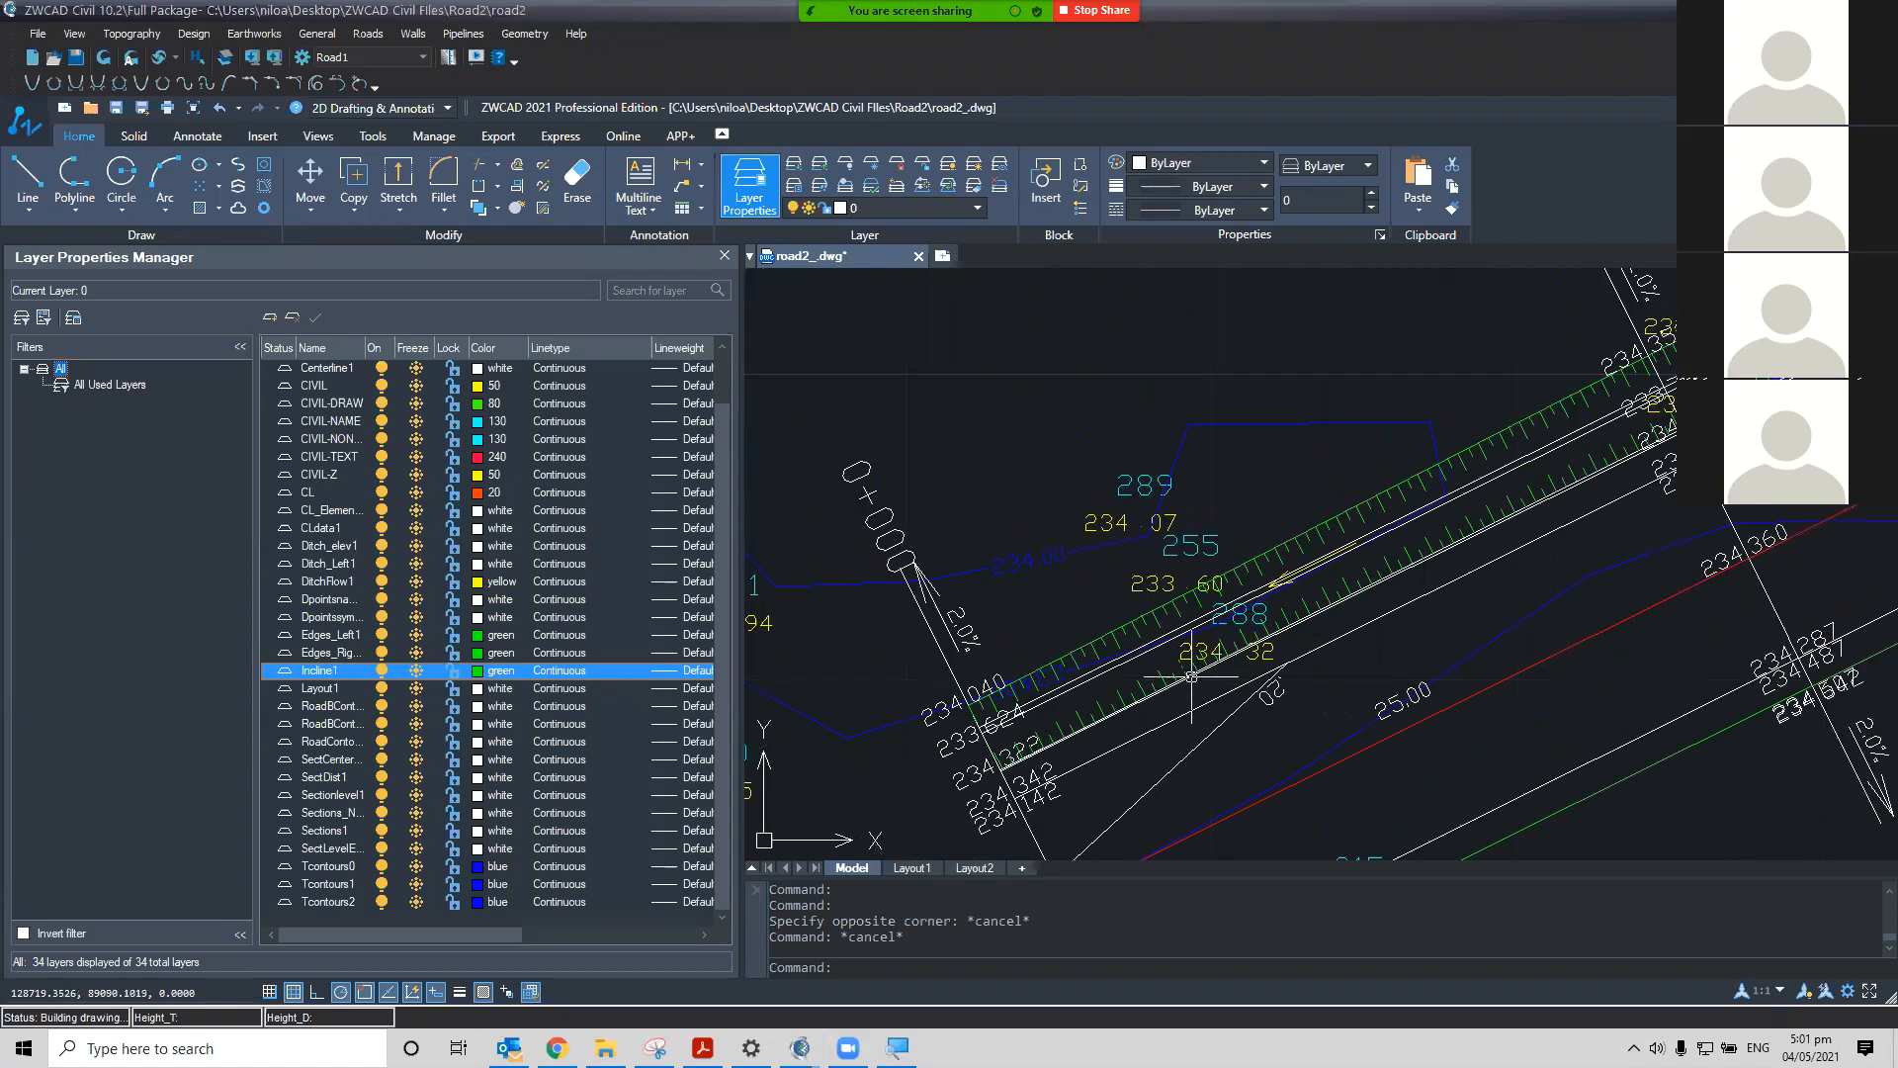
{"action": "scroll", "coordinate": [1175, 663], "scroll_direction": "up", "scroll_amount": 2}
{"action": "scroll", "coordinate": [1174, 662], "scroll_direction": "down", "scroll_amount": 3}
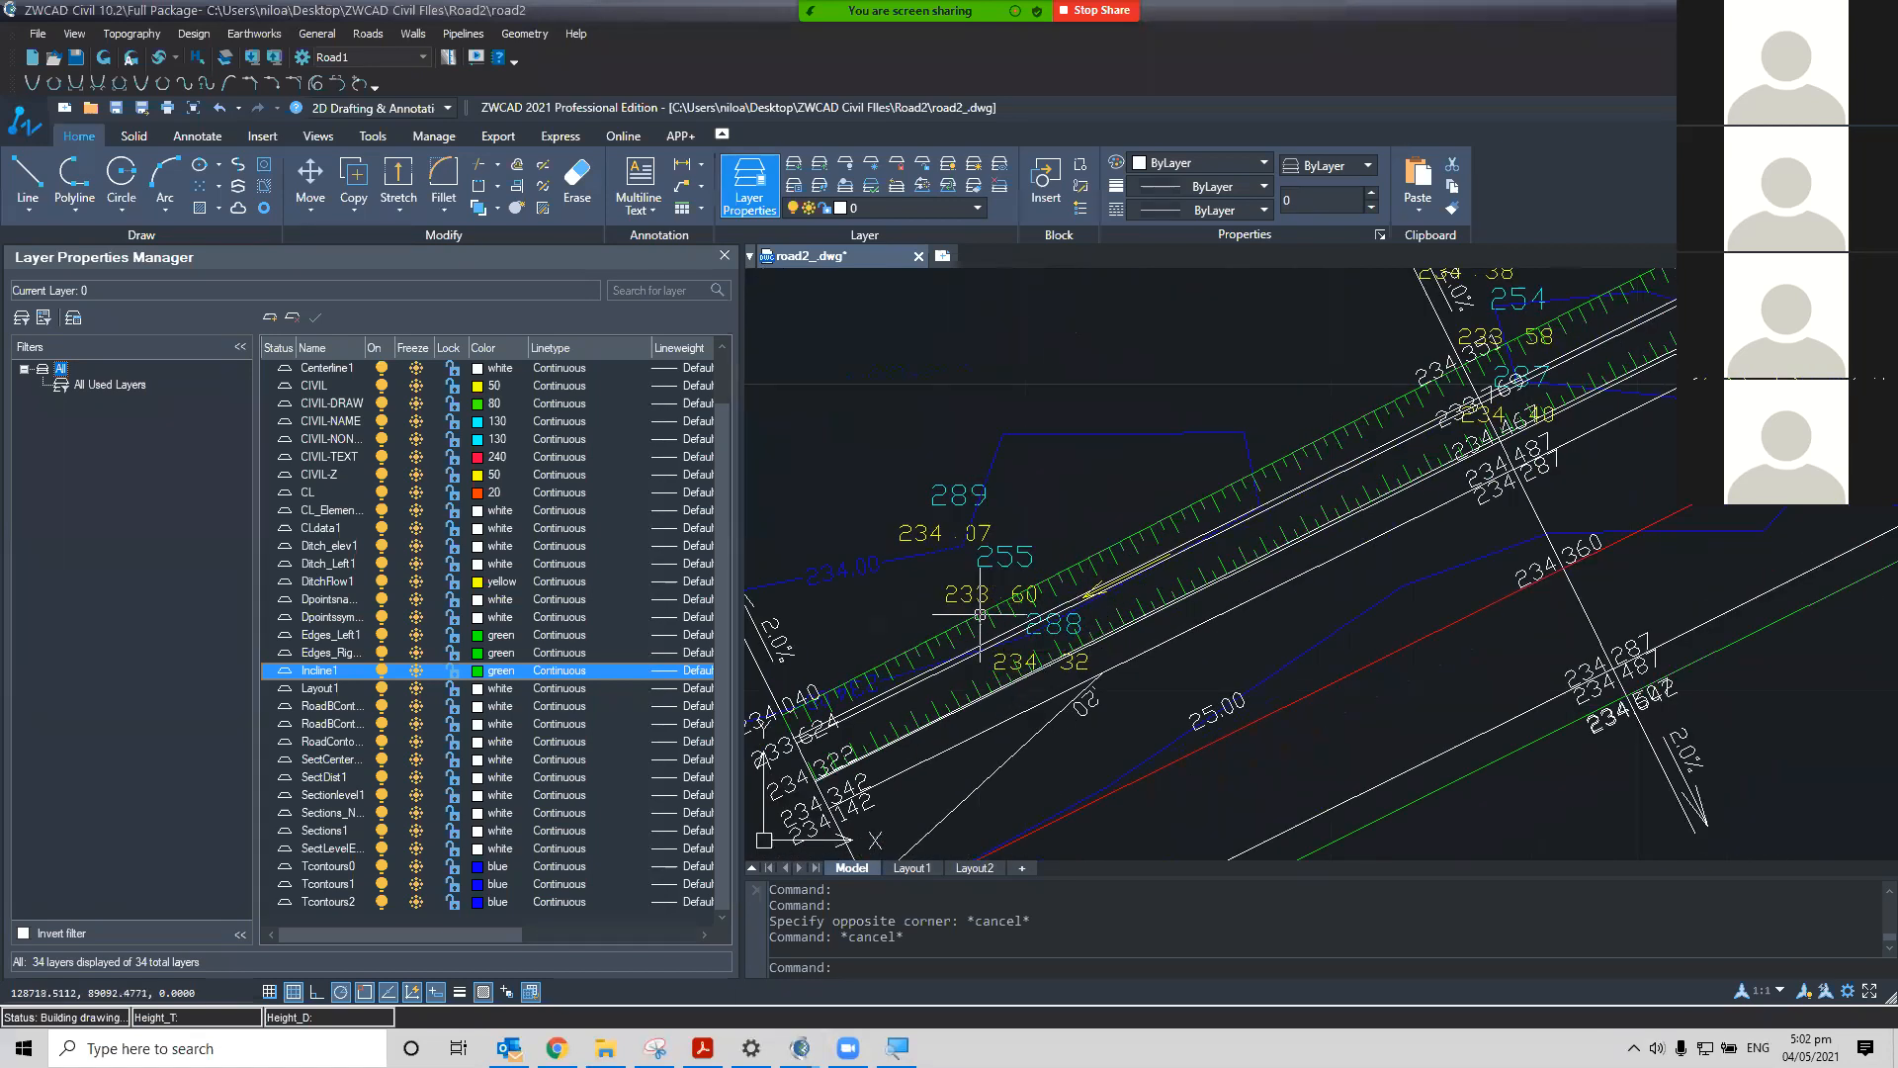
{"action": "mouse_move", "coordinate": [1158, 600]}
{"action": "middle_mouse_down"}
{"action": "mouse_move", "coordinate": [1124, 619]}
{"action": "mouse_move", "coordinate": [1179, 587]}
{"action": "middle_mouse_up"}
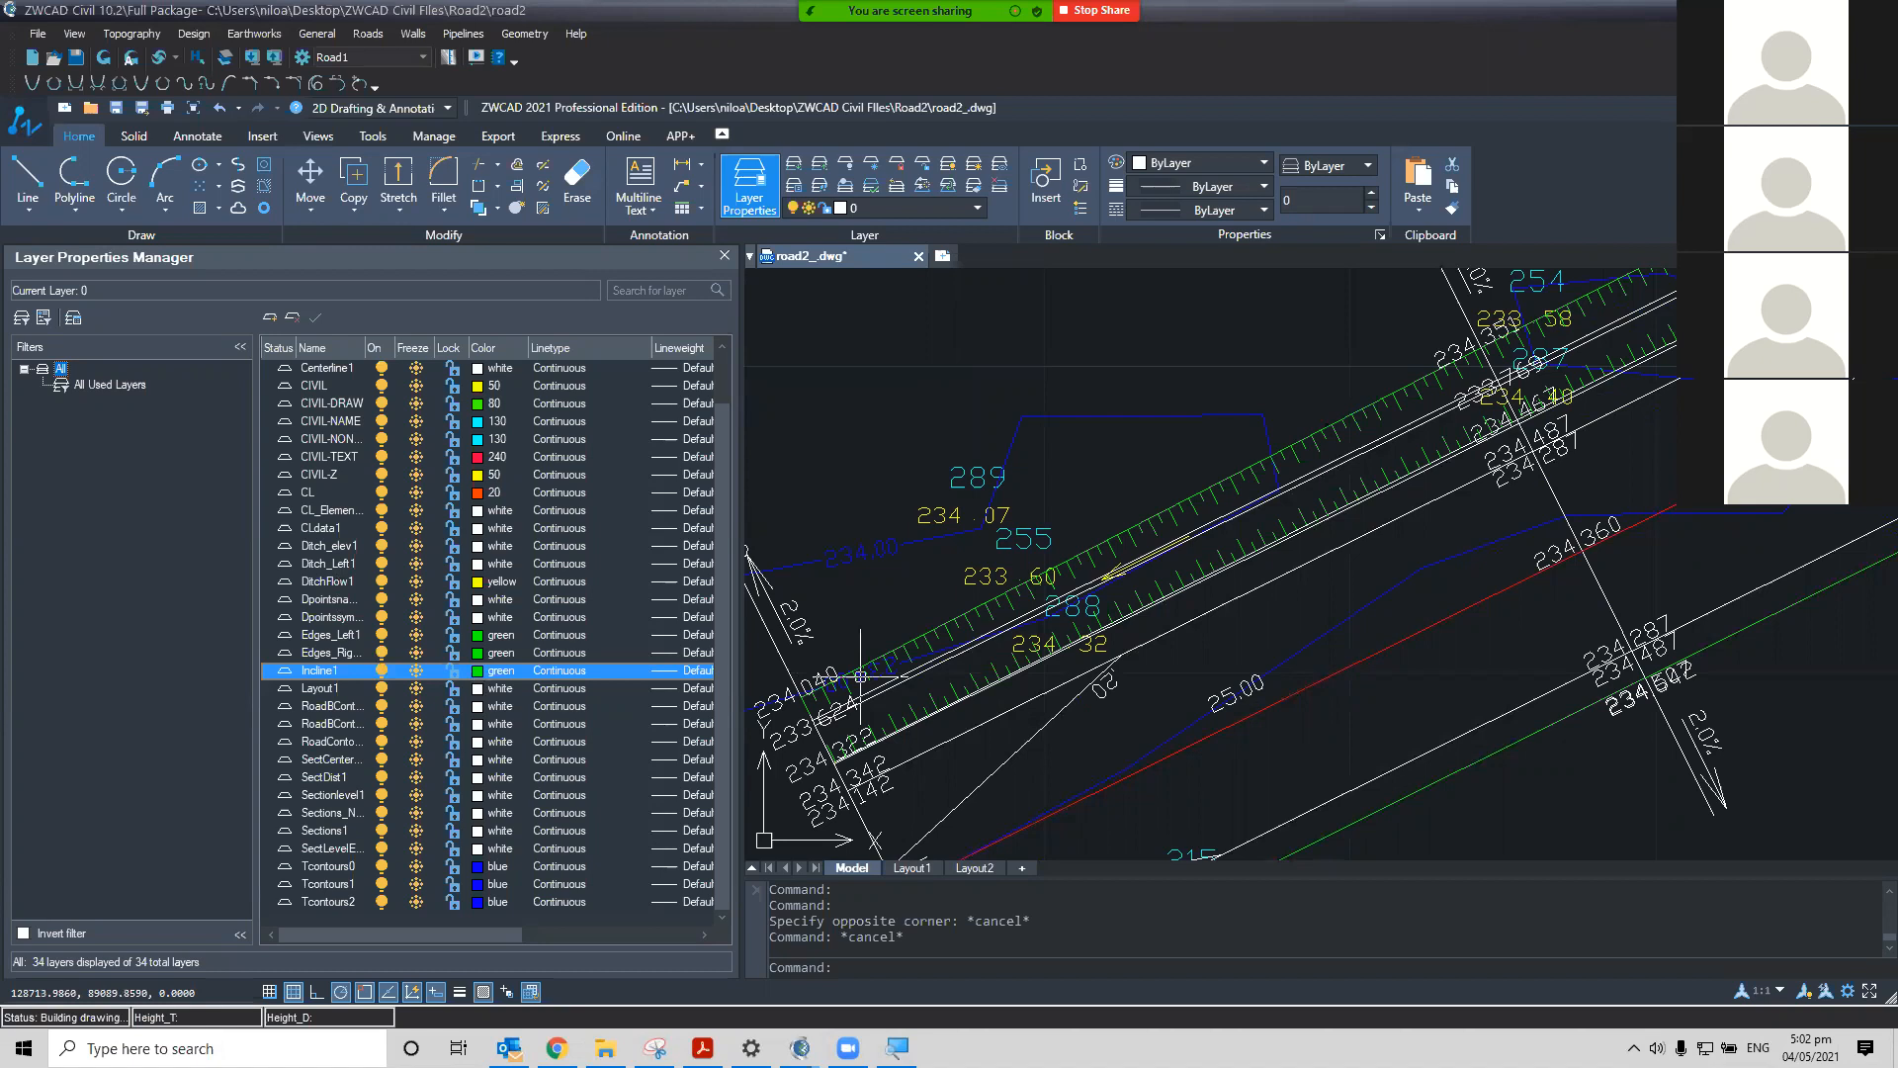
{"action": "scroll", "coordinate": [1110, 577], "scroll_direction": "up", "scroll_amount": 4}
{"action": "left_click", "coordinate": [1108, 570]}
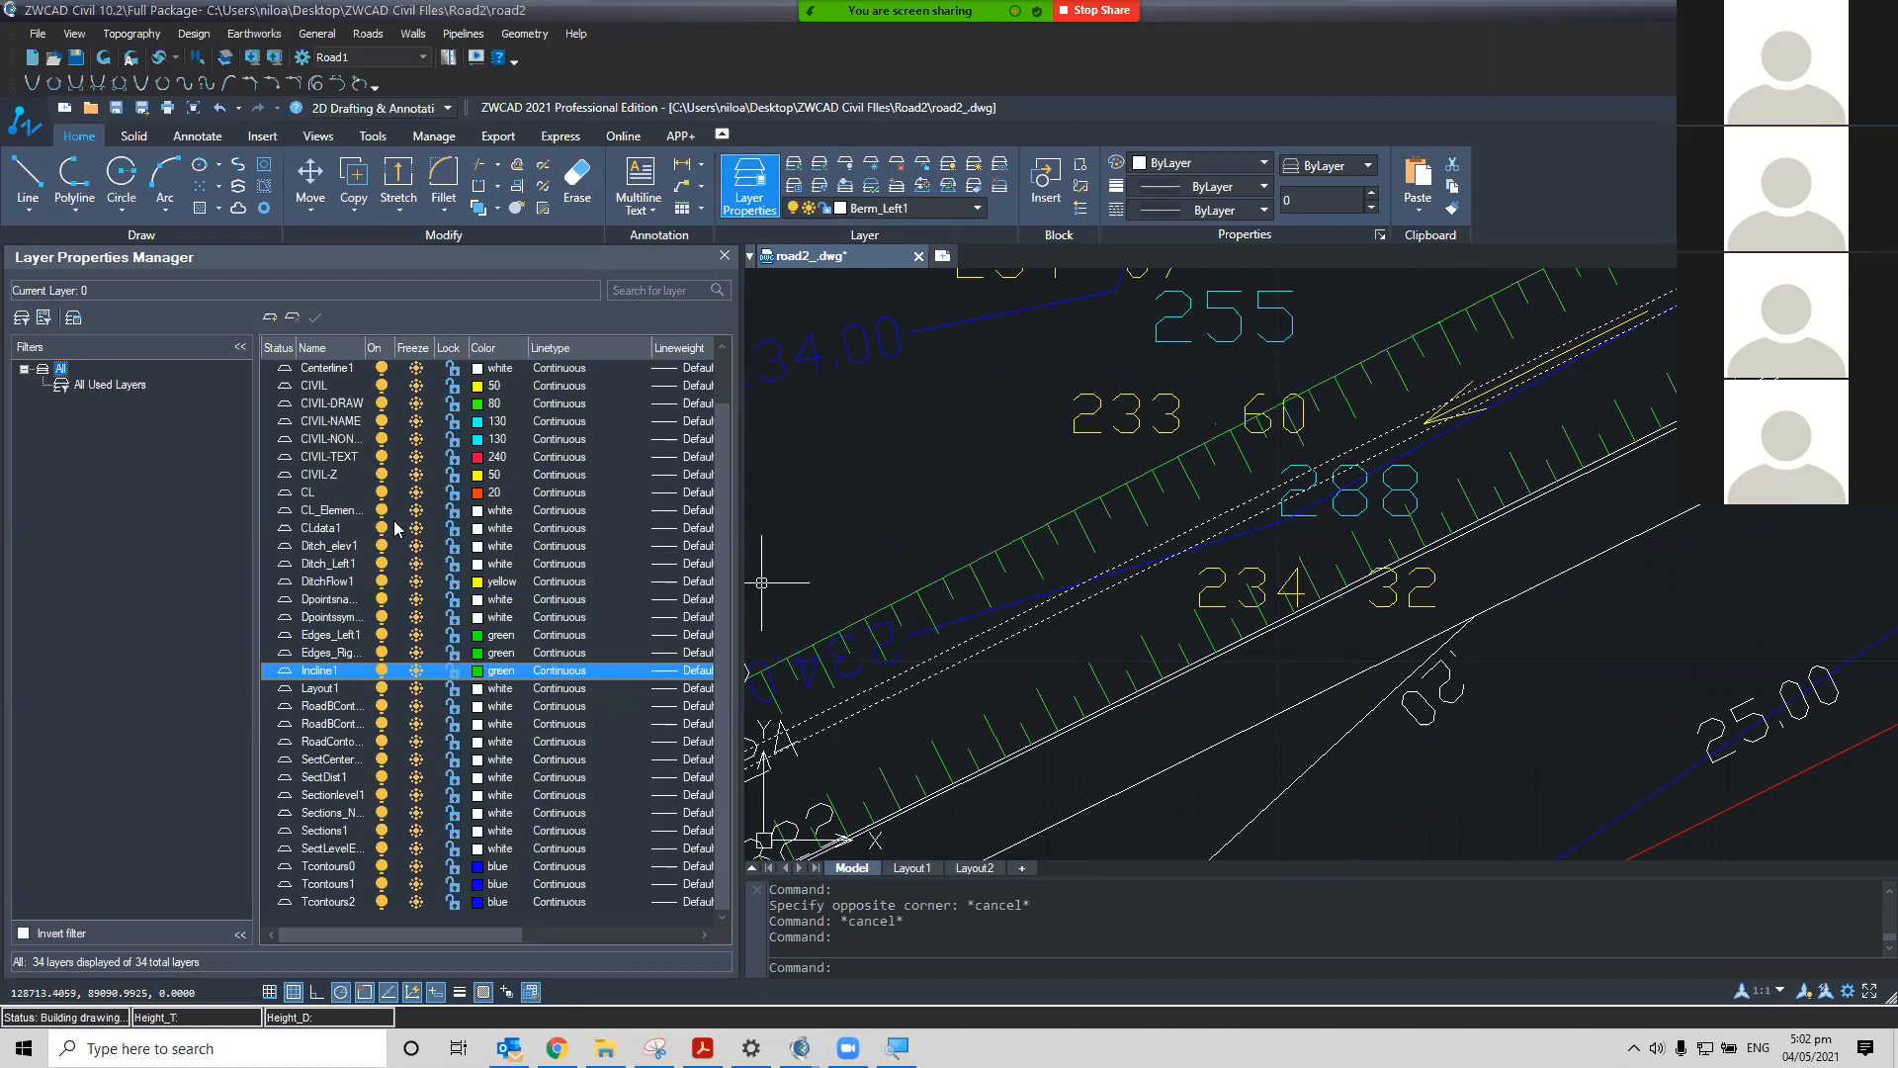
{"action": "key", "text": "Escape"}
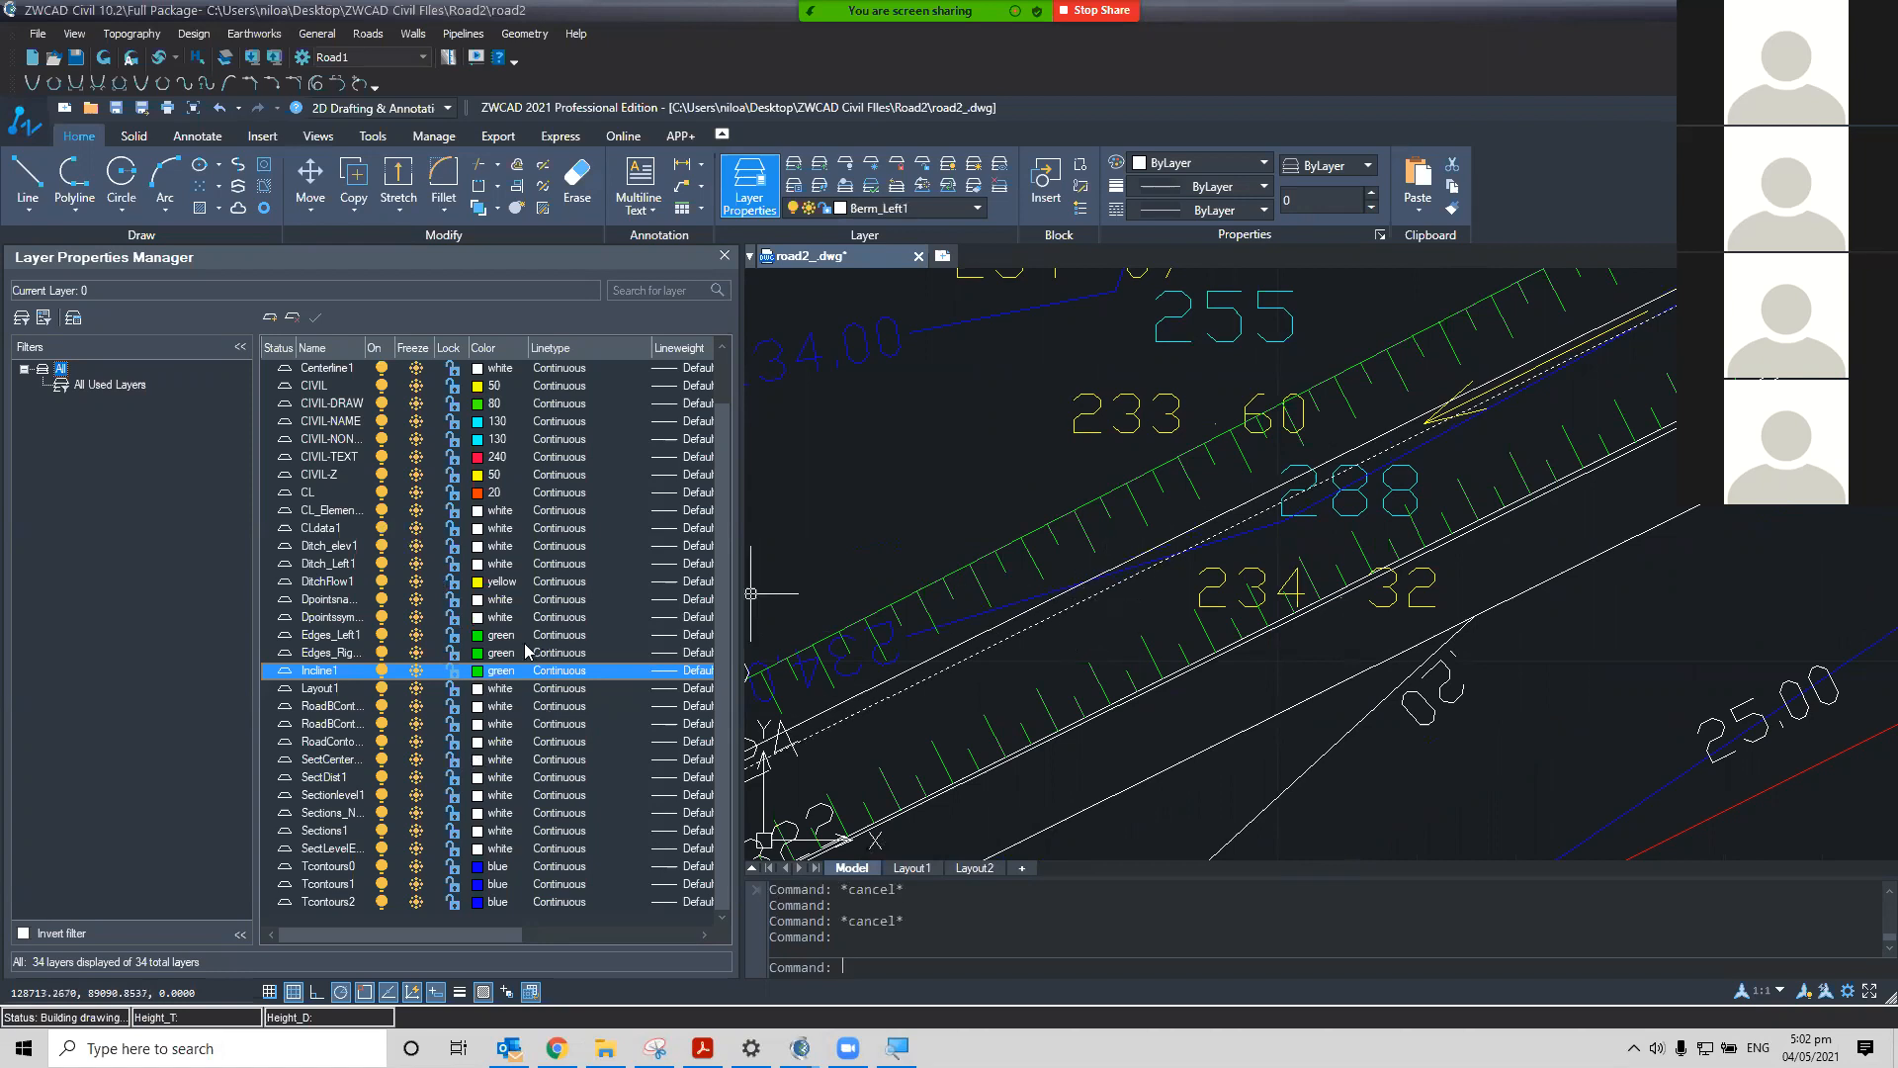
{"action": "key", "text": "Escape"}
Set the Berm_Left1 layer colour to magenta
{"action": "scroll", "coordinate": [445, 617], "scroll_direction": "up", "scroll_amount": 1}
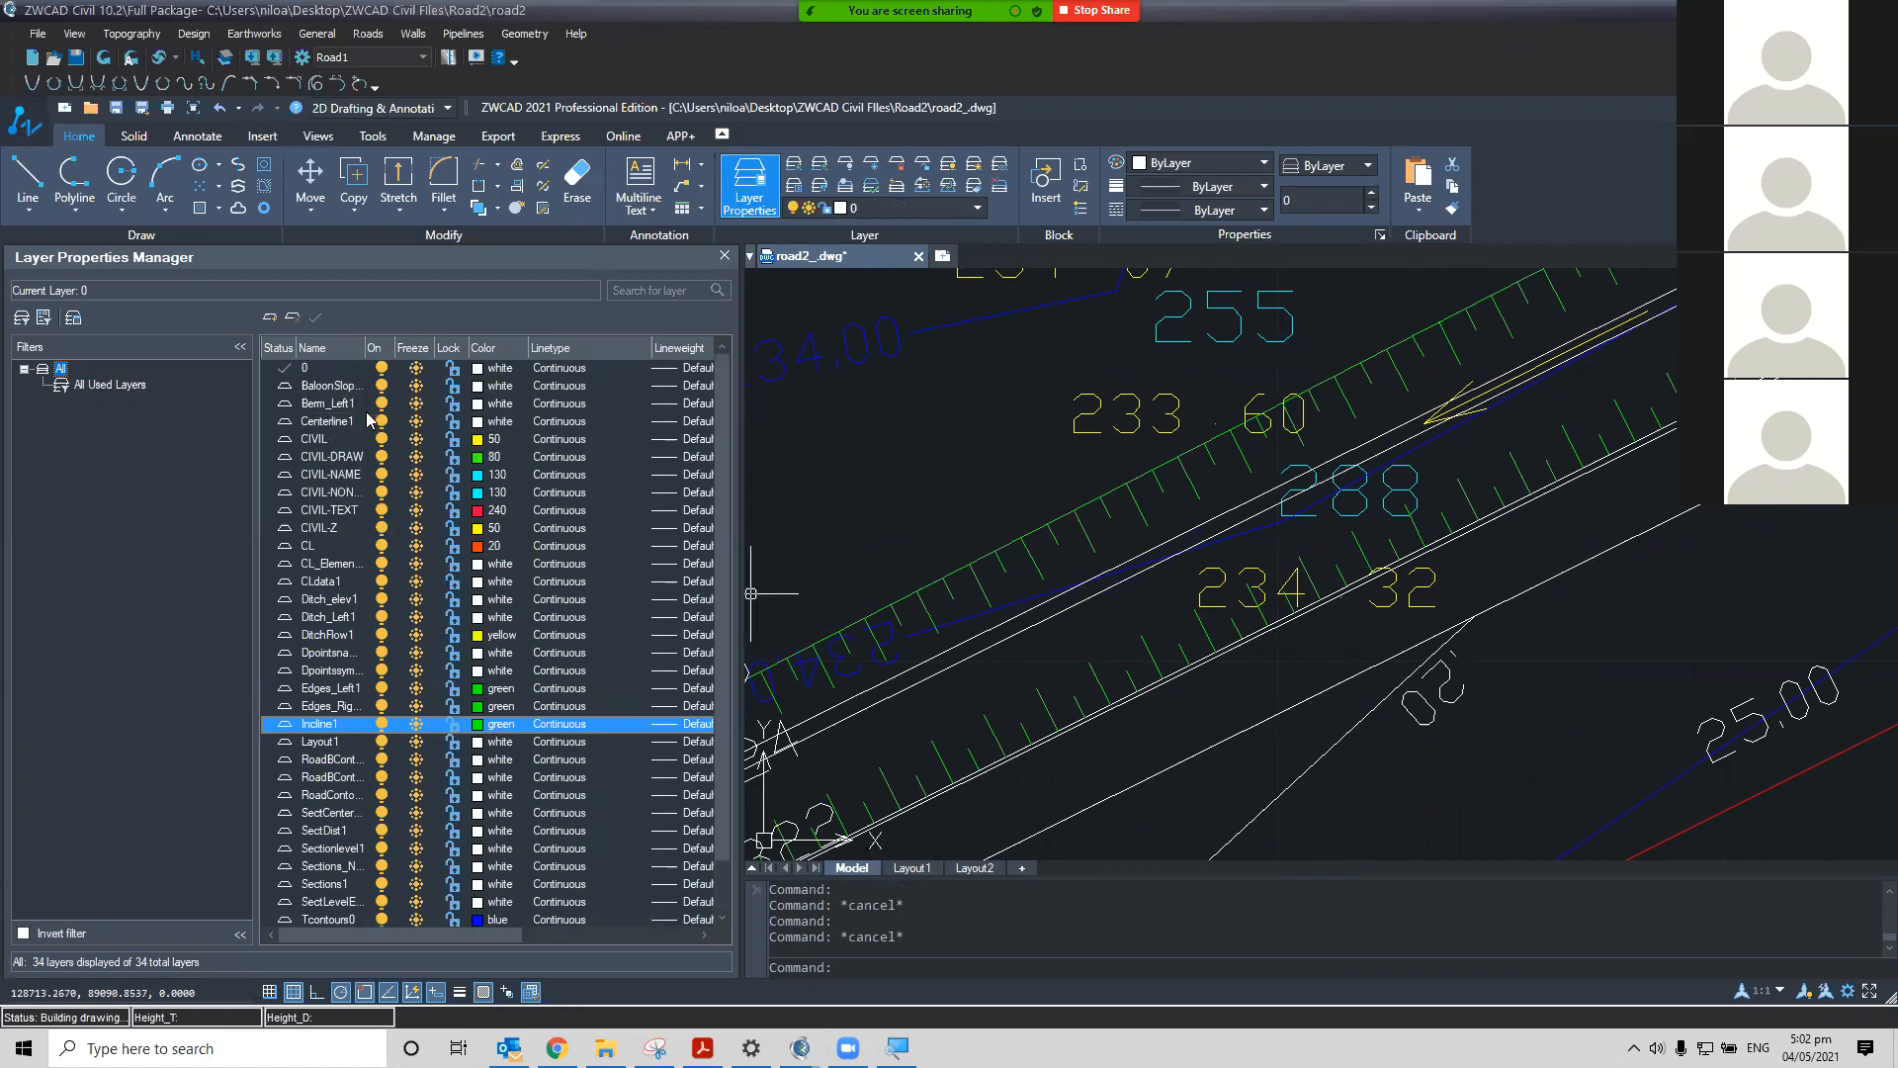
{"action": "left_click", "coordinate": [482, 406]}
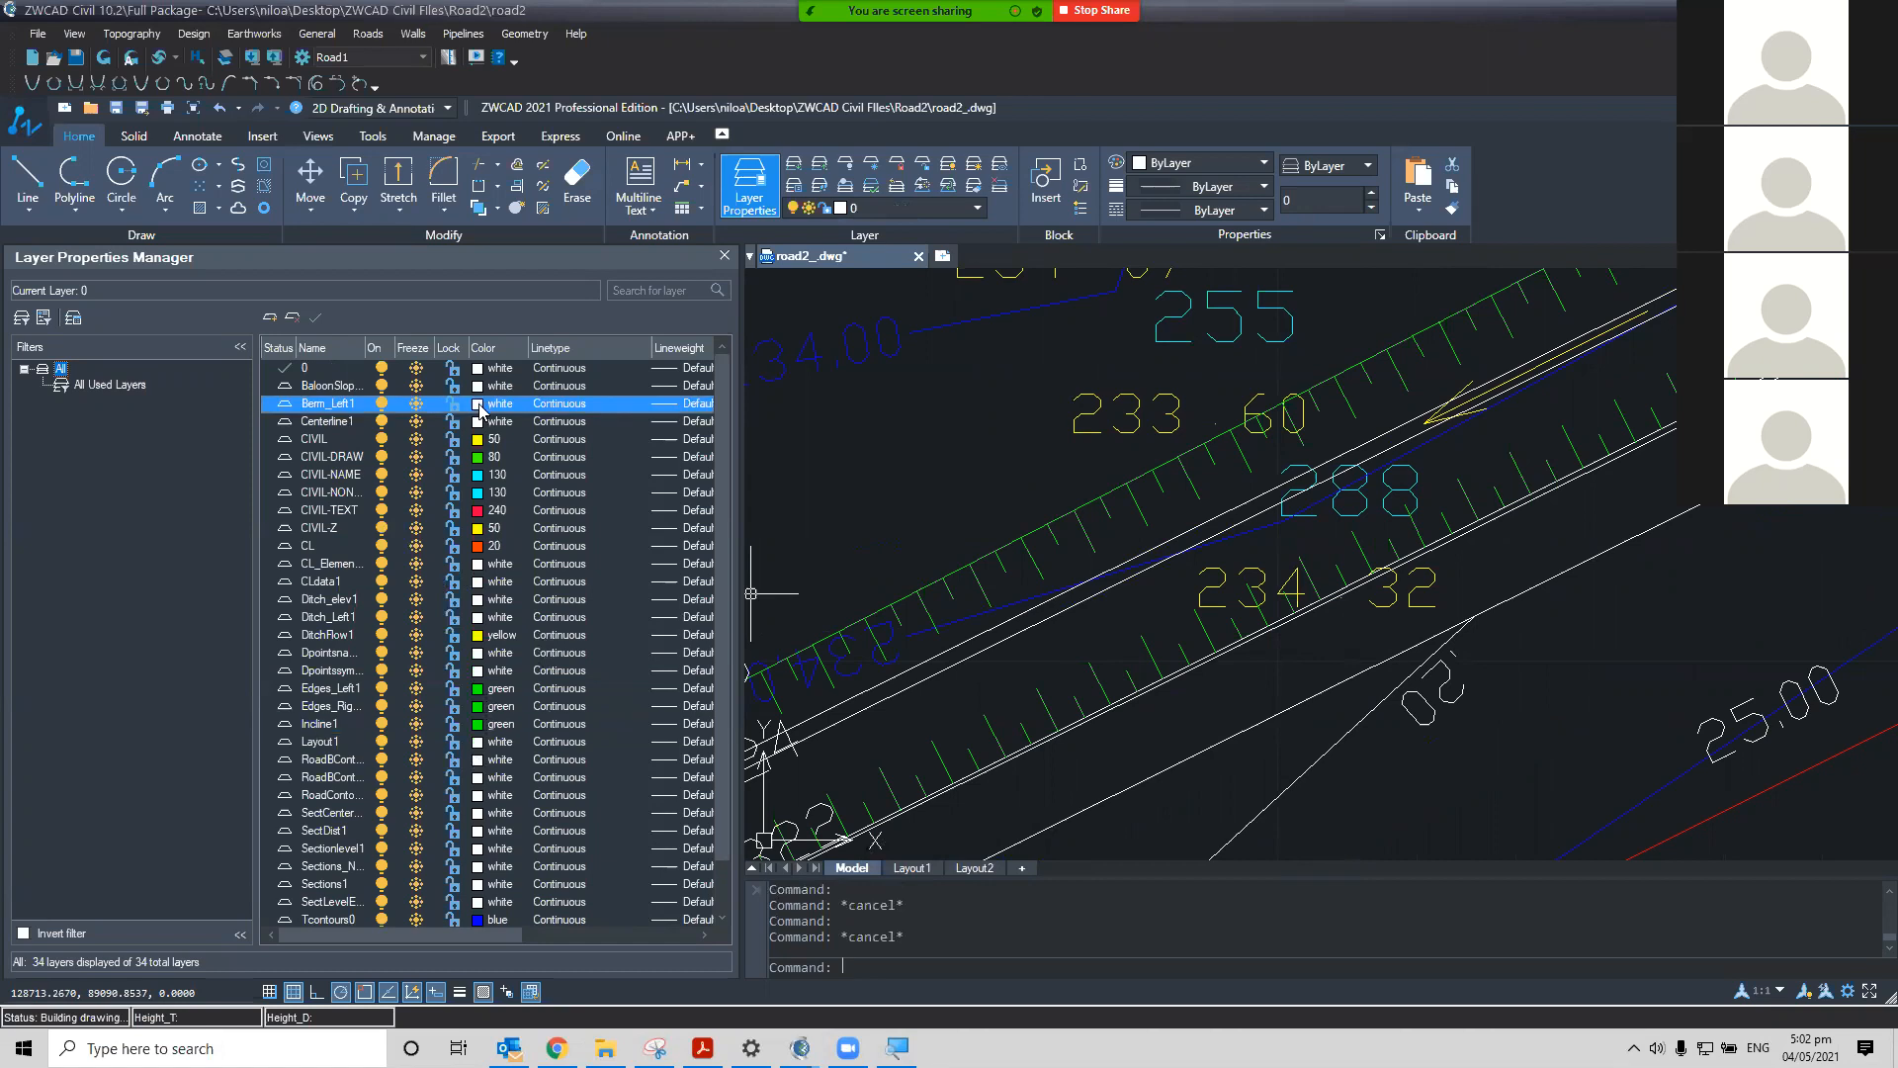
{"action": "left_click", "coordinate": [479, 408]}
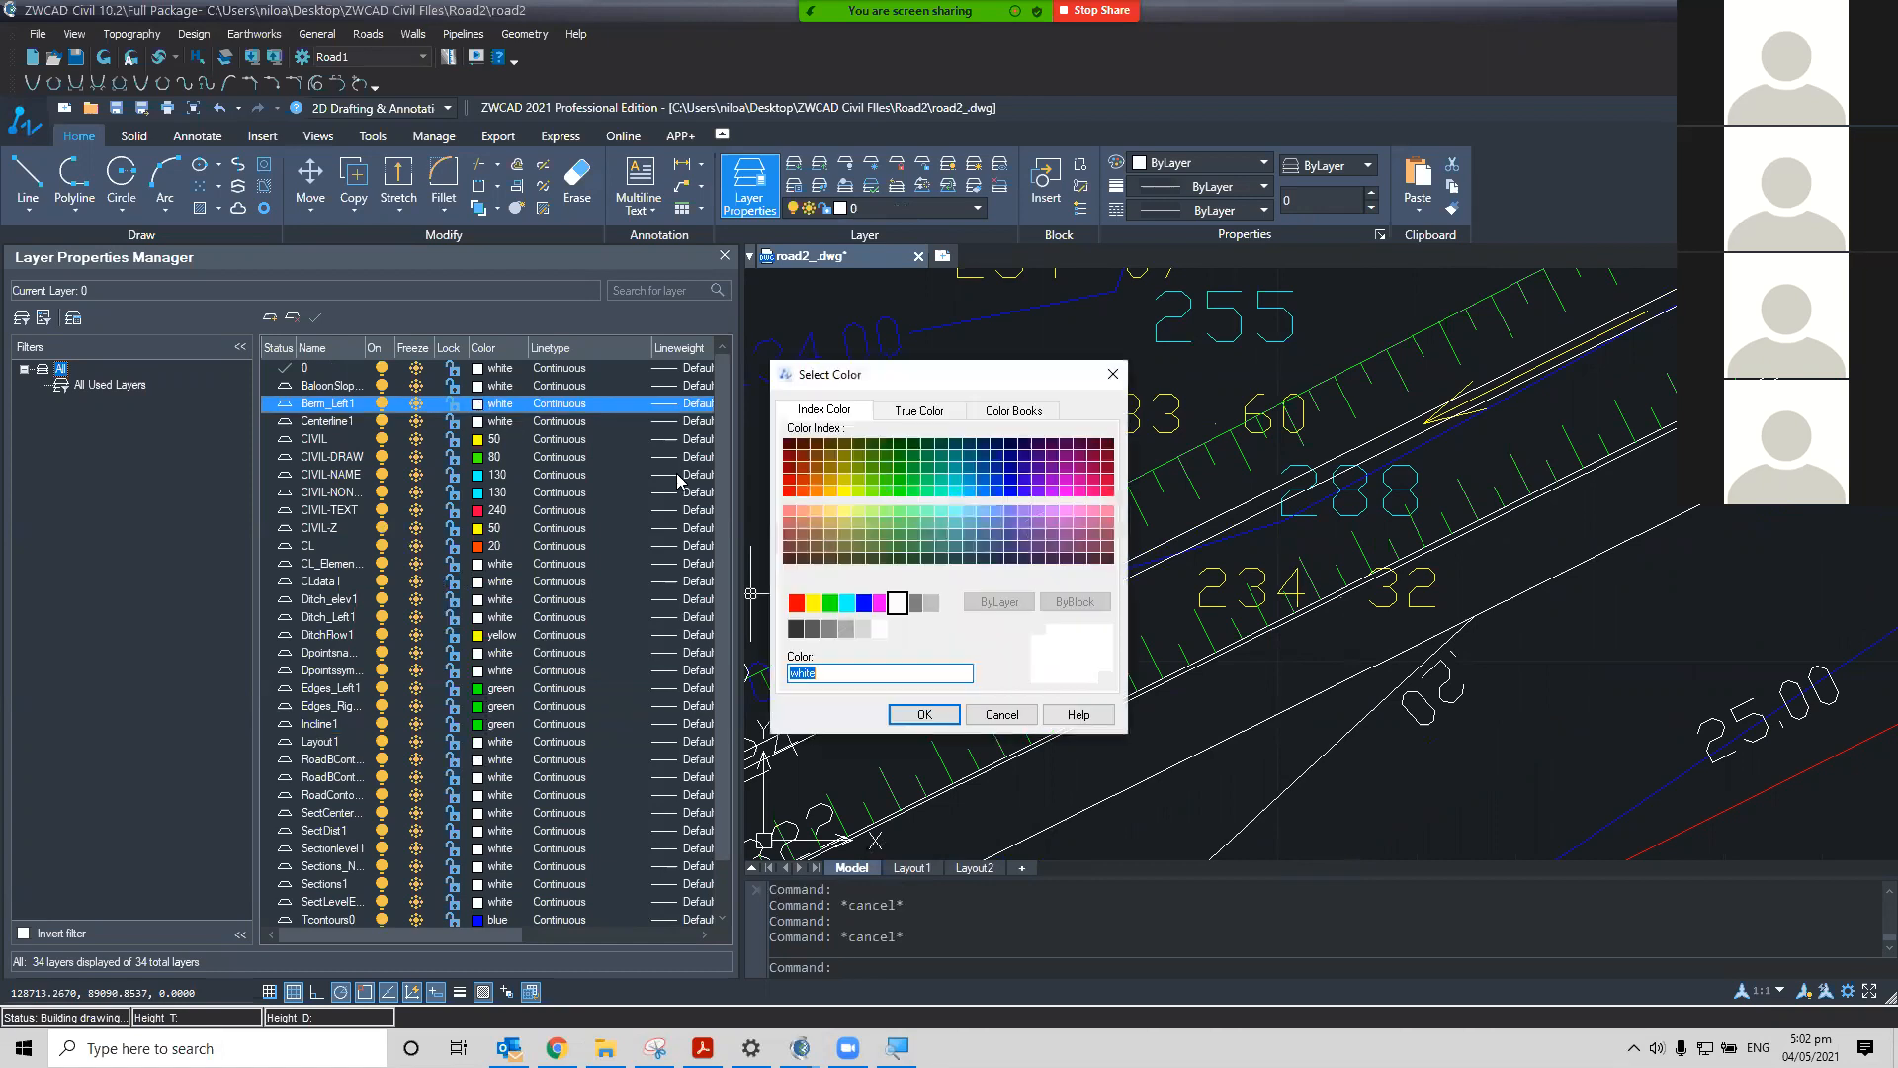
{"action": "left_click", "coordinate": [879, 602]}
{"action": "left_click", "coordinate": [923, 714]}
Pan and zoom along the road in plan to inspect the recoloured berm, incline and edge lines
{"action": "middle_click_drag", "start_coordinate": [1134, 597], "coordinate": [971, 564]}
{"action": "scroll", "coordinate": [1132, 609], "scroll_direction": "down", "scroll_amount": 4}
{"action": "middle_click_drag", "start_coordinate": [1255, 632], "coordinate": [933, 744]}
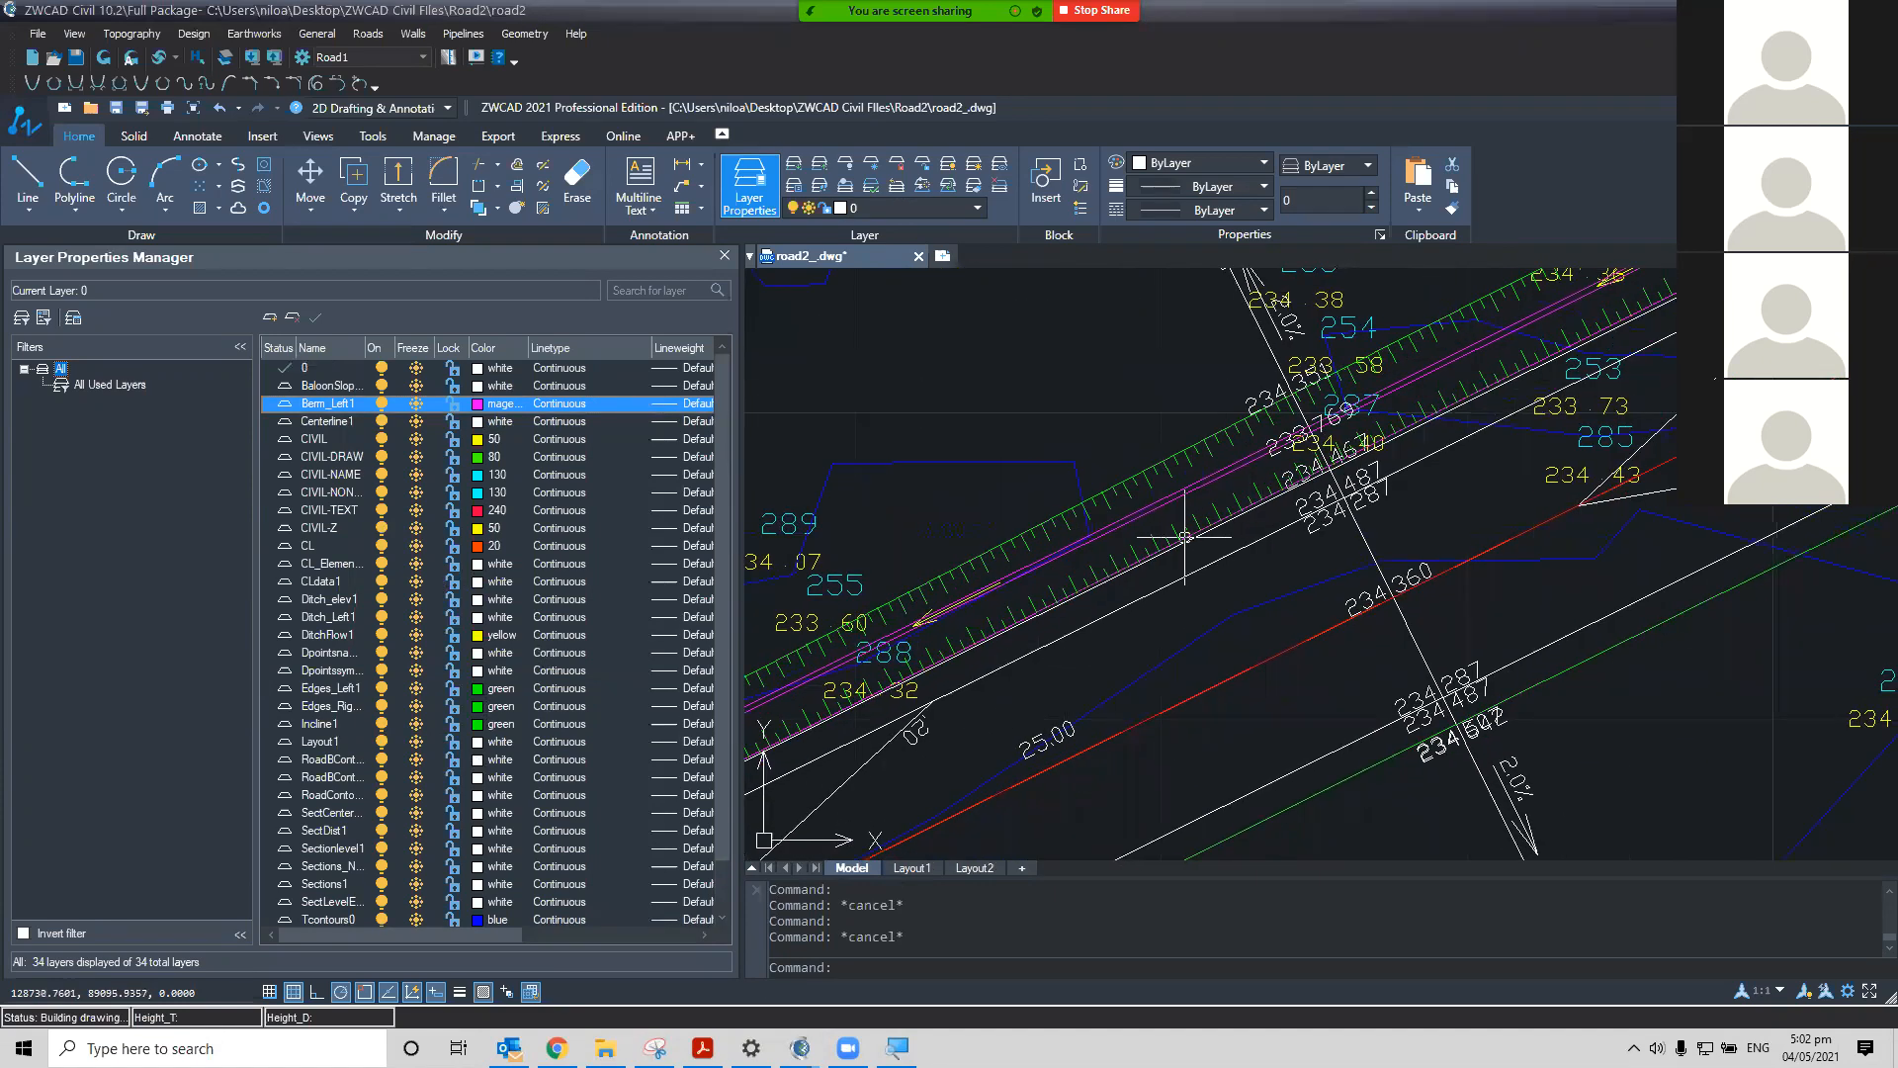
{"action": "middle_click_drag", "start_coordinate": [1091, 542], "coordinate": [1227, 491]}
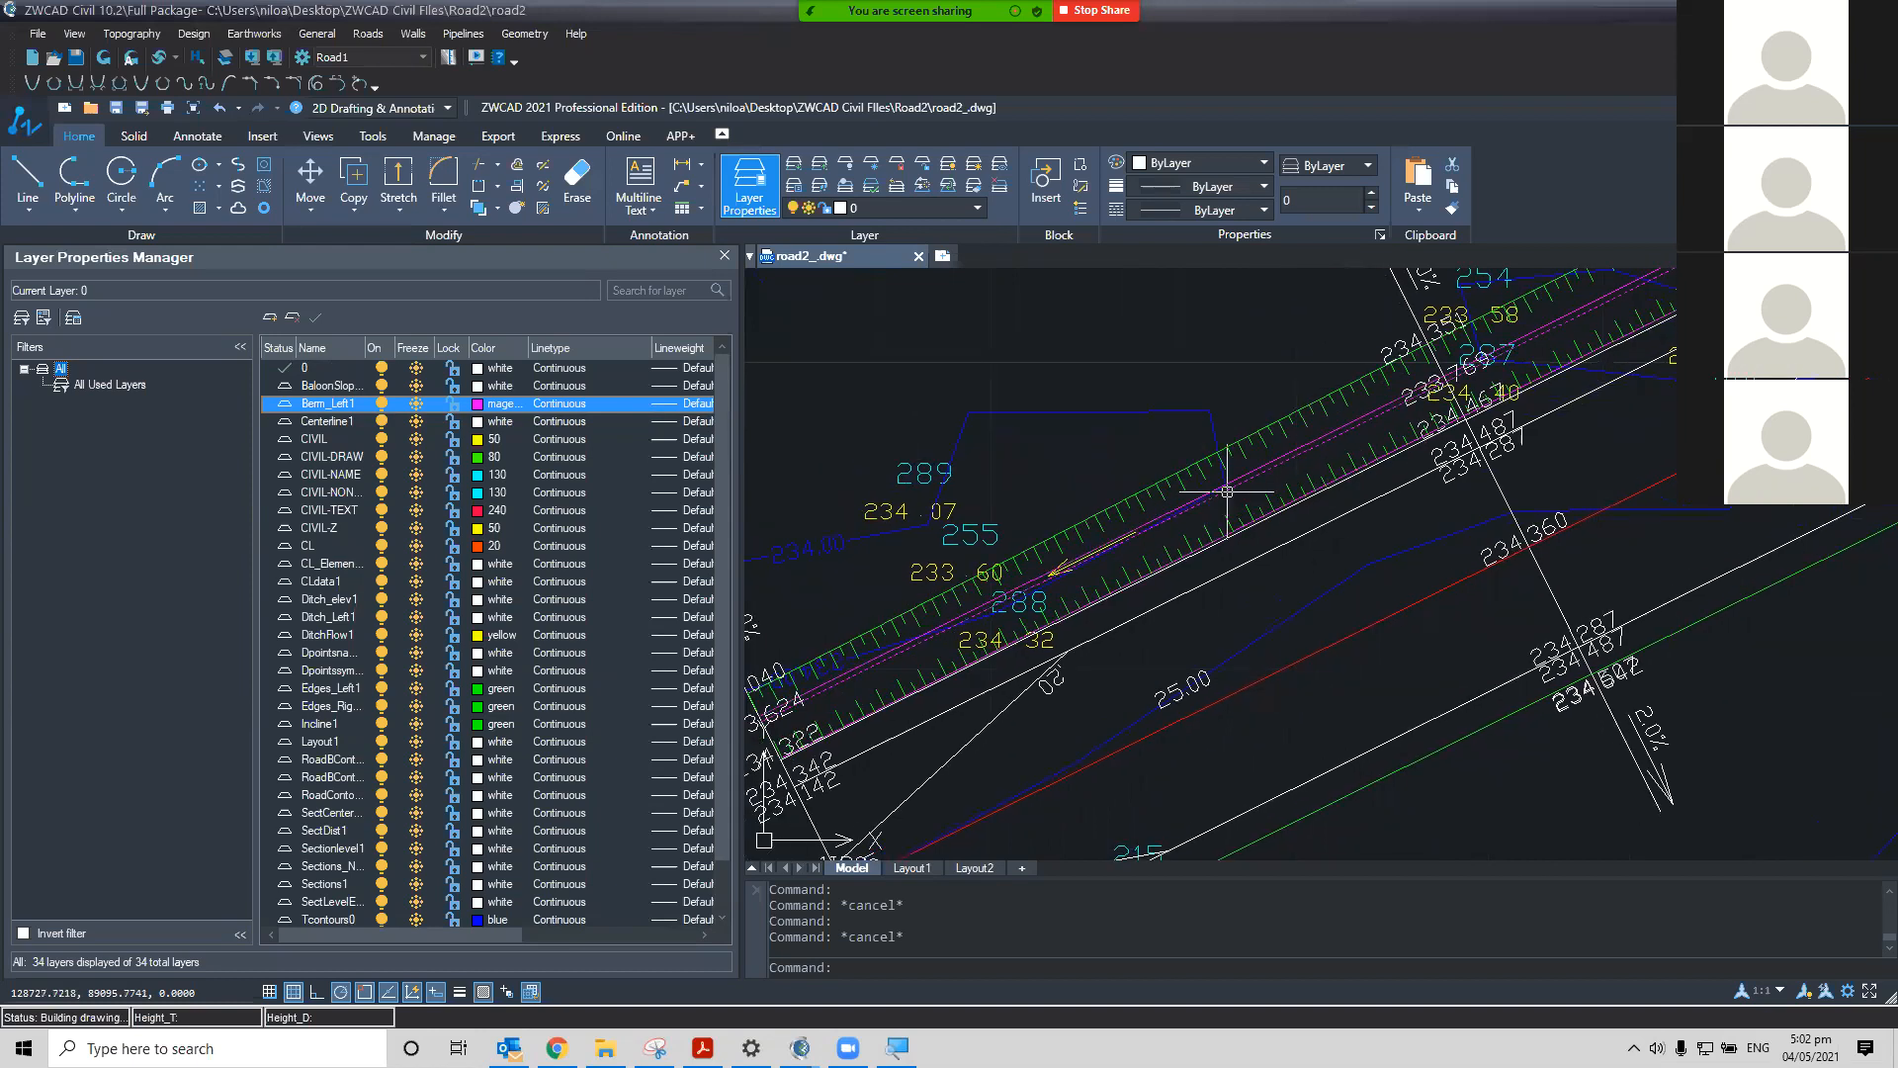
{"action": "middle_click_drag", "start_coordinate": [1058, 609], "coordinate": [1087, 660]}
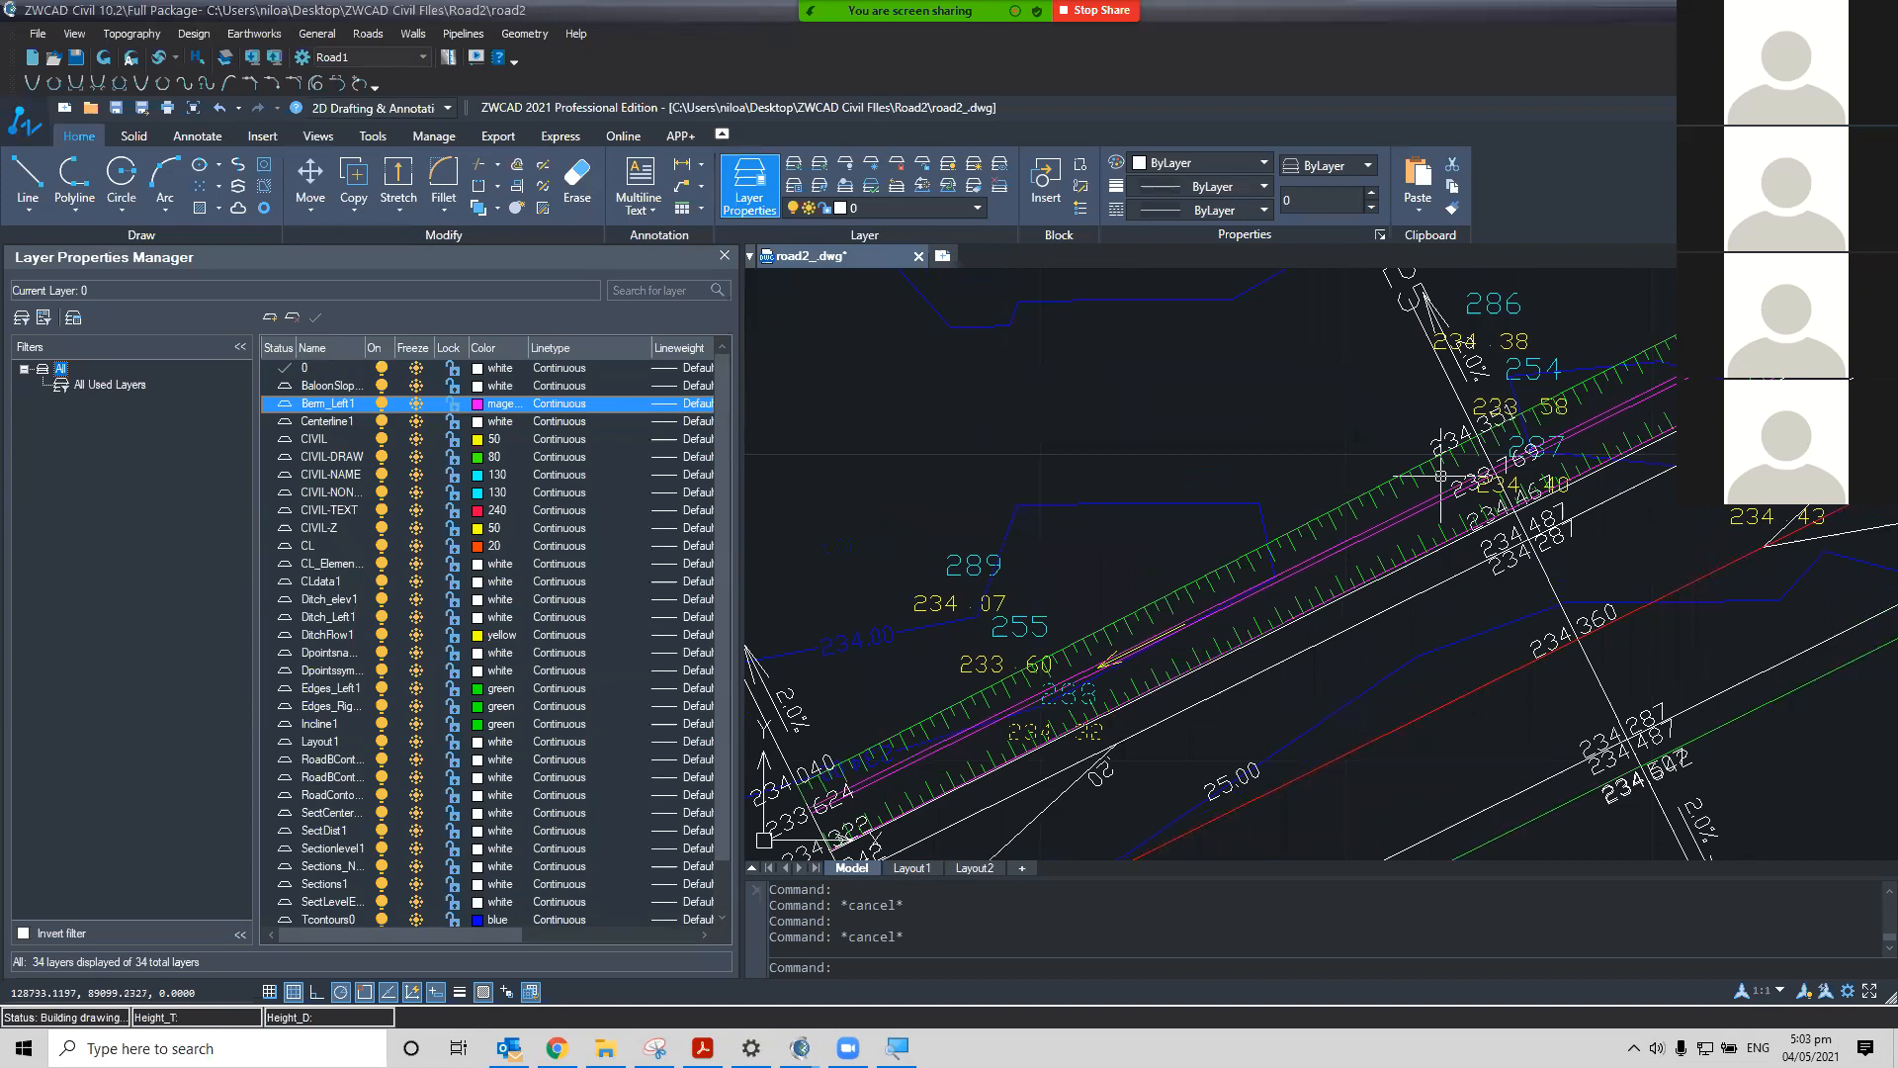
{"action": "scroll", "coordinate": [1657, 709], "scroll_direction": "down", "scroll_amount": 2}
{"action": "middle_click_drag", "start_coordinate": [1596, 682], "coordinate": [1383, 574]}
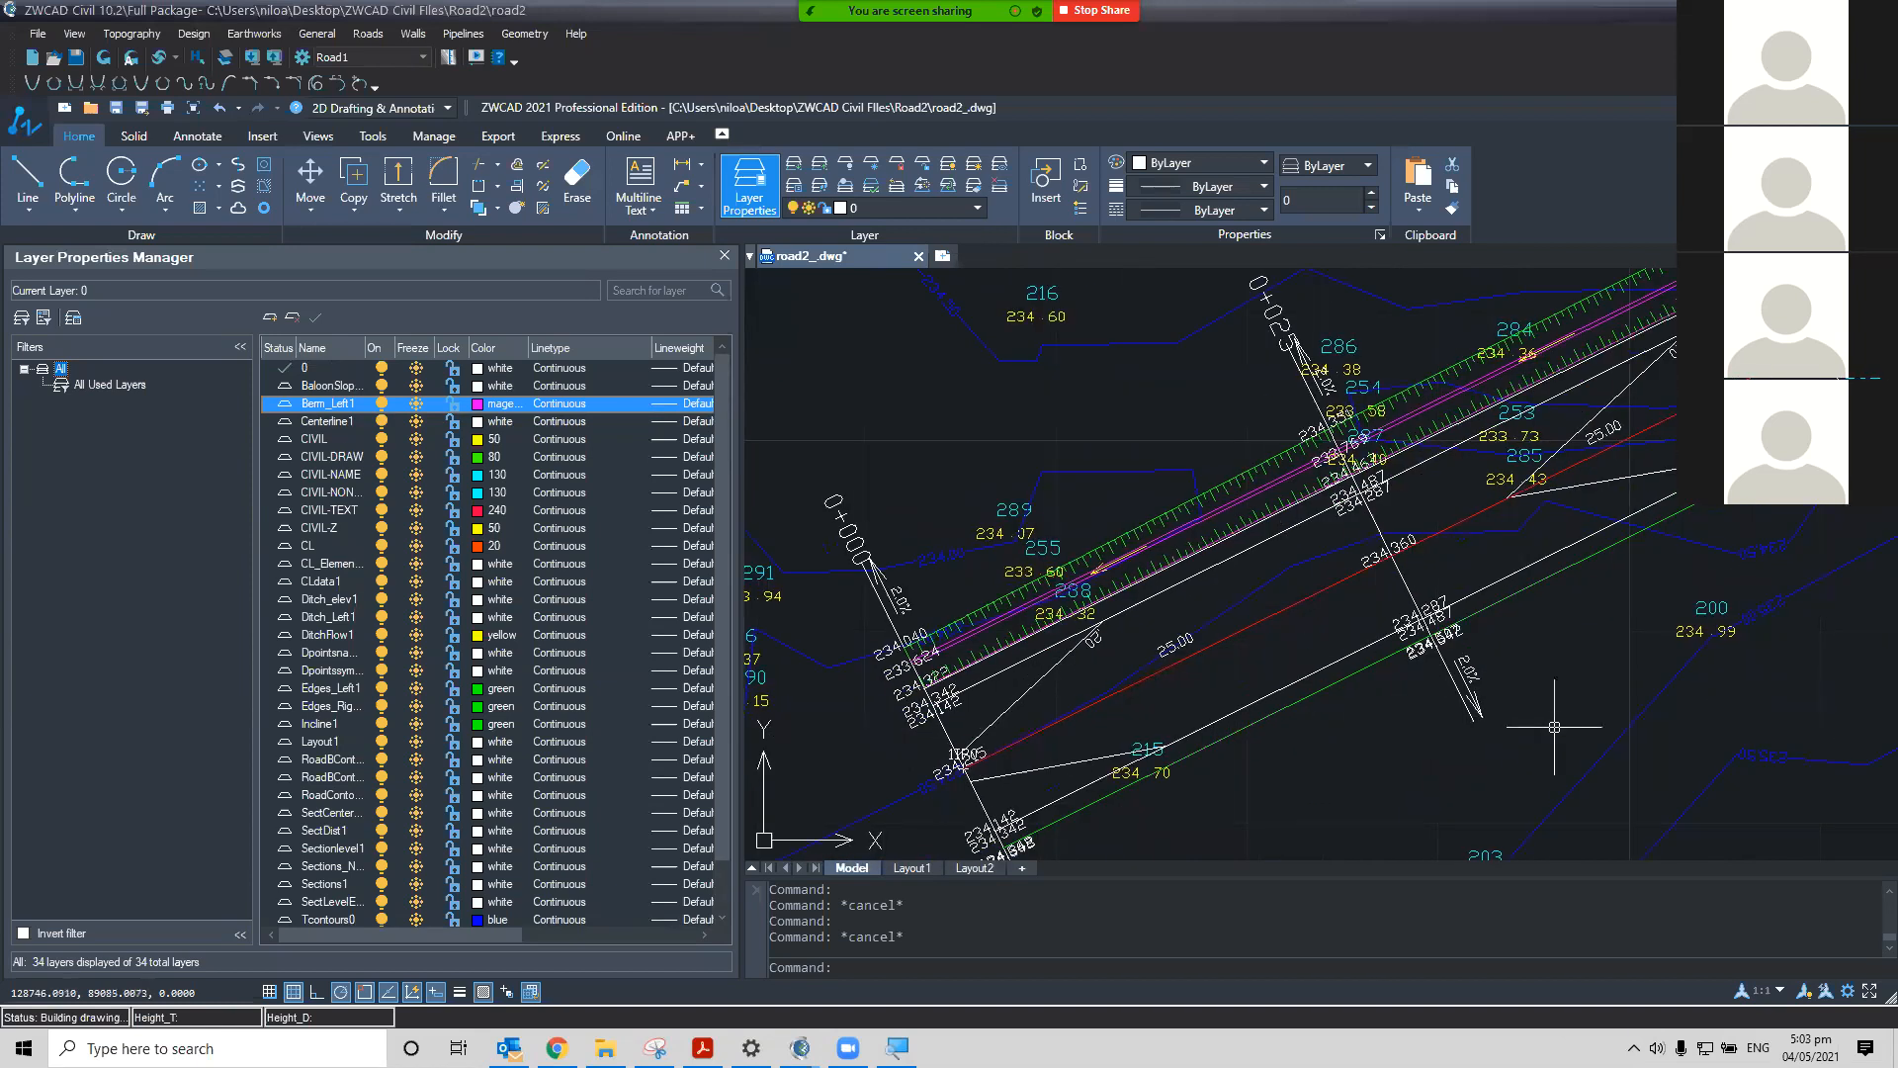
{"action": "middle_click_drag", "start_coordinate": [1201, 657], "coordinate": [1210, 577]}
{"action": "scroll", "coordinate": [1543, 632], "scroll_direction": "up", "scroll_amount": 2}
{"action": "mouse_move", "coordinate": [1559, 643]}
{"action": "middle_mouse_down"}
{"action": "mouse_move", "coordinate": [1627, 666]}
{"action": "mouse_move", "coordinate": [1746, 654]}
{"action": "mouse_move", "coordinate": [1600, 530]}
{"action": "mouse_move", "coordinate": [1631, 672]}
{"action": "mouse_move", "coordinate": [1681, 747]}
{"action": "middle_mouse_up"}
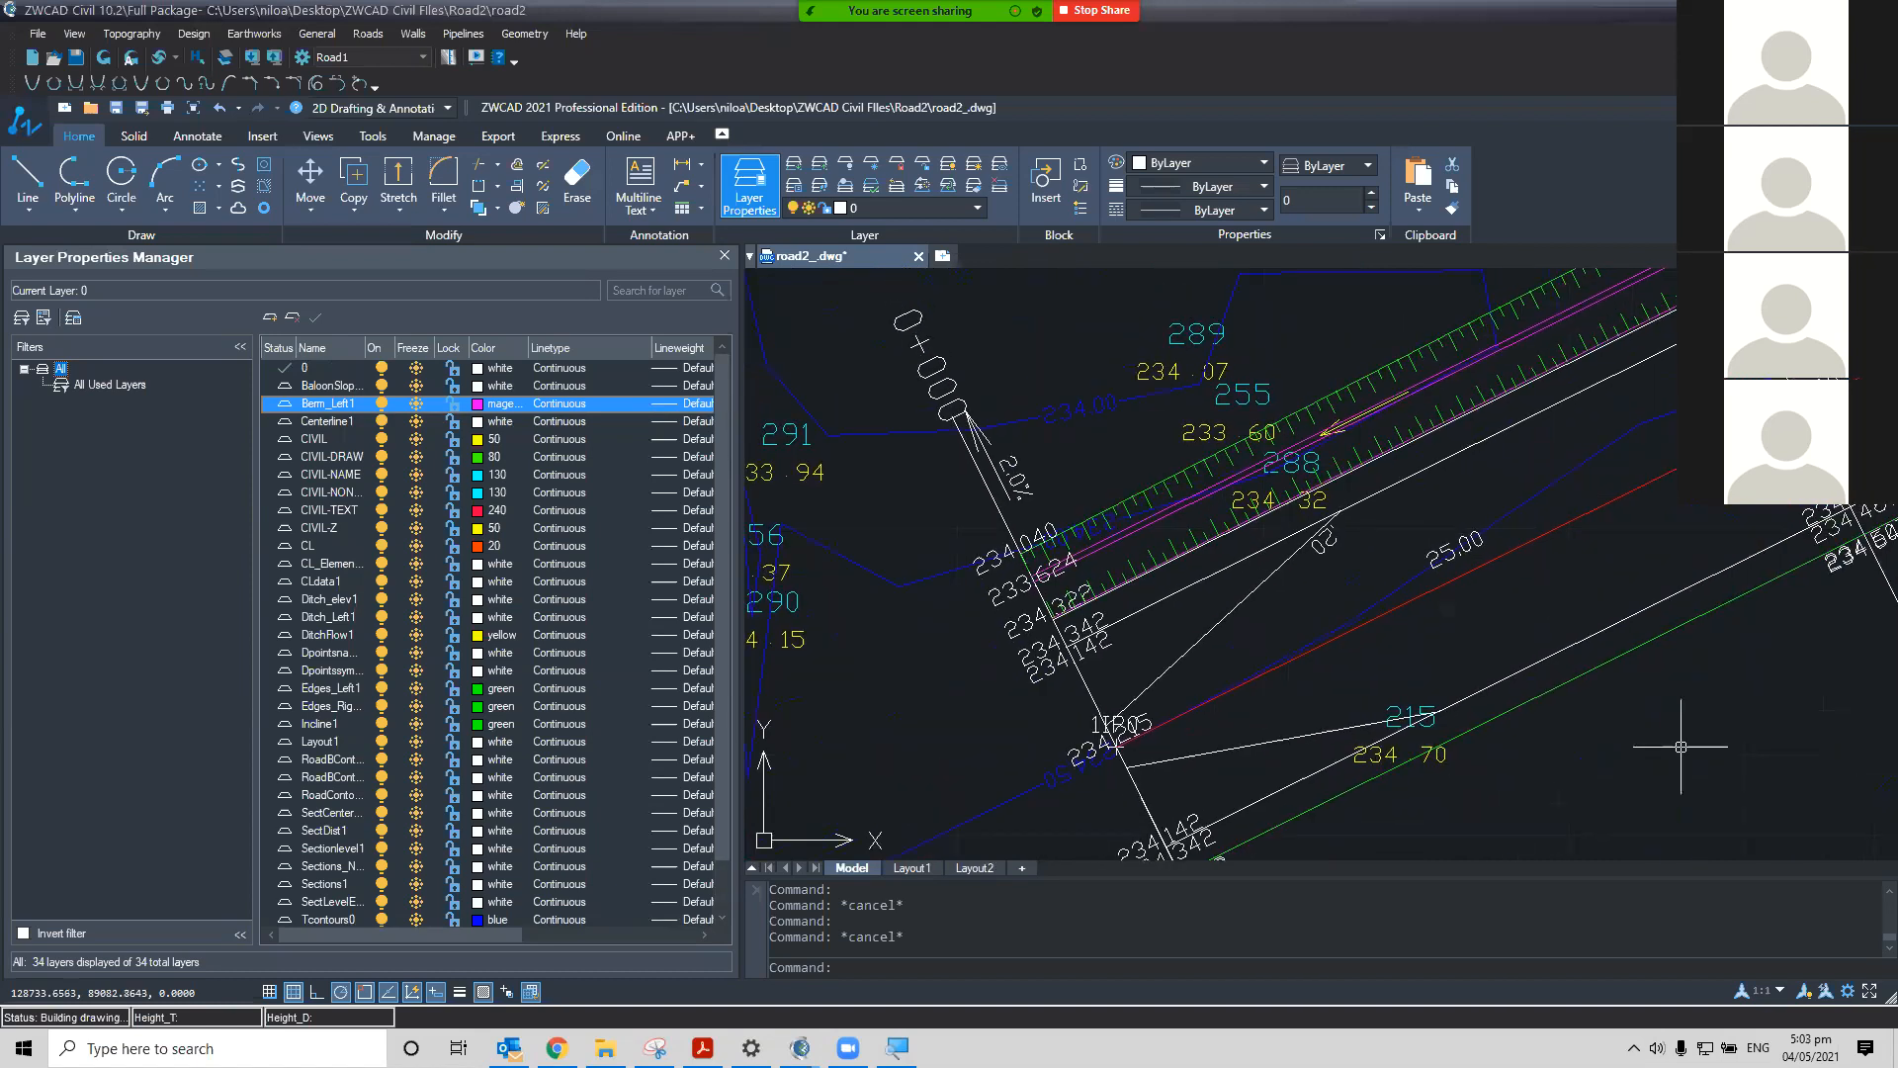
{"action": "mouse_move", "coordinate": [1257, 336]}
{"action": "middle_mouse_down"}
{"action": "mouse_move", "coordinate": [1251, 414]}
{"action": "mouse_move", "coordinate": [1088, 524]}
{"action": "middle_mouse_up"}
{"action": "scroll", "coordinate": [1253, 434], "scroll_direction": "down", "scroll_amount": 1}
{"action": "scroll", "coordinate": [1153, 476], "scroll_direction": "down", "scroll_amount": 1}
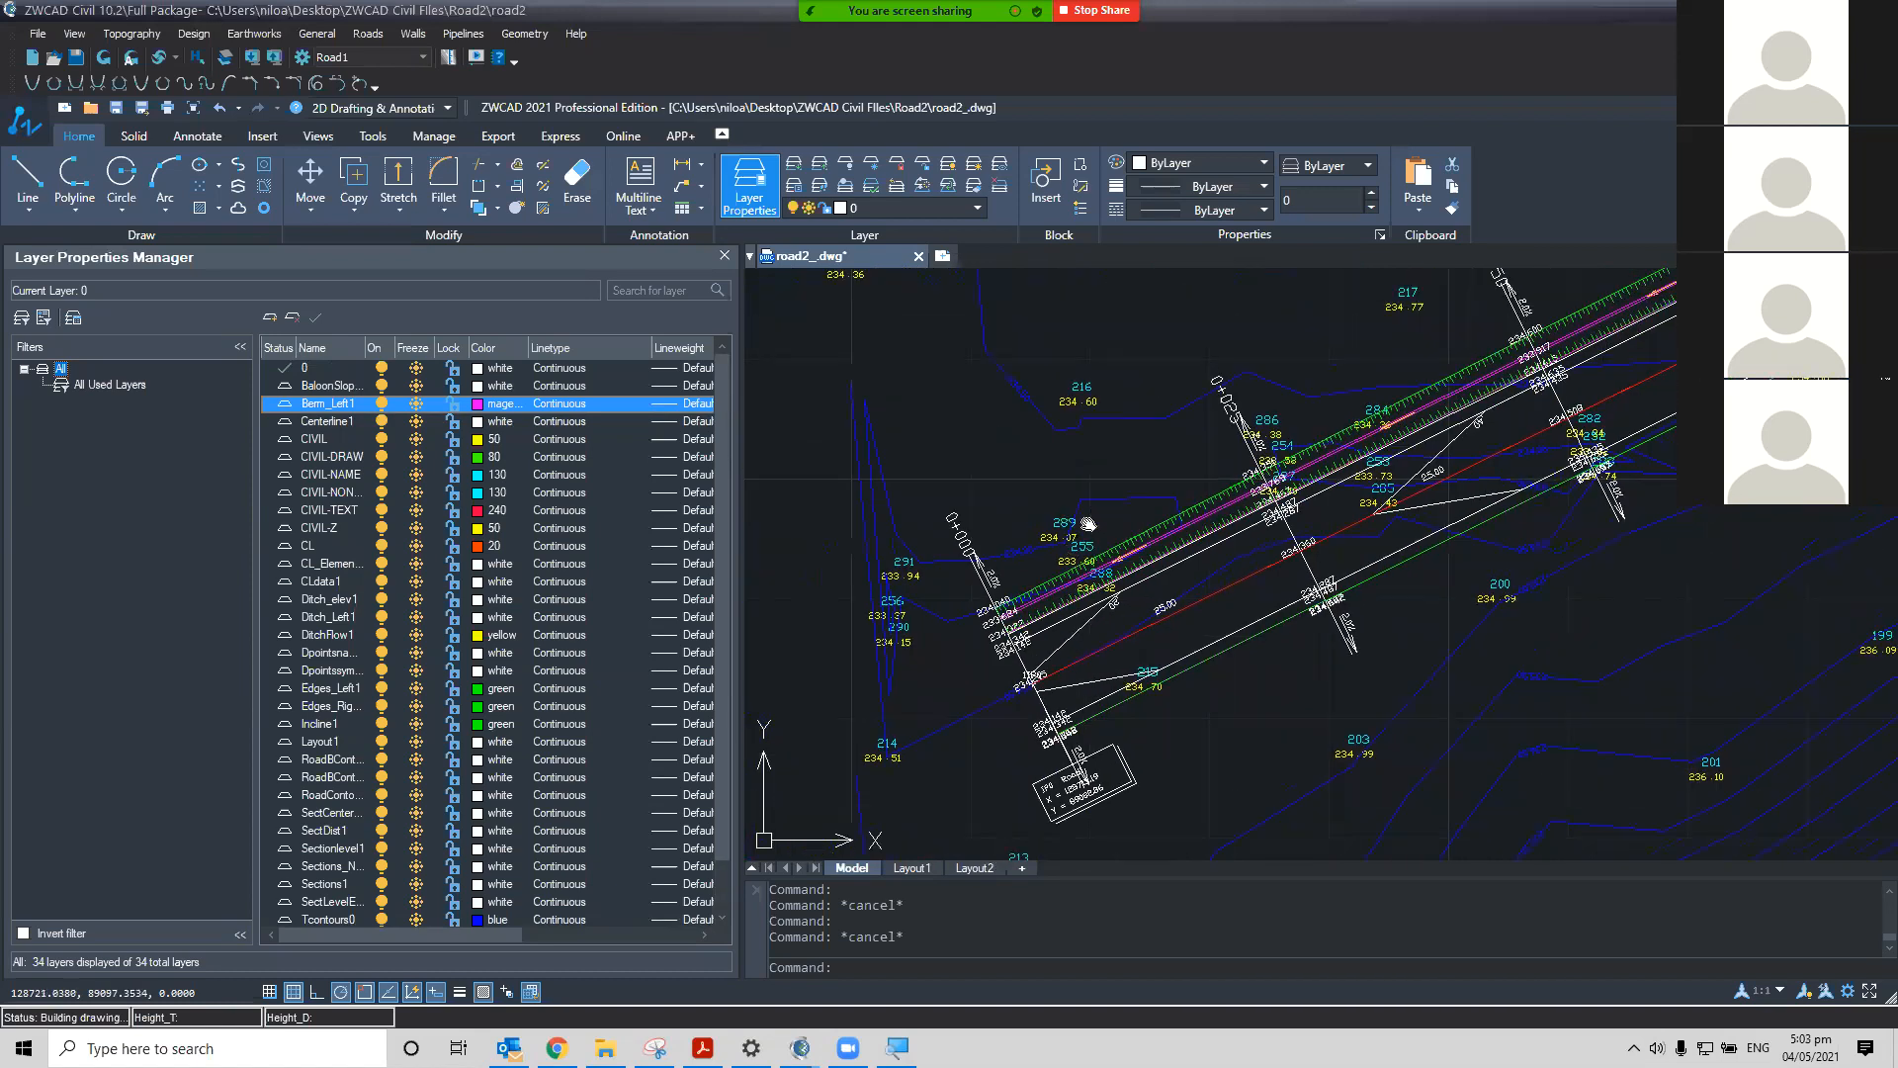
{"action": "middle_click_drag", "start_coordinate": [1440, 430], "coordinate": [1404, 453]}
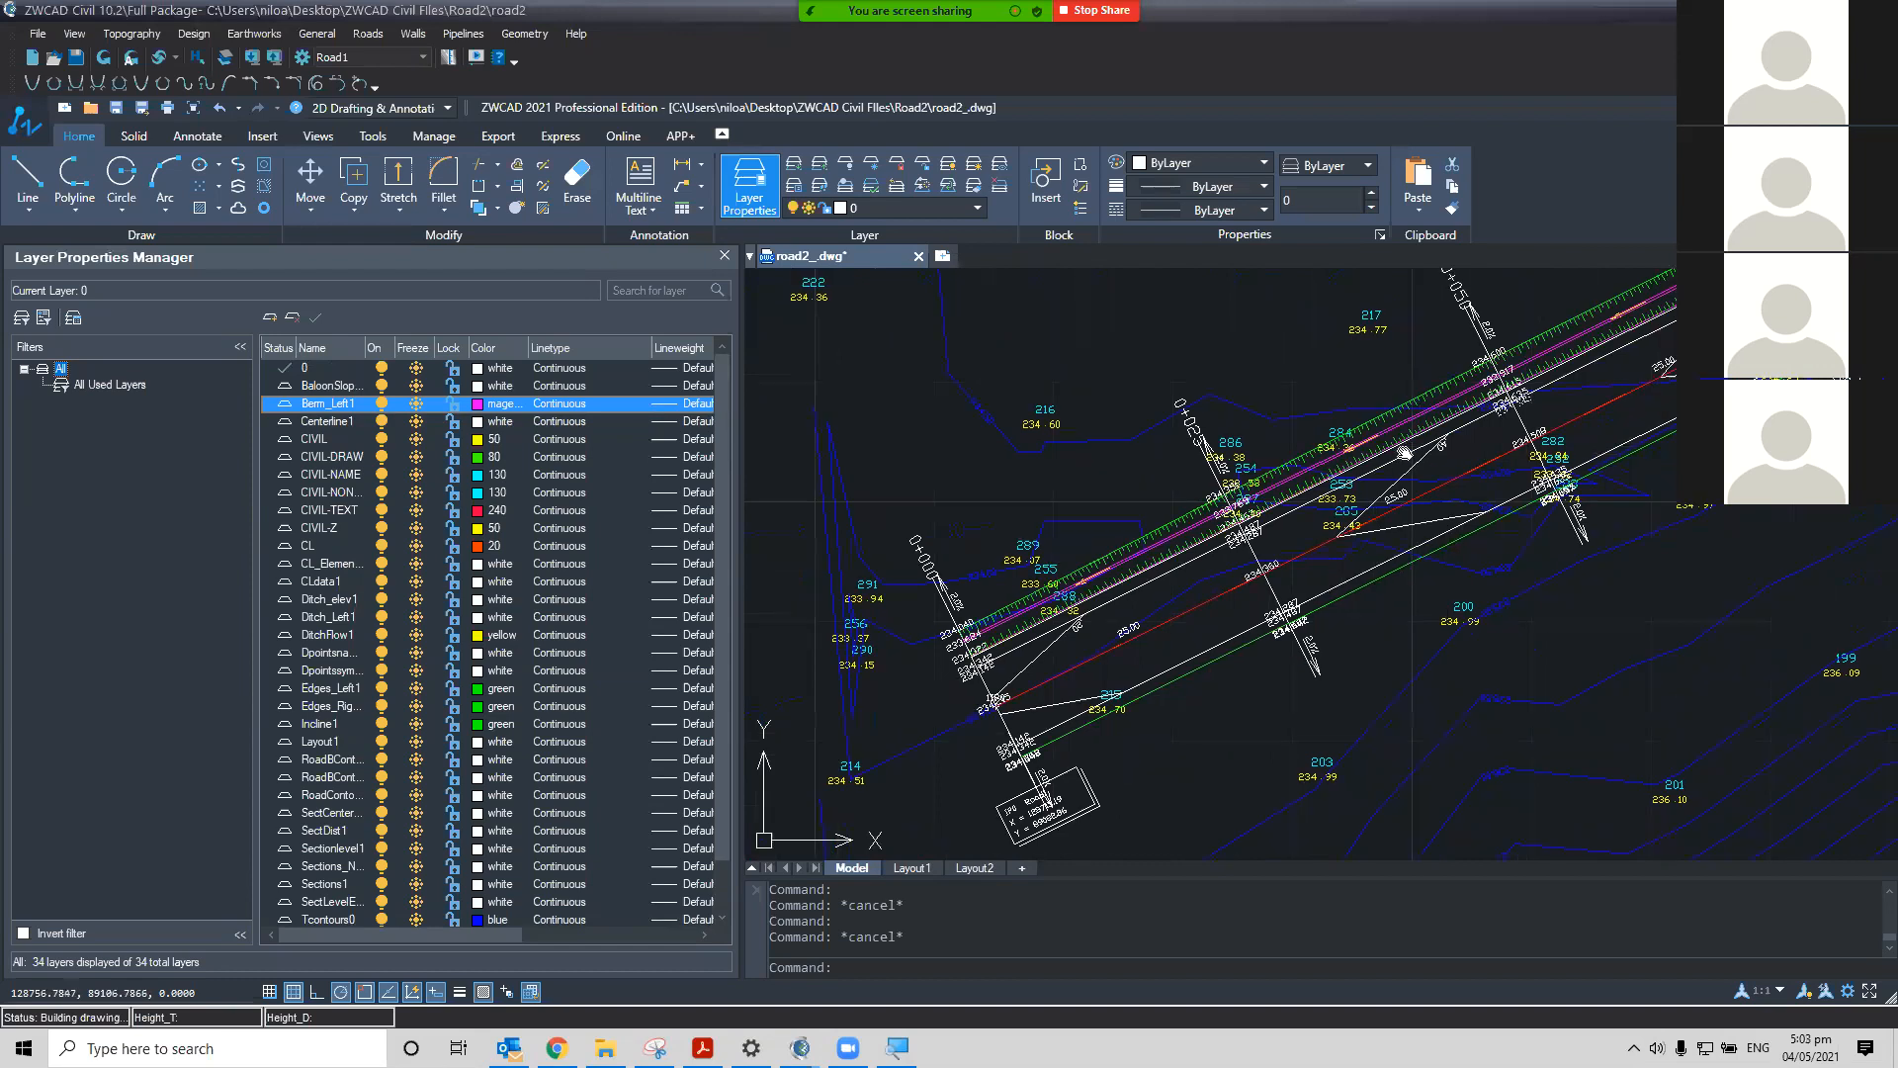
{"action": "scroll", "coordinate": [1324, 495], "scroll_direction": "up", "scroll_amount": 1}
{"action": "middle_click_drag", "start_coordinate": [1240, 695], "coordinate": [1427, 511]}
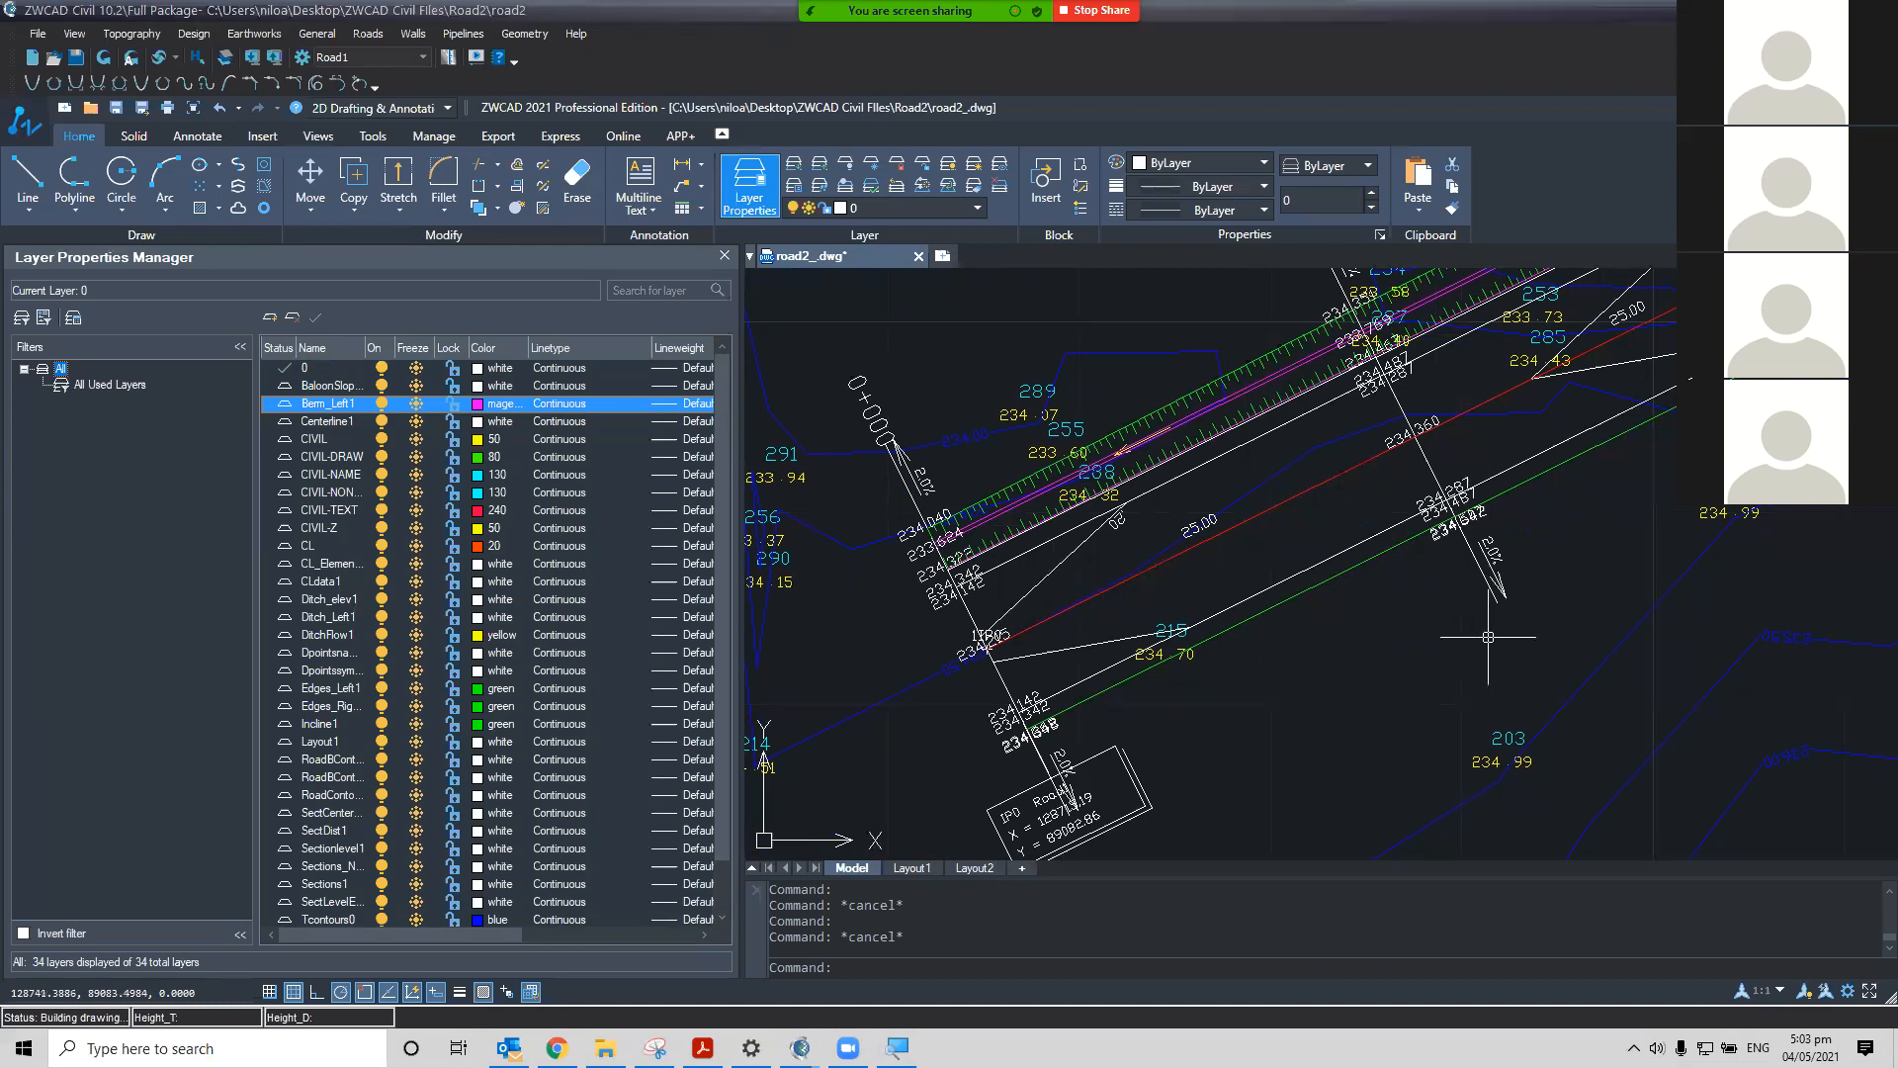
{"action": "middle_click_drag", "start_coordinate": [1440, 636], "coordinate": [1275, 720]}
Save the project
{"action": "scroll", "coordinate": [1275, 721], "scroll_direction": "down", "scroll_amount": 5}
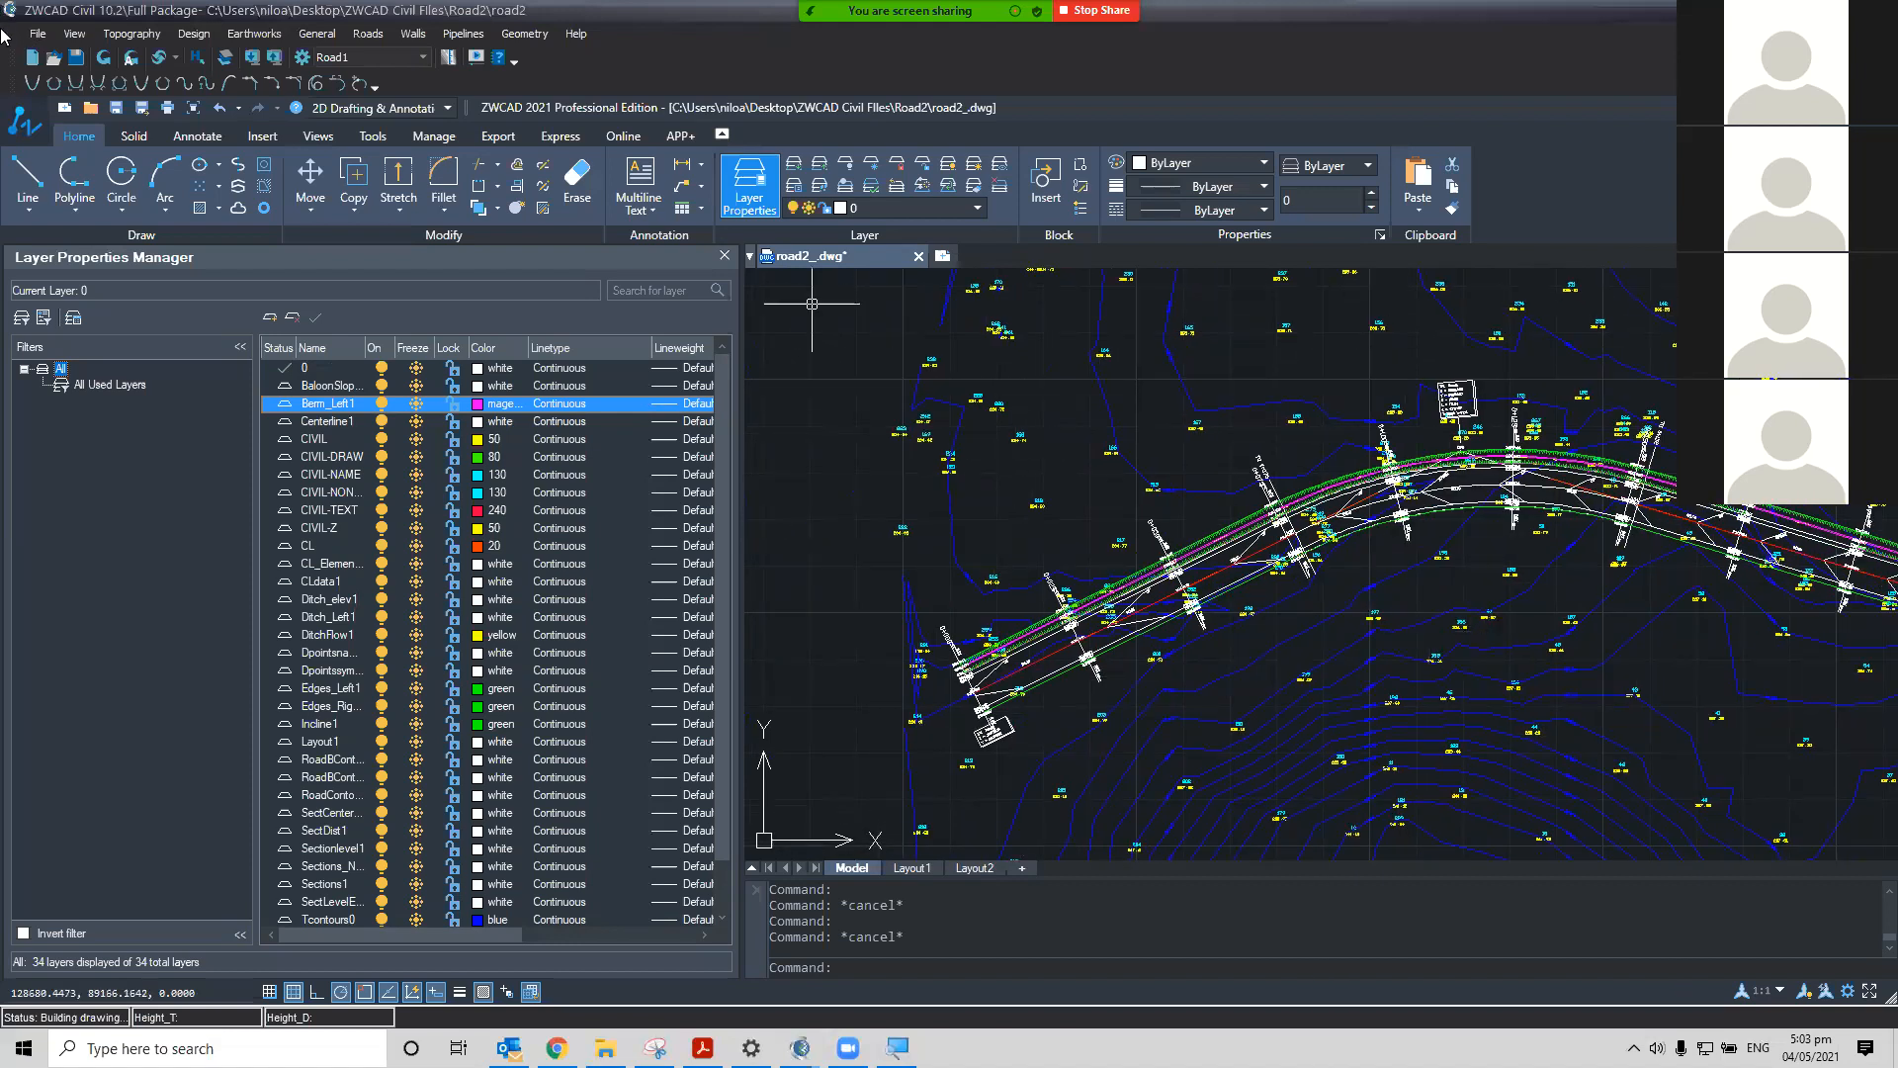
{"action": "left_click", "coordinate": [36, 34]}
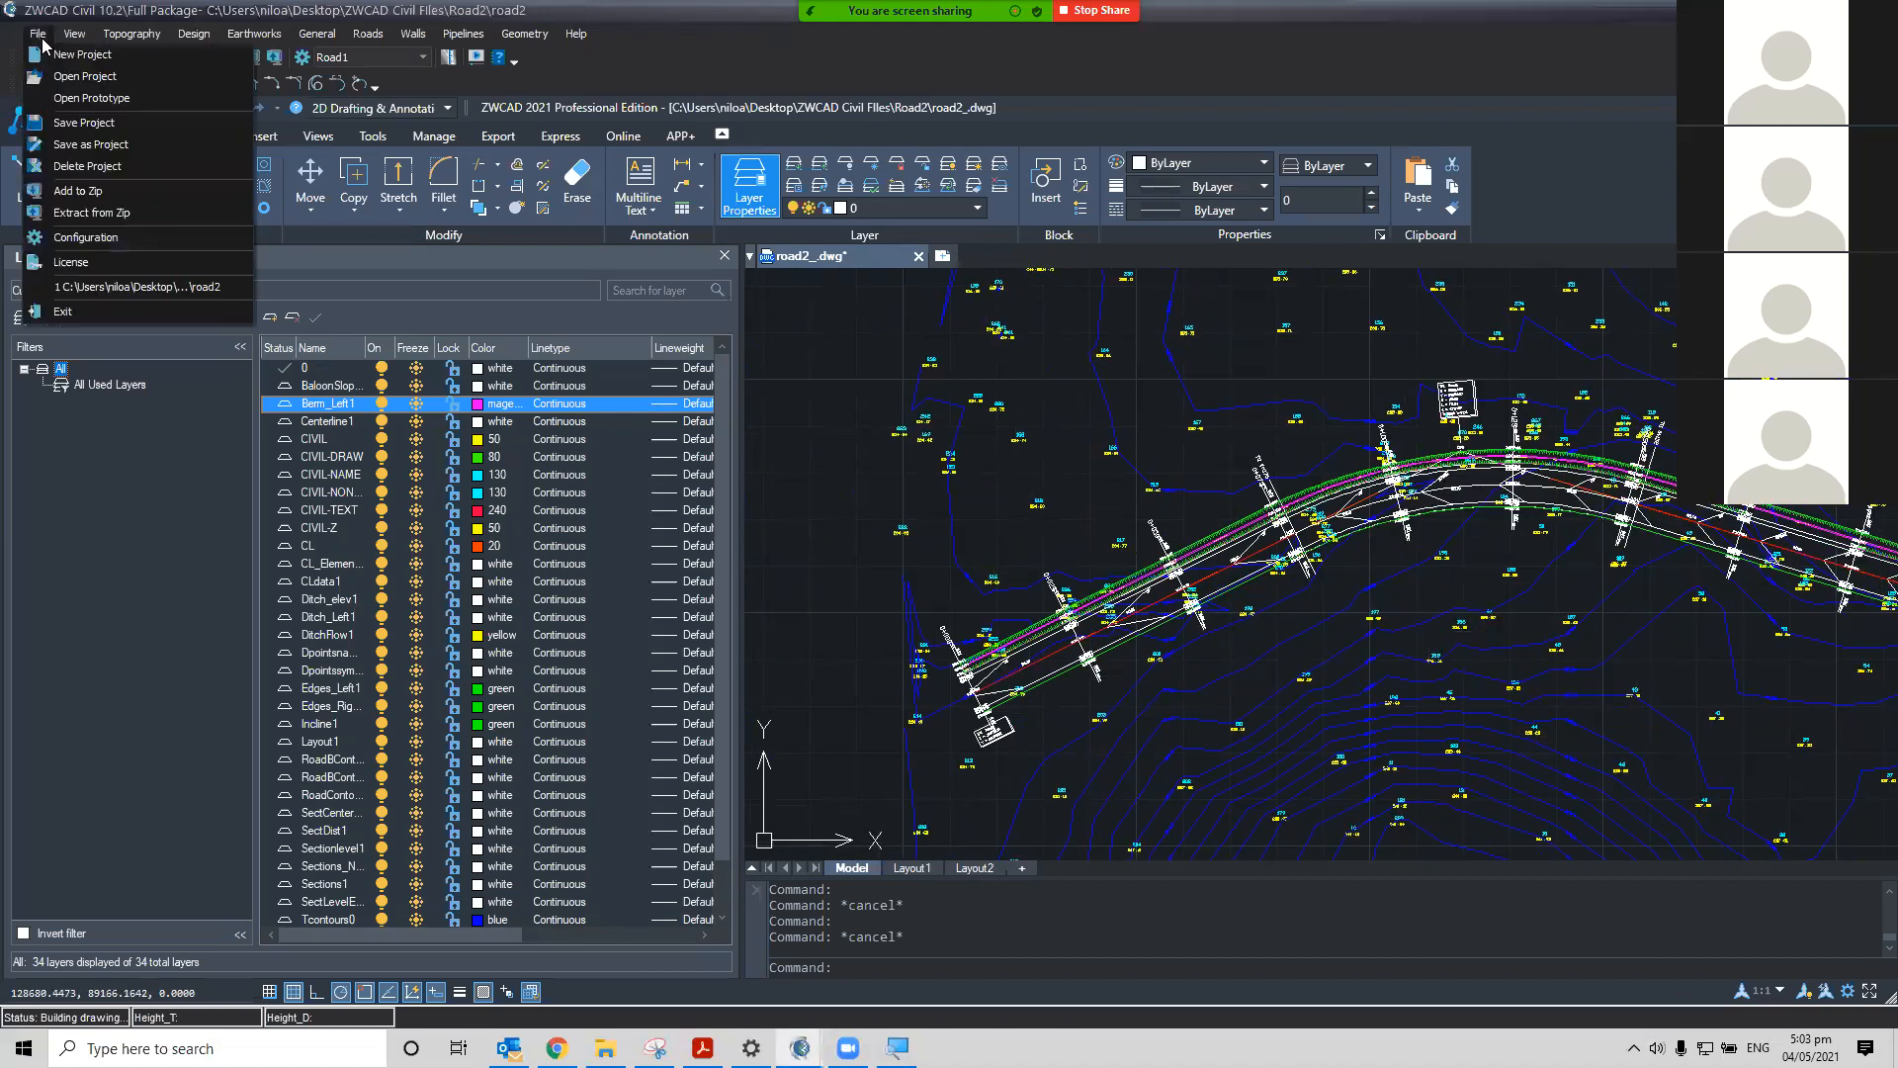
{"action": "left_click", "coordinate": [91, 124]}
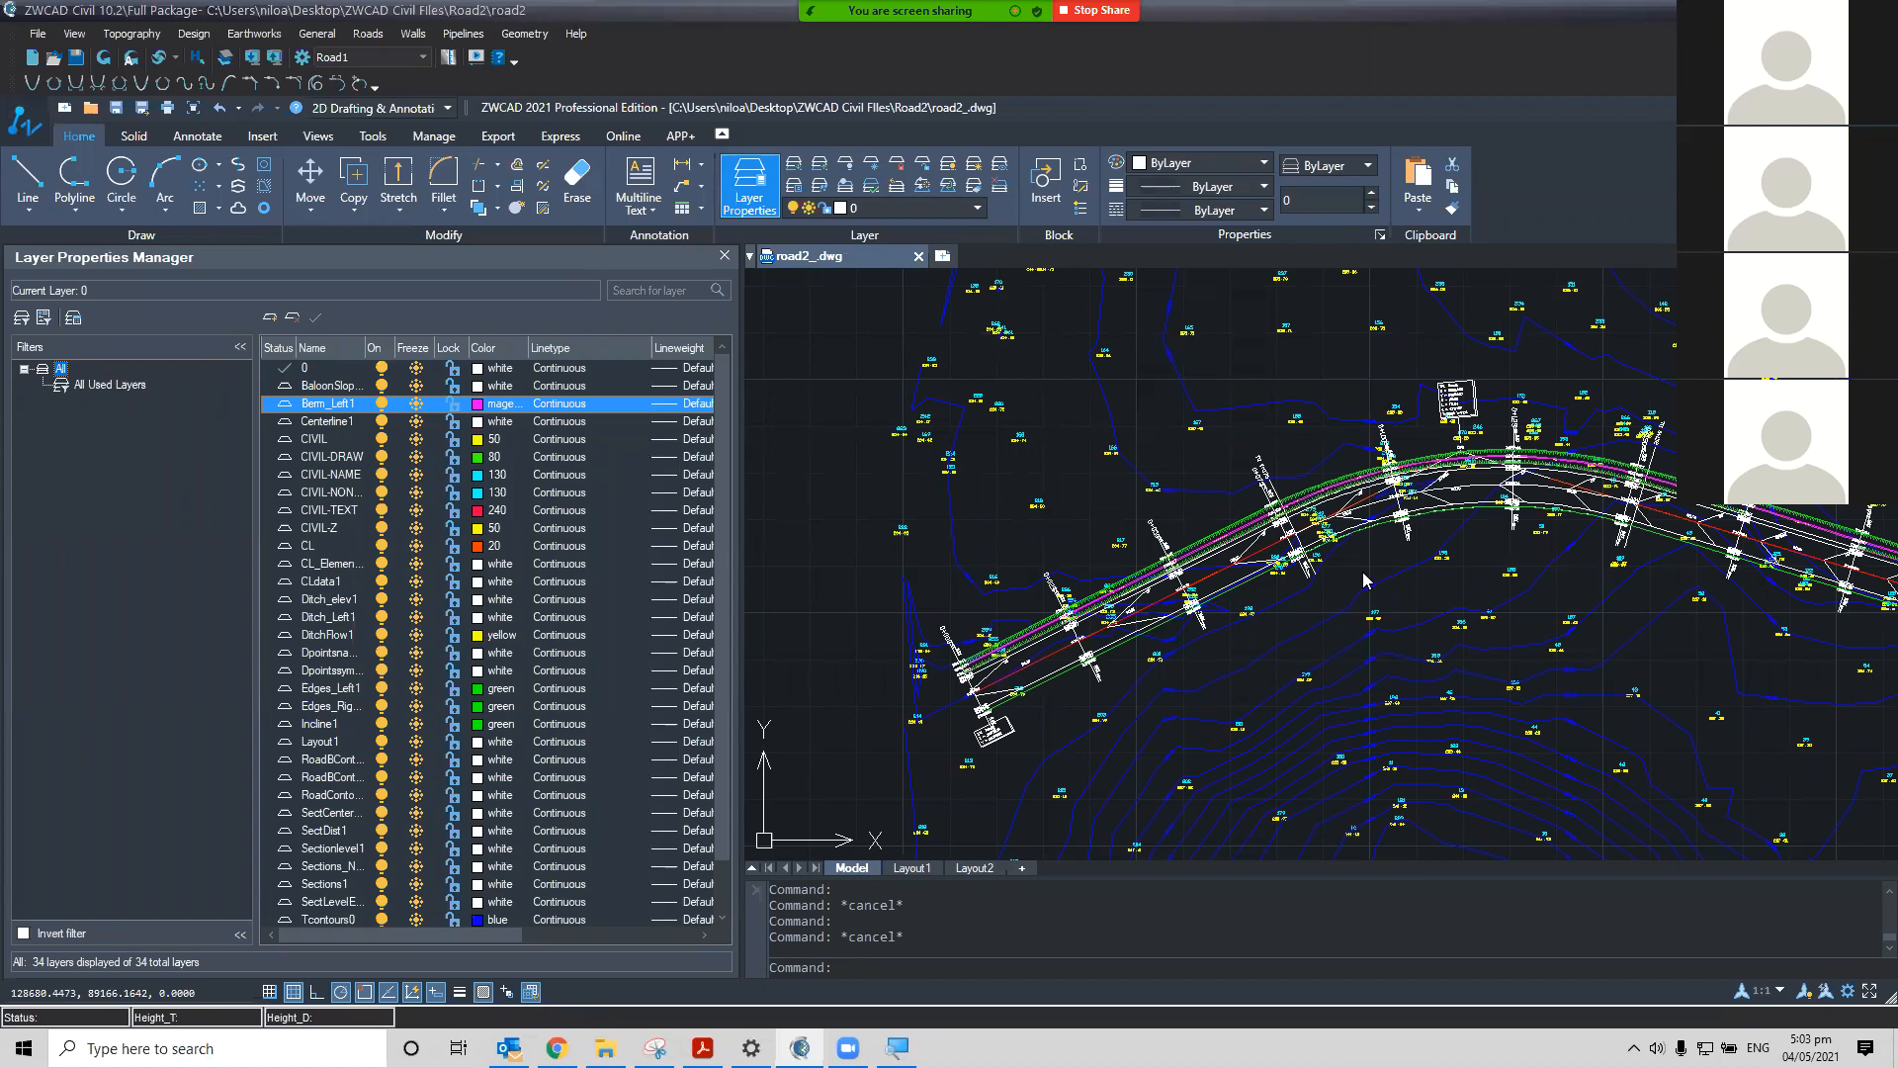
Start another road design command
{"action": "left_click", "coordinate": [365, 34]}
{"action": "left_click", "coordinate": [408, 167]}
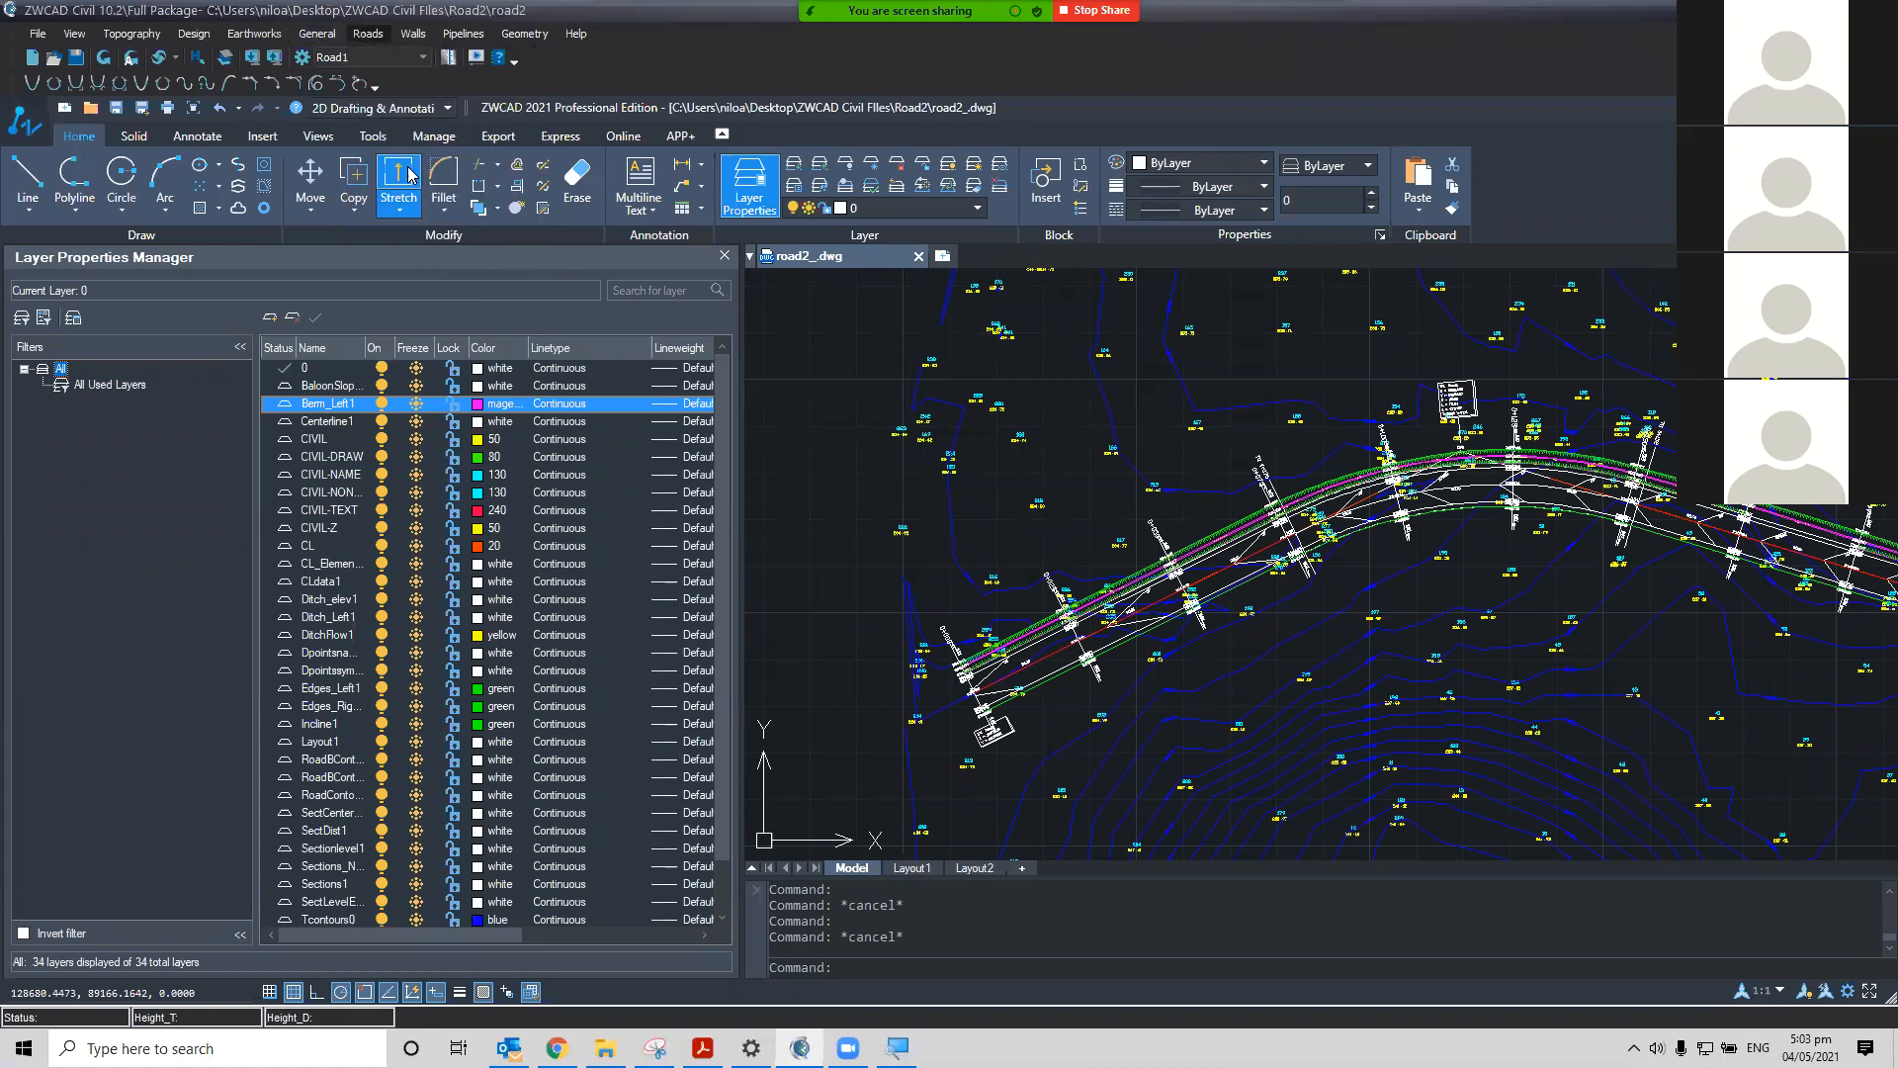
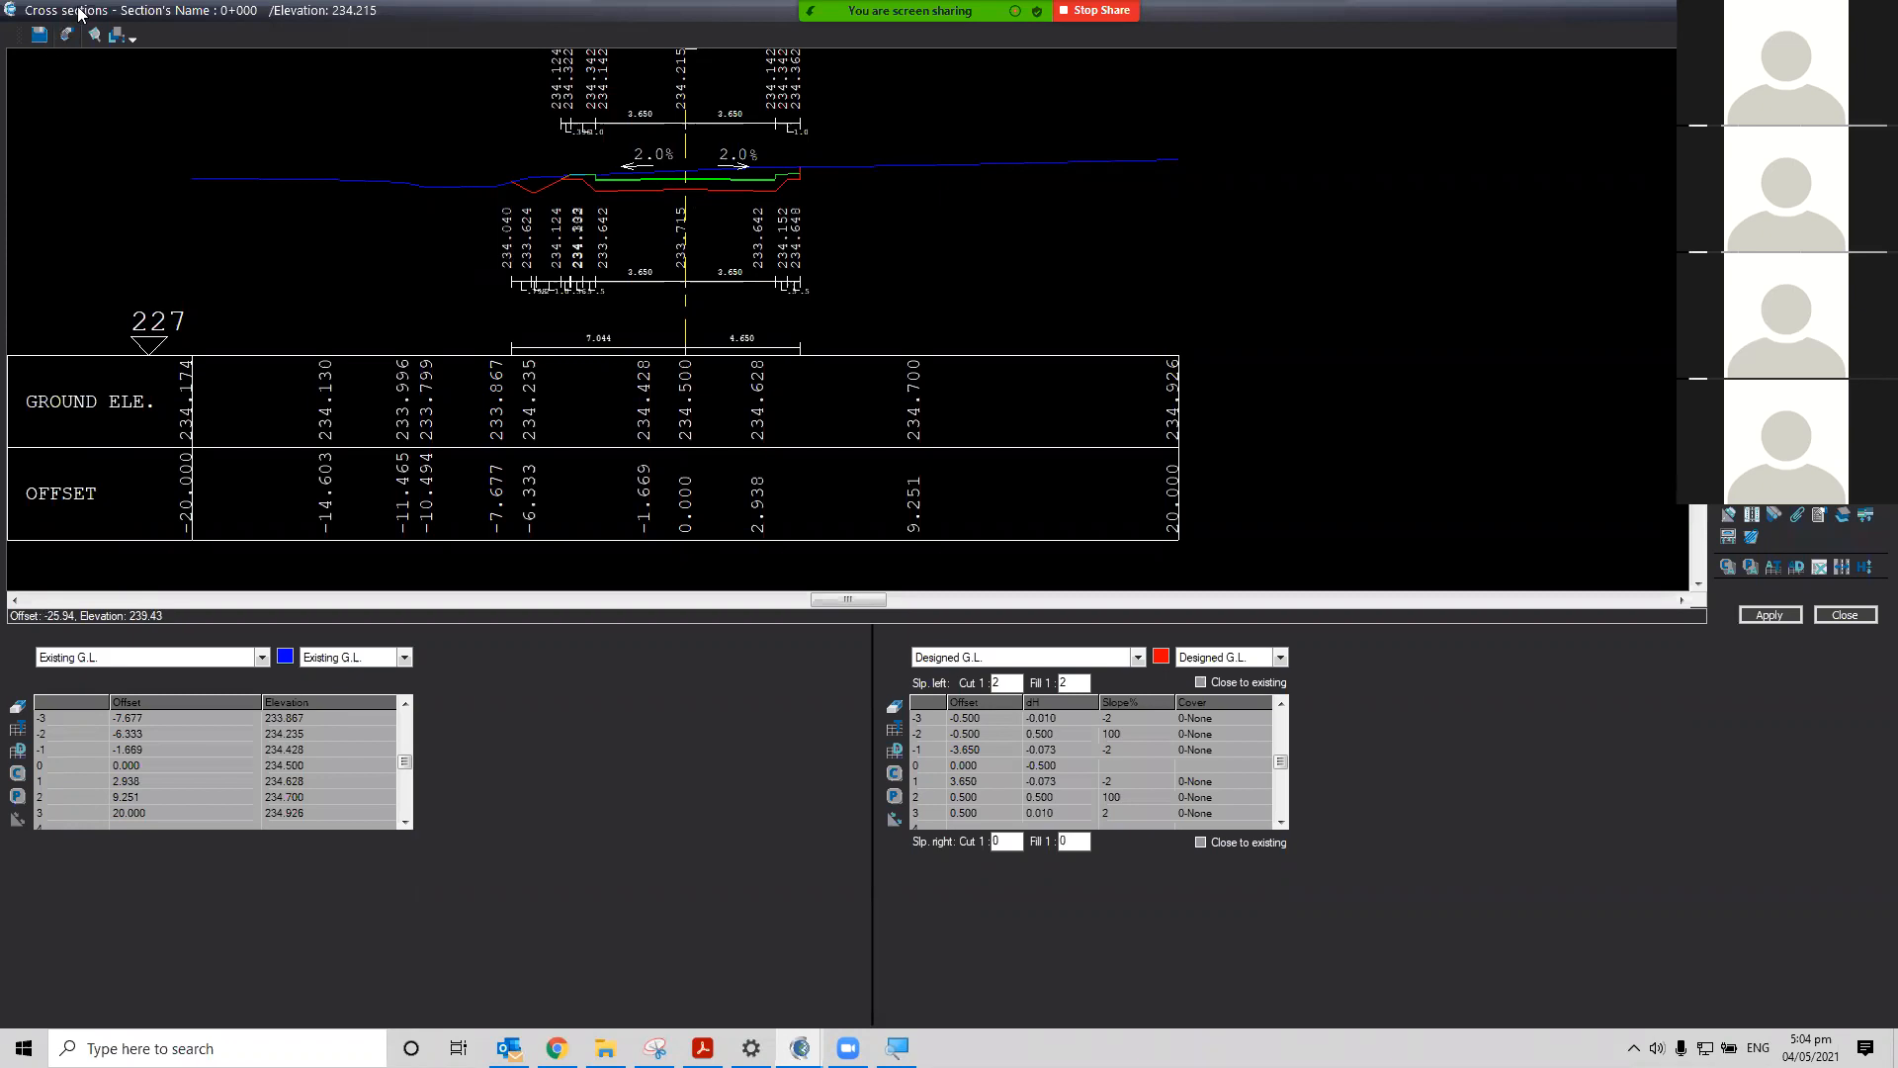
Open frames division for the cross sections and set the paper size to A0 (119x84cm)
{"action": "left_click", "coordinate": [67, 36]}
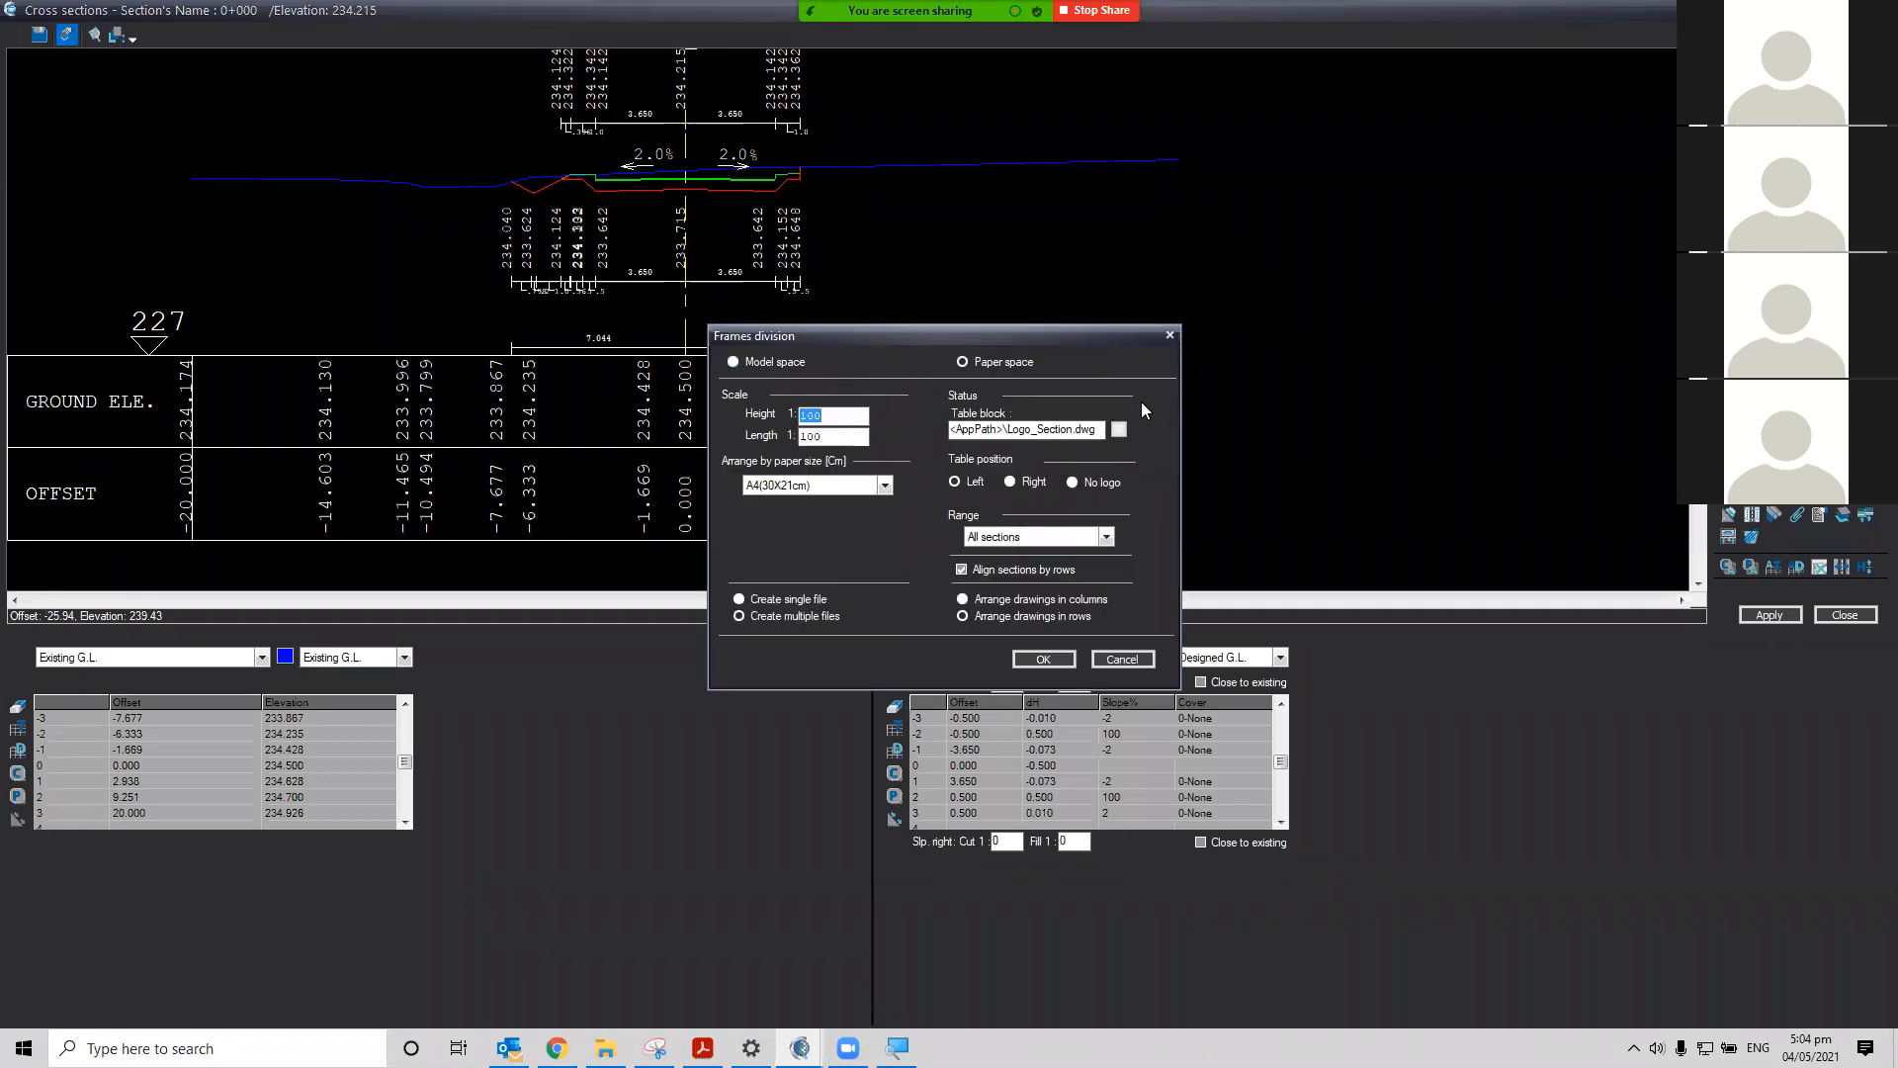
{"action": "left_click", "coordinate": [886, 486]}
{"action": "left_click", "coordinate": [885, 486]}
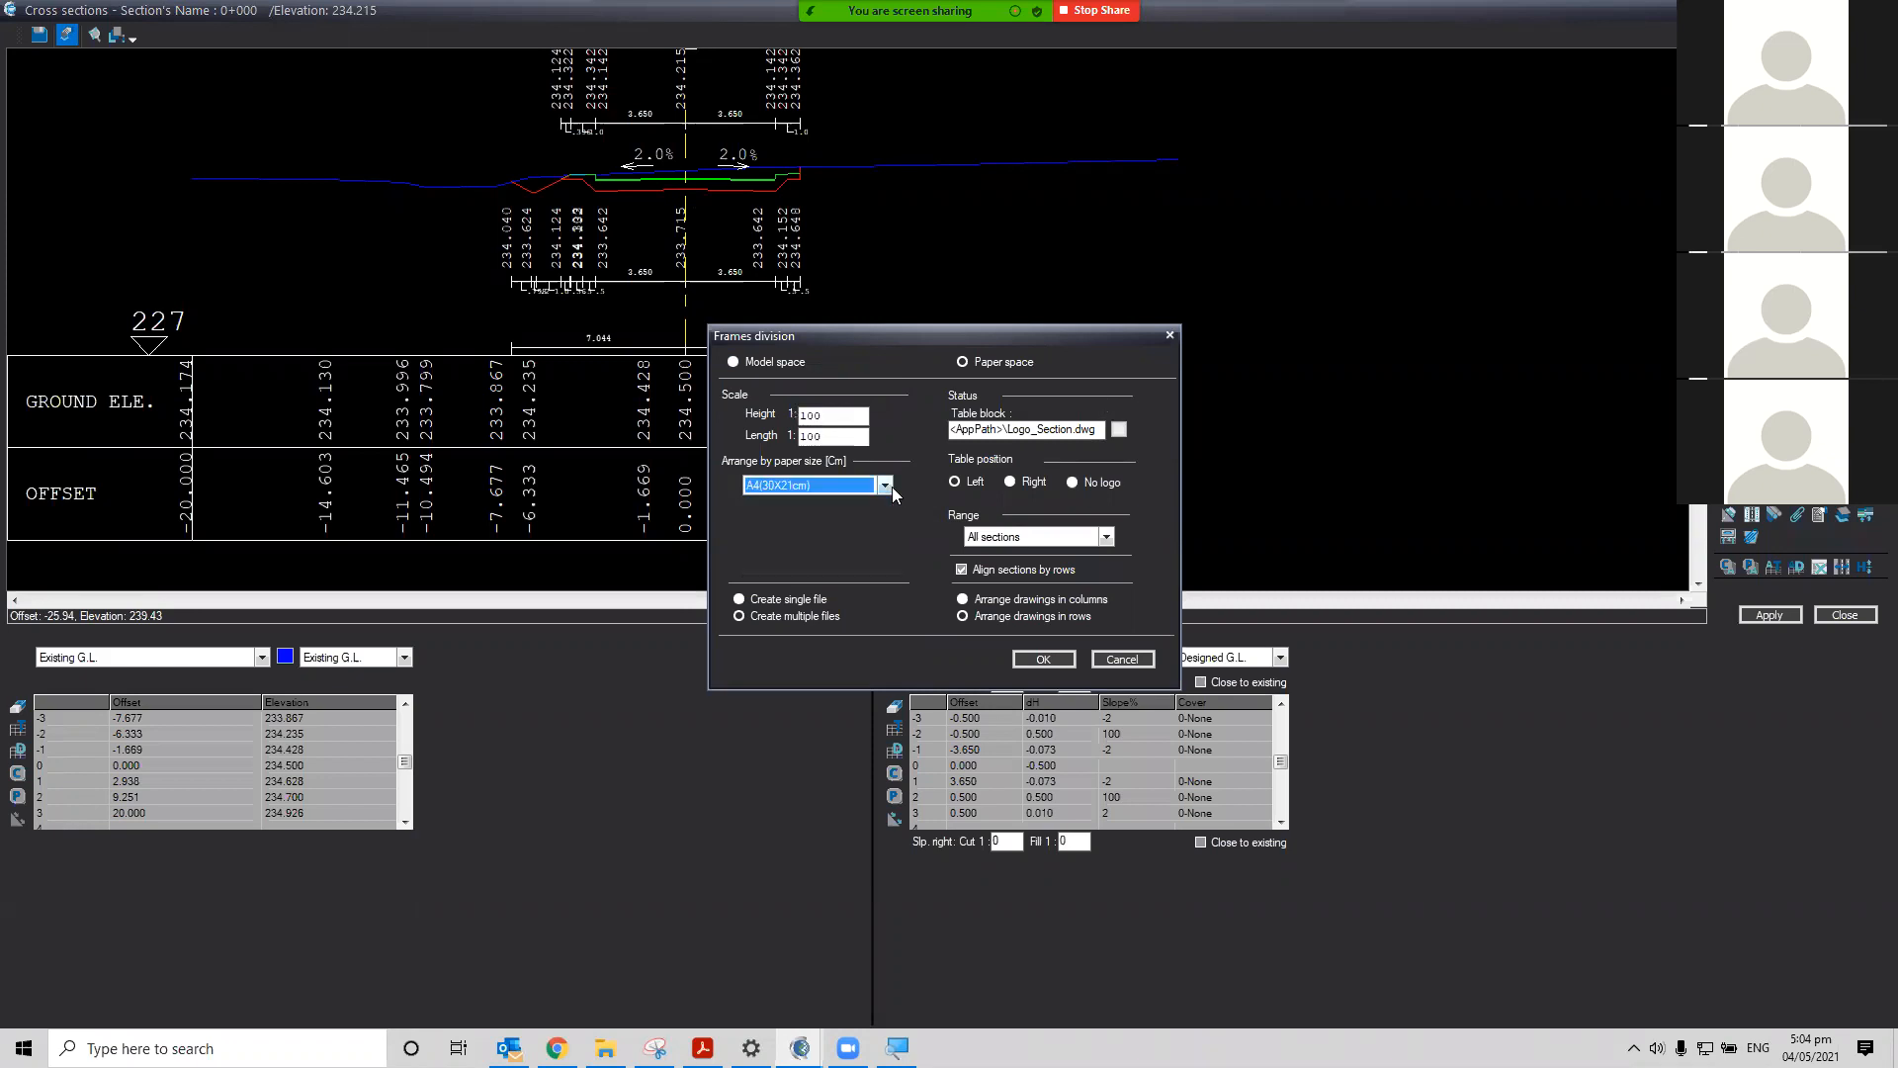
{"action": "left_click", "coordinate": [867, 416]}
{"action": "left_click_drag", "start_coordinate": [861, 416], "coordinate": [805, 409]}
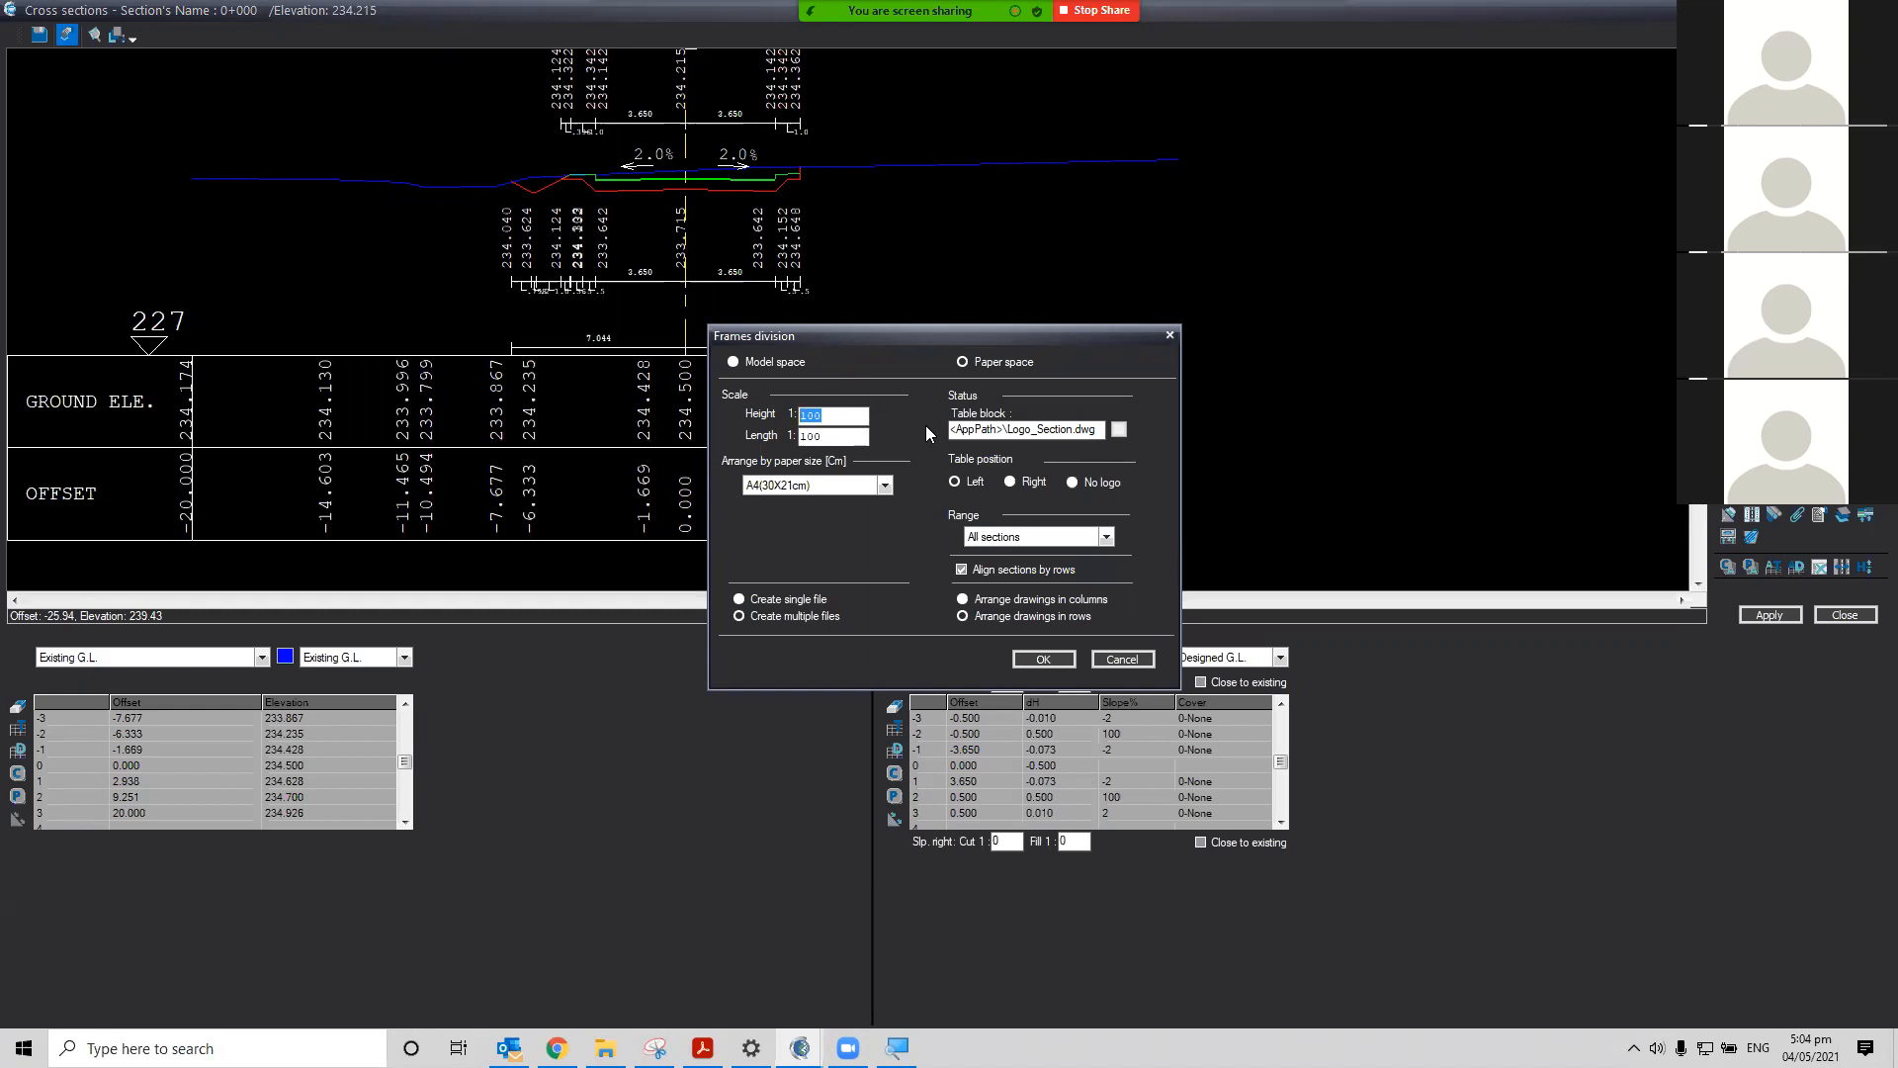
{"action": "left_click", "coordinate": [829, 432]}
{"action": "left_click", "coordinate": [885, 485]}
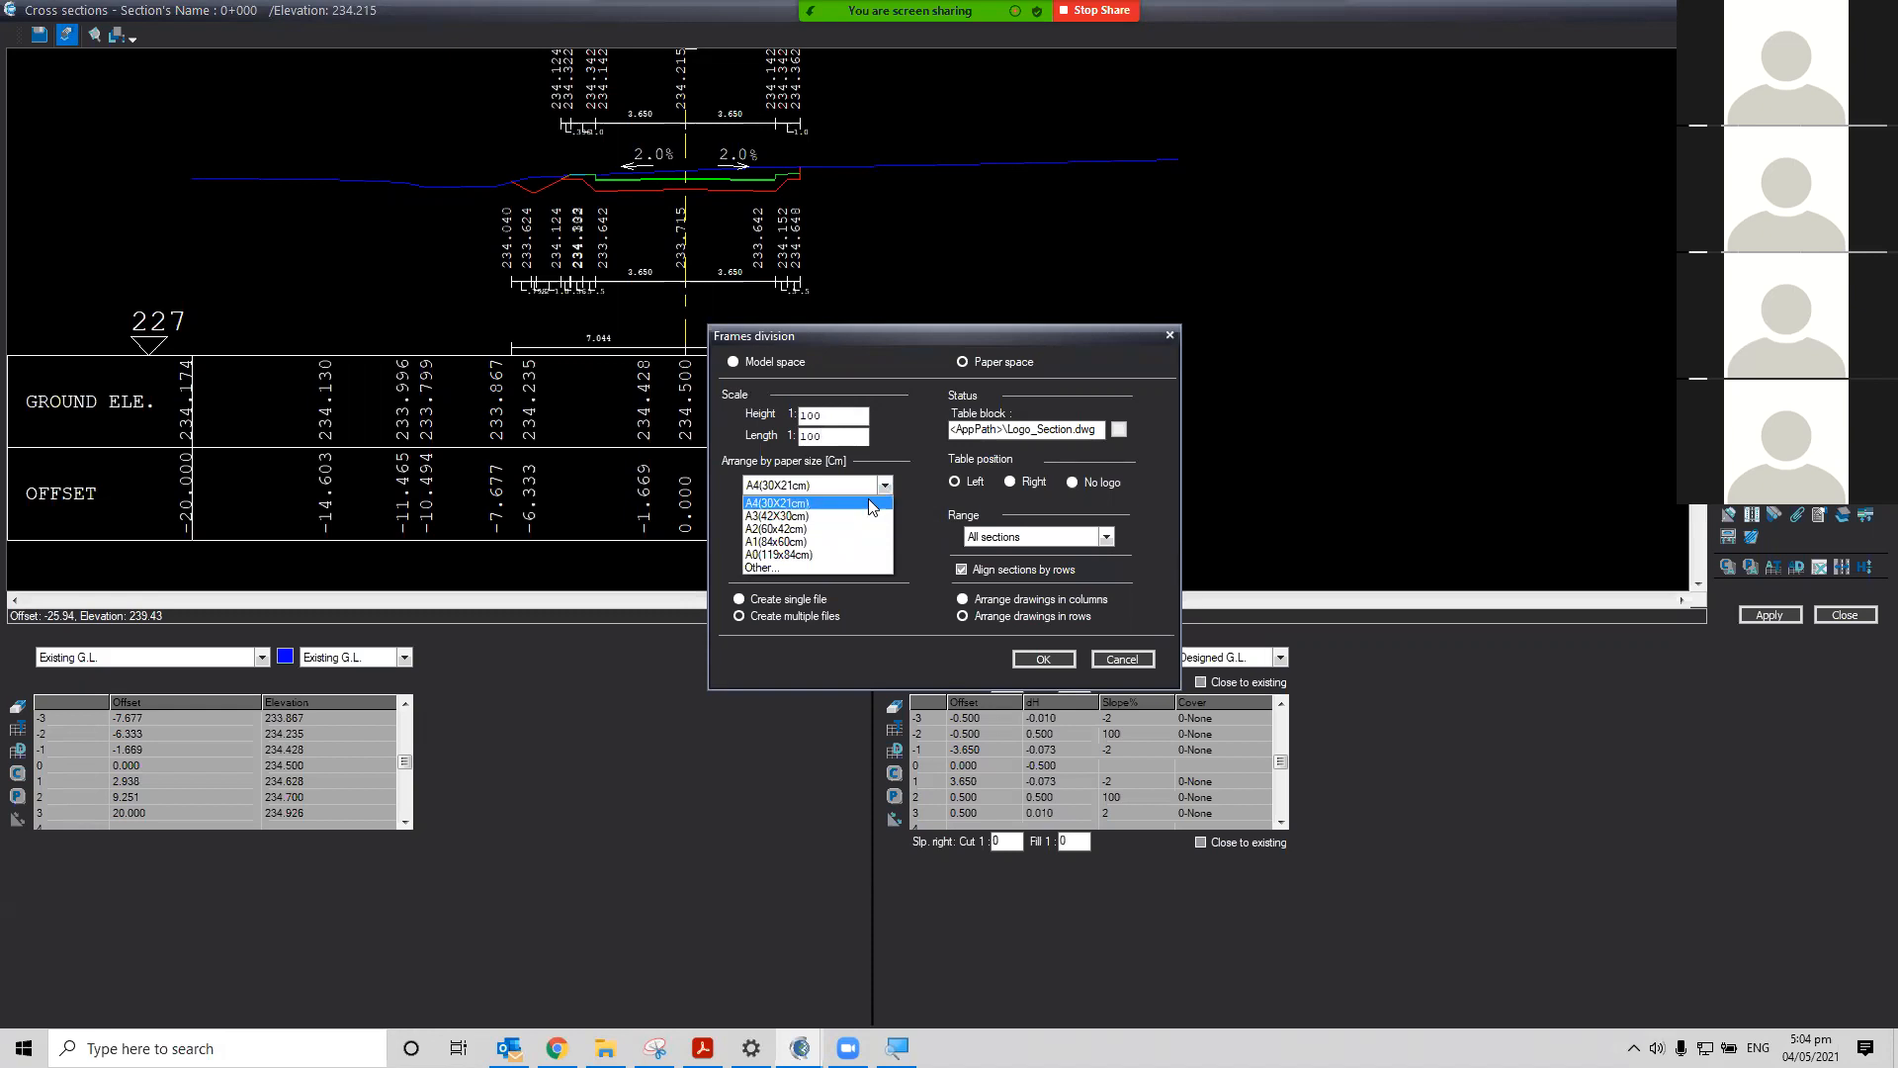
{"action": "left_click", "coordinate": [836, 553]}
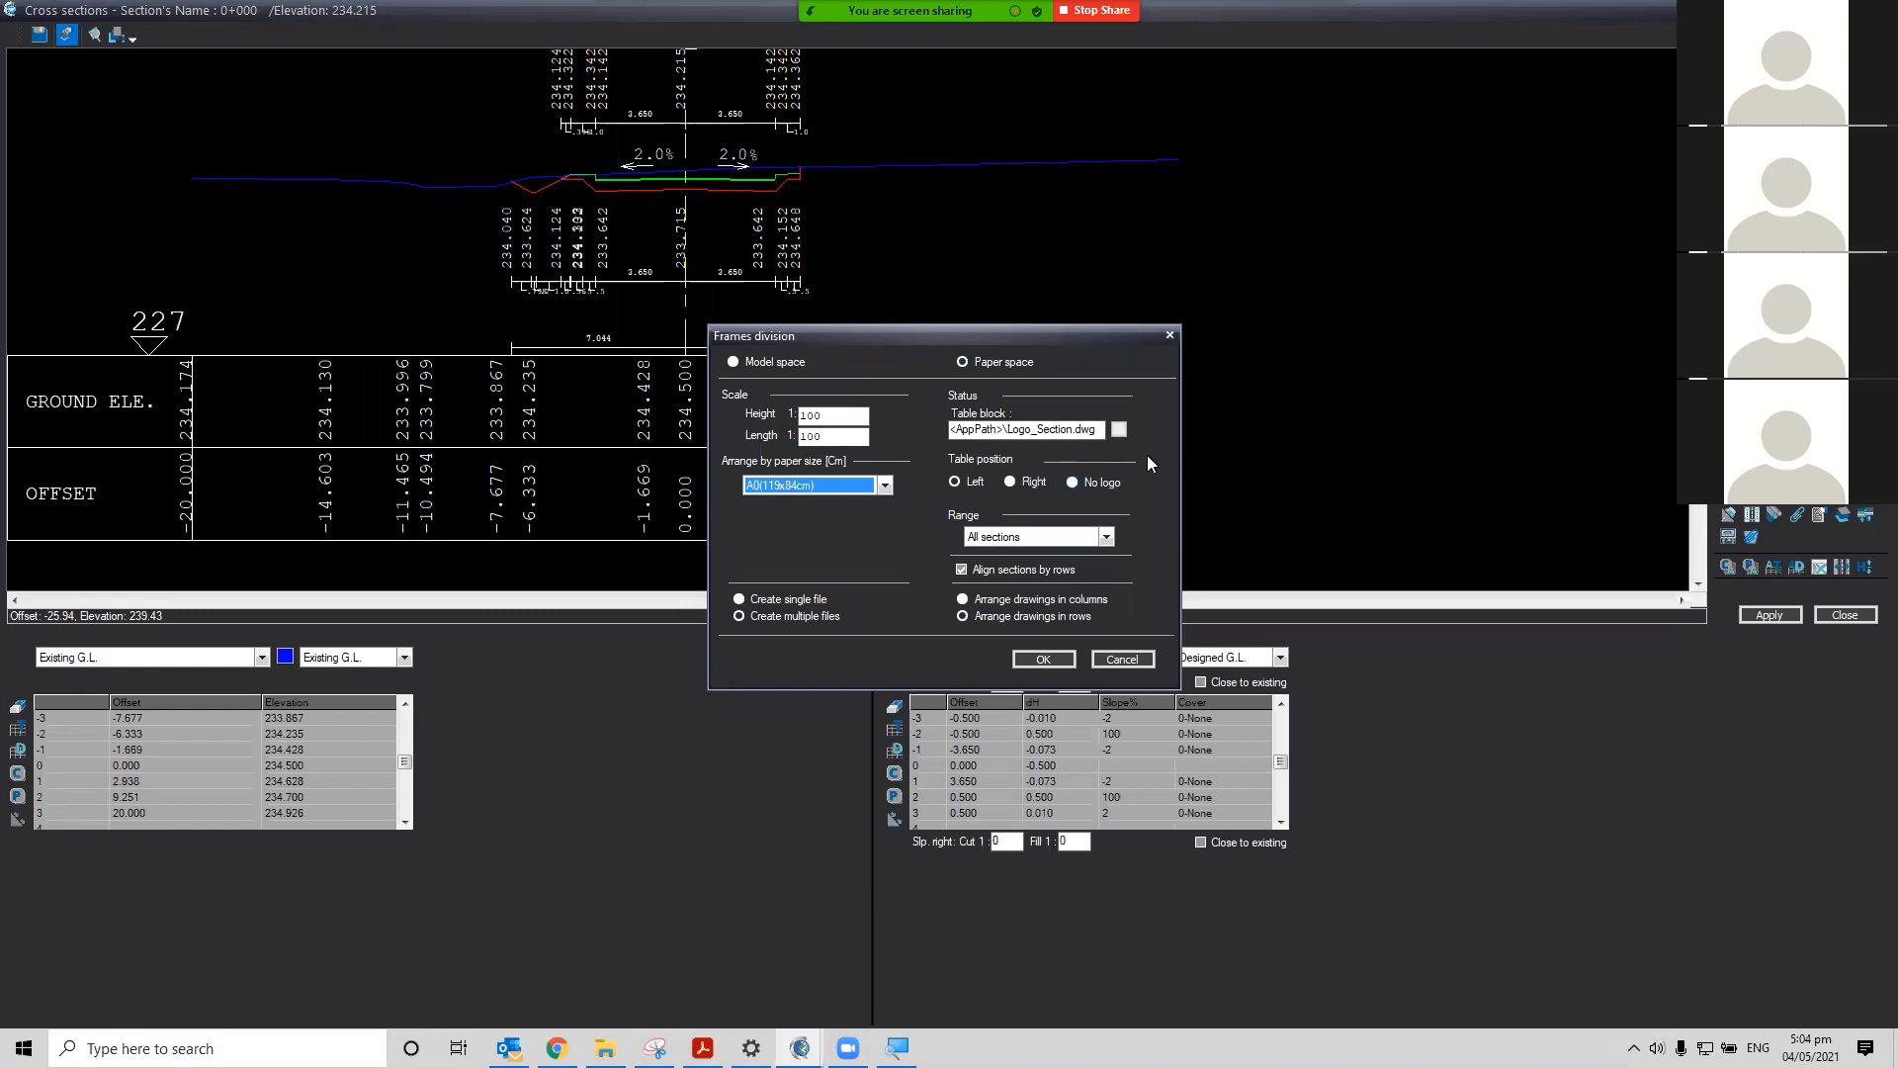
Generate the cross-section sheets for all sections, accepting the drawing purge
{"action": "left_click", "coordinate": [1060, 432]}
{"action": "left_click", "coordinate": [1106, 537]}
{"action": "left_click", "coordinate": [1107, 537]}
{"action": "left_click", "coordinate": [1044, 658]}
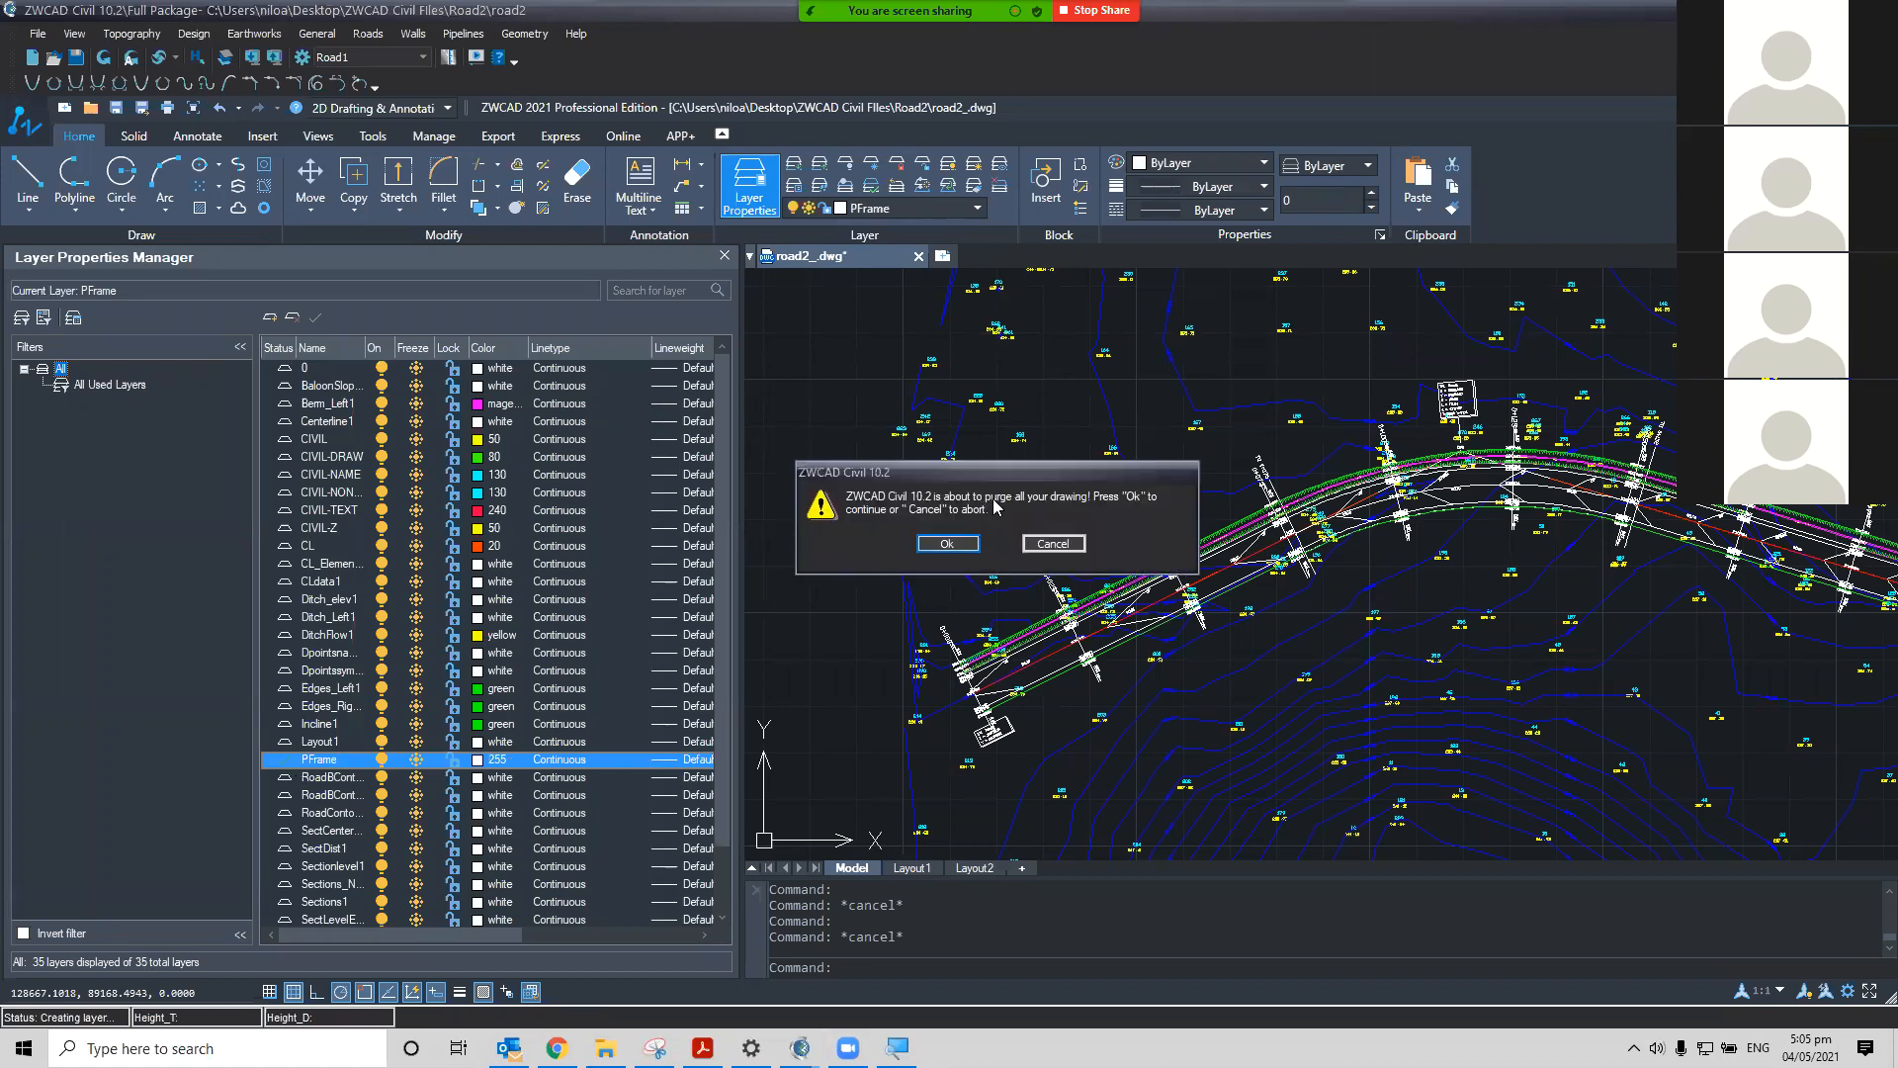
{"action": "left_click", "coordinate": [971, 545]}
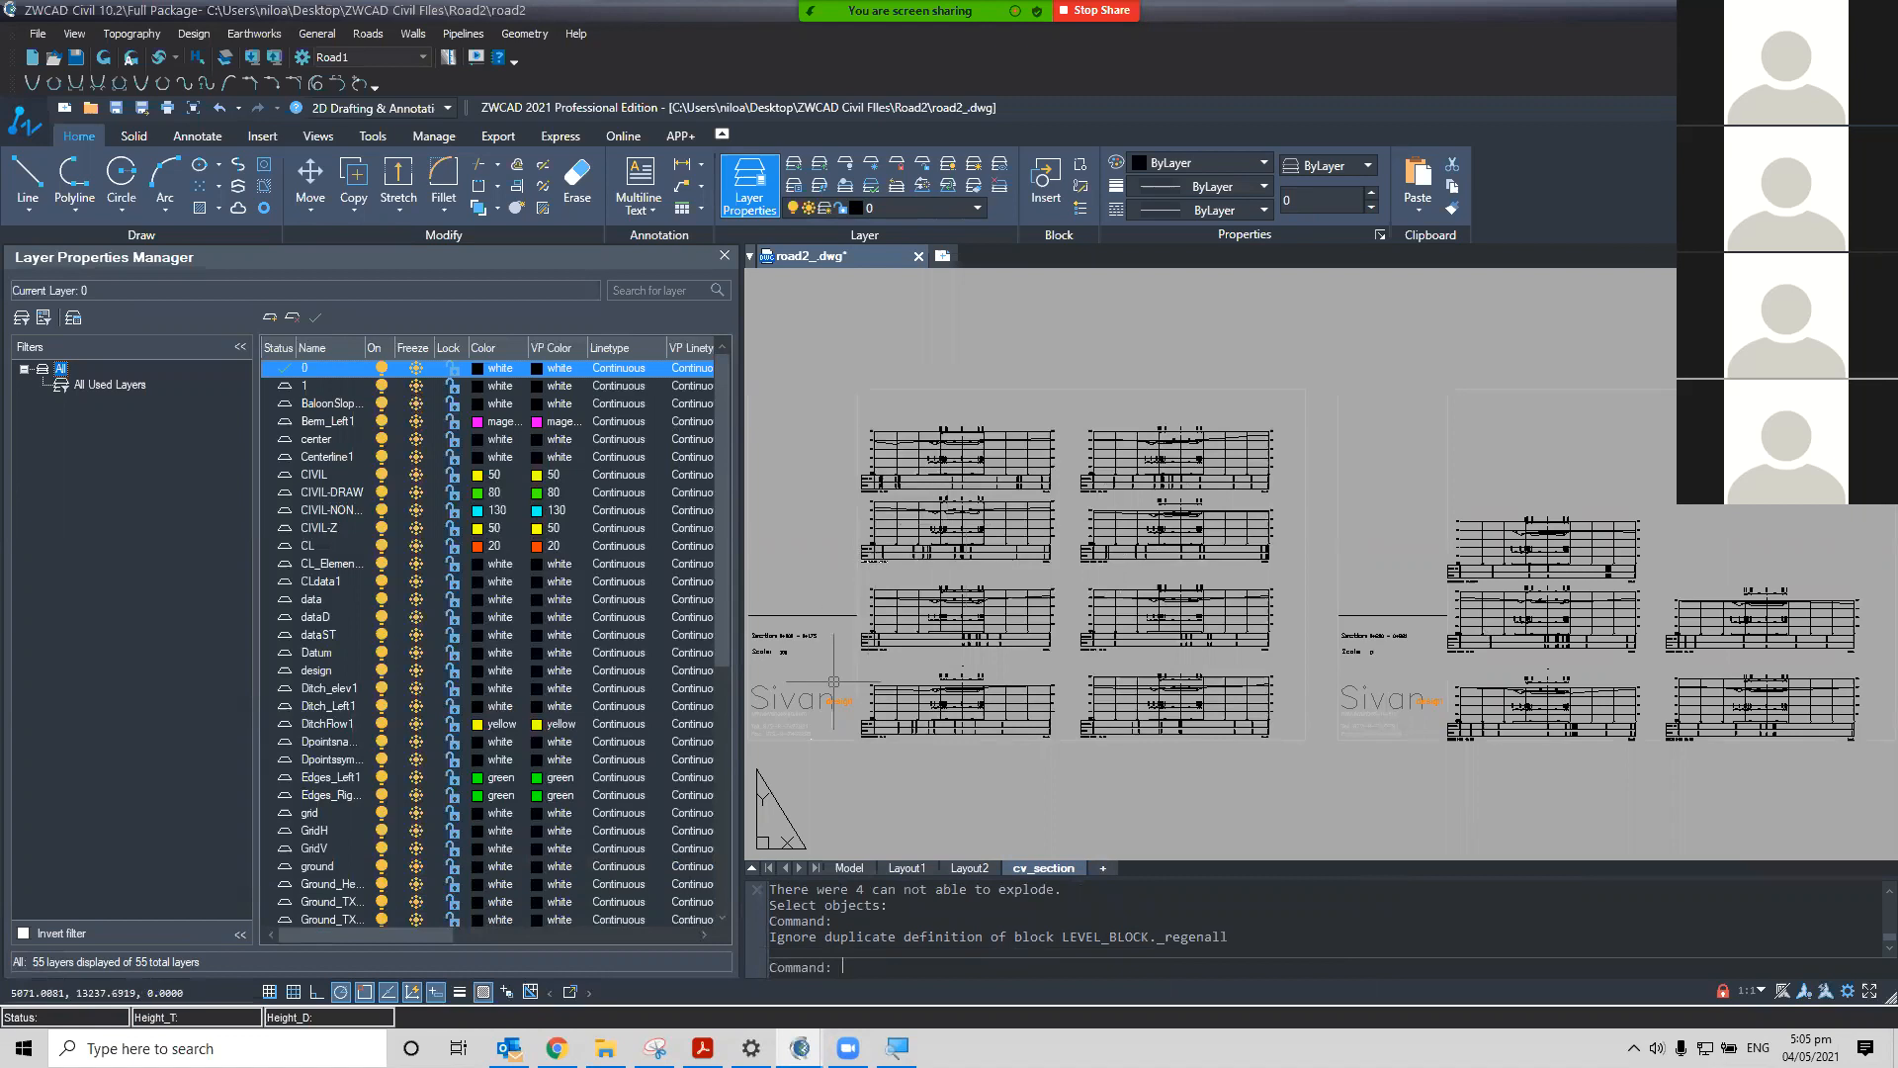
Zoom in and out across the generated cross-section sheets to inspect their layout
{"action": "scroll", "coordinate": [966, 558], "scroll_direction": "up", "scroll_amount": 3}
{"action": "scroll", "coordinate": [970, 590], "scroll_direction": "up", "scroll_amount": 6}
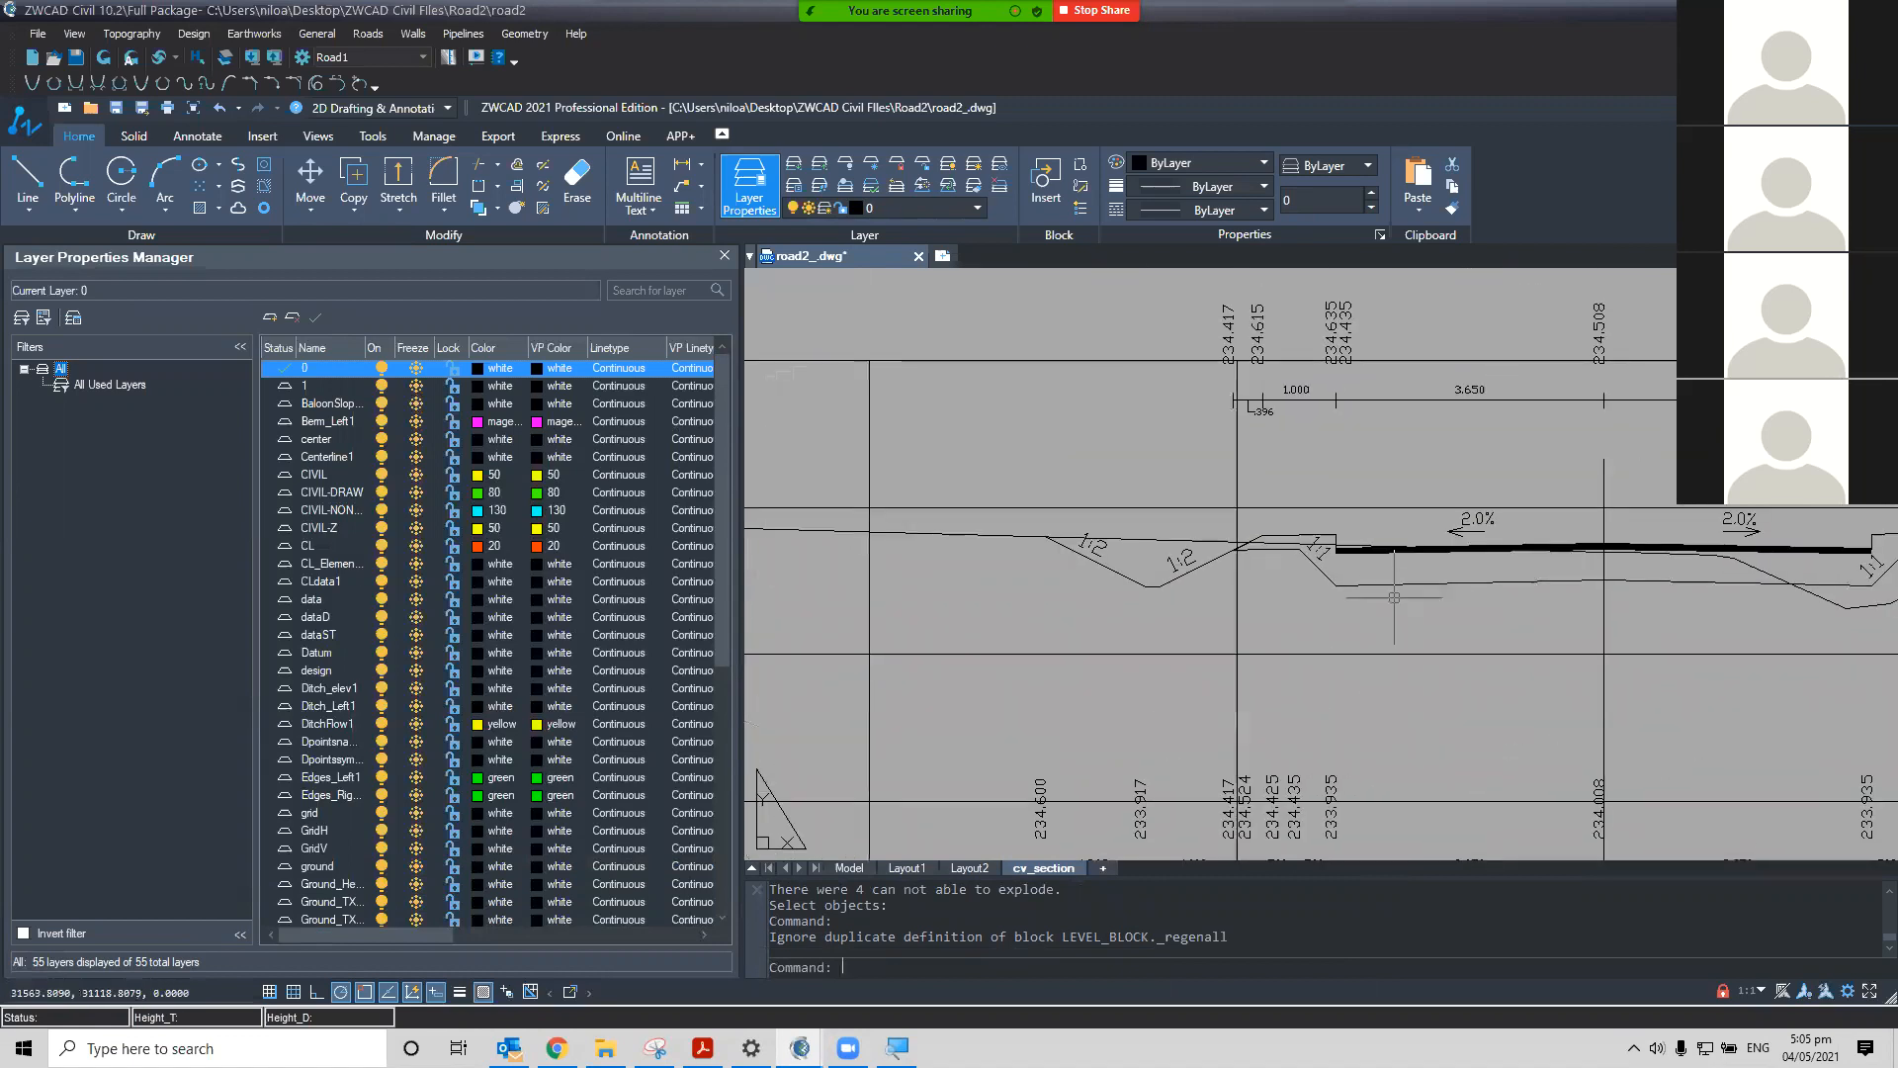
{"action": "scroll", "coordinate": [1384, 622], "scroll_direction": "down", "scroll_amount": 6}
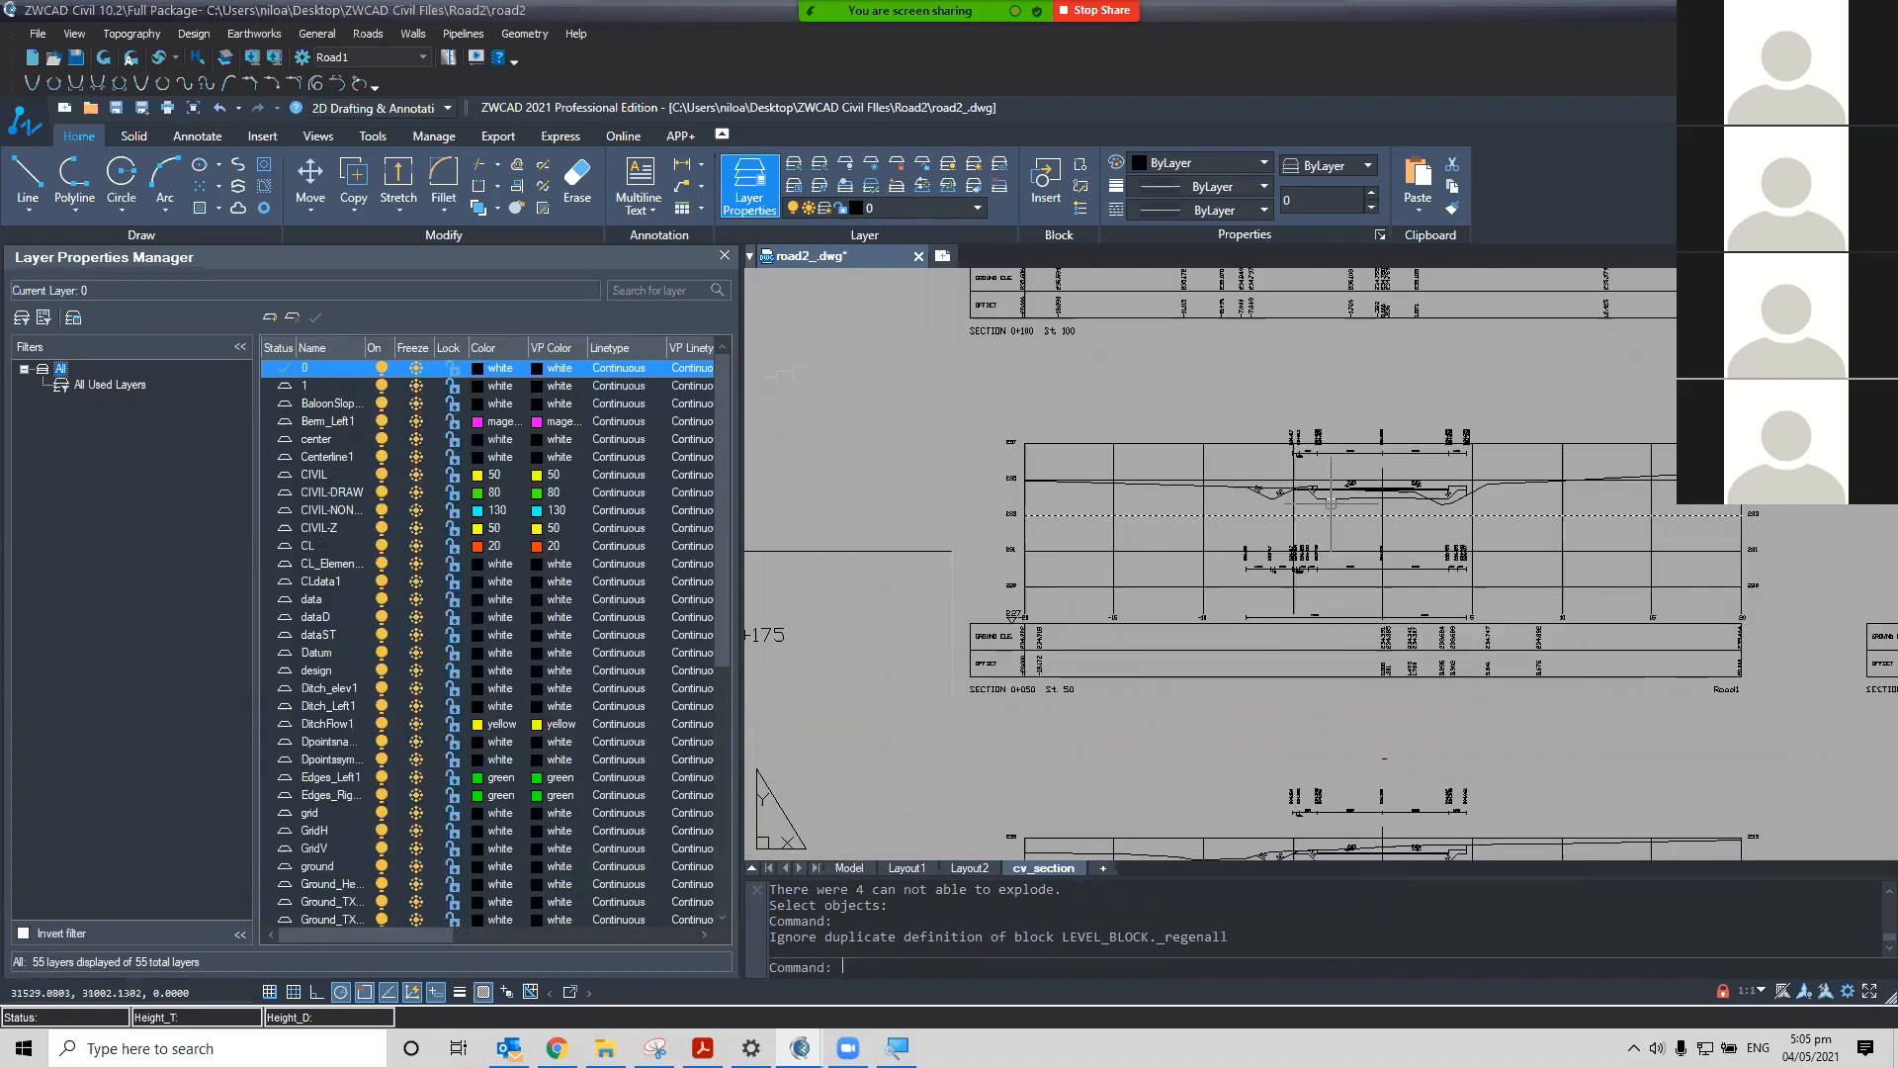
{"action": "scroll", "coordinate": [1296, 633], "scroll_direction": "down", "scroll_amount": 4}
{"action": "scroll", "coordinate": [1295, 650], "scroll_direction": "down", "scroll_amount": 3}
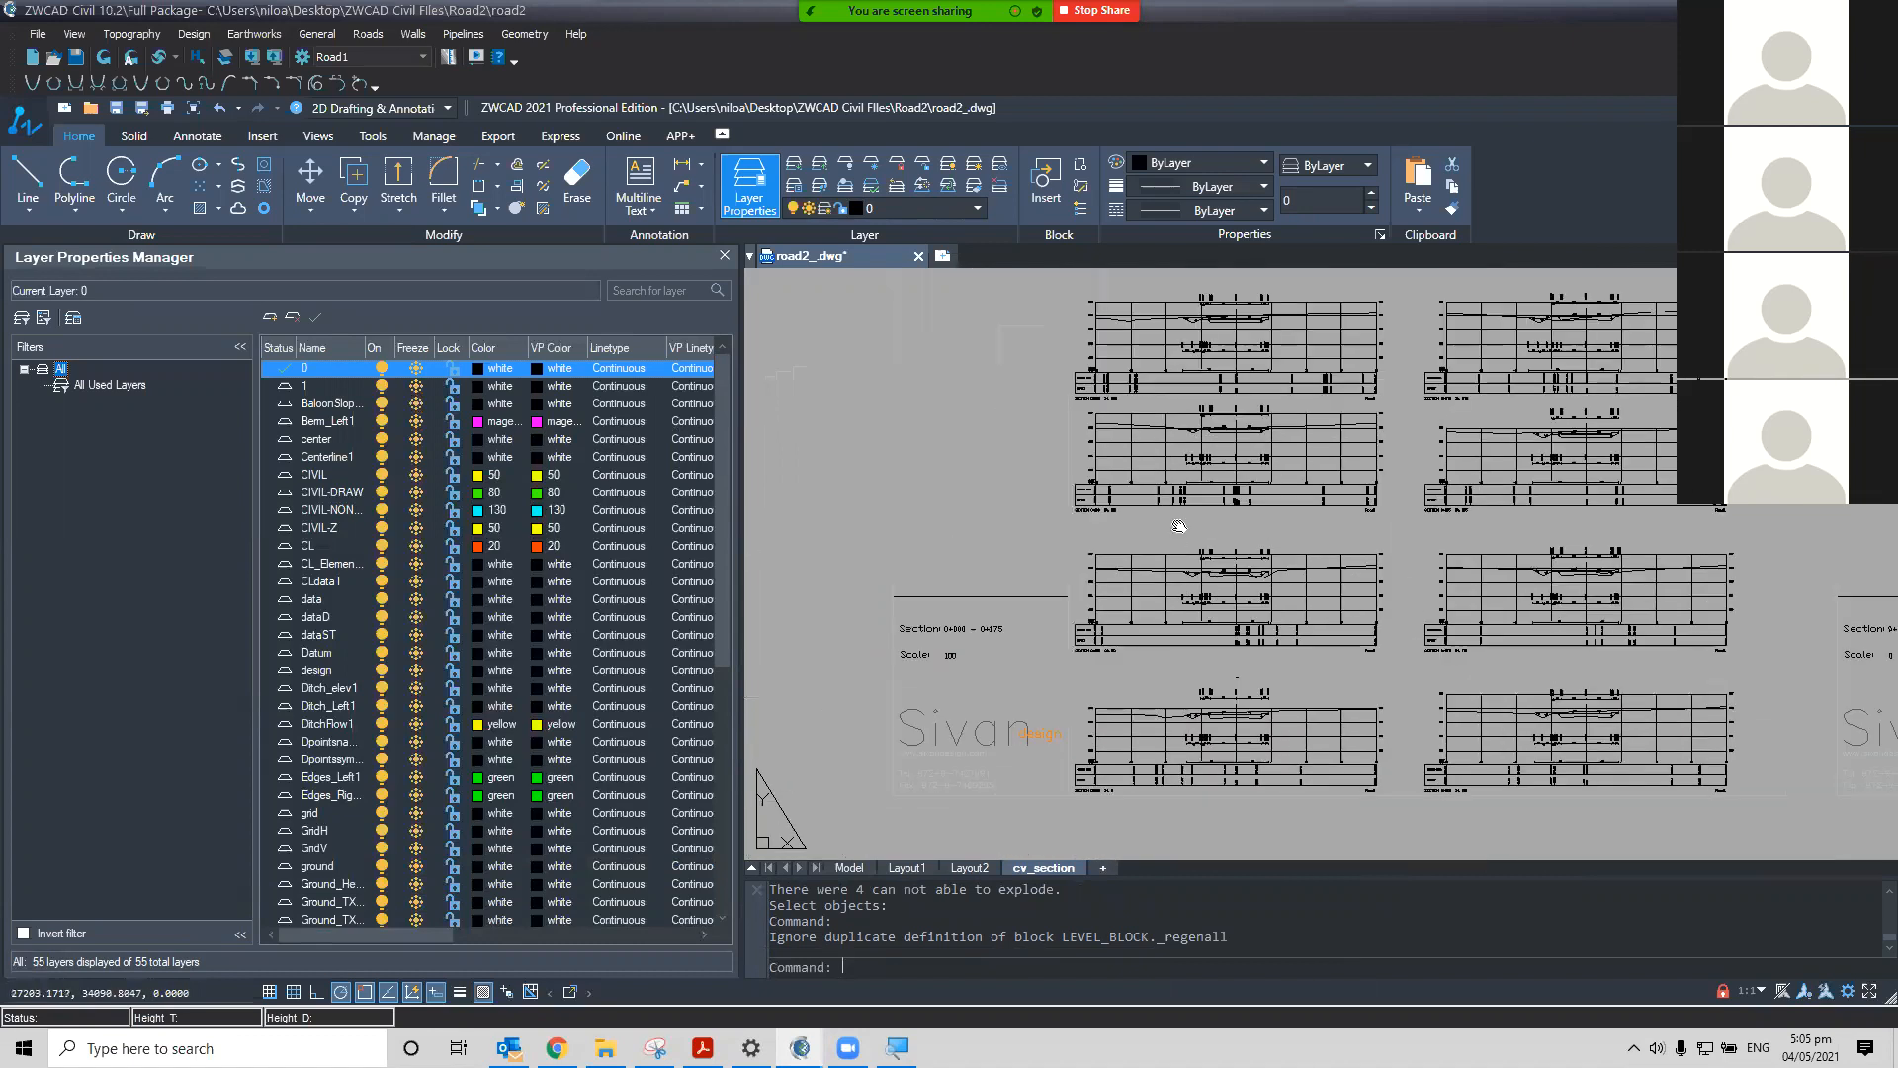
{"action": "scroll", "coordinate": [637, 623], "scroll_direction": "down", "scroll_amount": 1}
{"action": "scroll", "coordinate": [637, 623], "scroll_direction": "down", "scroll_amount": 7}
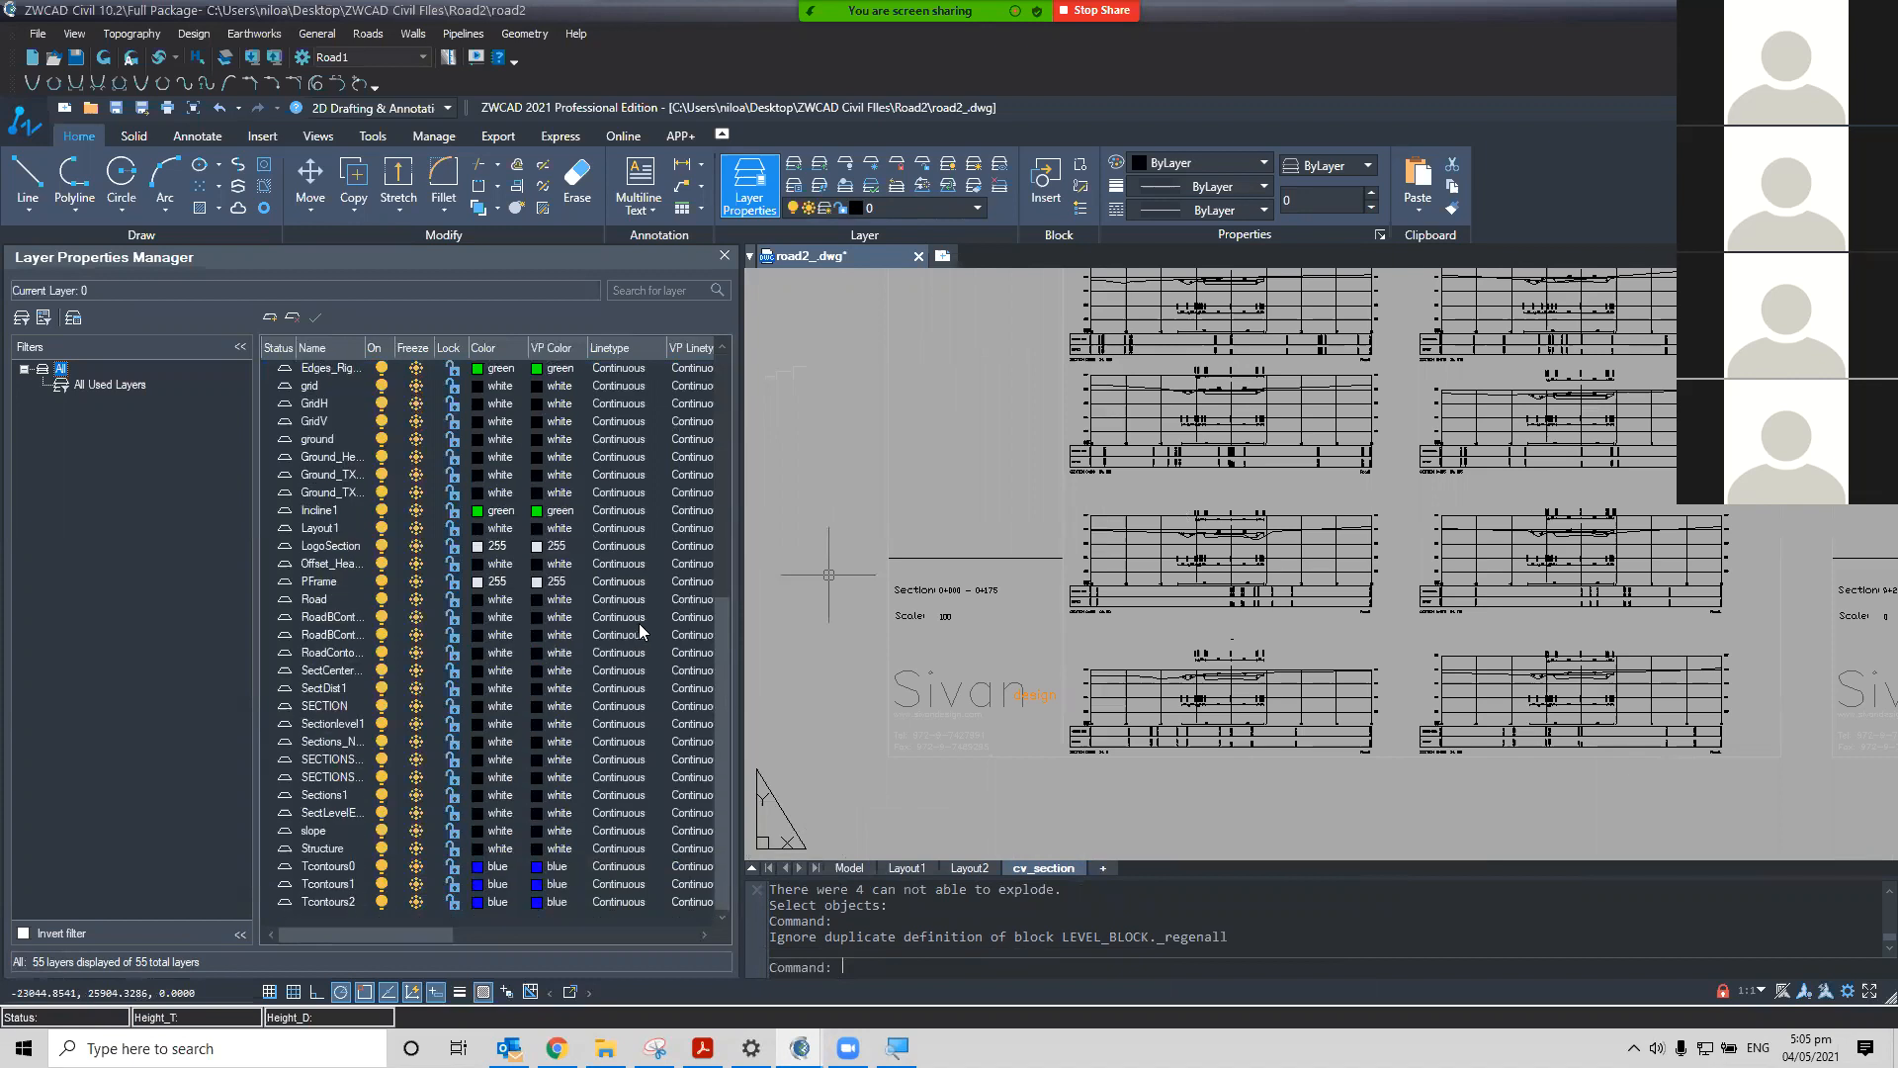
{"action": "scroll", "coordinate": [1056, 714], "scroll_direction": "up", "scroll_amount": 6}
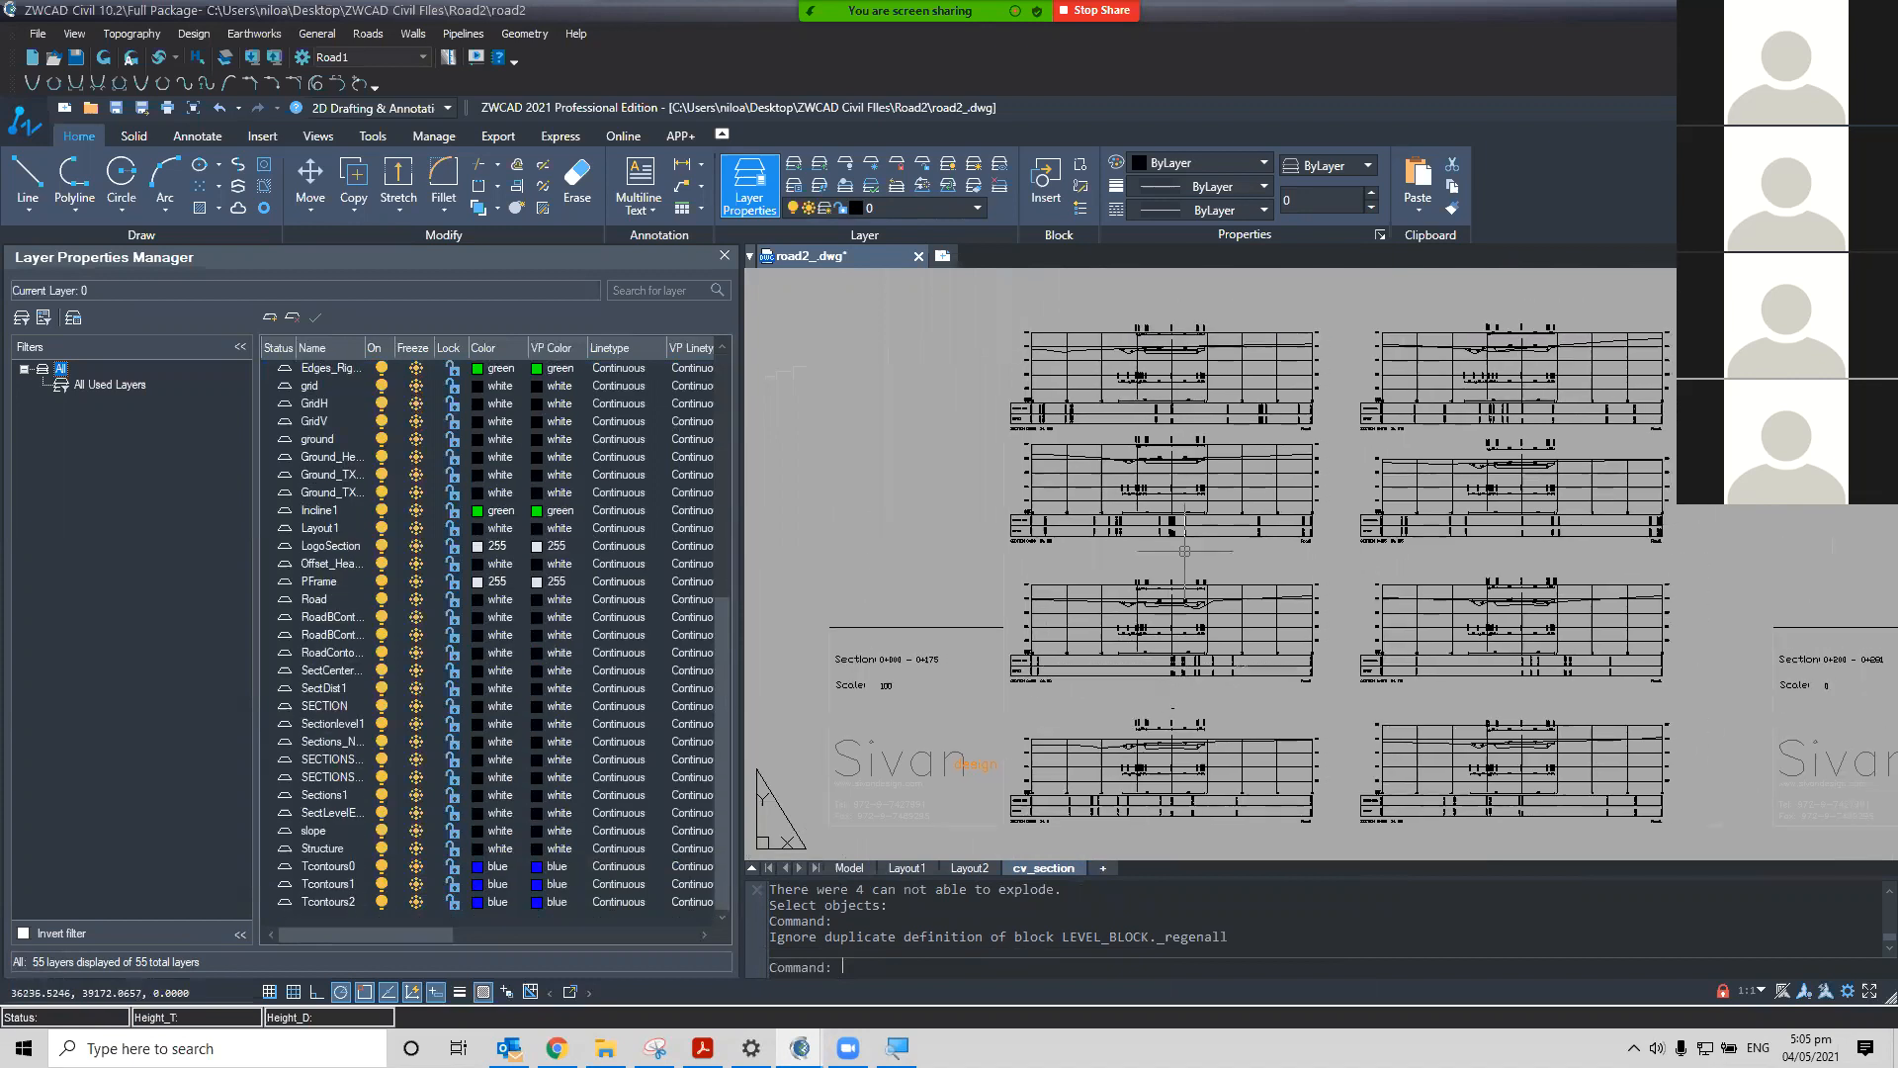
Identify a section grid line and set the grid layer colour to blue
{"action": "middle_click_drag", "start_coordinate": [1056, 713], "coordinate": [1138, 630]}
{"action": "left_click", "coordinate": [1086, 633]}
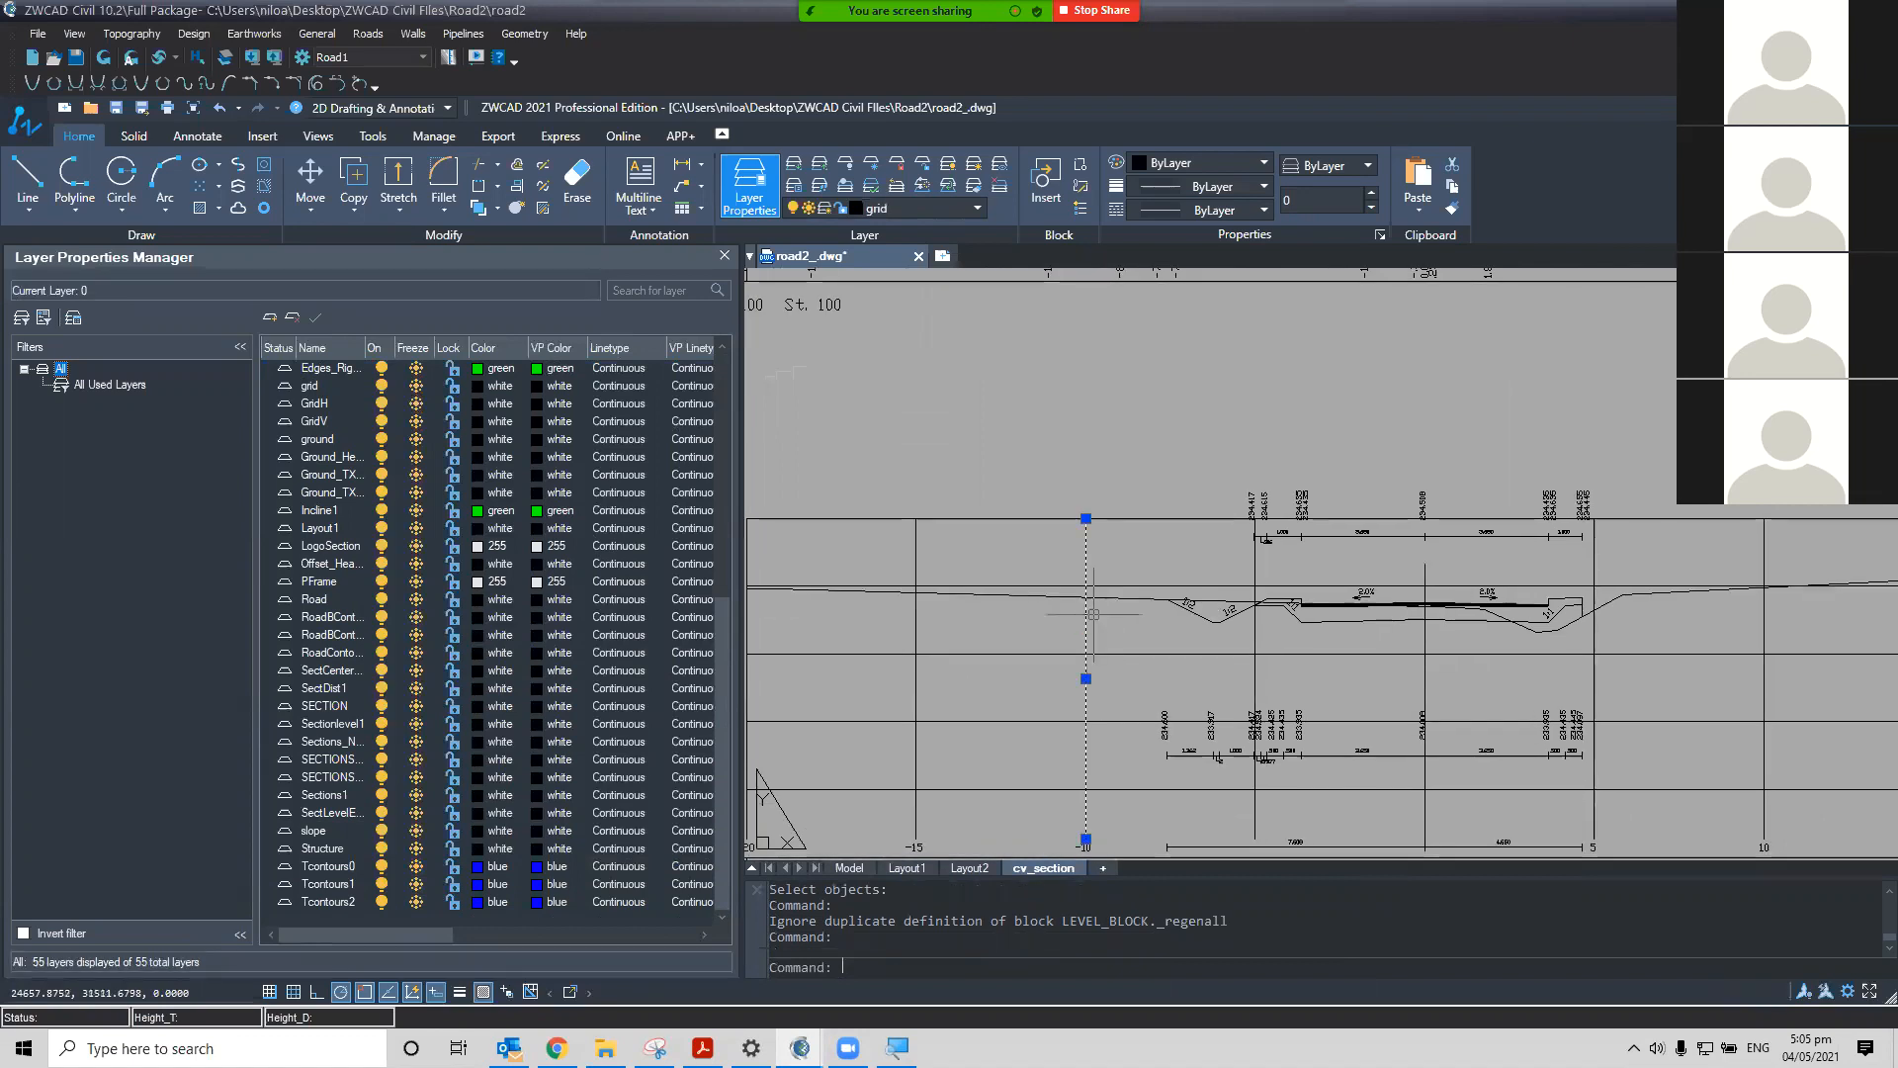
{"action": "scroll", "coordinate": [407, 613], "scroll_direction": "up", "scroll_amount": 2}
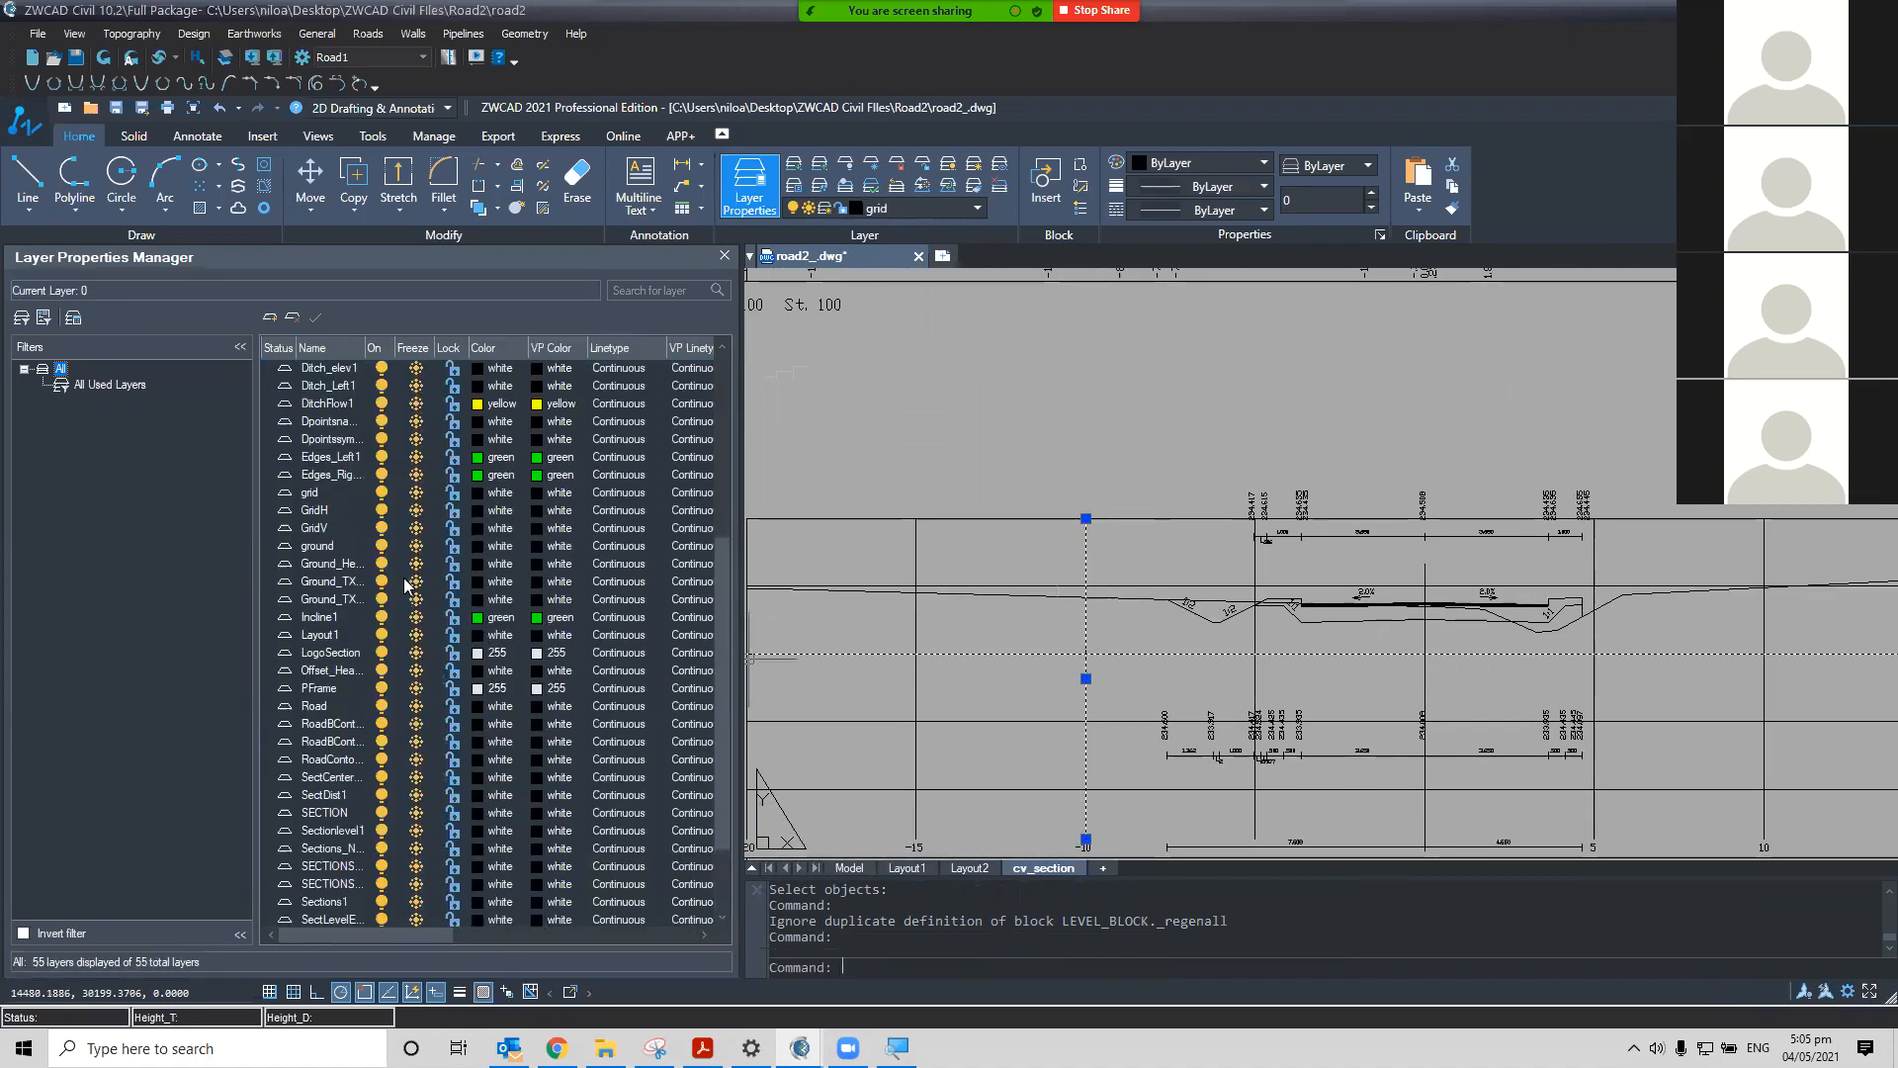
{"action": "left_click", "coordinate": [478, 490]}
{"action": "left_click", "coordinate": [478, 494]}
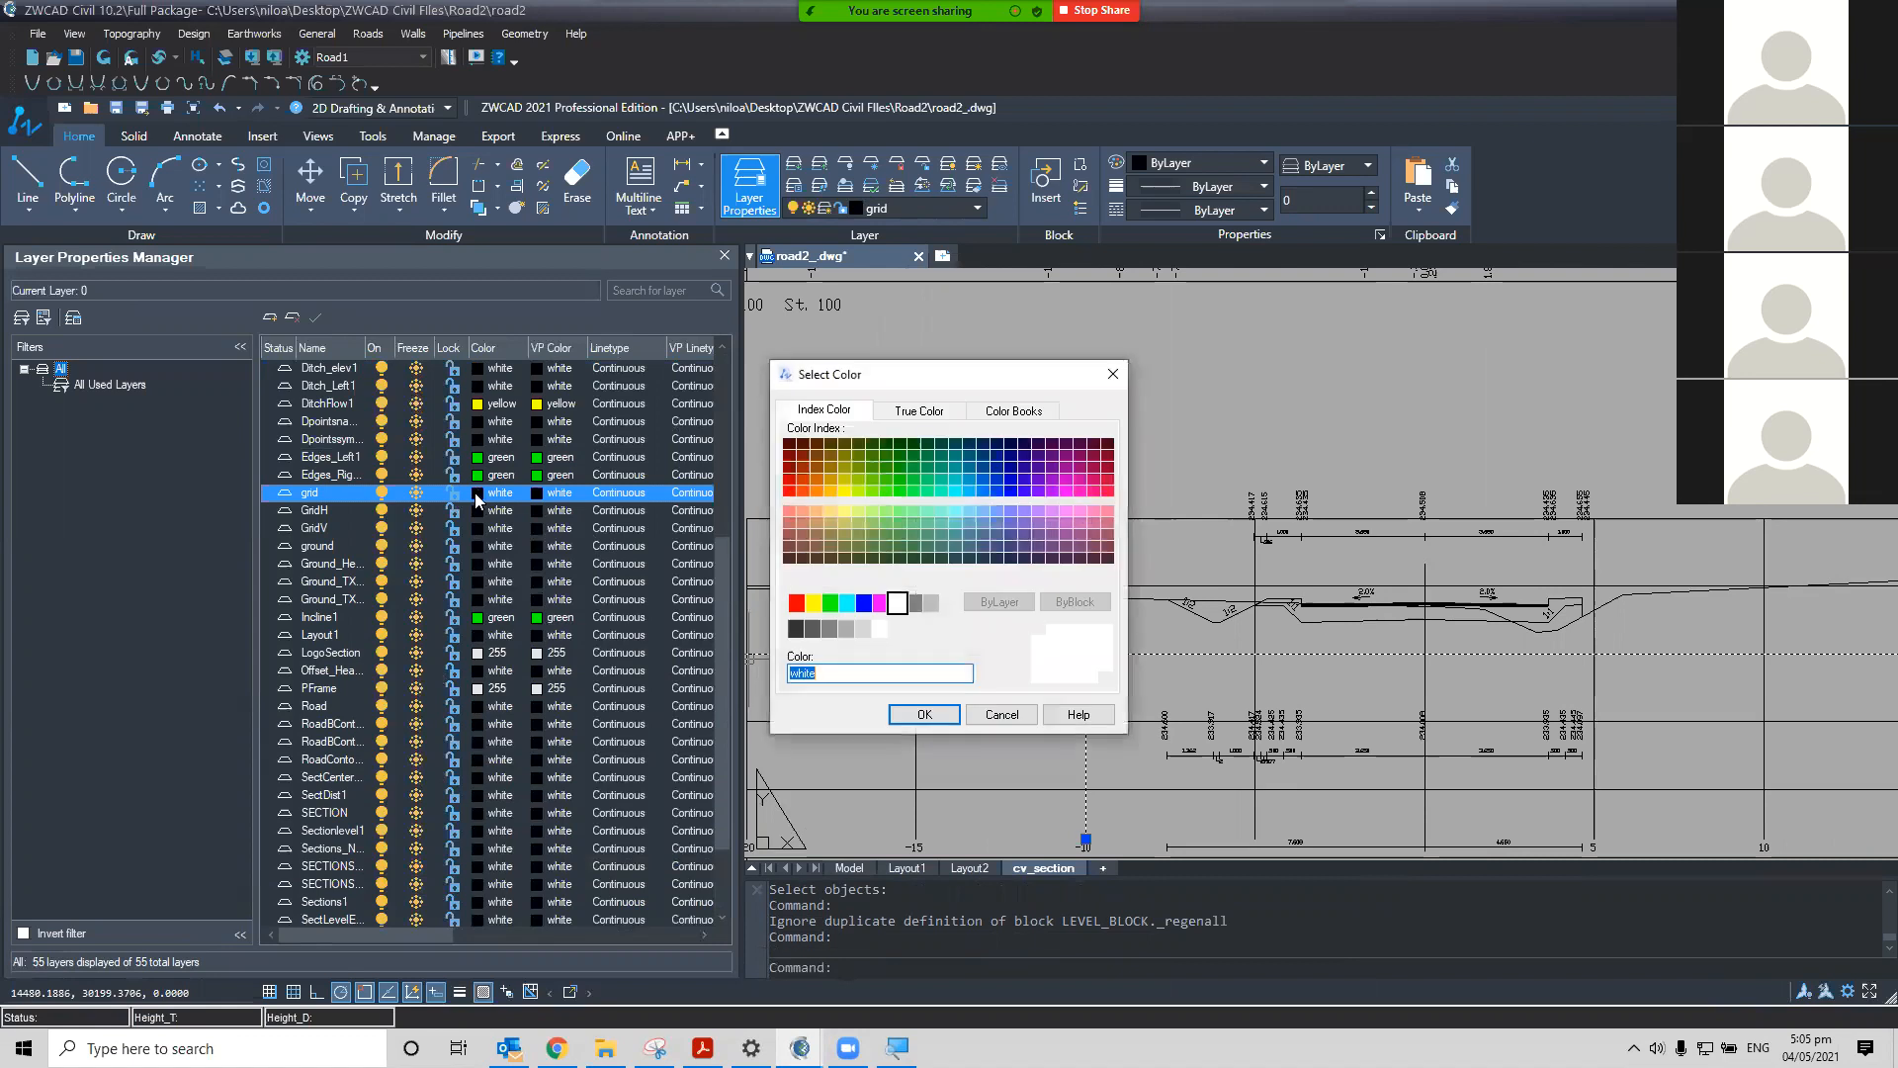
{"action": "left_click", "coordinate": [864, 603]}
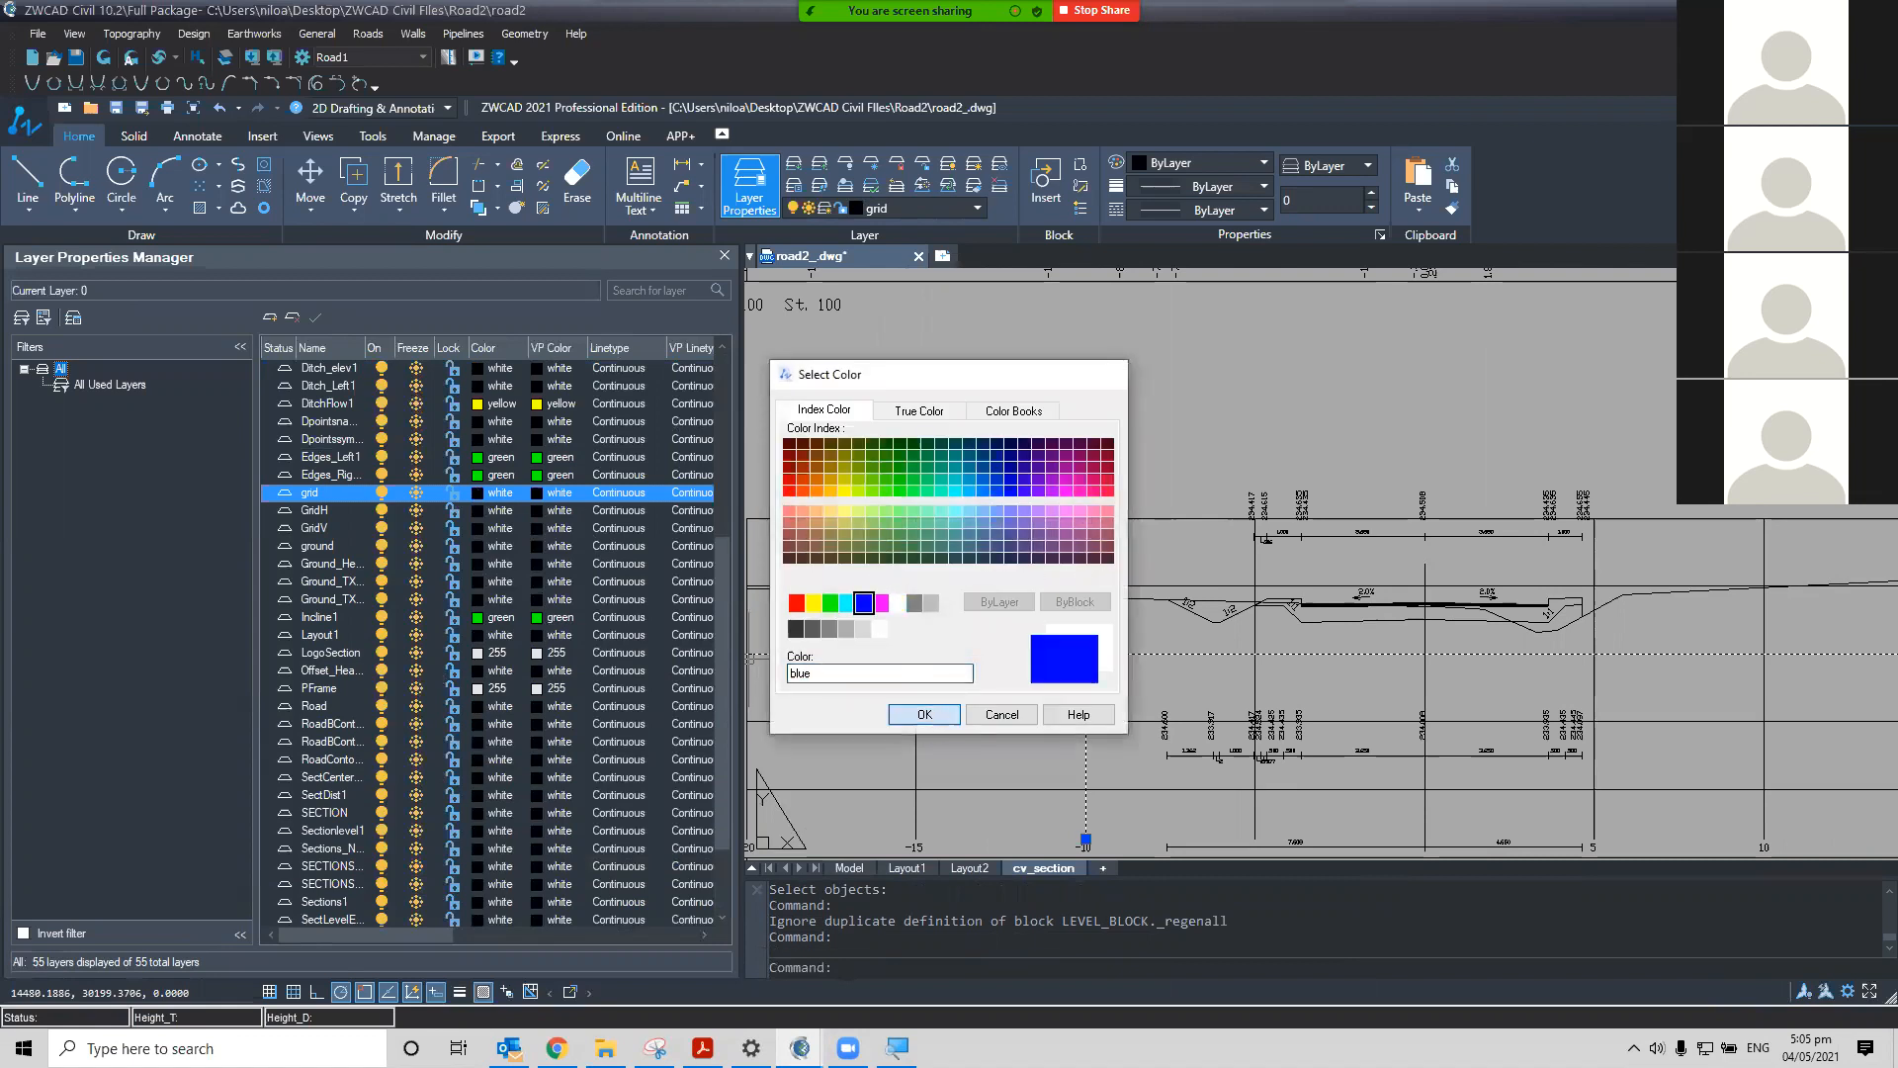
{"action": "left_click", "coordinate": [924, 714]}
Identify the ground line in a section and set the ground layer colour to index 24
{"action": "scroll", "coordinate": [1018, 664], "scroll_direction": "down", "scroll_amount": 3}
{"action": "middle_click_drag", "start_coordinate": [1018, 665], "coordinate": [1053, 788]}
{"action": "middle_click_drag", "start_coordinate": [1023, 335], "coordinate": [1052, 605]}
{"action": "scroll", "coordinate": [974, 463], "scroll_direction": "up", "scroll_amount": 2}
{"action": "left_click", "coordinate": [1028, 652]}
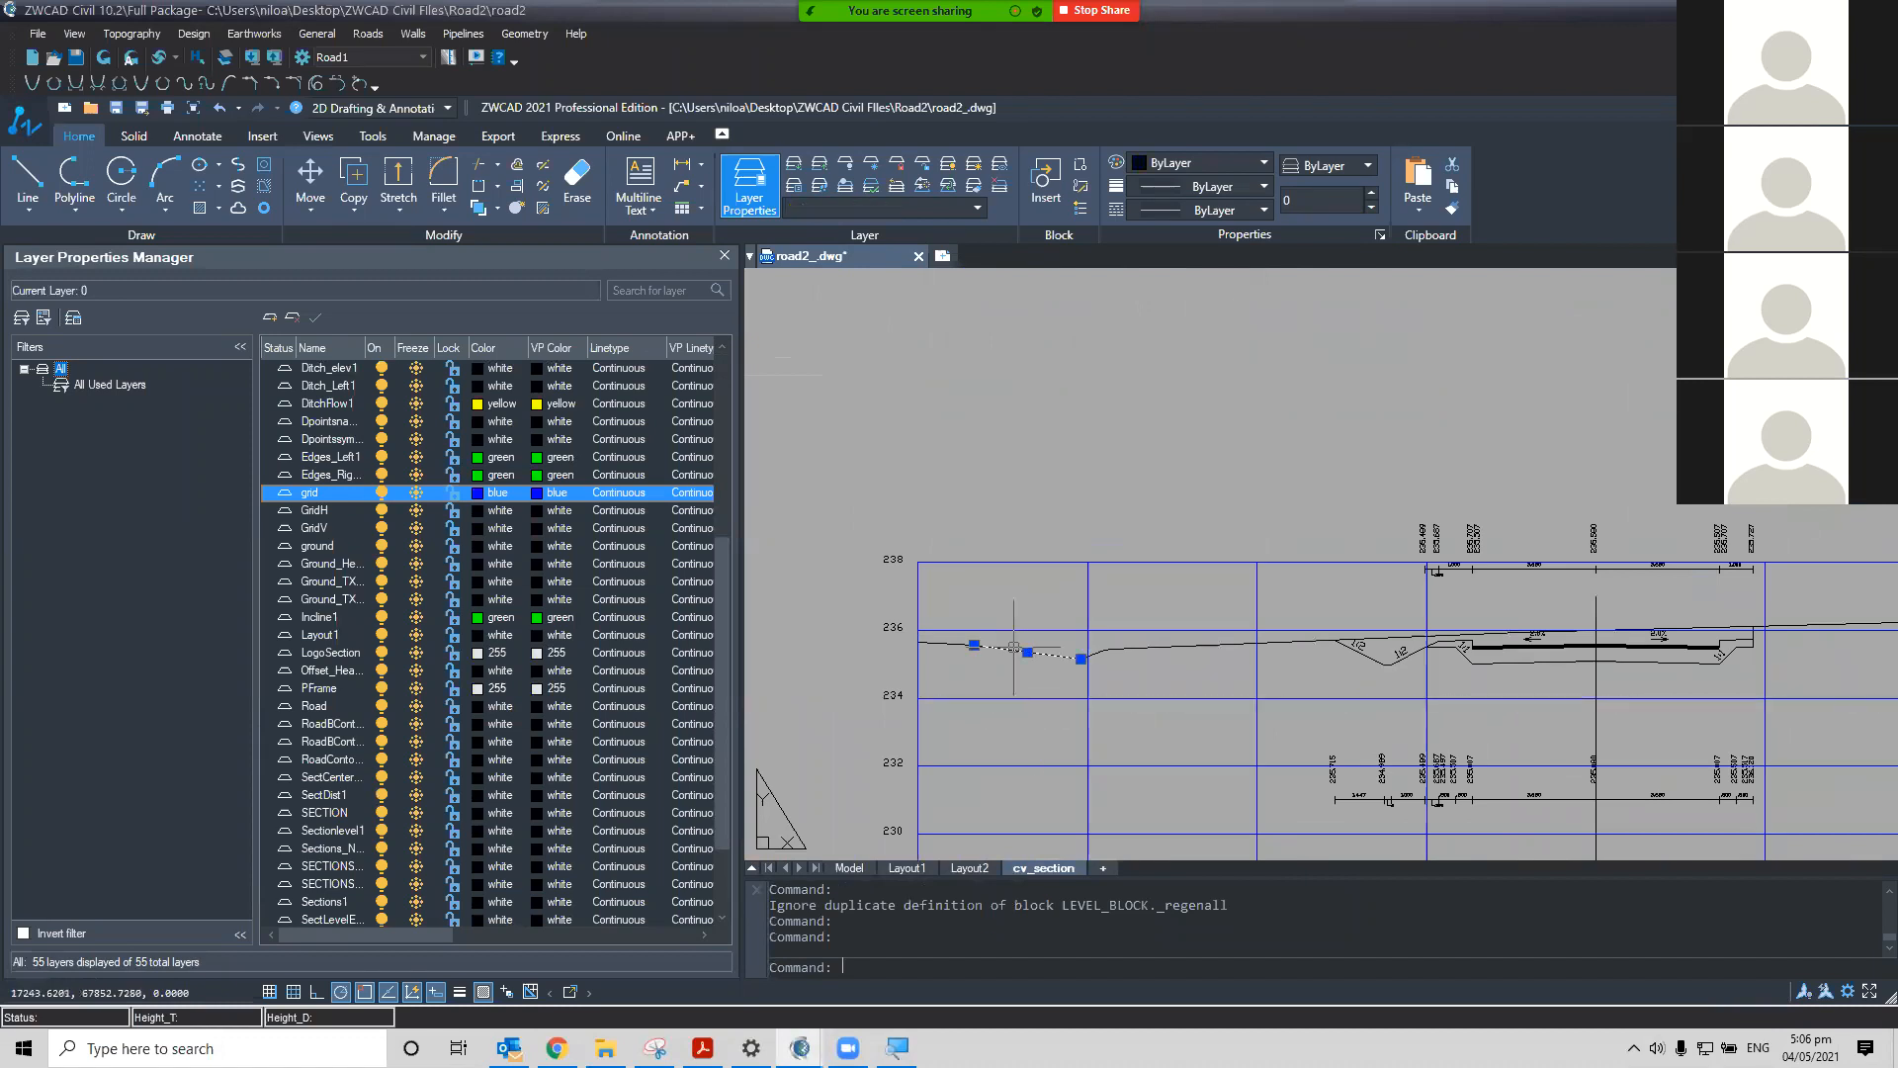
{"action": "key", "text": "Escape"}
{"action": "left_click", "coordinate": [1122, 645]}
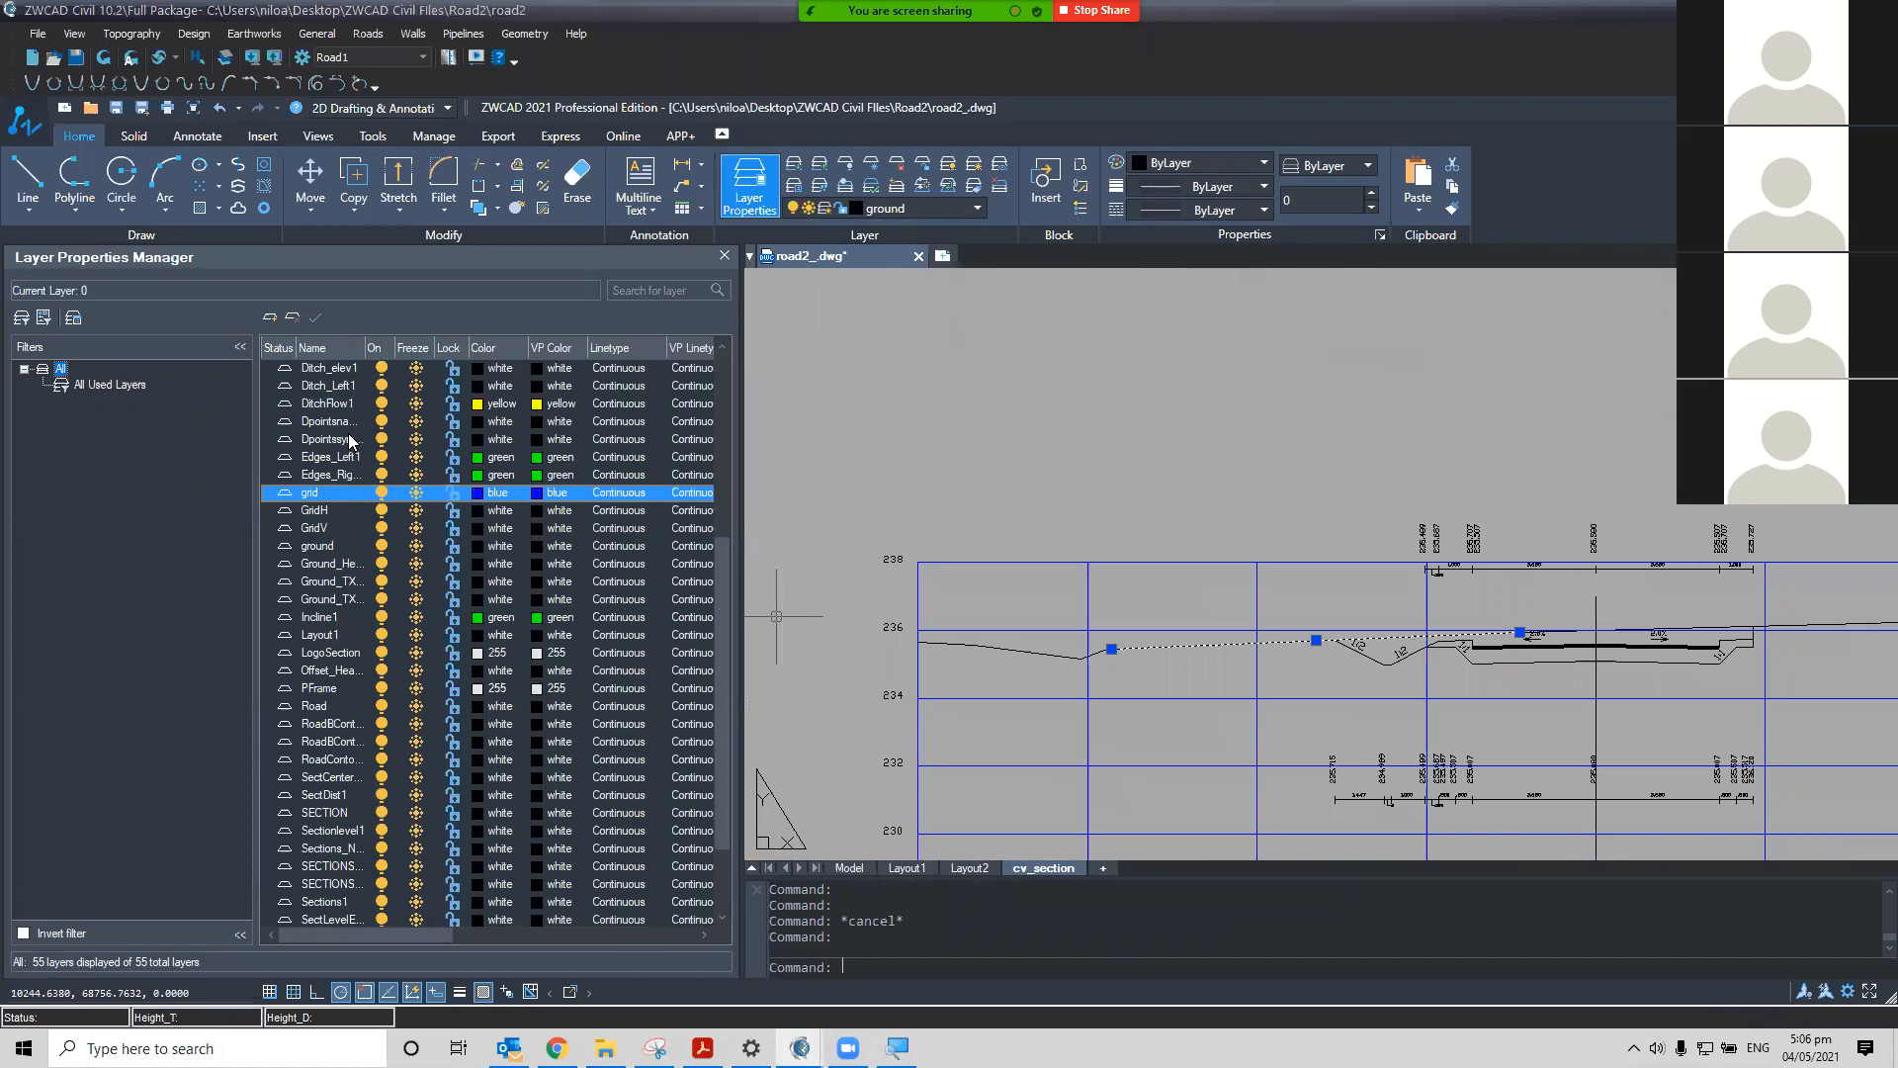
{"action": "left_click", "coordinate": [477, 549]}
{"action": "left_click", "coordinate": [477, 549]}
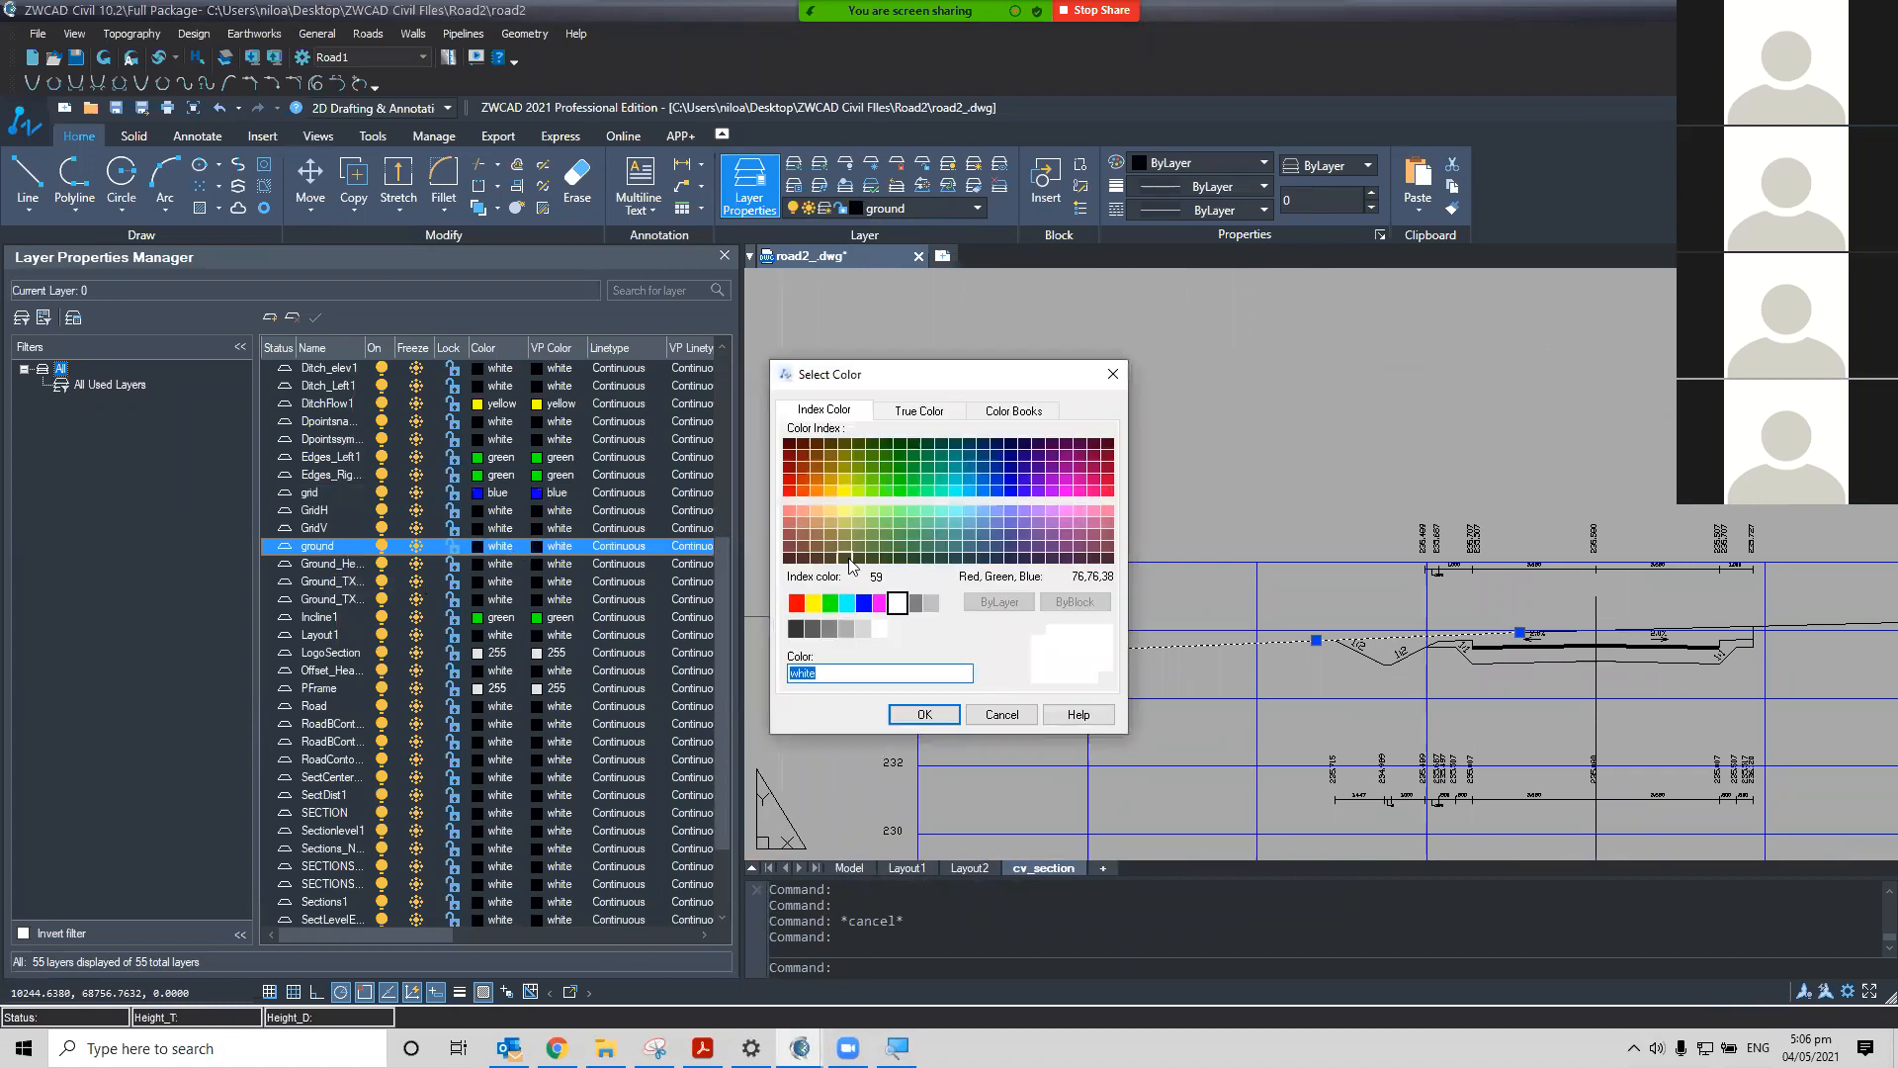
{"action": "left_click", "coordinate": [810, 466]}
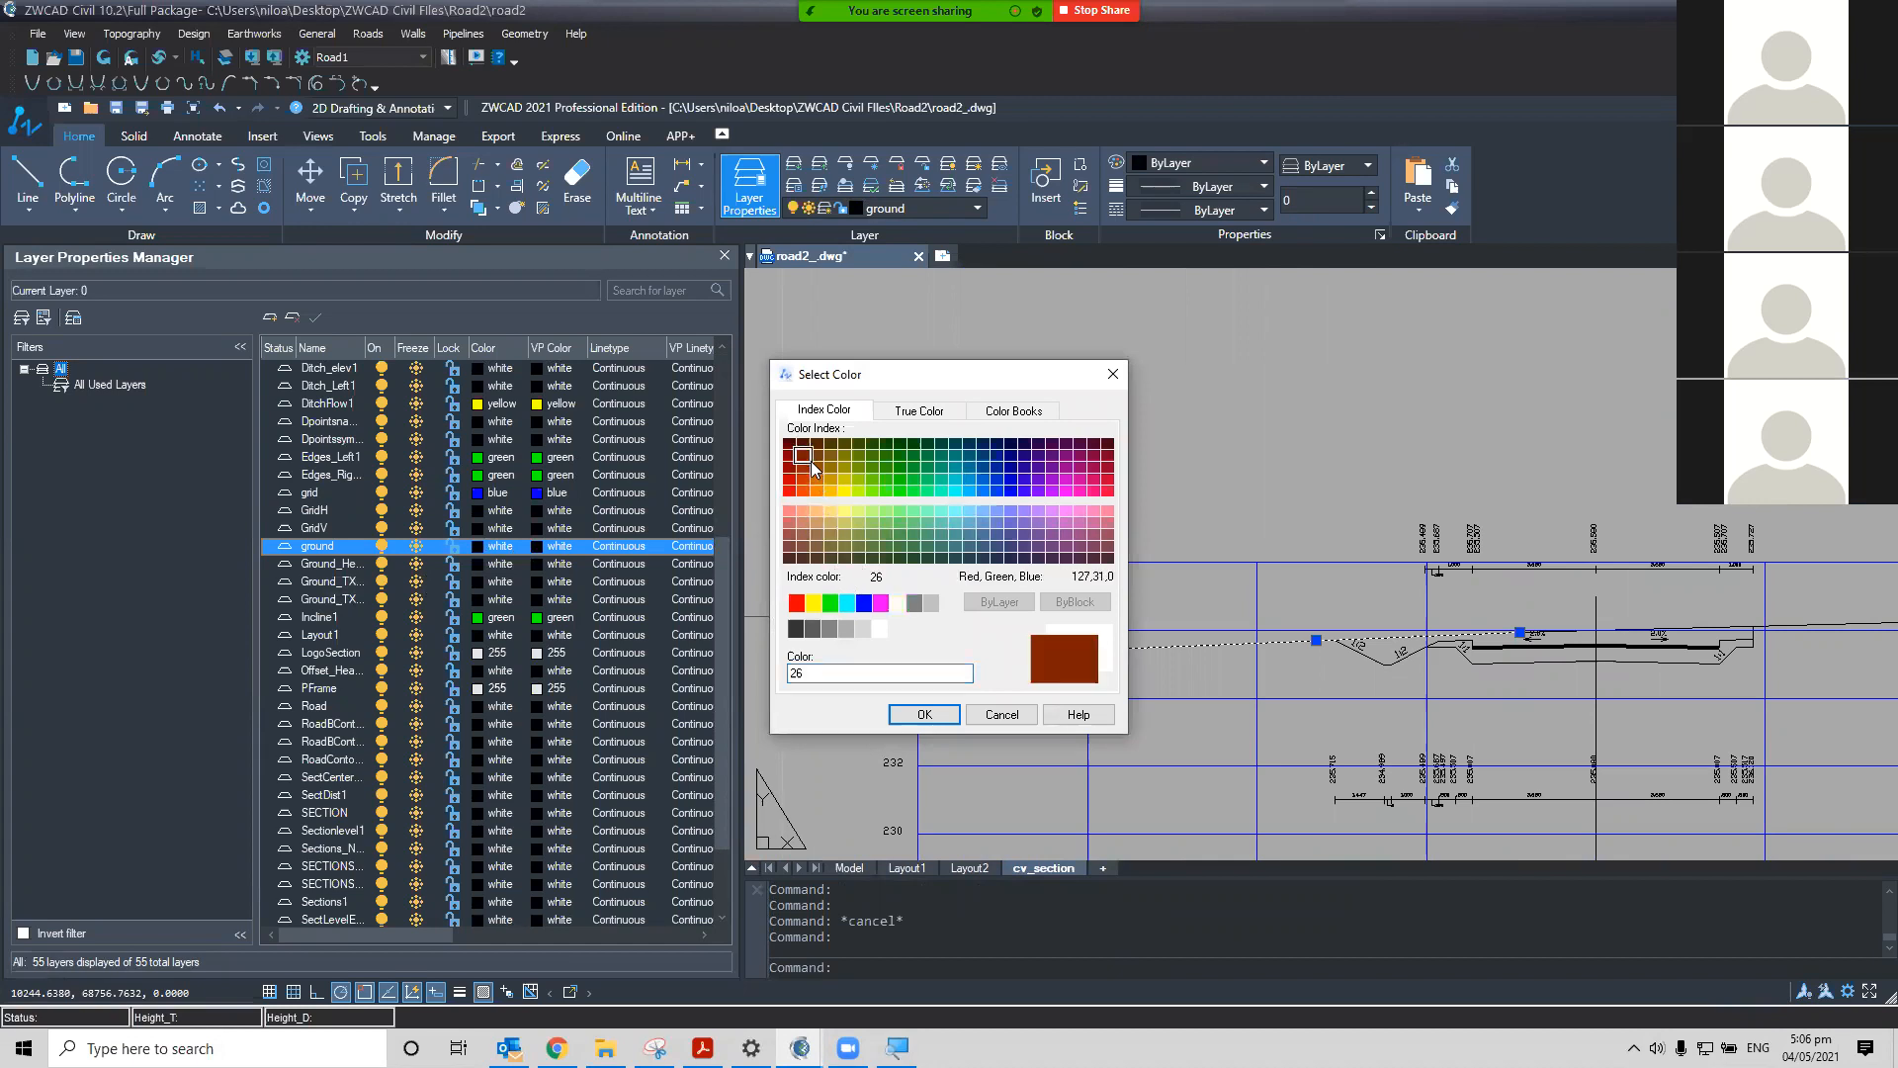
{"action": "left_click", "coordinate": [805, 469]}
{"action": "left_click", "coordinate": [924, 713]}
Identify the road structure line and set the Structure layer colour to red
{"action": "scroll", "coordinate": [1189, 606], "scroll_direction": "down", "scroll_amount": 4}
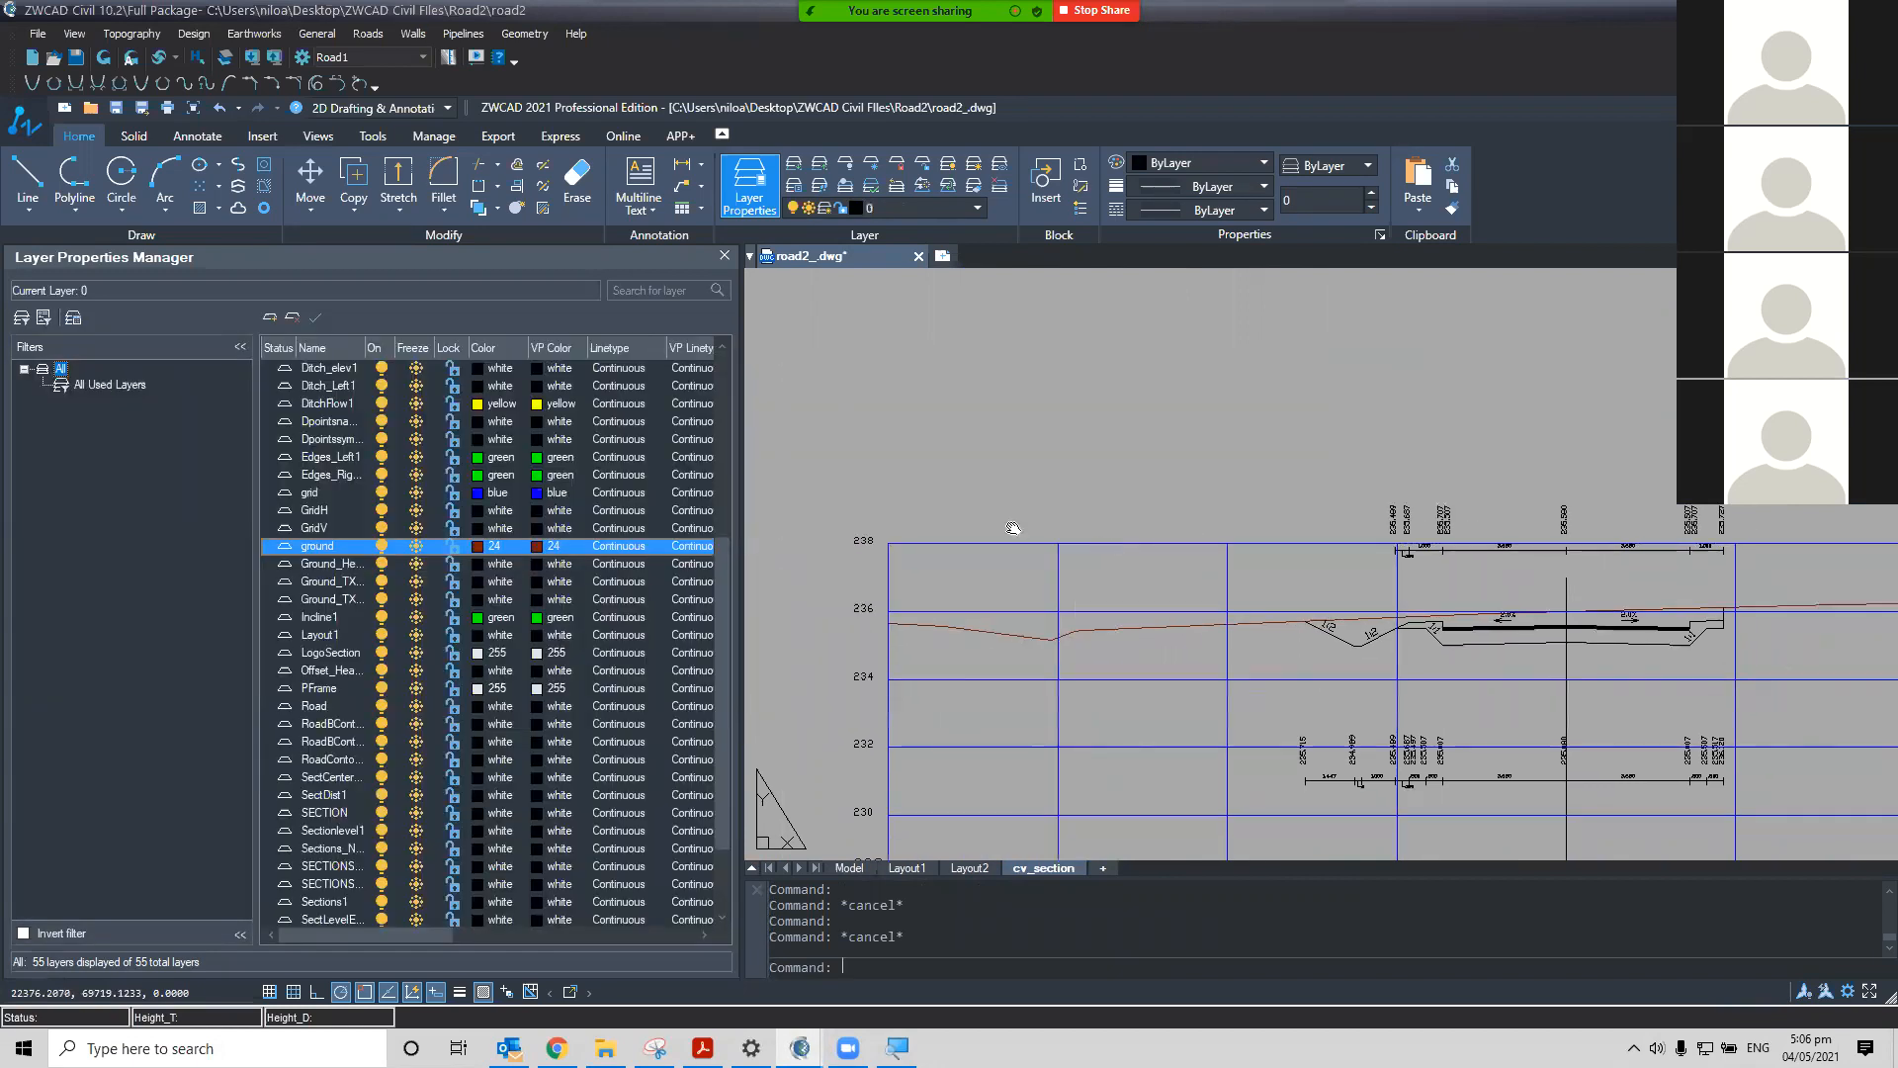
{"action": "scroll", "coordinate": [1347, 521], "scroll_direction": "up", "scroll_amount": 4}
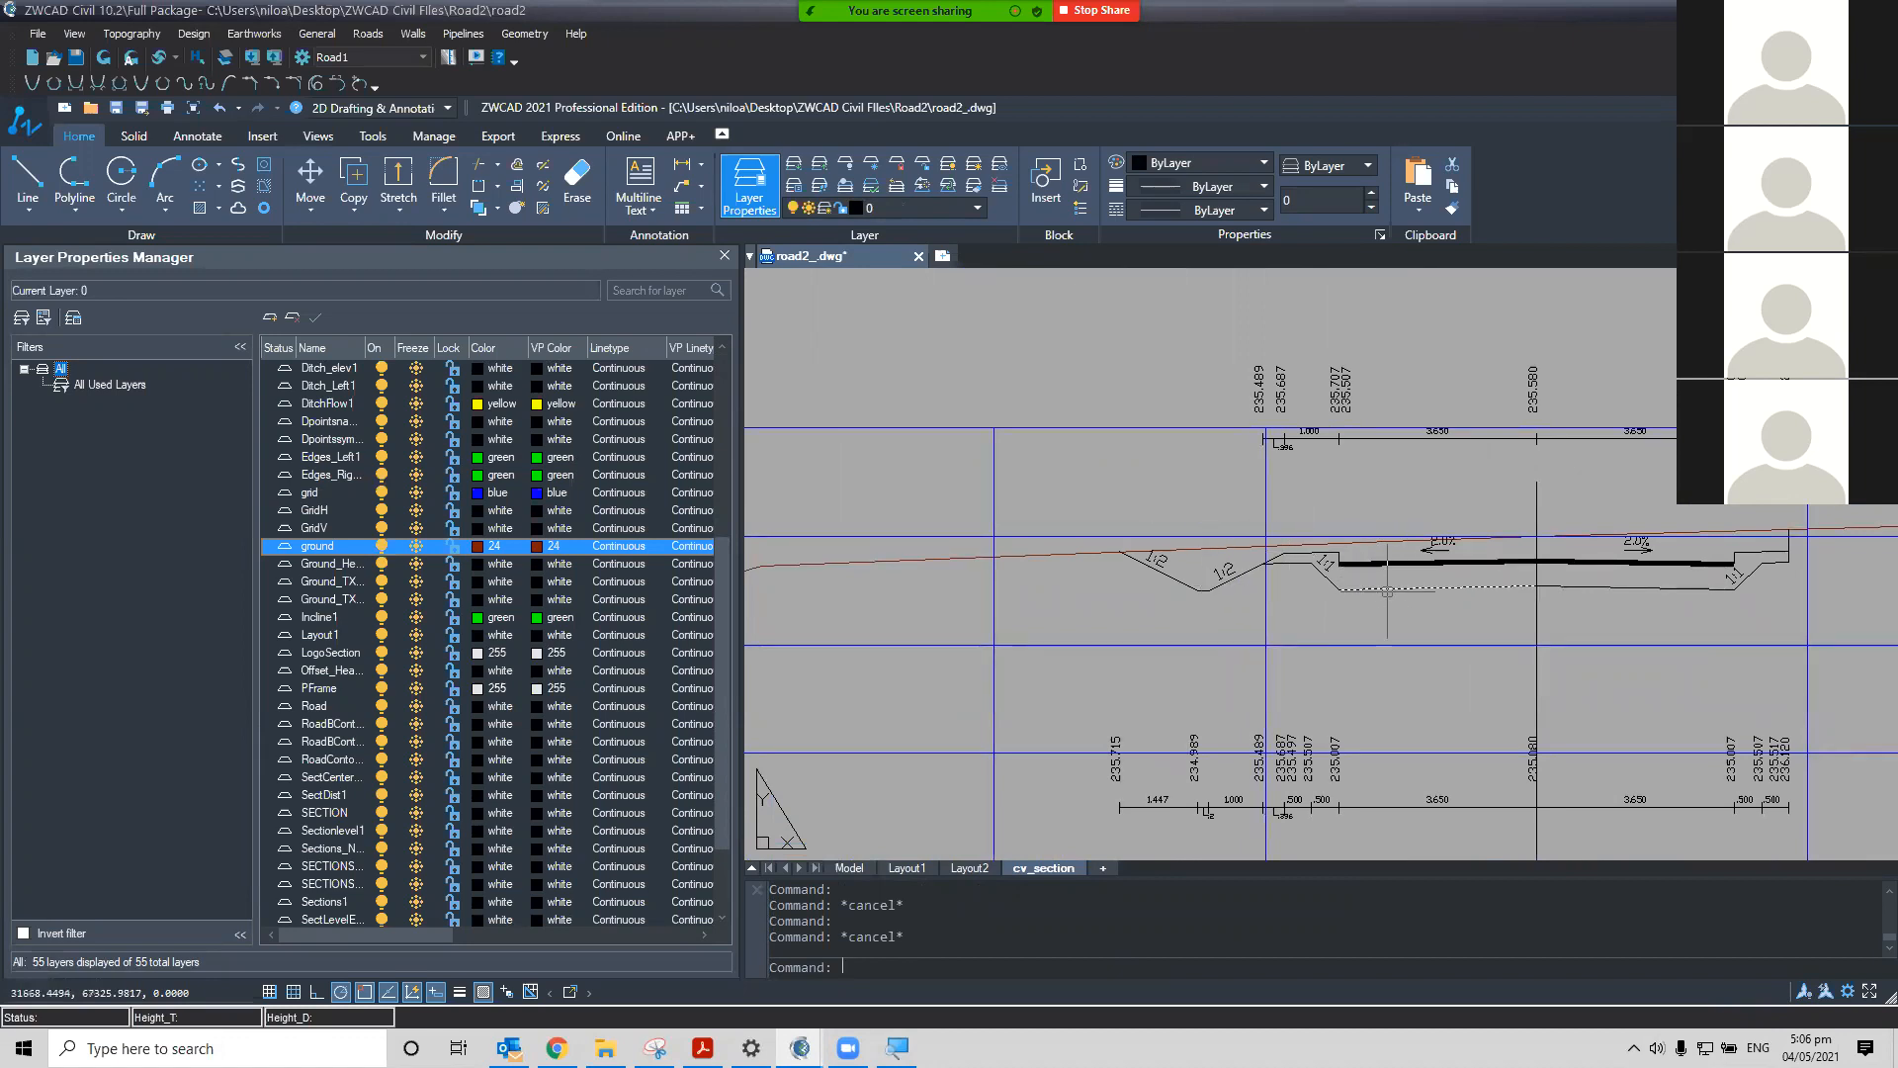
{"action": "left_click", "coordinate": [1398, 561]}
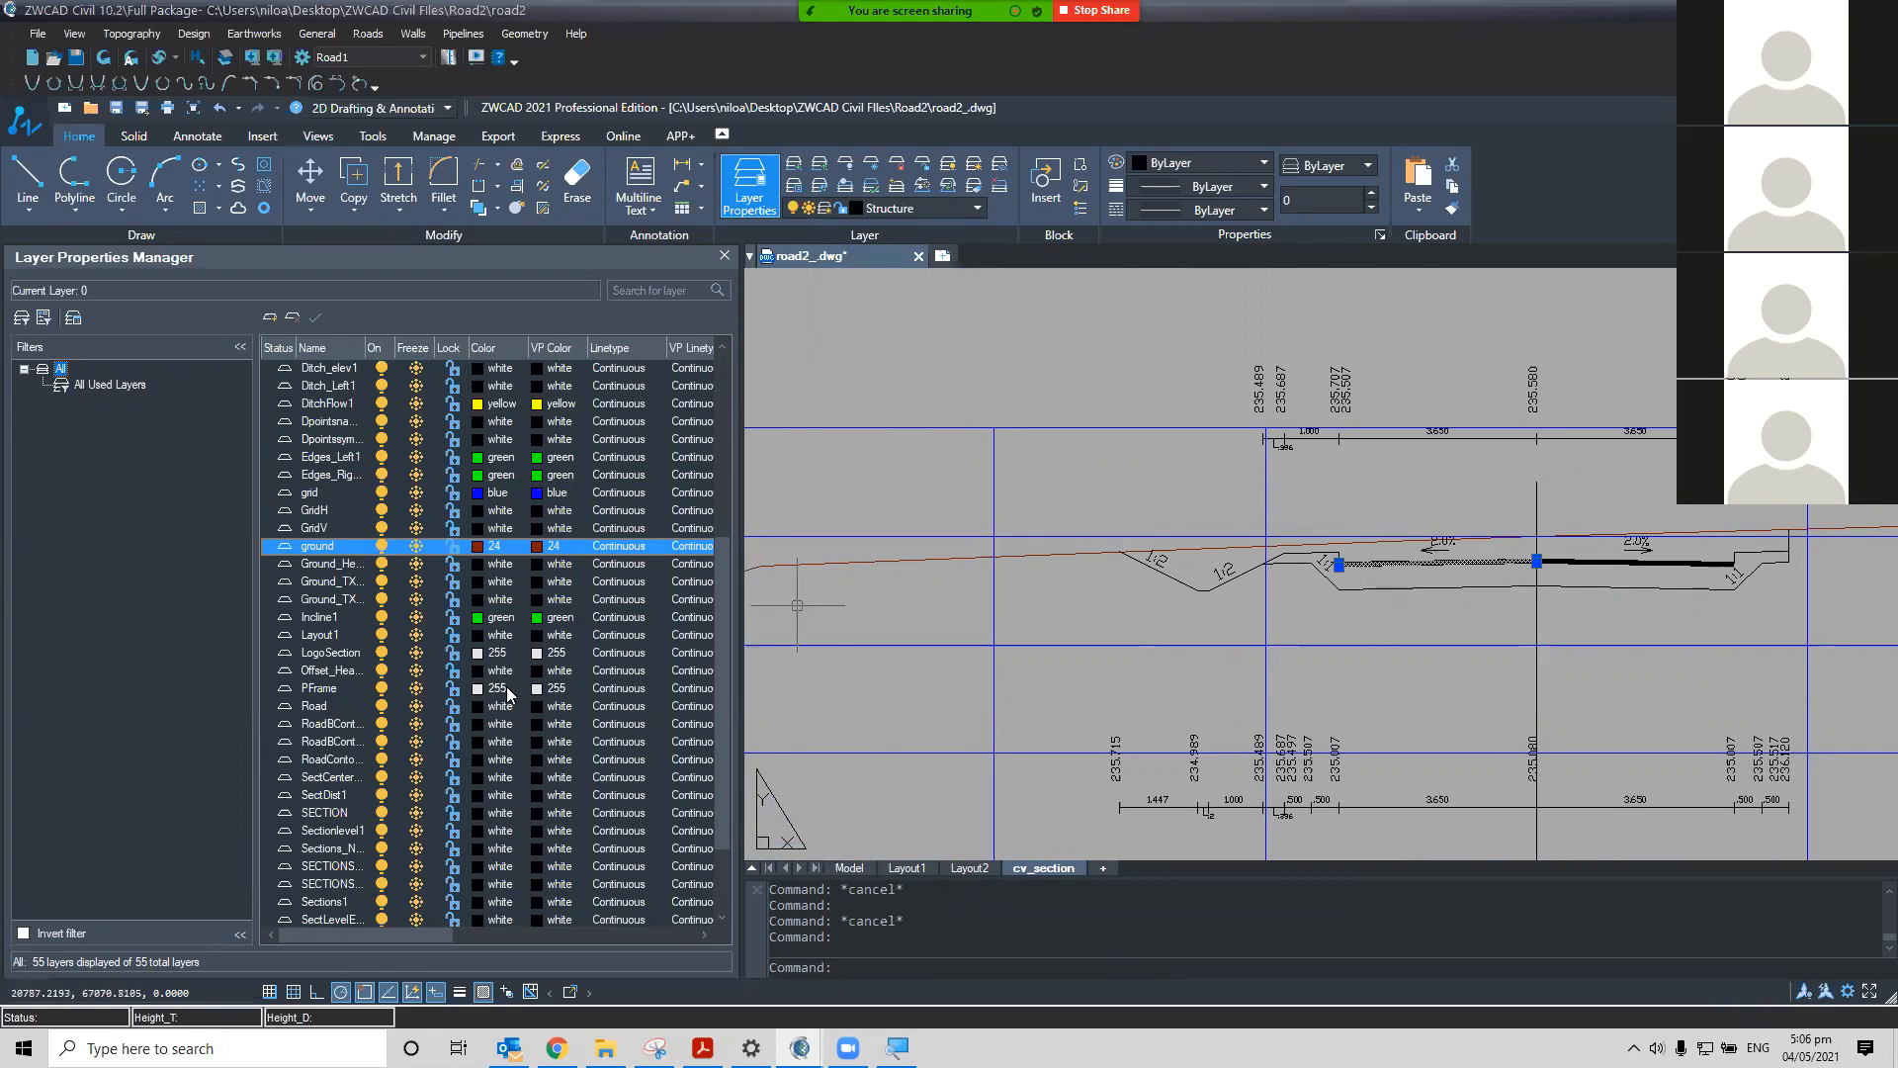
{"action": "scroll", "coordinate": [514, 697], "scroll_direction": "down", "scroll_amount": 2}
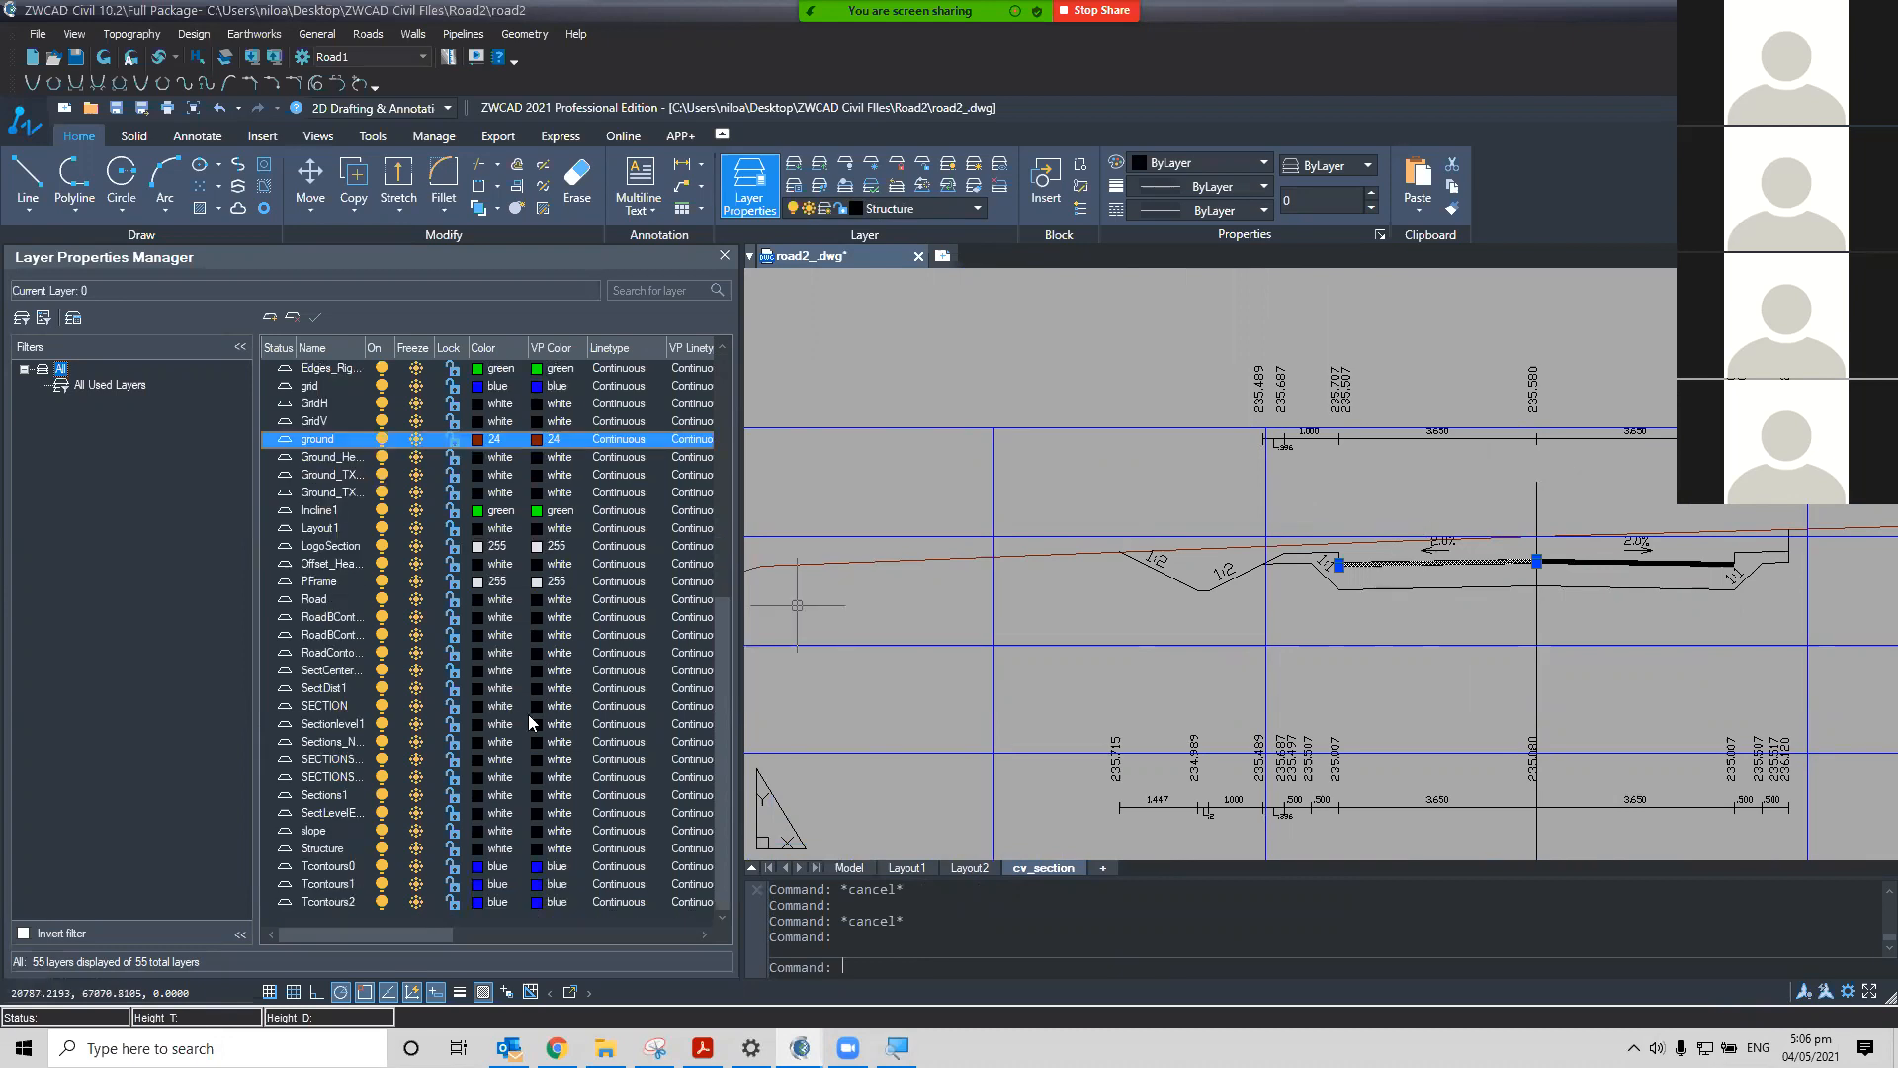
{"action": "left_click", "coordinate": [472, 849]}
{"action": "left_click", "coordinate": [486, 852]}
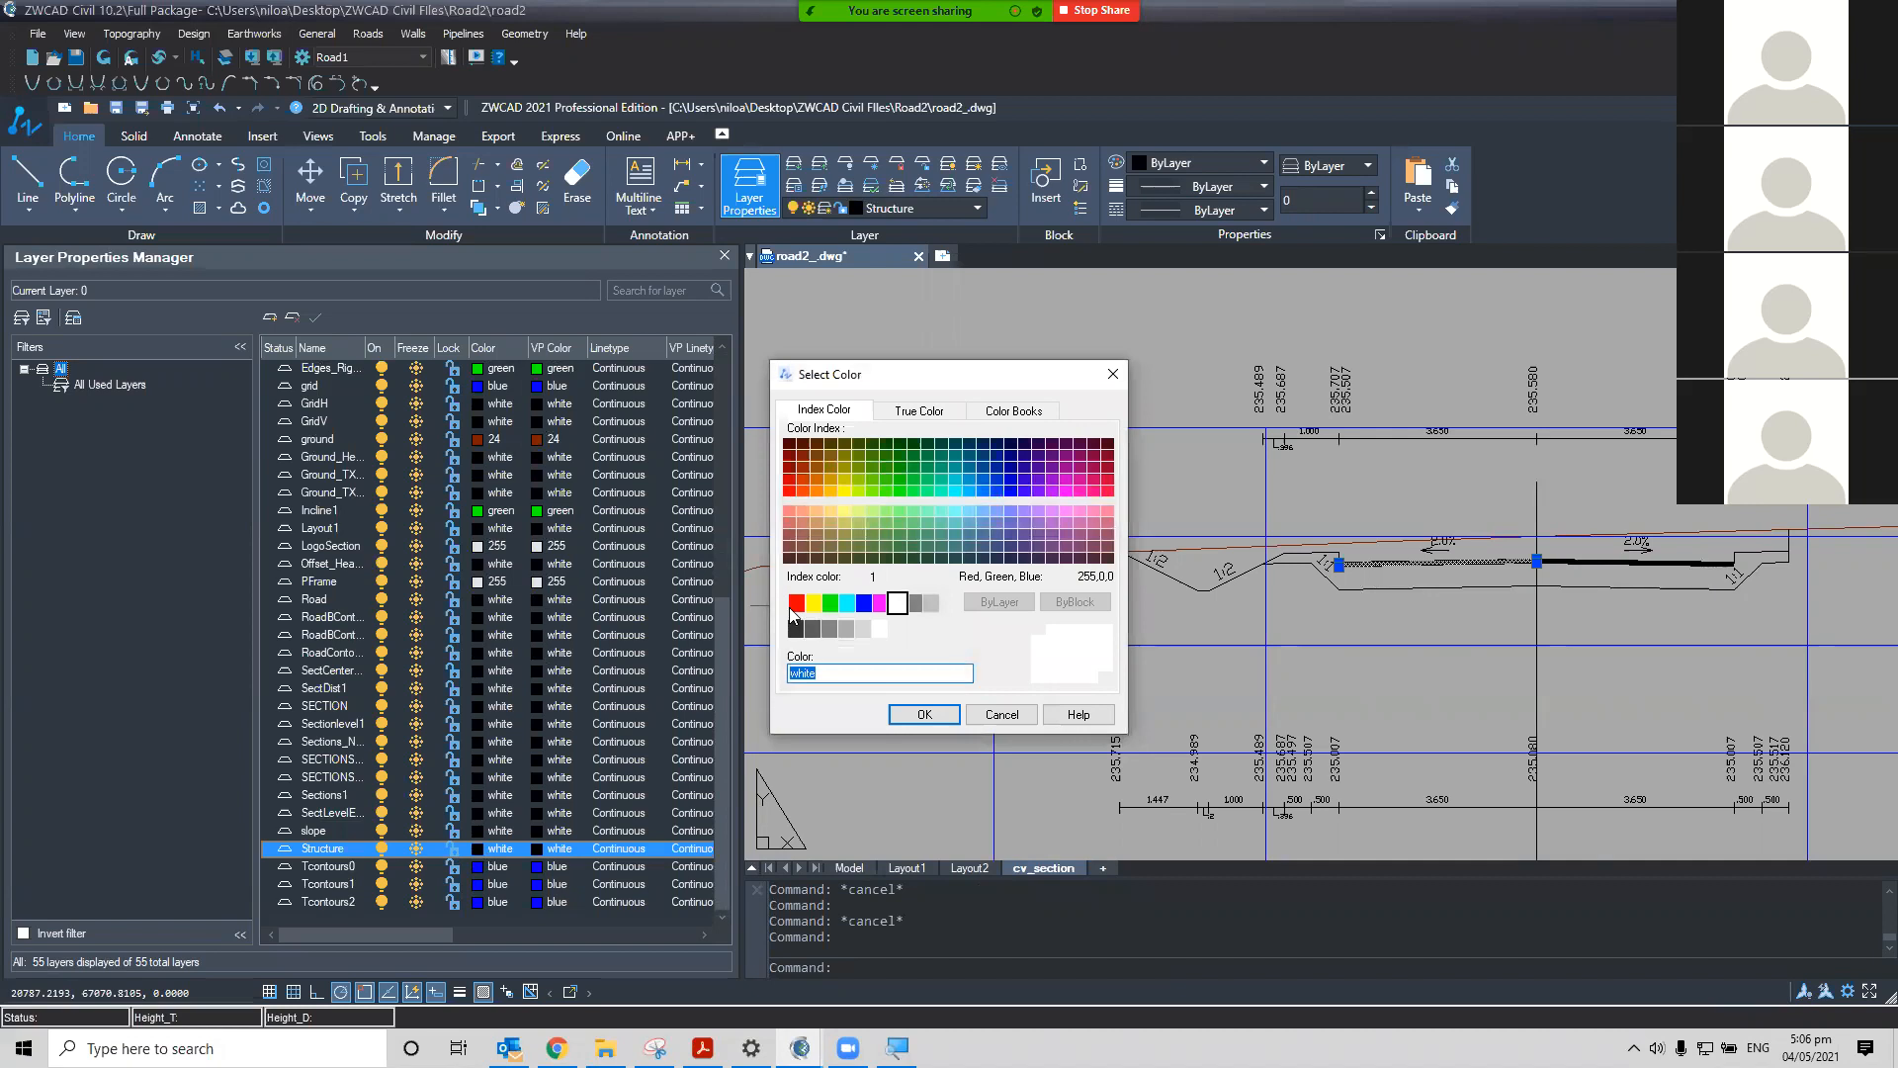
{"action": "left_click", "coordinate": [795, 604]}
{"action": "left_click", "coordinate": [923, 716]}
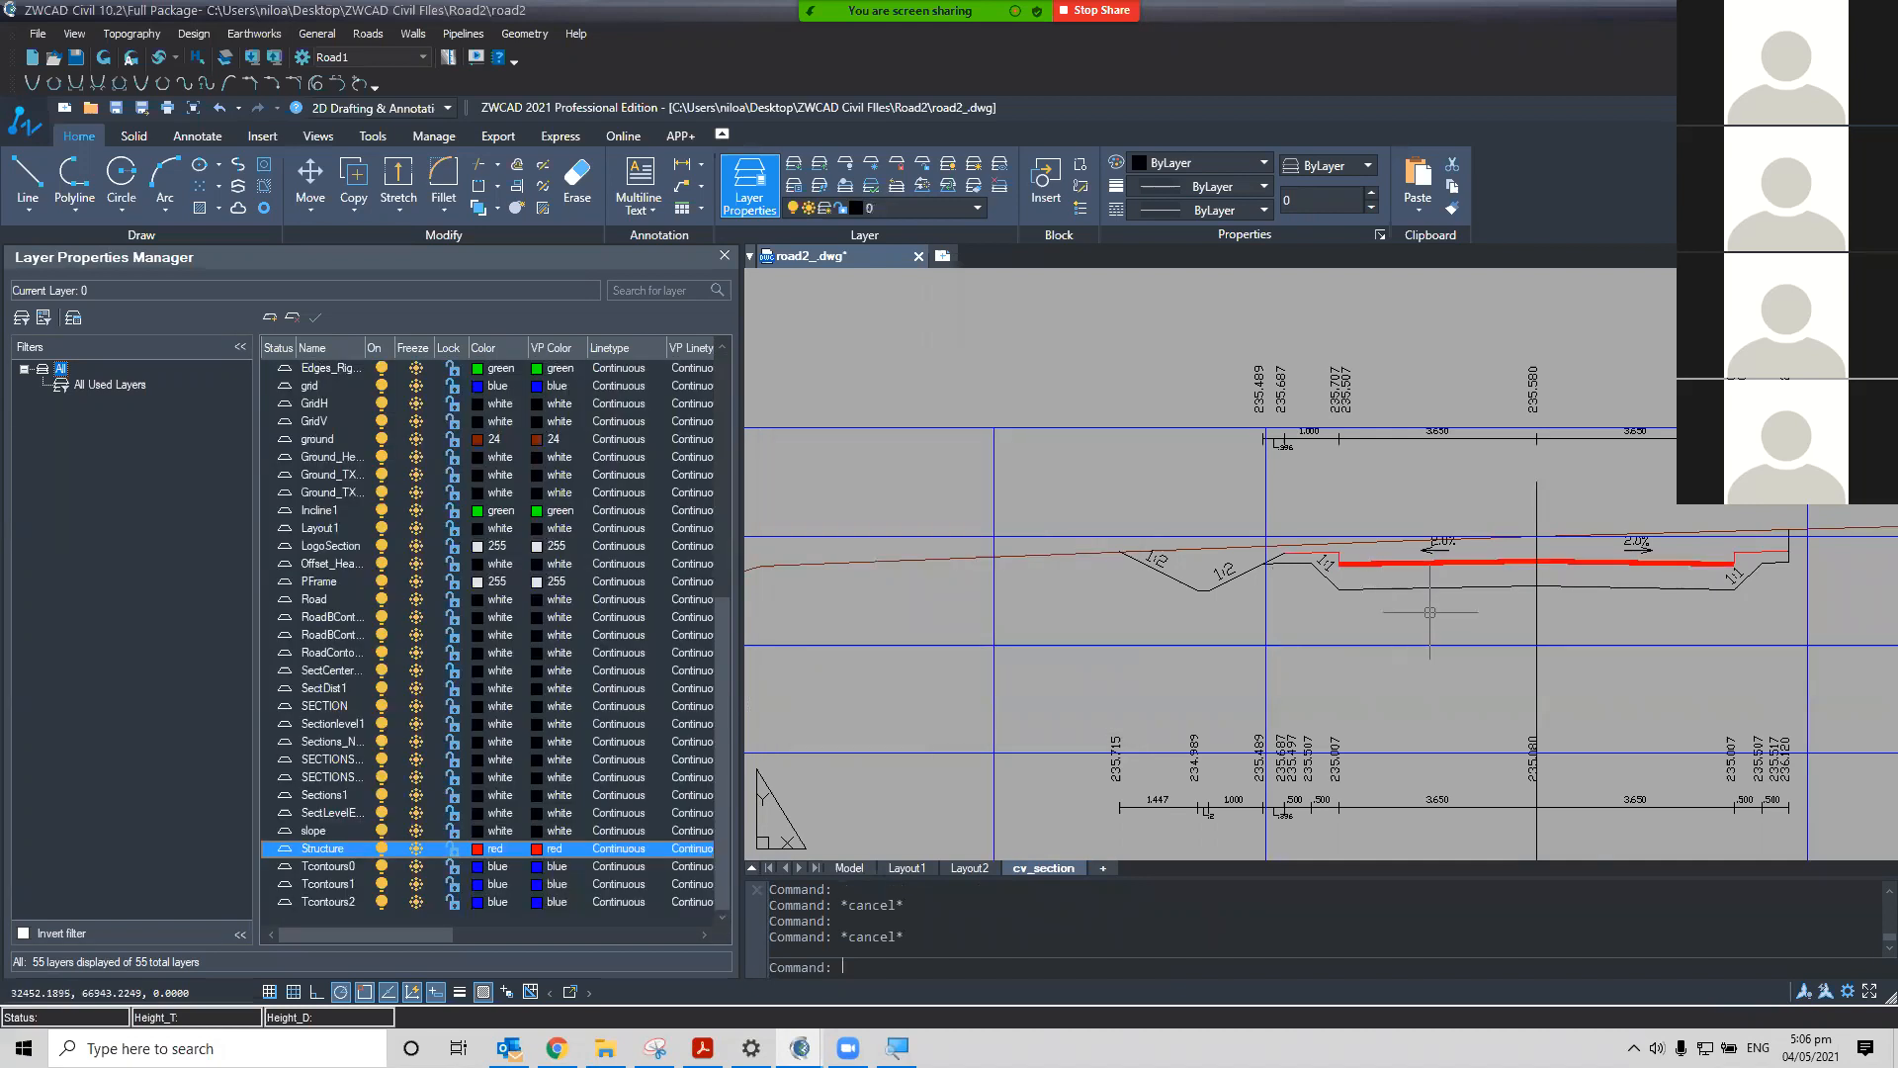
Identify the designed profile line and set the design layer colour to green
{"action": "scroll", "coordinate": [1430, 612], "scroll_direction": "up", "scroll_amount": 1}
{"action": "scroll", "coordinate": [1109, 535], "scroll_direction": "up", "scroll_amount": 1}
{"action": "left_click", "coordinate": [1105, 540]}
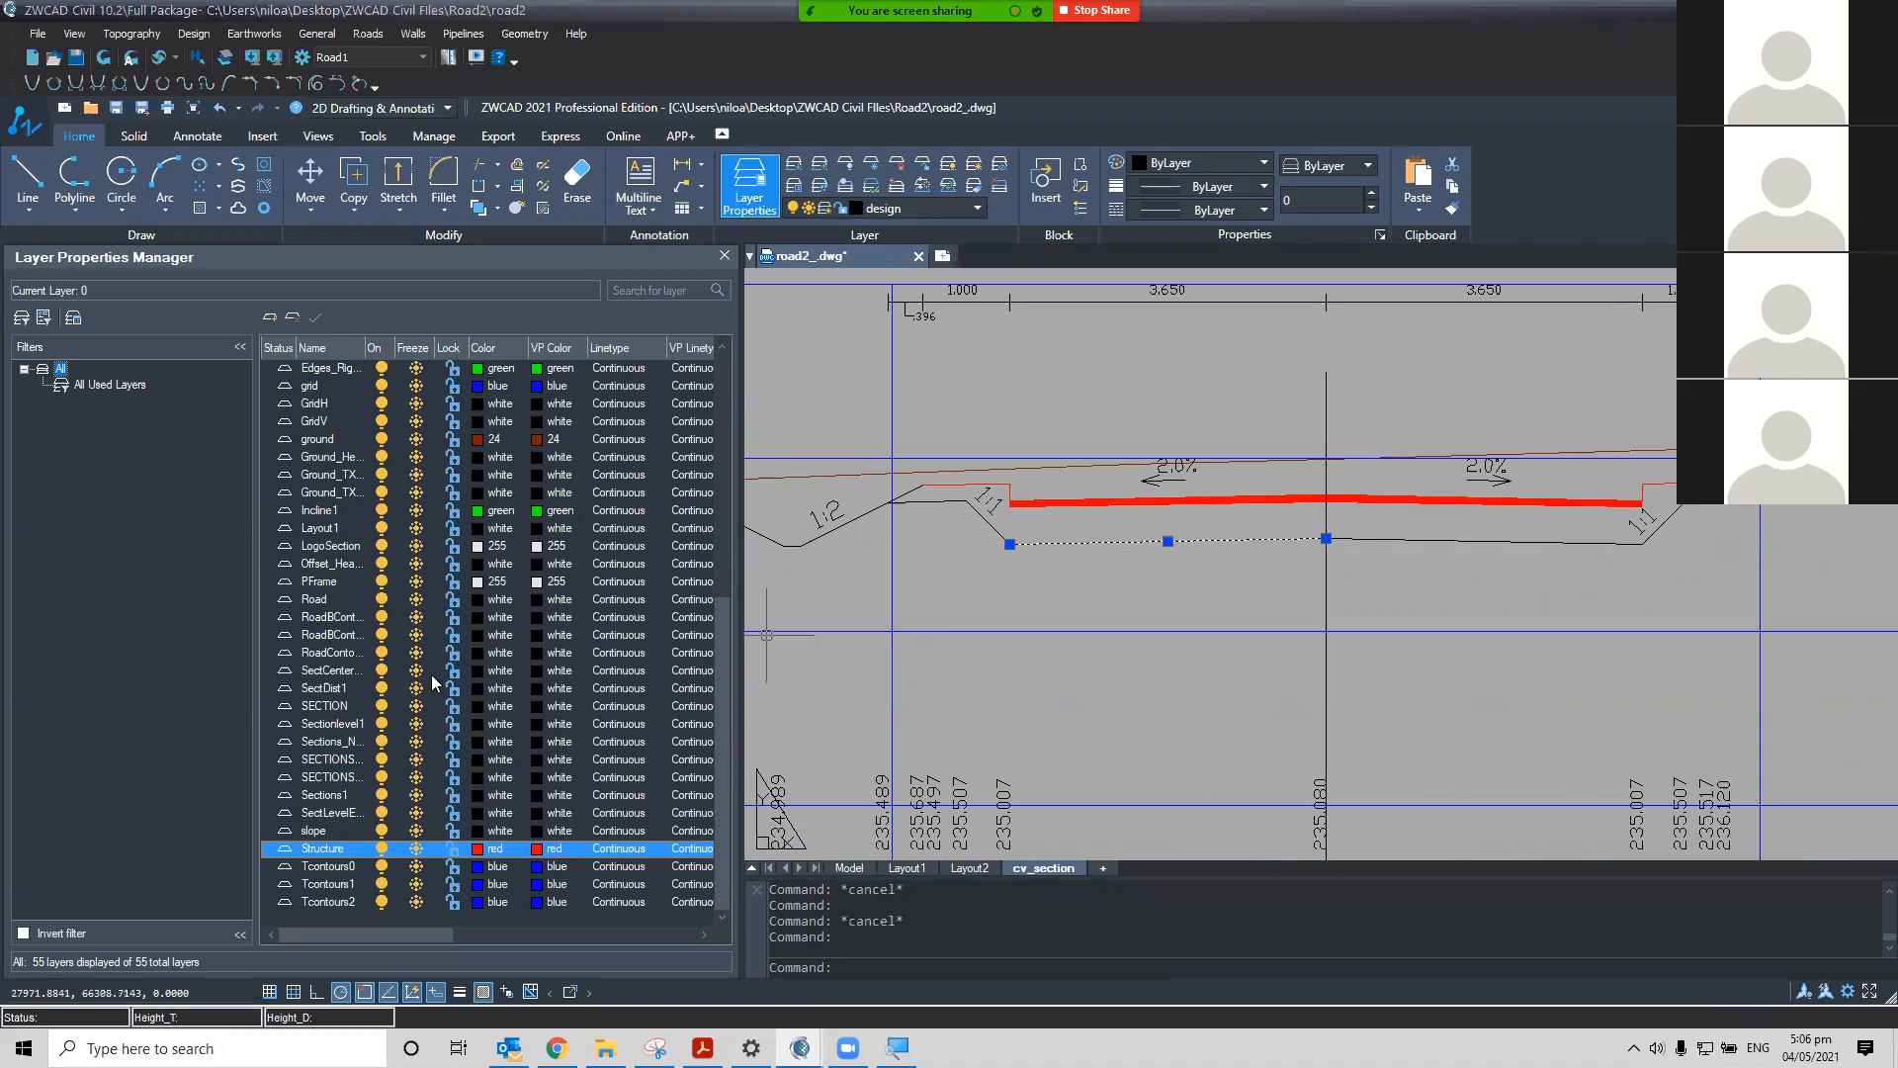
{"action": "scroll", "coordinate": [399, 565], "scroll_direction": "up", "scroll_amount": 4}
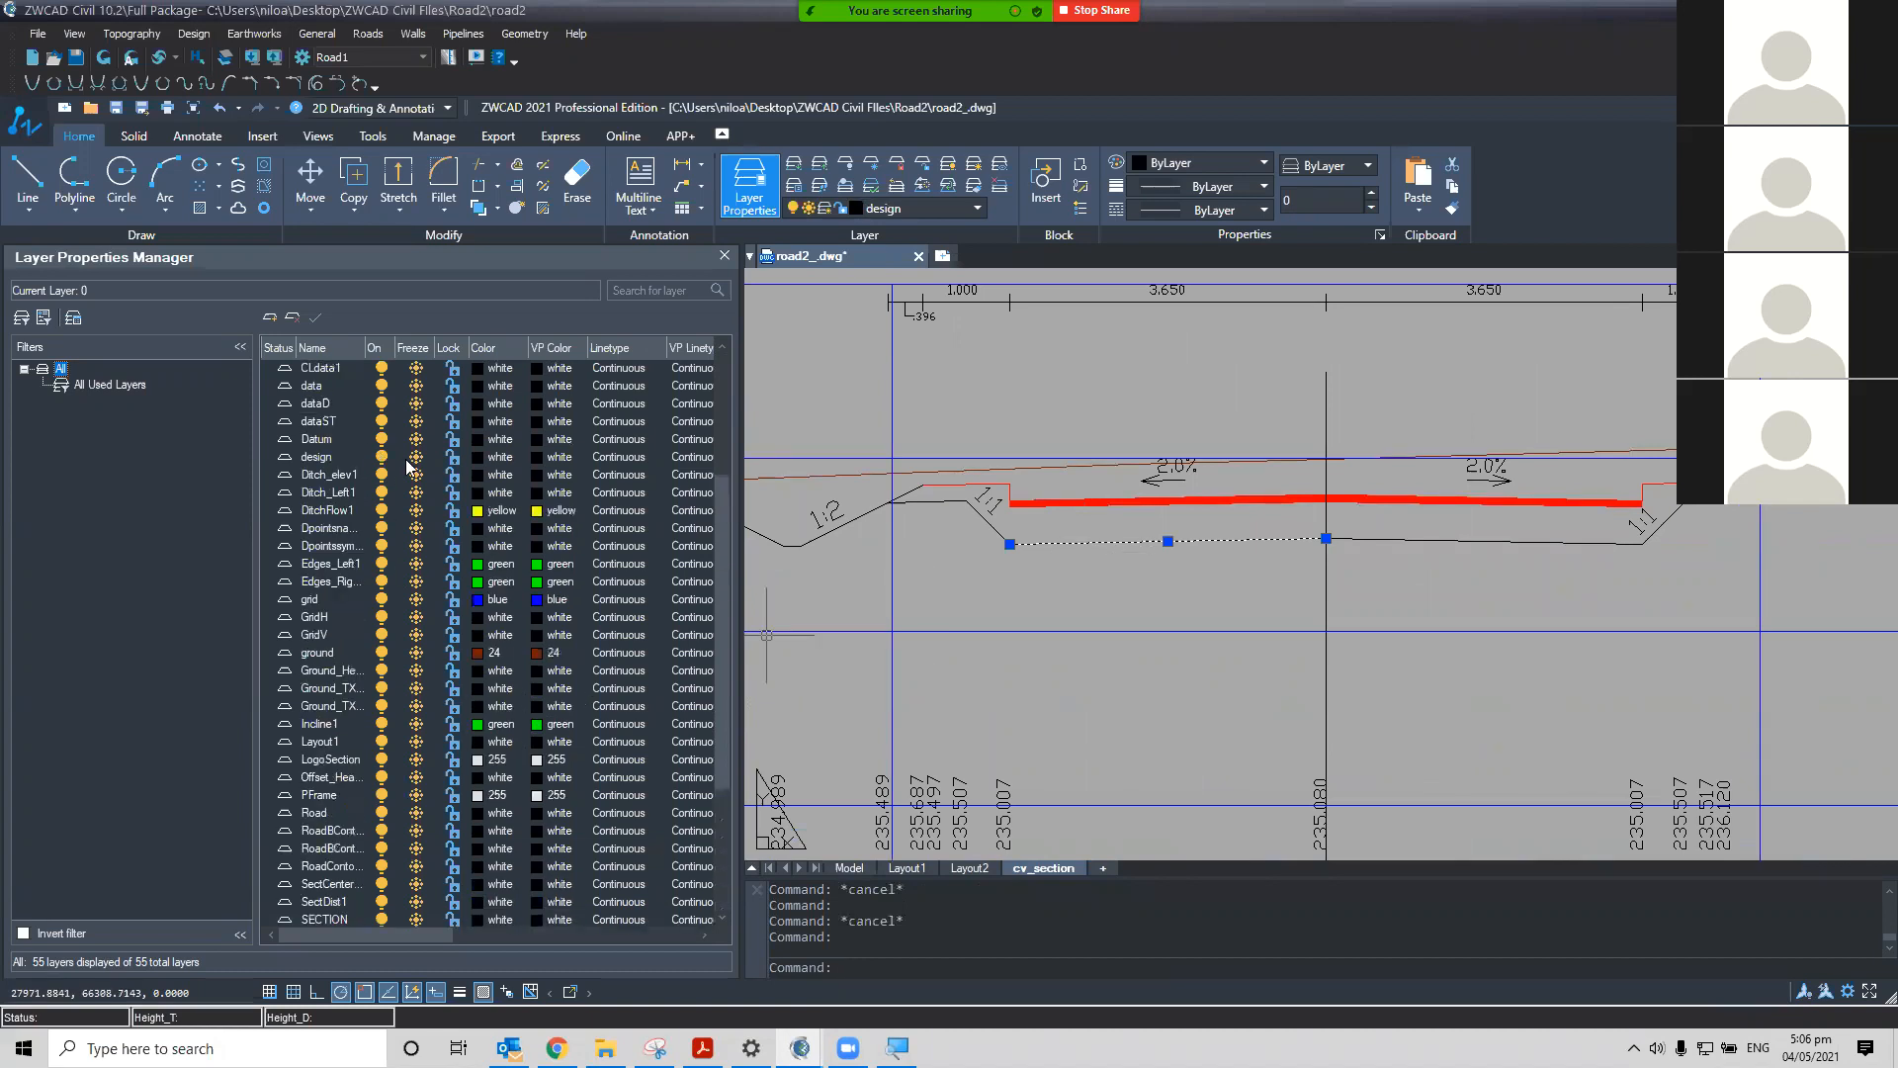
{"action": "left_click", "coordinate": [479, 461]}
{"action": "left_click", "coordinate": [481, 466]}
{"action": "left_click", "coordinate": [829, 601]}
{"action": "left_click", "coordinate": [918, 713]}
{"action": "key", "text": "Escape"}
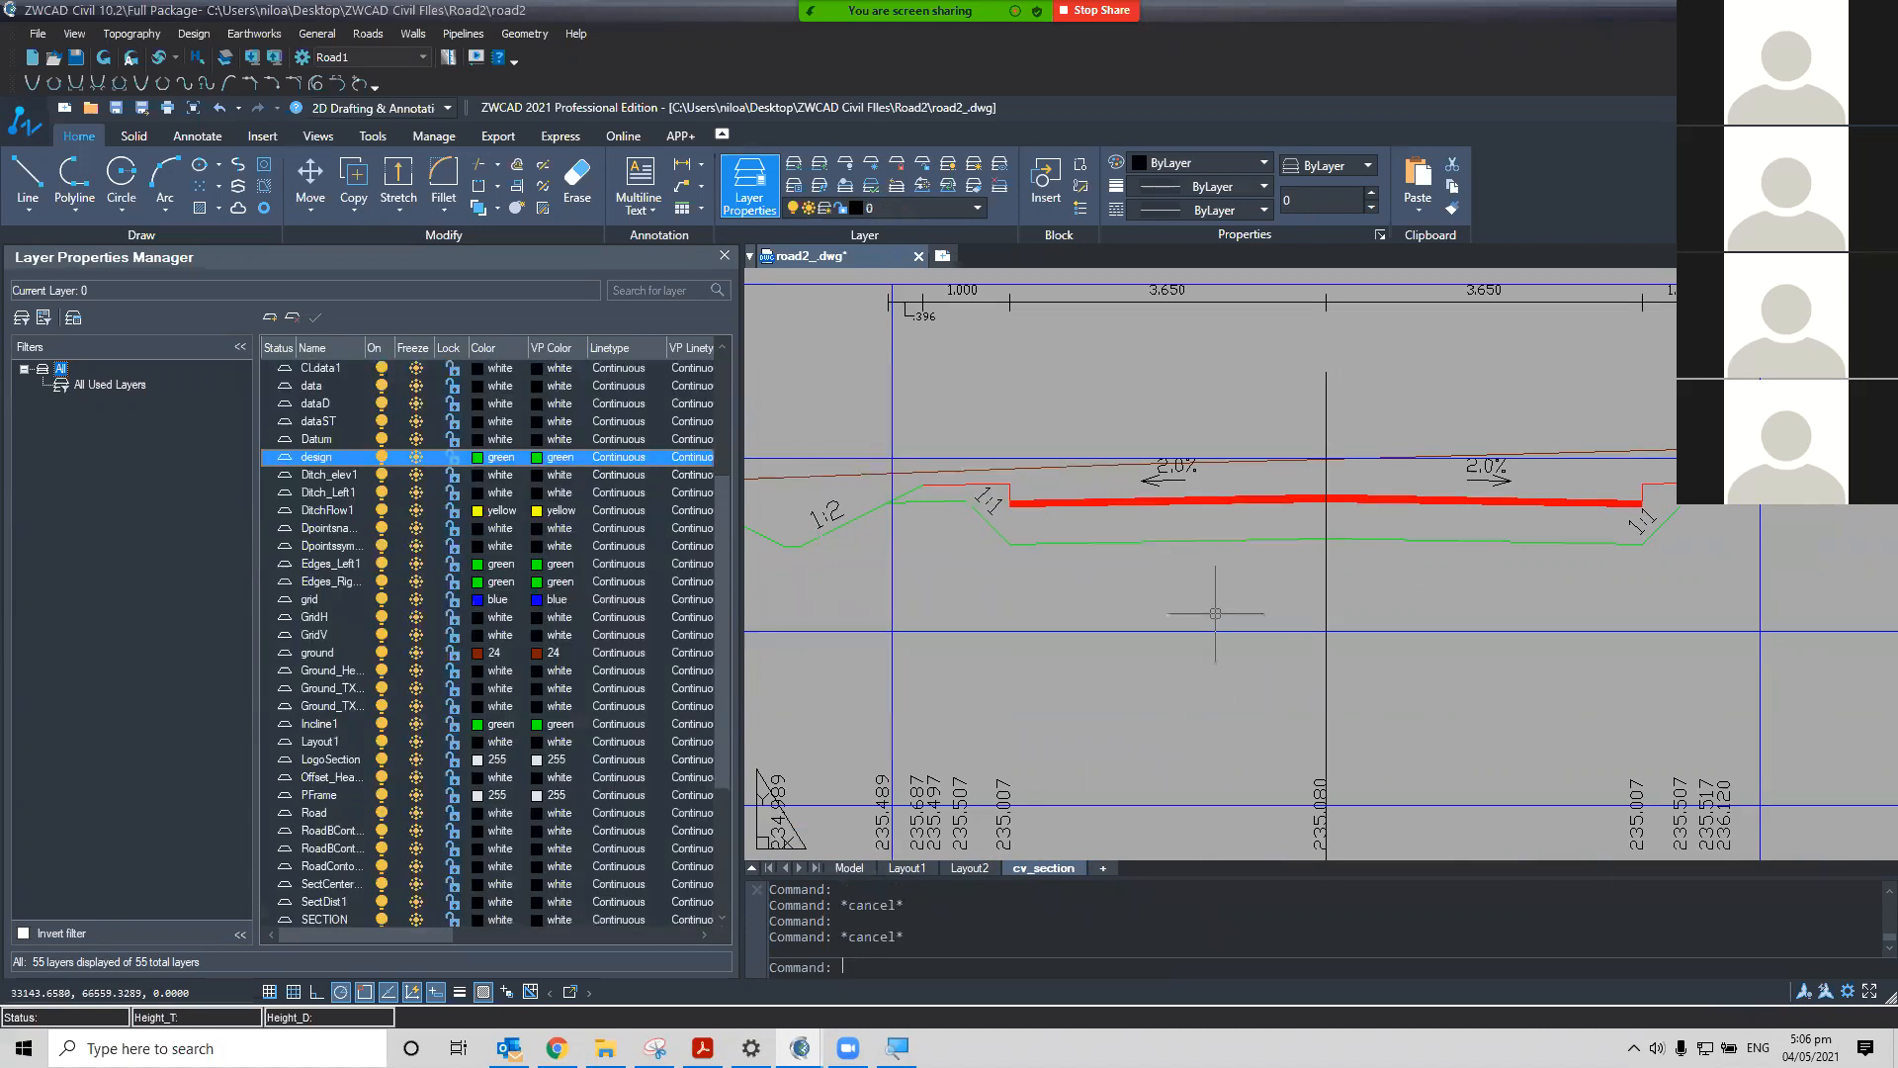
Identify the section data annotations and set the dataD layer colour to yellow
{"action": "scroll", "coordinate": [1224, 614], "scroll_direction": "down", "scroll_amount": 3}
{"action": "scroll", "coordinate": [1107, 613], "scroll_direction": "up", "scroll_amount": 2}
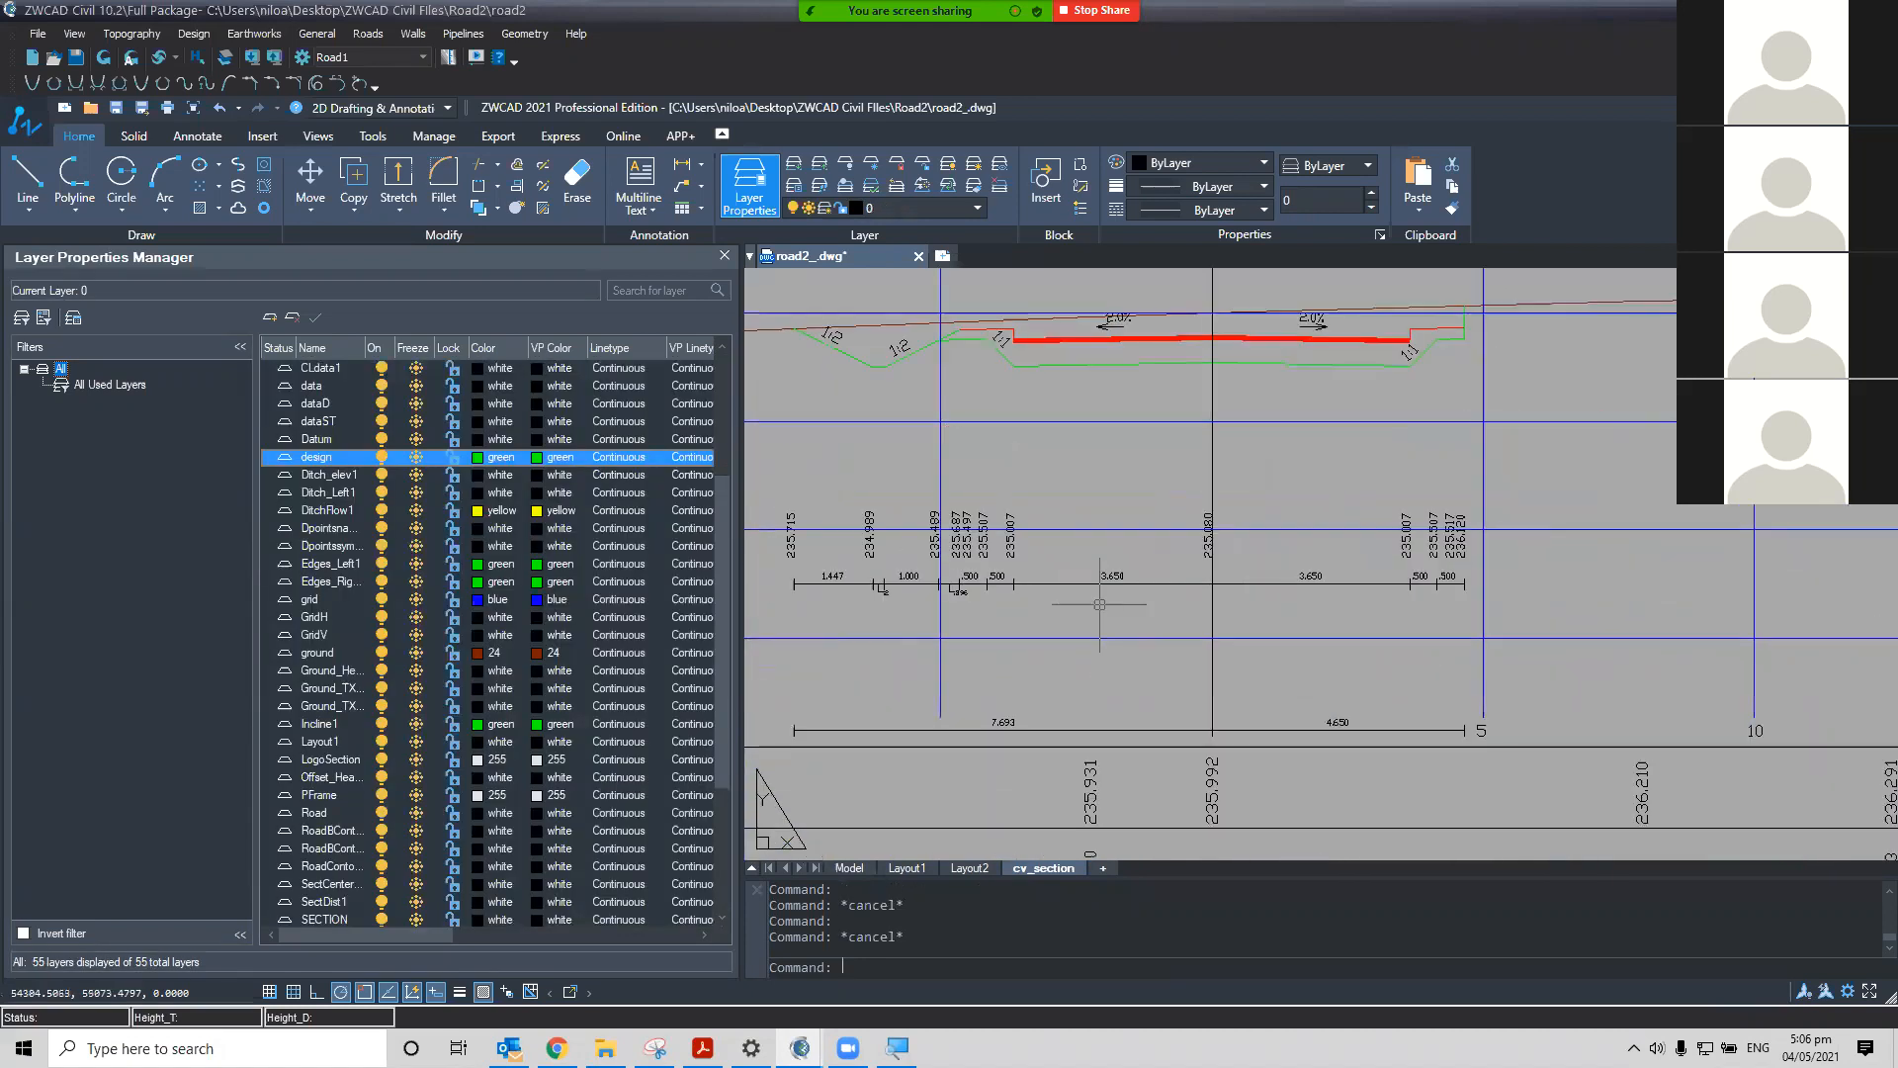
{"action": "scroll", "coordinate": [1063, 633], "scroll_direction": "up", "scroll_amount": 2}
{"action": "left_click", "coordinate": [1026, 601]}
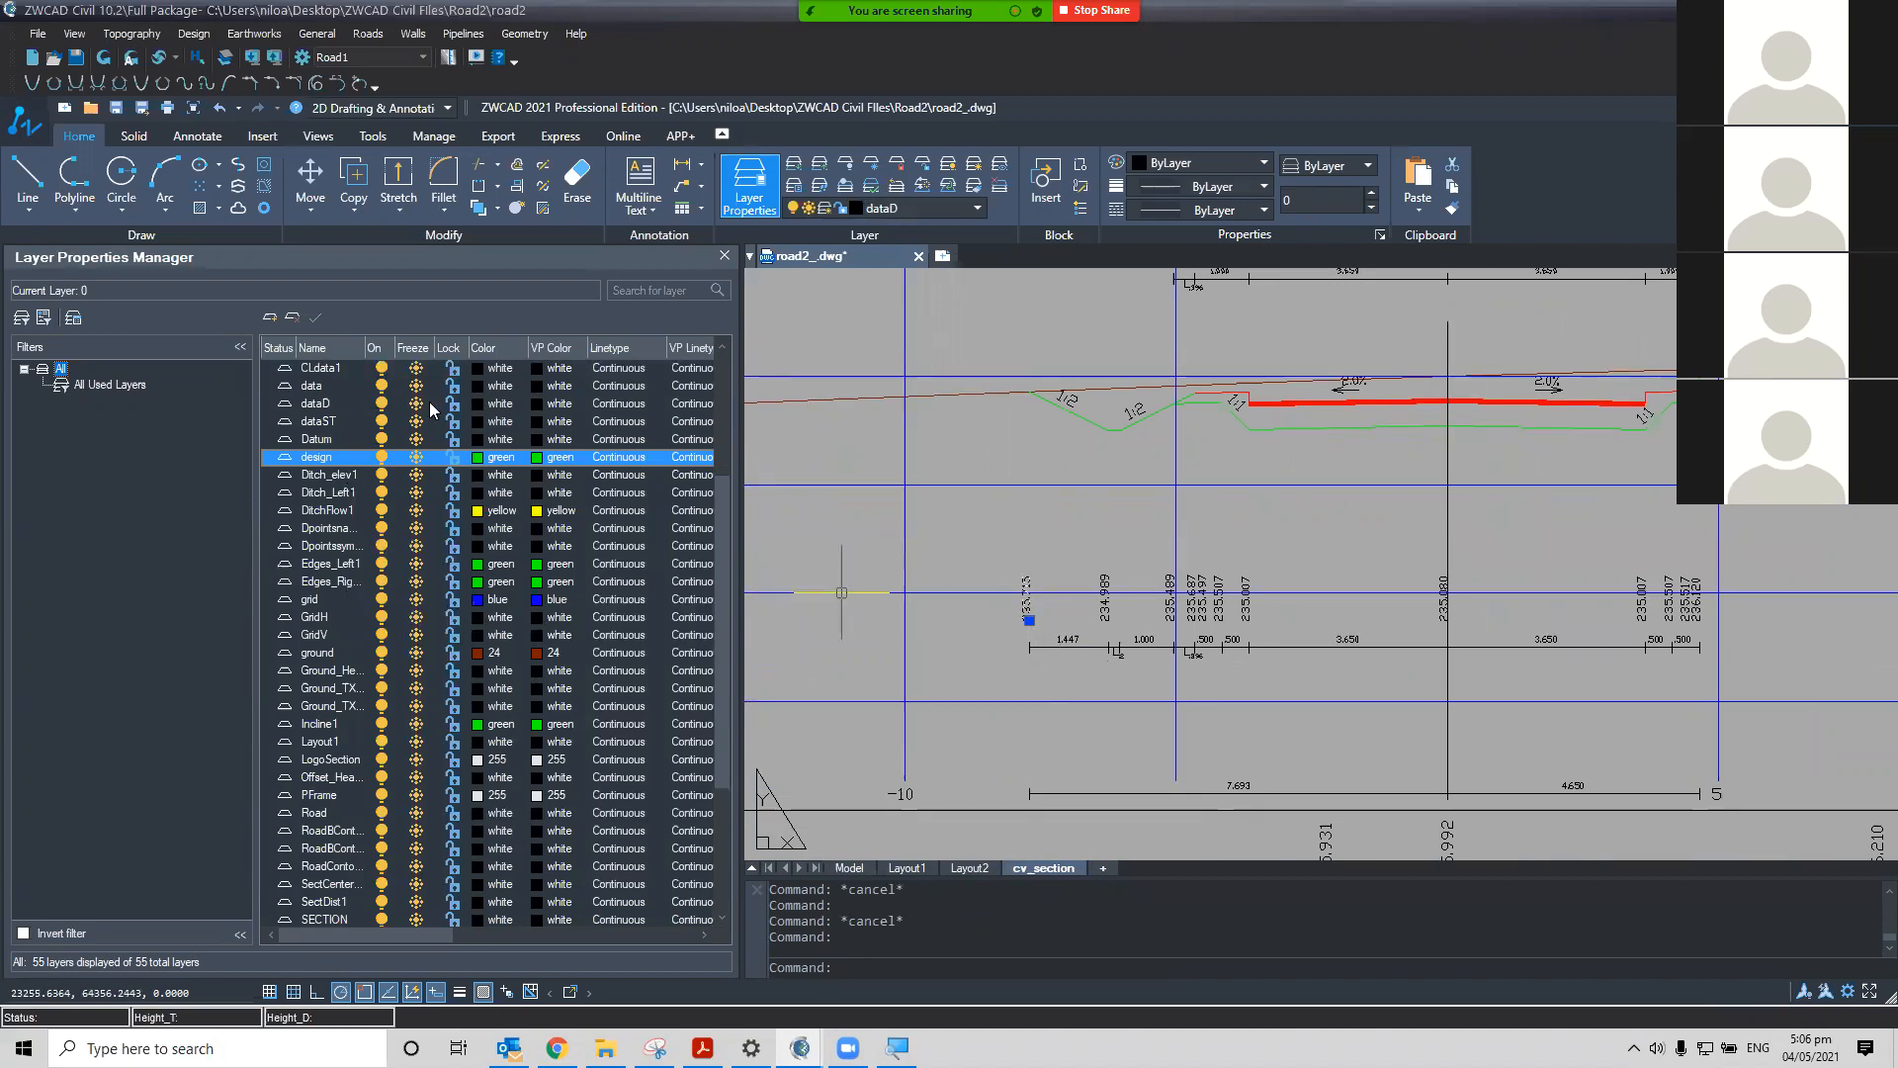
{"action": "left_click", "coordinate": [475, 406]}
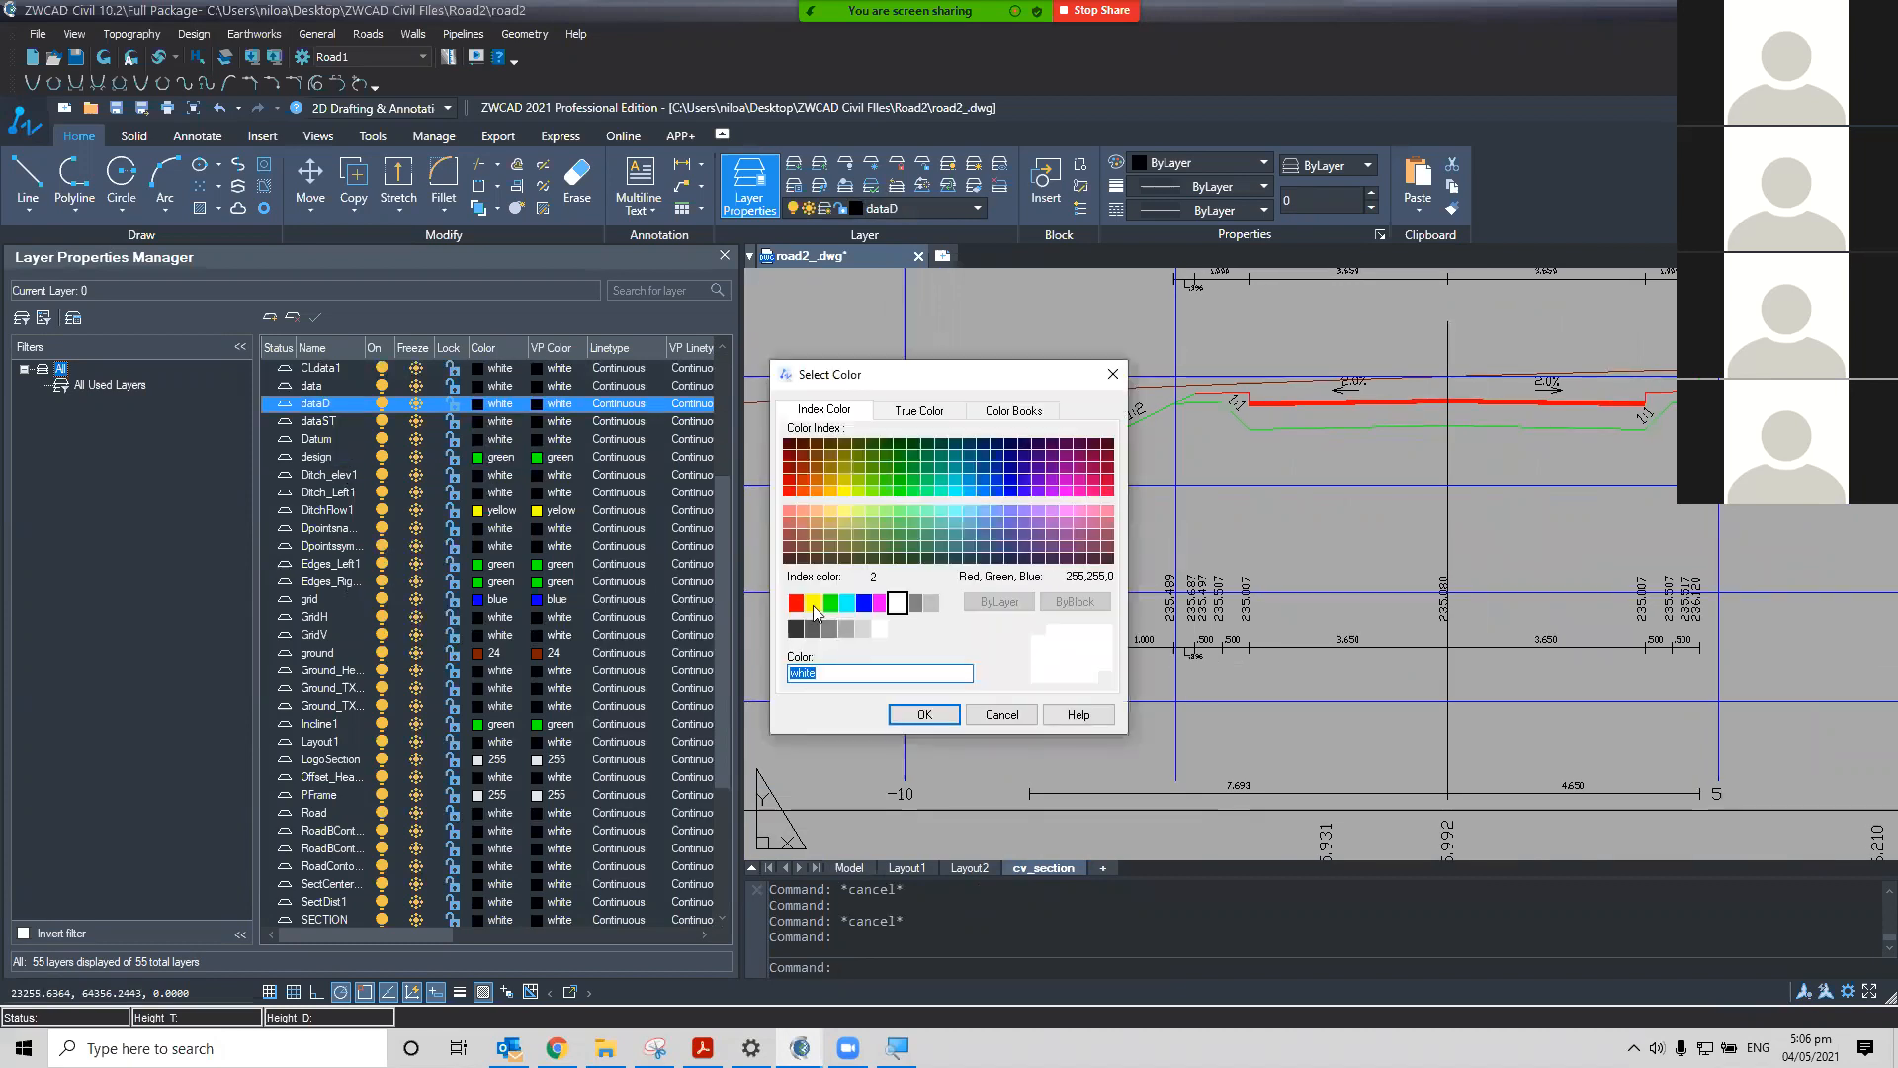
{"action": "left_click", "coordinate": [813, 602]}
{"action": "key", "text": "Return"}
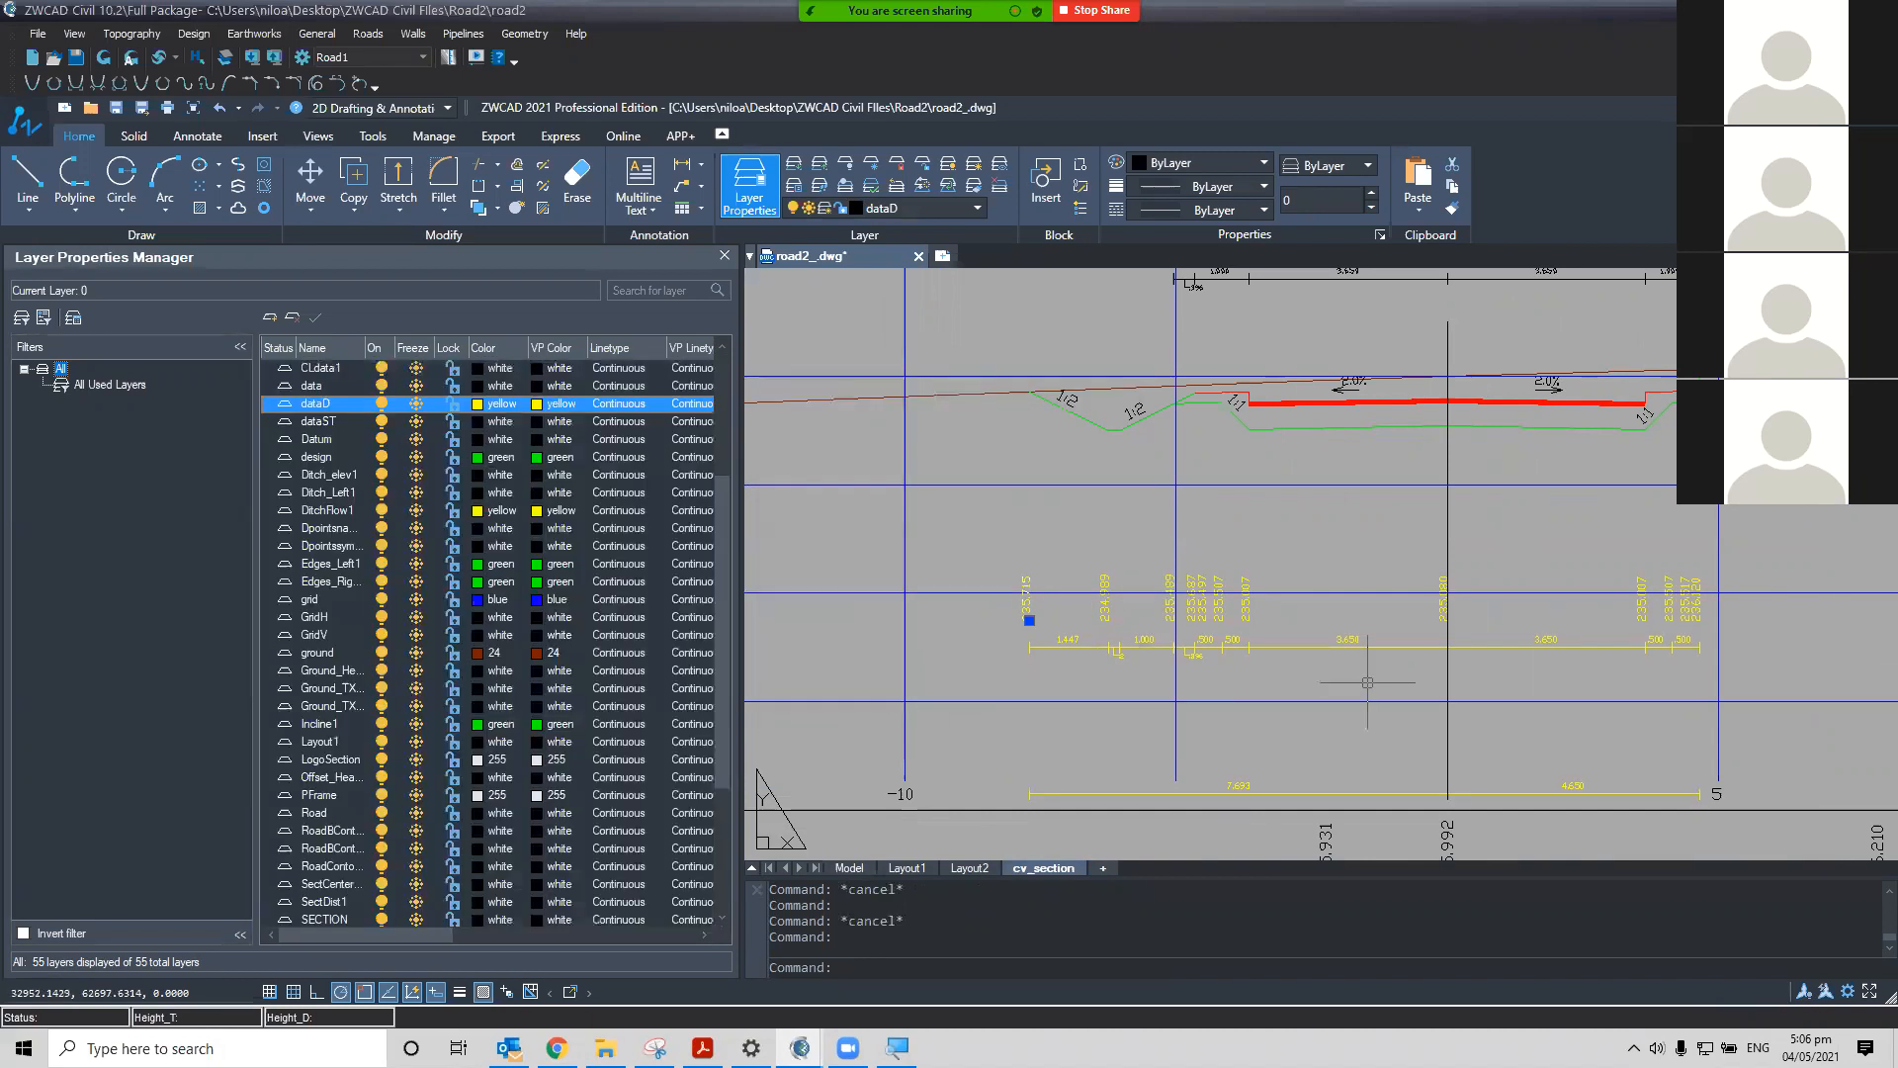
Zoom out and pan to review the recoloured cross-section sheets
{"action": "scroll", "coordinate": [1279, 695], "scroll_direction": "down", "scroll_amount": 3}
{"action": "scroll", "coordinate": [1278, 695], "scroll_direction": "down", "scroll_amount": 5}
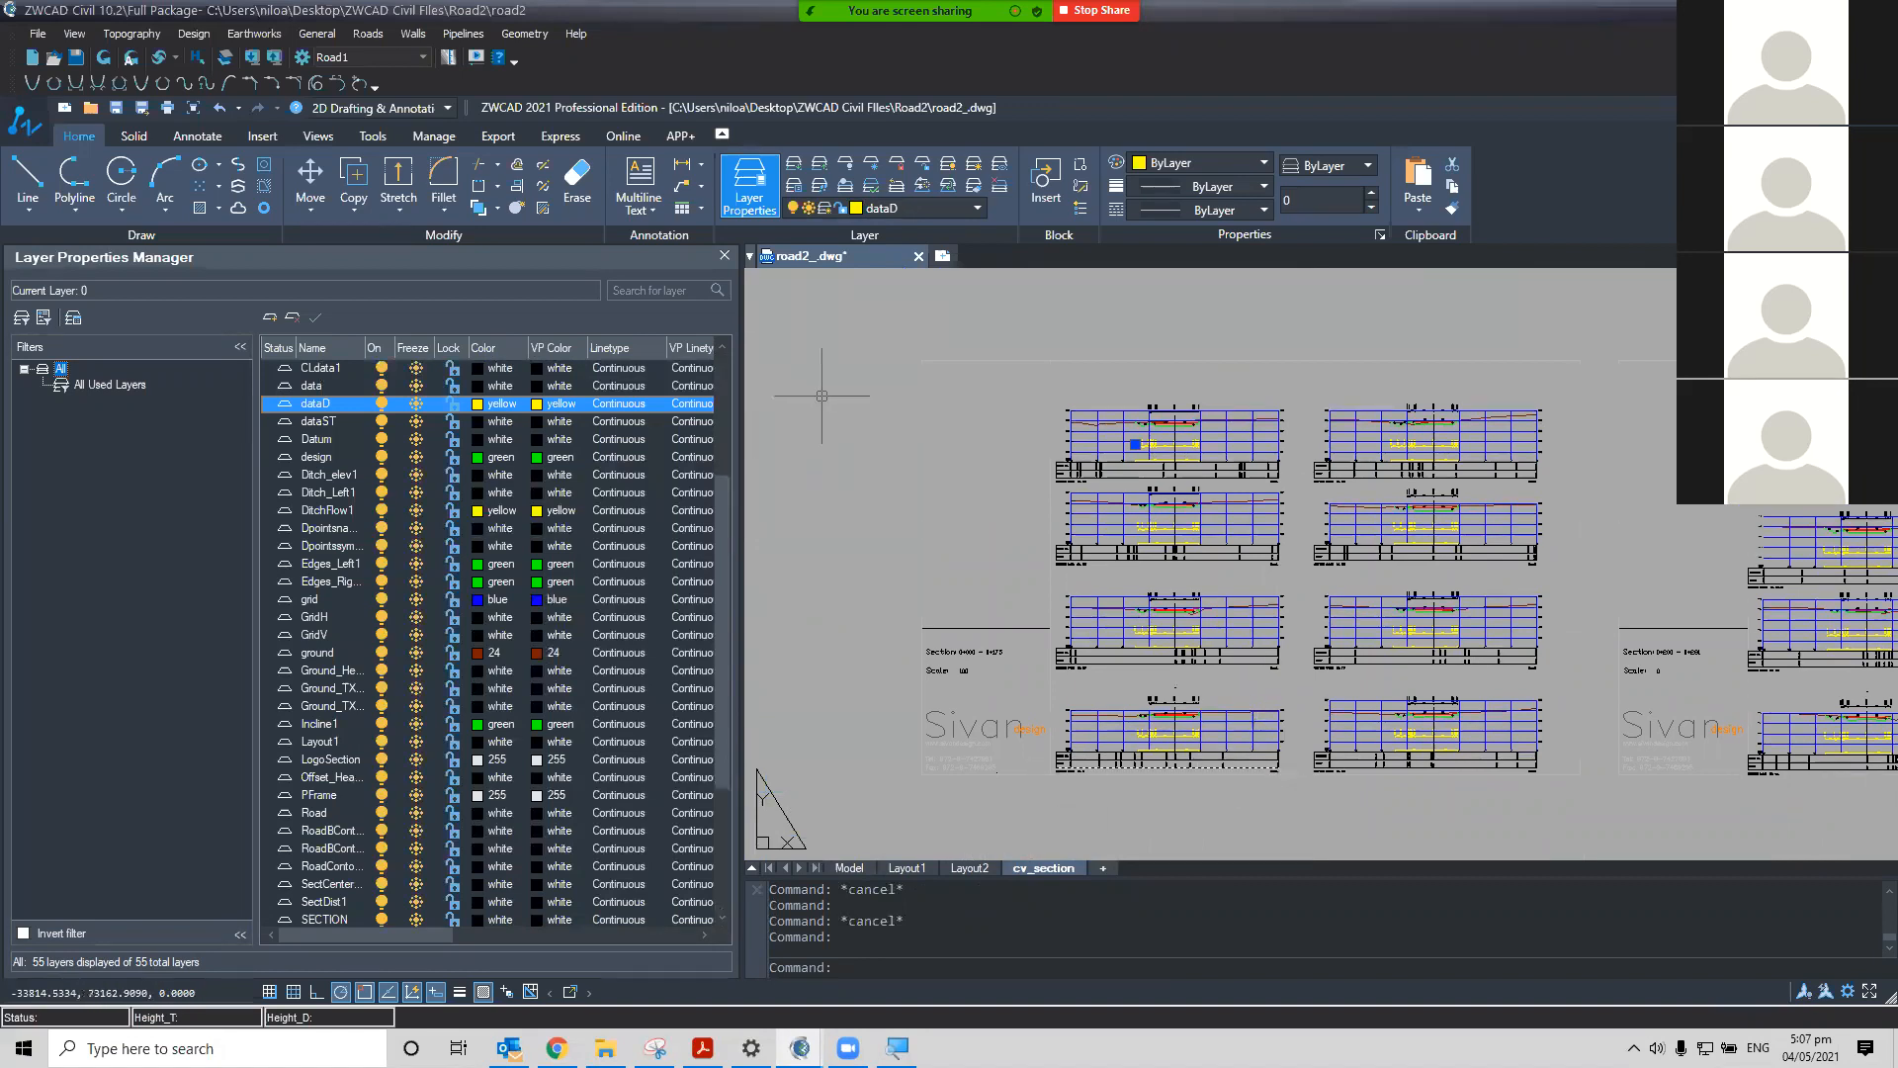
{"action": "middle_click_drag", "start_coordinate": [1361, 594], "coordinate": [1259, 554]}
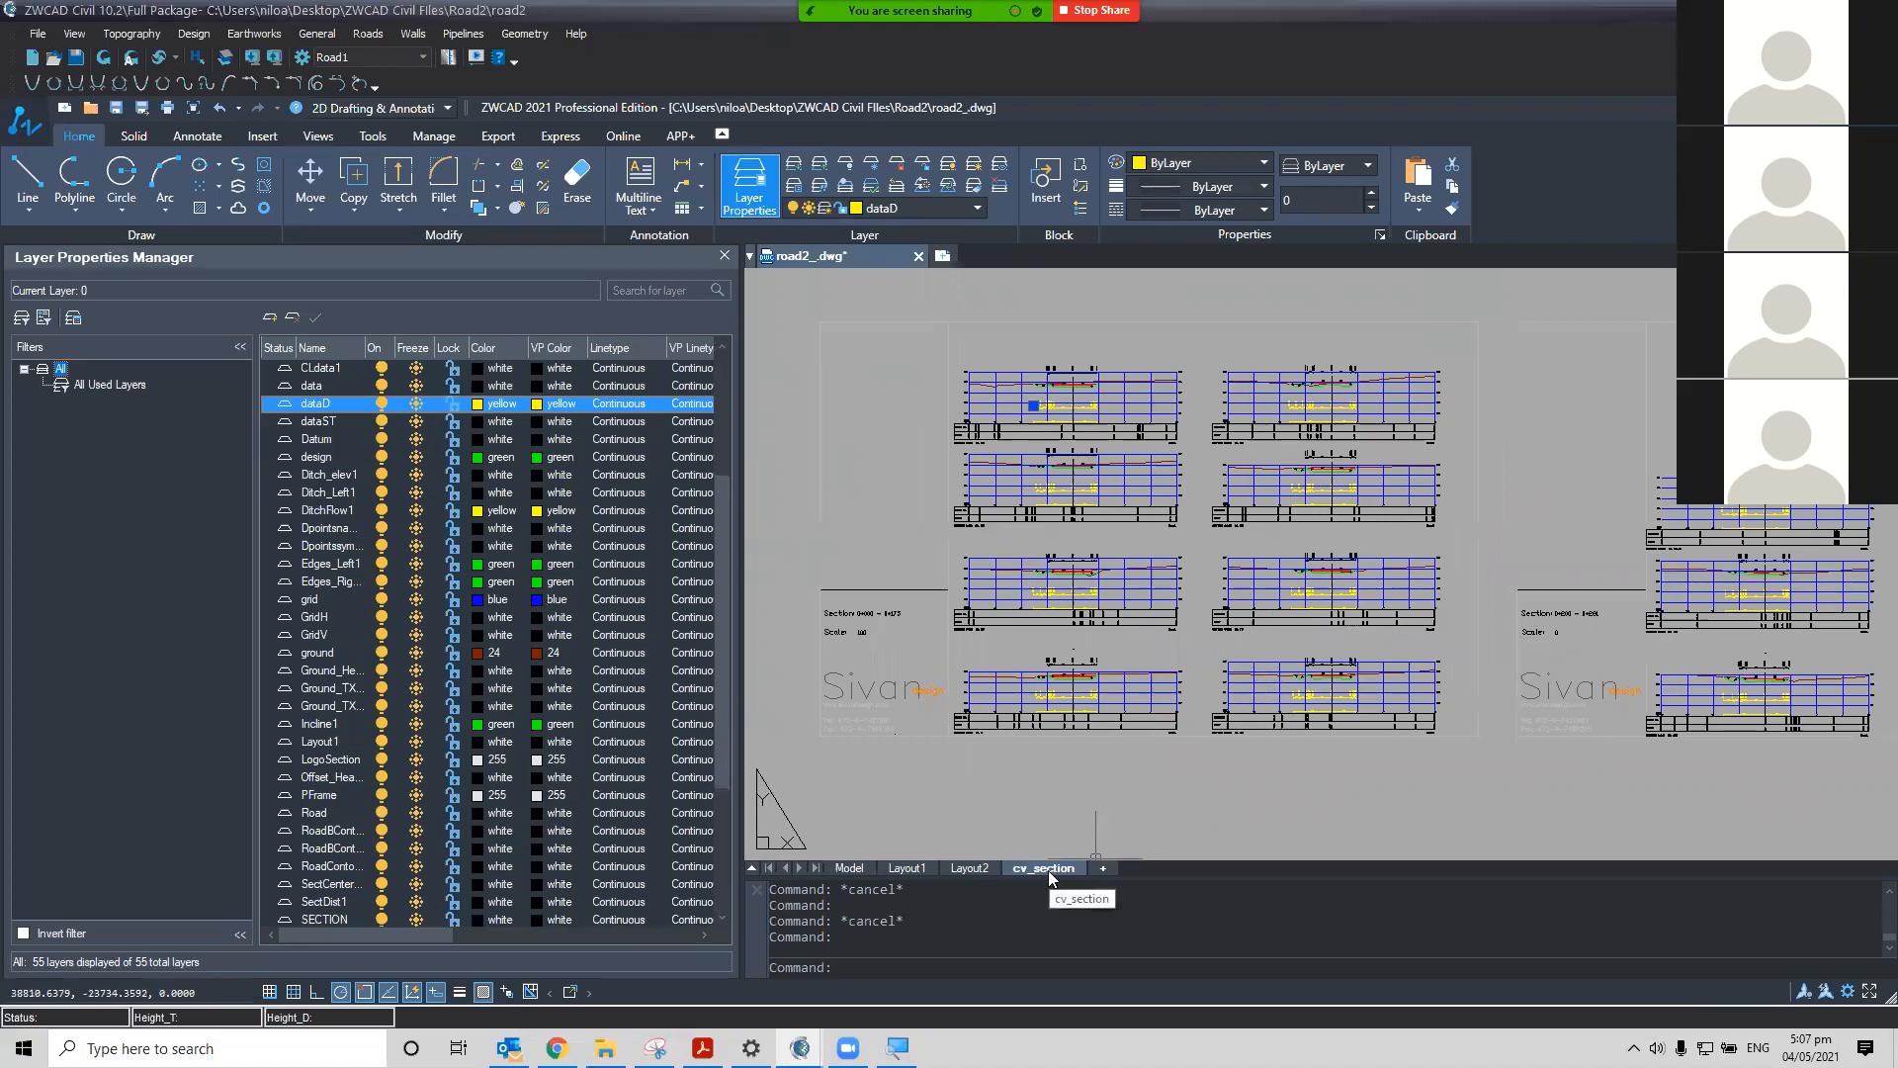
Identify the cross-section sheet frame and set the PFrame layer colour to true colour 0,0,0 (black)
{"action": "left_click", "coordinate": [1476, 739]}
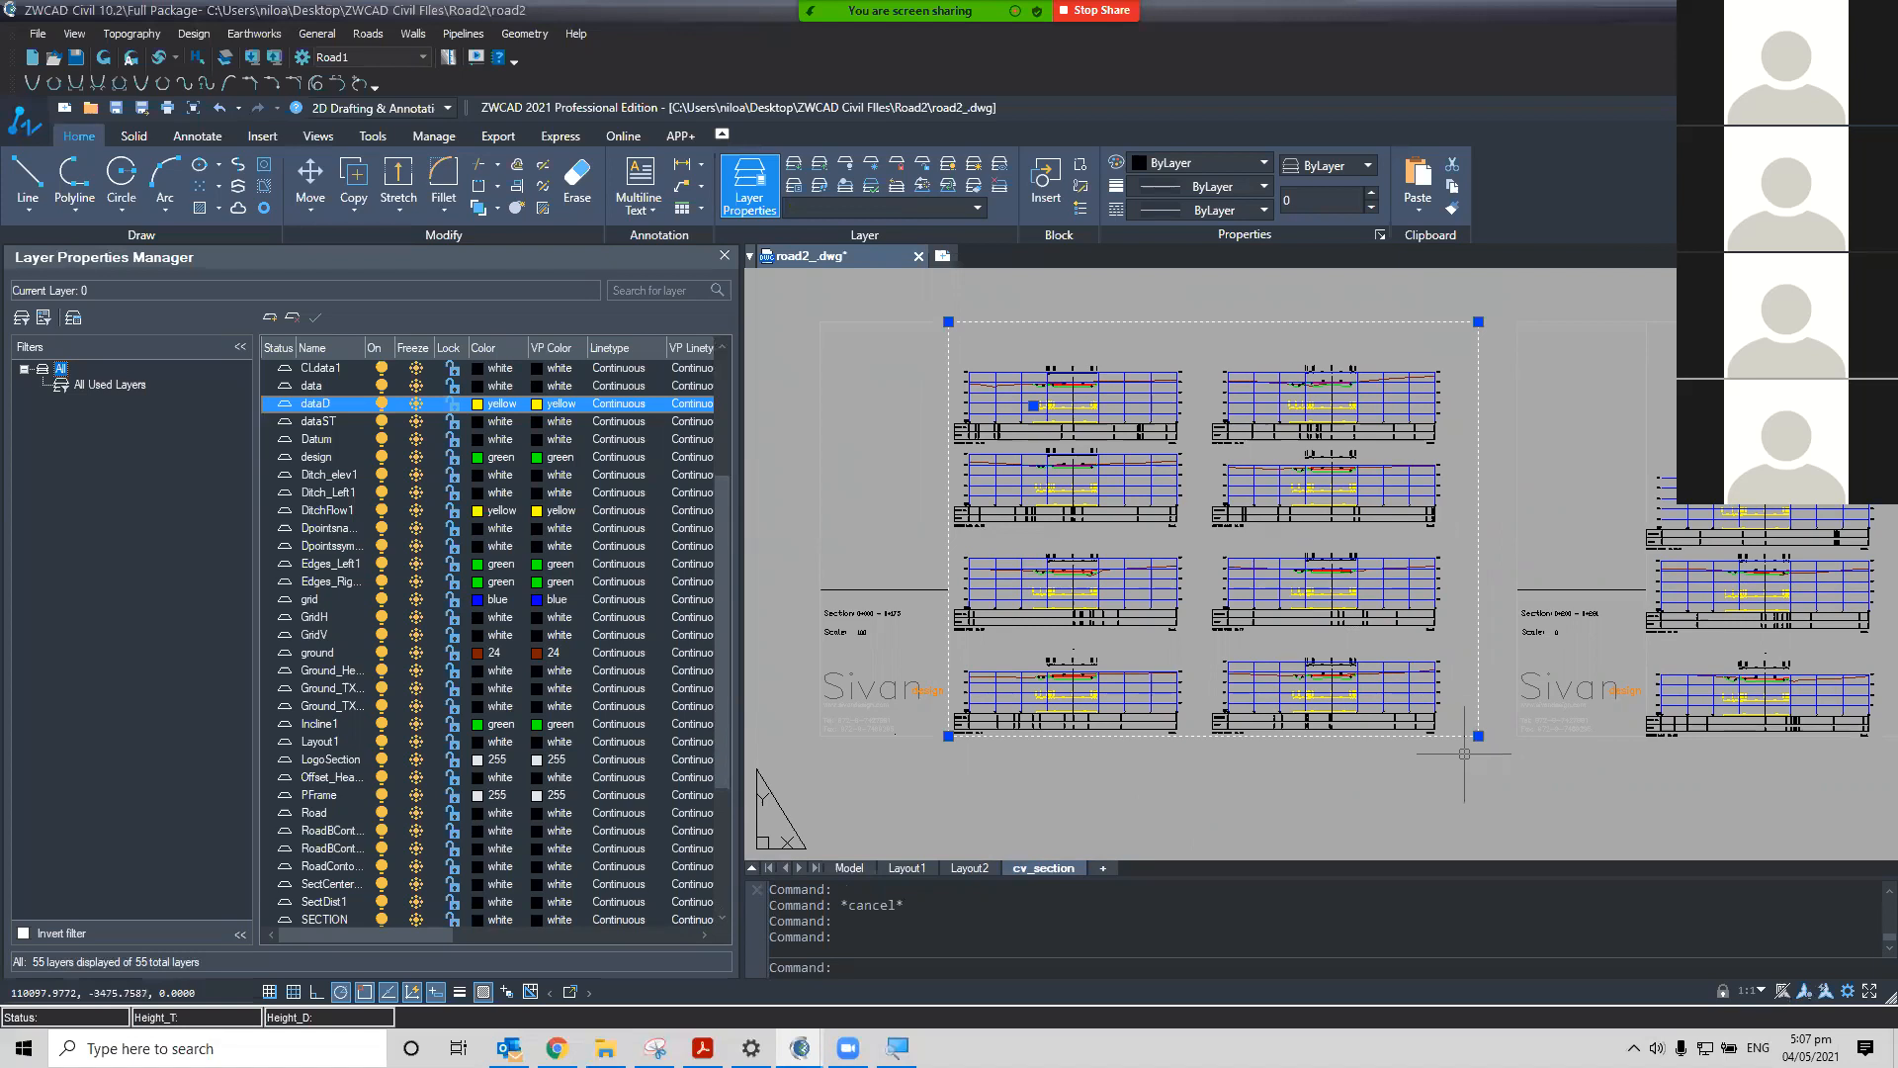
{"action": "right_click", "coordinate": [1042, 867]}
{"action": "key", "text": "Escape"}
{"action": "key", "text": "Escape"}
{"action": "left_click", "coordinate": [1047, 321]}
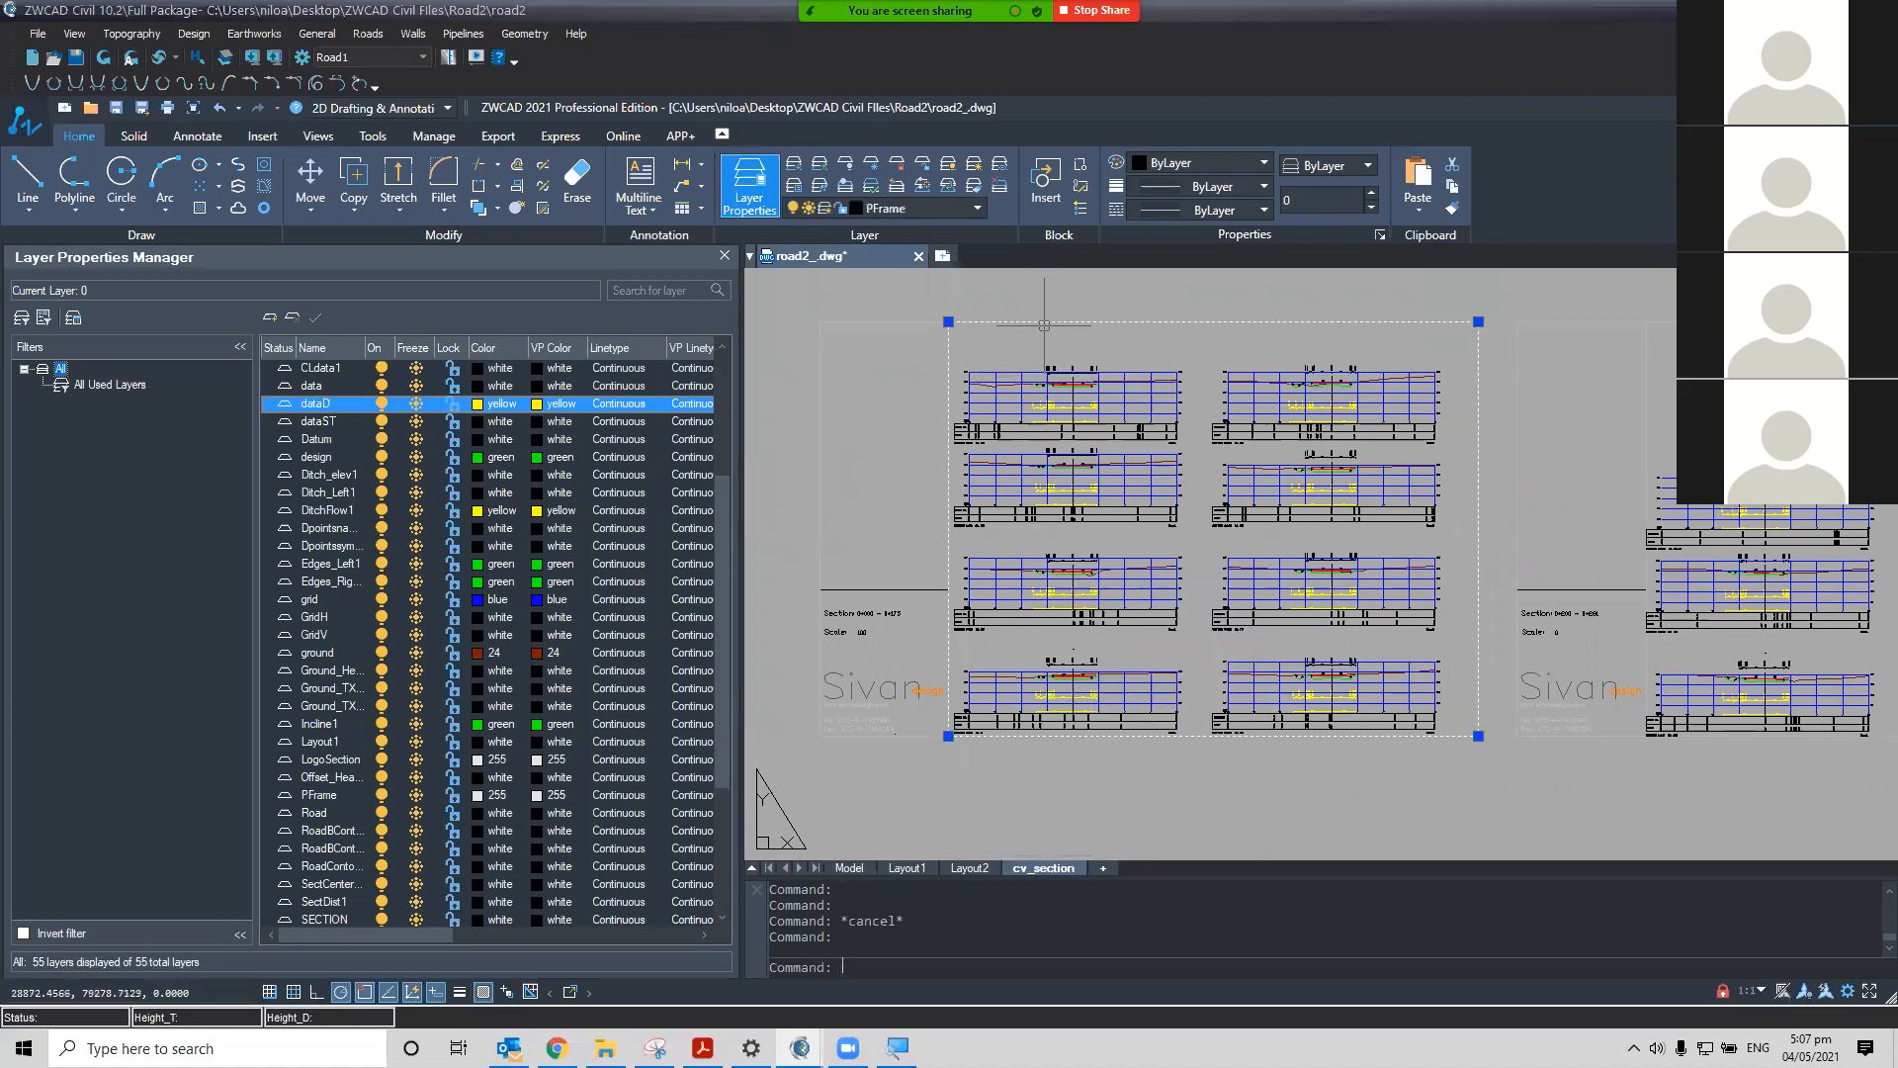
{"action": "scroll", "coordinate": [518, 734], "scroll_direction": "down", "scroll_amount": 4}
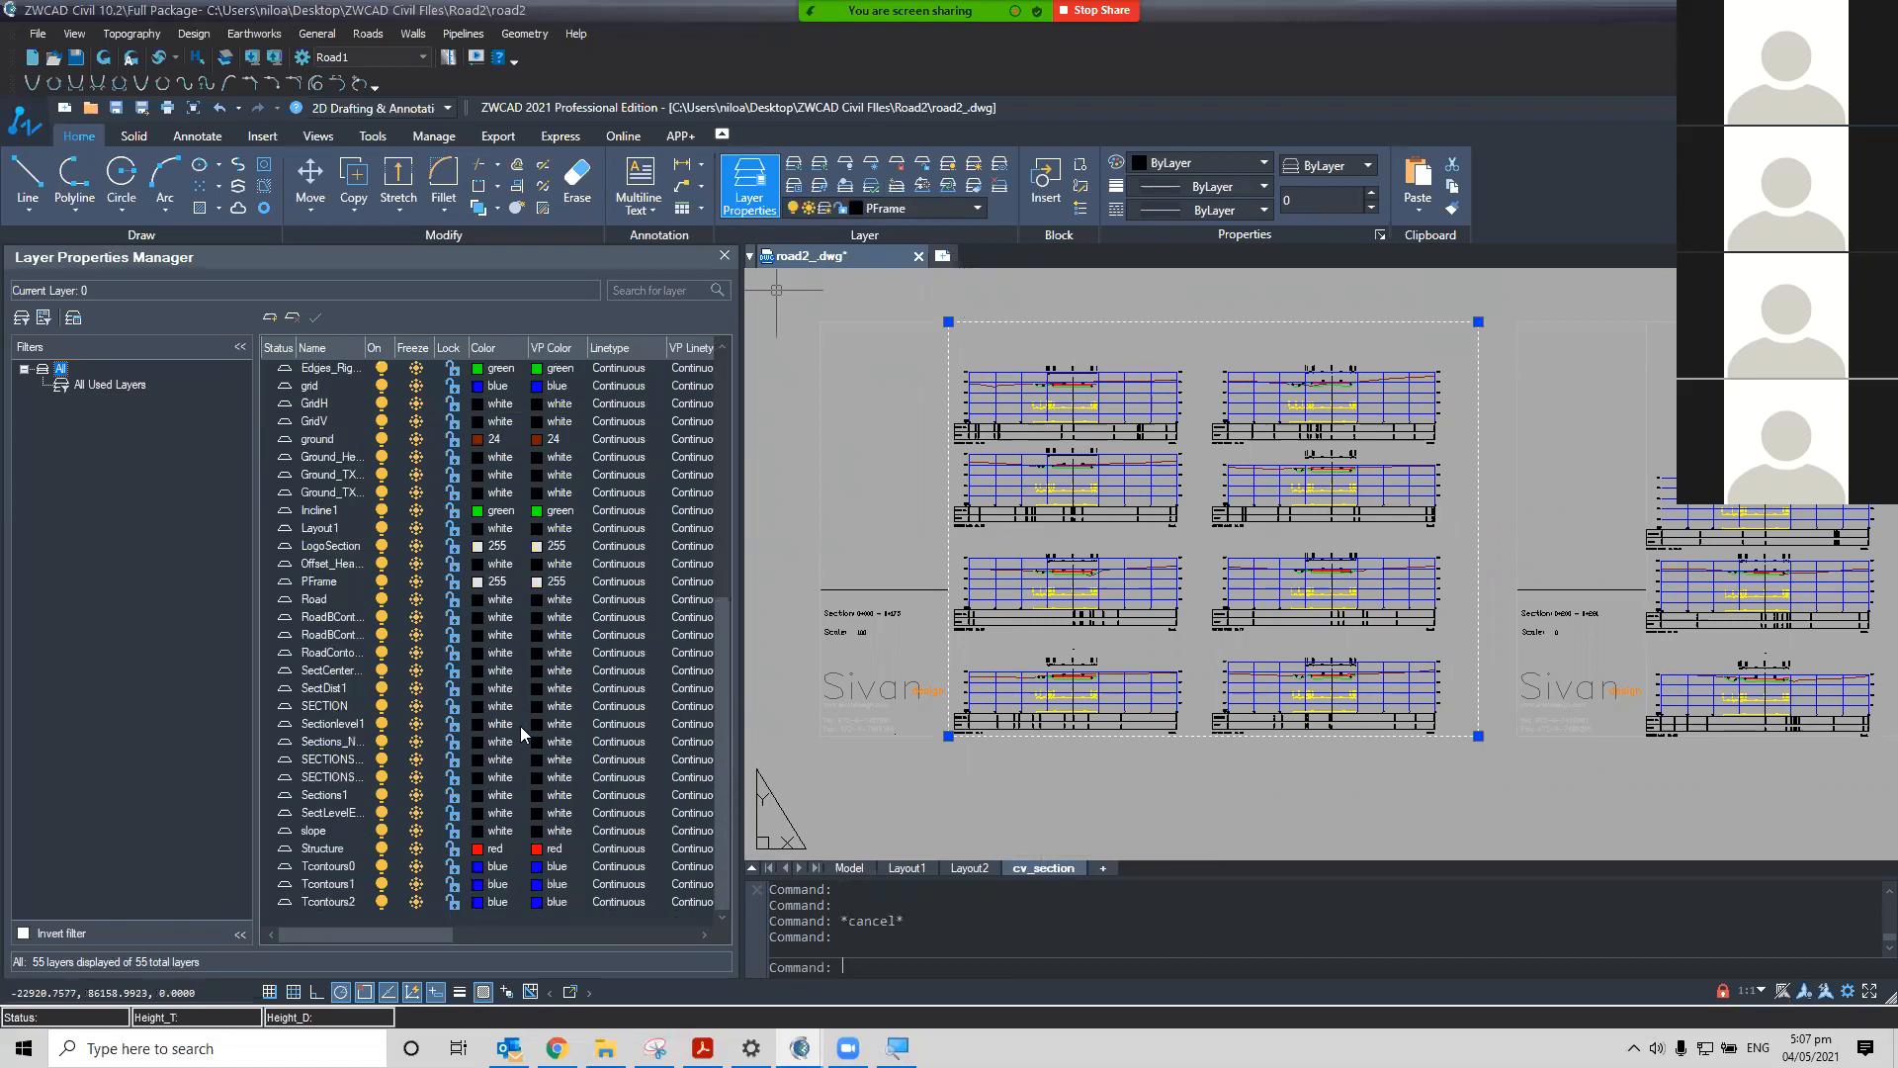
{"action": "left_click", "coordinate": [346, 581]}
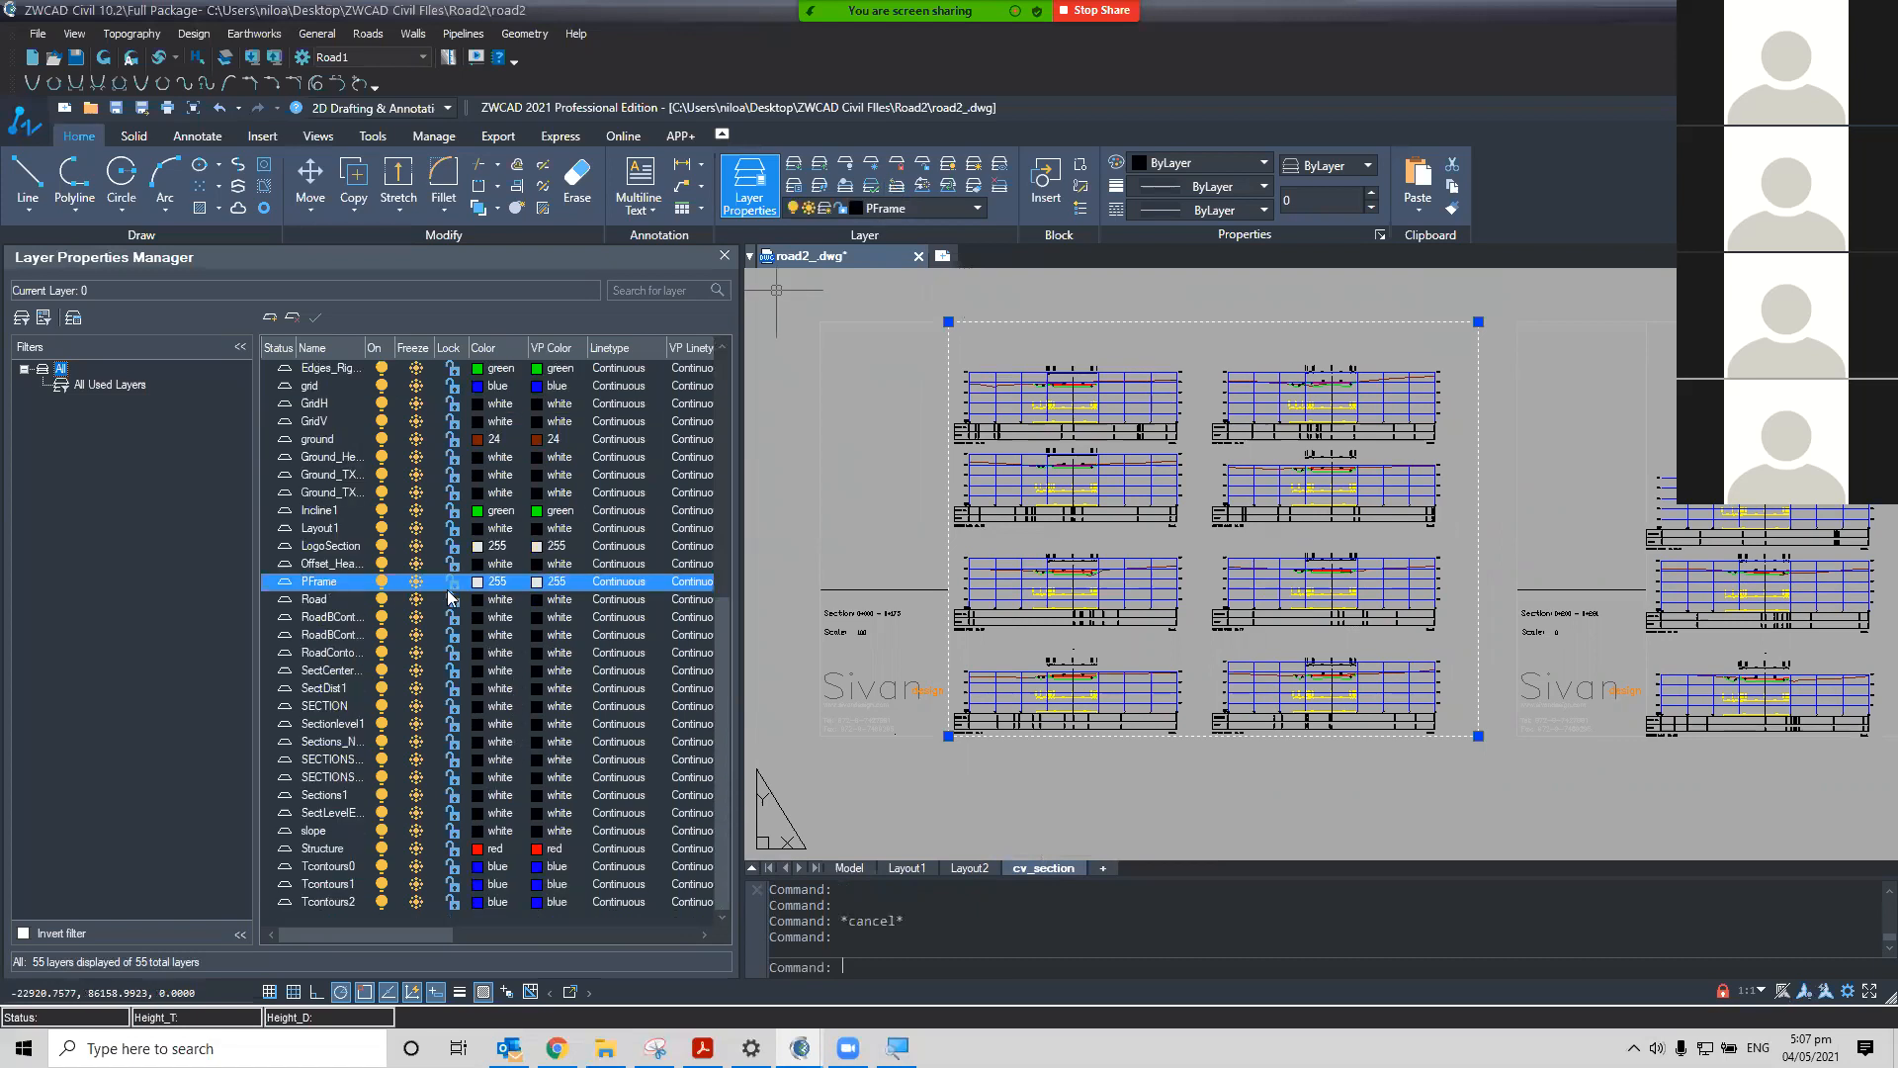
{"action": "left_click", "coordinate": [479, 583]}
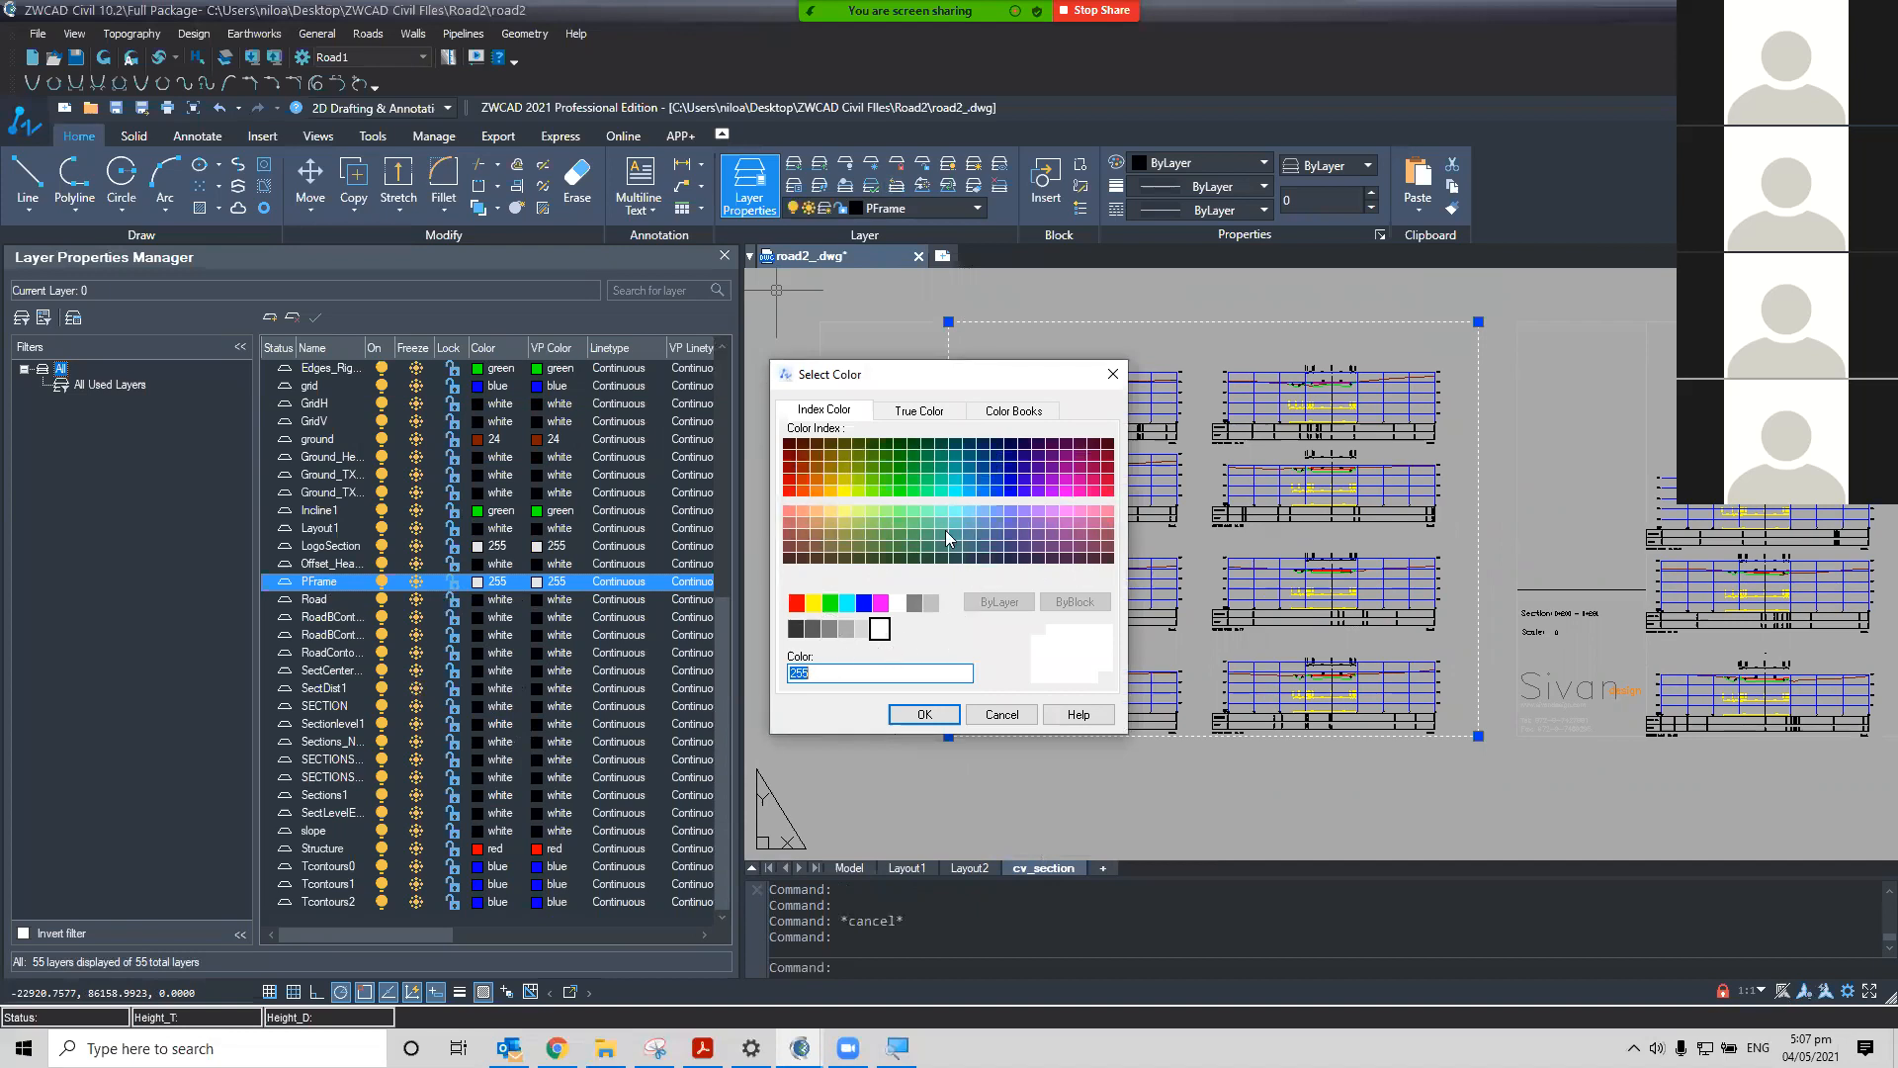
{"action": "left_click", "coordinate": [919, 410]}
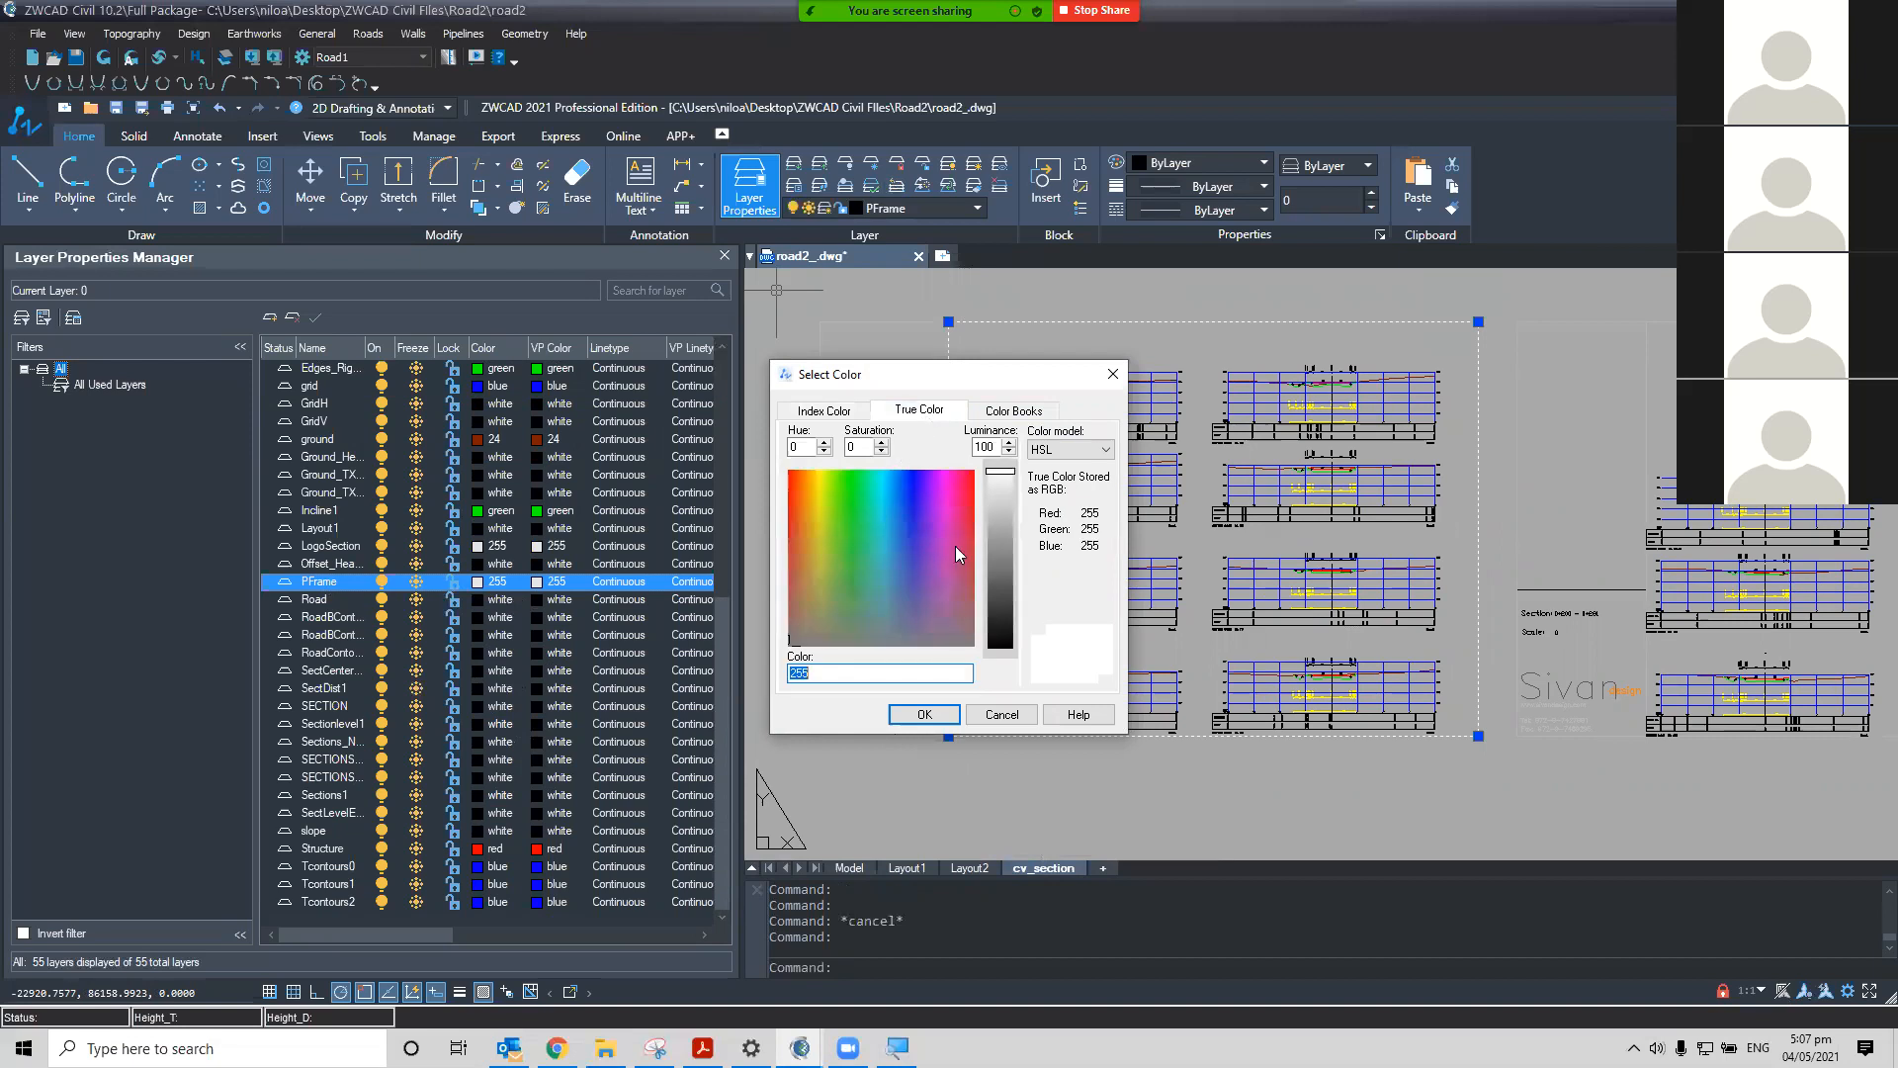
{"action": "left_click_drag", "start_coordinate": [1003, 475], "coordinate": [1001, 650]}
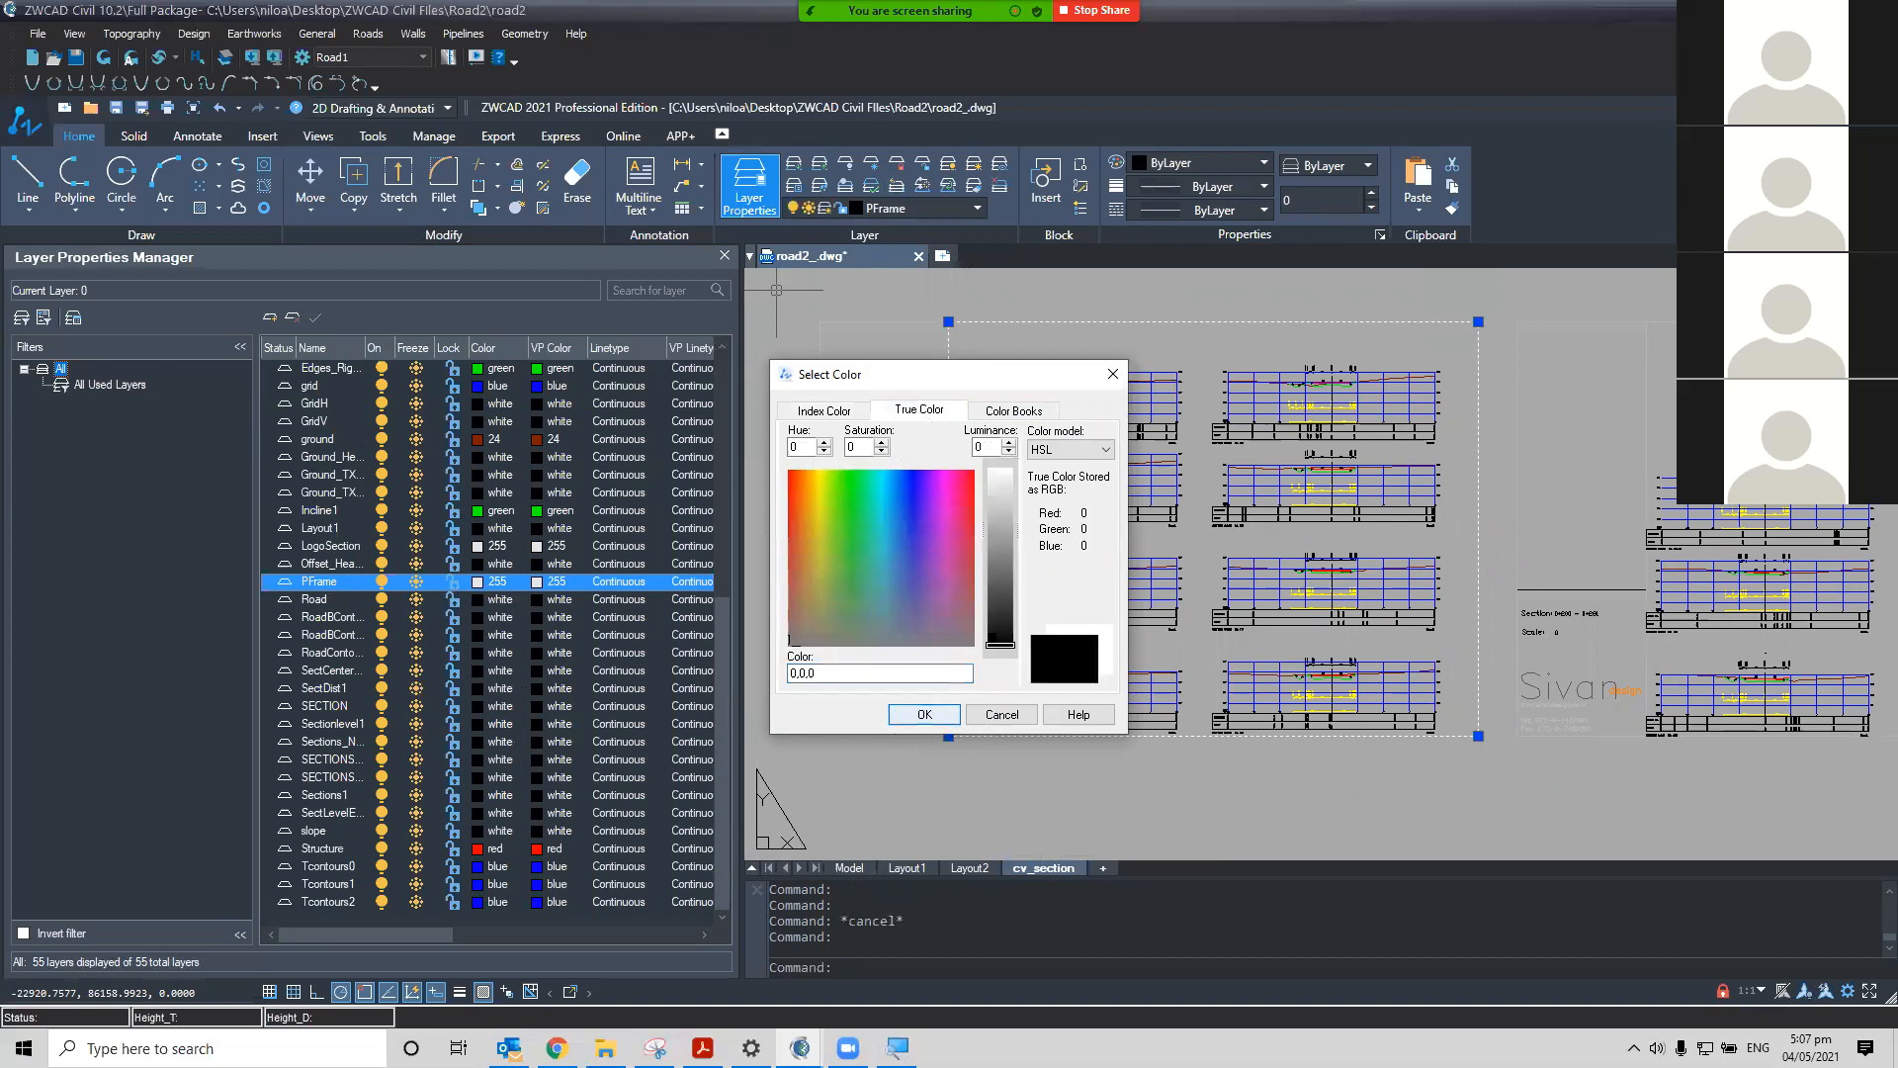
{"action": "left_click", "coordinate": [924, 713]}
{"action": "left_click", "coordinate": [1029, 368]}
{"action": "key", "text": "Escape"}
{"action": "key", "text": "Escape"}
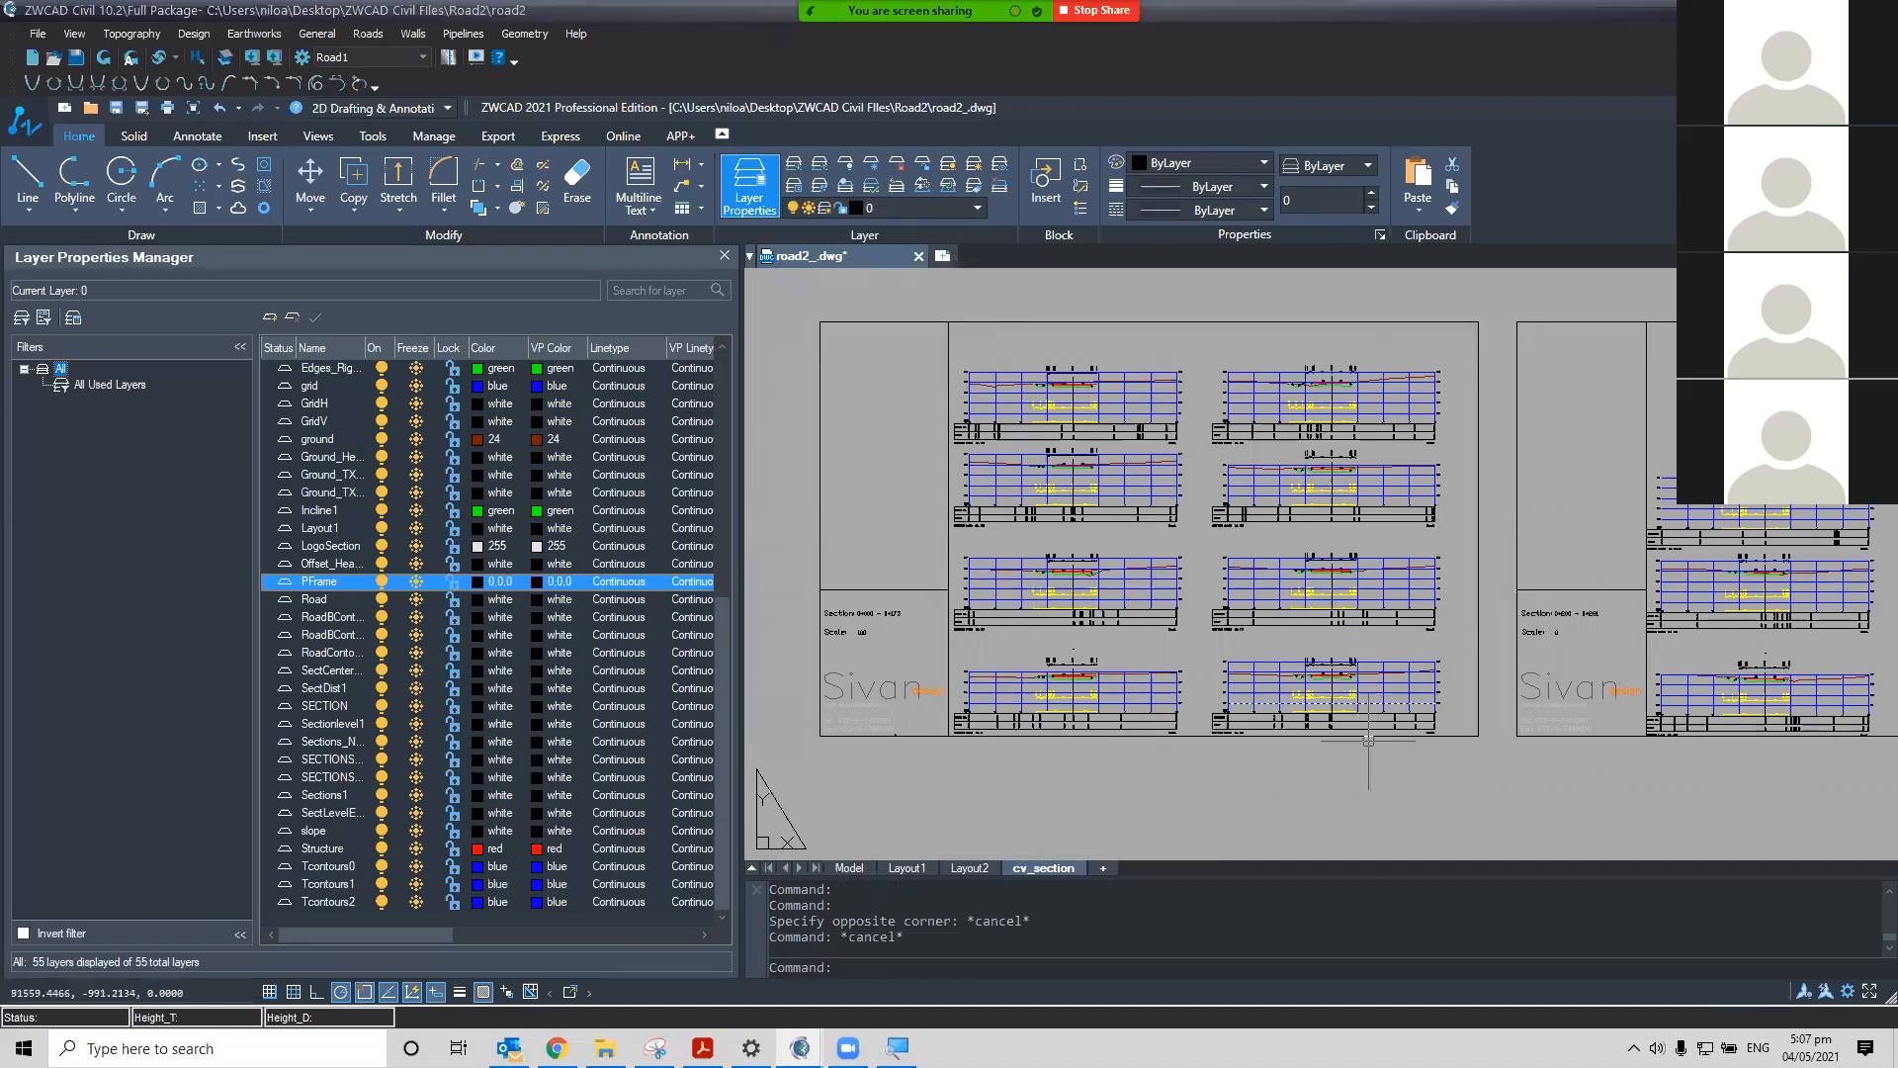
Zoom and pan across the cross-section sheets to inspect the title block and logo section
{"action": "scroll", "coordinate": [1489, 757], "scroll_direction": "down", "scroll_amount": 4}
{"action": "scroll", "coordinate": [1434, 731], "scroll_direction": "up", "scroll_amount": 2}
{"action": "middle_click_drag", "start_coordinate": [1382, 699], "coordinate": [1309, 751]}
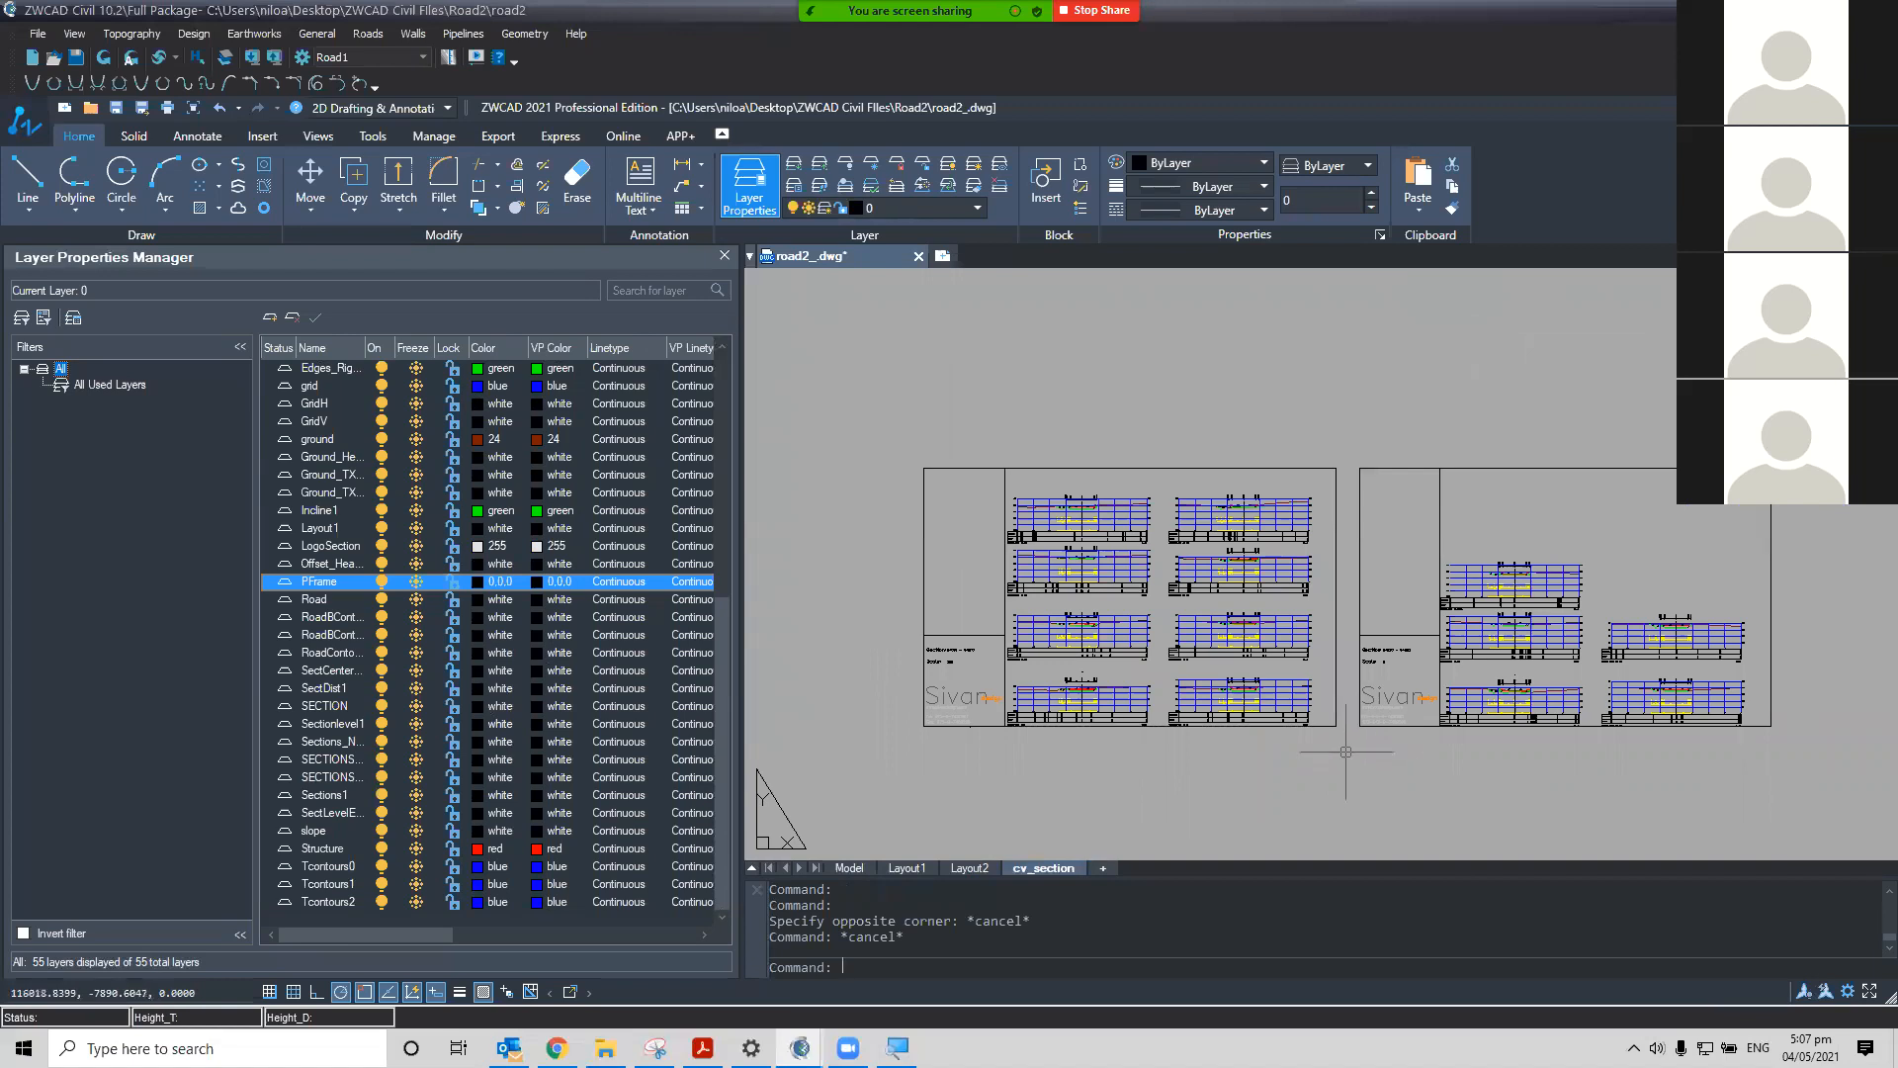
{"action": "scroll", "coordinate": [1346, 752], "scroll_direction": "up", "scroll_amount": 3}
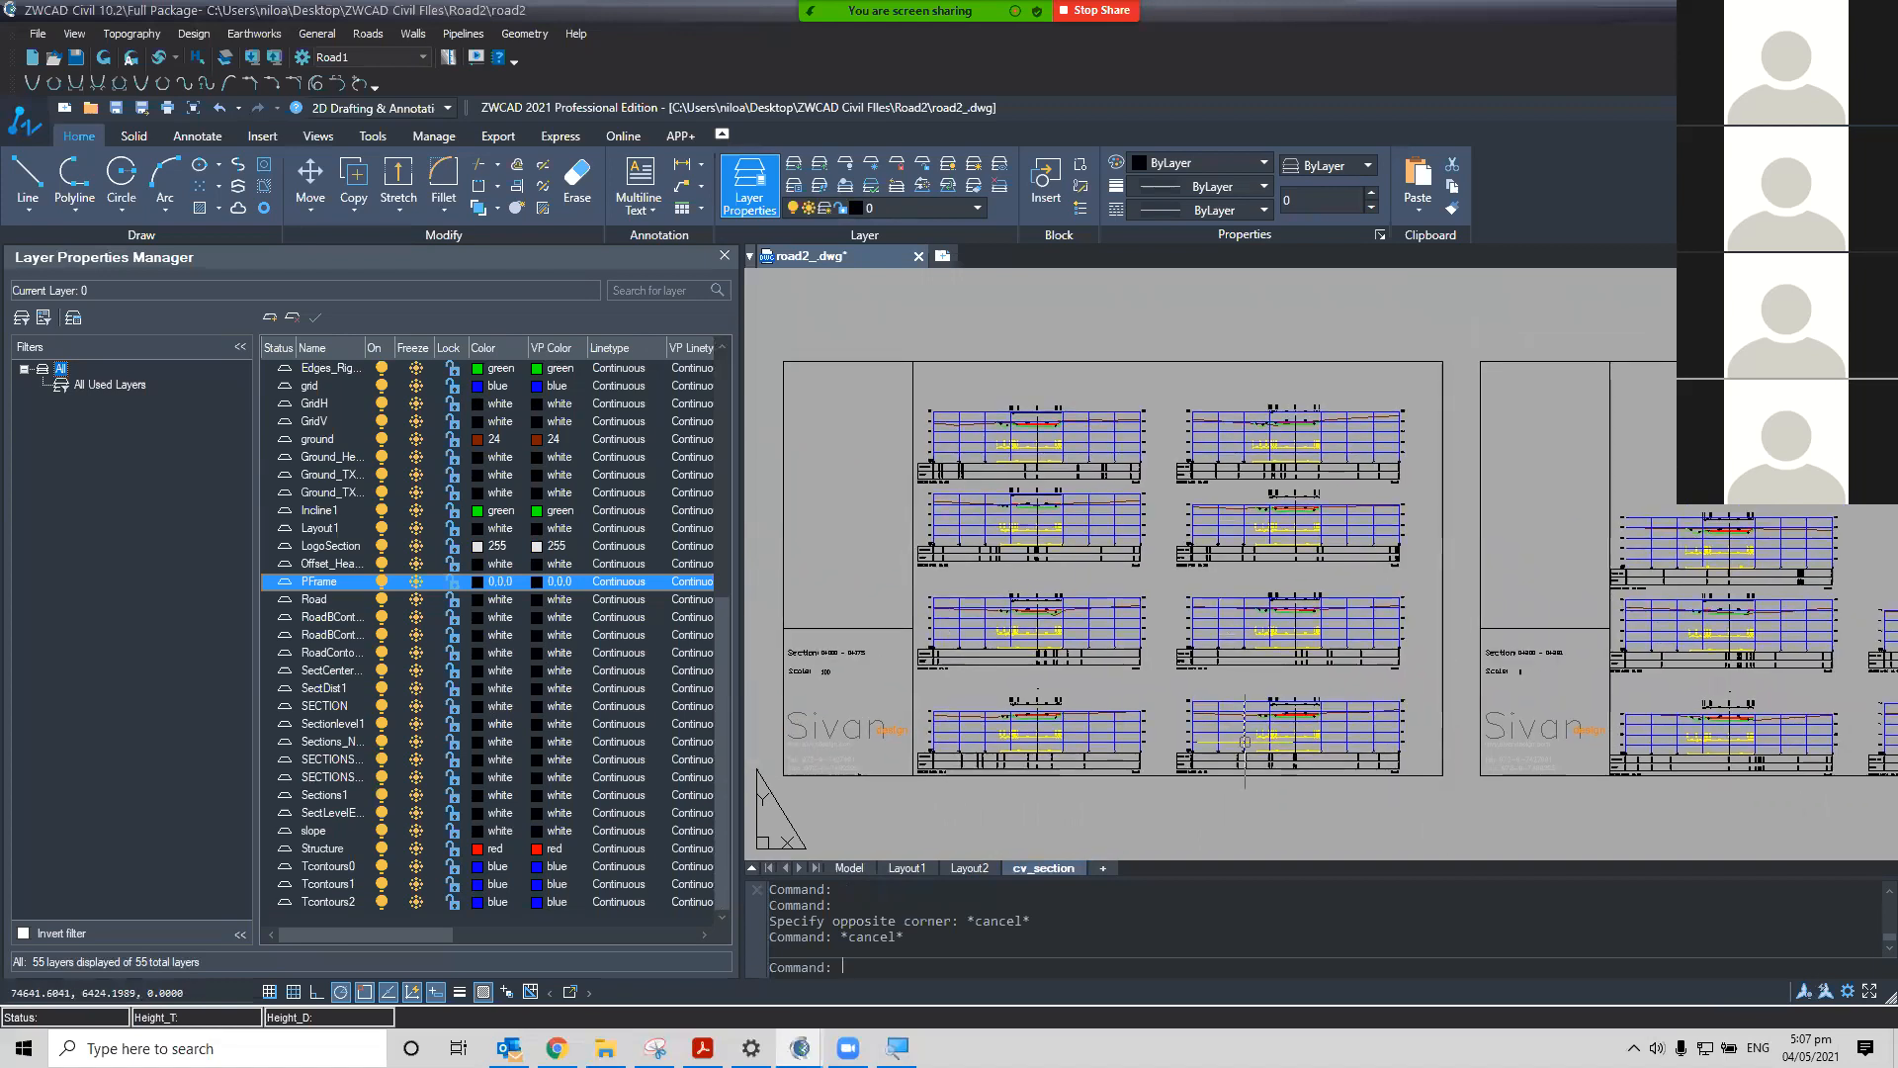
{"action": "scroll", "coordinate": [1061, 747], "scroll_direction": "up", "scroll_amount": 5}
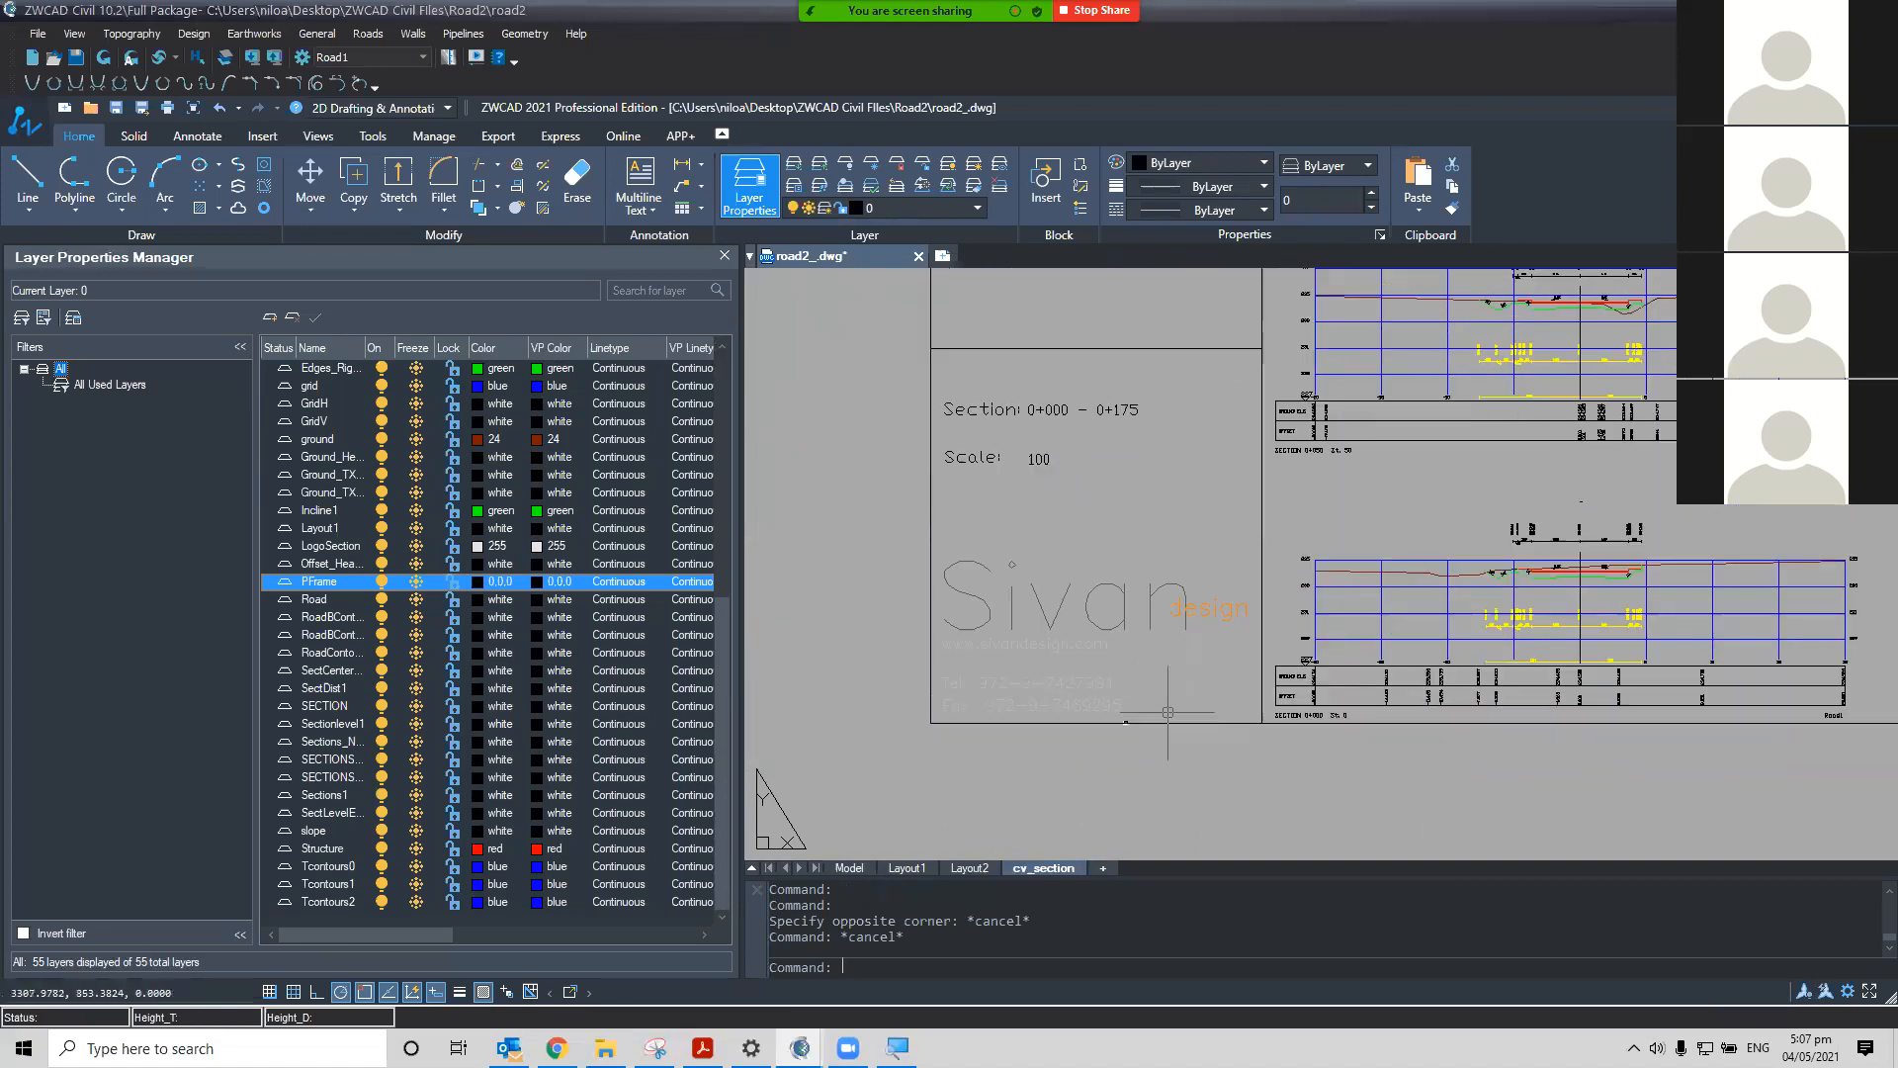
{"action": "left_click", "coordinate": [1060, 644]}
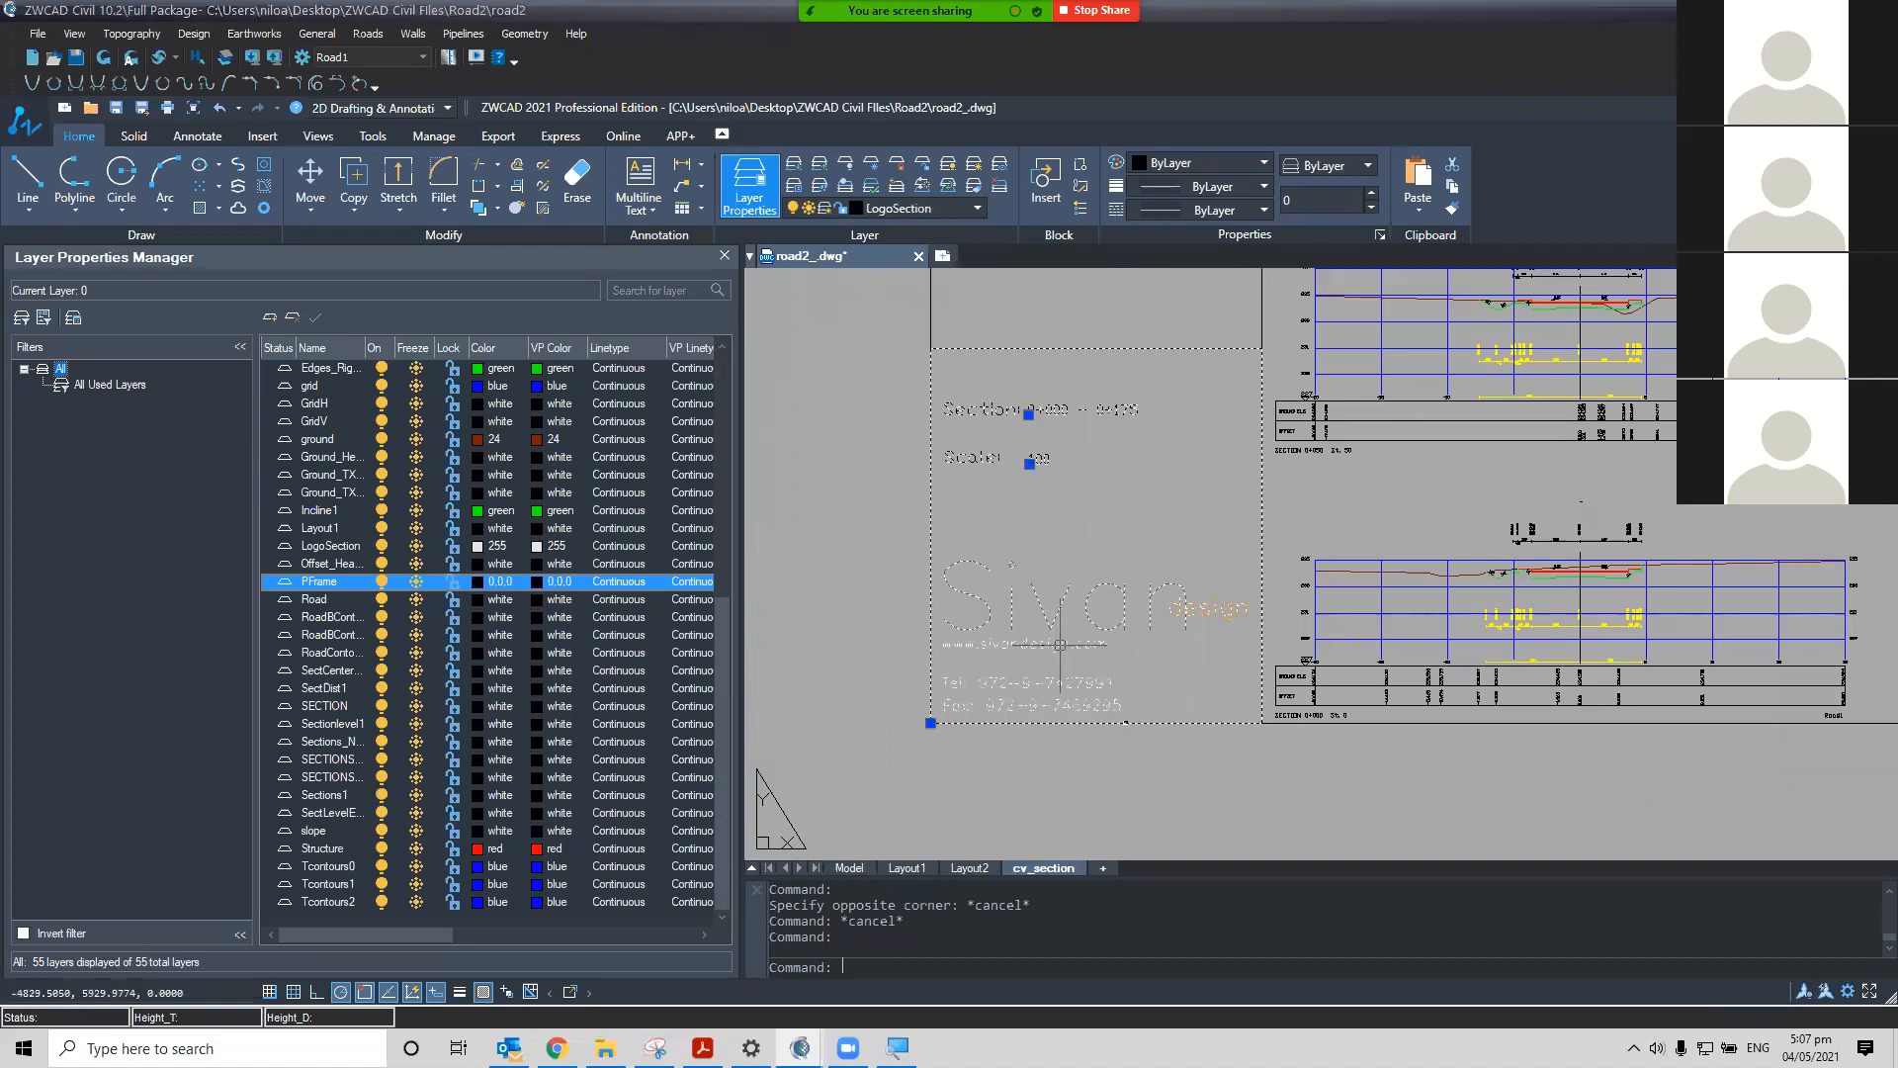
{"action": "key", "text": "Escape"}
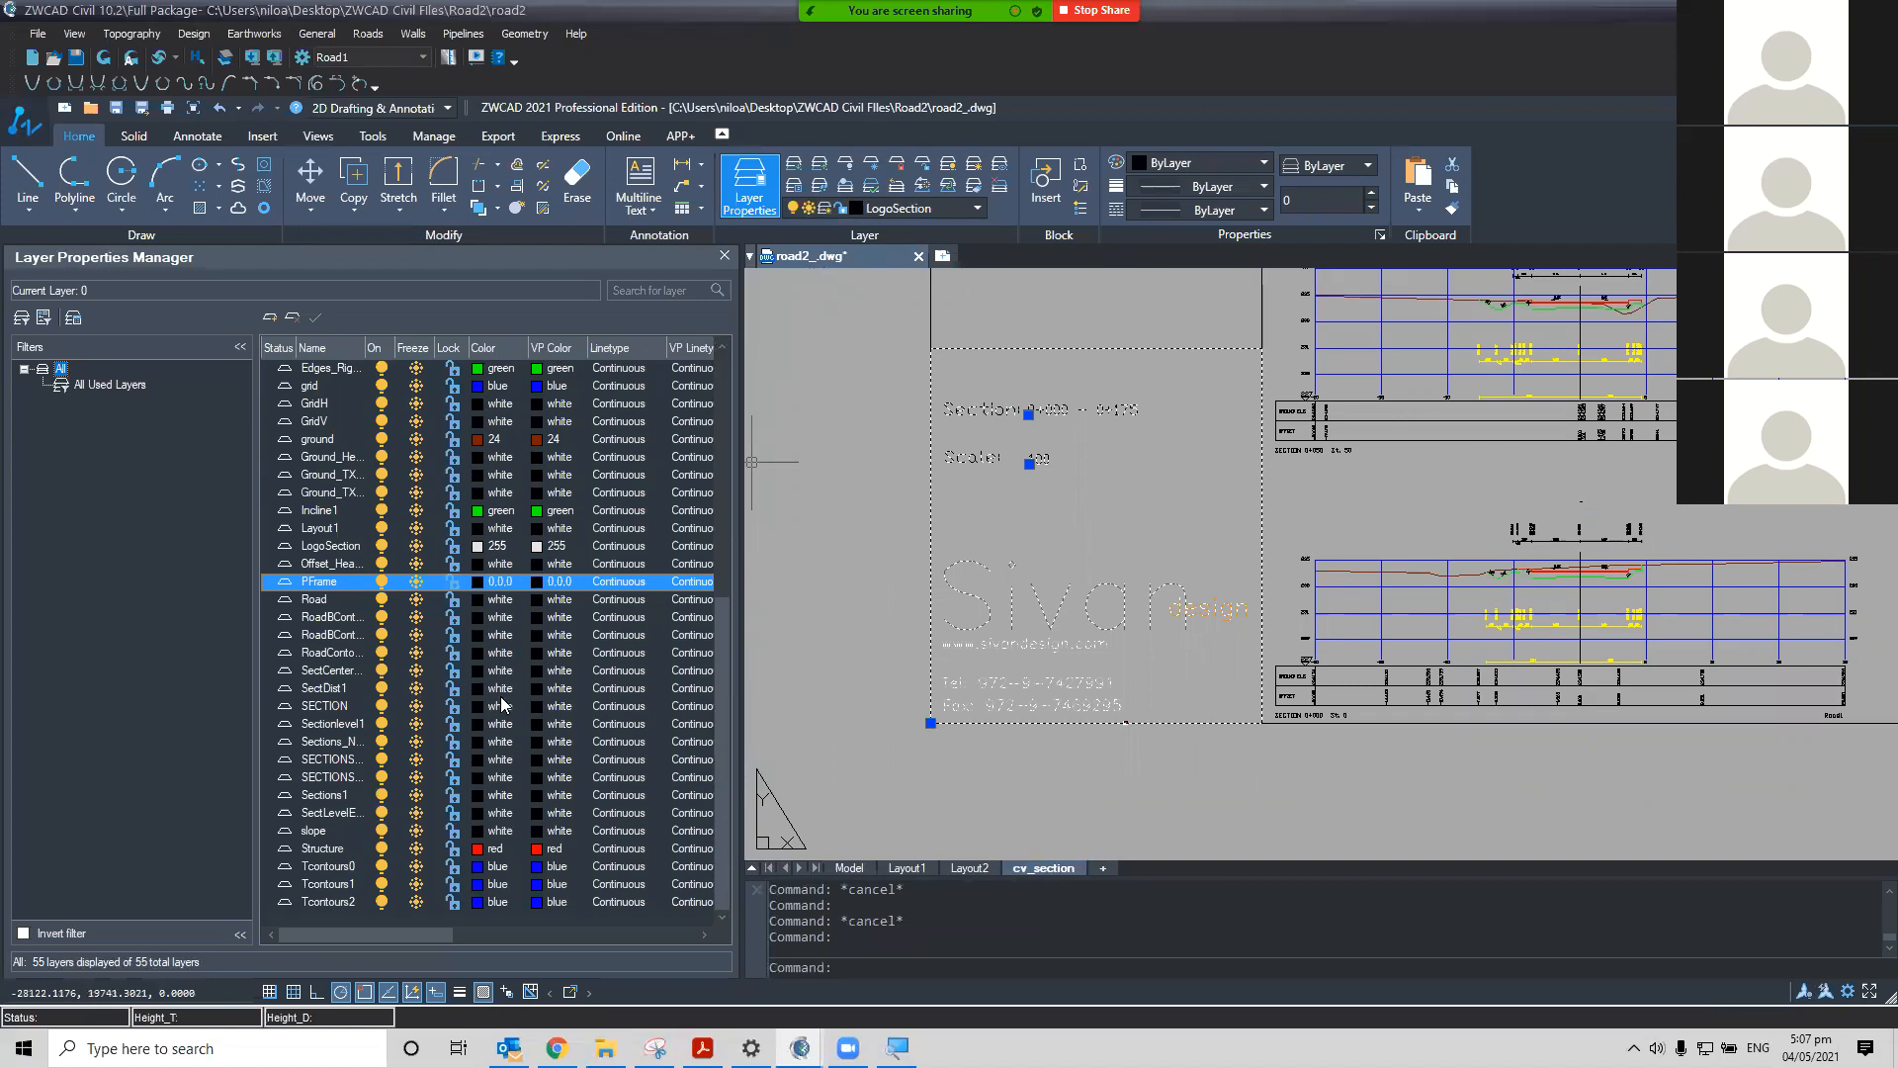
{"action": "key", "text": "Escape"}
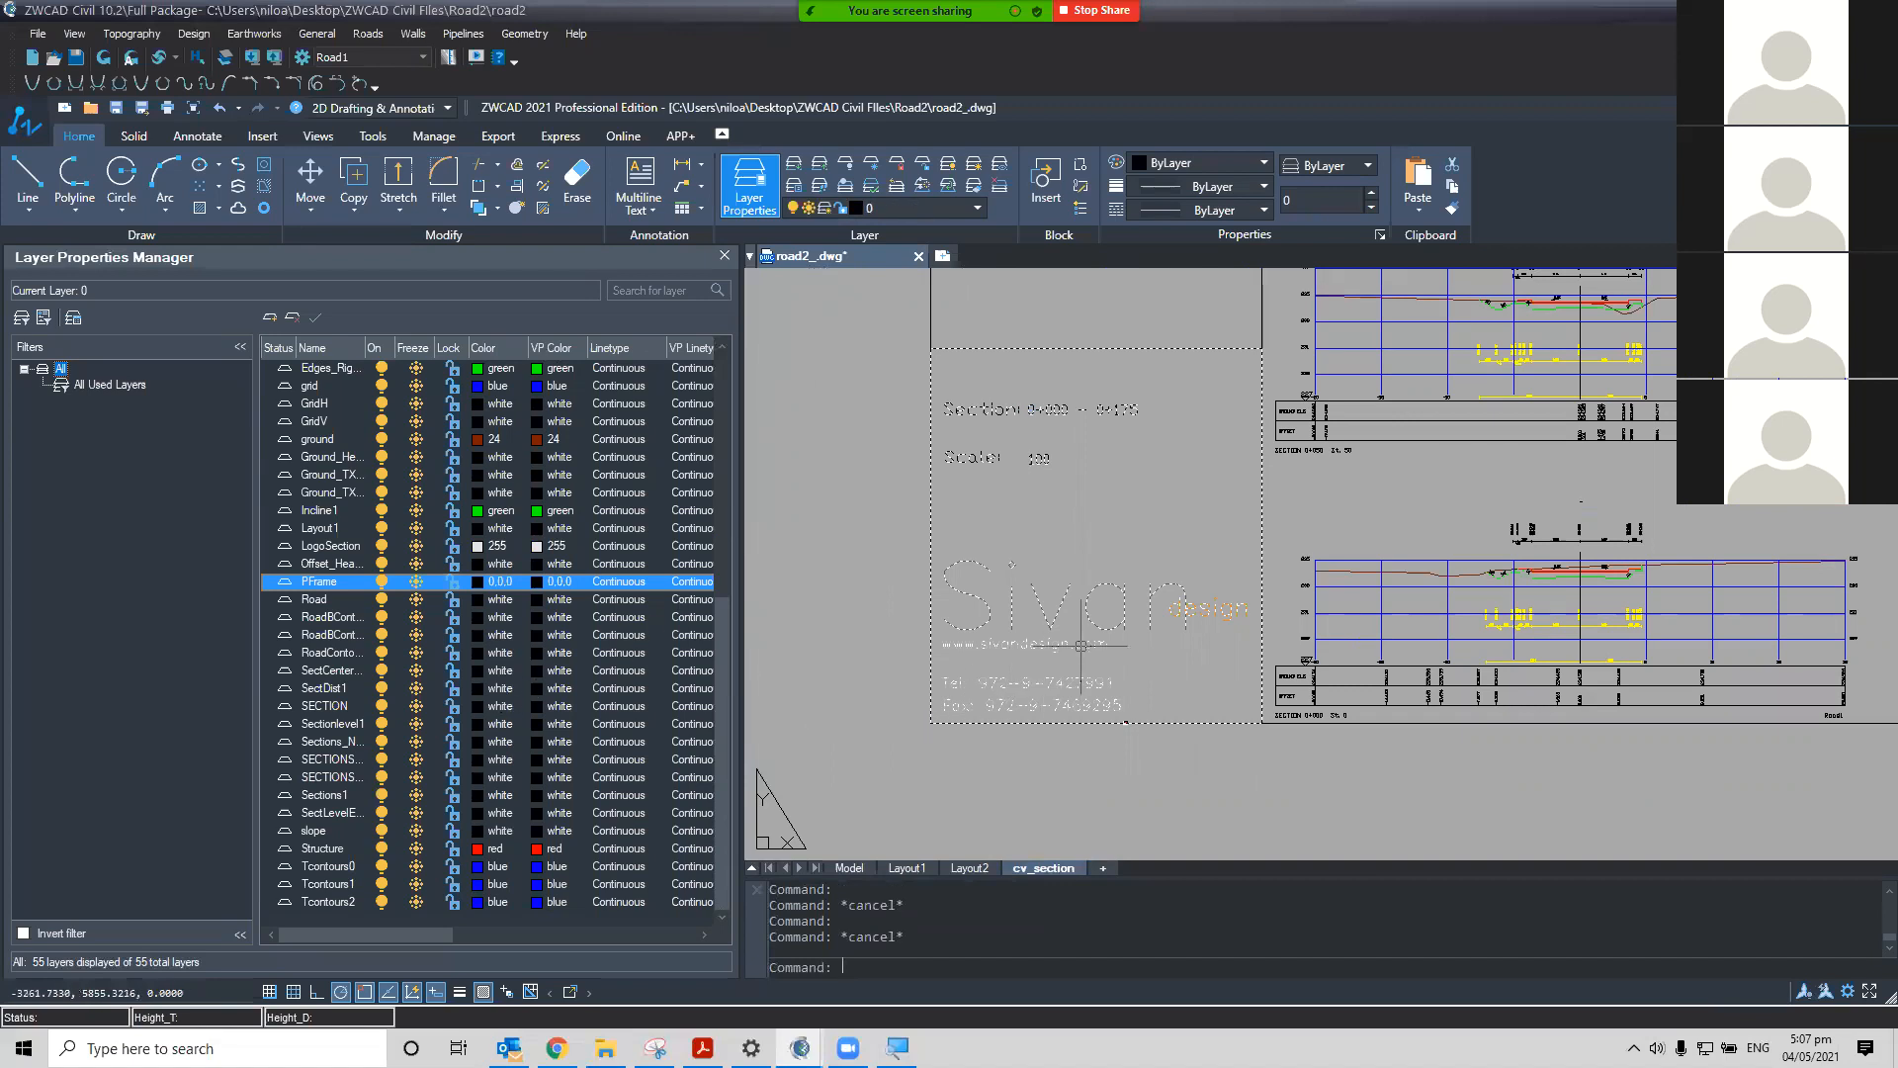
{"action": "middle_click_drag", "start_coordinate": [1232, 642], "coordinate": [1133, 686]}
{"action": "scroll", "coordinate": [1133, 686], "scroll_direction": "down", "scroll_amount": 3}
{"action": "middle_click_drag", "start_coordinate": [1461, 729], "coordinate": [1382, 775]}
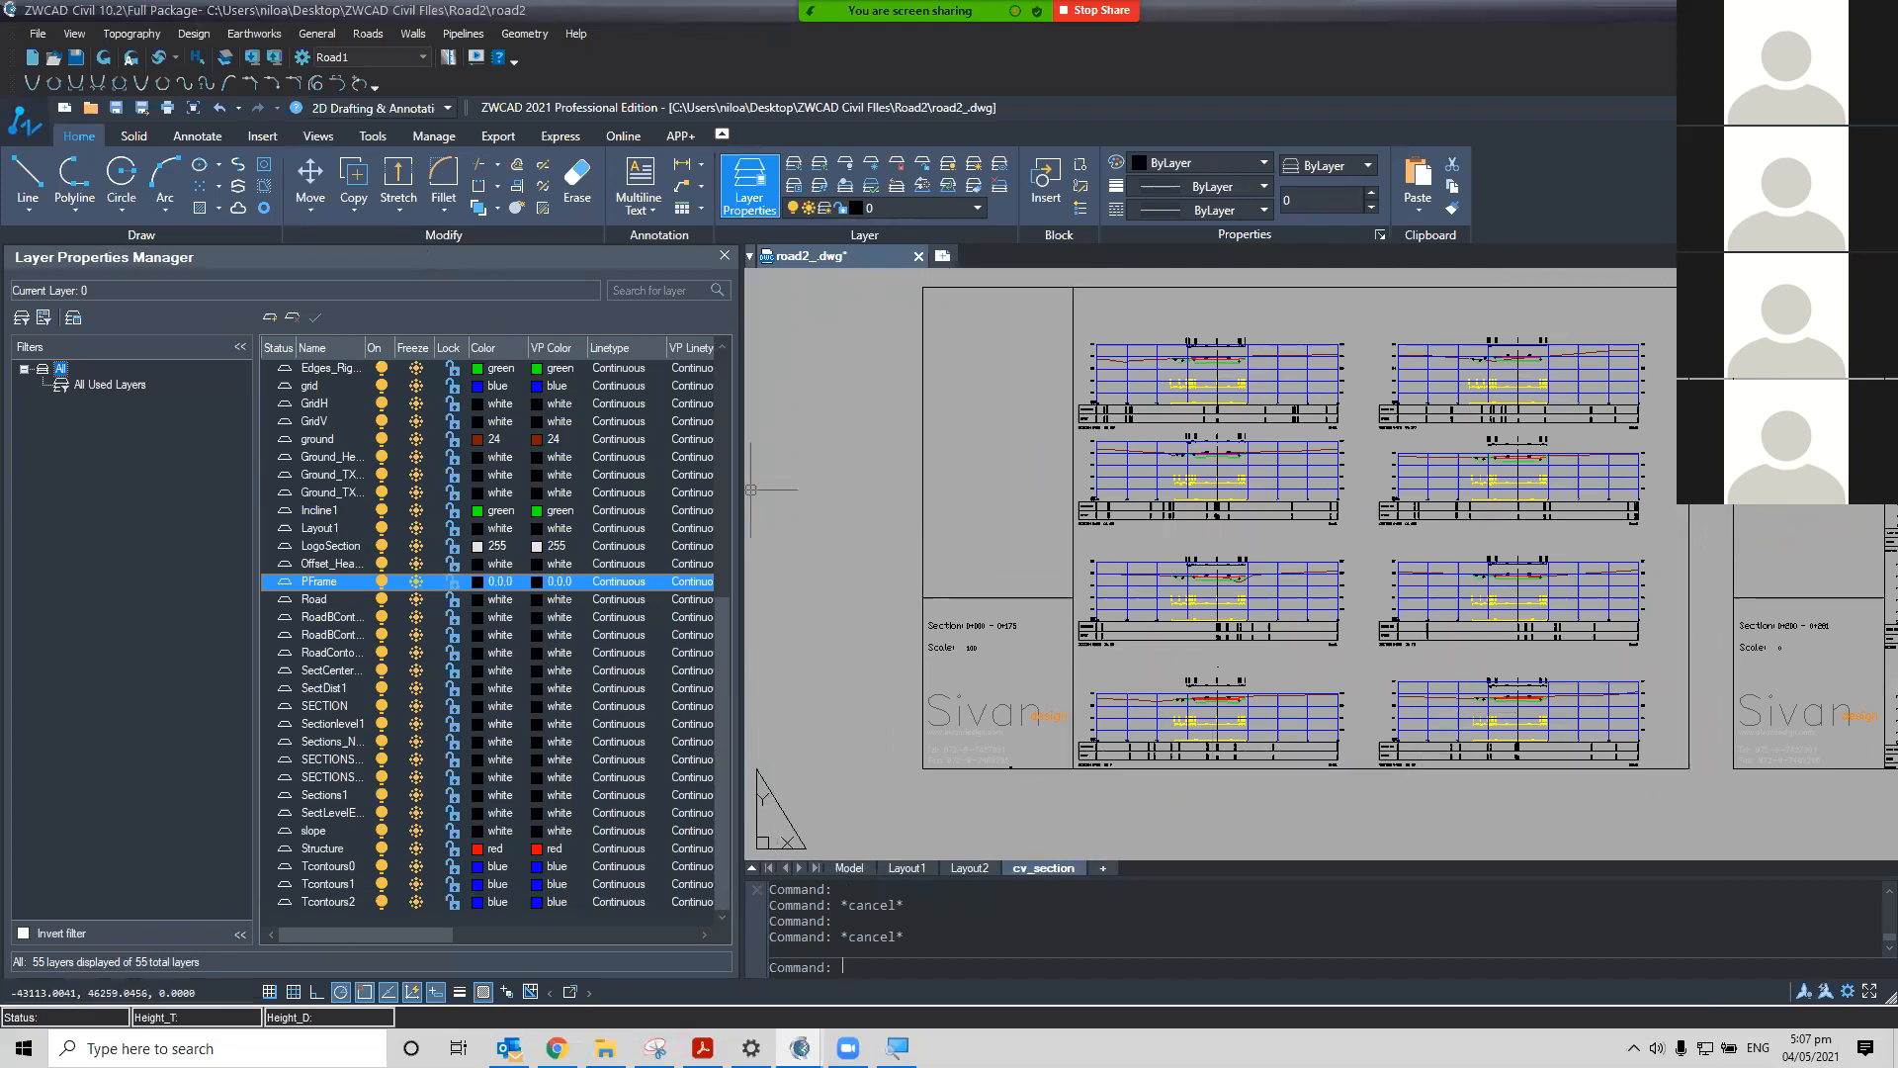
Switch to model space, review the road plan, and close the Layer Properties Manager
{"action": "left_click", "coordinate": [850, 868]}
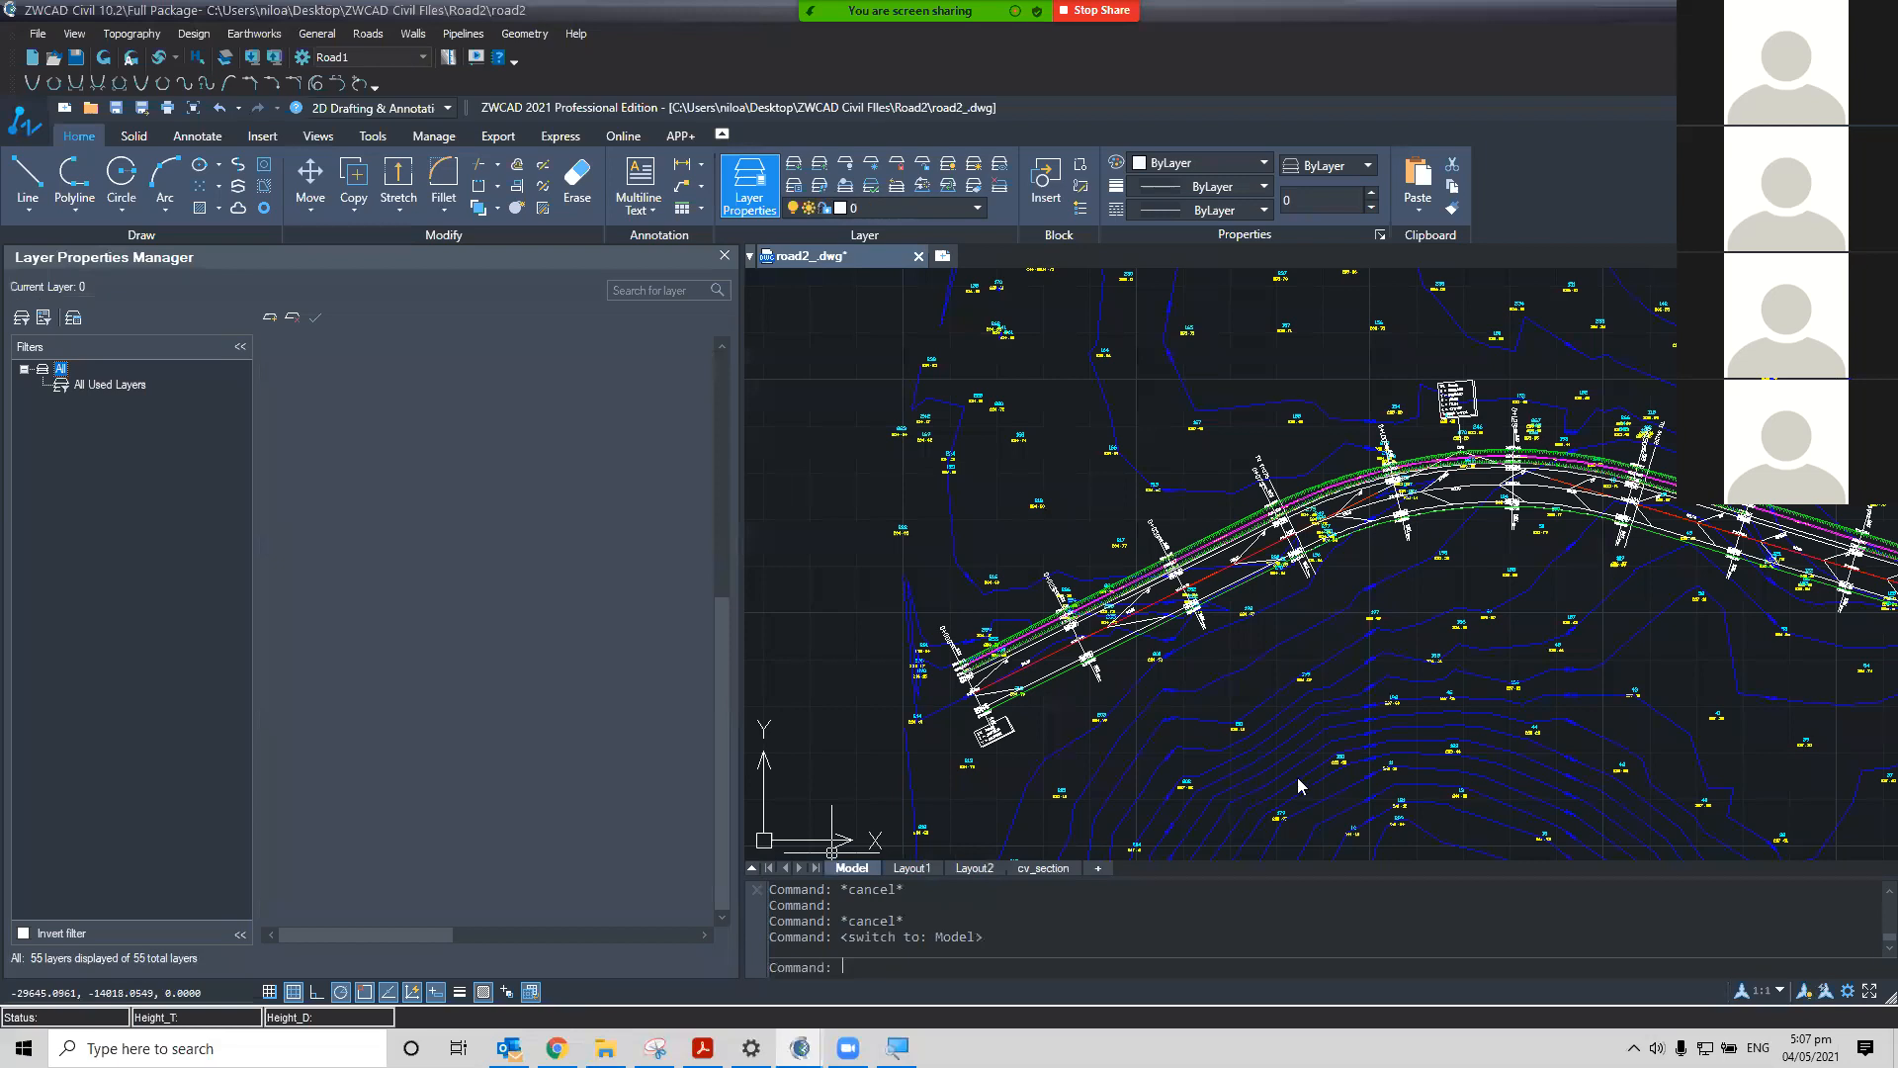
{"action": "scroll", "coordinate": [1387, 775], "scroll_direction": "down", "scroll_amount": 1}
{"action": "mouse_move", "coordinate": [1387, 775]}
{"action": "middle_mouse_down"}
{"action": "mouse_move", "coordinate": [1105, 595]}
{"action": "mouse_move", "coordinate": [1267, 603]}
{"action": "middle_mouse_up"}
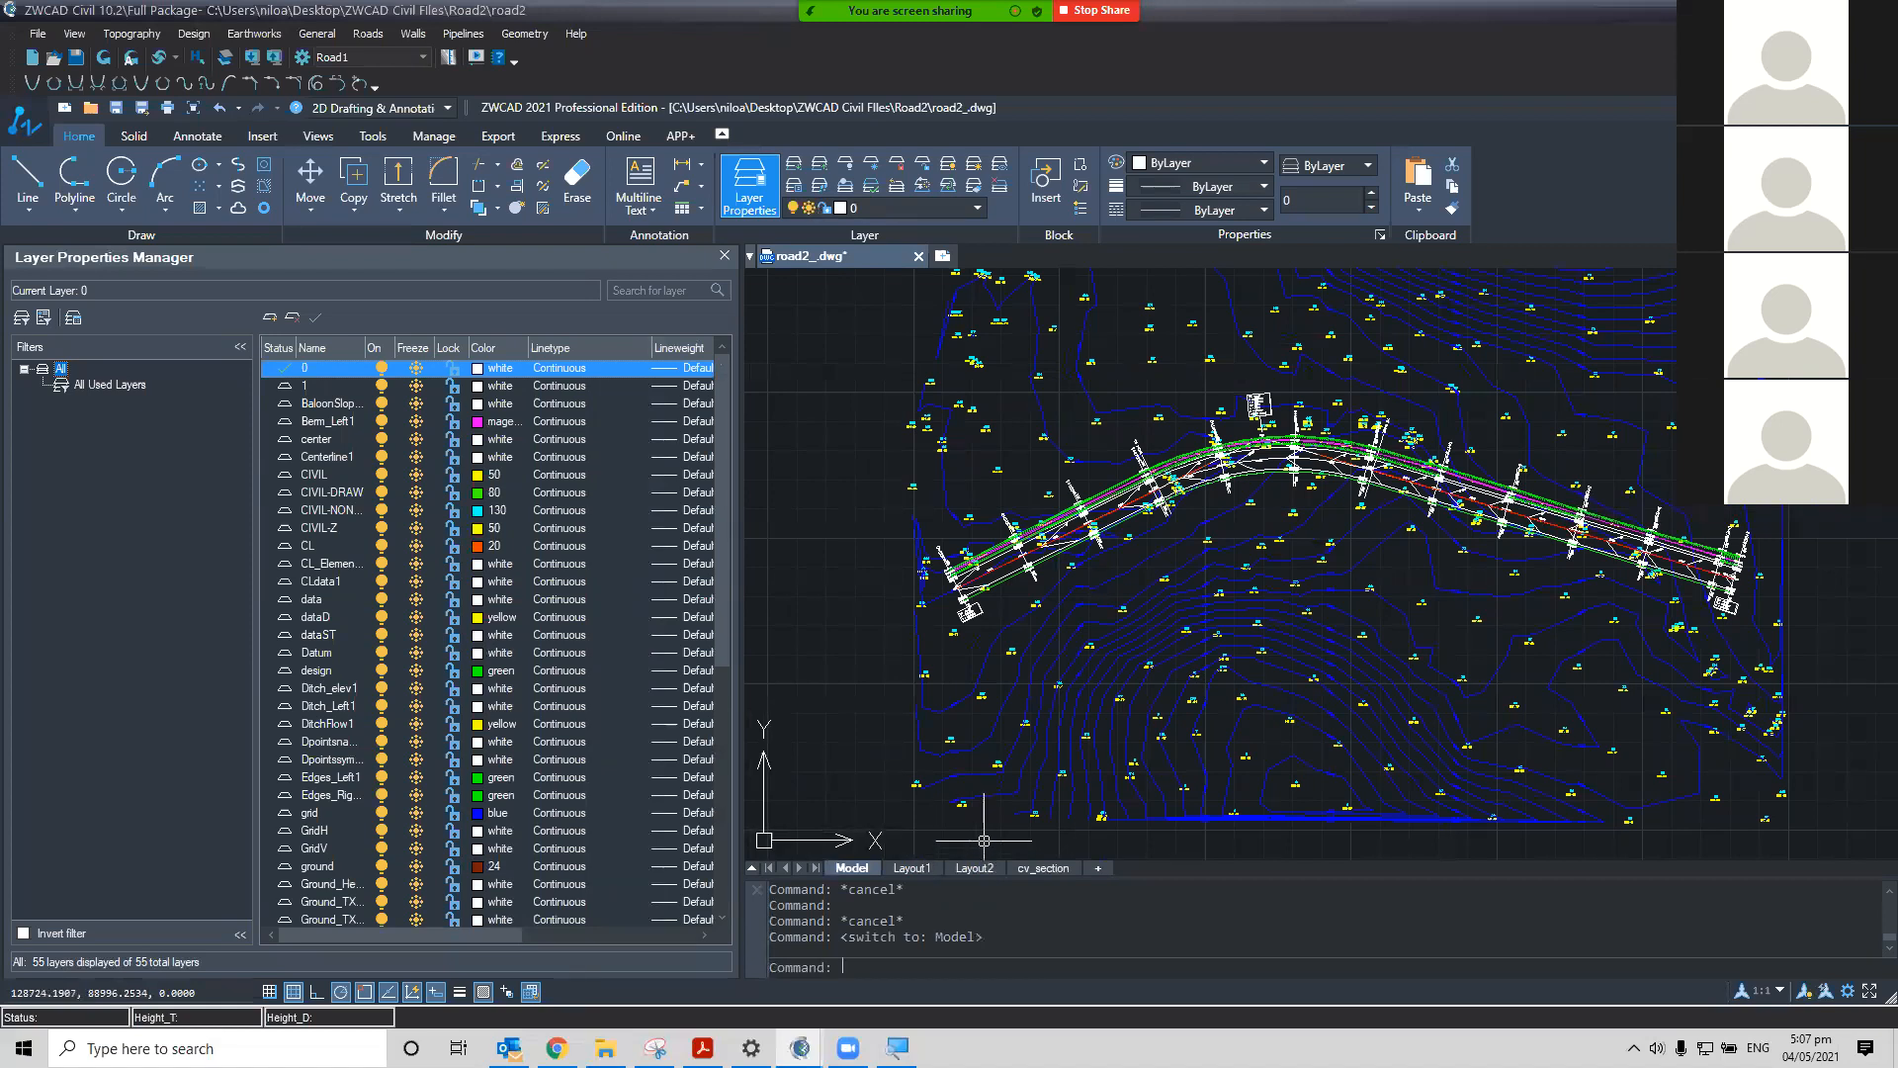
{"action": "left_click", "coordinate": [850, 868]}
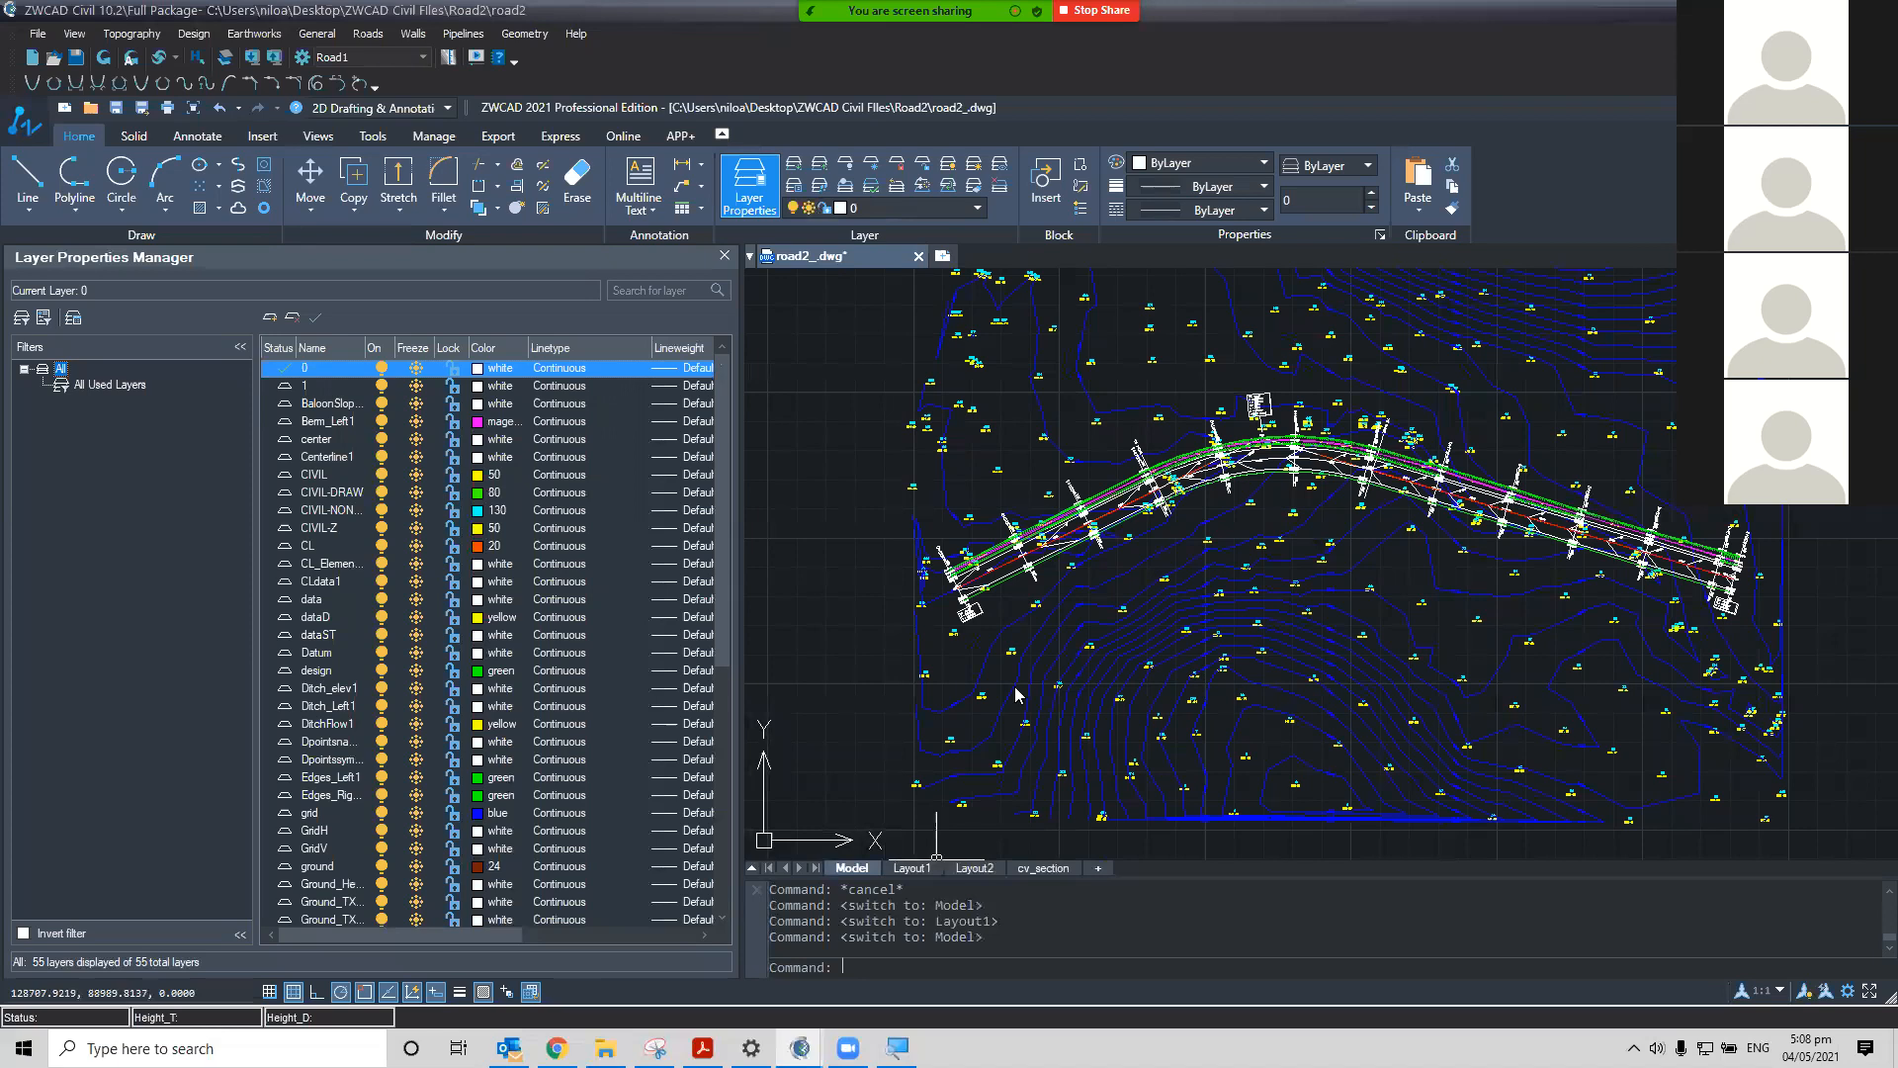
{"action": "middle_click_drag", "start_coordinate": [1430, 644], "coordinate": [1385, 665]}
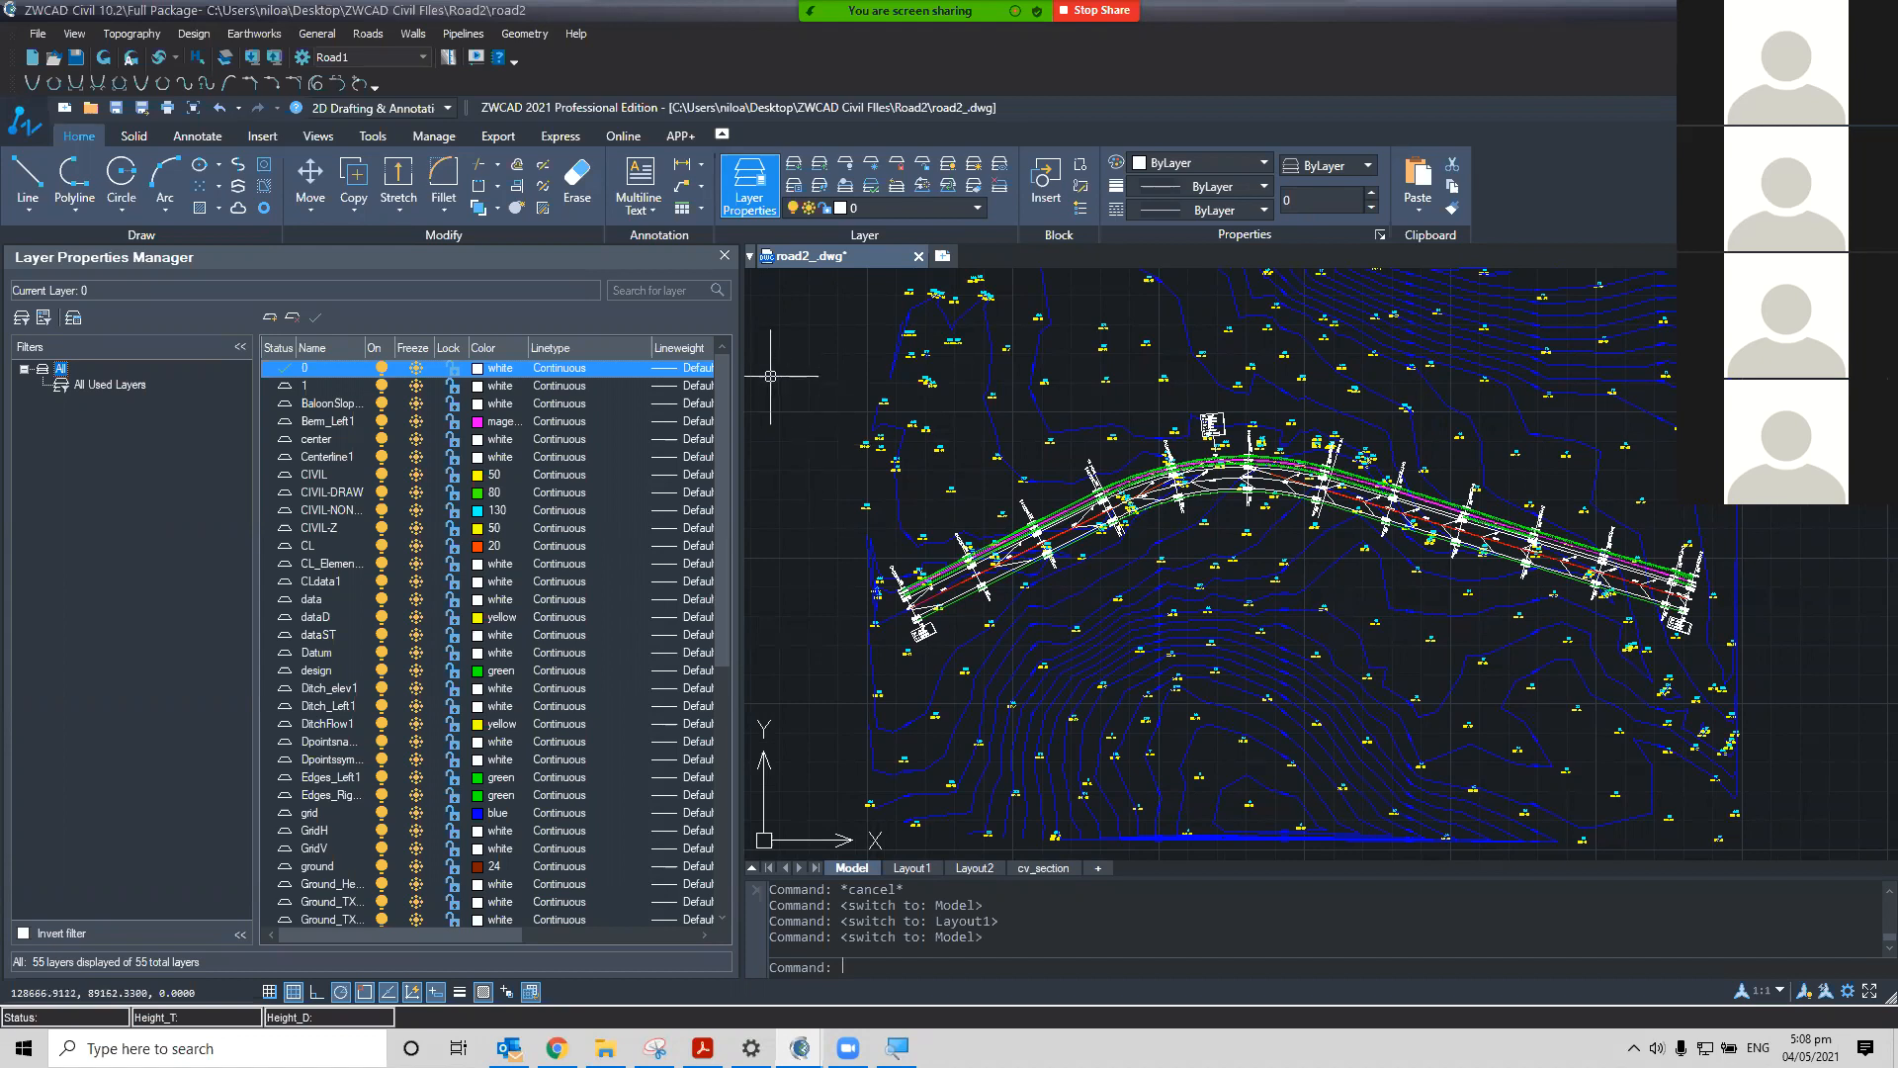
{"action": "left_click", "coordinate": [724, 255]}
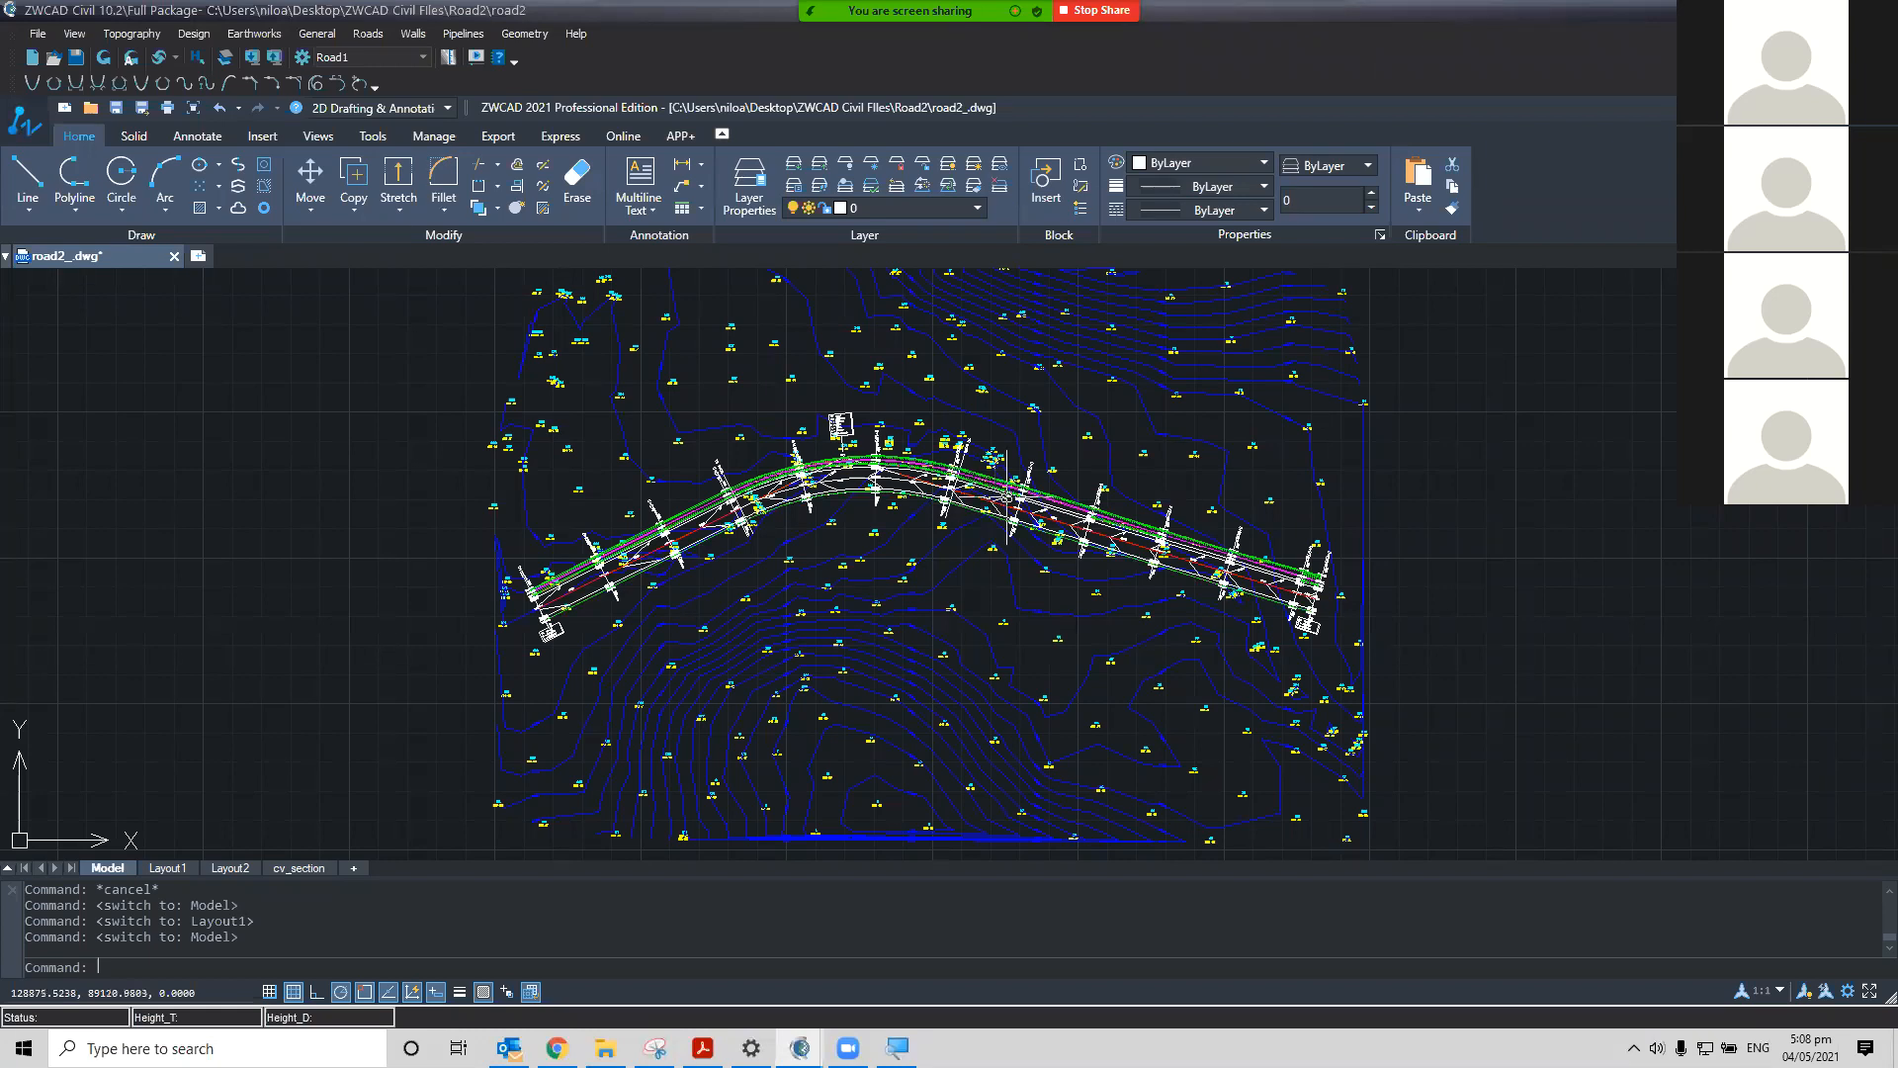
{"action": "scroll", "coordinate": [485, 549], "scroll_direction": "up", "scroll_amount": 2}
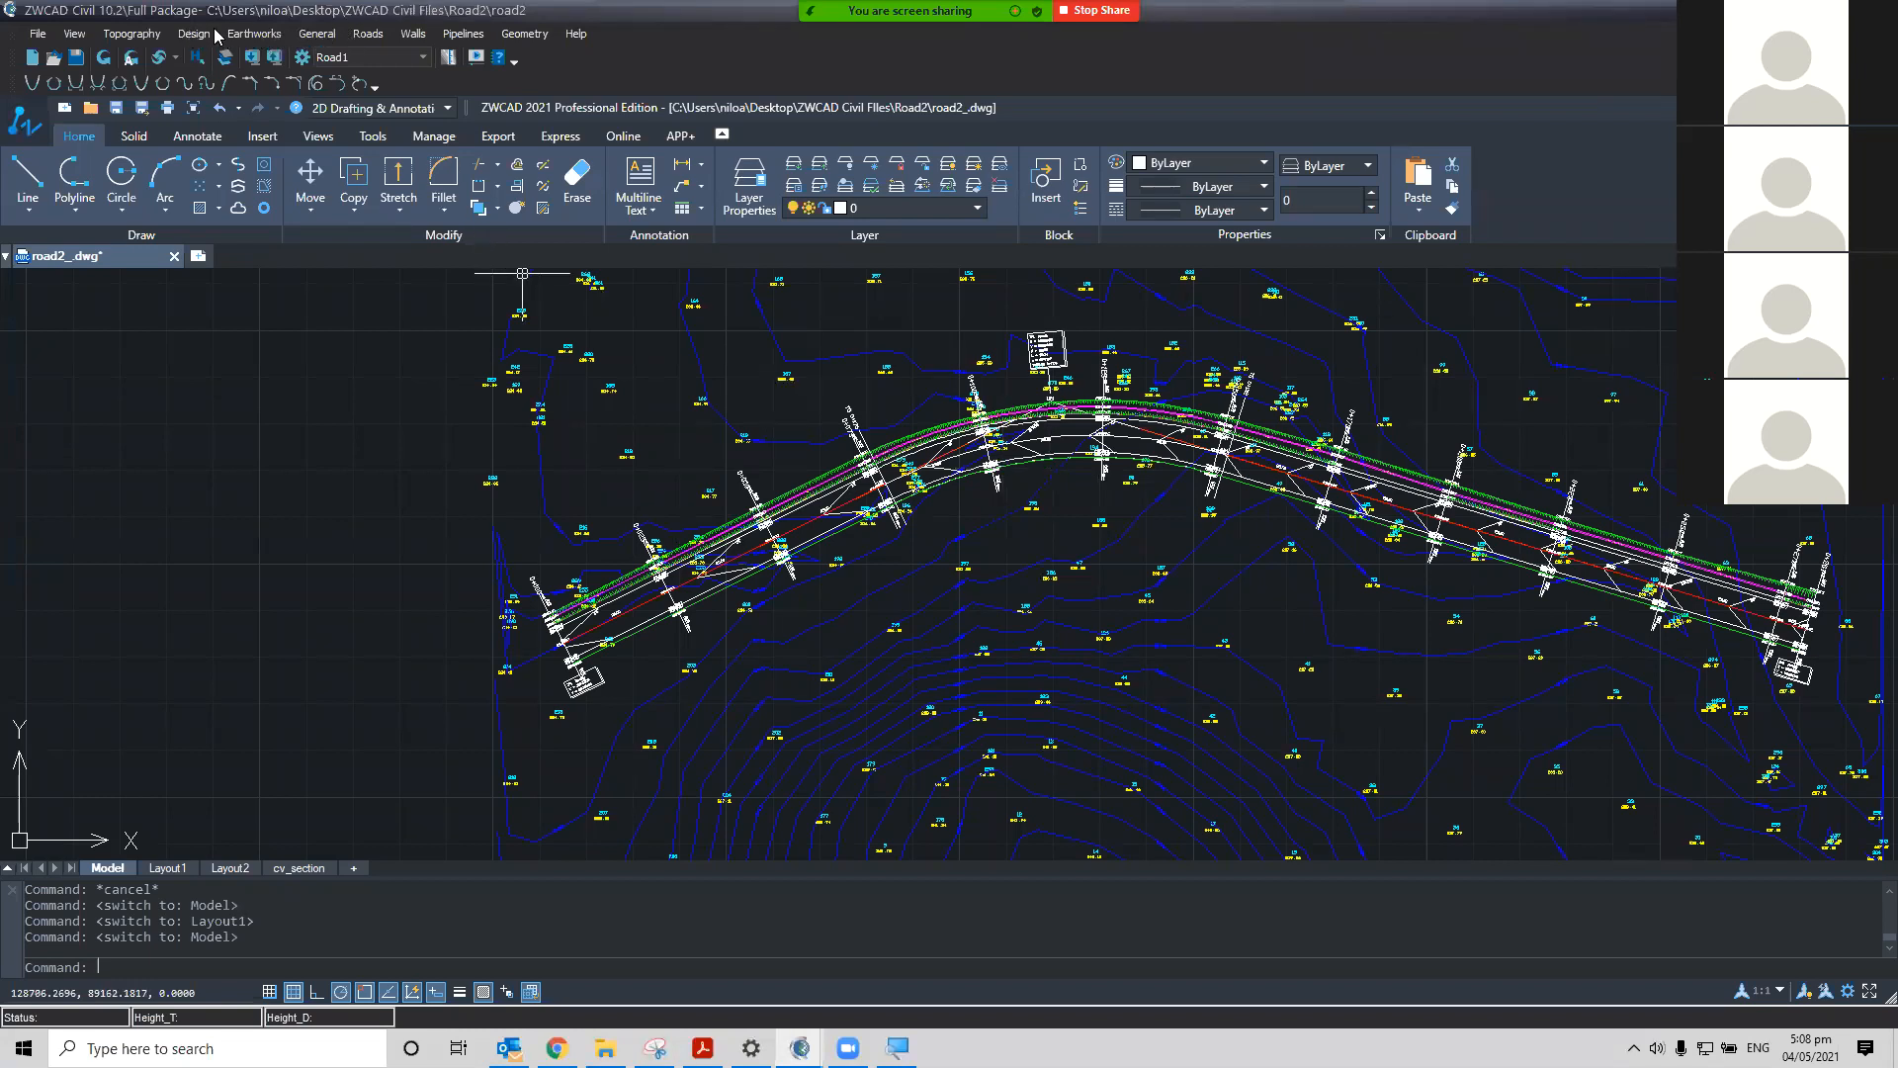
Open the Frames Maker options and set the divide-by-paper-size option to A0(119x84cm)
{"action": "left_click", "coordinate": [320, 36]}
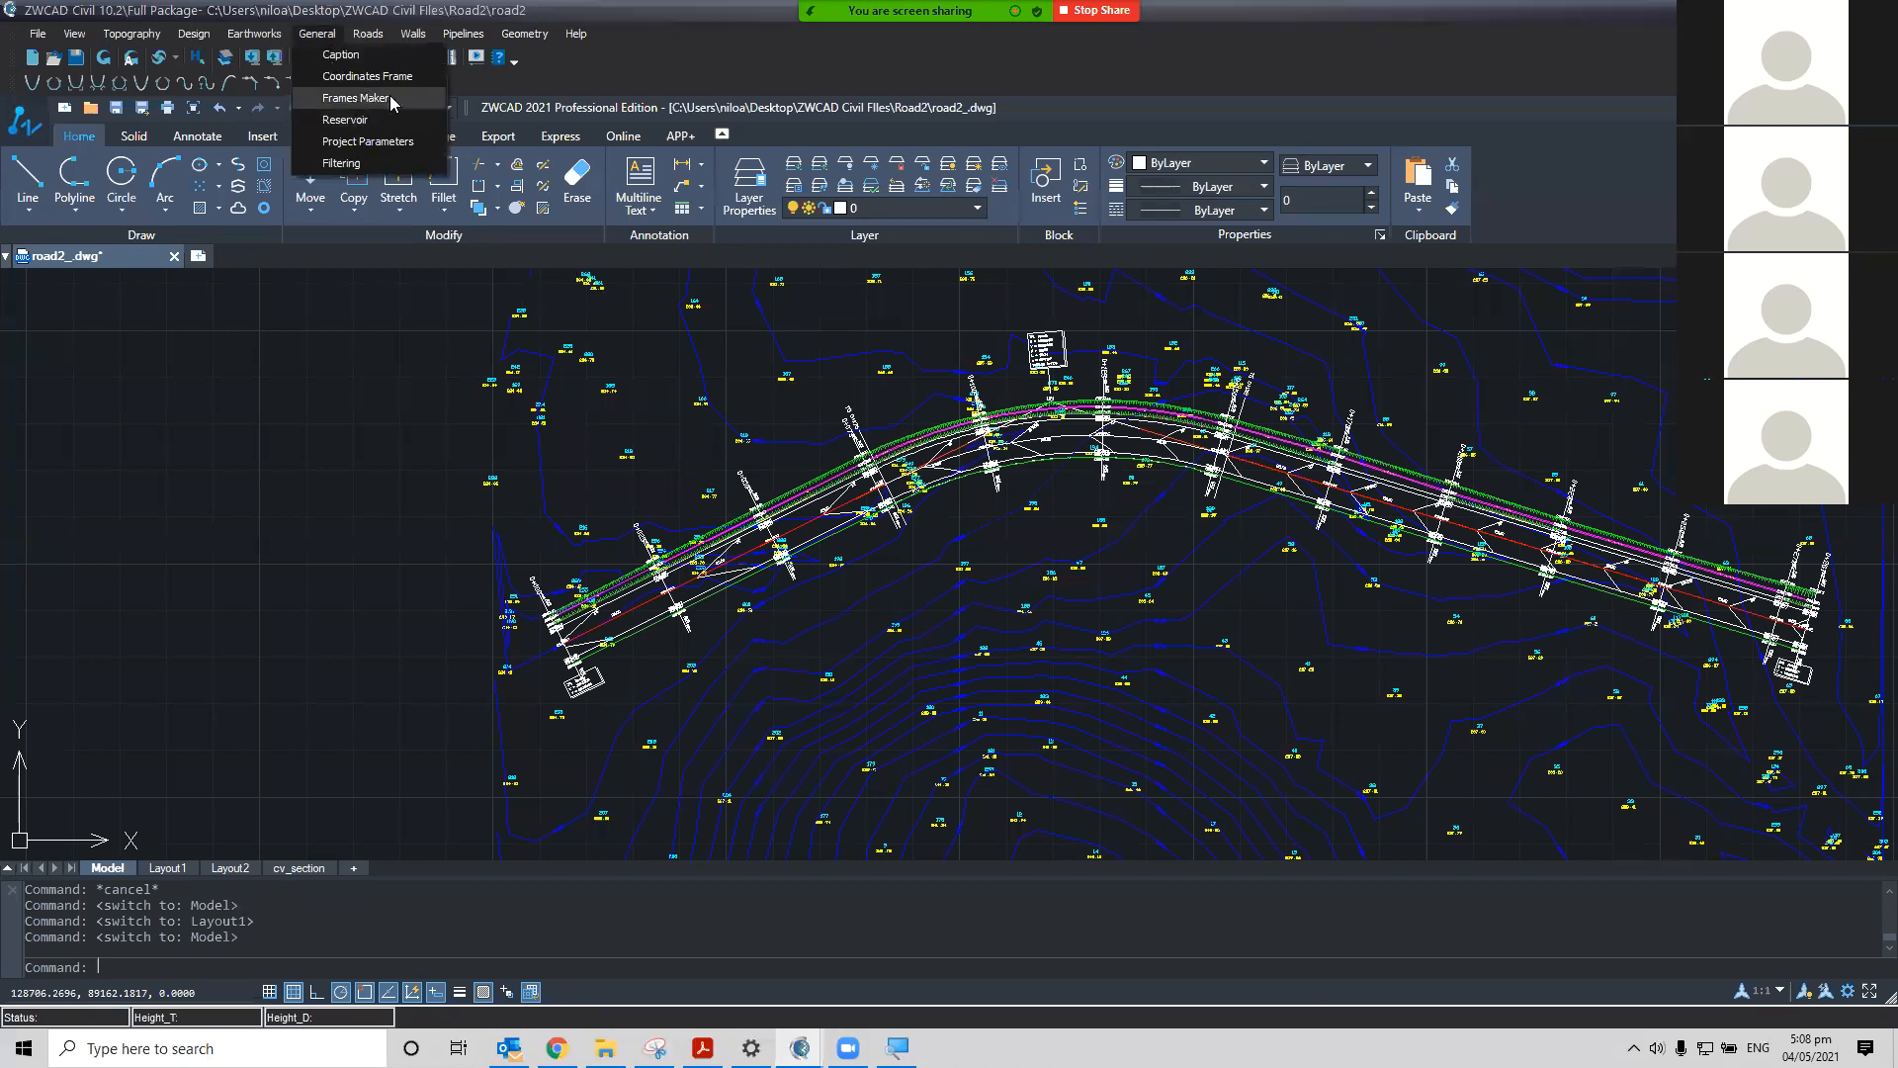
{"action": "left_click", "coordinate": [416, 99]}
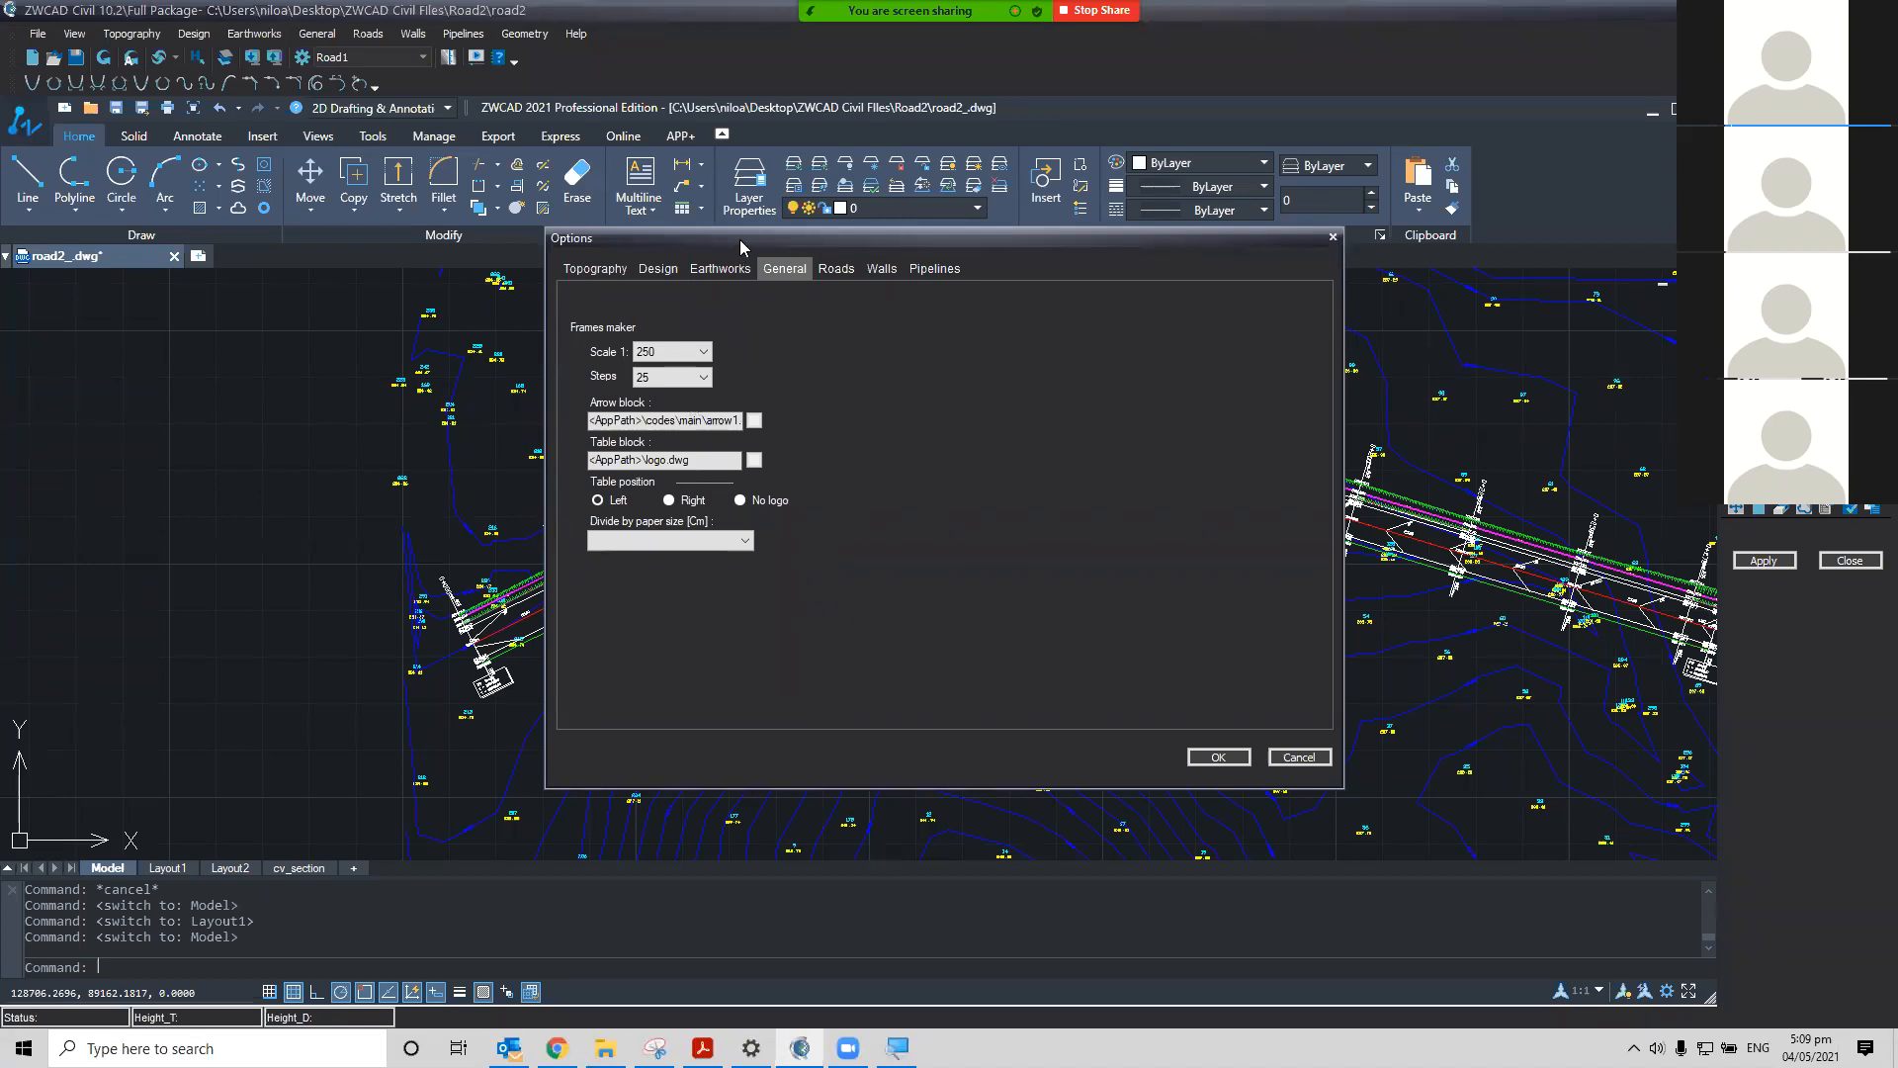
{"action": "left_click_drag", "start_coordinate": [739, 243], "coordinate": [746, 276]}
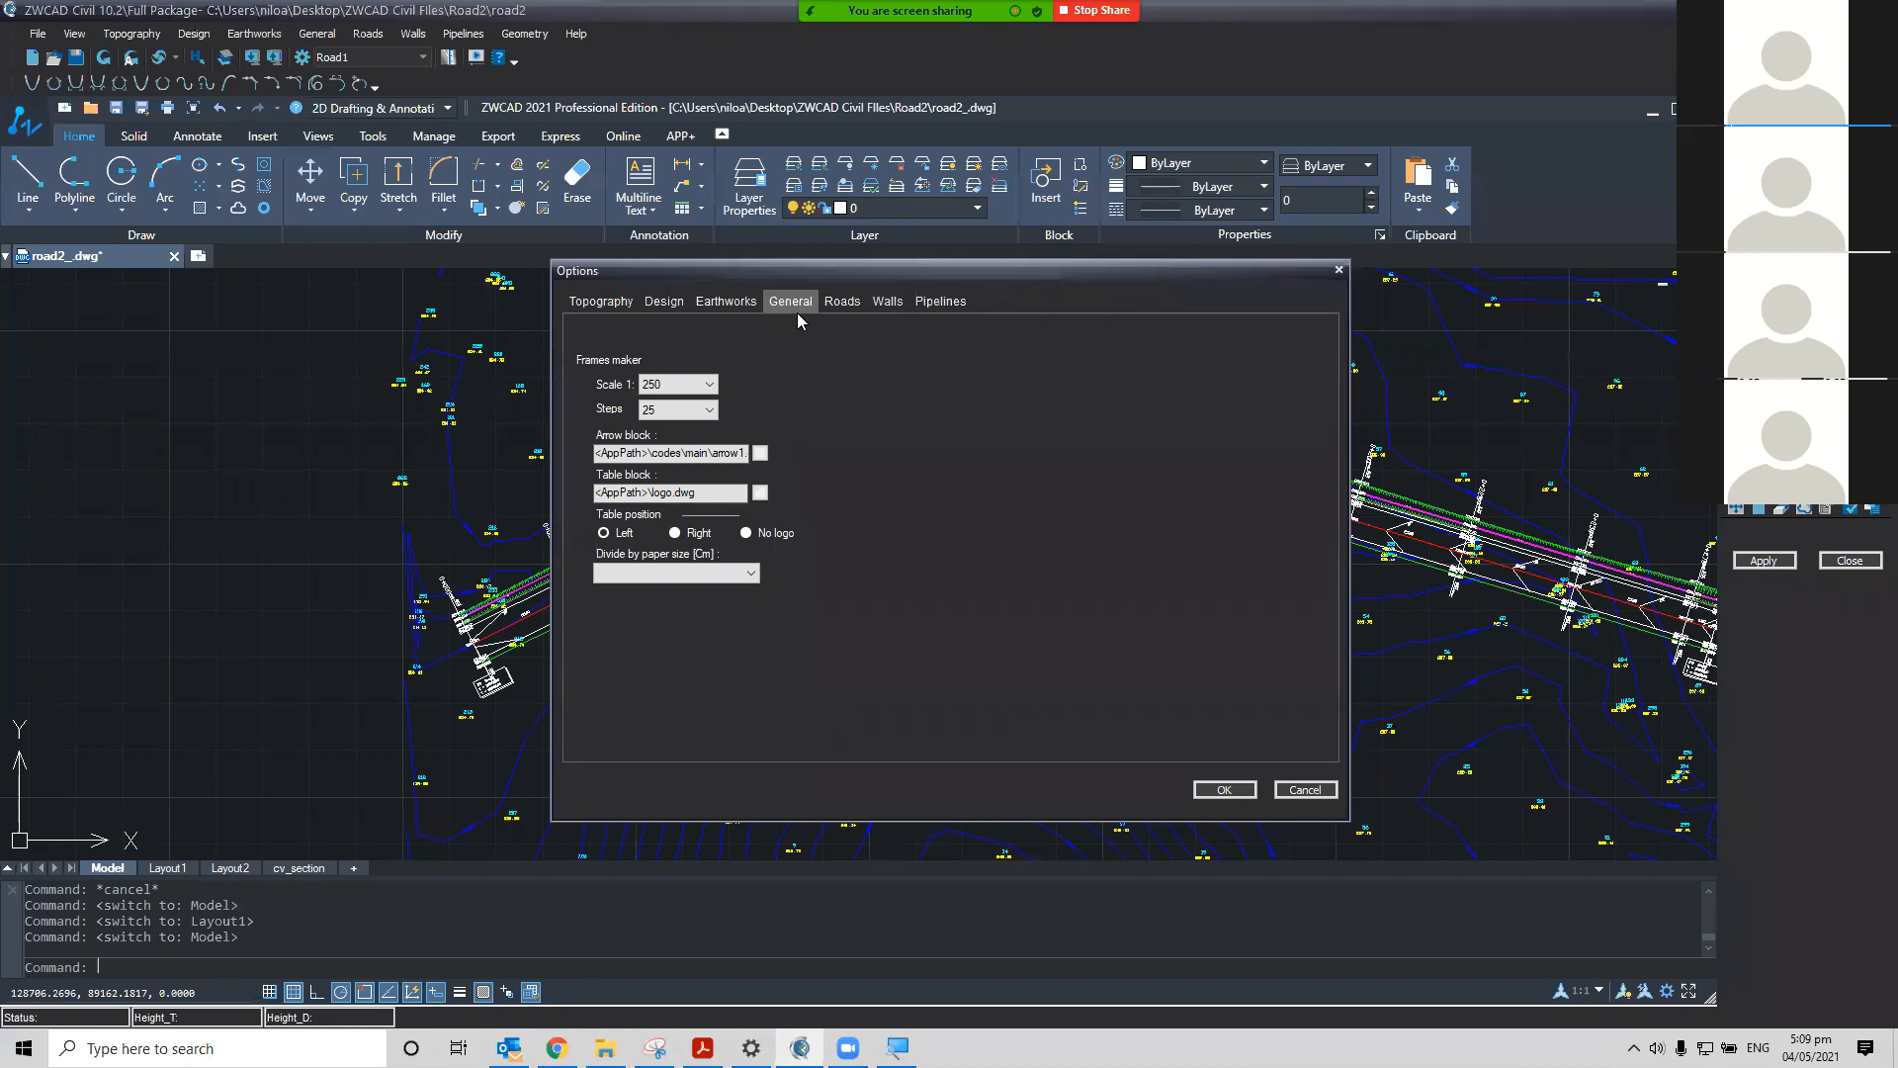
{"action": "left_click", "coordinate": [753, 578]}
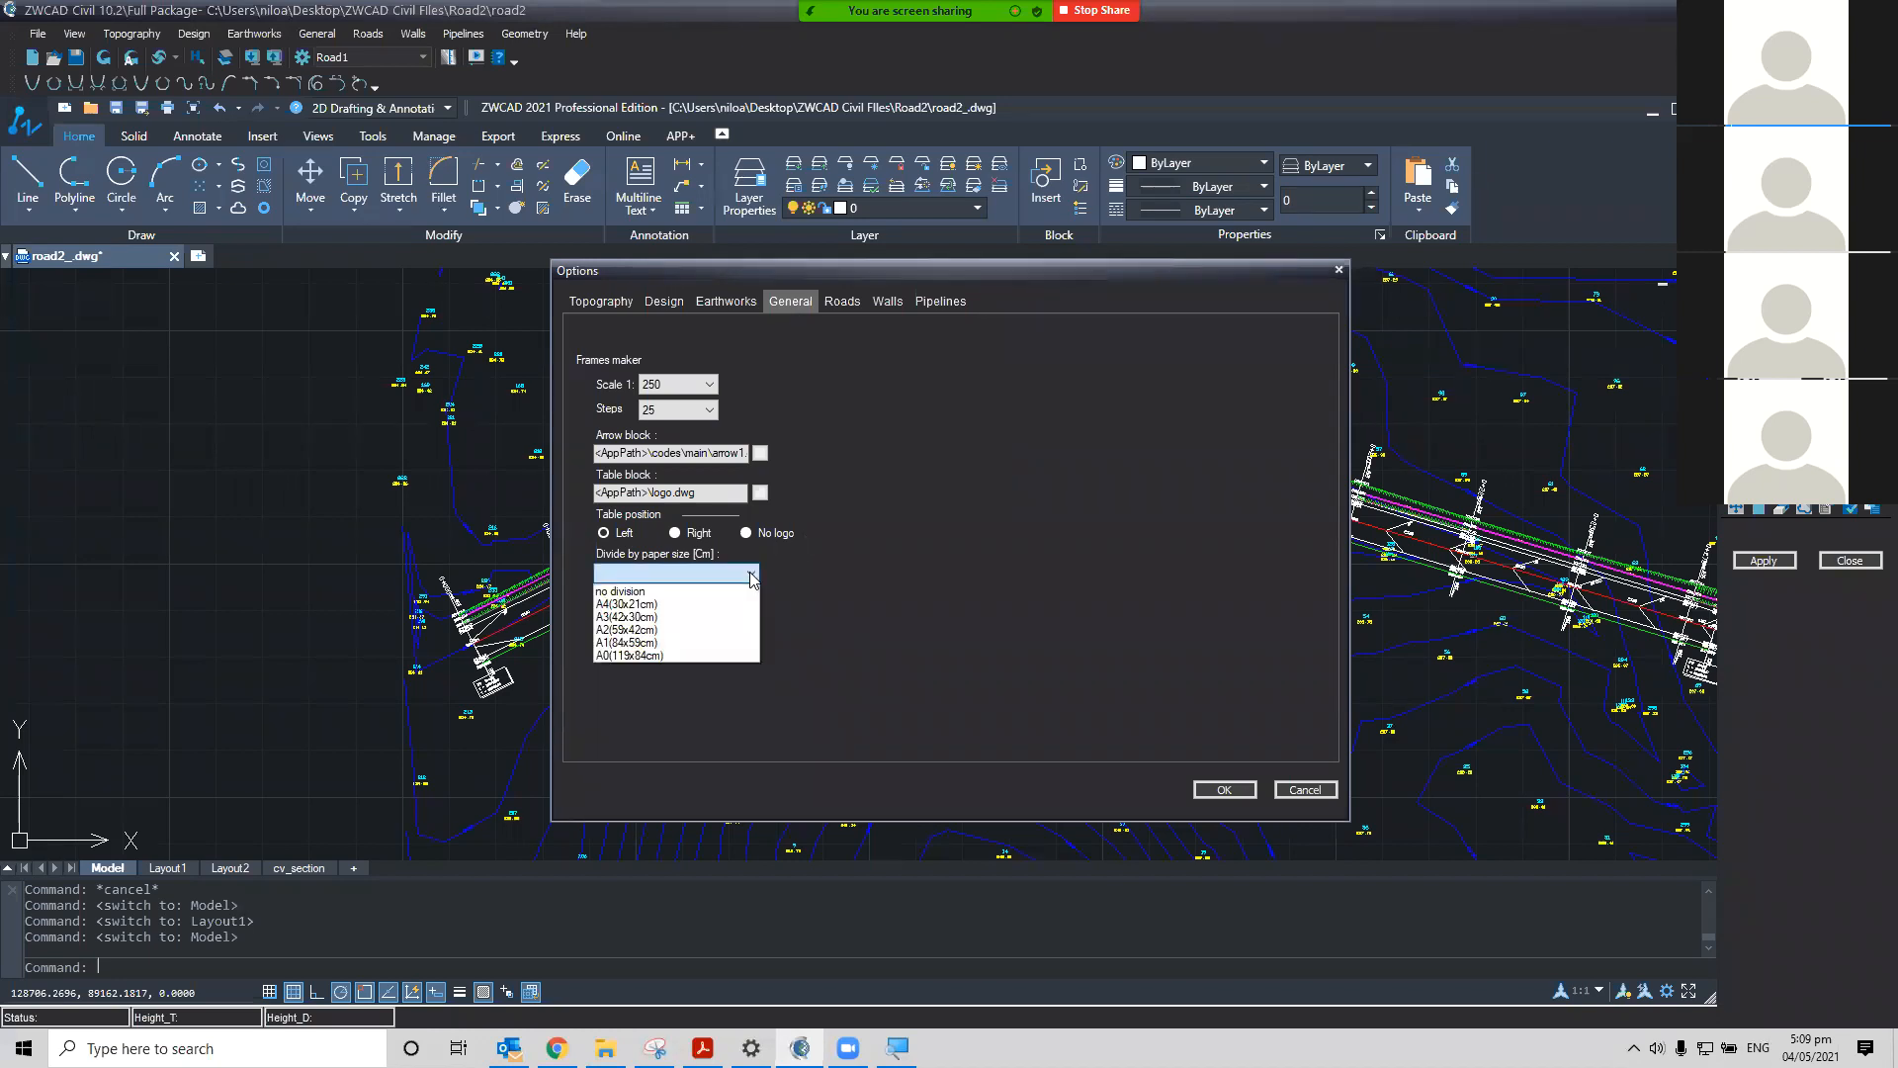
{"action": "left_click", "coordinate": [721, 653]}
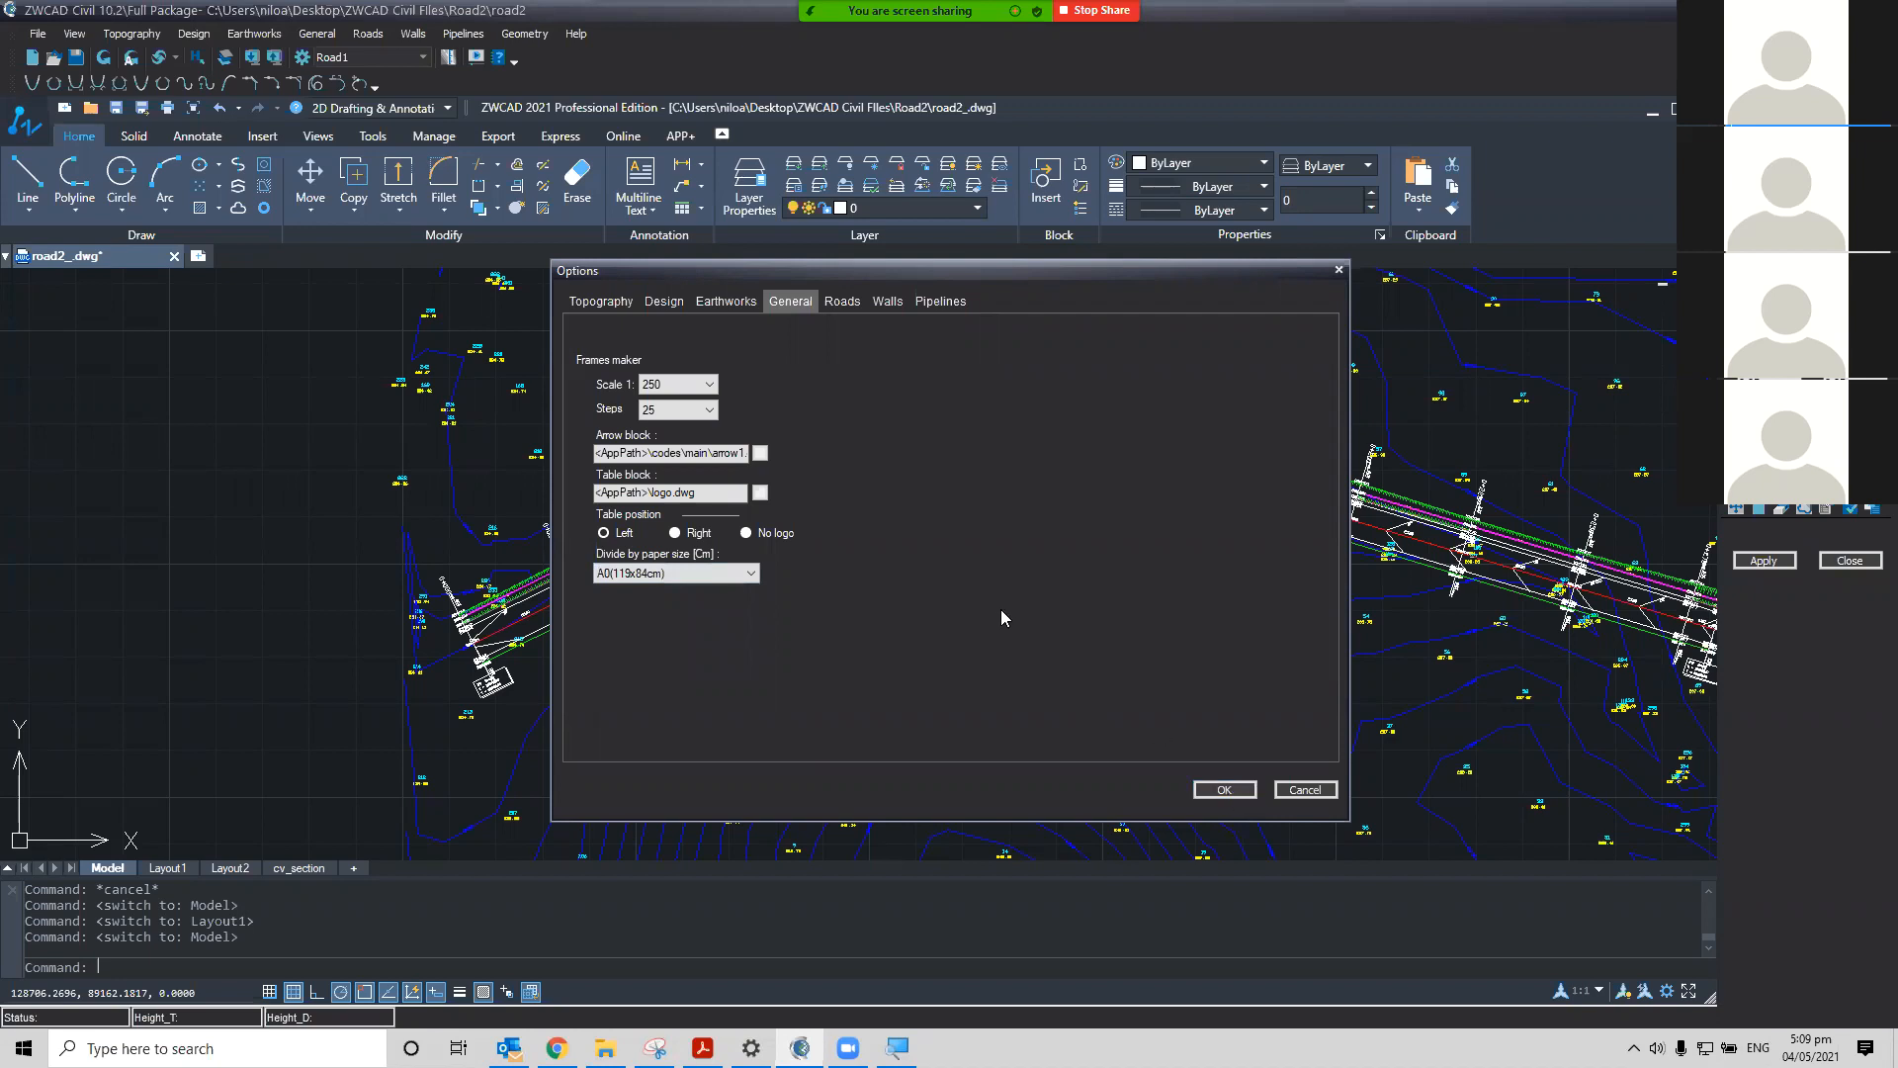
Set the frame scale to 1:1000 and confirm the Frames Maker options
{"action": "left_click", "coordinate": [712, 390]}
{"action": "left_click", "coordinate": [712, 387]}
{"action": "left_click", "coordinate": [712, 387]}
{"action": "left_click", "coordinate": [714, 401]}
{"action": "left_click", "coordinate": [680, 385]}
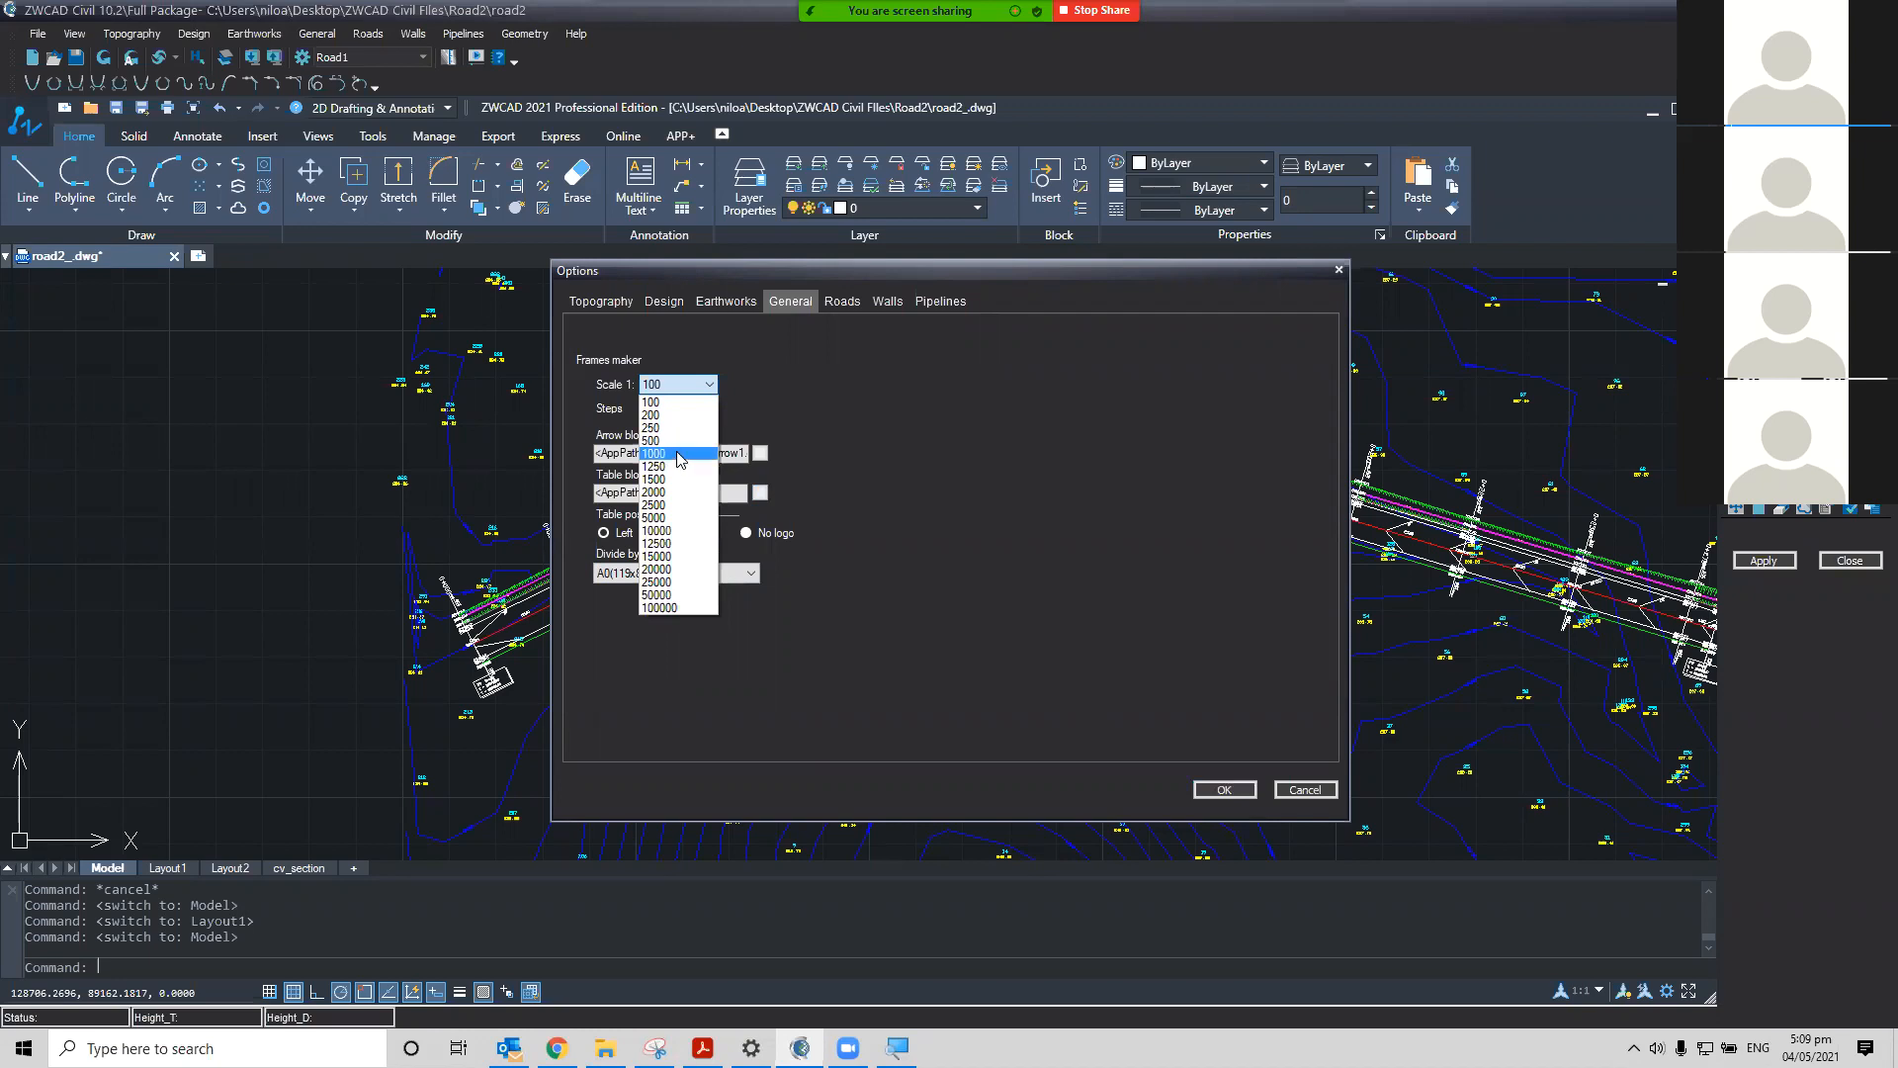
{"action": "left_click", "coordinate": [680, 455]}
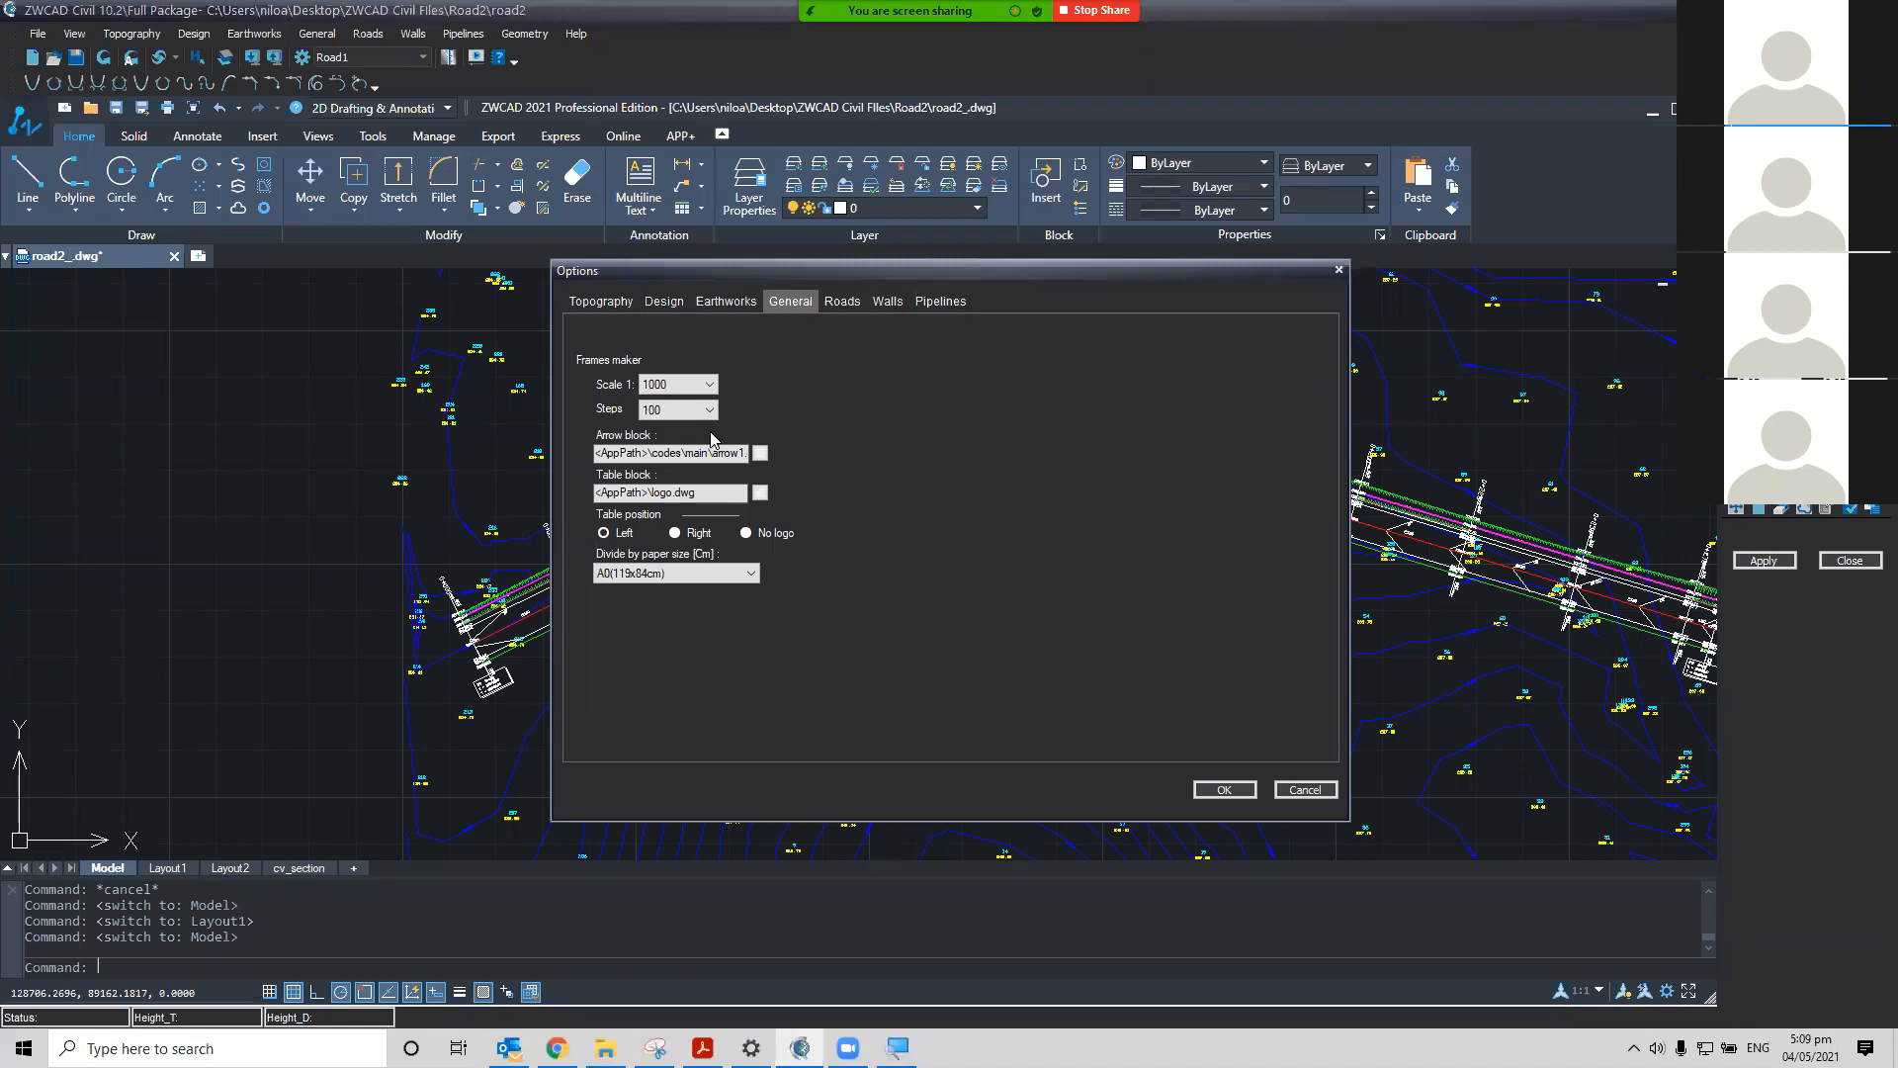
{"action": "left_click", "coordinate": [1223, 789]}
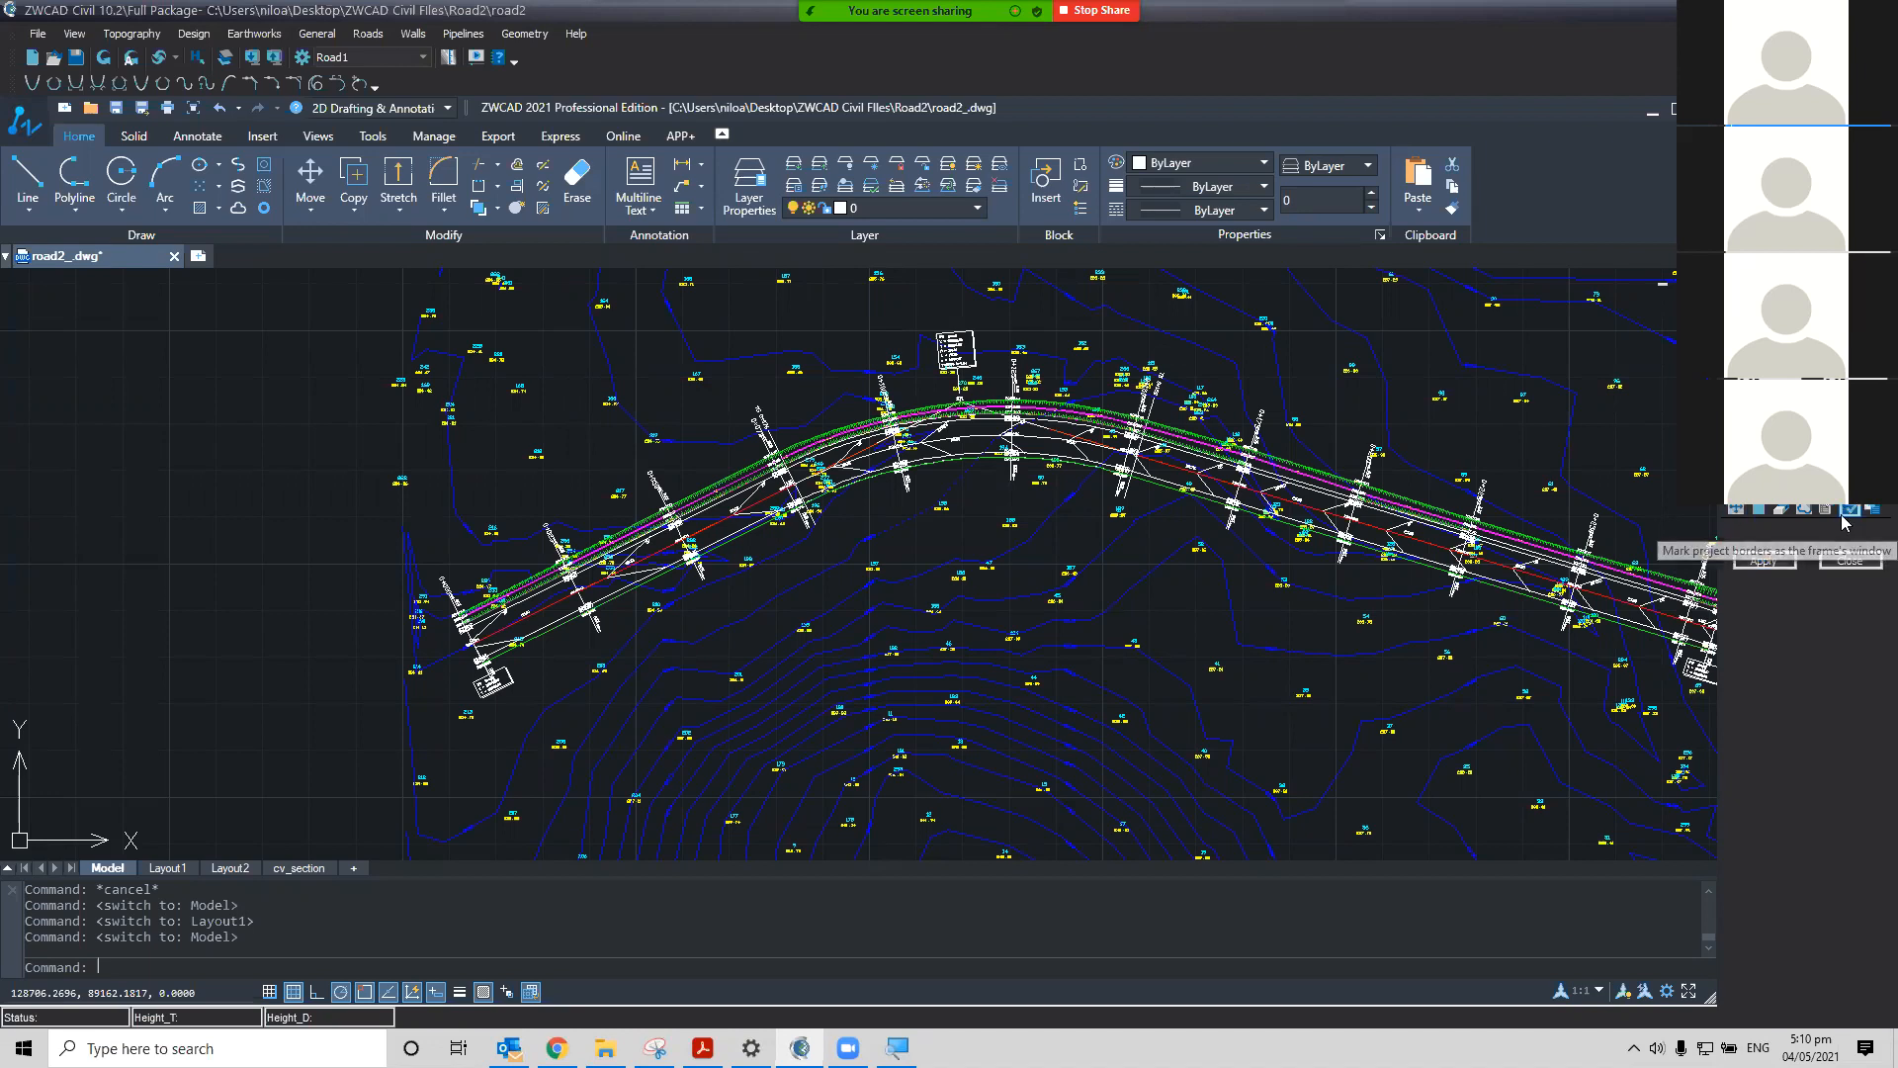
Locate a frame on the drawing by picking a point above the left end of the road plan
{"action": "left_click", "coordinate": [1872, 514]}
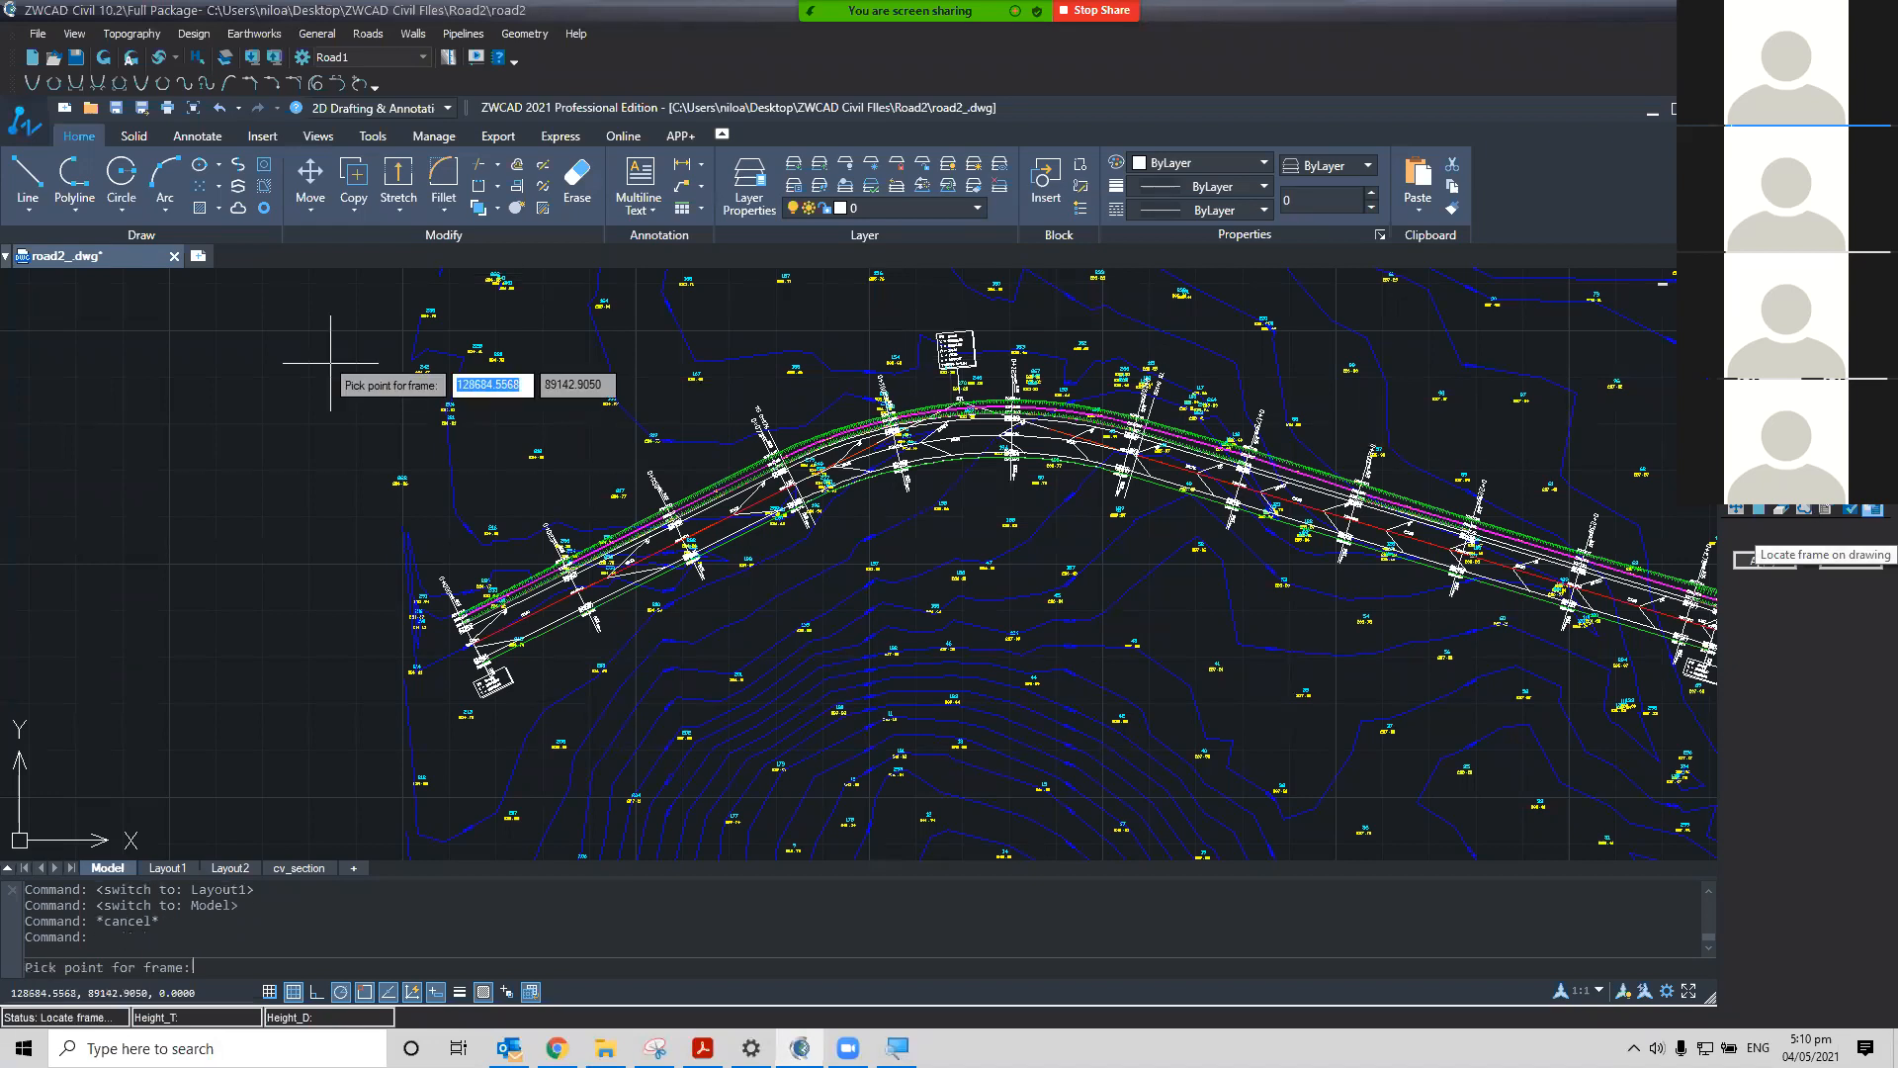
{"action": "left_click", "coordinate": [386, 326]}
{"action": "scroll", "coordinate": [661, 539], "scroll_direction": "down", "scroll_amount": 10}
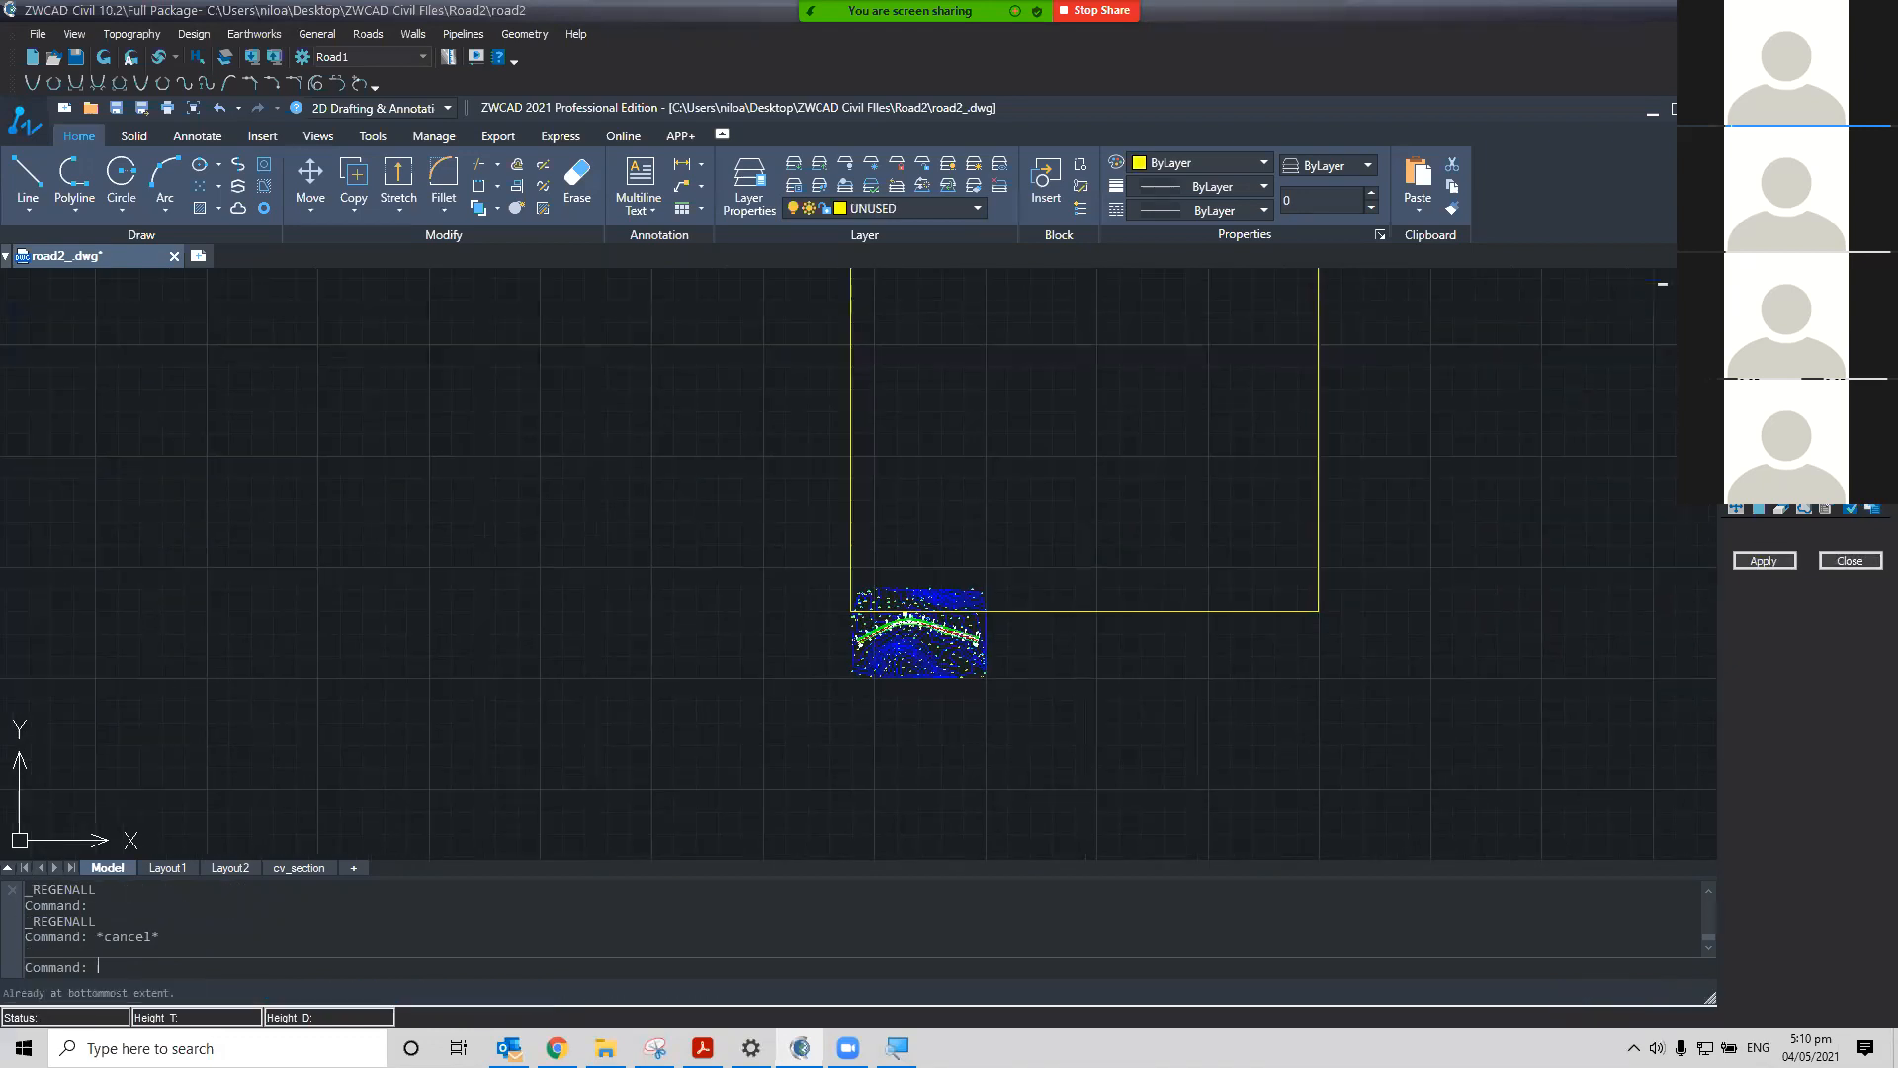
Delete the placed frame
{"action": "scroll", "coordinate": [1076, 597], "scroll_direction": "down", "scroll_amount": 3}
{"action": "scroll", "coordinate": [1102, 644], "scroll_direction": "up", "scroll_amount": 2}
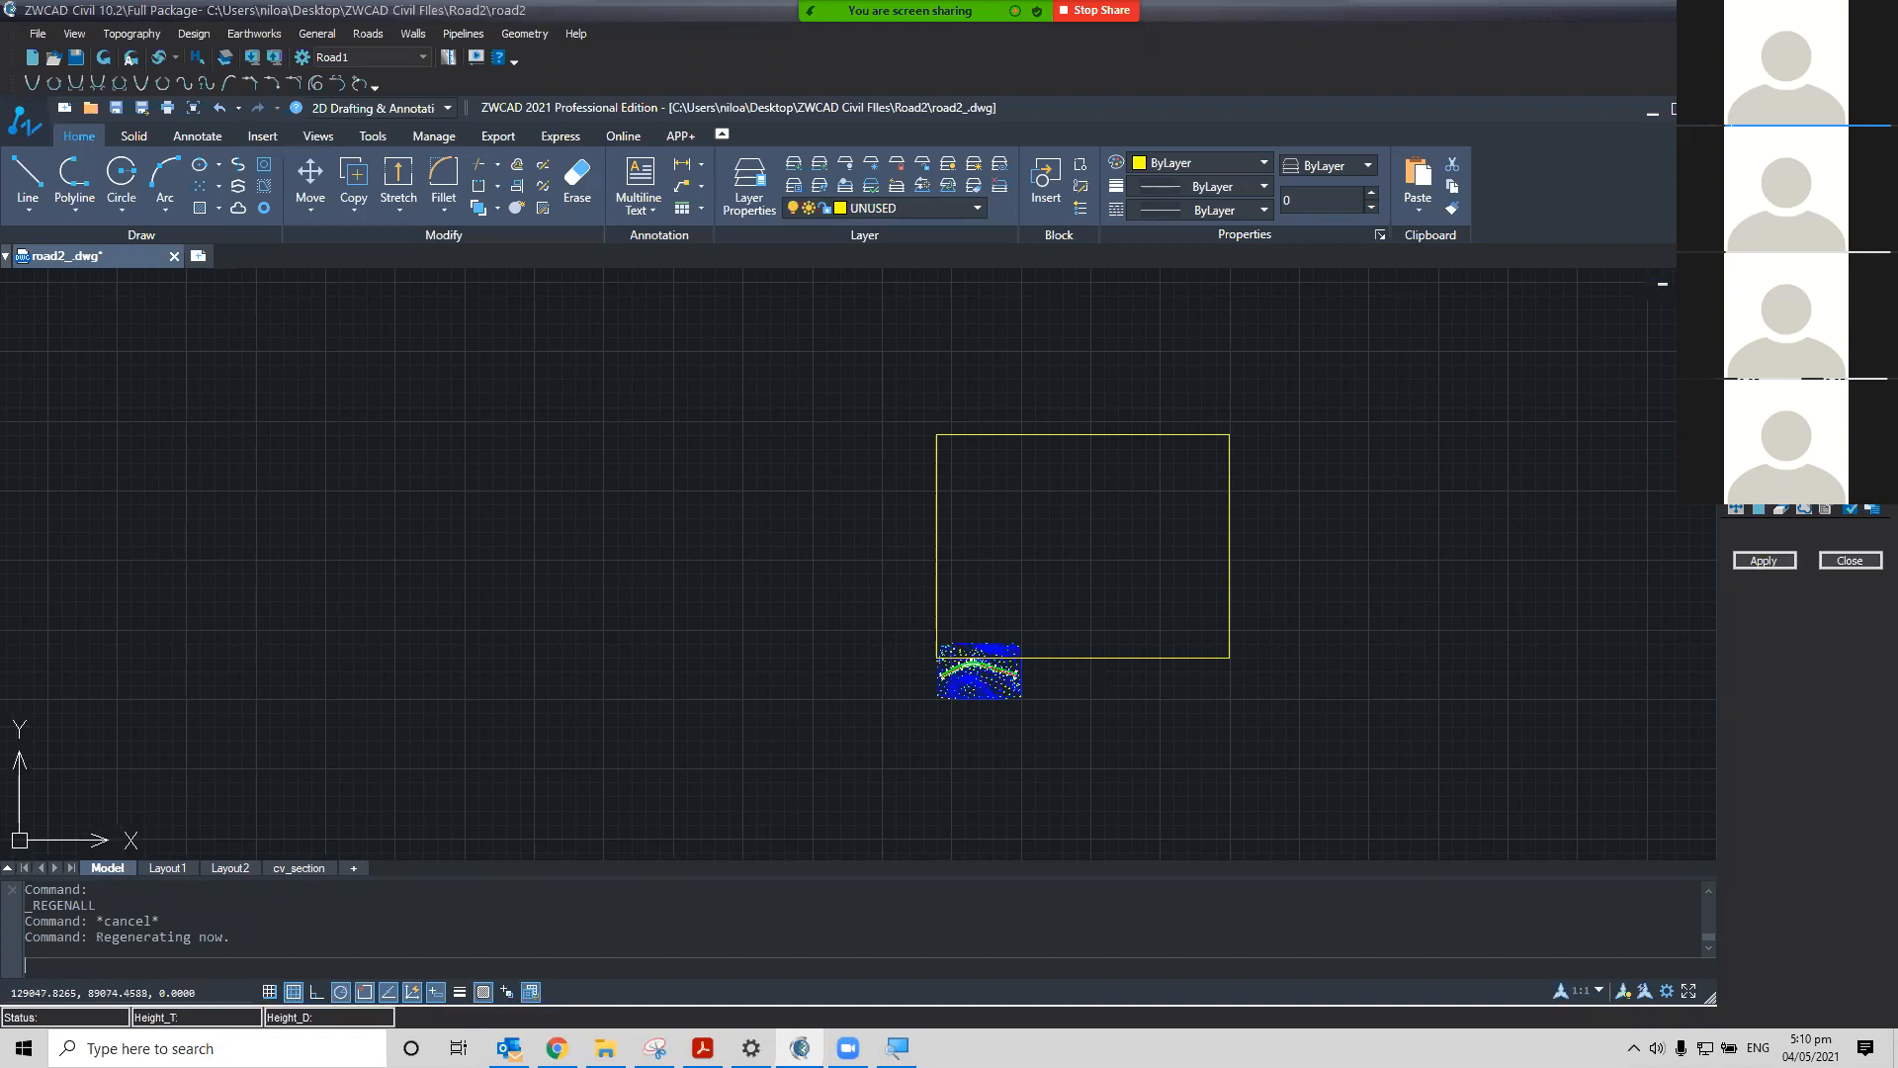
{"action": "scroll", "coordinate": [1064, 645], "scroll_direction": "up", "scroll_amount": 2}
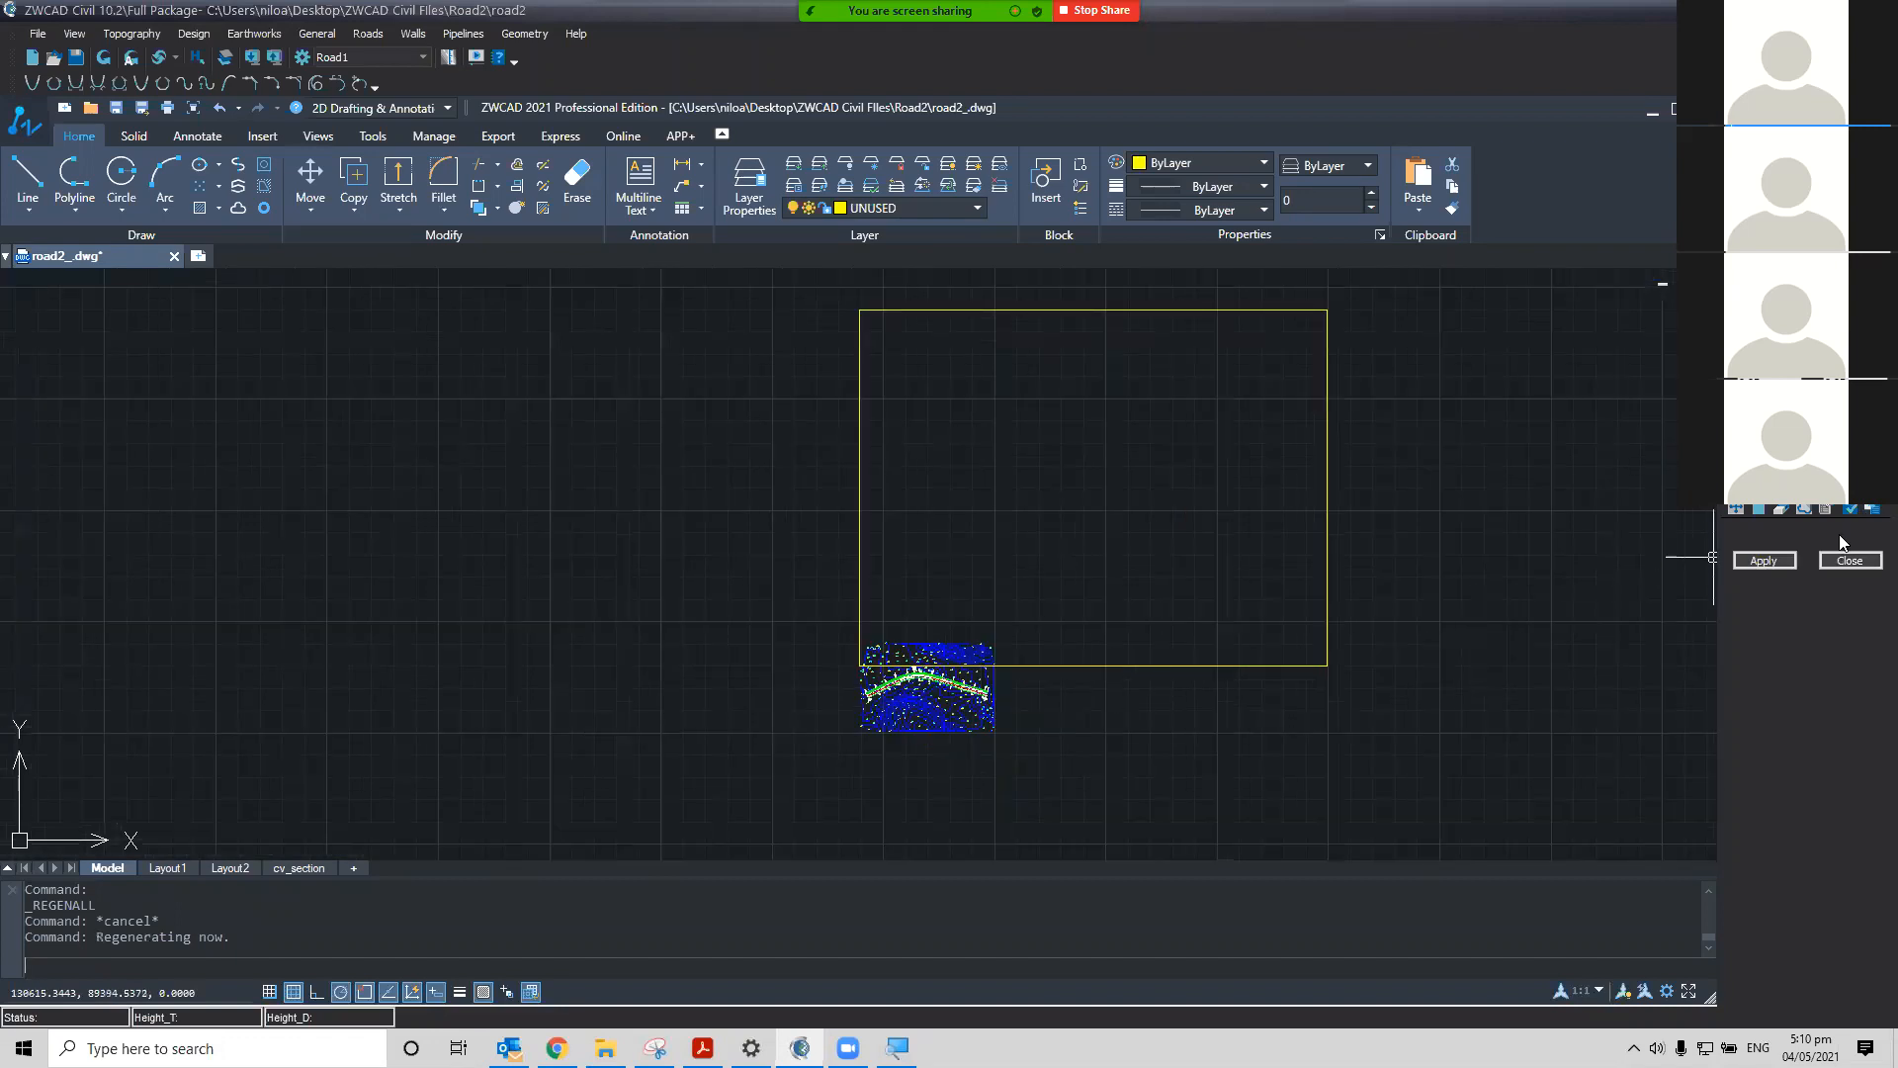
{"action": "left_click", "coordinate": [1277, 659]}
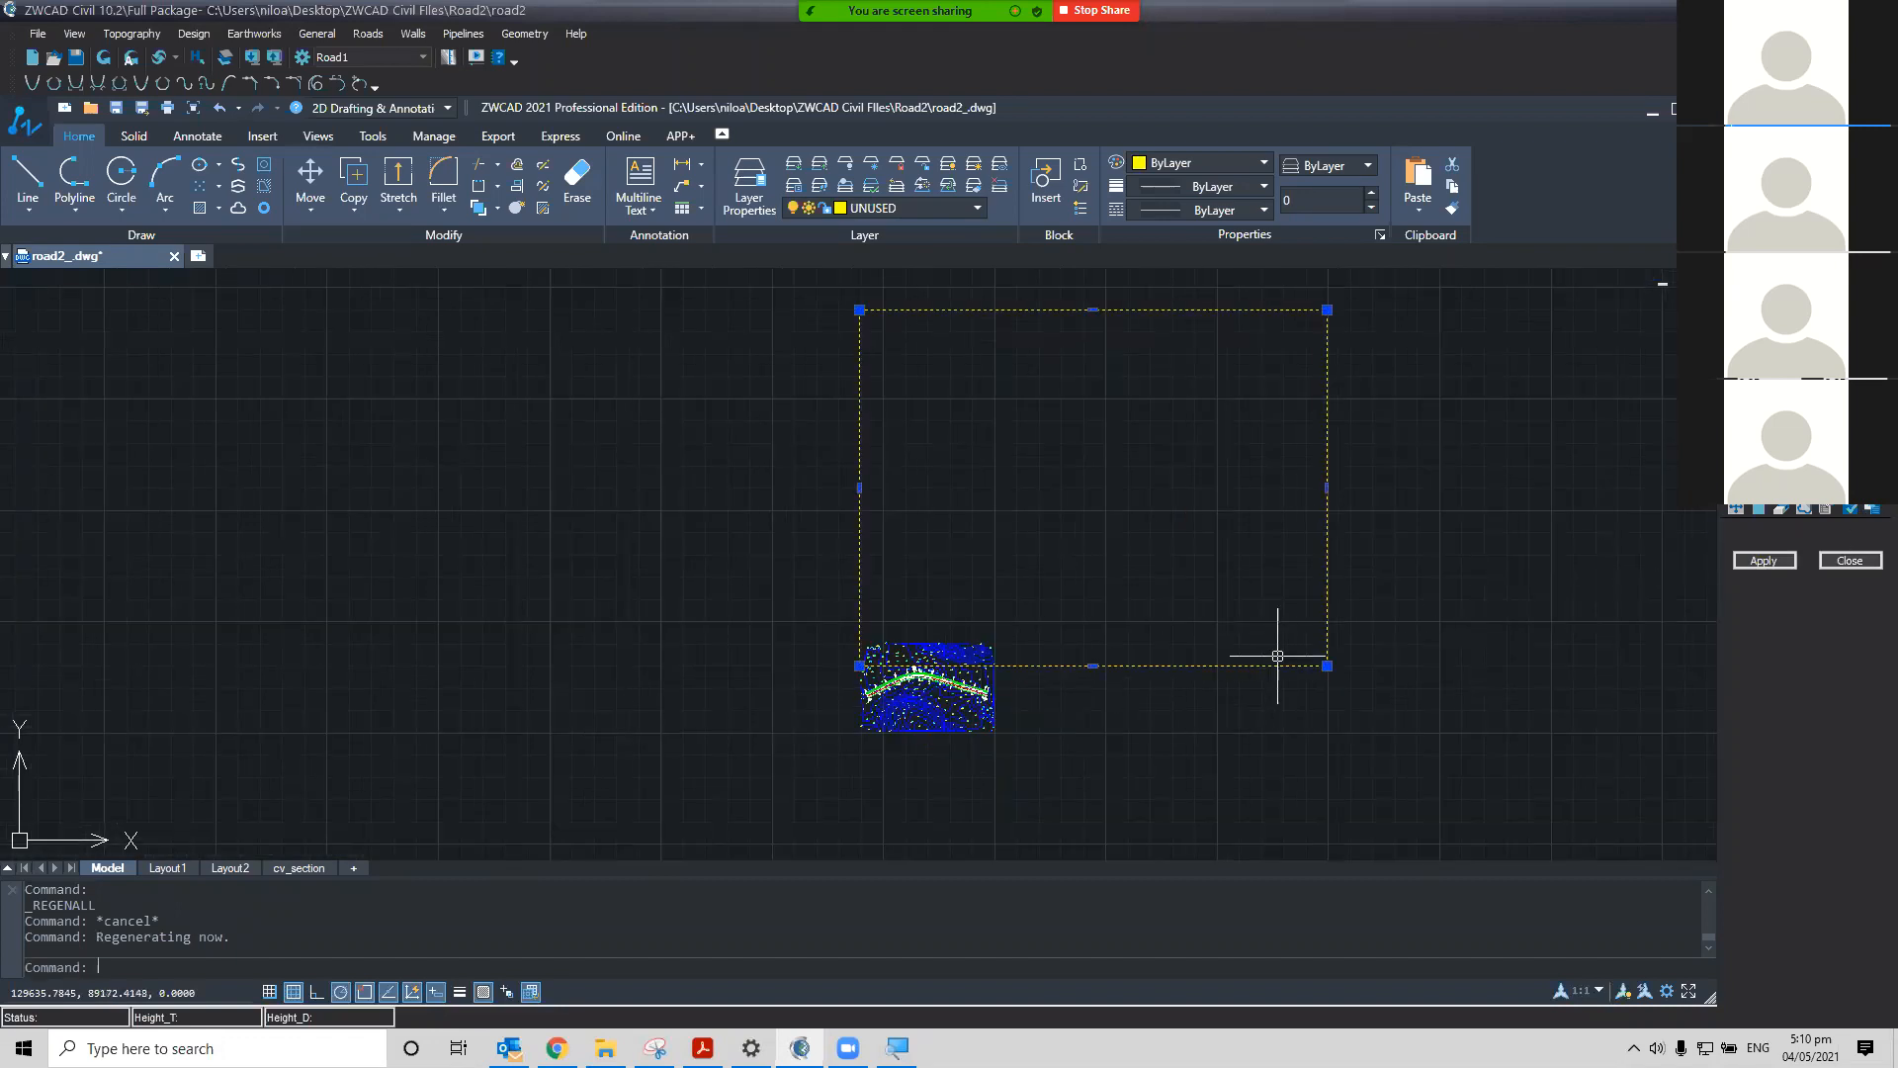
{"action": "key", "text": "Delete"}
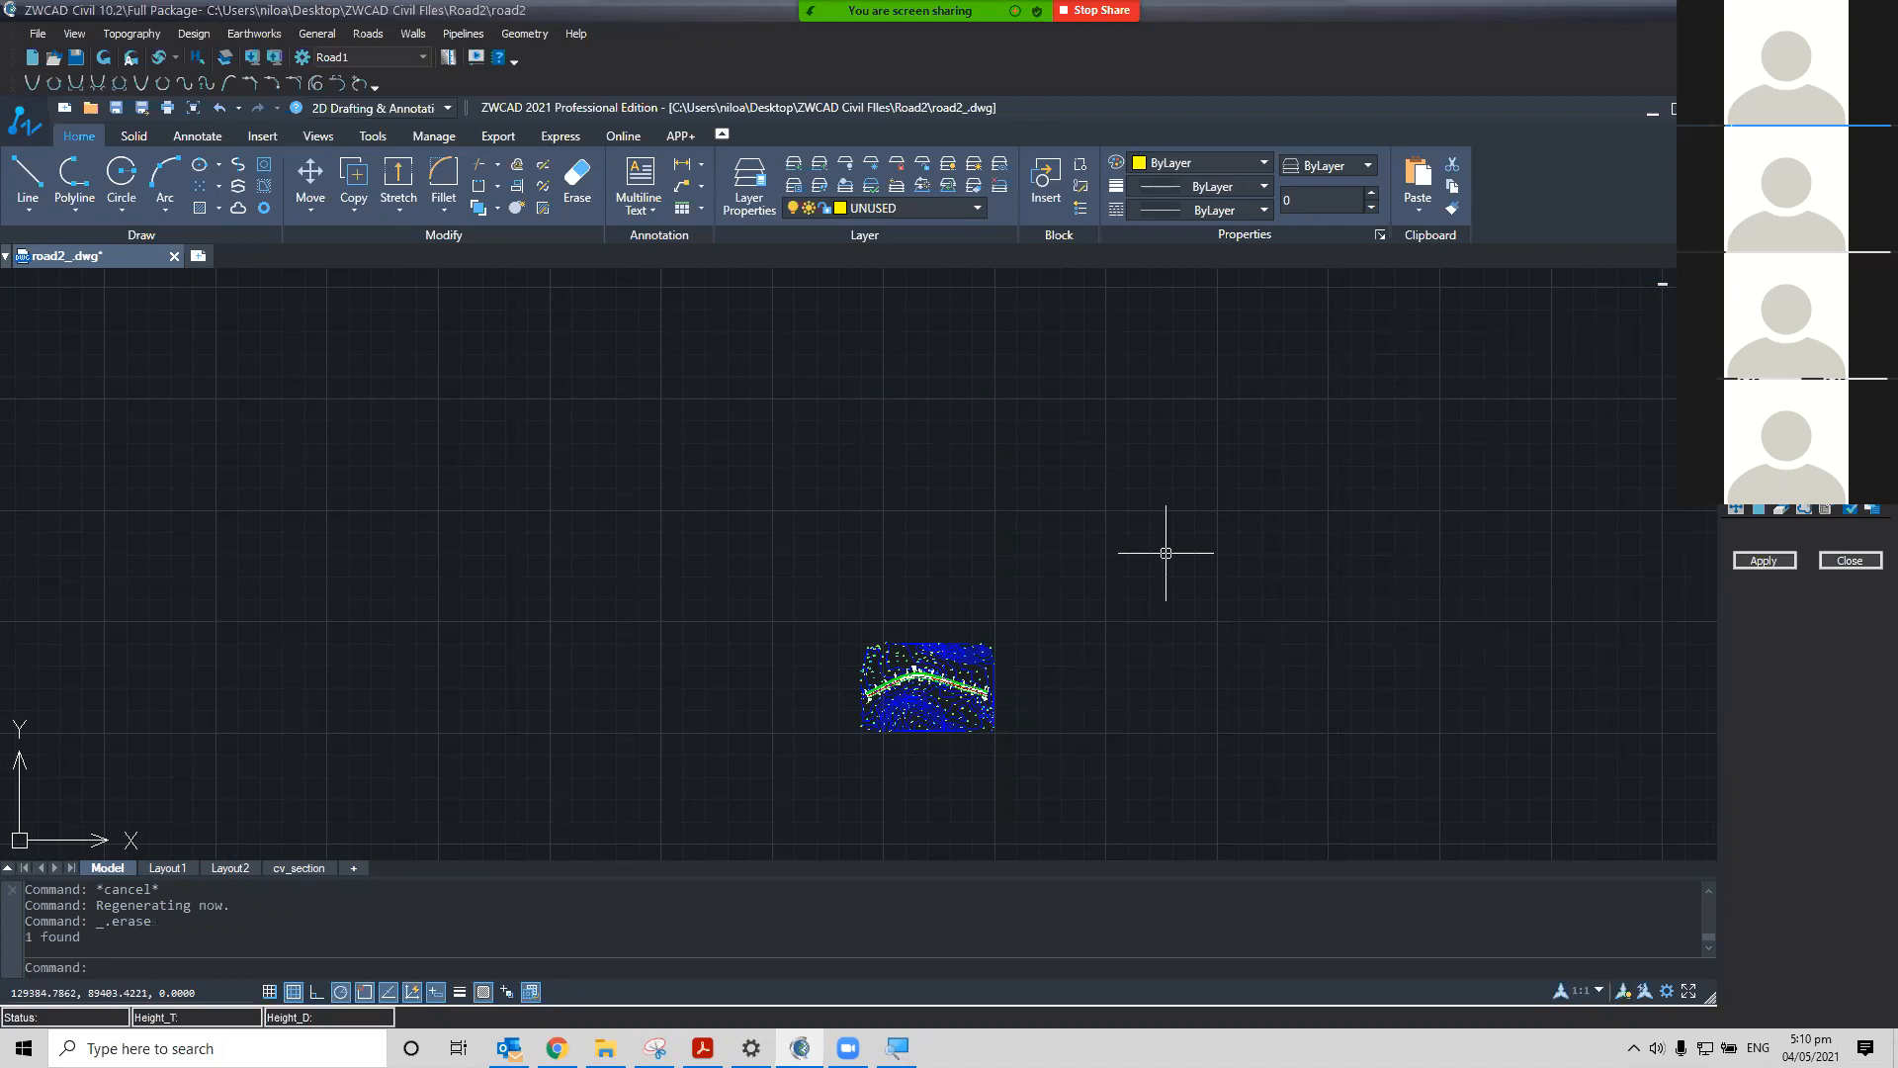
Reopen the Frames Maker options, keep the frame scale at 1:1000 and confirm them
{"action": "scroll", "coordinate": [1062, 572], "scroll_direction": "up", "scroll_amount": 4}
{"action": "middle_click_drag", "start_coordinate": [1058, 583], "coordinate": [1403, 356]}
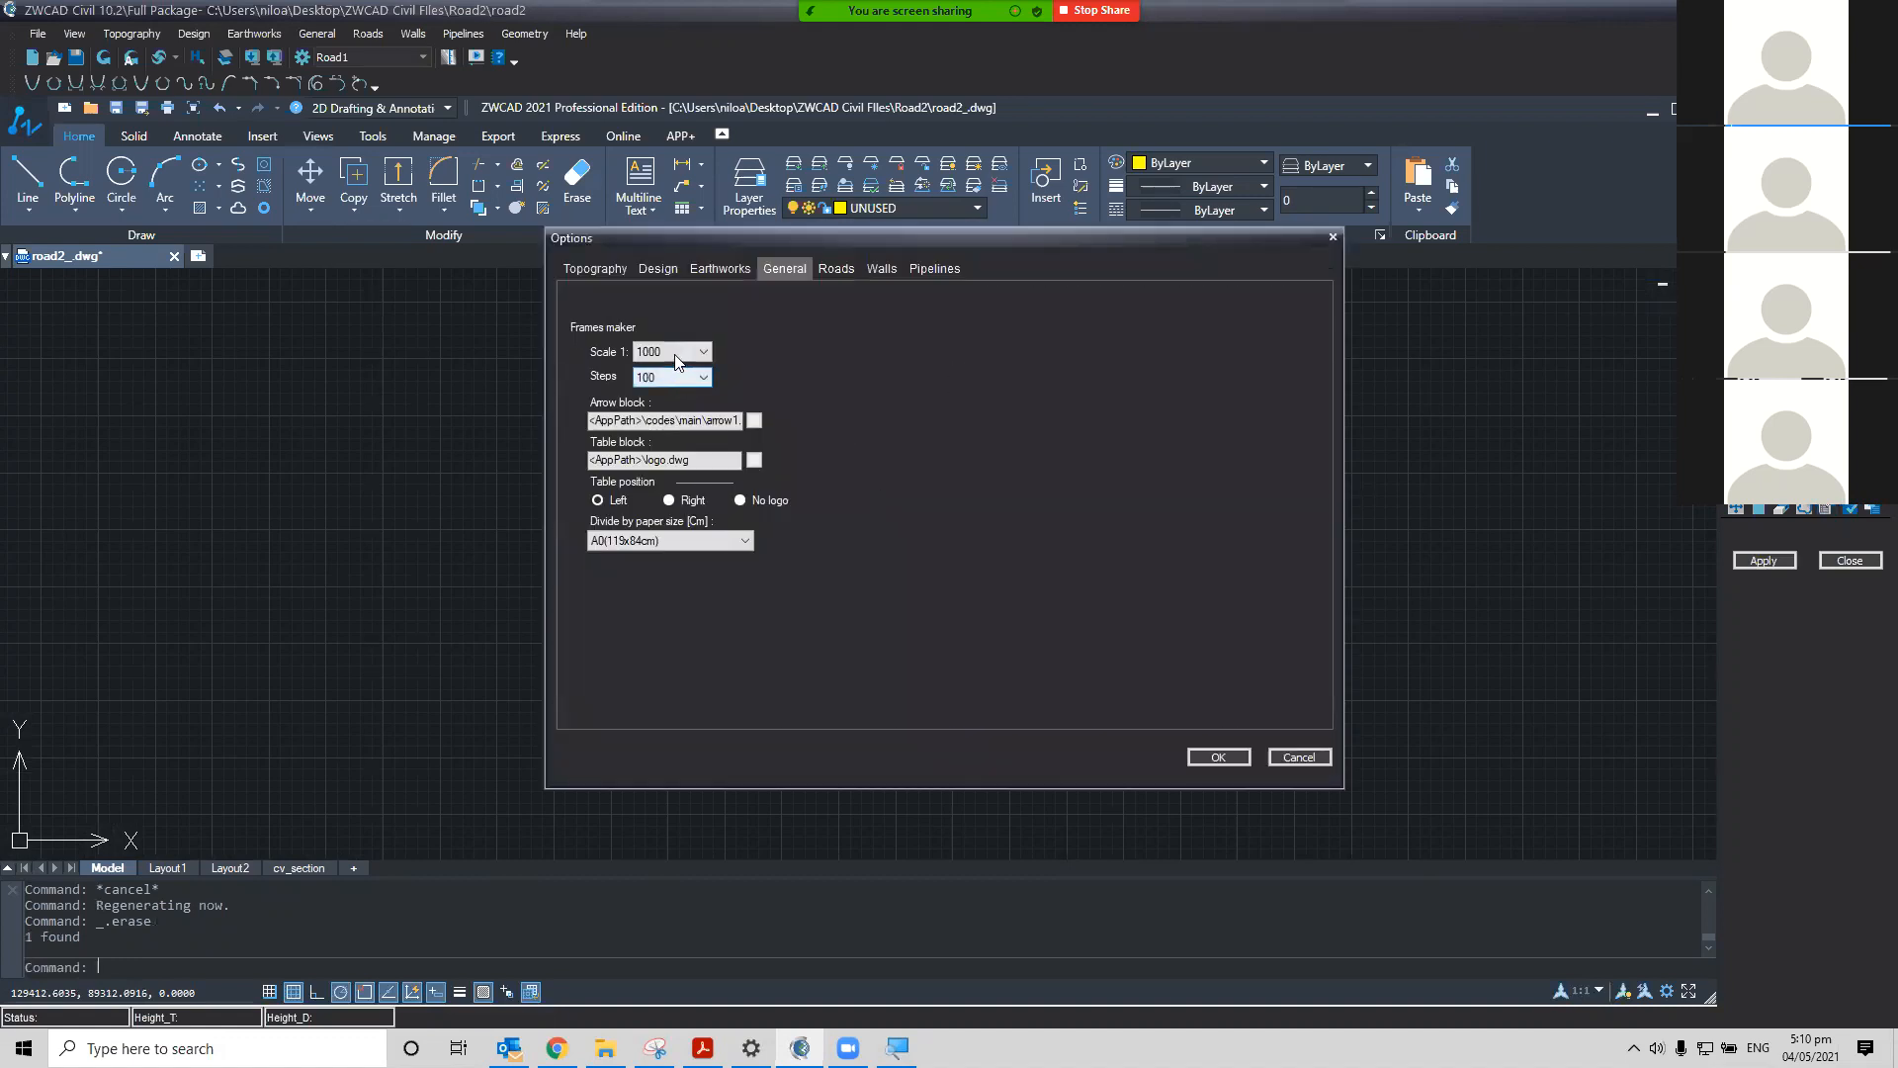
{"action": "left_click", "coordinate": [675, 355]}
{"action": "left_click", "coordinate": [662, 395]}
{"action": "left_click", "coordinate": [1216, 756]}
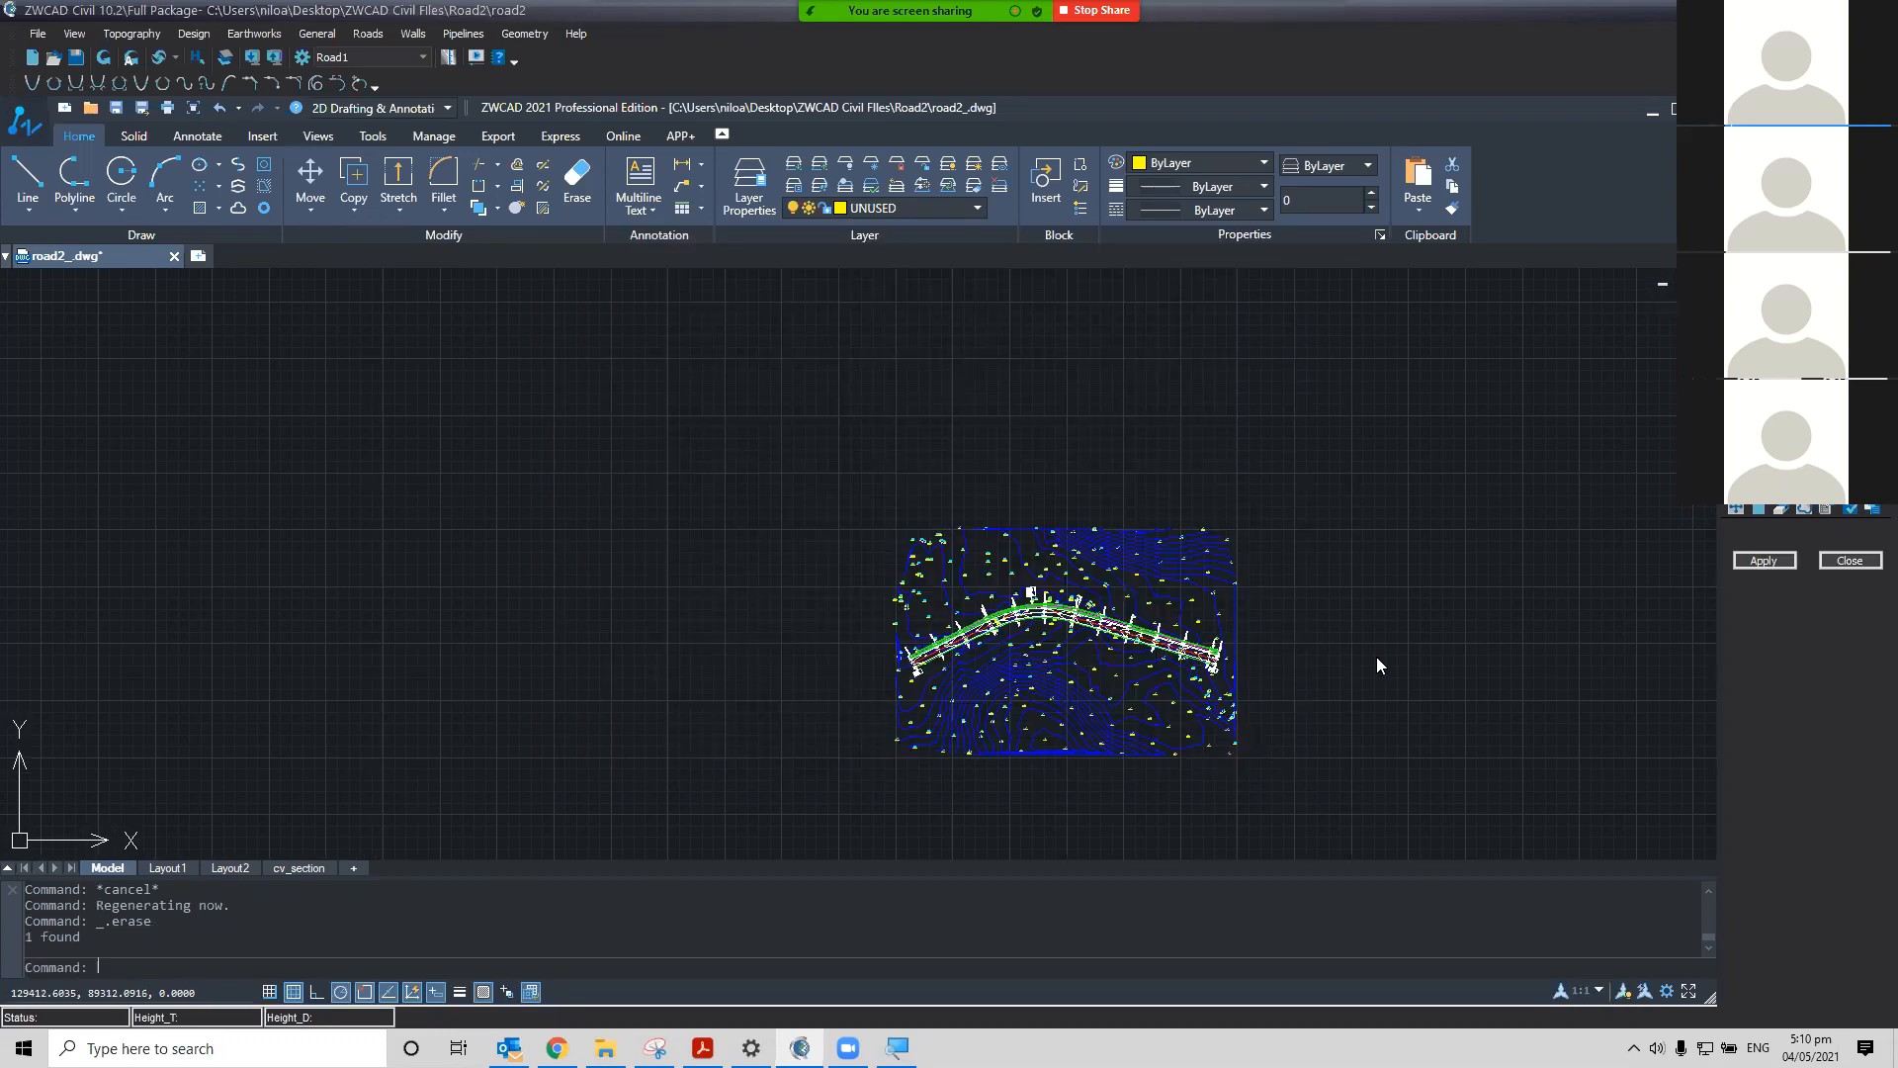
Place a plan frame above the road and move it down so it covers the left part of the road plan
{"action": "left_click", "coordinate": [1770, 559]}
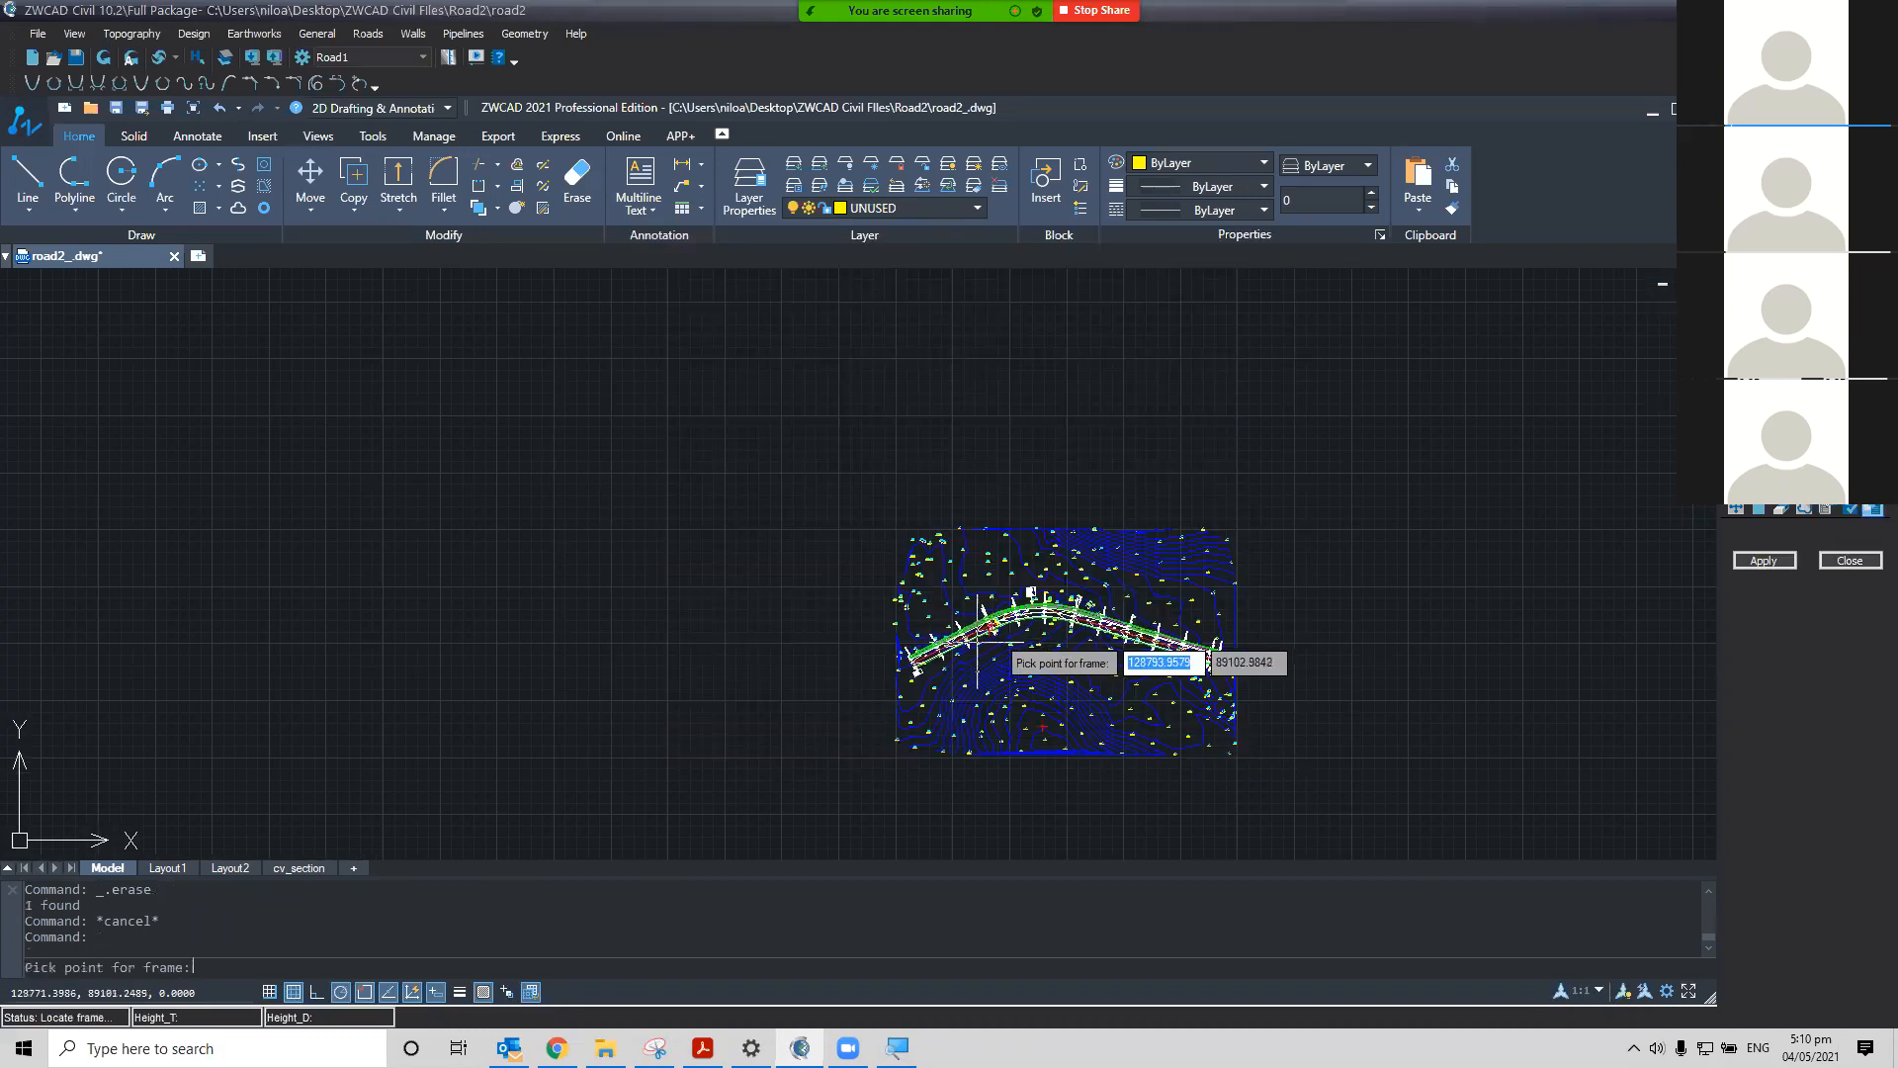
{"action": "left_click", "coordinate": [851, 508]}
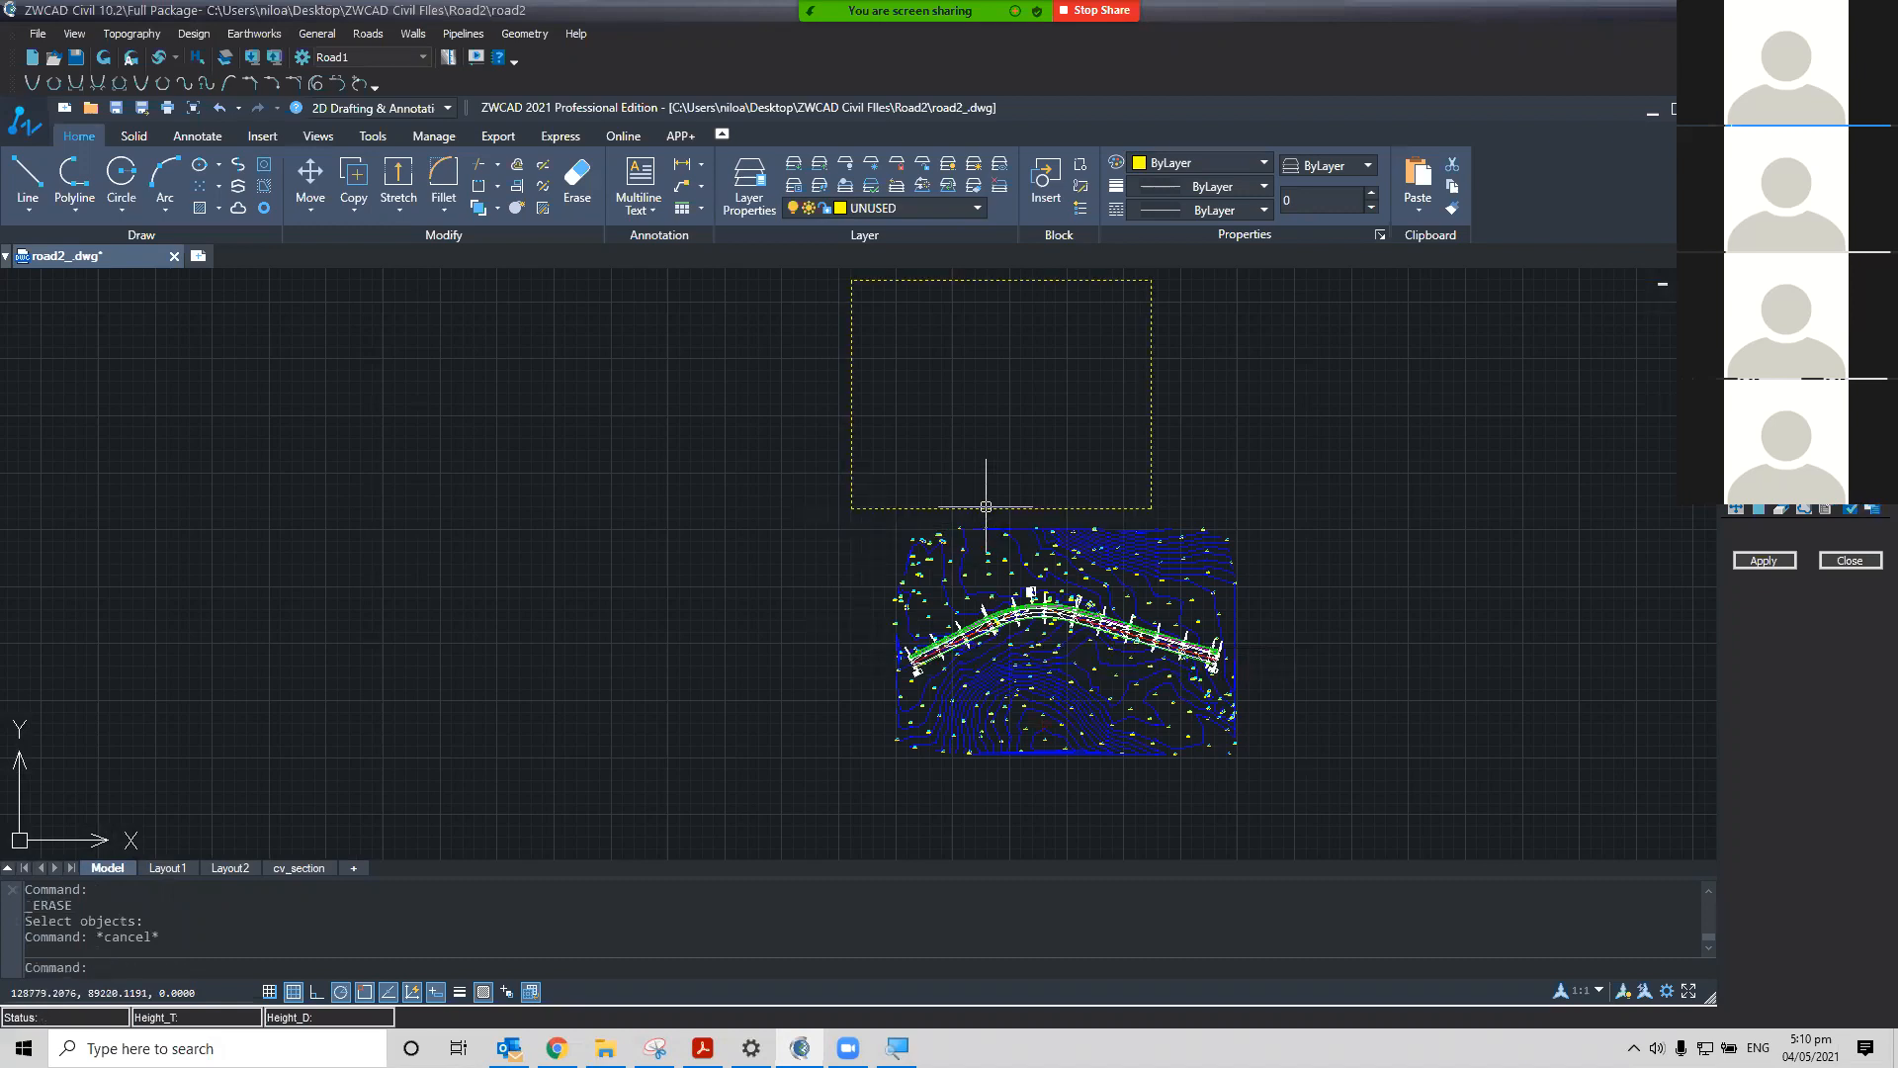
{"action": "scroll", "coordinate": [985, 514], "scroll_direction": "up", "scroll_amount": 2}
{"action": "middle_click_drag", "start_coordinate": [1067, 539], "coordinate": [962, 441]}
{"action": "left_click", "coordinate": [1004, 433]}
{"action": "type", "text": "M"}
{"action": "key", "text": "Return"}
{"action": "left_click", "coordinate": [1151, 435]}
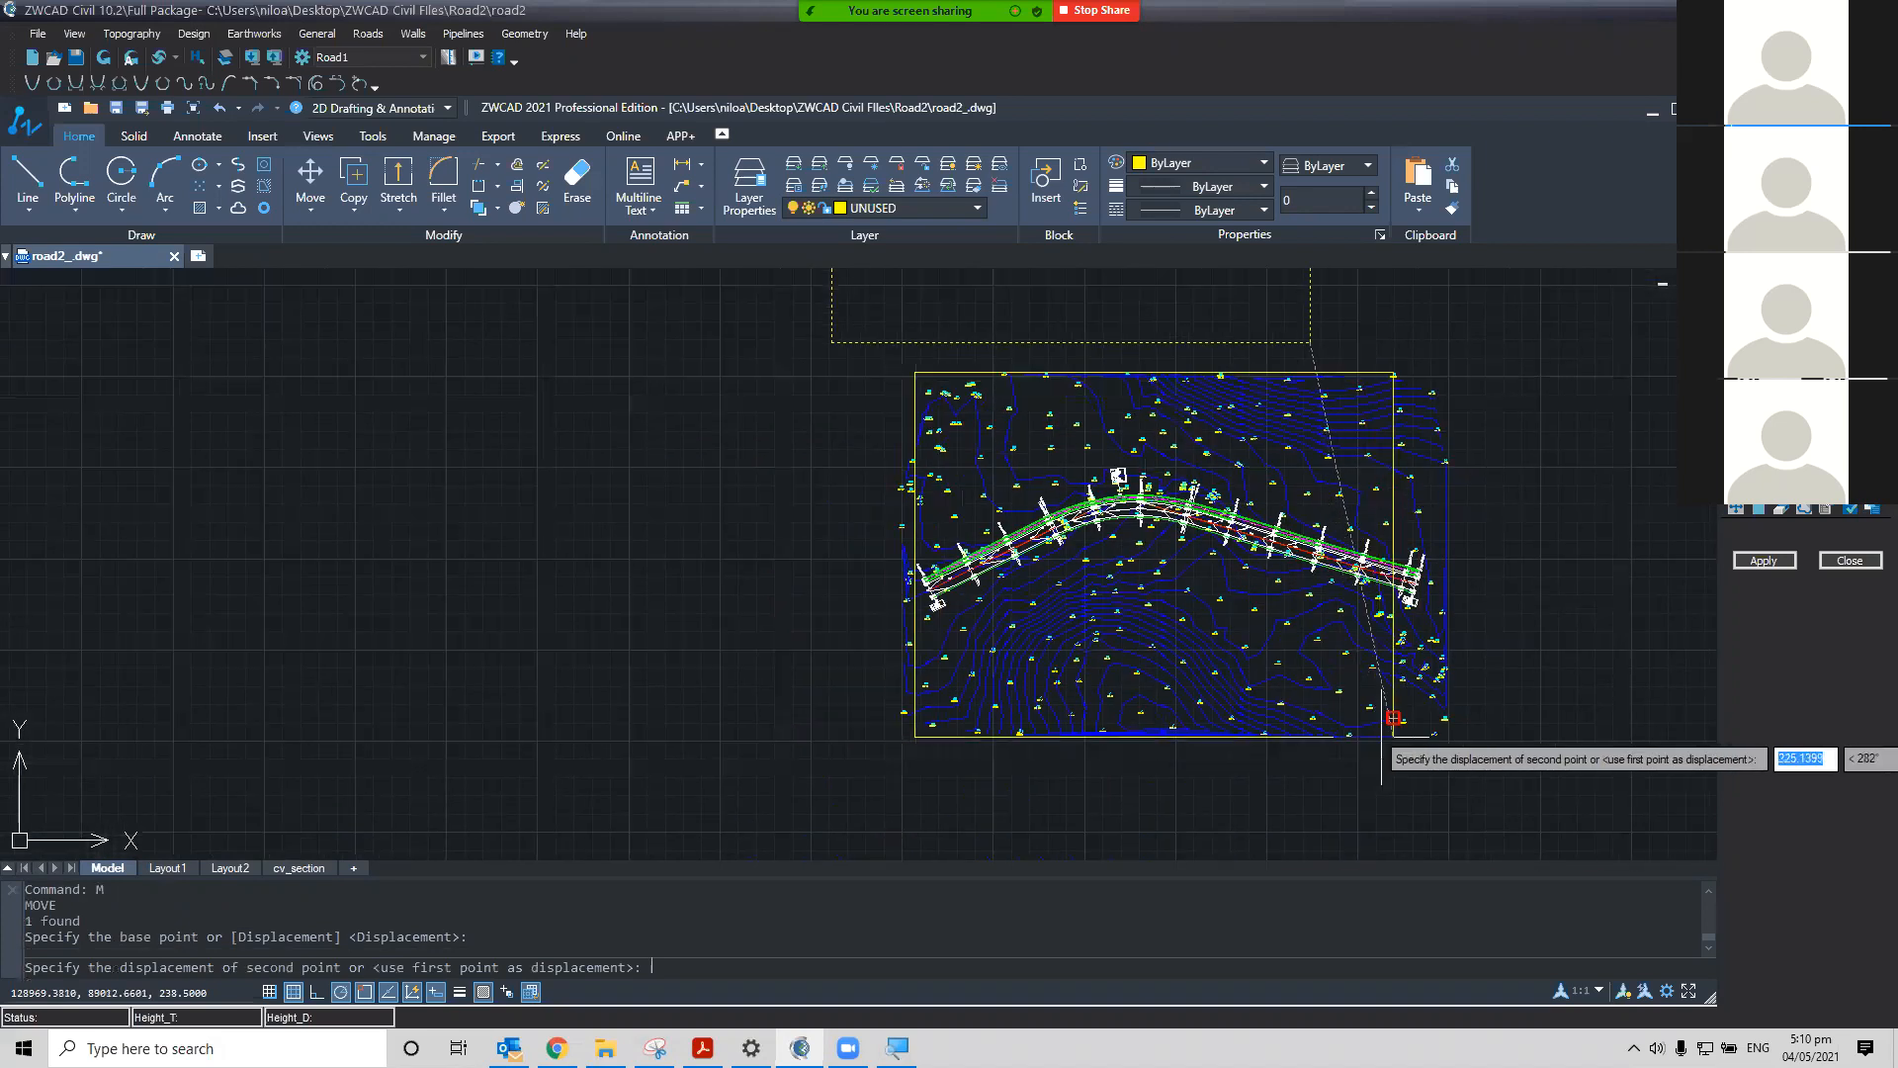
{"action": "left_click", "coordinate": [1393, 719]}
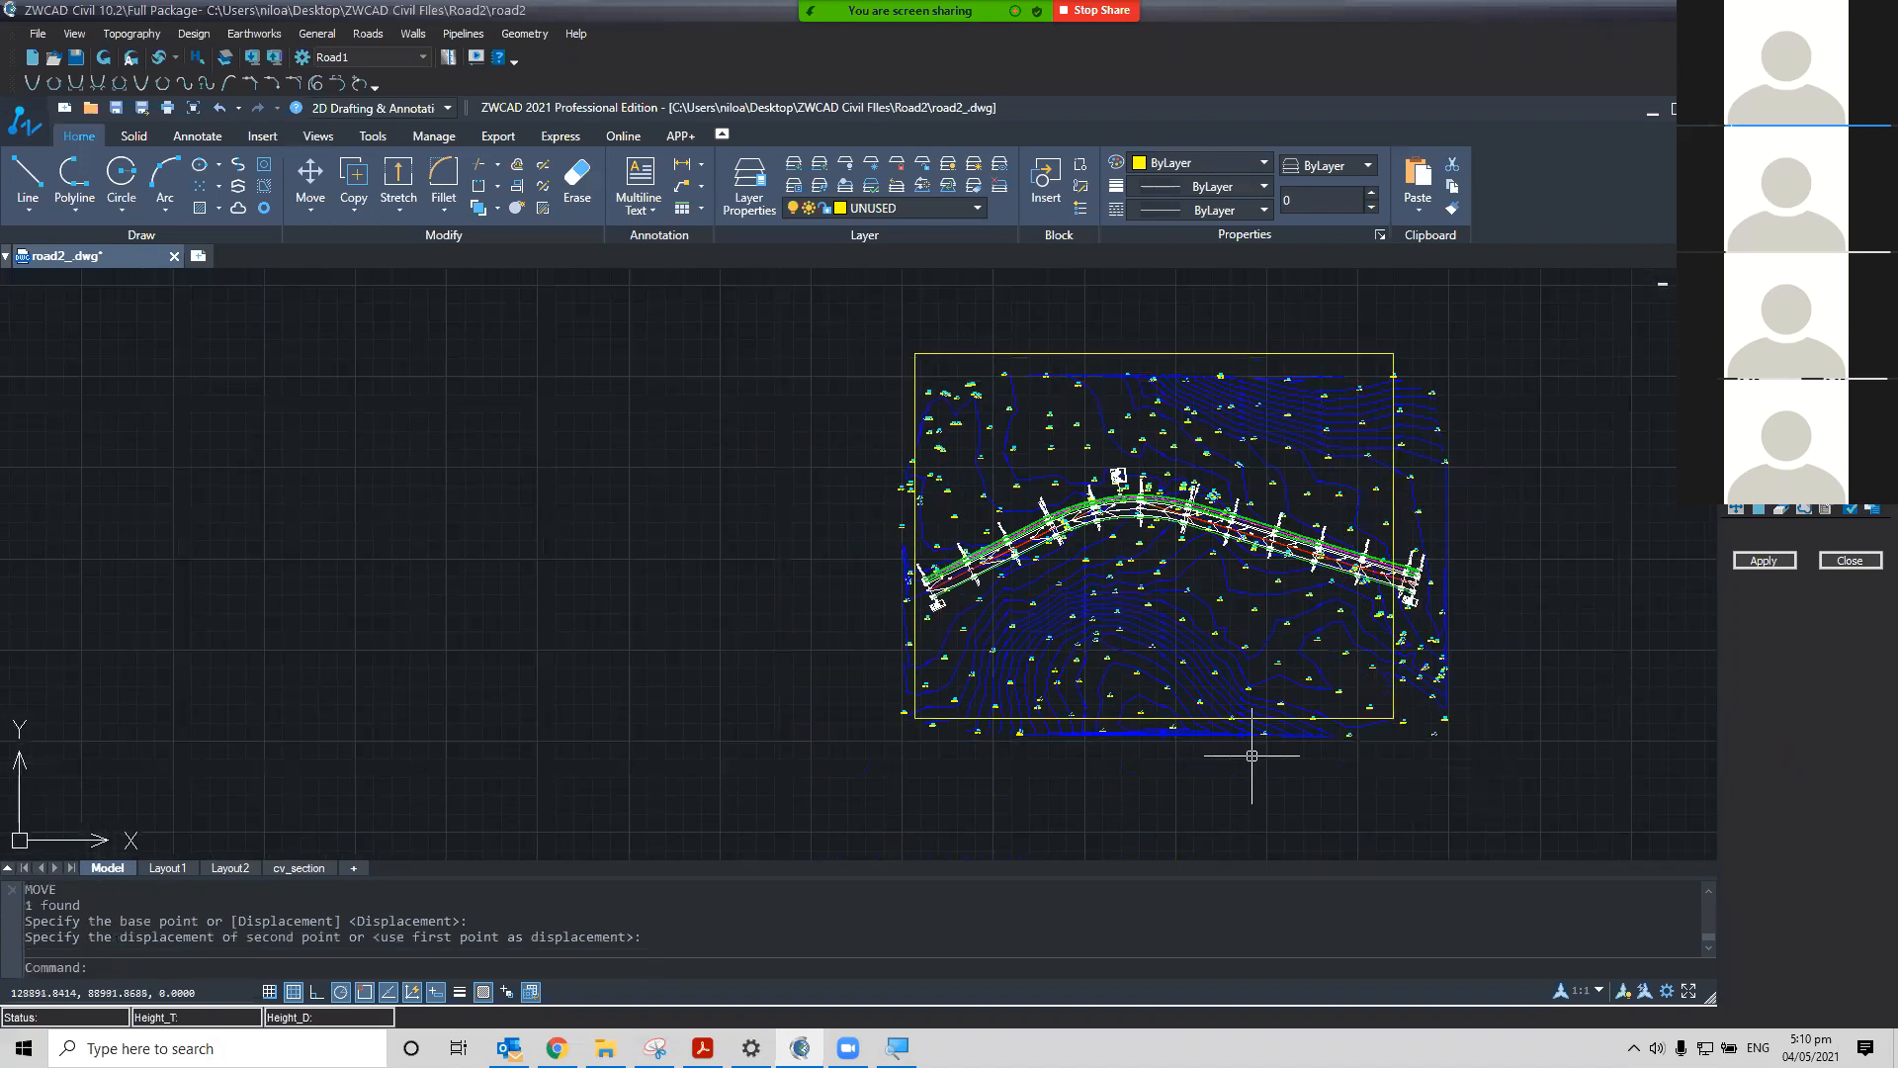
{"action": "scroll", "coordinate": [1081, 754], "scroll_direction": "up", "scroll_amount": 4}
{"action": "left_click", "coordinate": [1254, 658]}
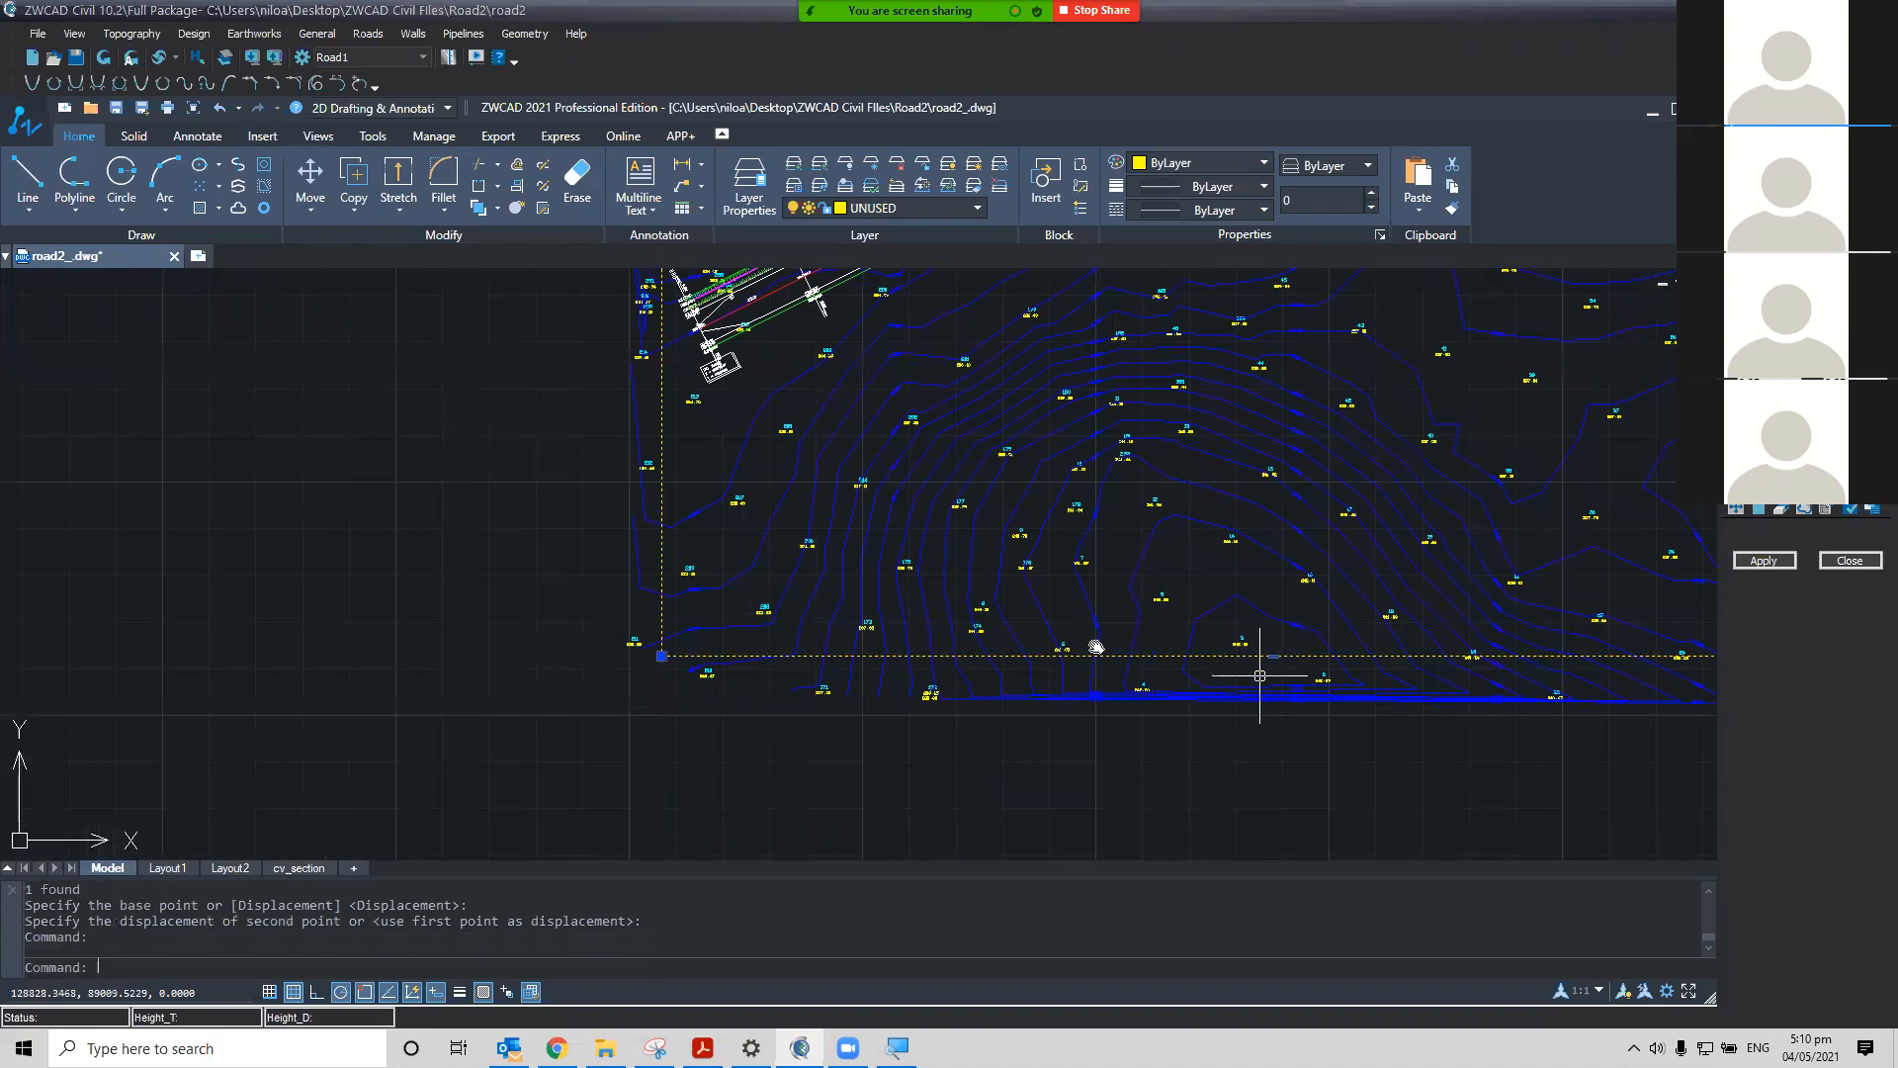
{"action": "scroll", "coordinate": [1233, 642], "scroll_direction": "down", "scroll_amount": 5}
{"action": "type", "text": "M"}
{"action": "key", "text": "Return"}
{"action": "left_click", "coordinate": [1442, 729]}
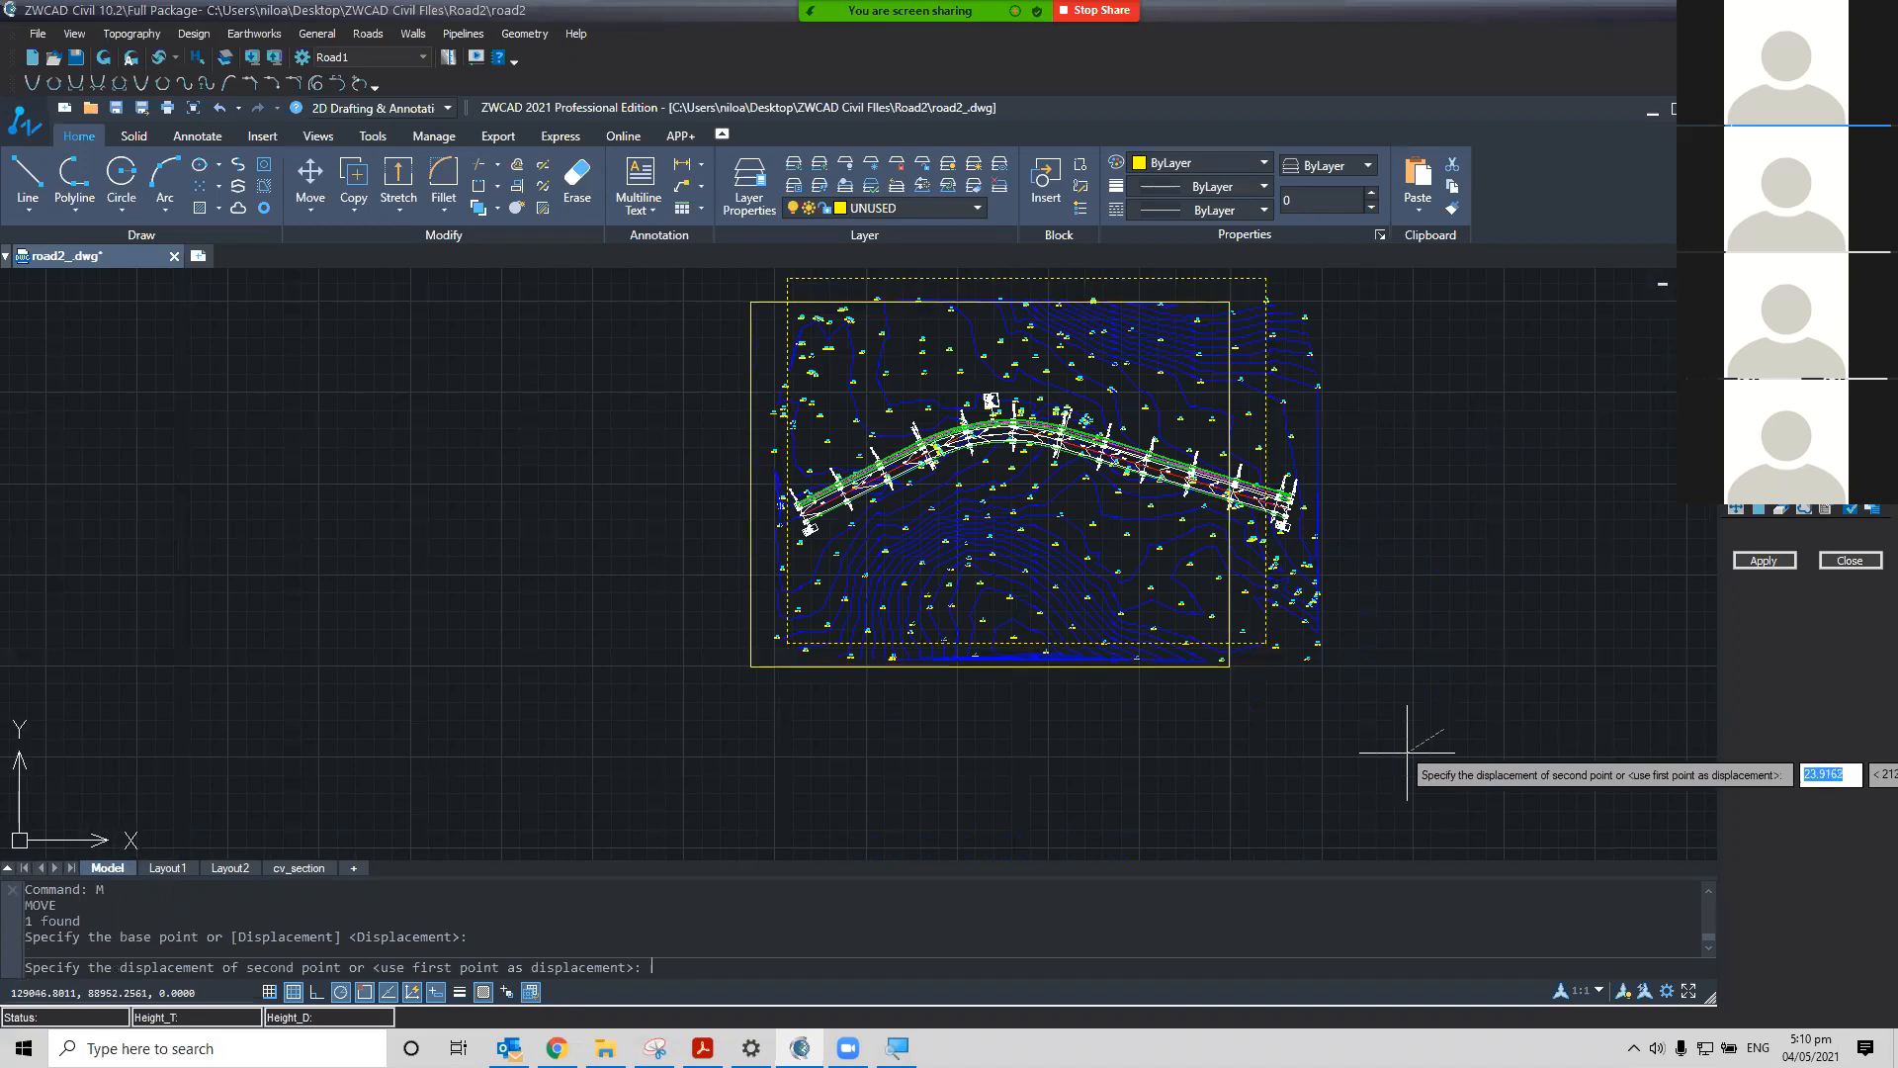
{"action": "key", "text": "Escape"}
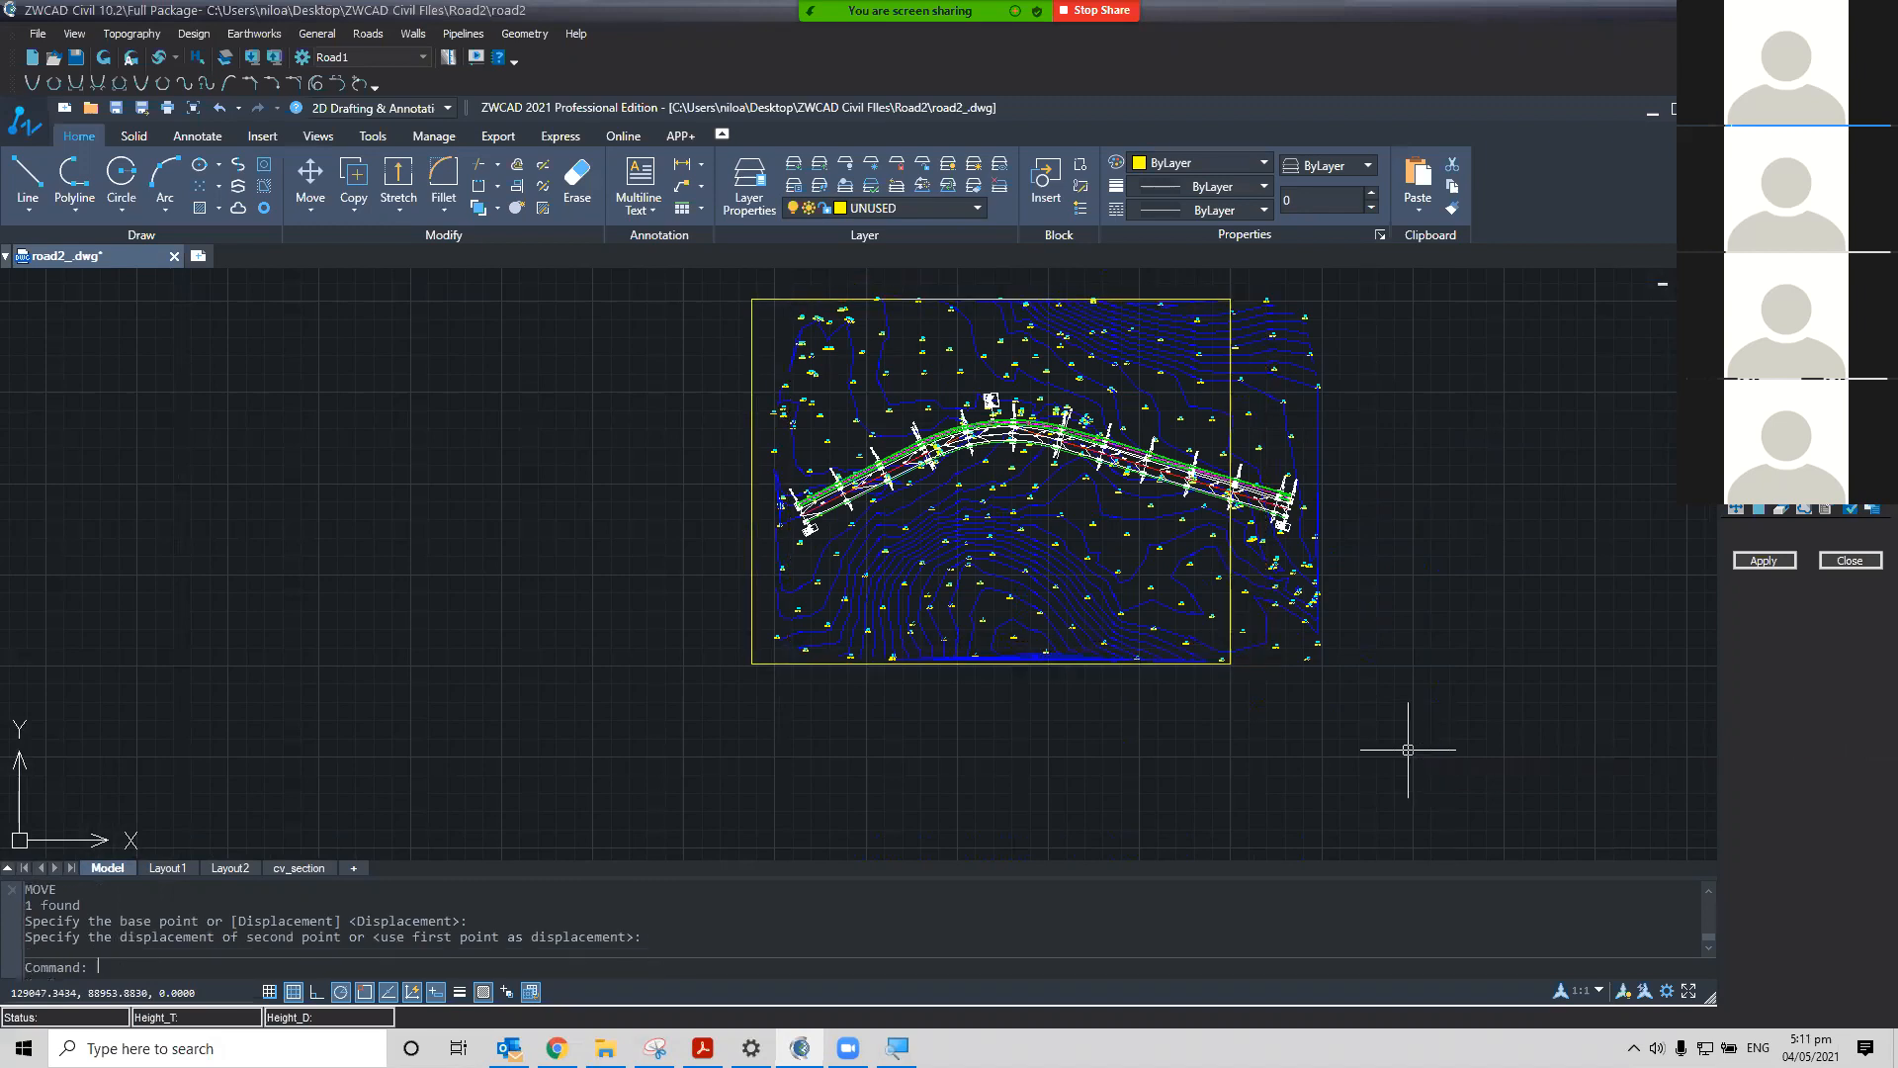
Copy the frame to the right, placing the copy against the first frame's right edge
{"action": "left_click", "coordinate": [755, 664]}
{"action": "type", "text": "co"}
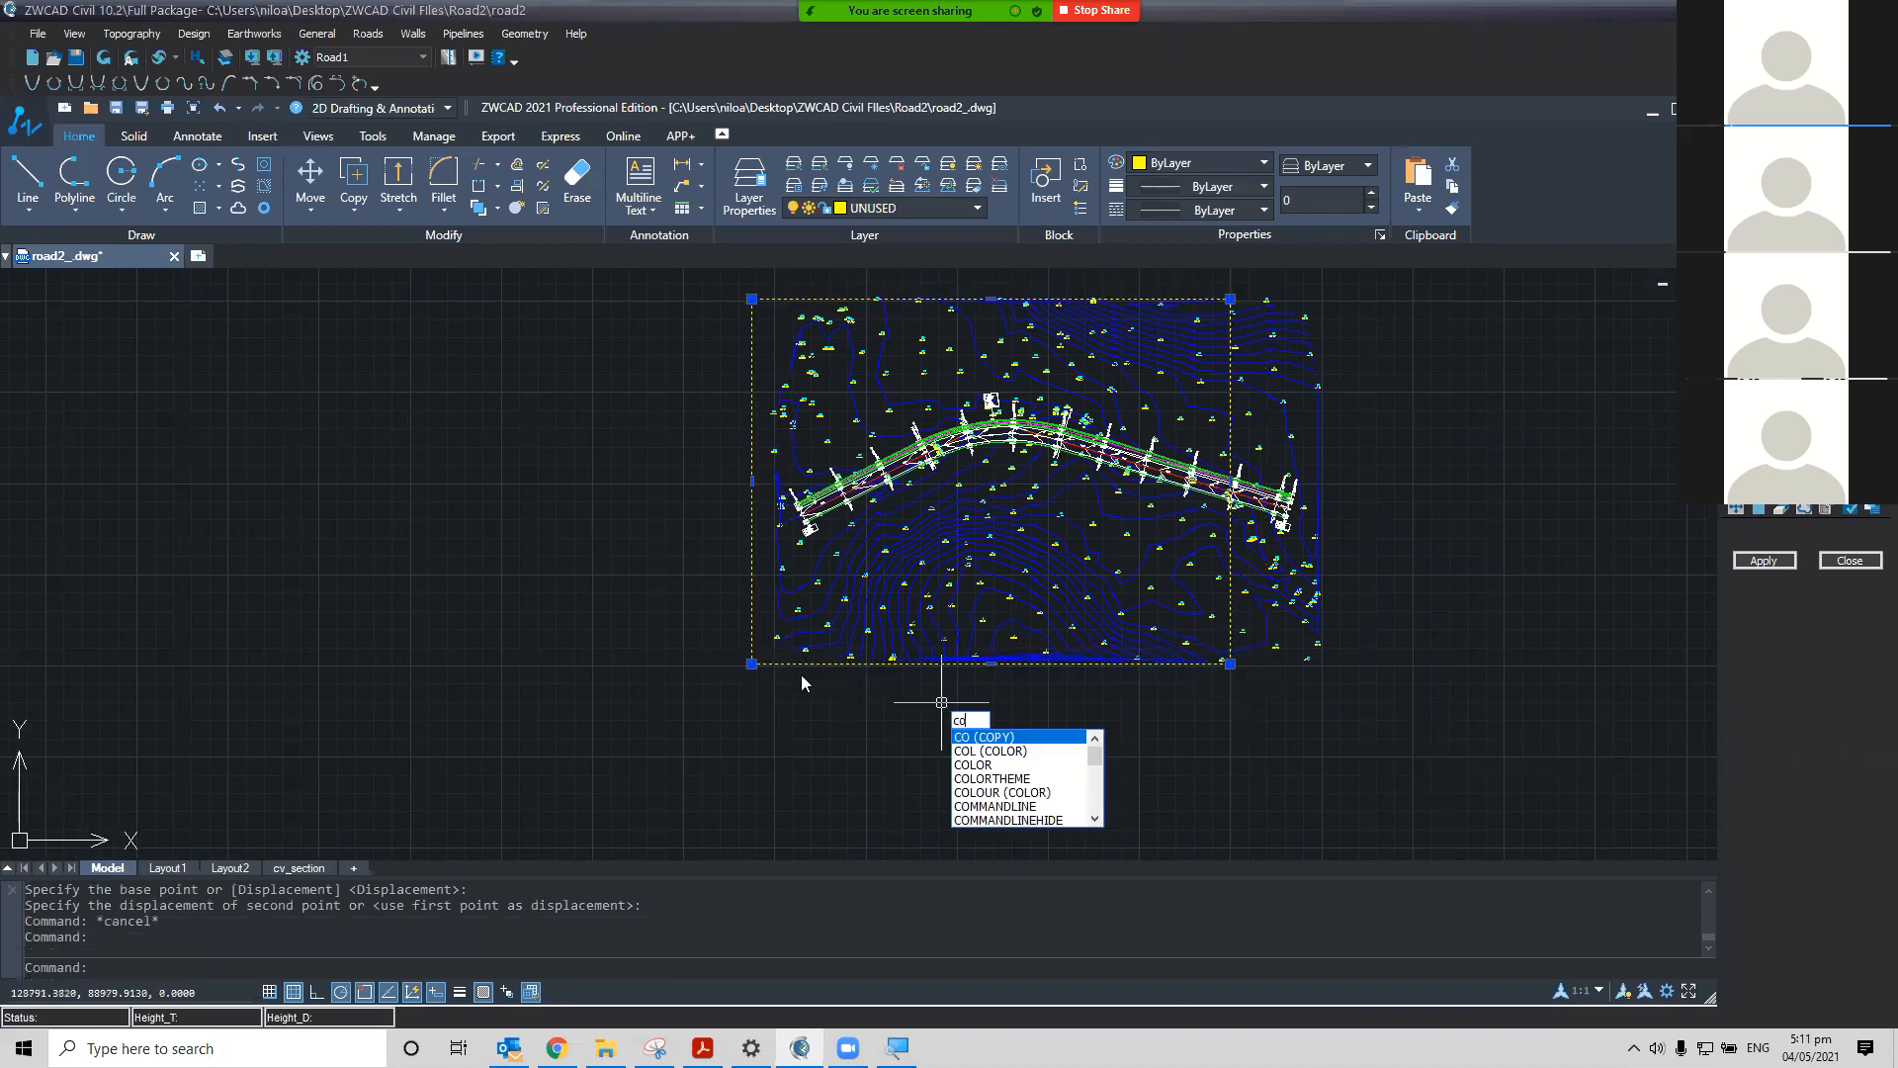
{"action": "key", "text": "Return"}
{"action": "left_click", "coordinate": [752, 663]}
{"action": "left_click", "coordinate": [1230, 662]}
{"action": "key", "text": "Return"}
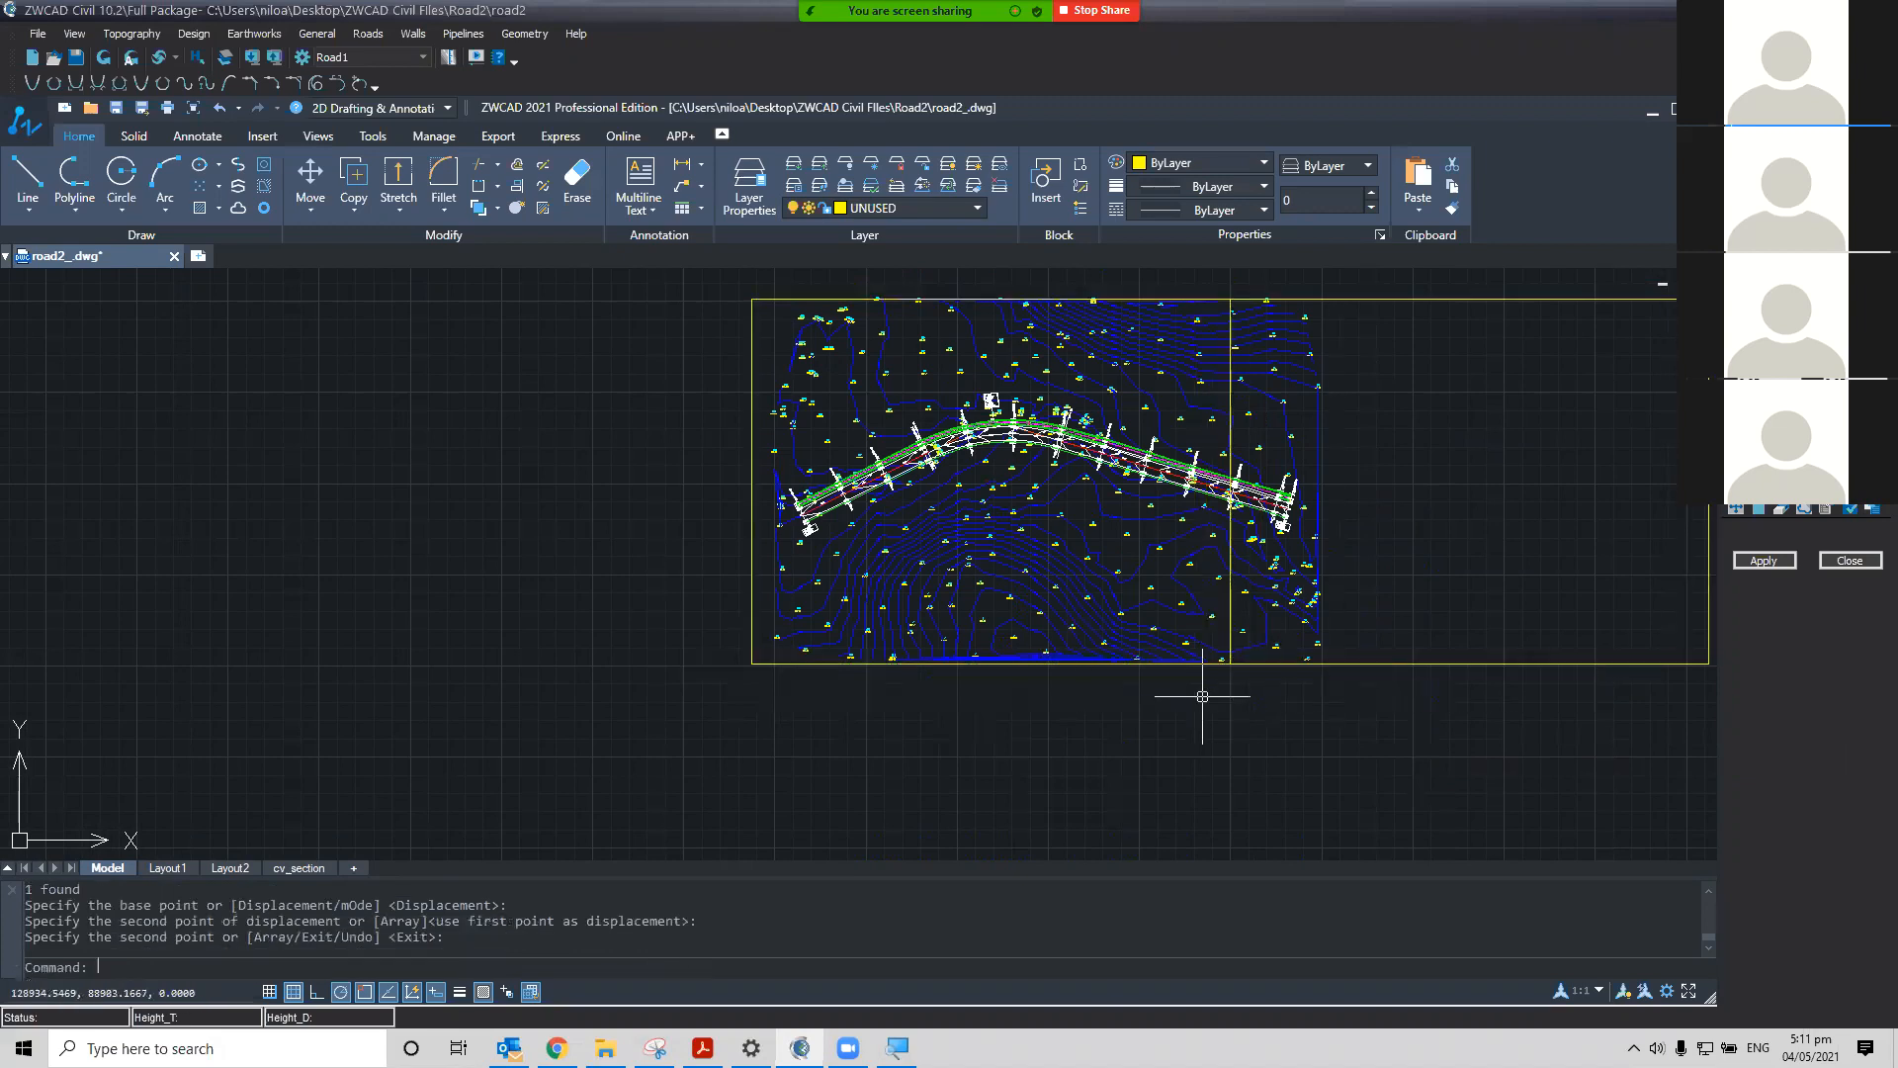
Move the copied frame left so its right edge meets the right end of the road plan
{"action": "left_click", "coordinate": [1377, 665]}
{"action": "type", "text": "m"}
{"action": "key", "text": "Return"}
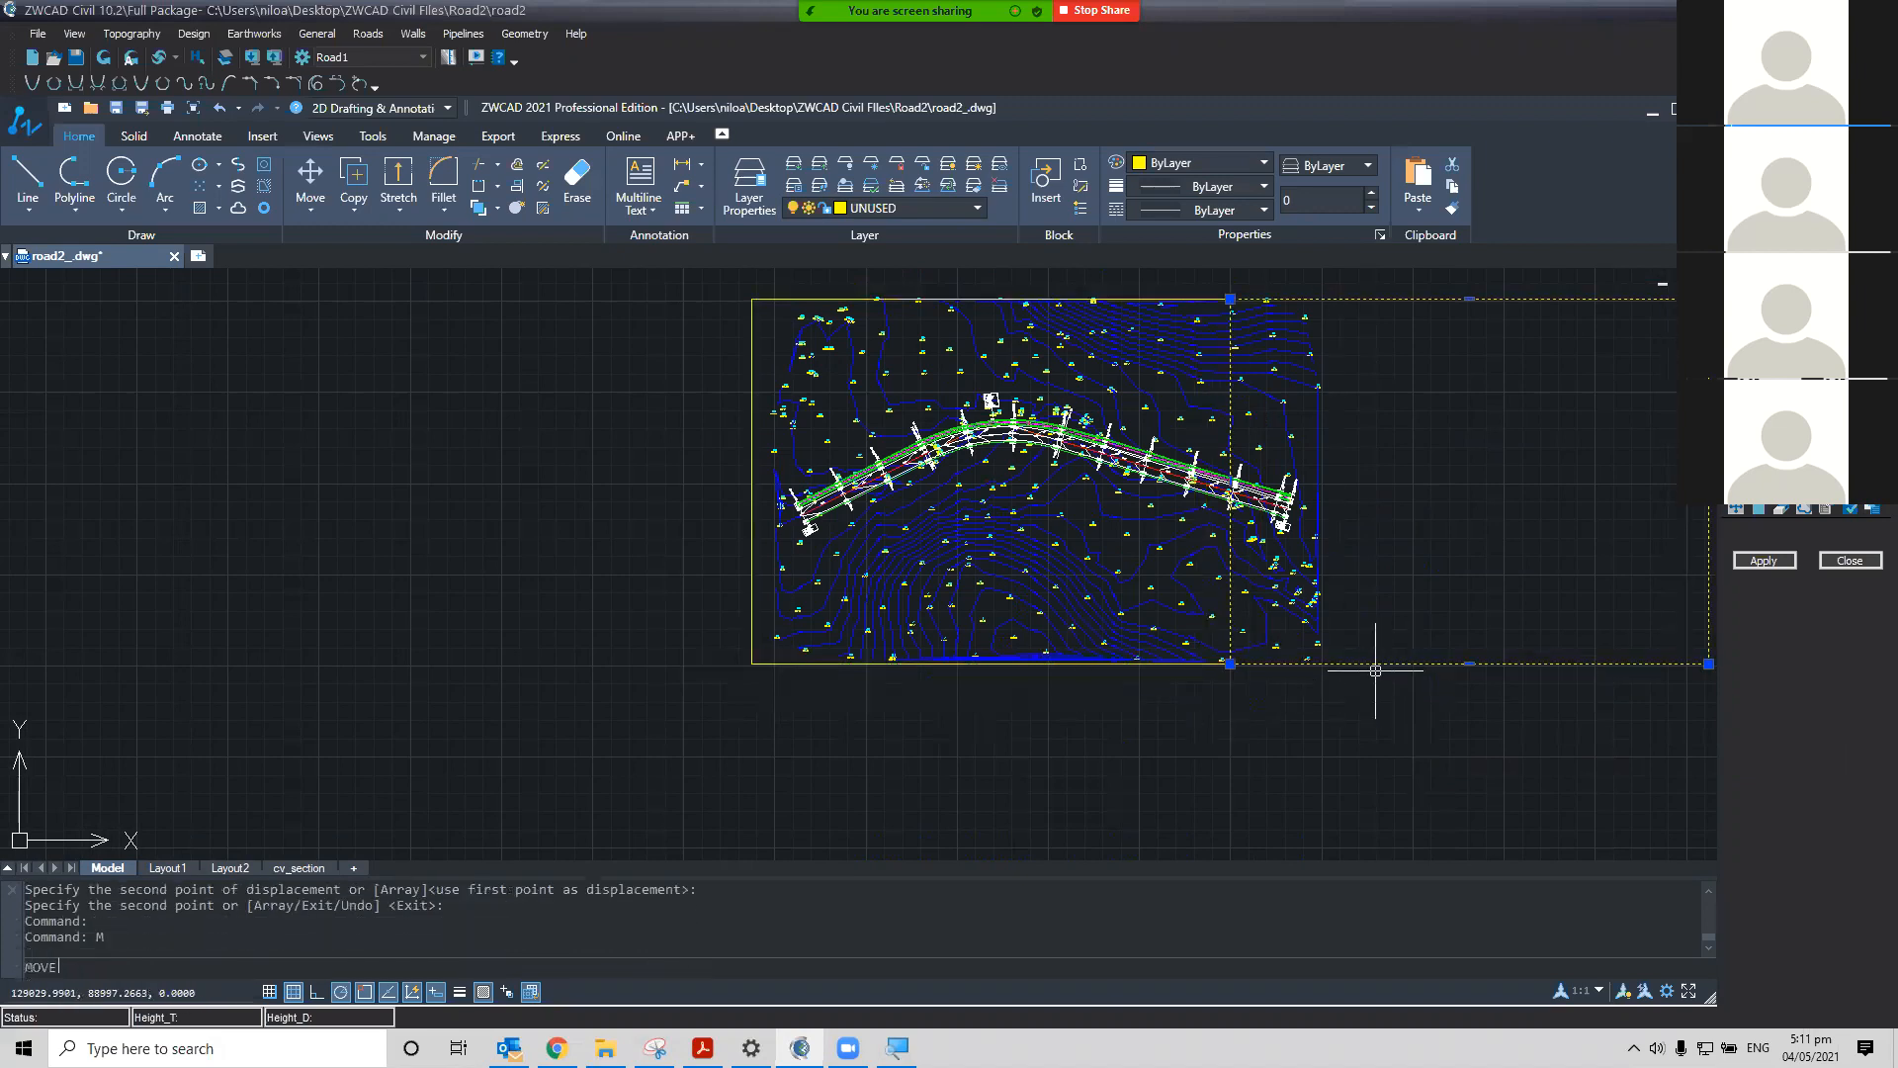
{"action": "left_click", "coordinate": [1664, 666]}
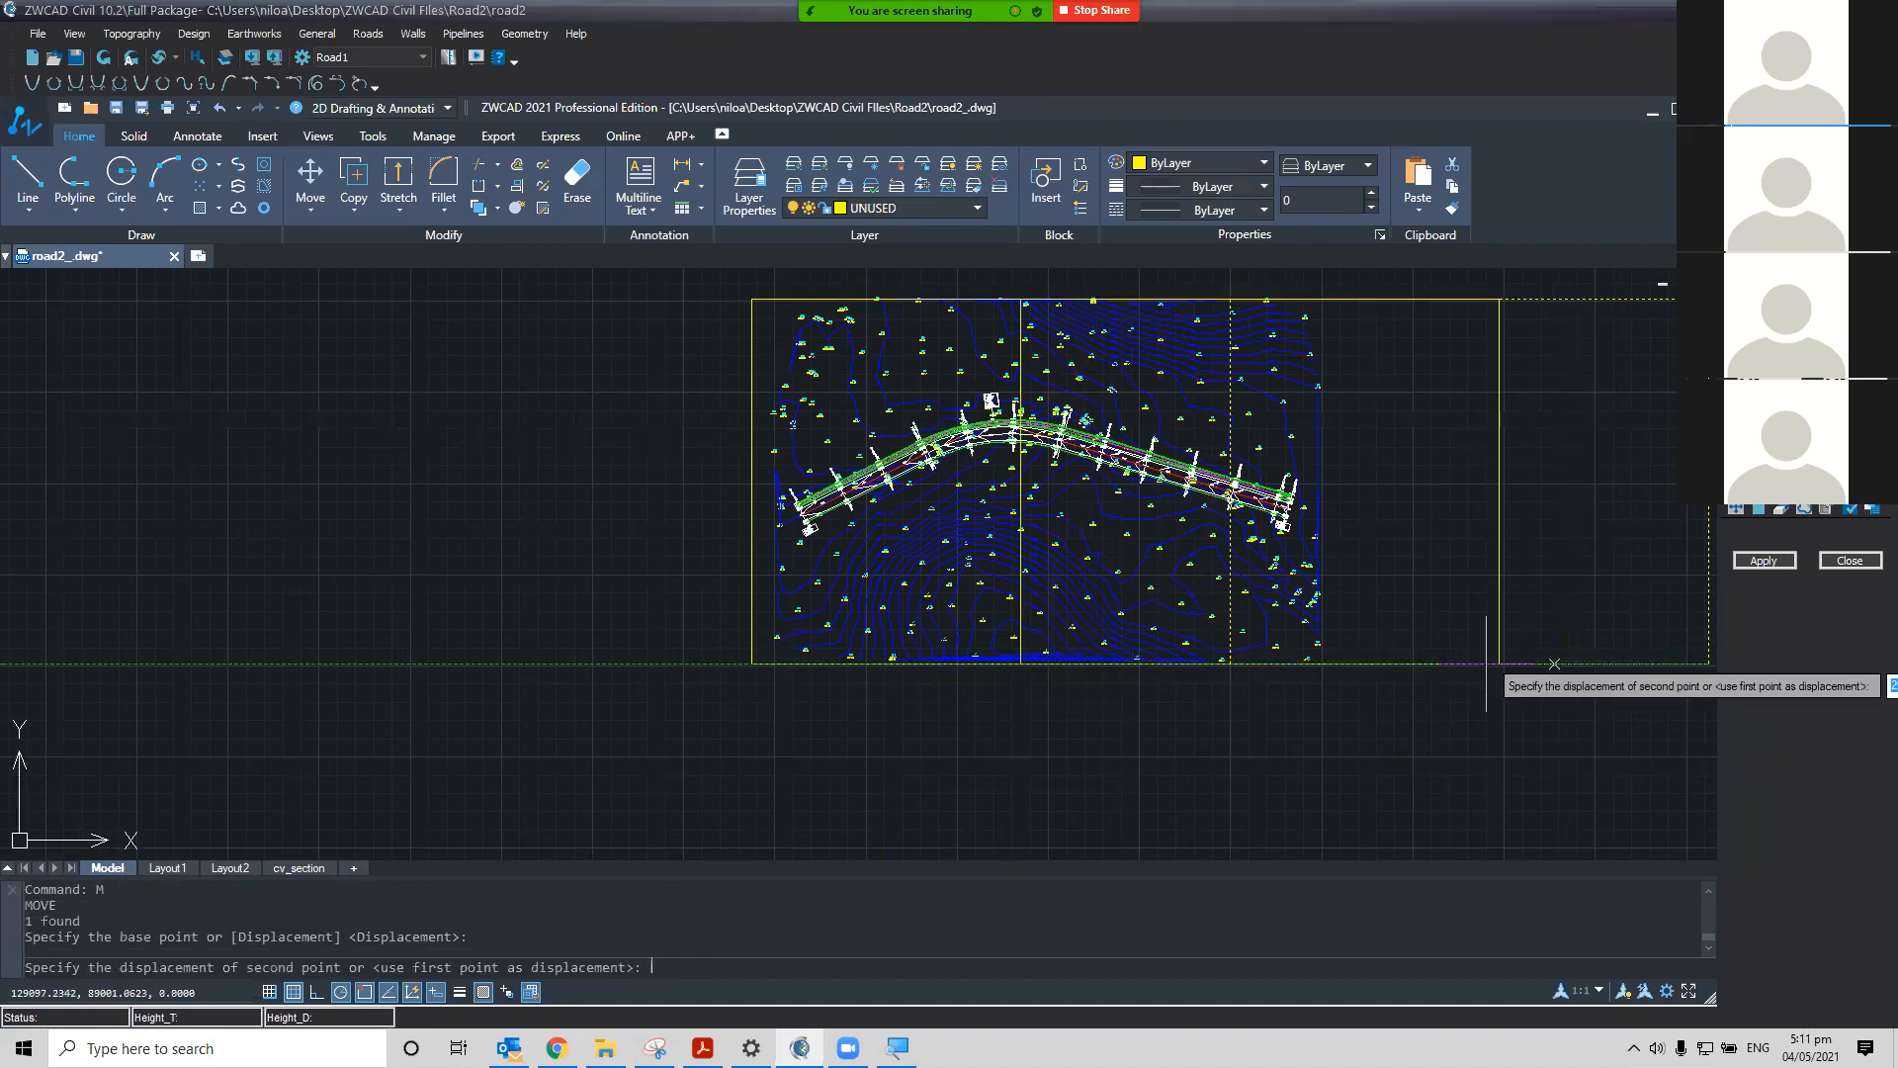
{"action": "left_click", "coordinate": [1358, 664]}
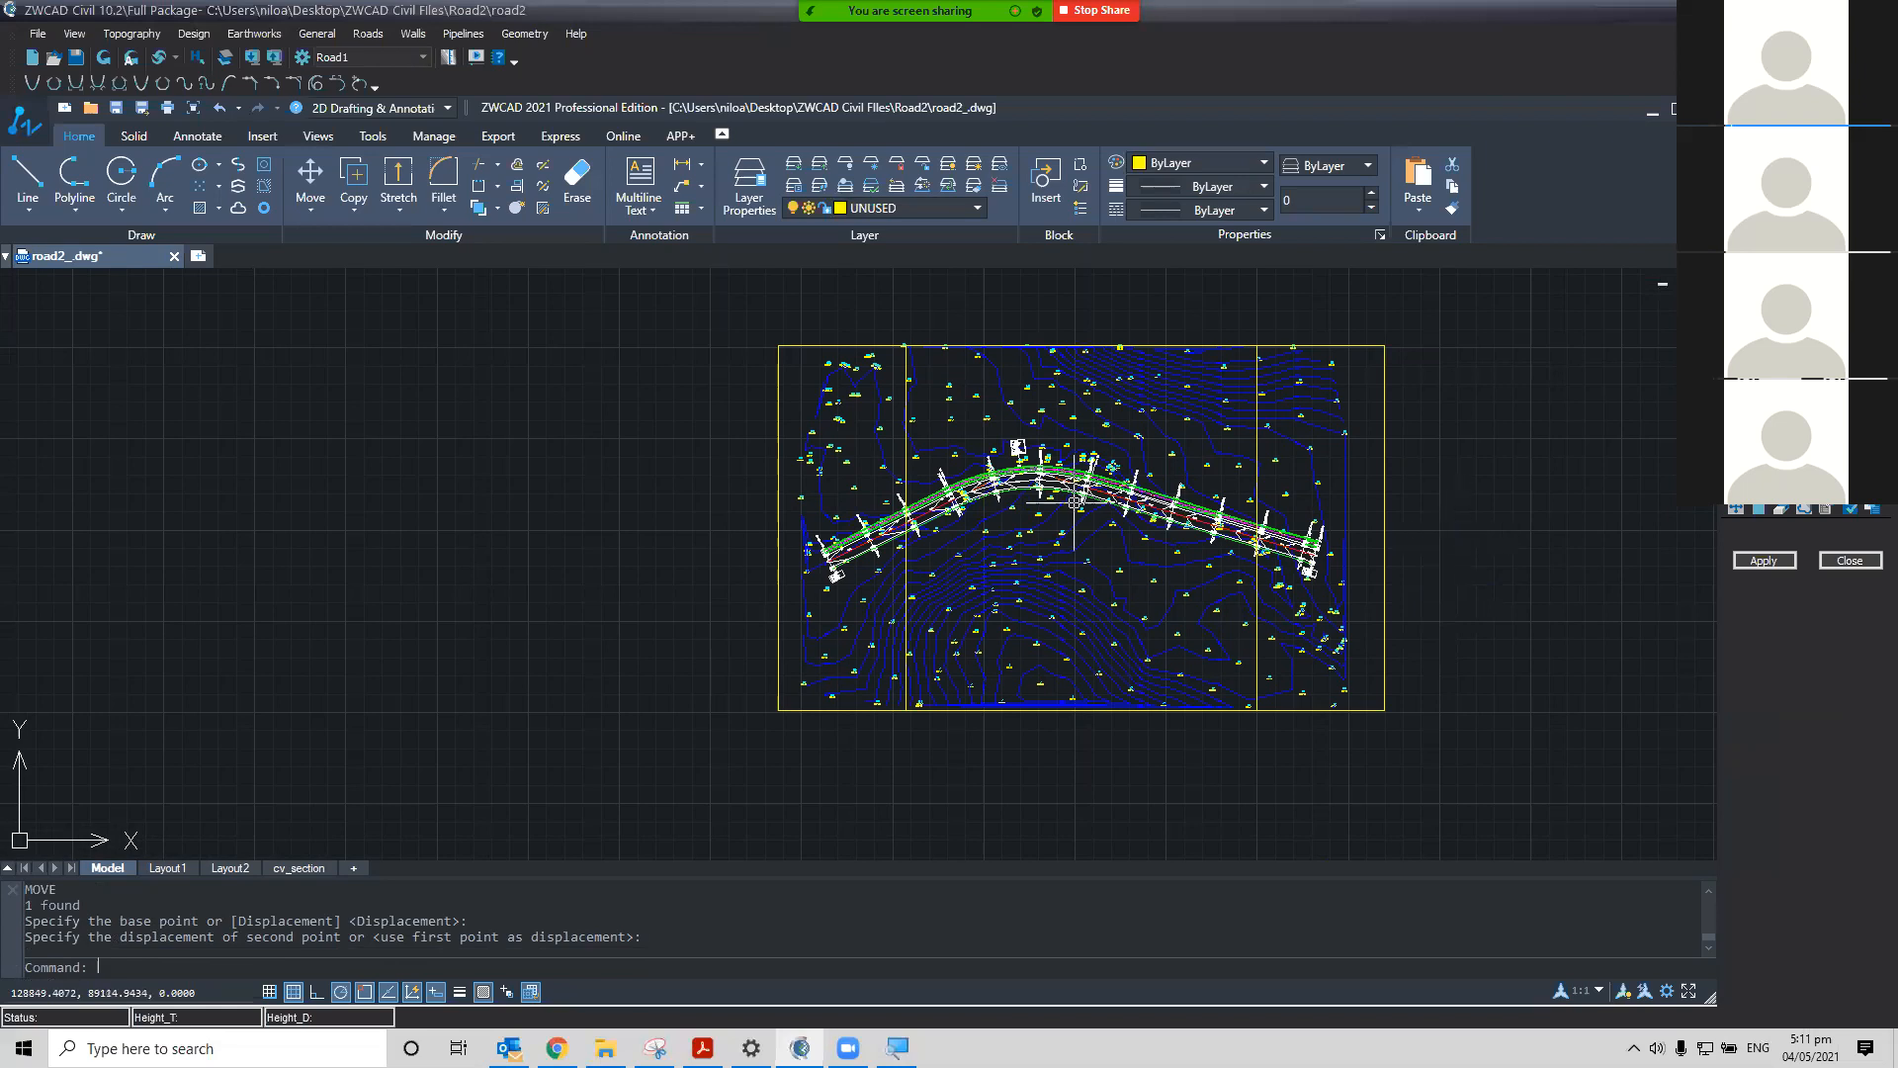
Select both frames for Frames Maker, apply it to generate the plan sheet layout and accept the purge
{"action": "scroll", "coordinate": [786, 513], "scroll_direction": "up", "scroll_amount": 2}
{"action": "scroll", "coordinate": [874, 501], "scroll_direction": "down", "scroll_amount": 2}
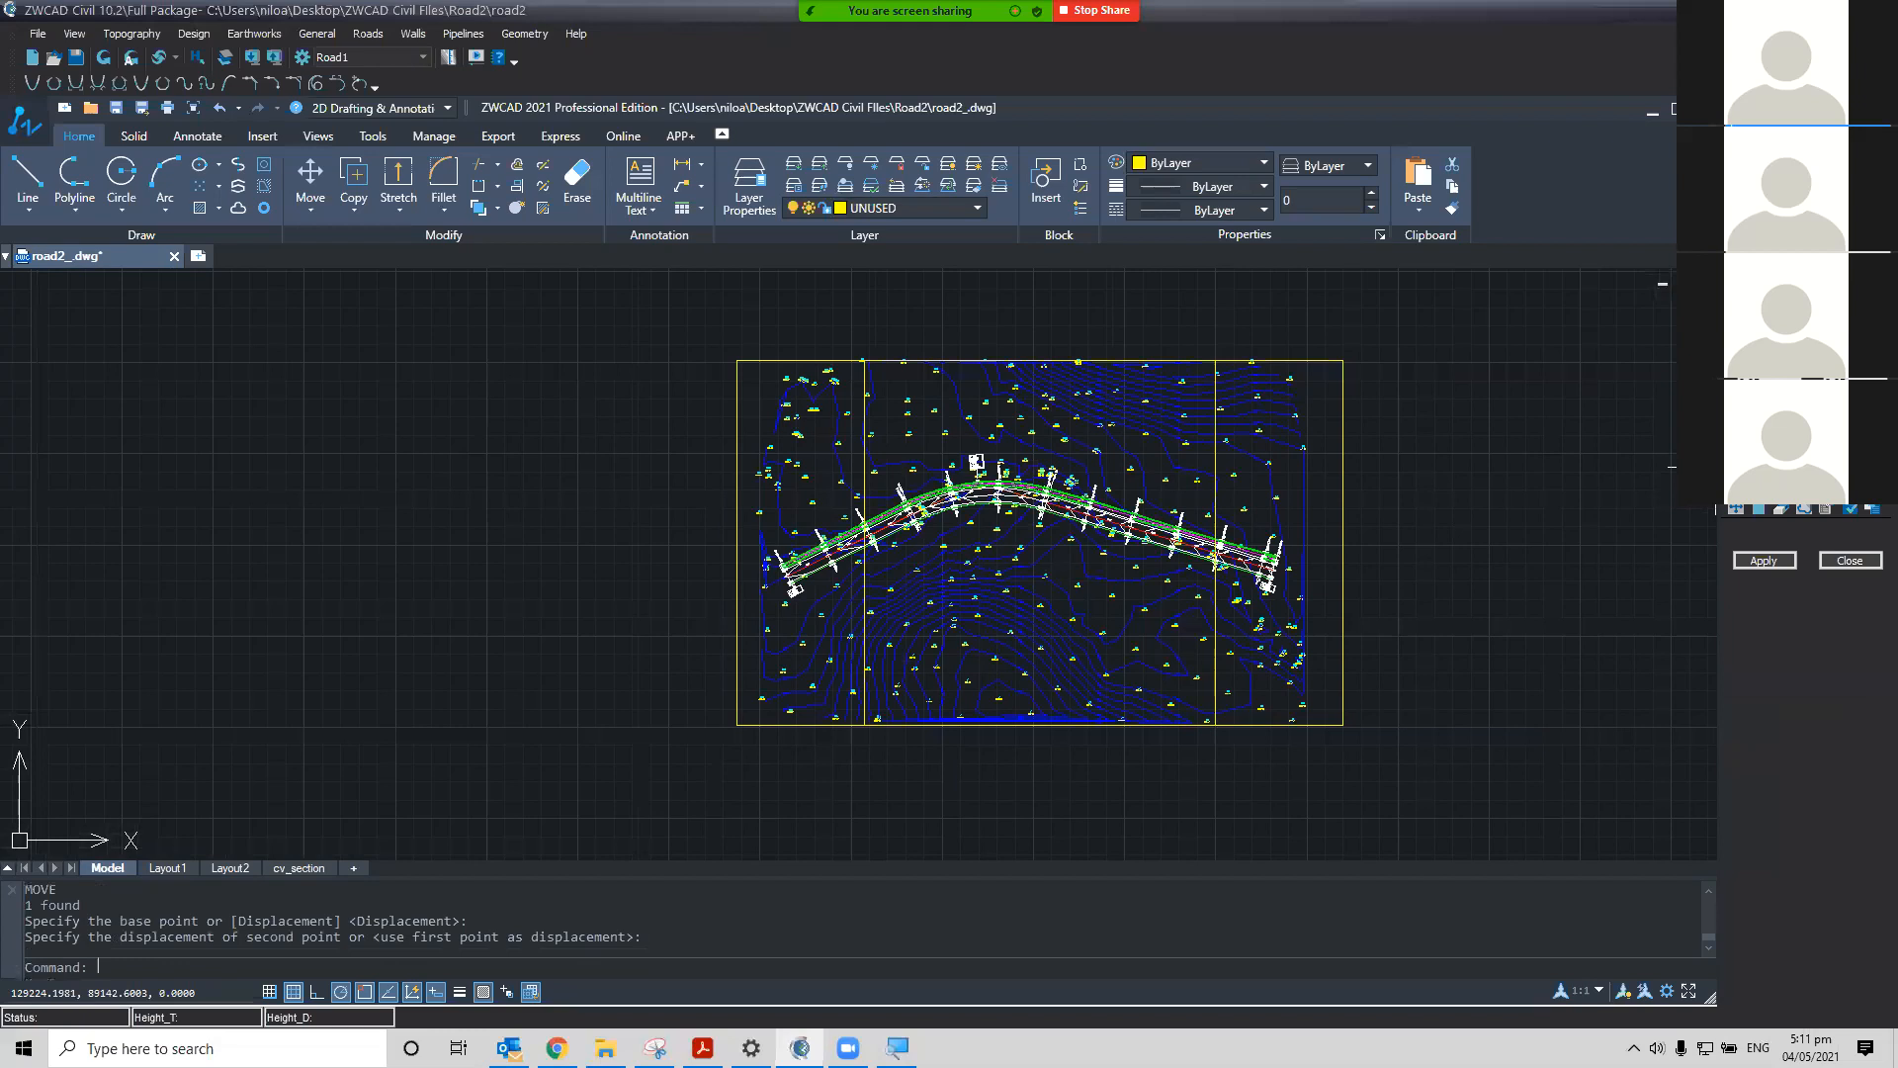
{"action": "left_click", "coordinate": [761, 360]}
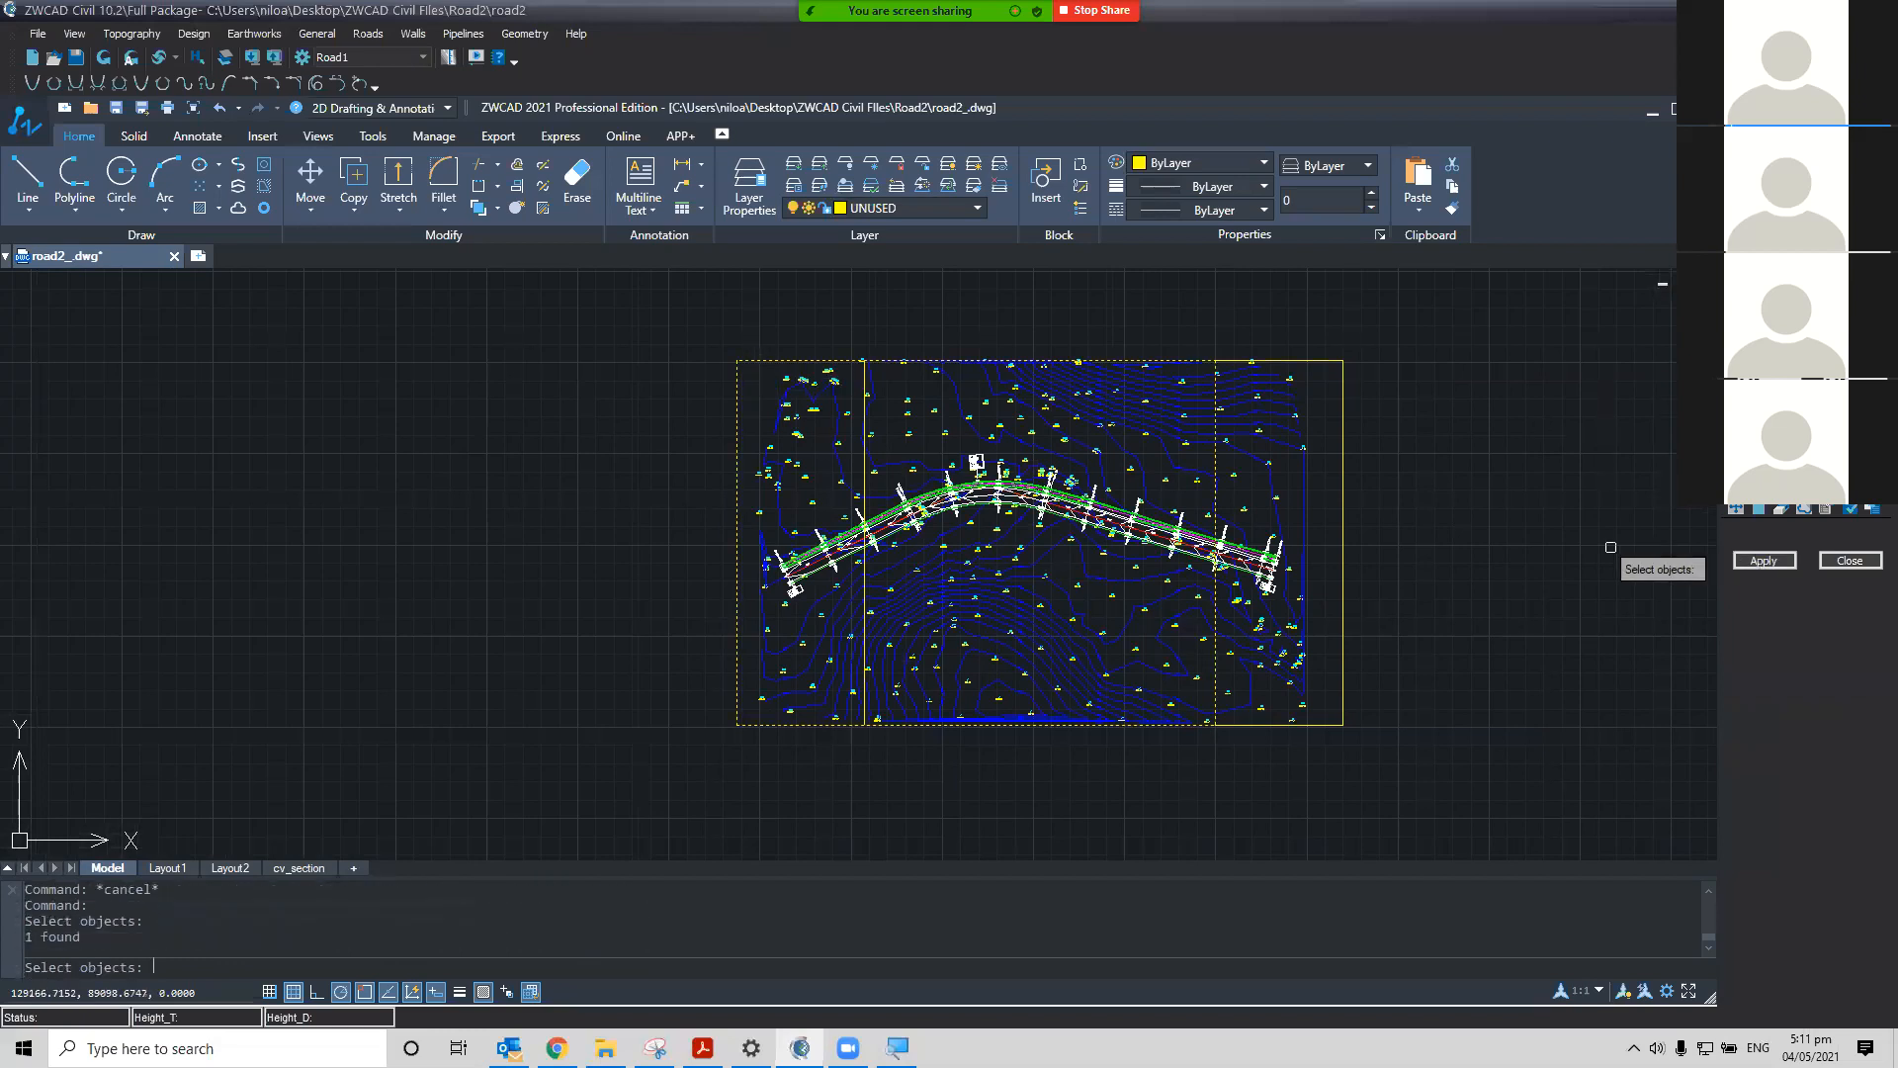
{"action": "key", "text": "Return"}
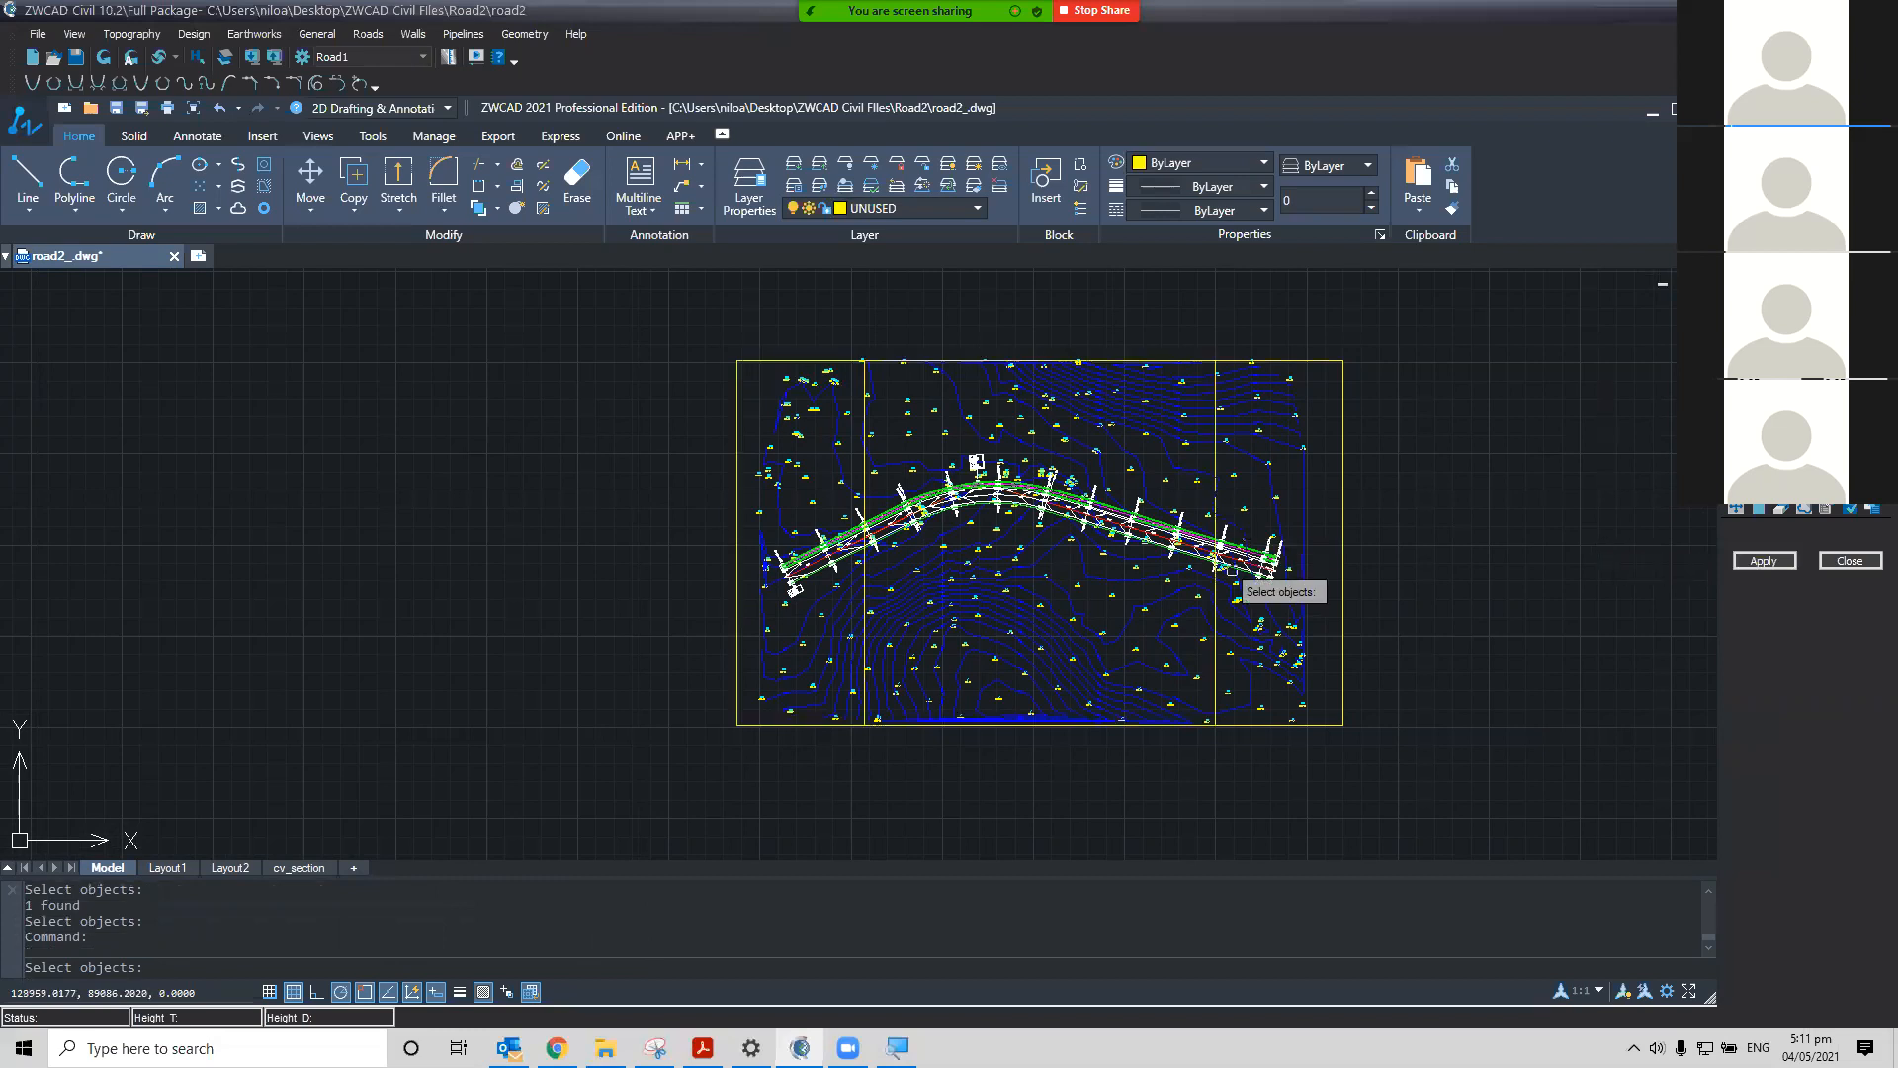
{"action": "key", "text": "Return"}
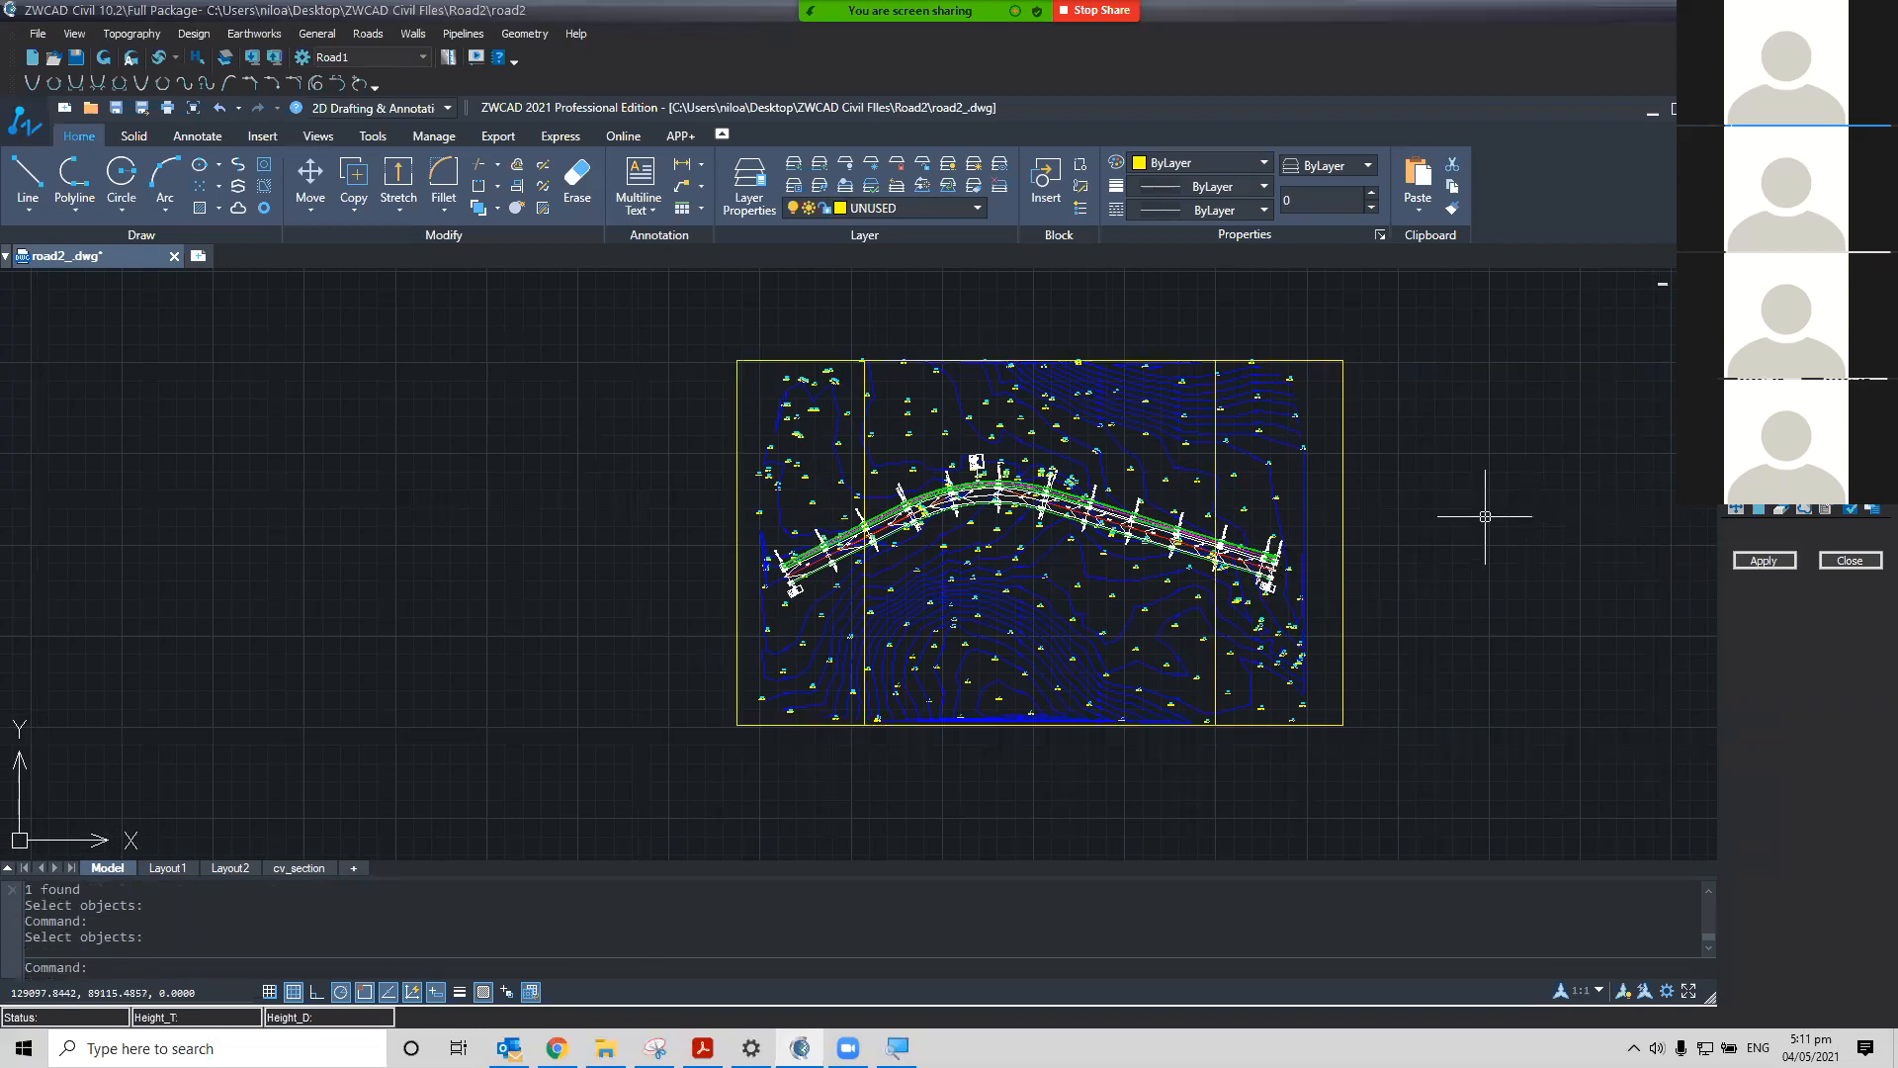
{"action": "left_click", "coordinate": [739, 377]}
{"action": "left_click", "coordinate": [1343, 489]}
{"action": "key", "text": "Escape"}
{"action": "left_click", "coordinate": [1736, 508]}
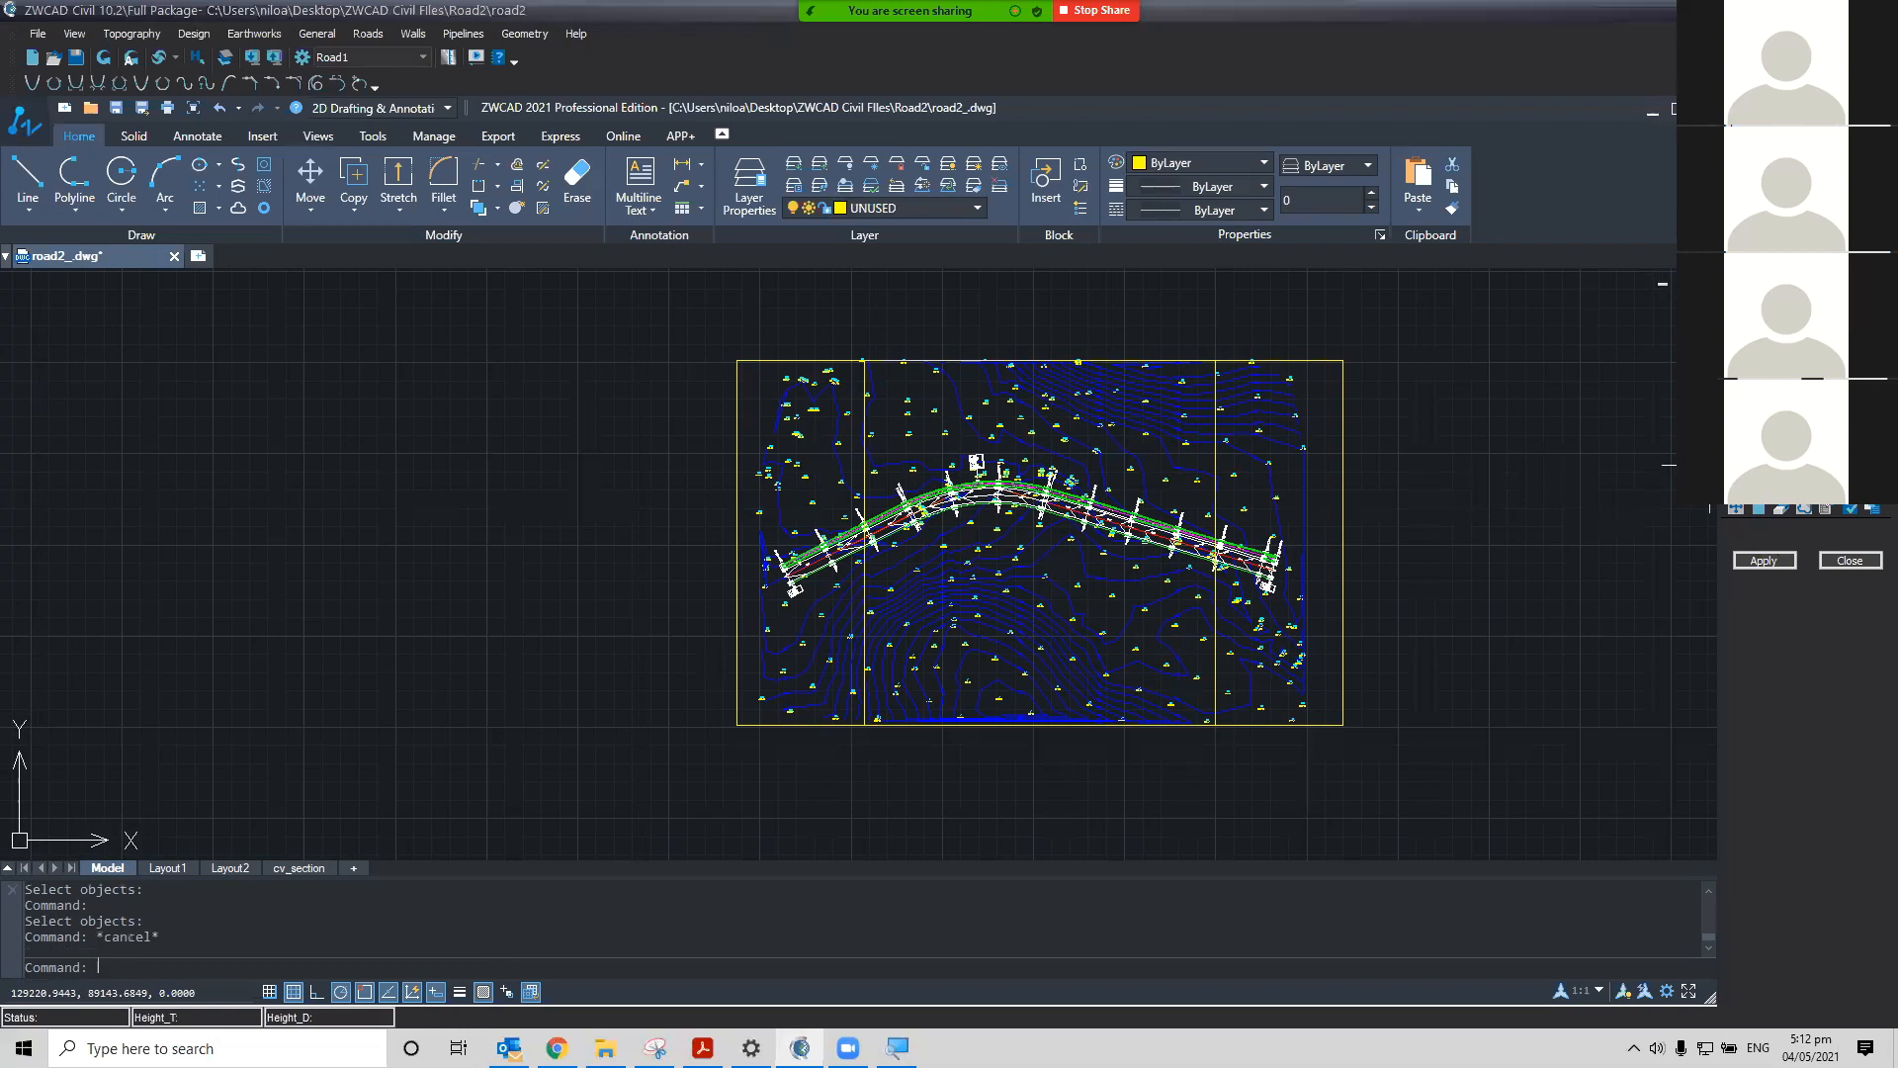
{"action": "left_click", "coordinate": [1345, 509]}
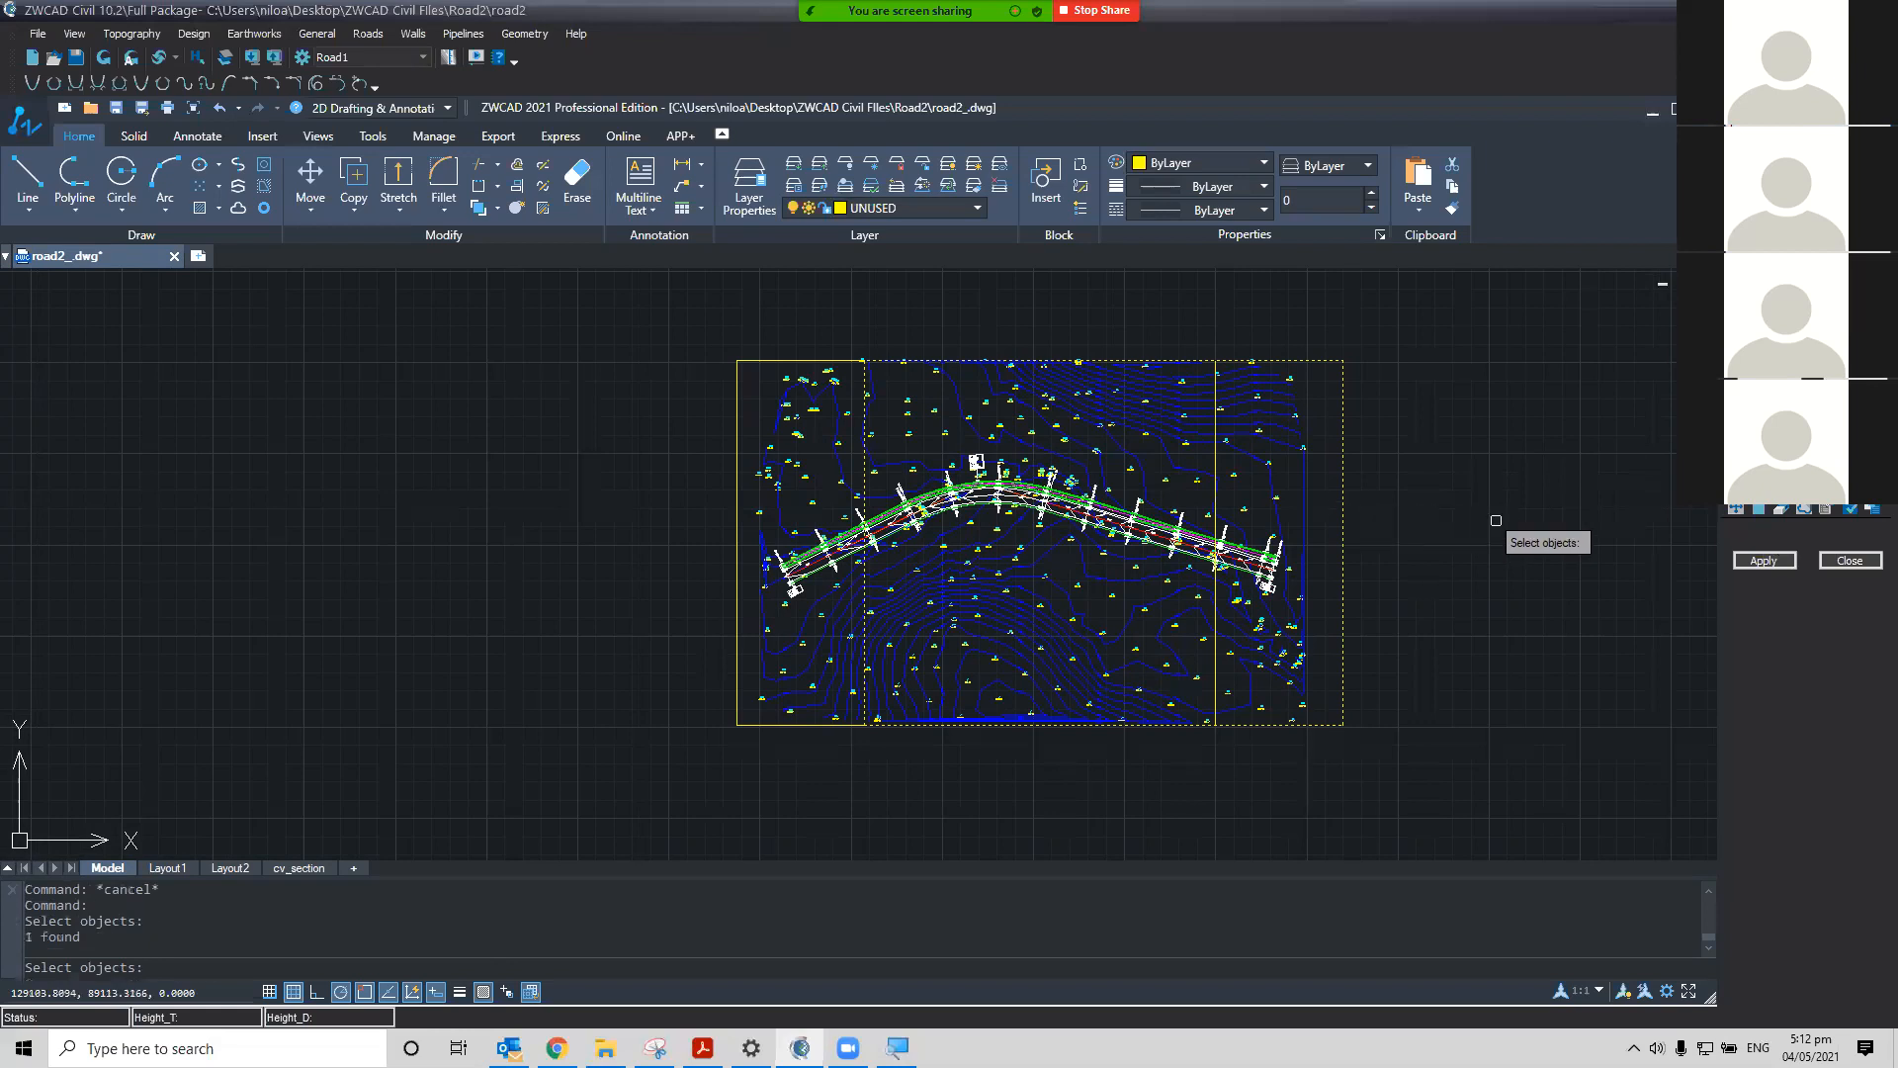
{"action": "key", "text": "Return"}
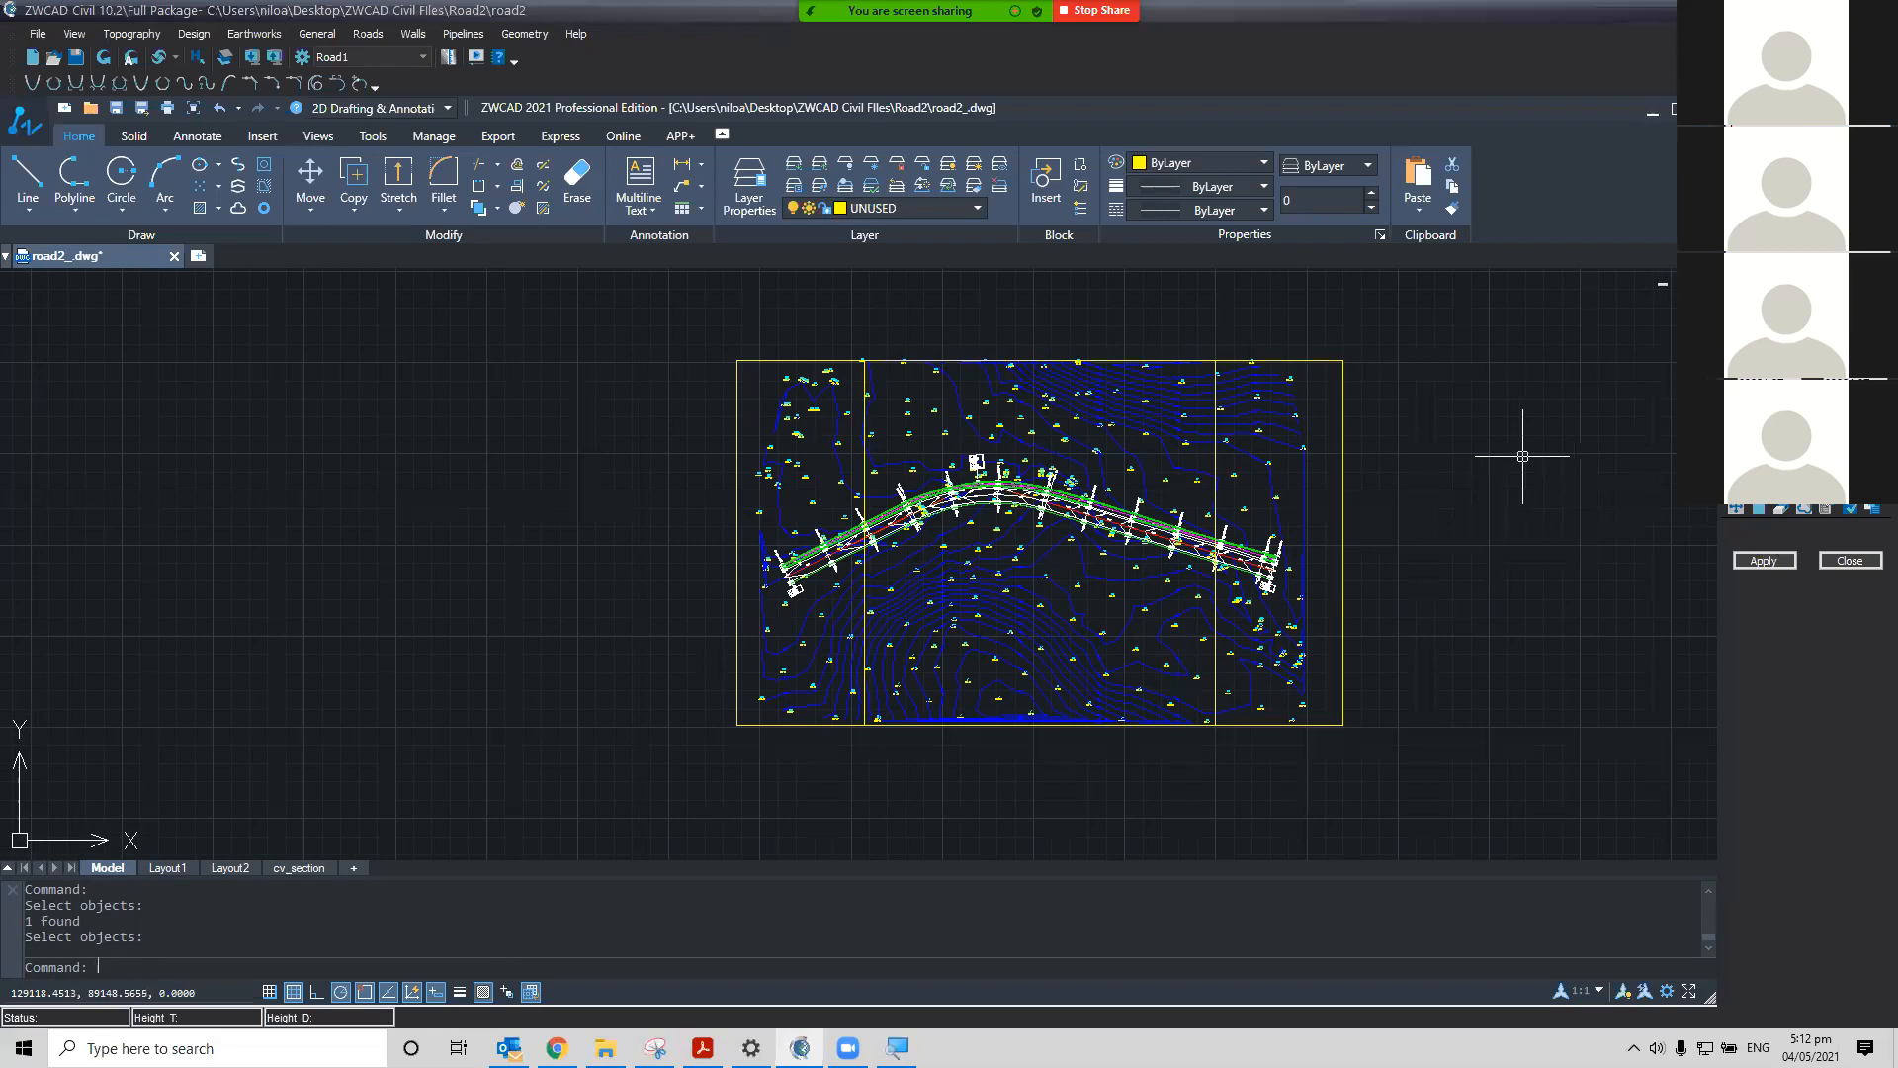
{"action": "left_click", "coordinate": [1767, 561]}
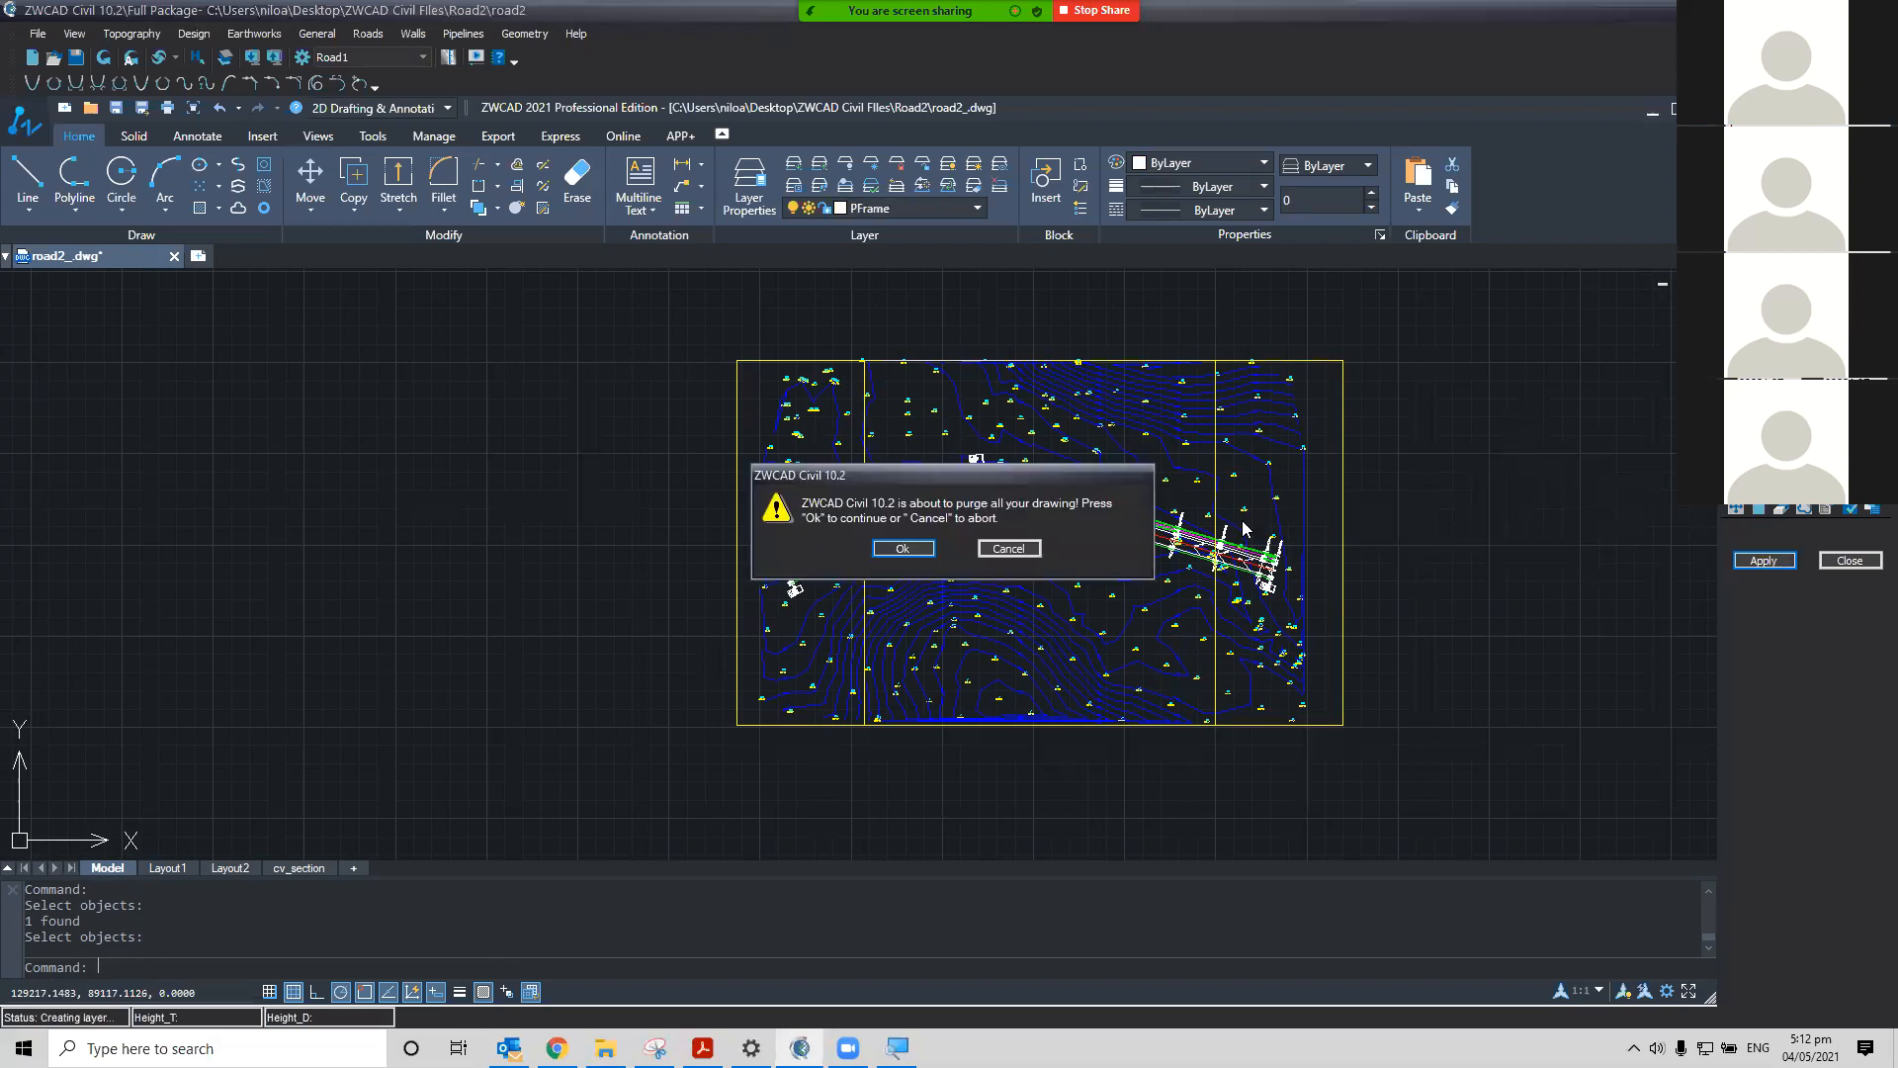
{"action": "left_click", "coordinate": [903, 548]}
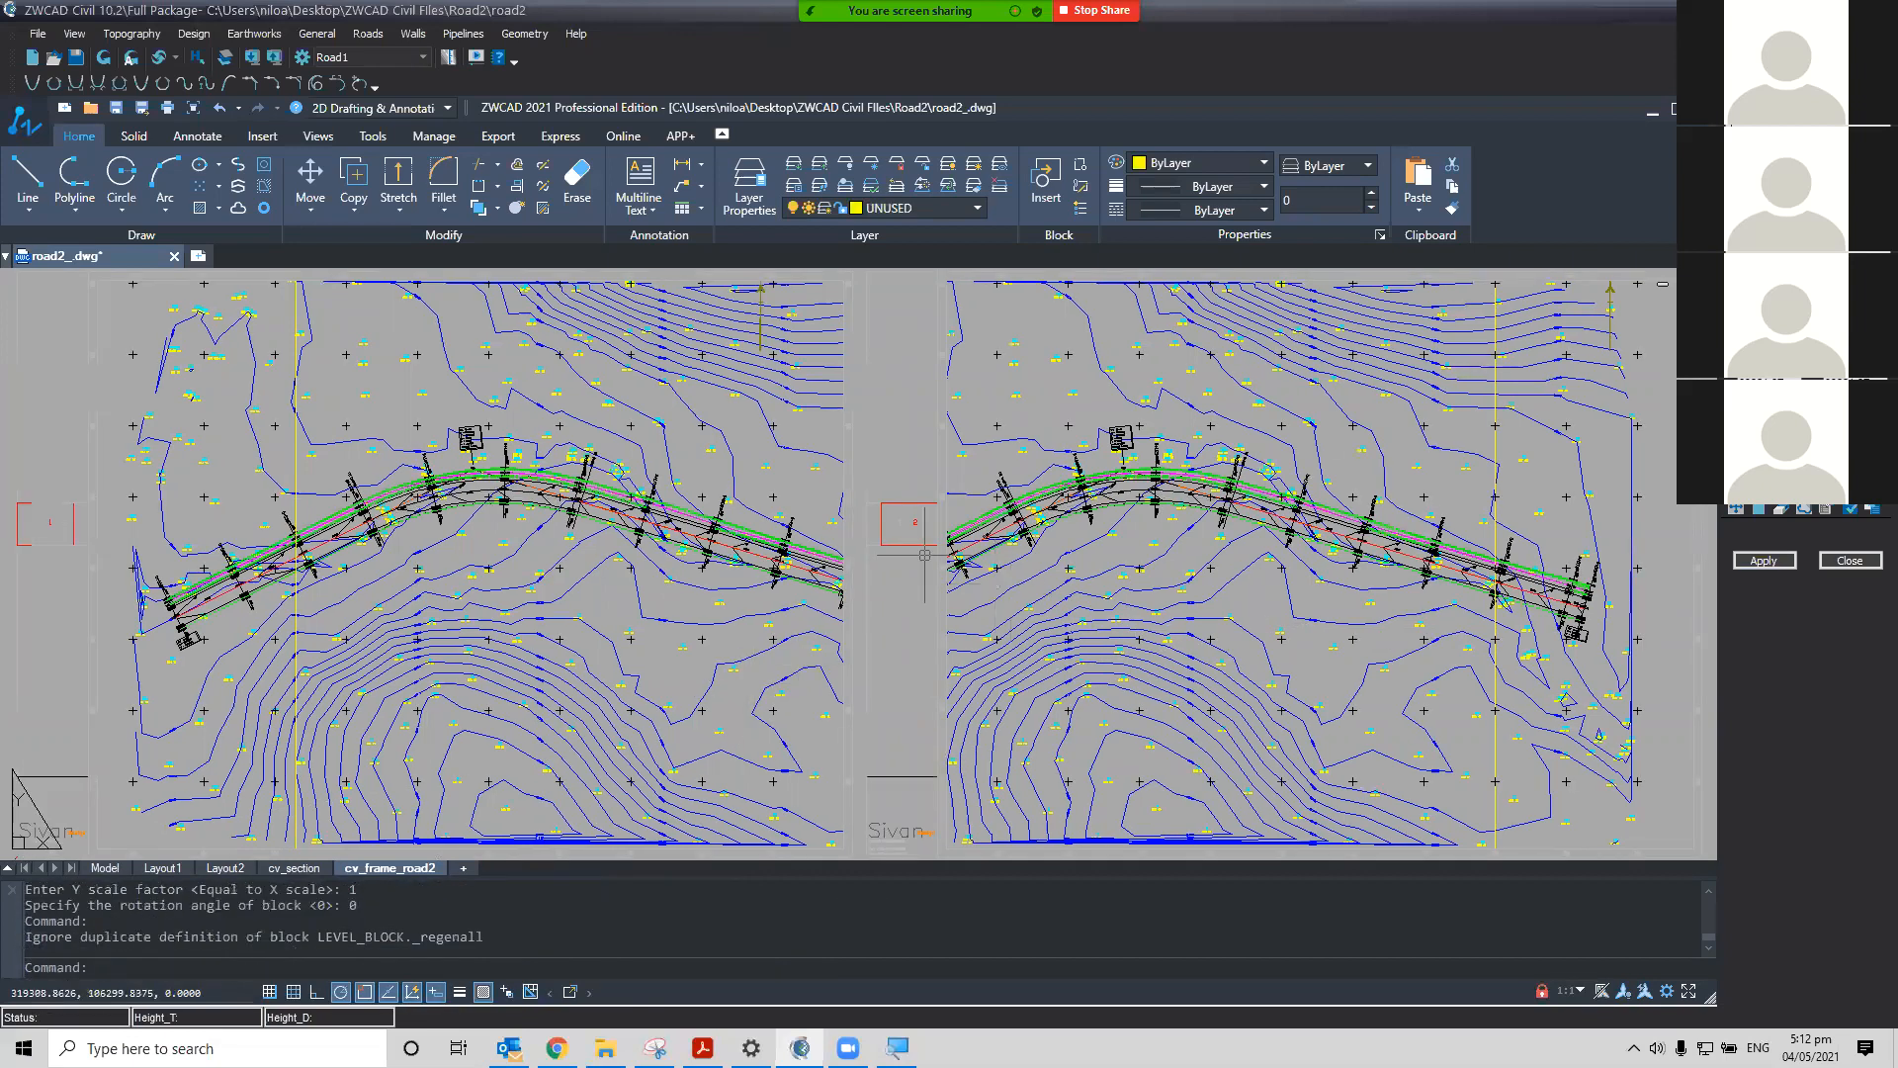
Open the Layer Properties Manager and turn off the UNUSED layer in the frame layout
{"action": "scroll", "coordinate": [925, 555], "scroll_direction": "down", "scroll_amount": 3}
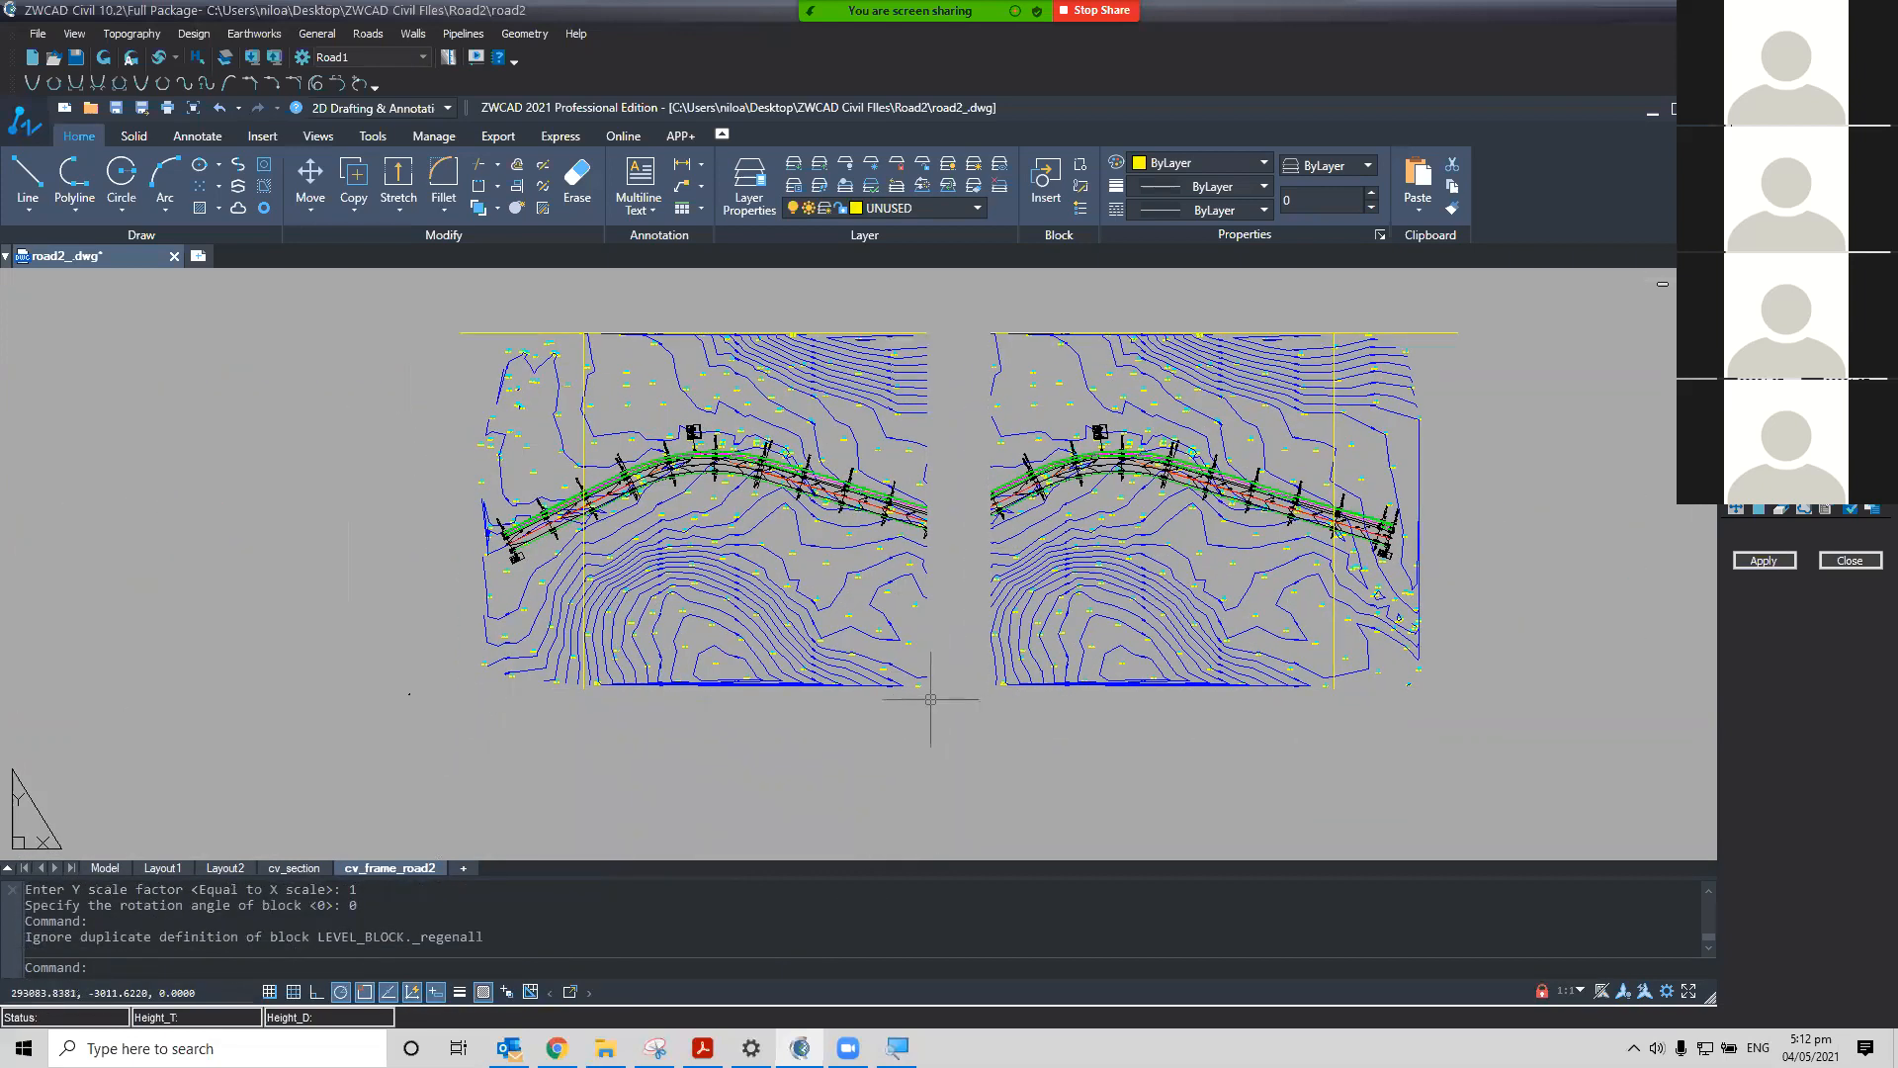
{"action": "left_click", "coordinate": [905, 687]}
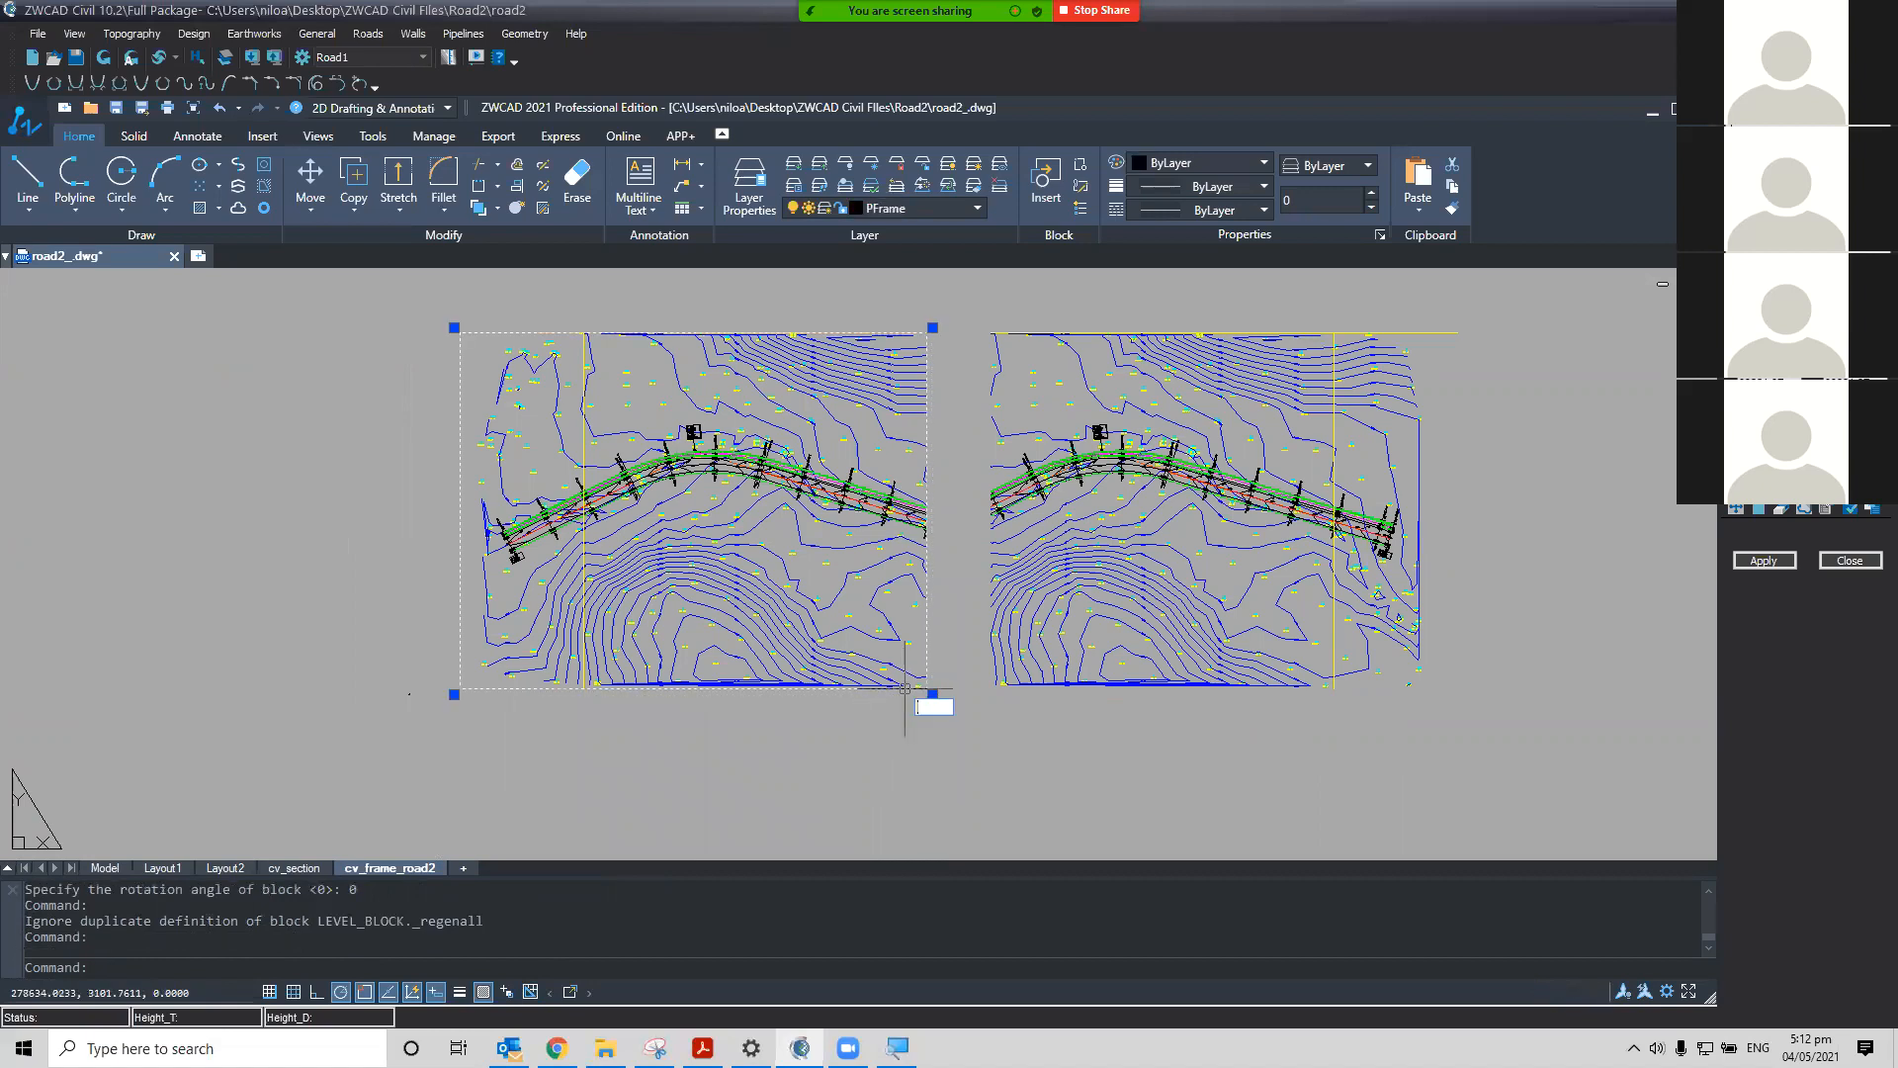
{"action": "type", "text": "la"}
{"action": "key", "text": "Return"}
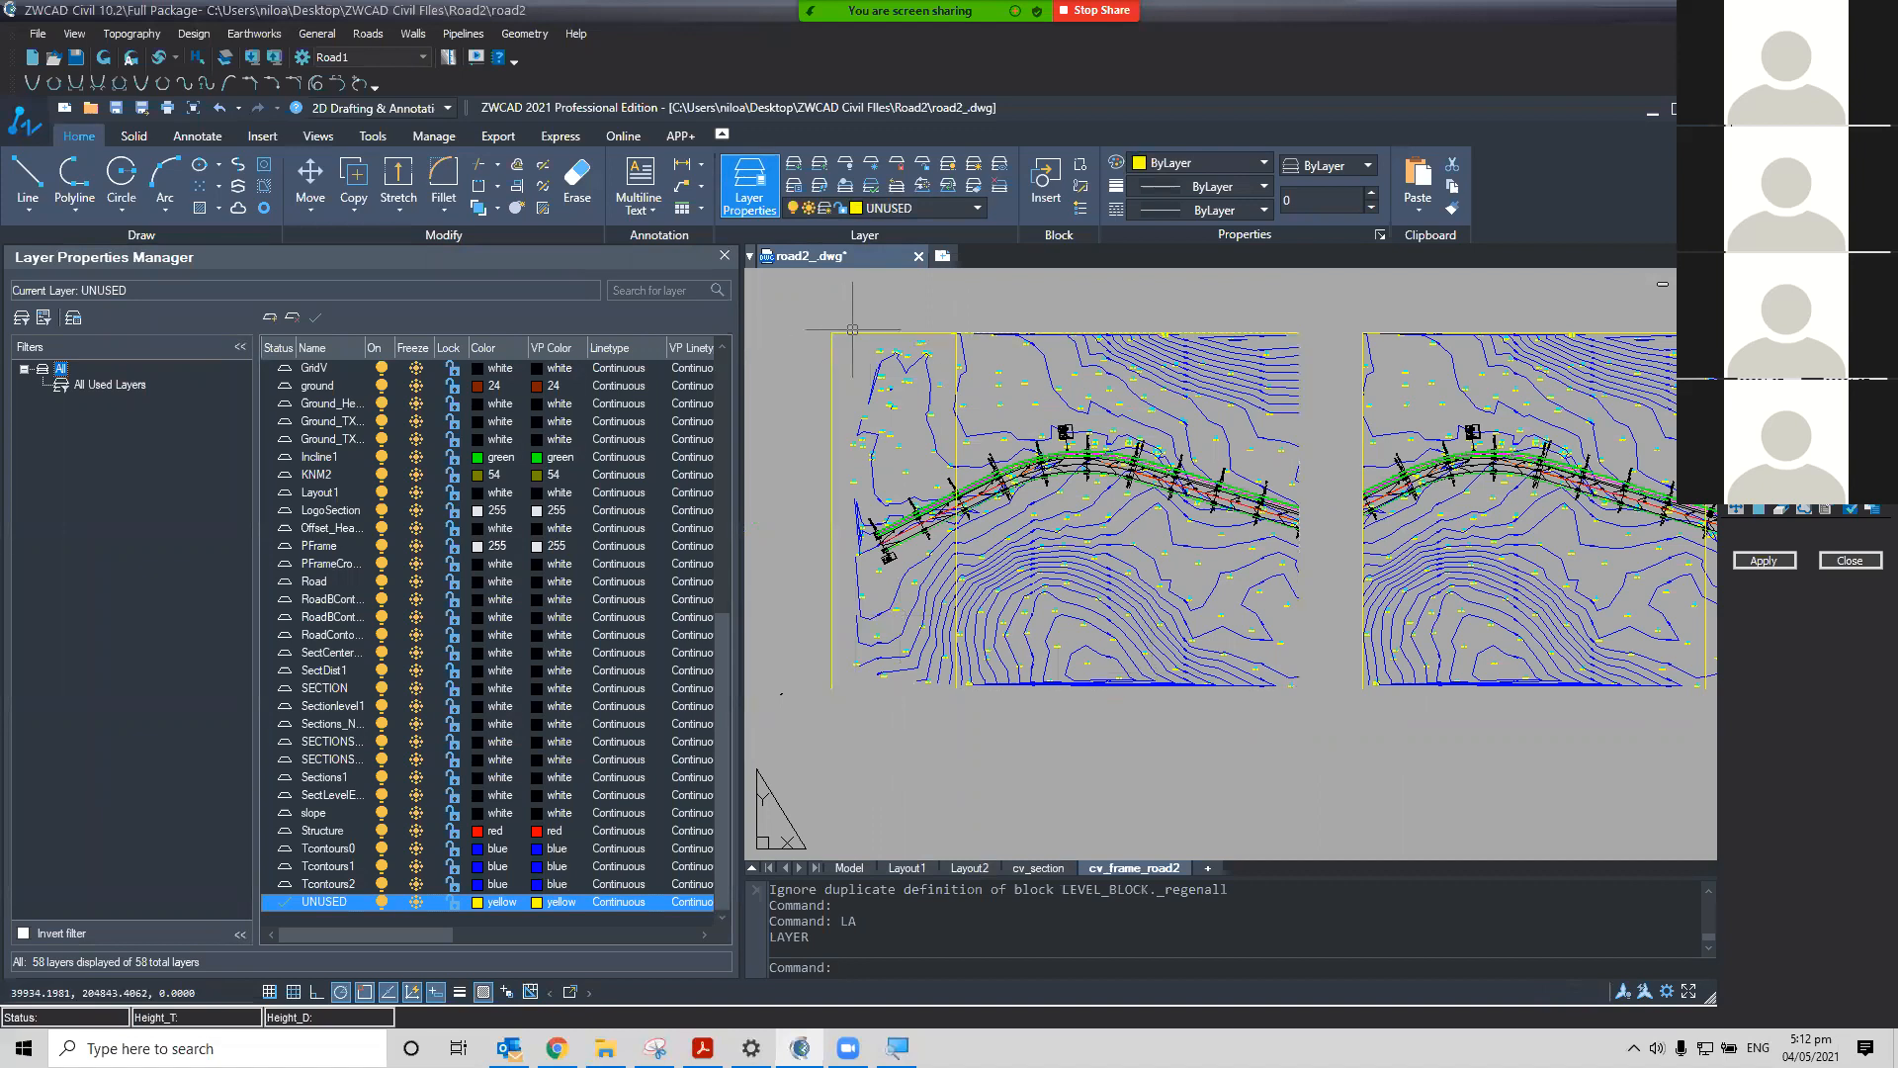
{"action": "left_click", "coordinate": [832, 367]}
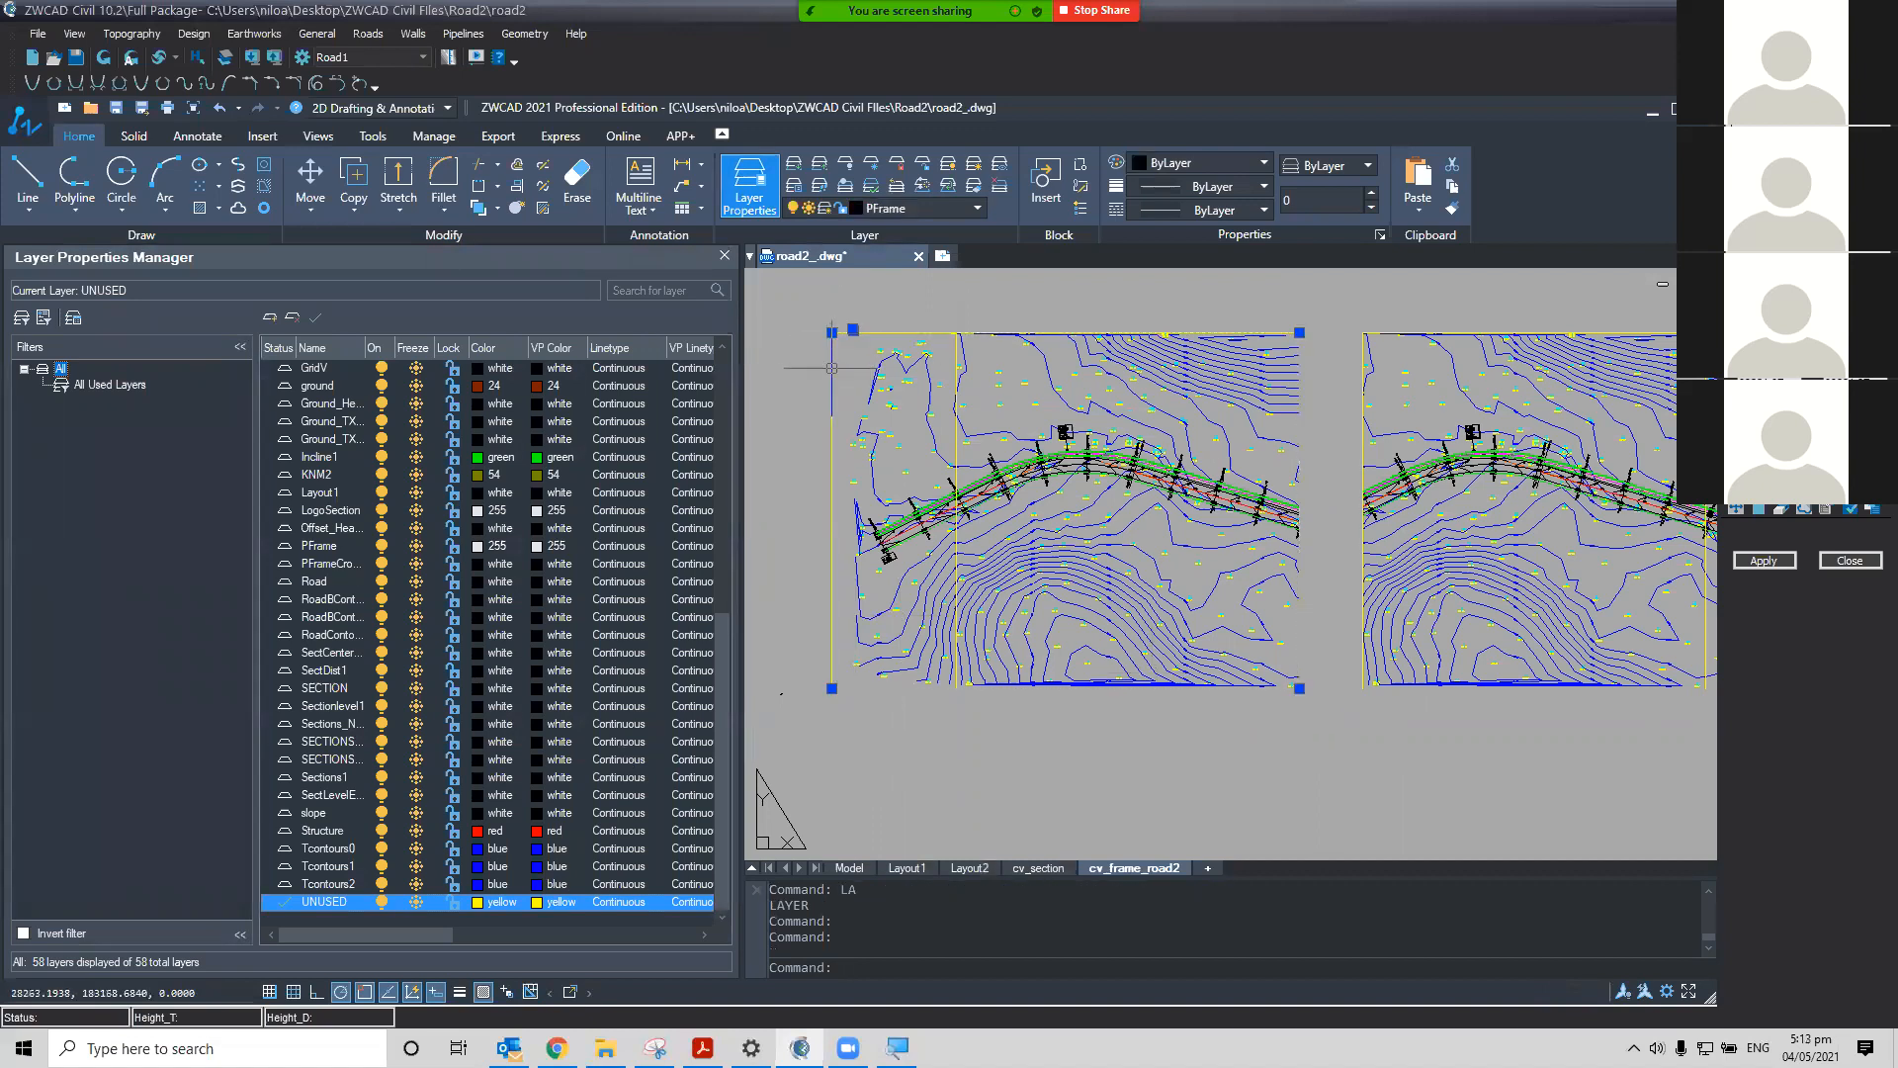
{"action": "key", "text": "F2"}
{"action": "left_click", "coordinate": [384, 904]}
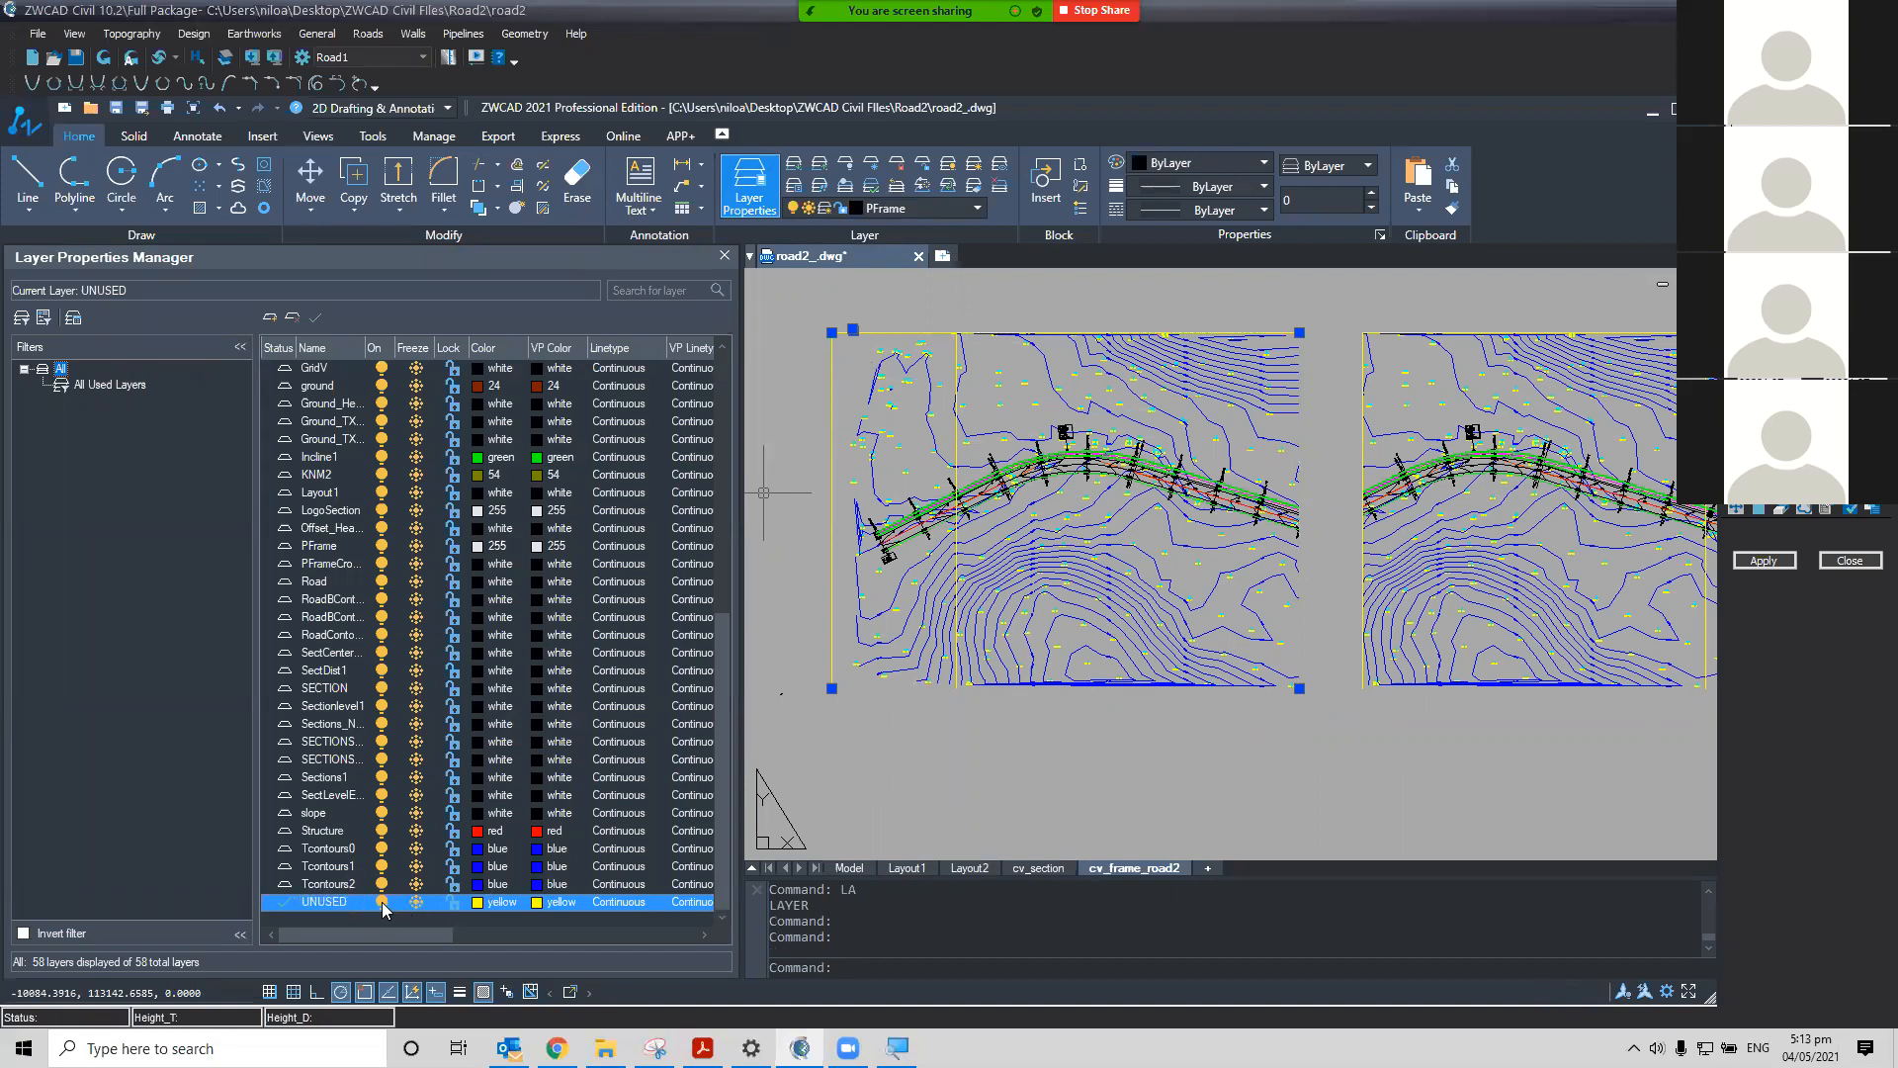
{"action": "left_click", "coordinate": [831, 600]}
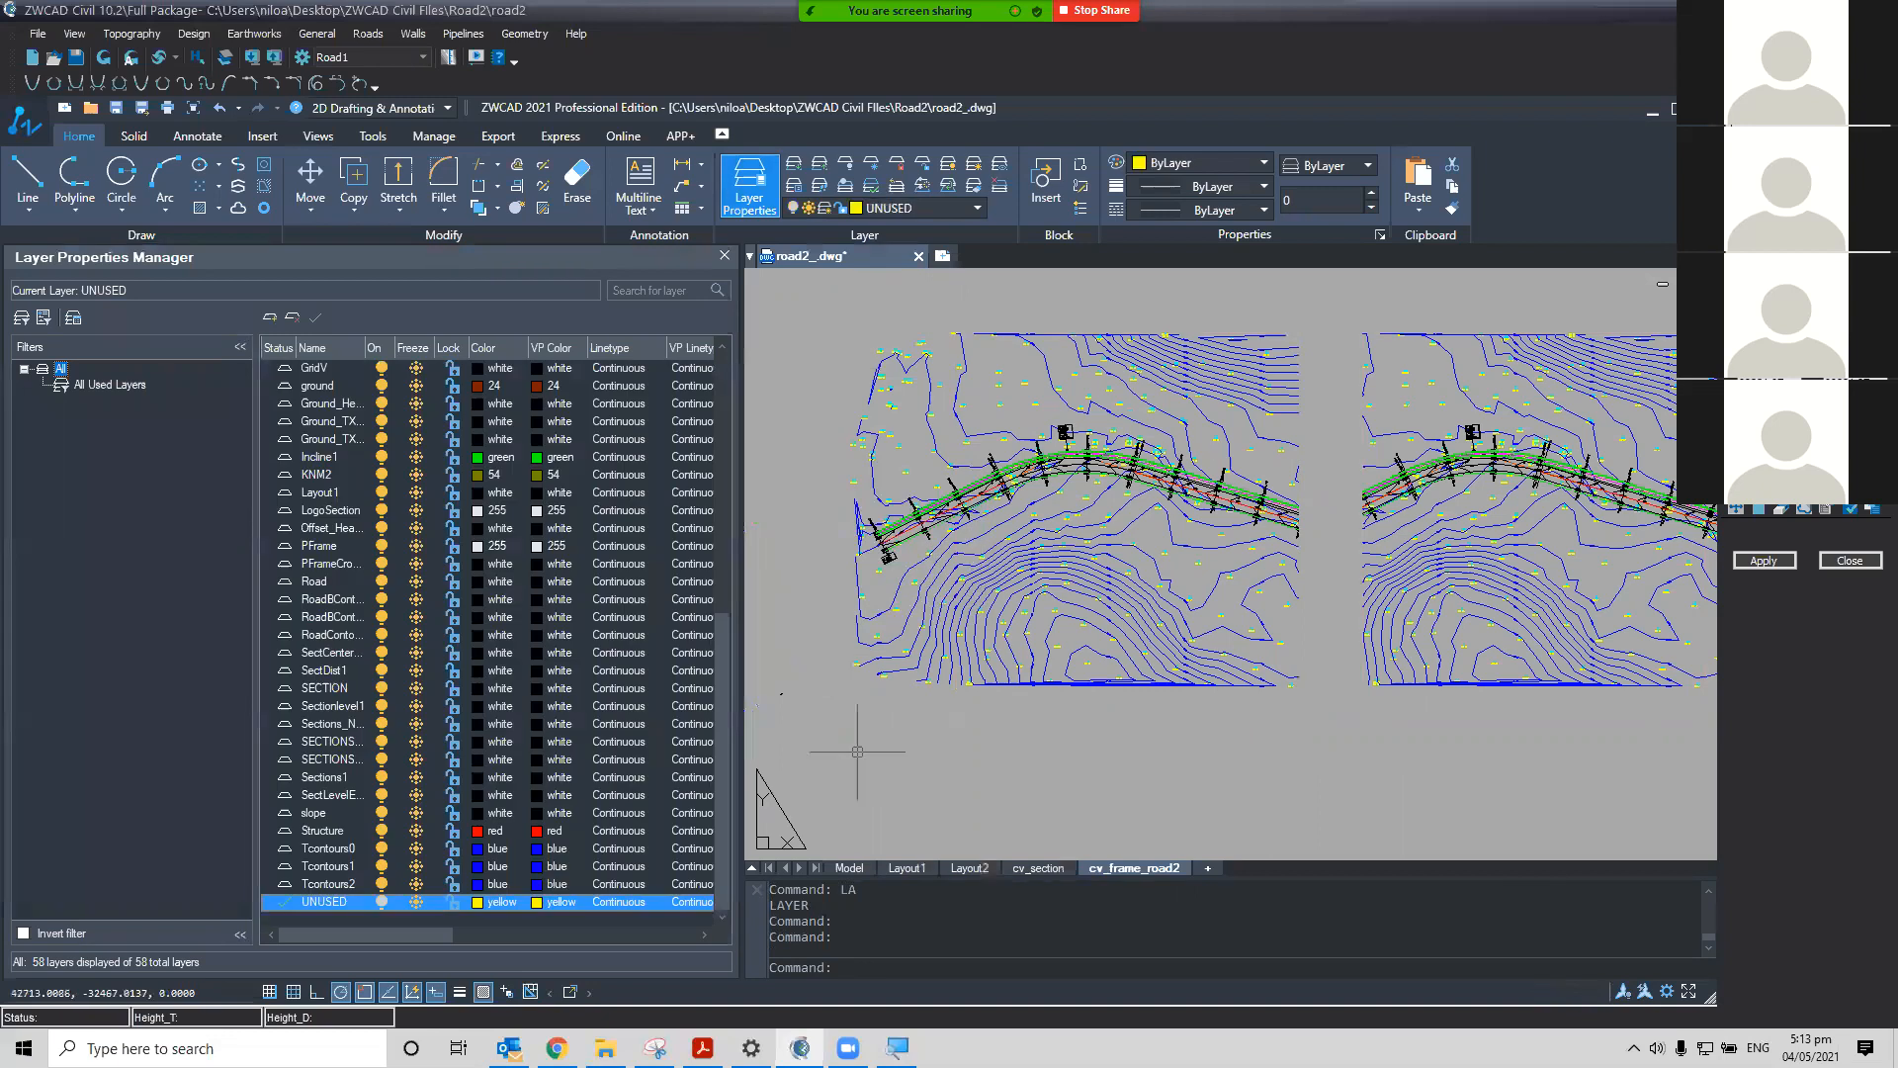
Set the PFrame layer's colour to index 10 (red)
{"action": "scroll", "coordinate": [1226, 761], "scroll_direction": "up", "scroll_amount": 2}
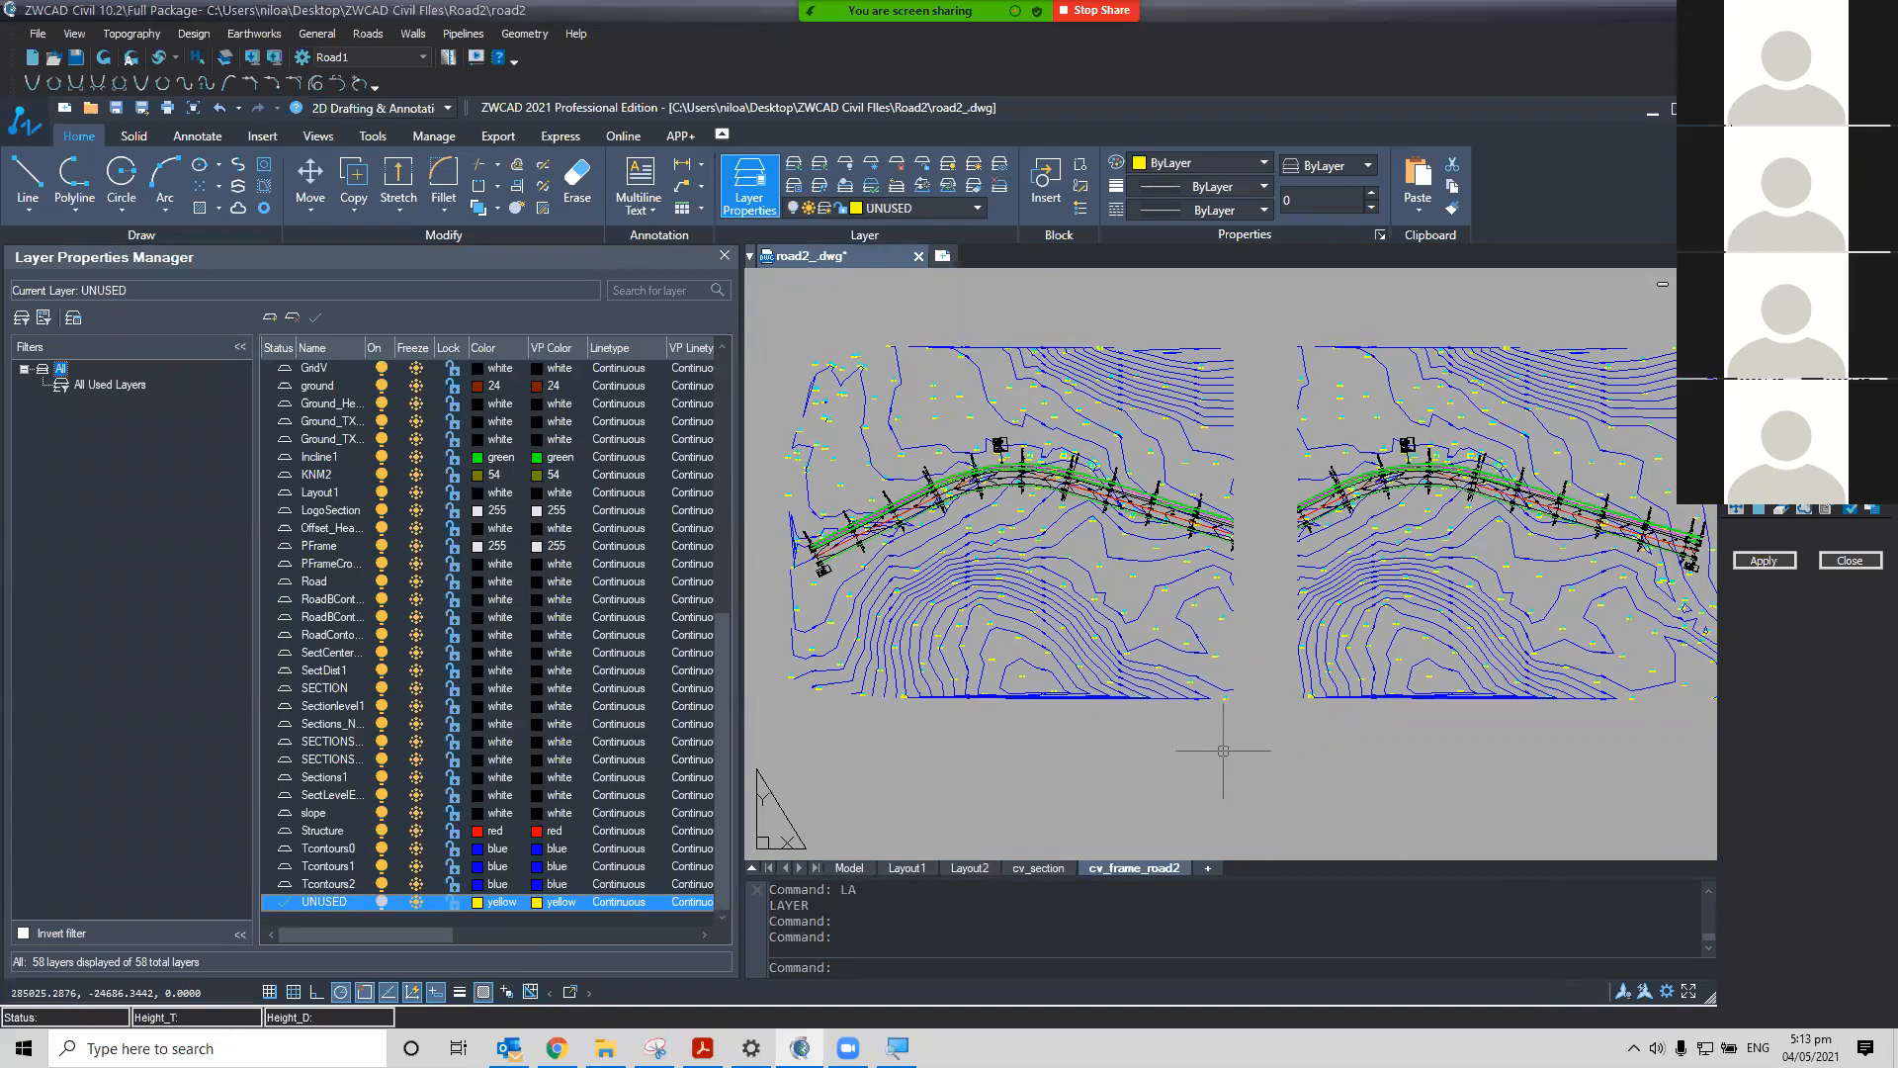
{"action": "scroll", "coordinate": [1248, 711], "scroll_direction": "up", "scroll_amount": 1}
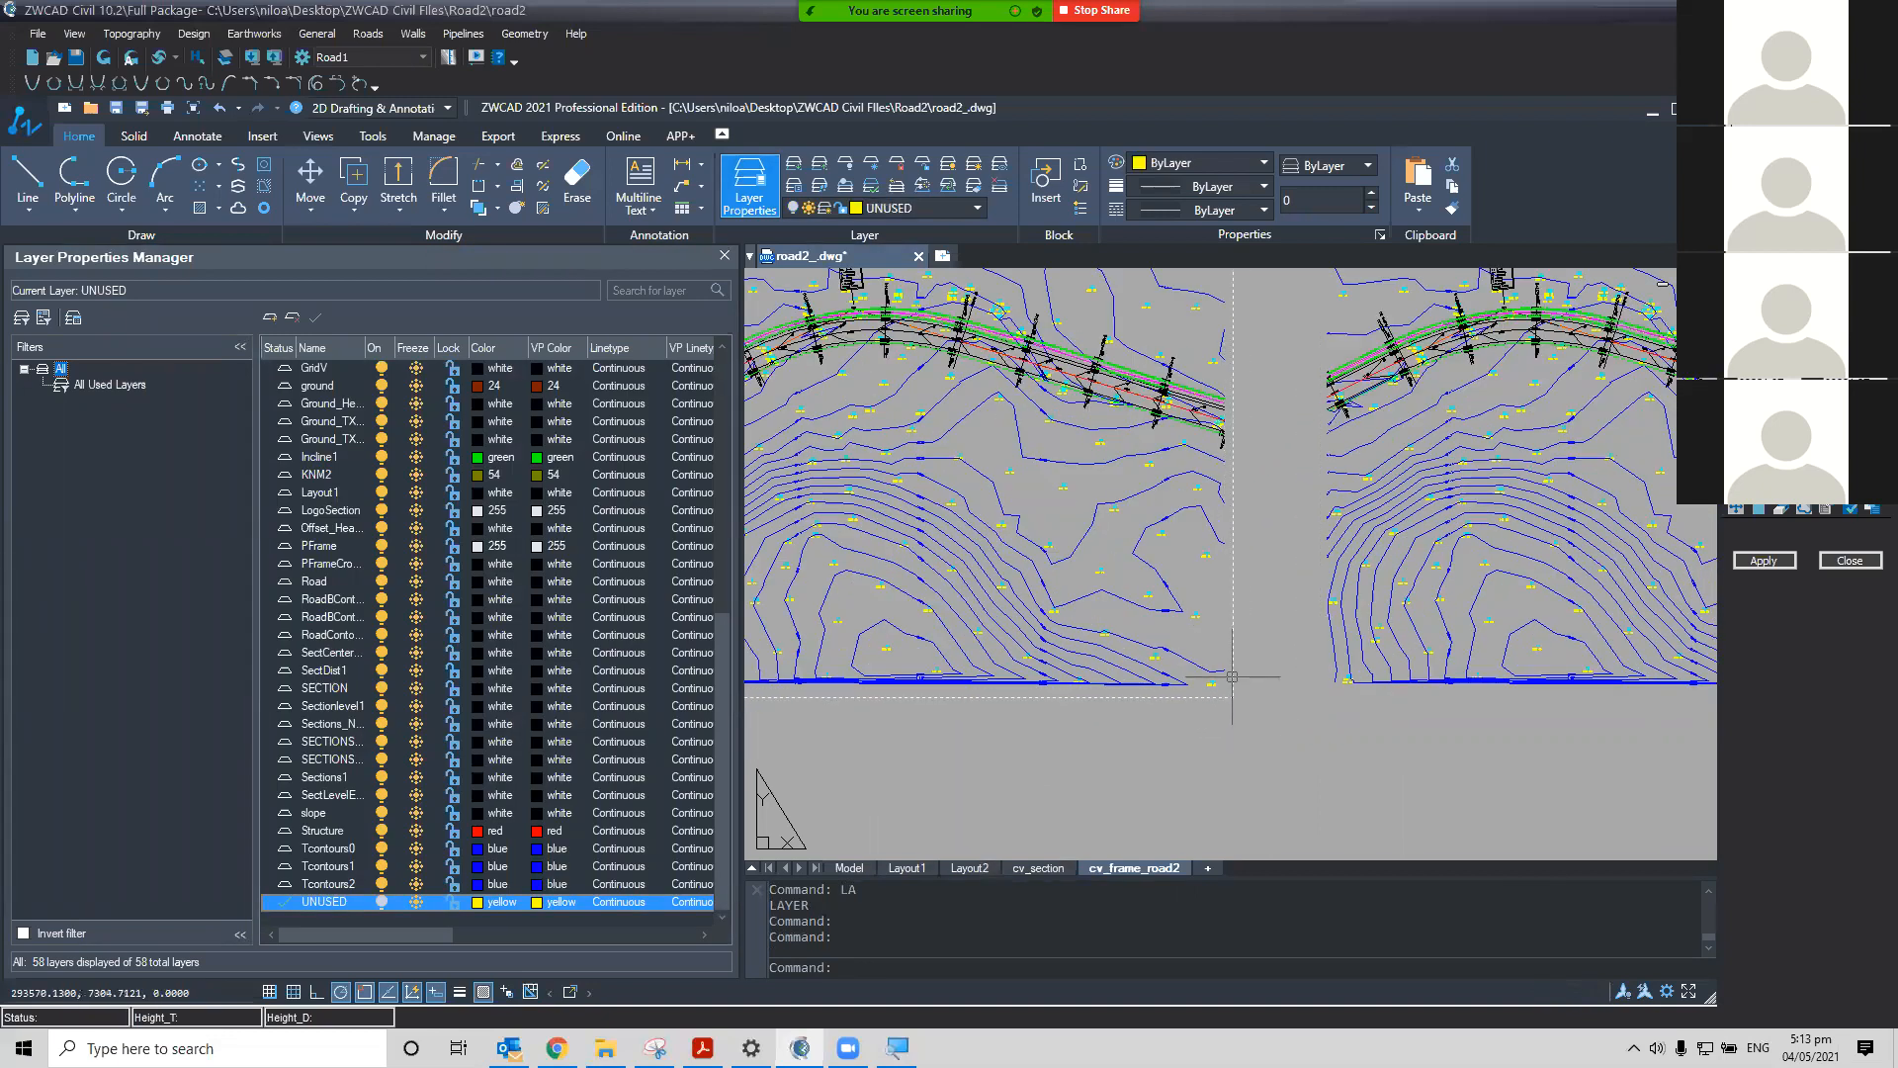
{"action": "left_click", "coordinate": [1233, 682]}
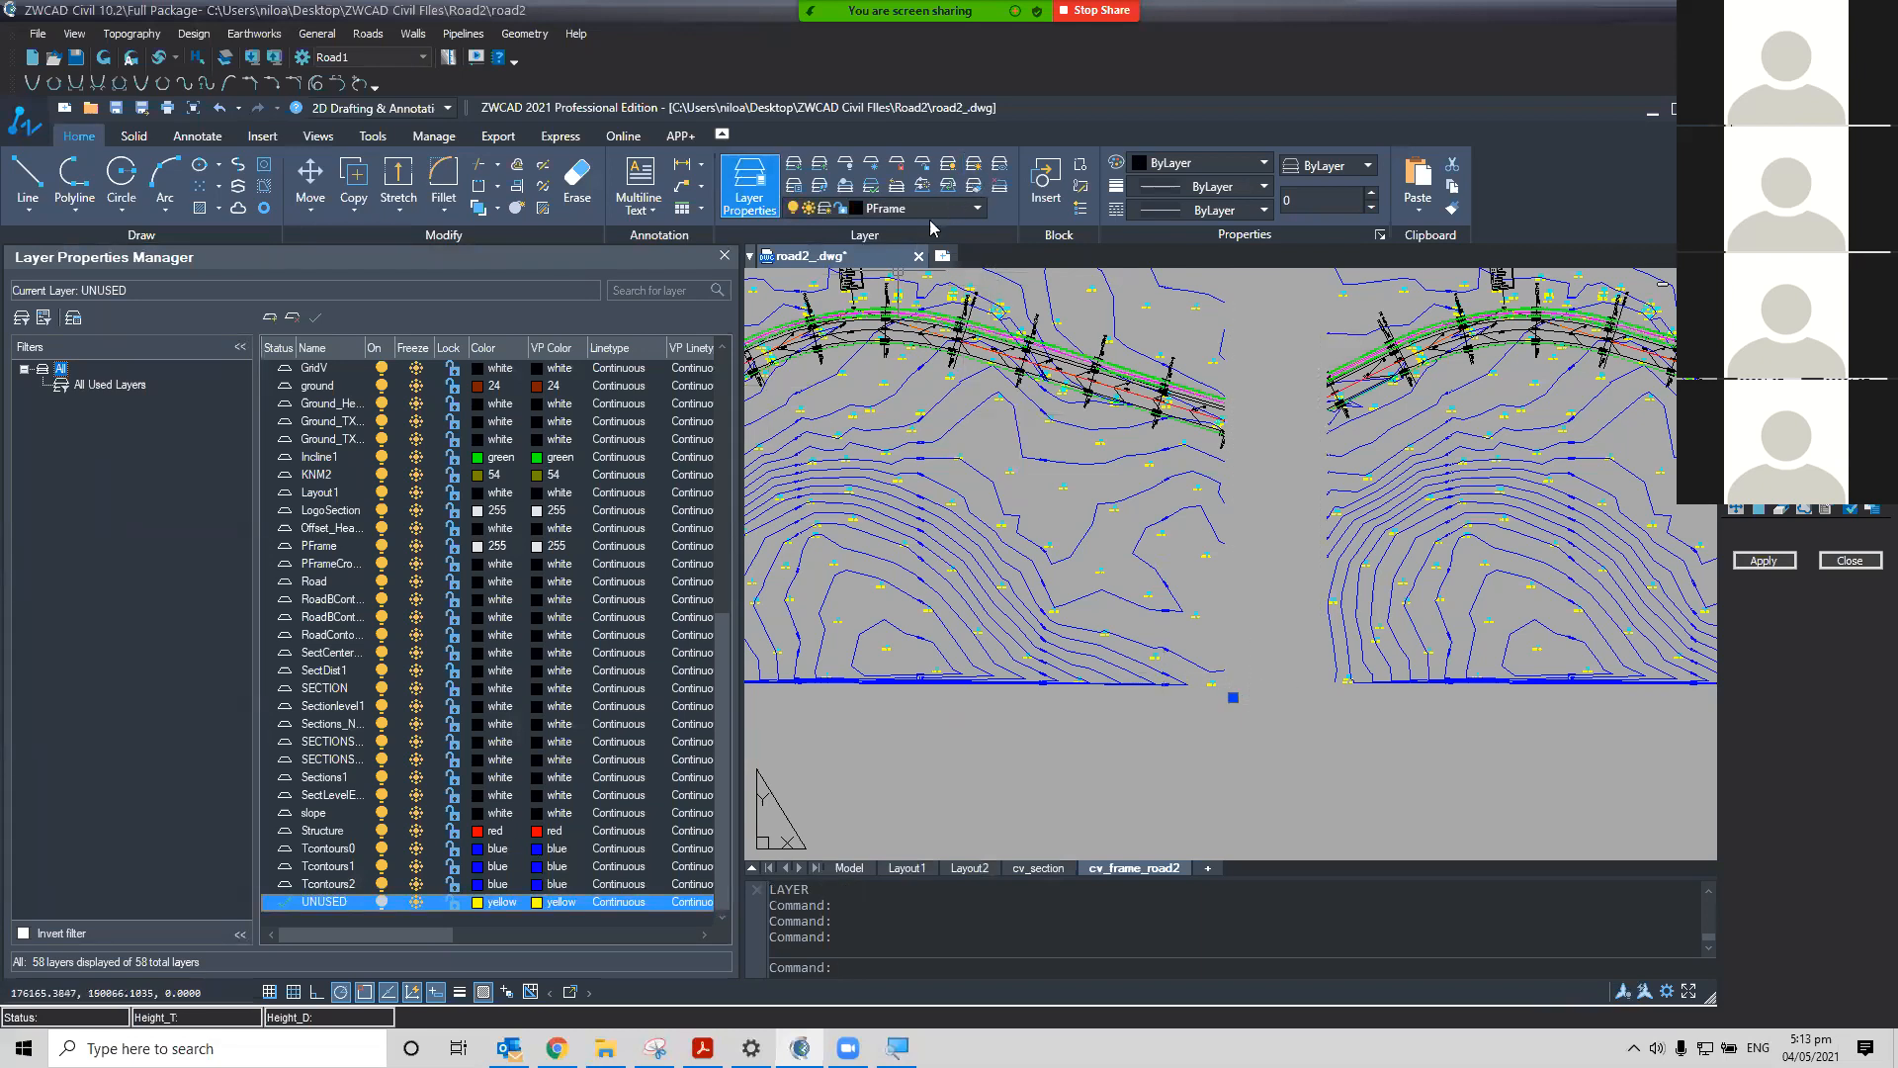
{"action": "scroll", "coordinate": [476, 678], "scroll_direction": "up", "scroll_amount": 5}
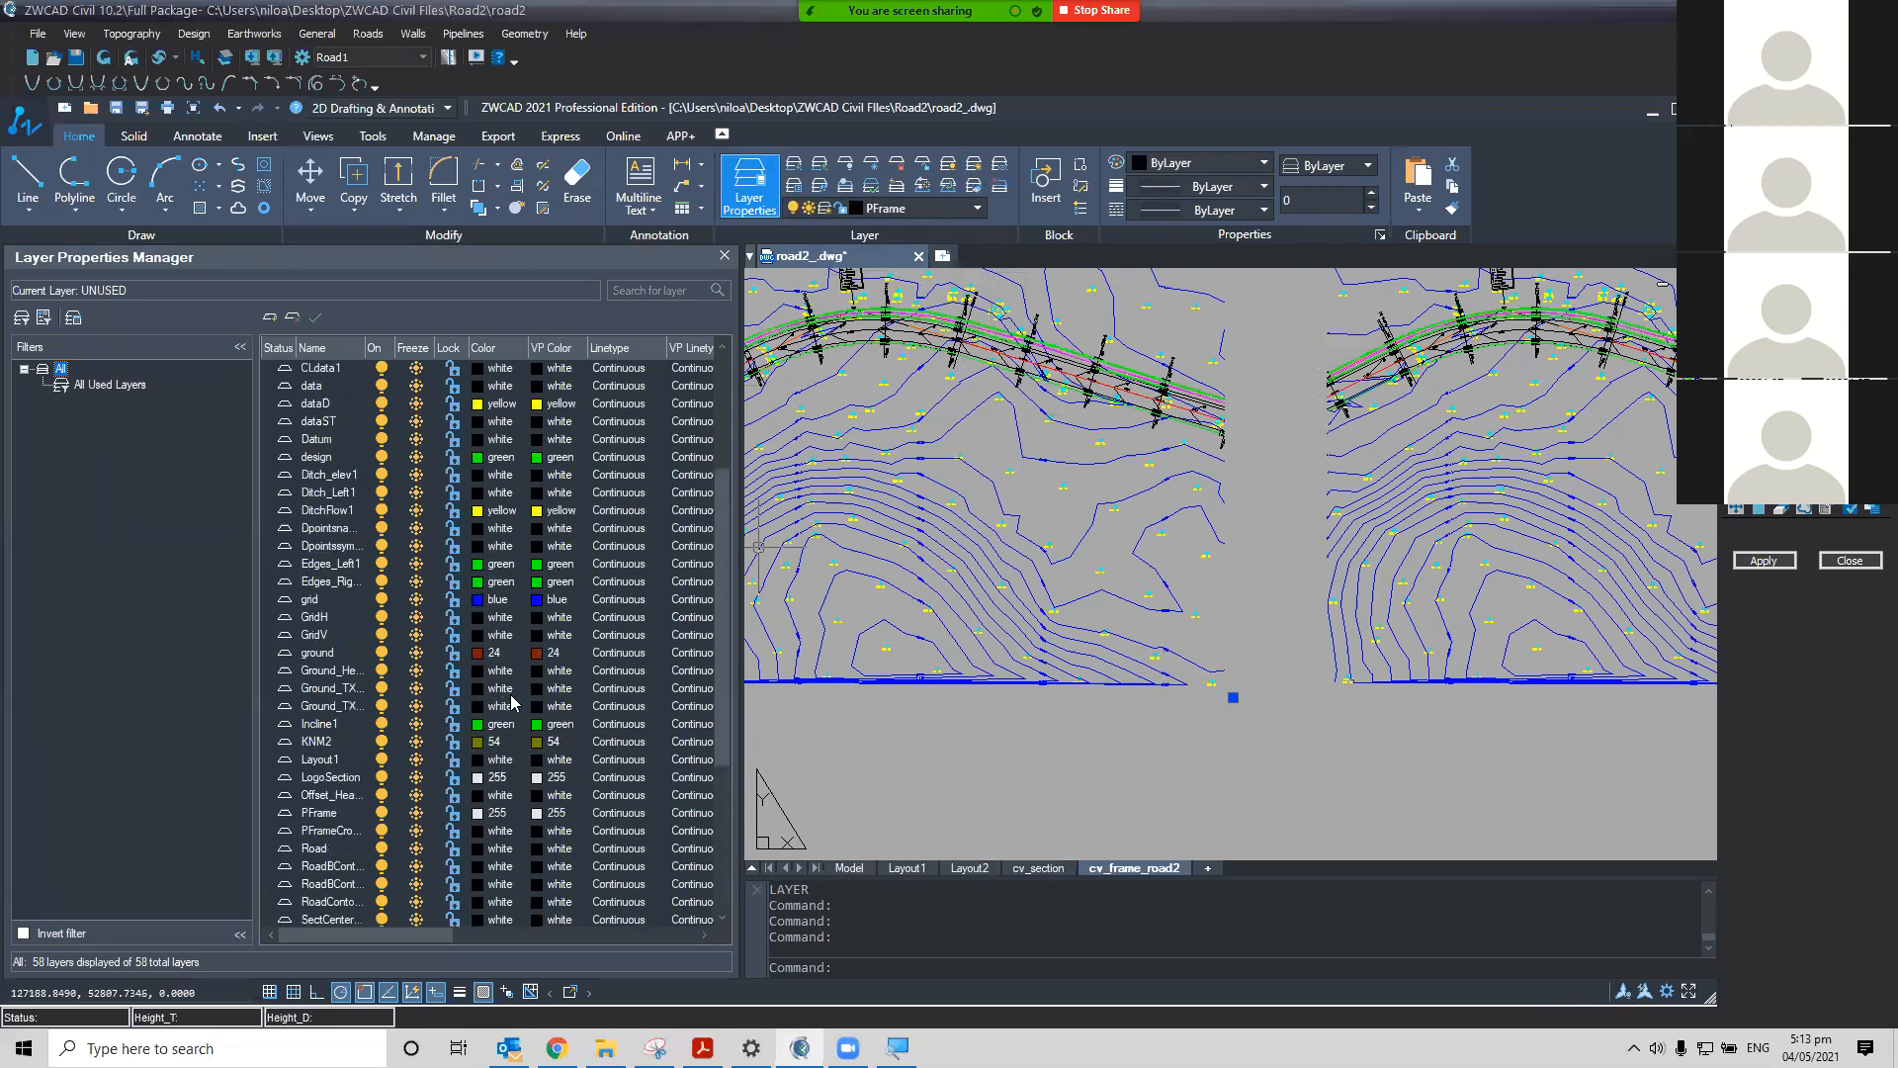
{"action": "left_click", "coordinate": [477, 818]}
{"action": "left_click", "coordinate": [478, 816]}
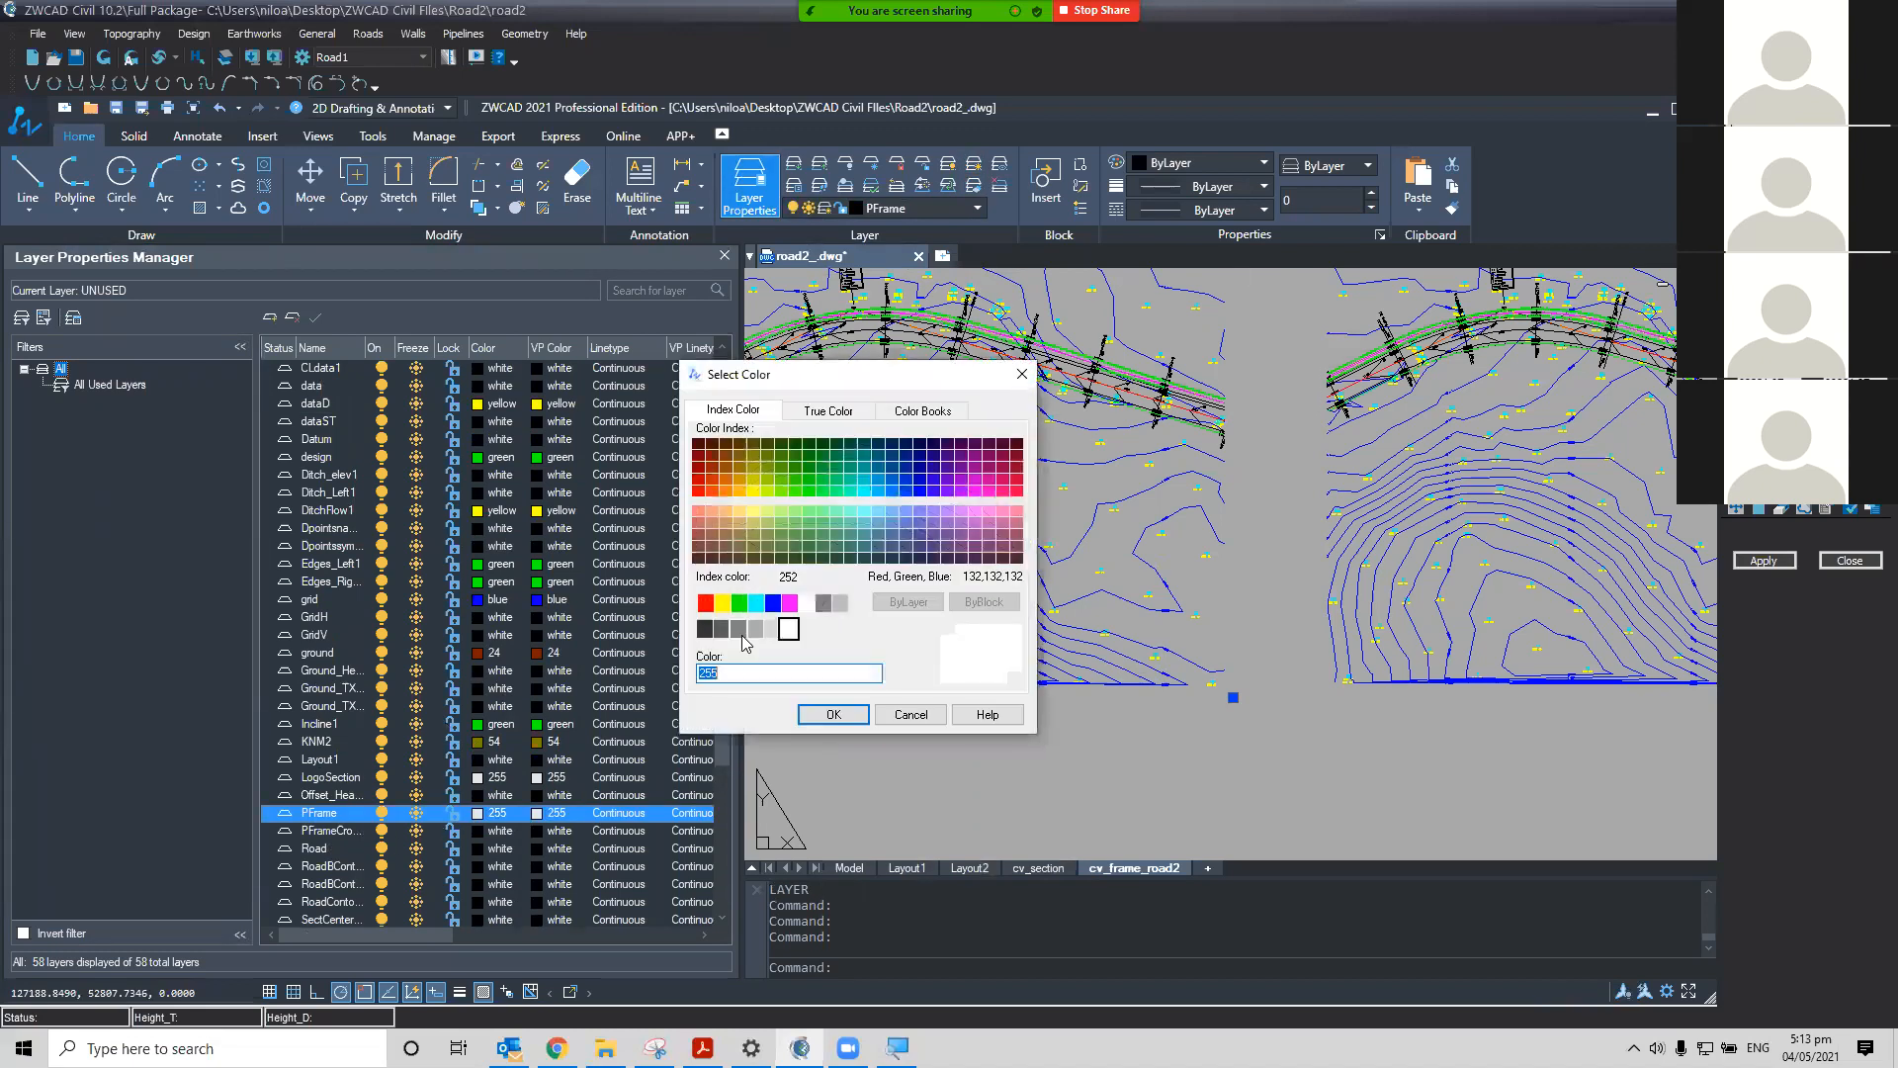
{"action": "left_click", "coordinate": [699, 489]}
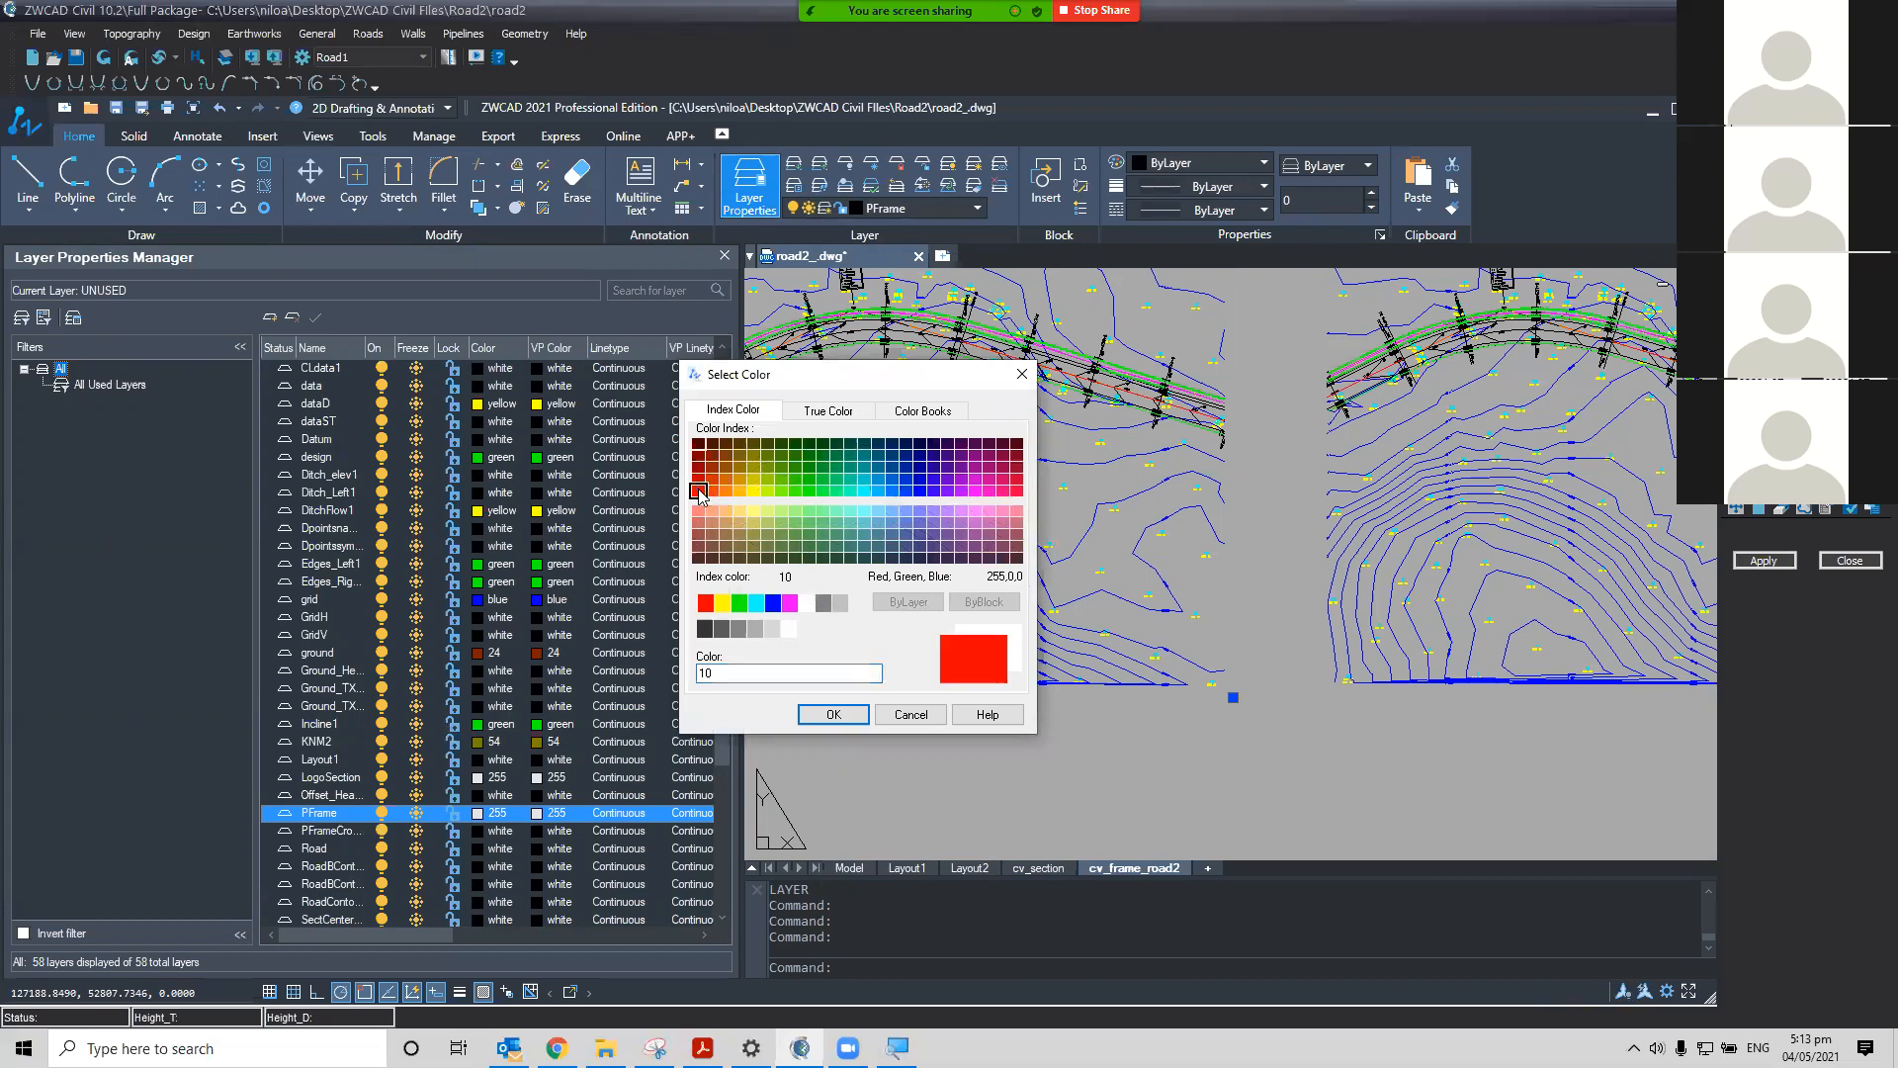
{"action": "left_click", "coordinate": [834, 714]}
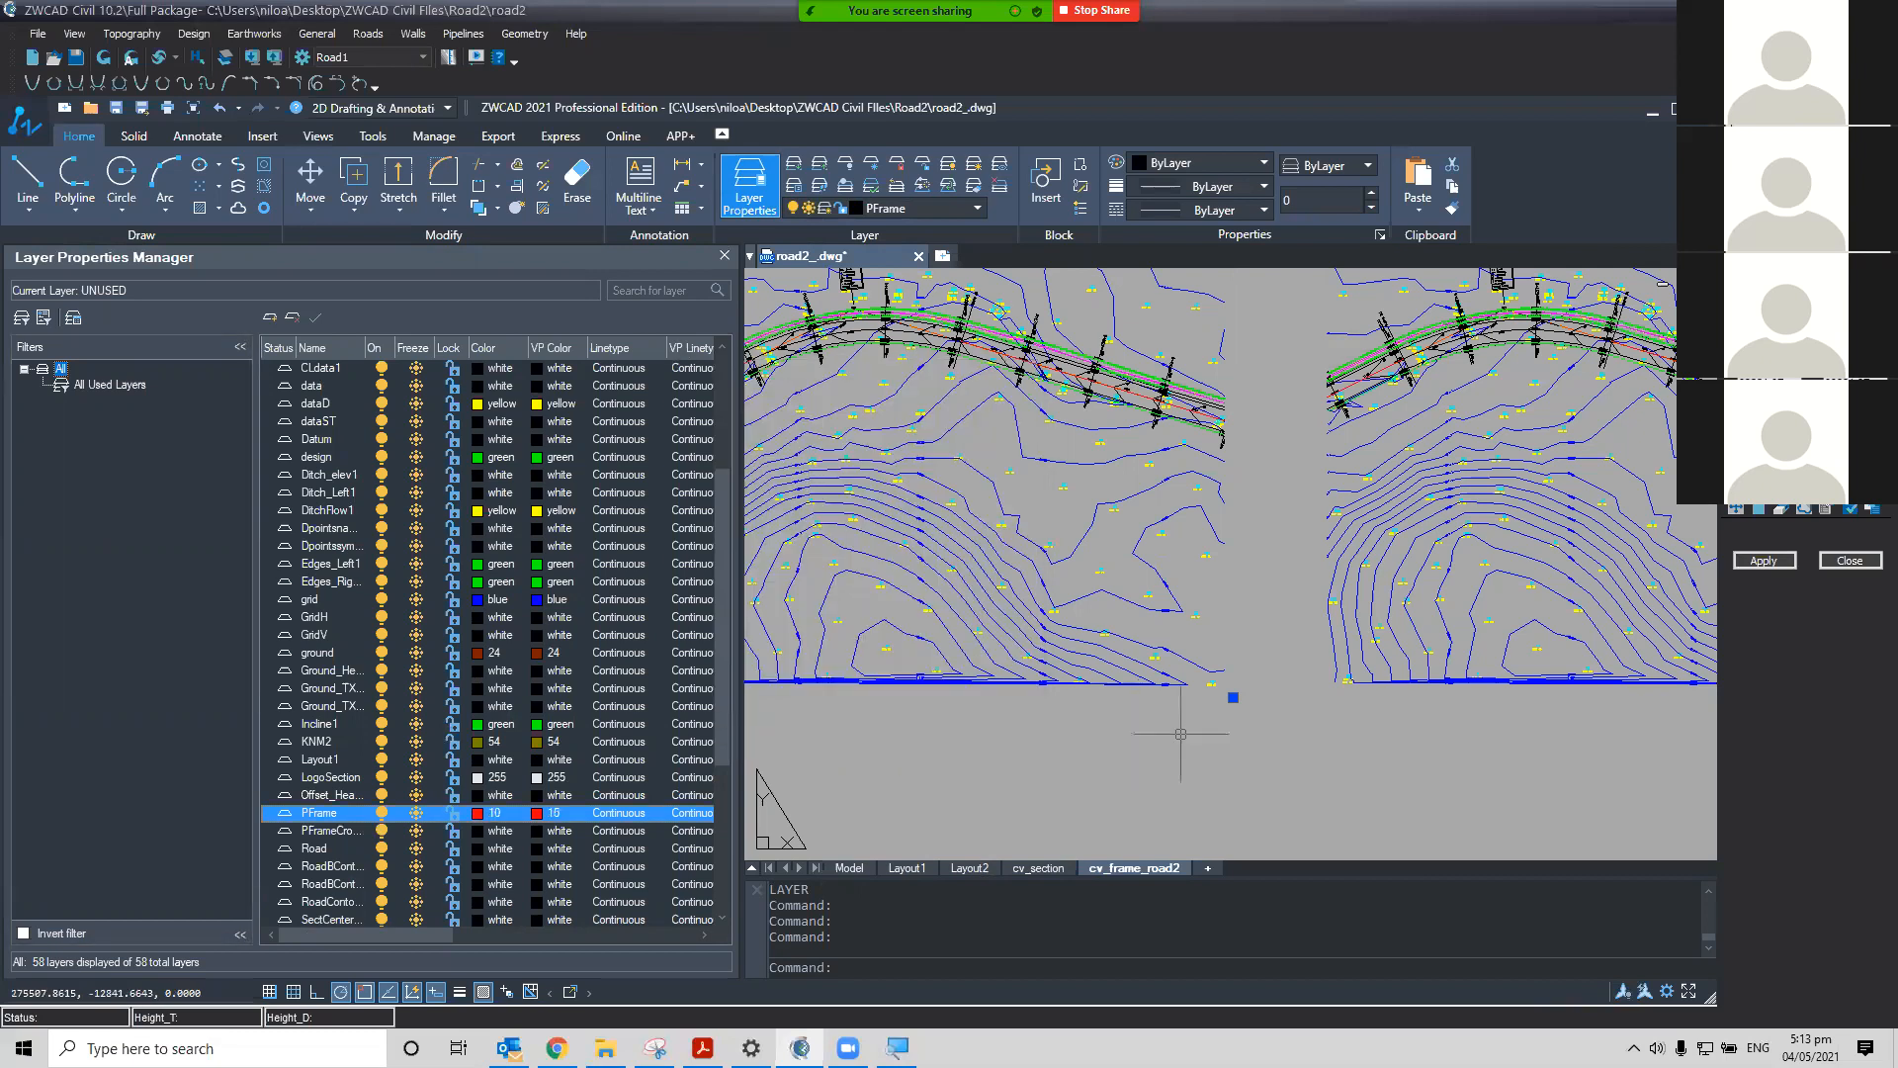
Regenerate the drawing so the frames show the new layer colour
{"action": "scroll", "coordinate": [1302, 748], "scroll_direction": "down", "scroll_amount": 3}
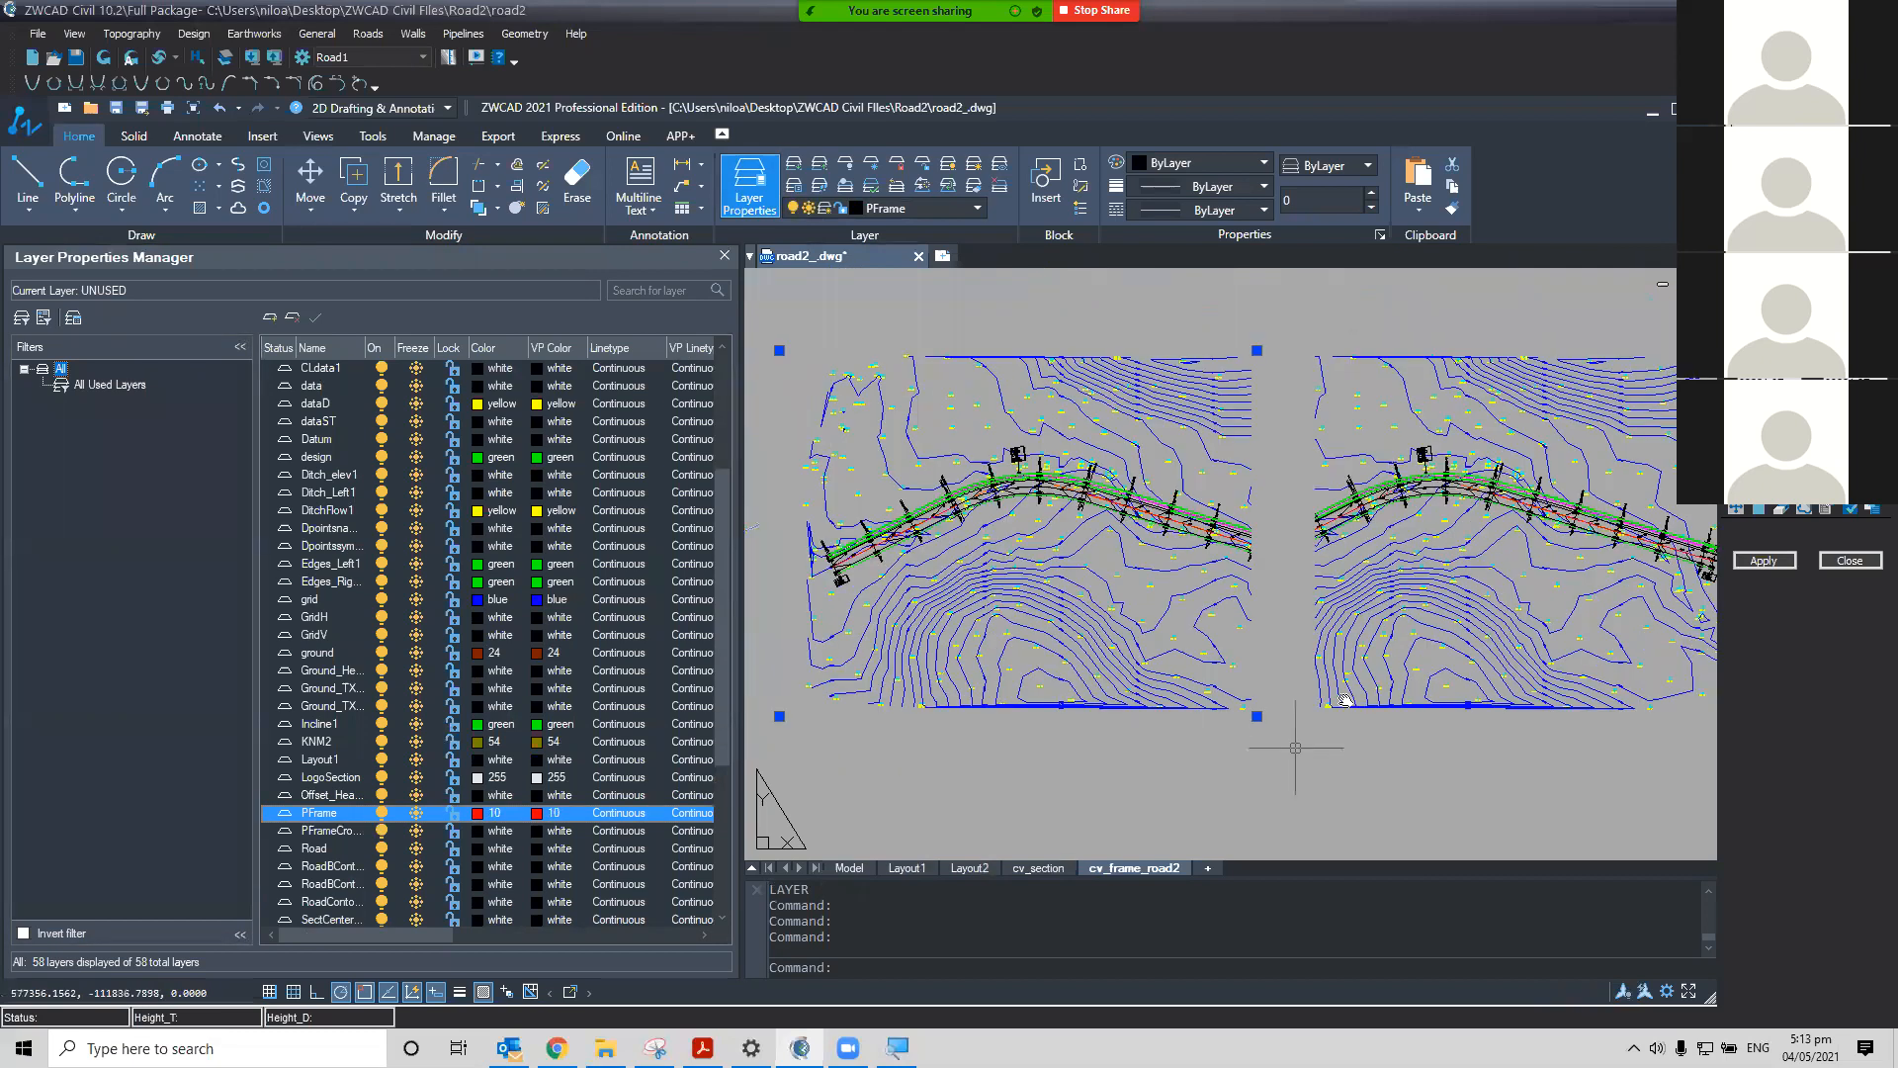
{"action": "left_click", "coordinate": [1291, 732]}
{"action": "key", "text": "Escape"}
{"action": "key", "text": "Escape"}
{"action": "type", "text": "RE"}
{"action": "key", "text": "Return"}
{"action": "mouse_move", "coordinate": [1217, 739]}
{"action": "middle_mouse_down"}
{"action": "mouse_move", "coordinate": [1304, 752]}
{"action": "mouse_move", "coordinate": [1110, 754]}
{"action": "middle_mouse_up"}
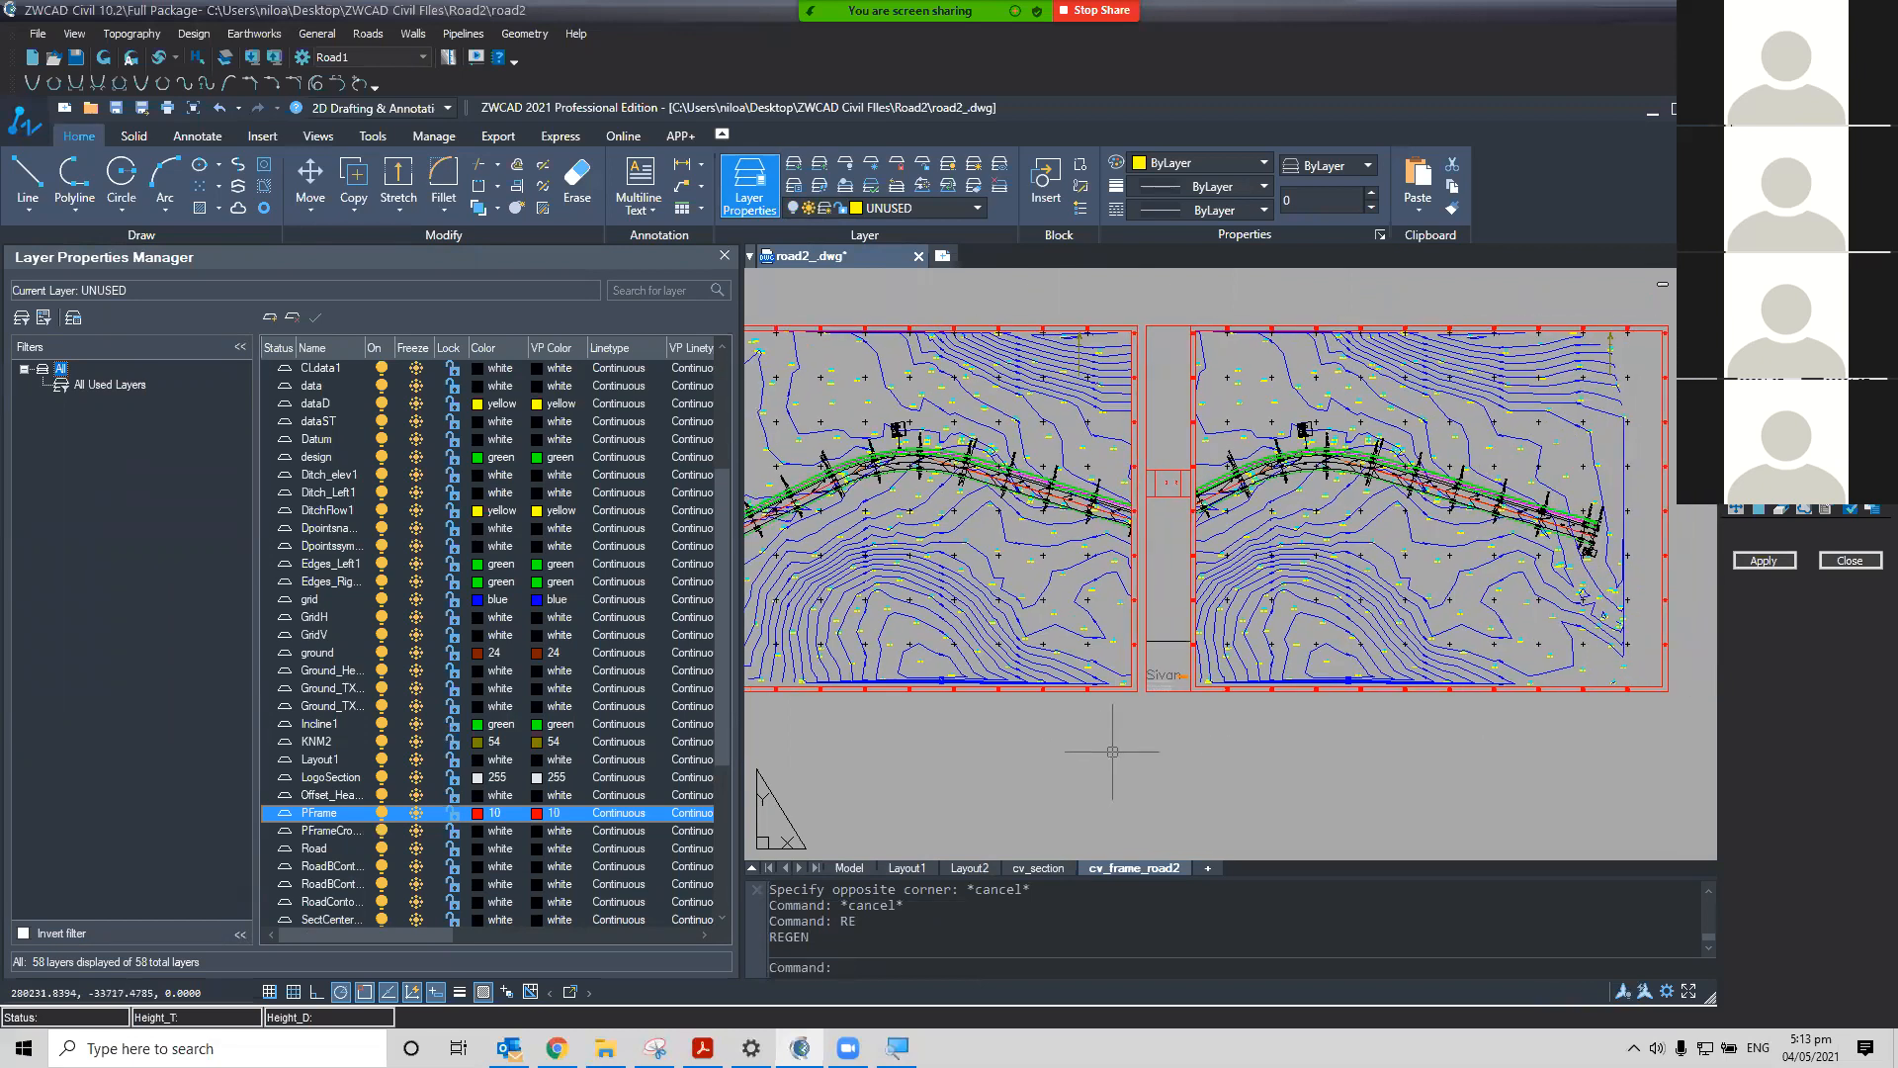
Examine the red frames, title blocks and road plan across both sheets of the frame layout
{"action": "scroll", "coordinate": [1044, 685], "scroll_direction": "up", "scroll_amount": 6}
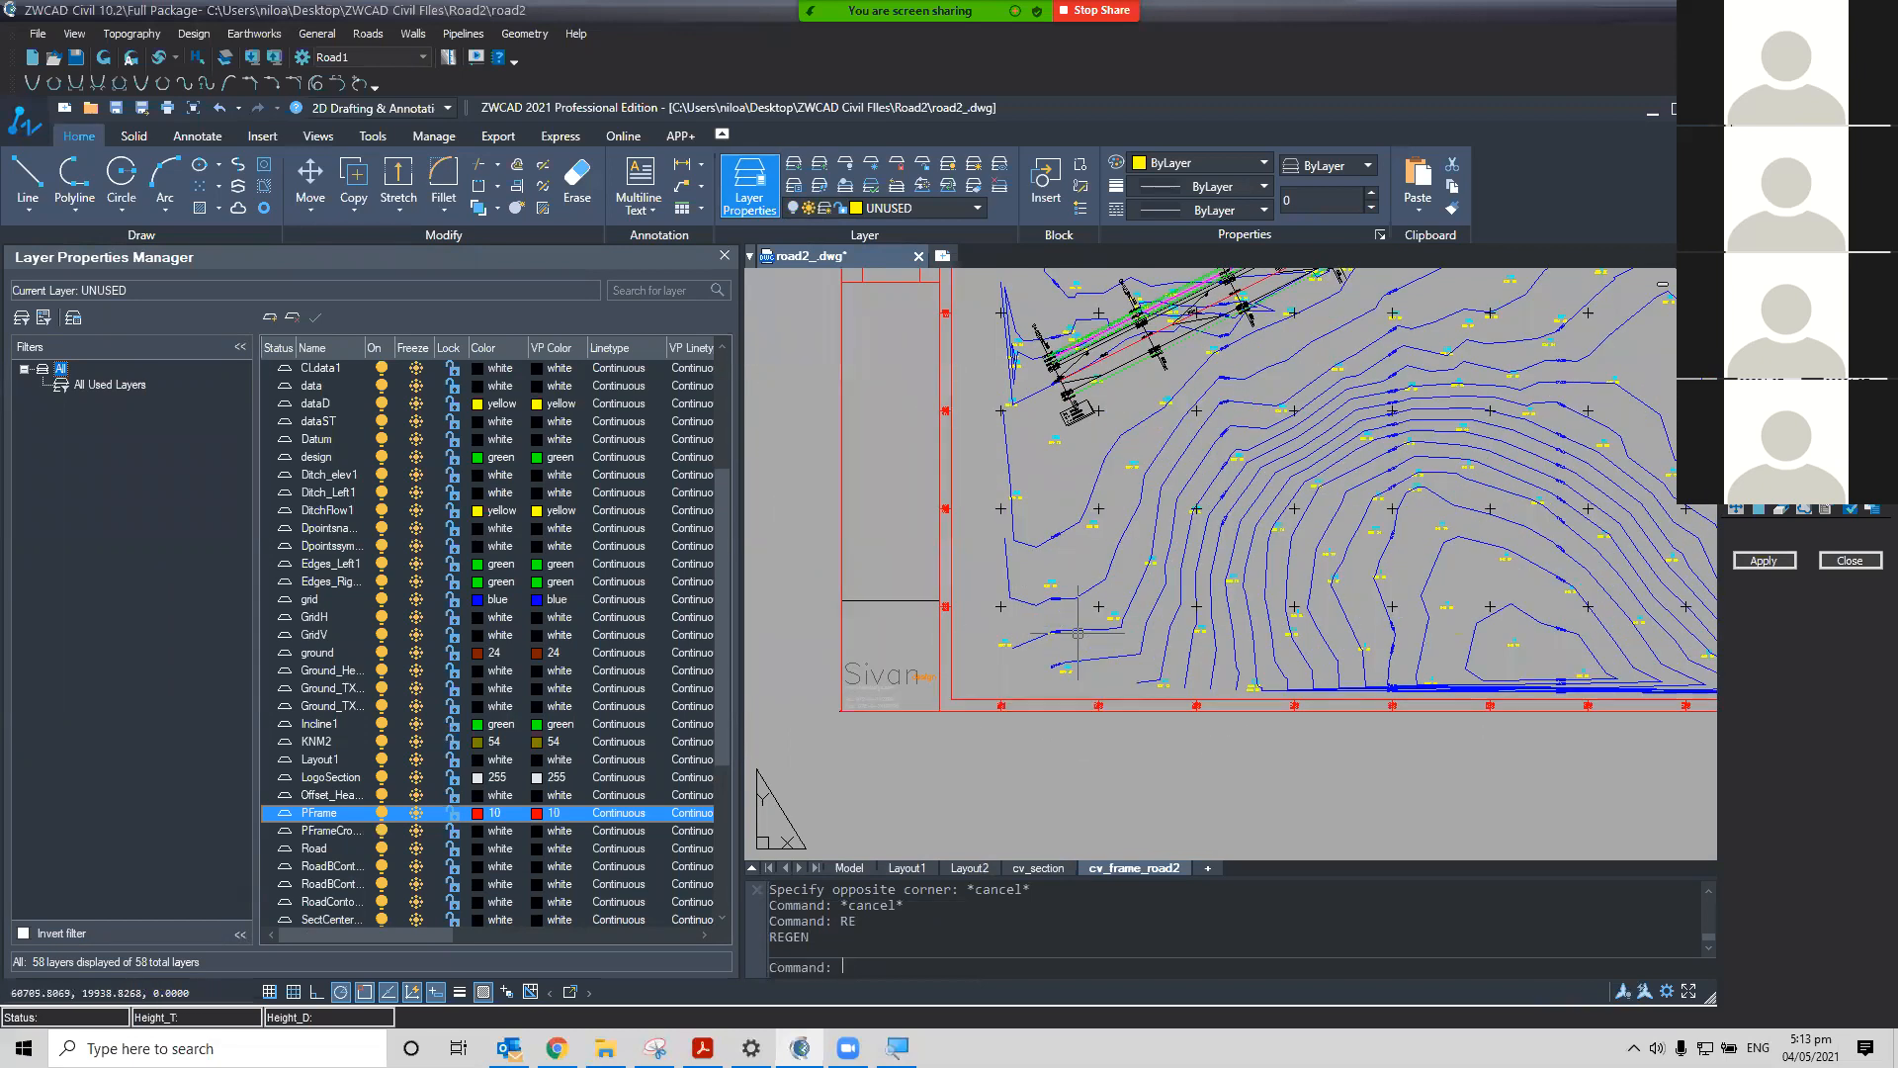
{"action": "scroll", "coordinate": [1008, 751], "scroll_direction": "up", "scroll_amount": 4}
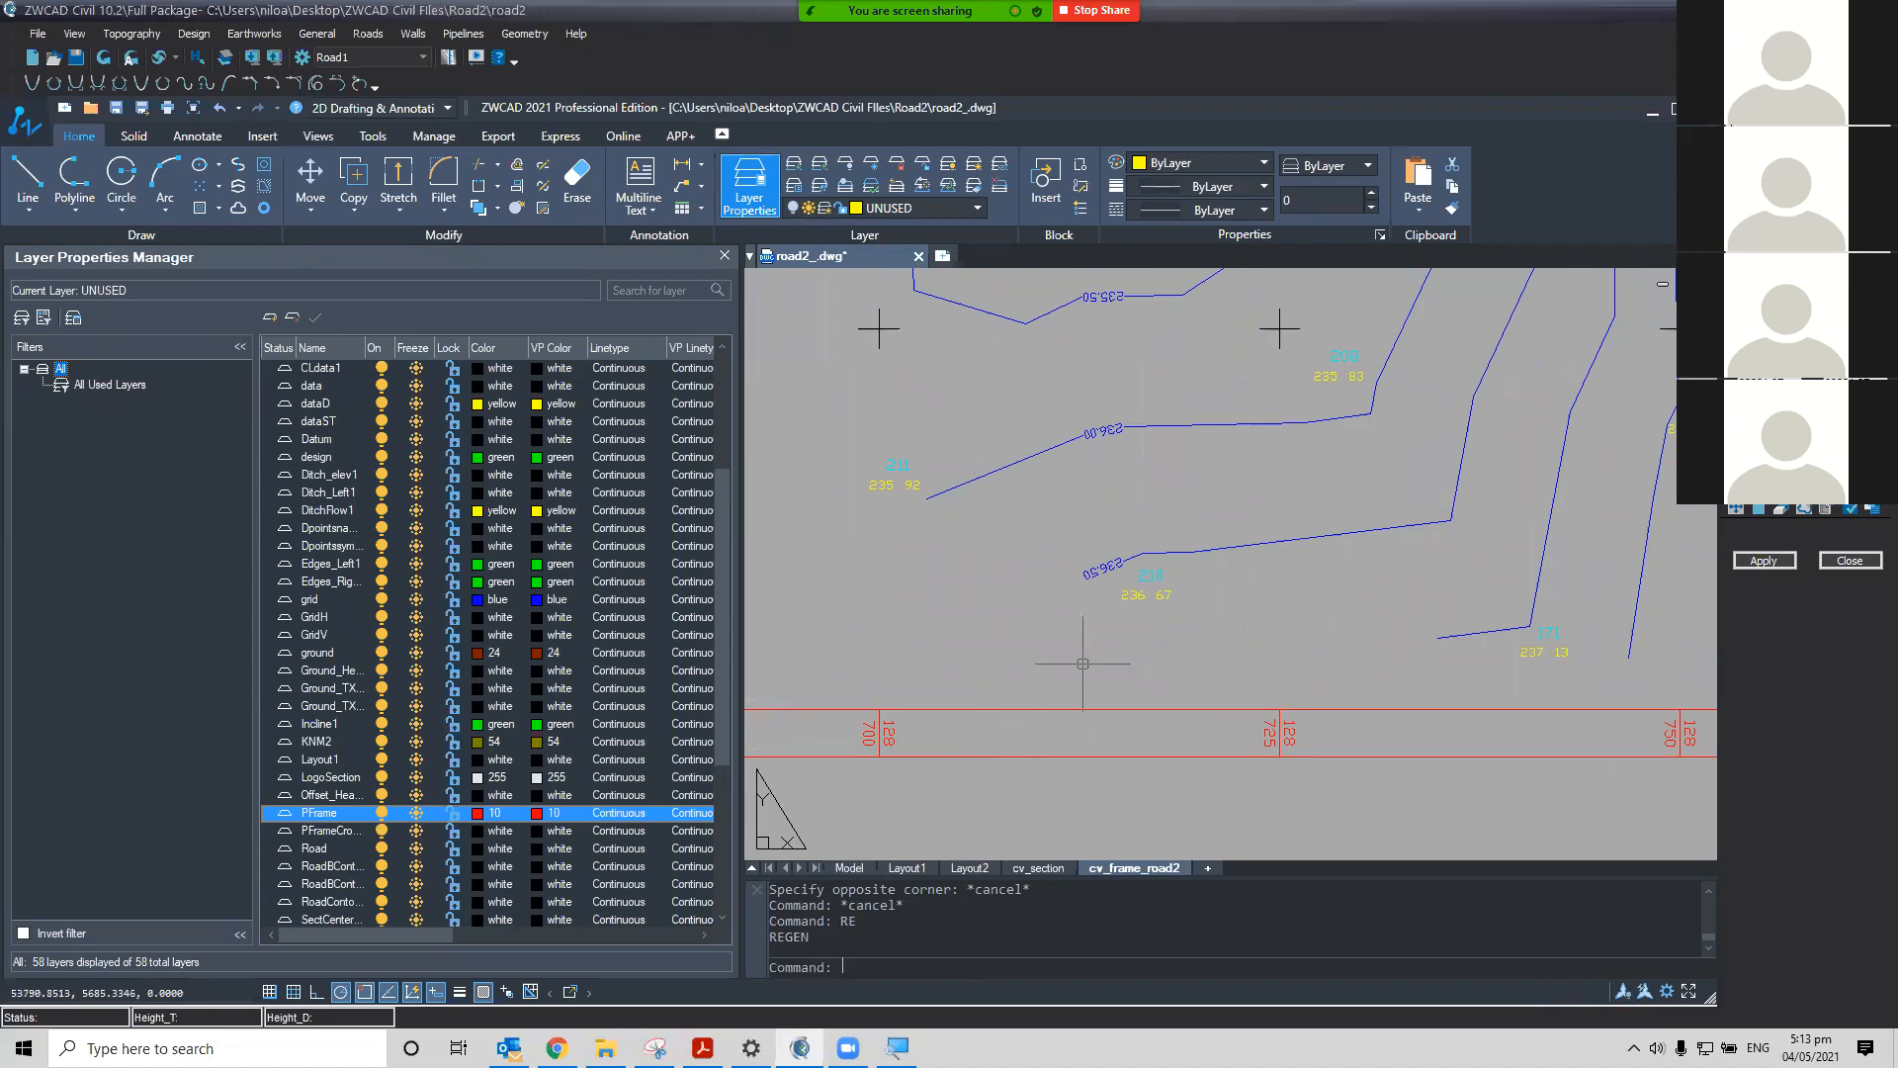
{"action": "mouse_move", "coordinate": [1083, 661]}
{"action": "middle_mouse_down"}
{"action": "mouse_move", "coordinate": [1078, 682]}
{"action": "mouse_move", "coordinate": [920, 675]}
{"action": "middle_mouse_up"}
{"action": "scroll", "coordinate": [1187, 667], "scroll_direction": "down", "scroll_amount": 2}
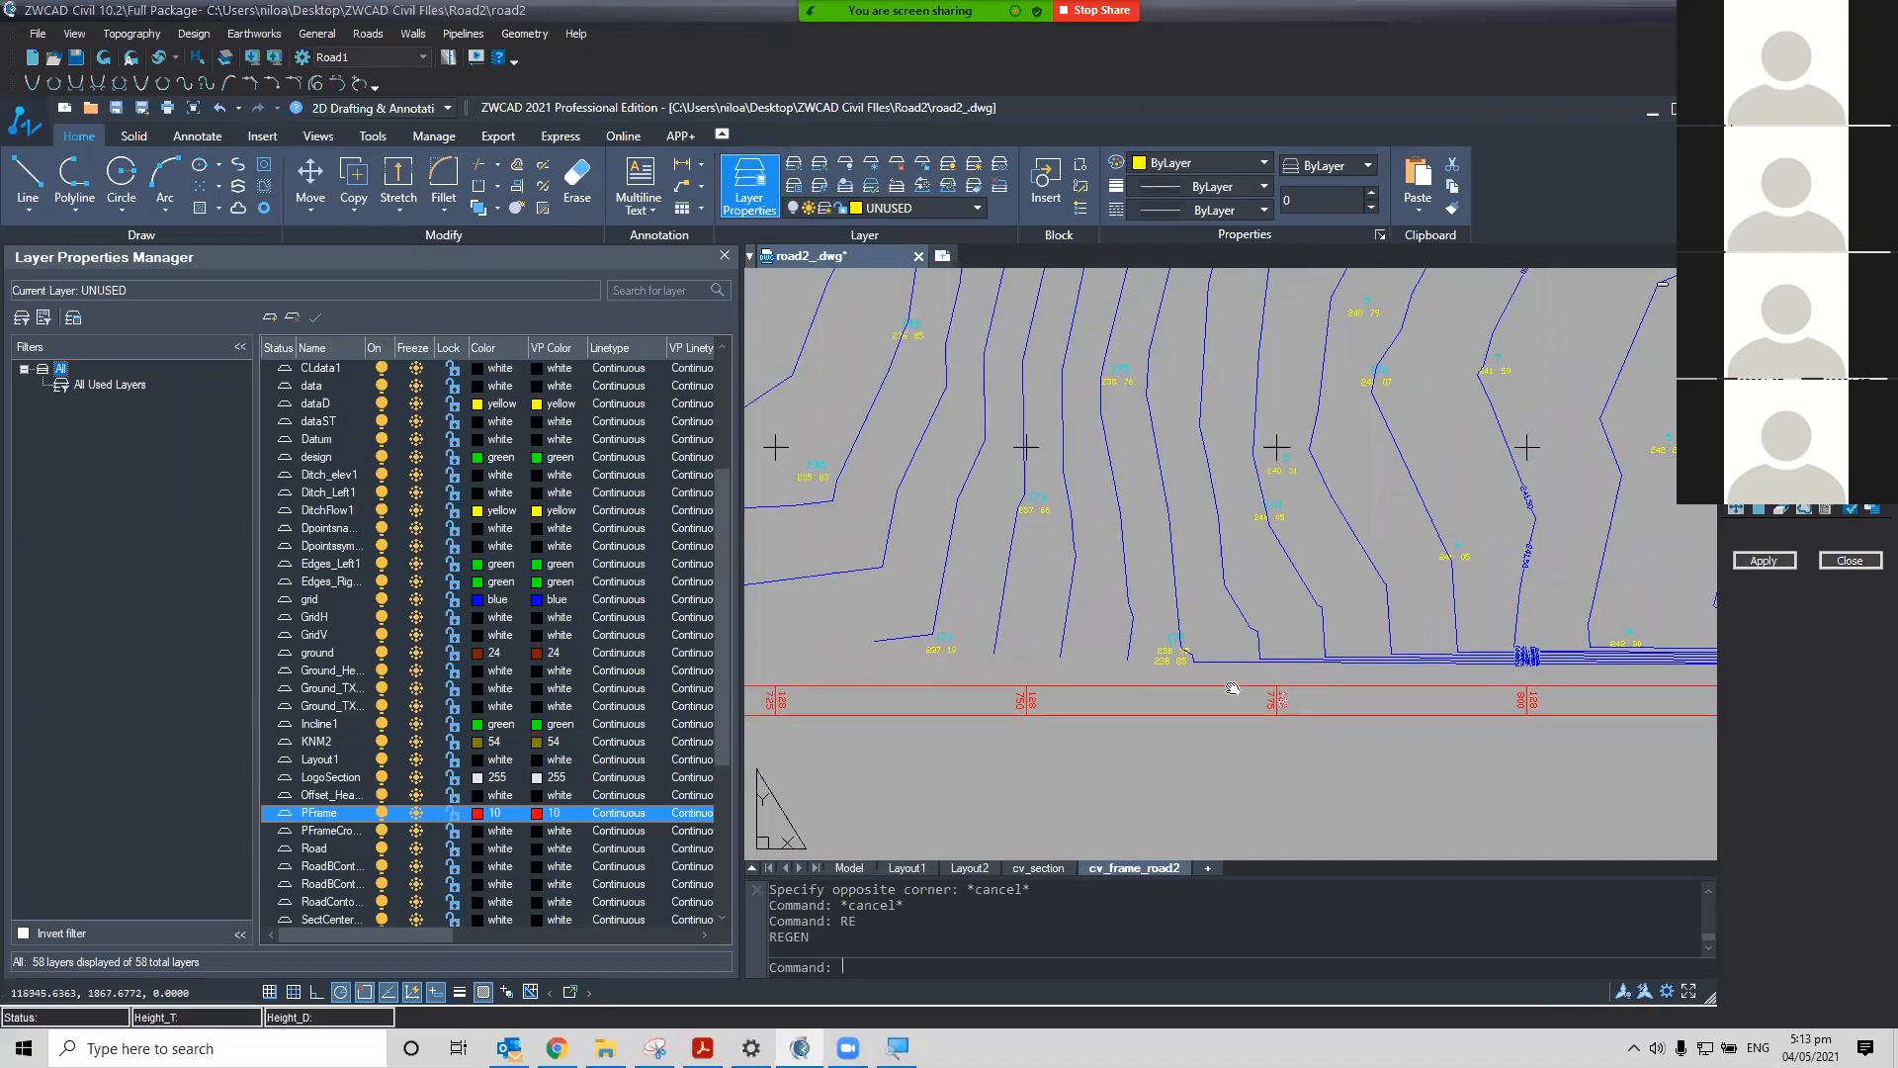
{"action": "middle_click_drag", "start_coordinate": [1233, 688], "coordinate": [1028, 649]}
{"action": "scroll", "coordinate": [1312, 679], "scroll_direction": "up", "scroll_amount": 2}
{"action": "scroll", "coordinate": [1174, 708], "scroll_direction": "down", "scroll_amount": 4}
{"action": "middle_click_drag", "start_coordinate": [1174, 708], "coordinate": [1524, 648]}
{"action": "scroll", "coordinate": [934, 623], "scroll_direction": "up", "scroll_amount": 2}
{"action": "scroll", "coordinate": [964, 651], "scroll_direction": "down", "scroll_amount": 3}
{"action": "mouse_move", "coordinate": [931, 648]}
{"action": "middle_mouse_down"}
{"action": "mouse_move", "coordinate": [1046, 663]}
{"action": "mouse_move", "coordinate": [847, 662]}
{"action": "middle_mouse_up"}
{"action": "mouse_move", "coordinate": [1463, 666]}
{"action": "middle_mouse_down"}
{"action": "mouse_move", "coordinate": [1161, 649]}
{"action": "mouse_move", "coordinate": [860, 675]}
{"action": "middle_mouse_up"}
{"action": "scroll", "coordinate": [1330, 658], "scroll_direction": "up", "scroll_amount": 2}
{"action": "middle_click_drag", "start_coordinate": [1418, 678], "coordinate": [1102, 682]}
{"action": "scroll", "coordinate": [1418, 682], "scroll_direction": "up", "scroll_amount": 2}
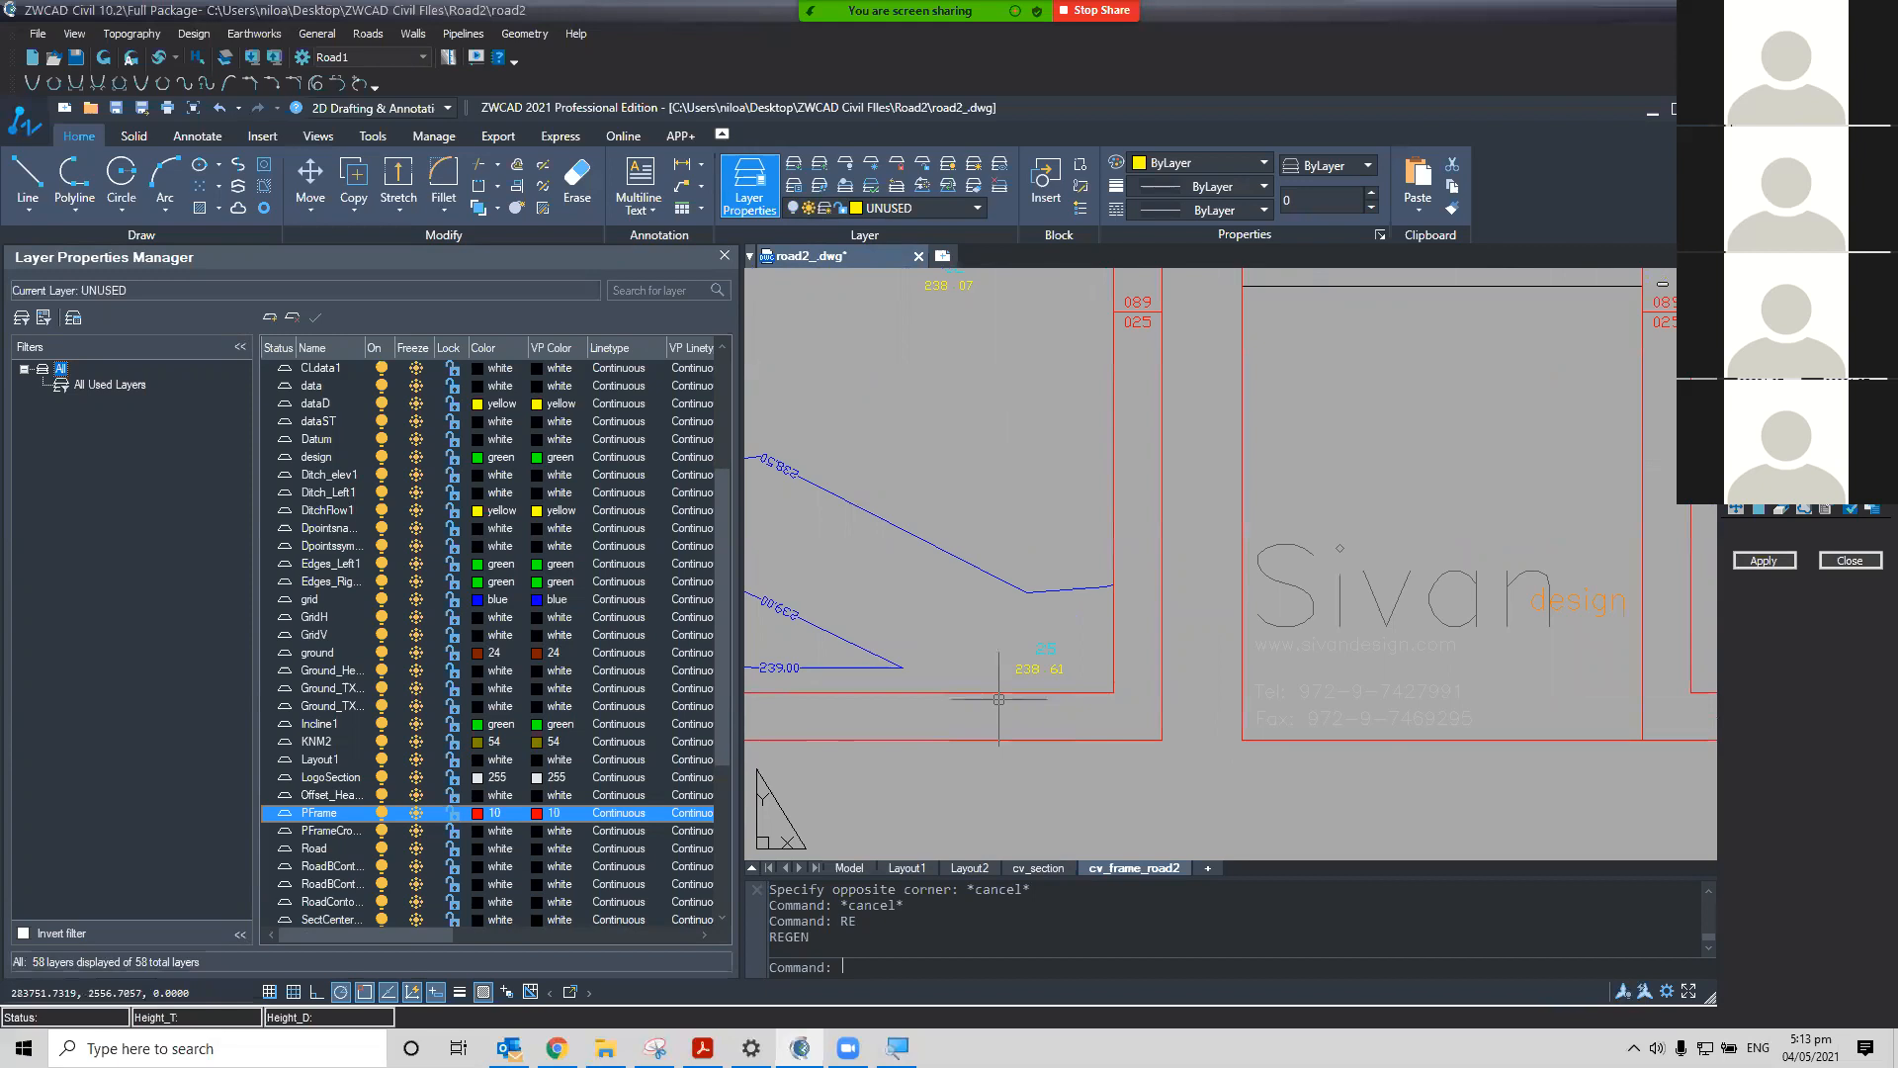
{"action": "scroll", "coordinate": [1076, 679], "scroll_direction": "down", "scroll_amount": 3}
{"action": "middle_click_drag", "start_coordinate": [1076, 678], "coordinate": [1191, 683]}
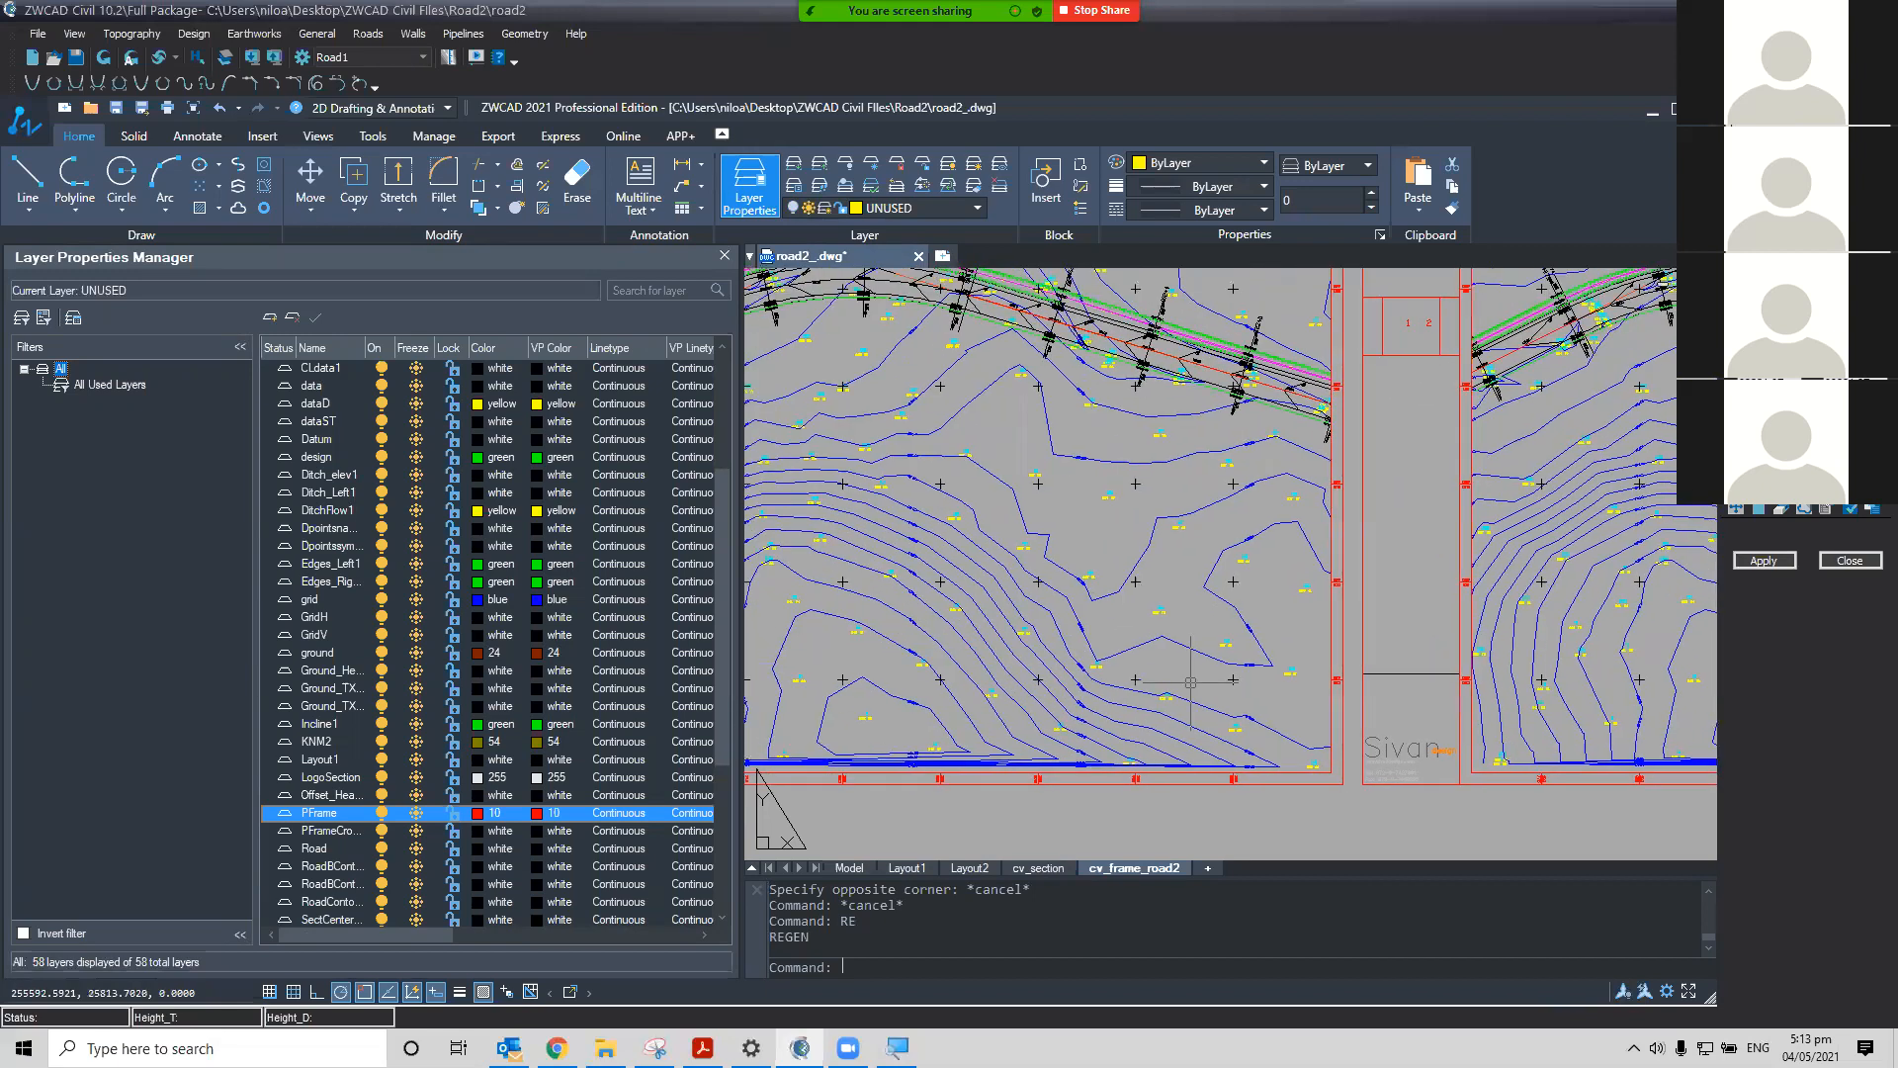
{"action": "mouse_move", "coordinate": [1402, 341]}
{"action": "middle_mouse_down"}
{"action": "mouse_move", "coordinate": [1501, 539]}
{"action": "mouse_move", "coordinate": [1209, 715]}
{"action": "middle_mouse_up"}
{"action": "scroll", "coordinate": [1504, 542], "scroll_direction": "up", "scroll_amount": 6}
{"action": "scroll", "coordinate": [1056, 608], "scroll_direction": "down", "scroll_amount": 4}
{"action": "scroll", "coordinate": [964, 415], "scroll_direction": "up", "scroll_amount": 2}
{"action": "scroll", "coordinate": [1008, 400], "scroll_direction": "up", "scroll_amount": 2}
{"action": "middle_click_drag", "start_coordinate": [1071, 441], "coordinate": [1261, 544]}
{"action": "middle_click_drag", "start_coordinate": [1240, 460], "coordinate": [1323, 784]}
{"action": "mouse_move", "coordinate": [1295, 433]}
{"action": "middle_mouse_down"}
{"action": "mouse_move", "coordinate": [1339, 514]}
{"action": "mouse_move", "coordinate": [1341, 656]}
{"action": "middle_mouse_up"}
{"action": "scroll", "coordinate": [1339, 561], "scroll_direction": "down", "scroll_amount": 2}
{"action": "middle_click_drag", "start_coordinate": [1336, 560], "coordinate": [1333, 589]}
{"action": "scroll", "coordinate": [1271, 457], "scroll_direction": "down", "scroll_amount": 4}
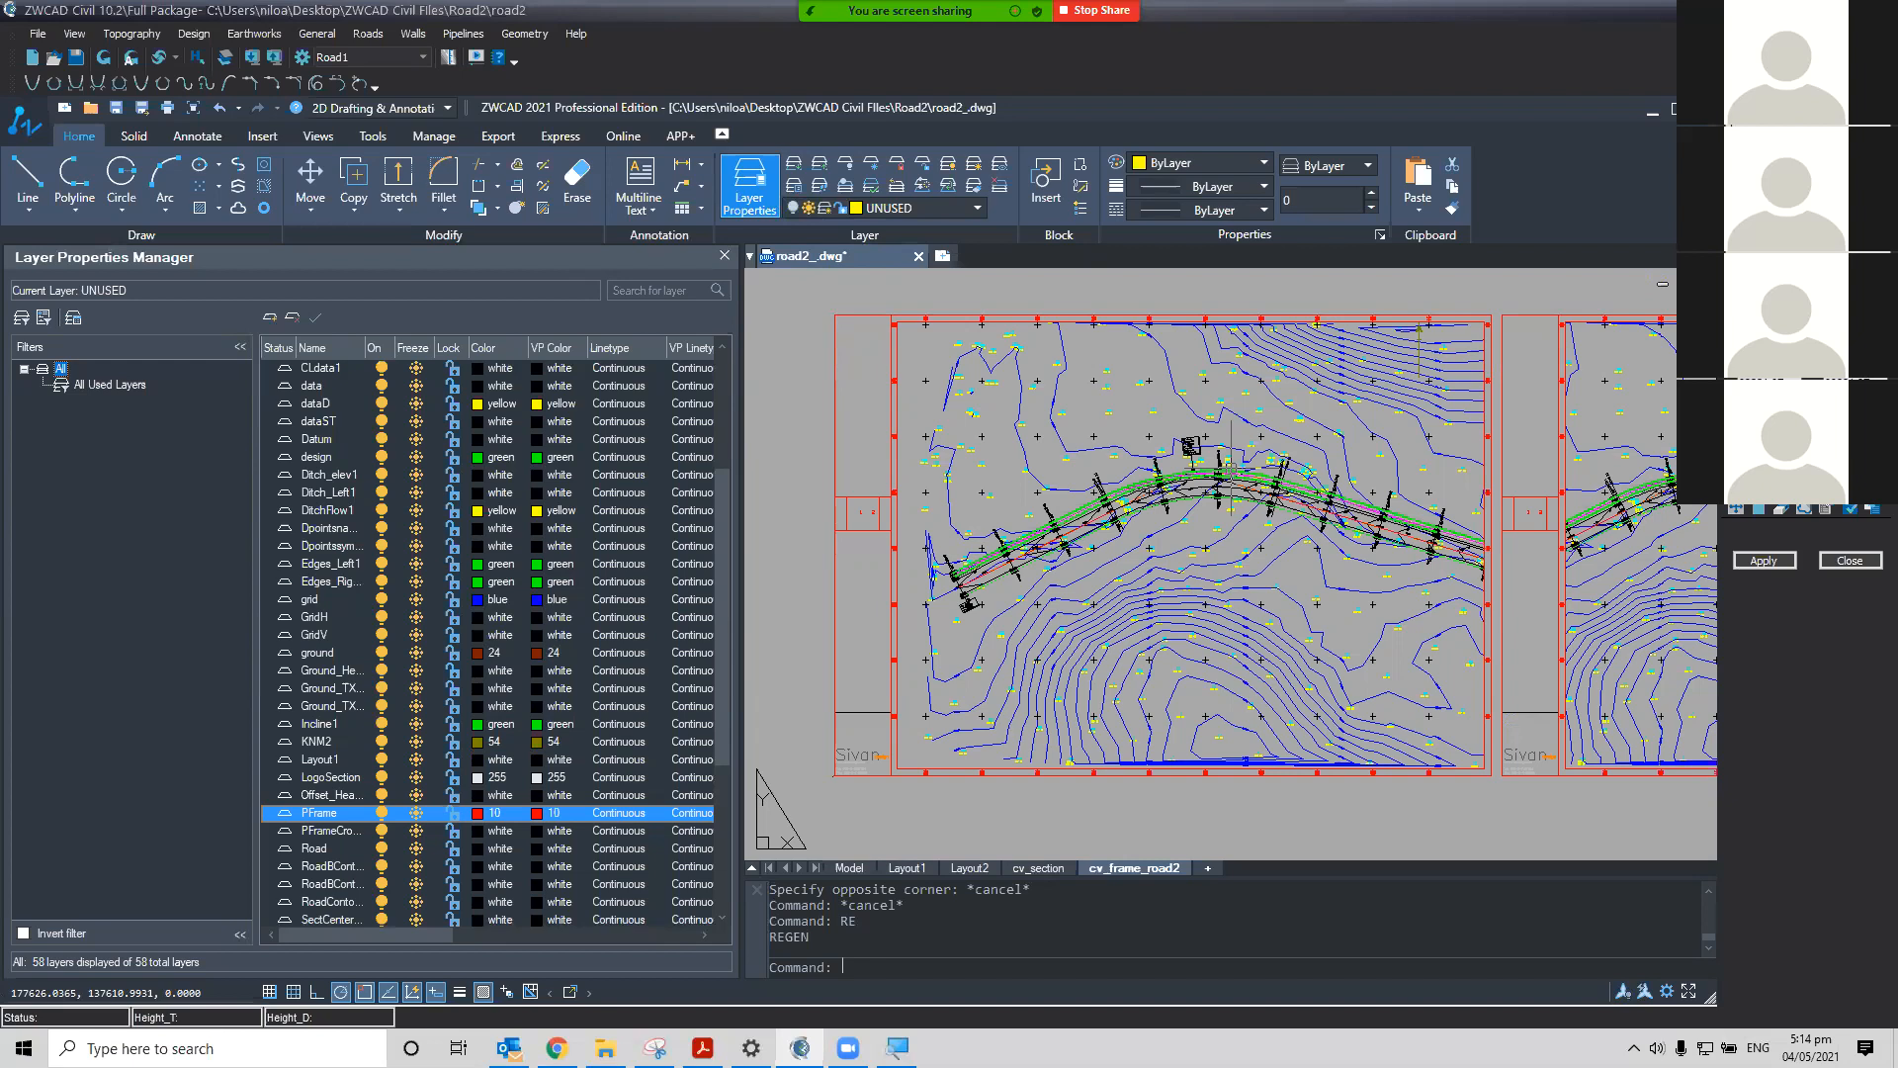
{"action": "middle_click_drag", "start_coordinate": [1609, 467], "coordinate": [1191, 460]}
{"action": "scroll", "coordinate": [1374, 564], "scroll_direction": "up", "scroll_amount": 8}
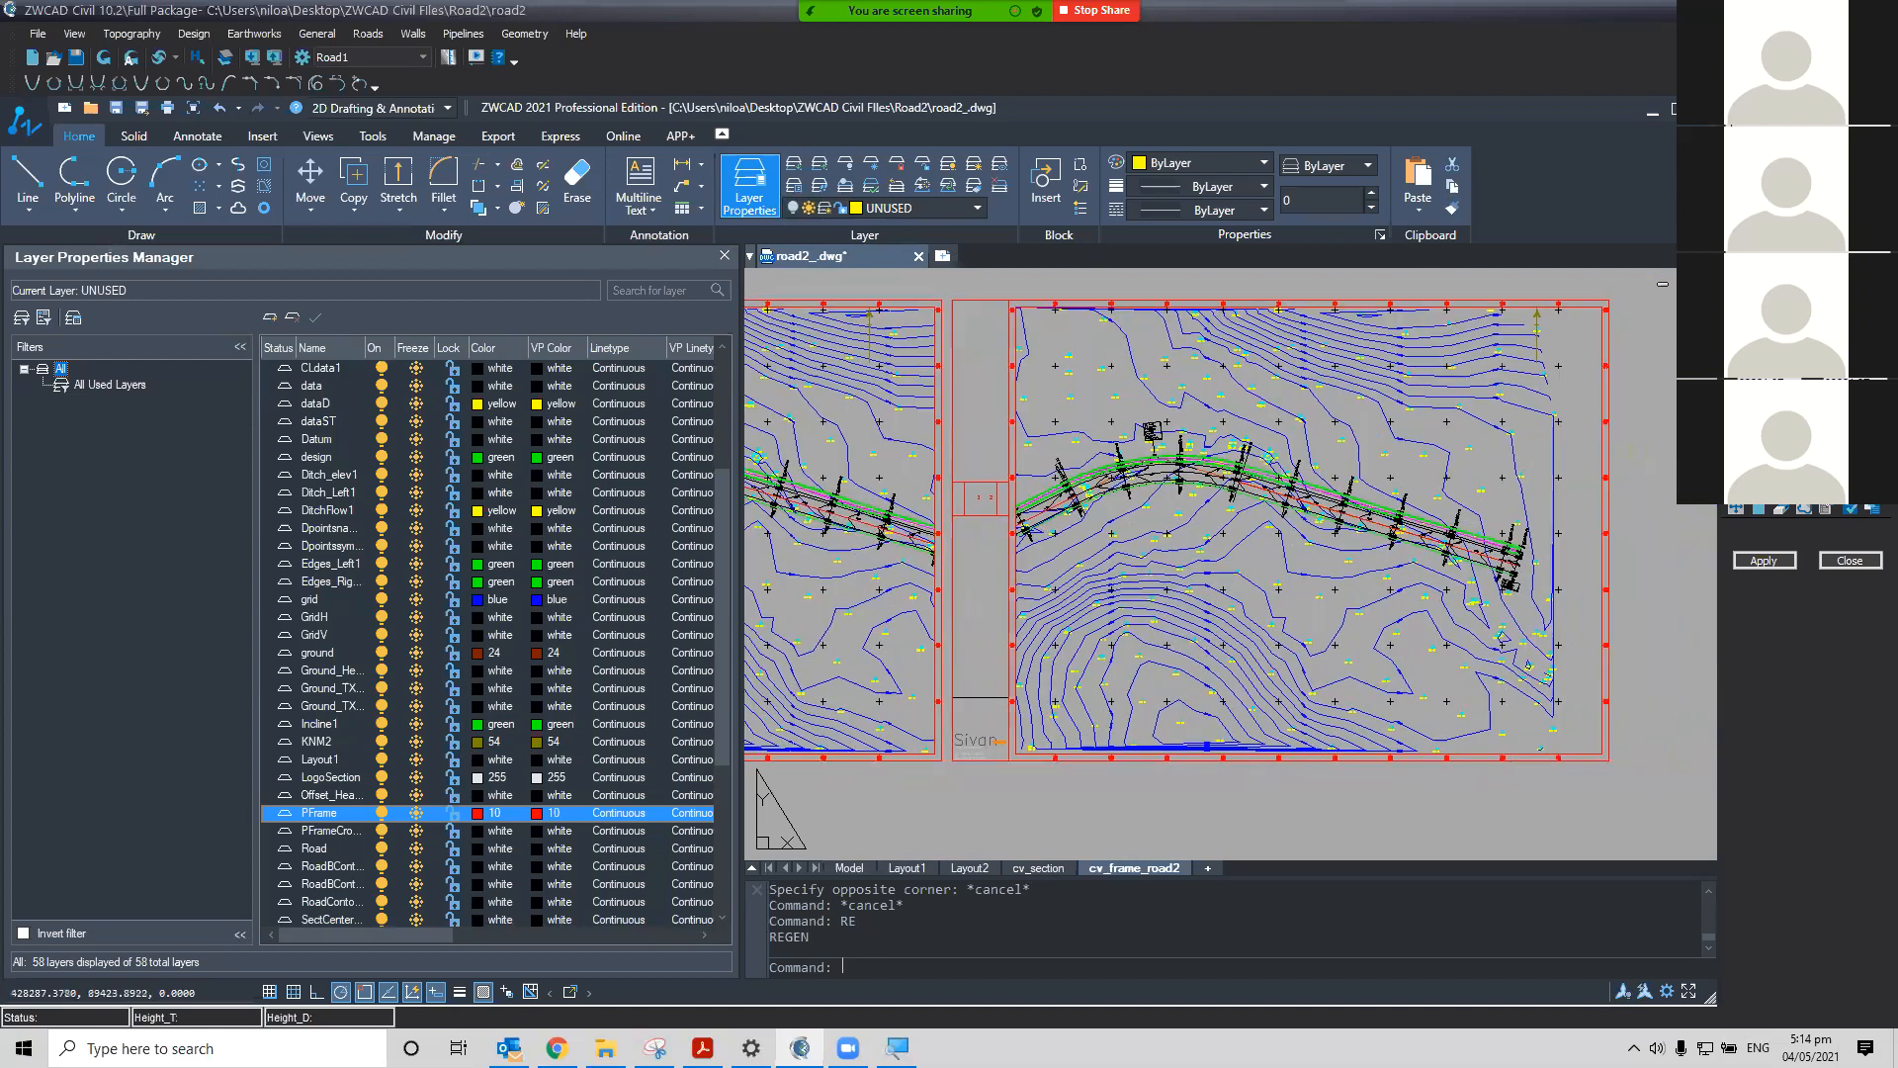
{"action": "middle_click_drag", "start_coordinate": [1516, 439], "coordinate": [1480, 642]}
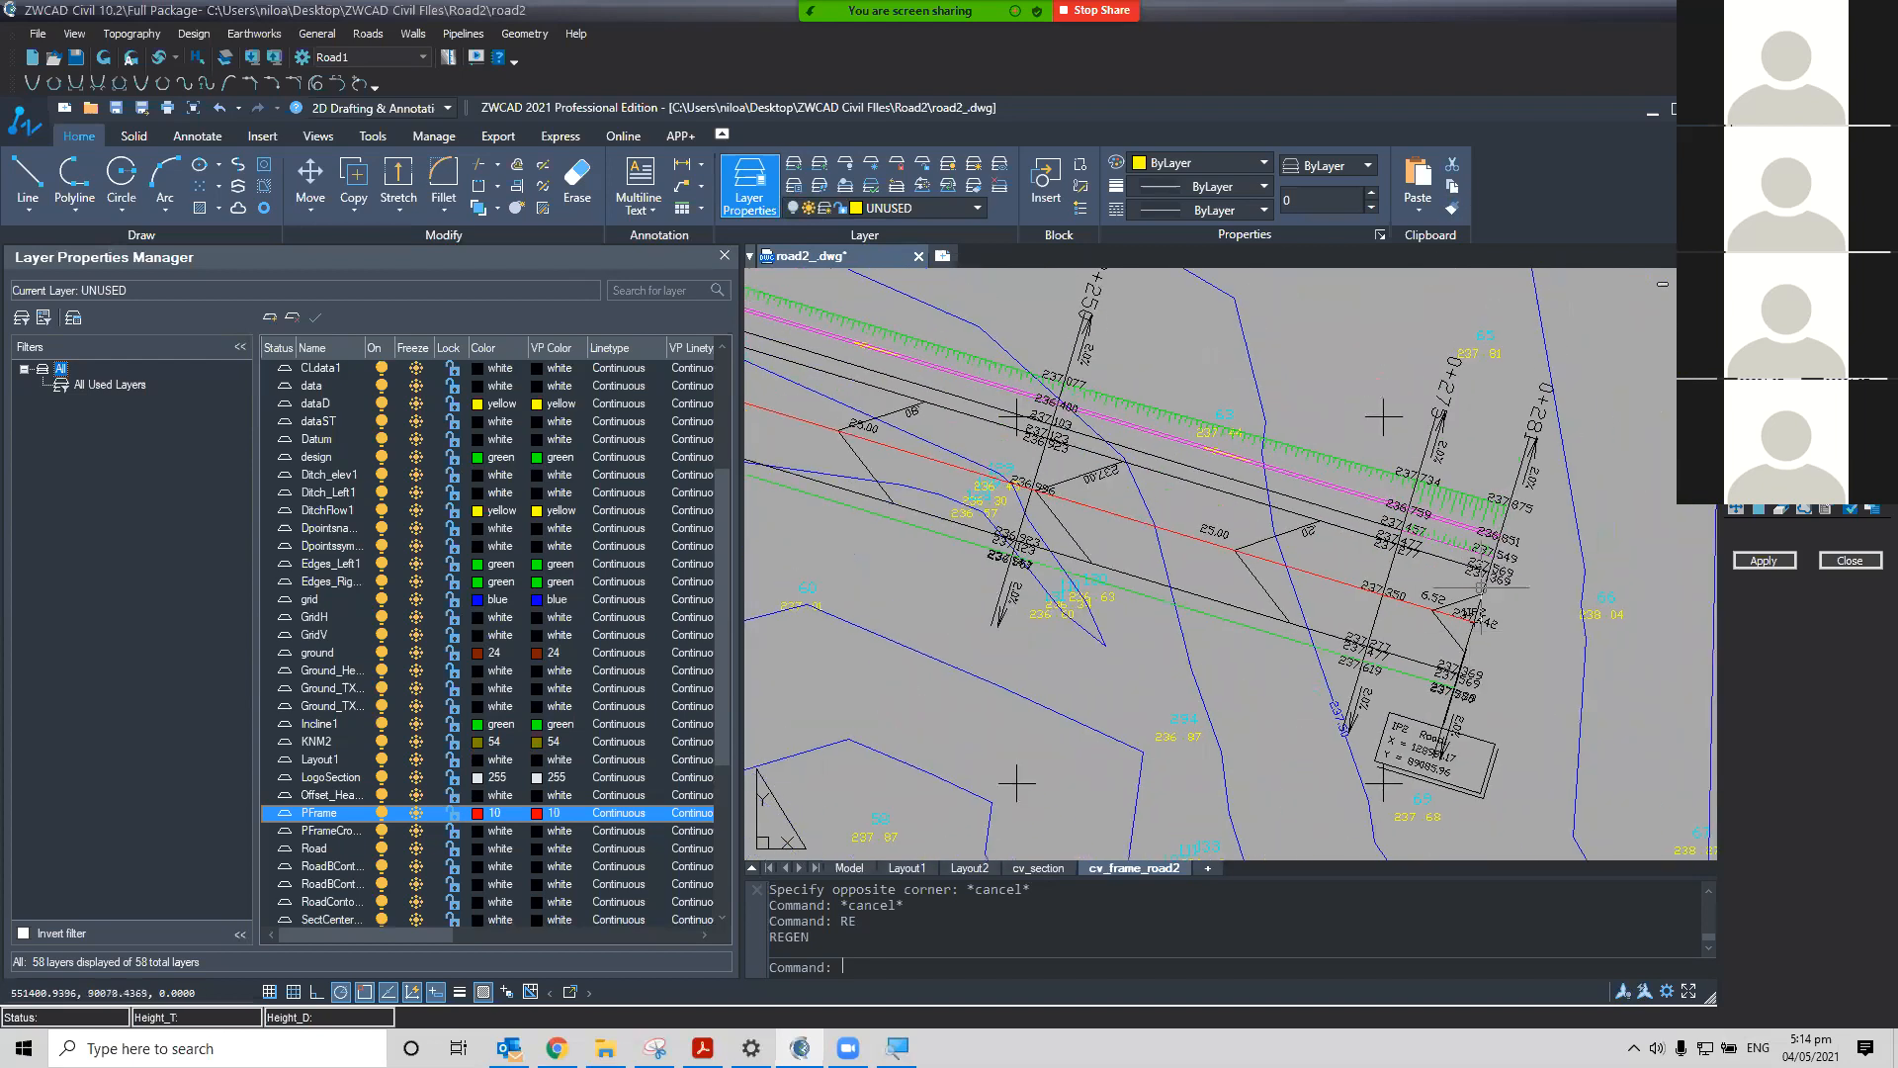
{"action": "scroll", "coordinate": [1505, 530], "scroll_direction": "up", "scroll_amount": 2}
{"action": "scroll", "coordinate": [1505, 503], "scroll_direction": "down", "scroll_amount": 2}
{"action": "scroll", "coordinate": [1505, 503], "scroll_direction": "down", "scroll_amount": 6}
{"action": "middle_click_drag", "start_coordinate": [1028, 555], "coordinate": [1271, 564]}
{"action": "mouse_move", "coordinate": [821, 642]}
{"action": "middle_mouse_down"}
{"action": "mouse_move", "coordinate": [1279, 577]}
{"action": "mouse_move", "coordinate": [1631, 682]}
{"action": "middle_mouse_up"}
{"action": "scroll", "coordinate": [1386, 696], "scroll_direction": "down", "scroll_amount": 2}
{"action": "mouse_move", "coordinate": [1259, 643]}
{"action": "middle_mouse_down"}
{"action": "mouse_move", "coordinate": [1159, 531]}
{"action": "mouse_move", "coordinate": [1116, 526]}
{"action": "middle_mouse_up"}
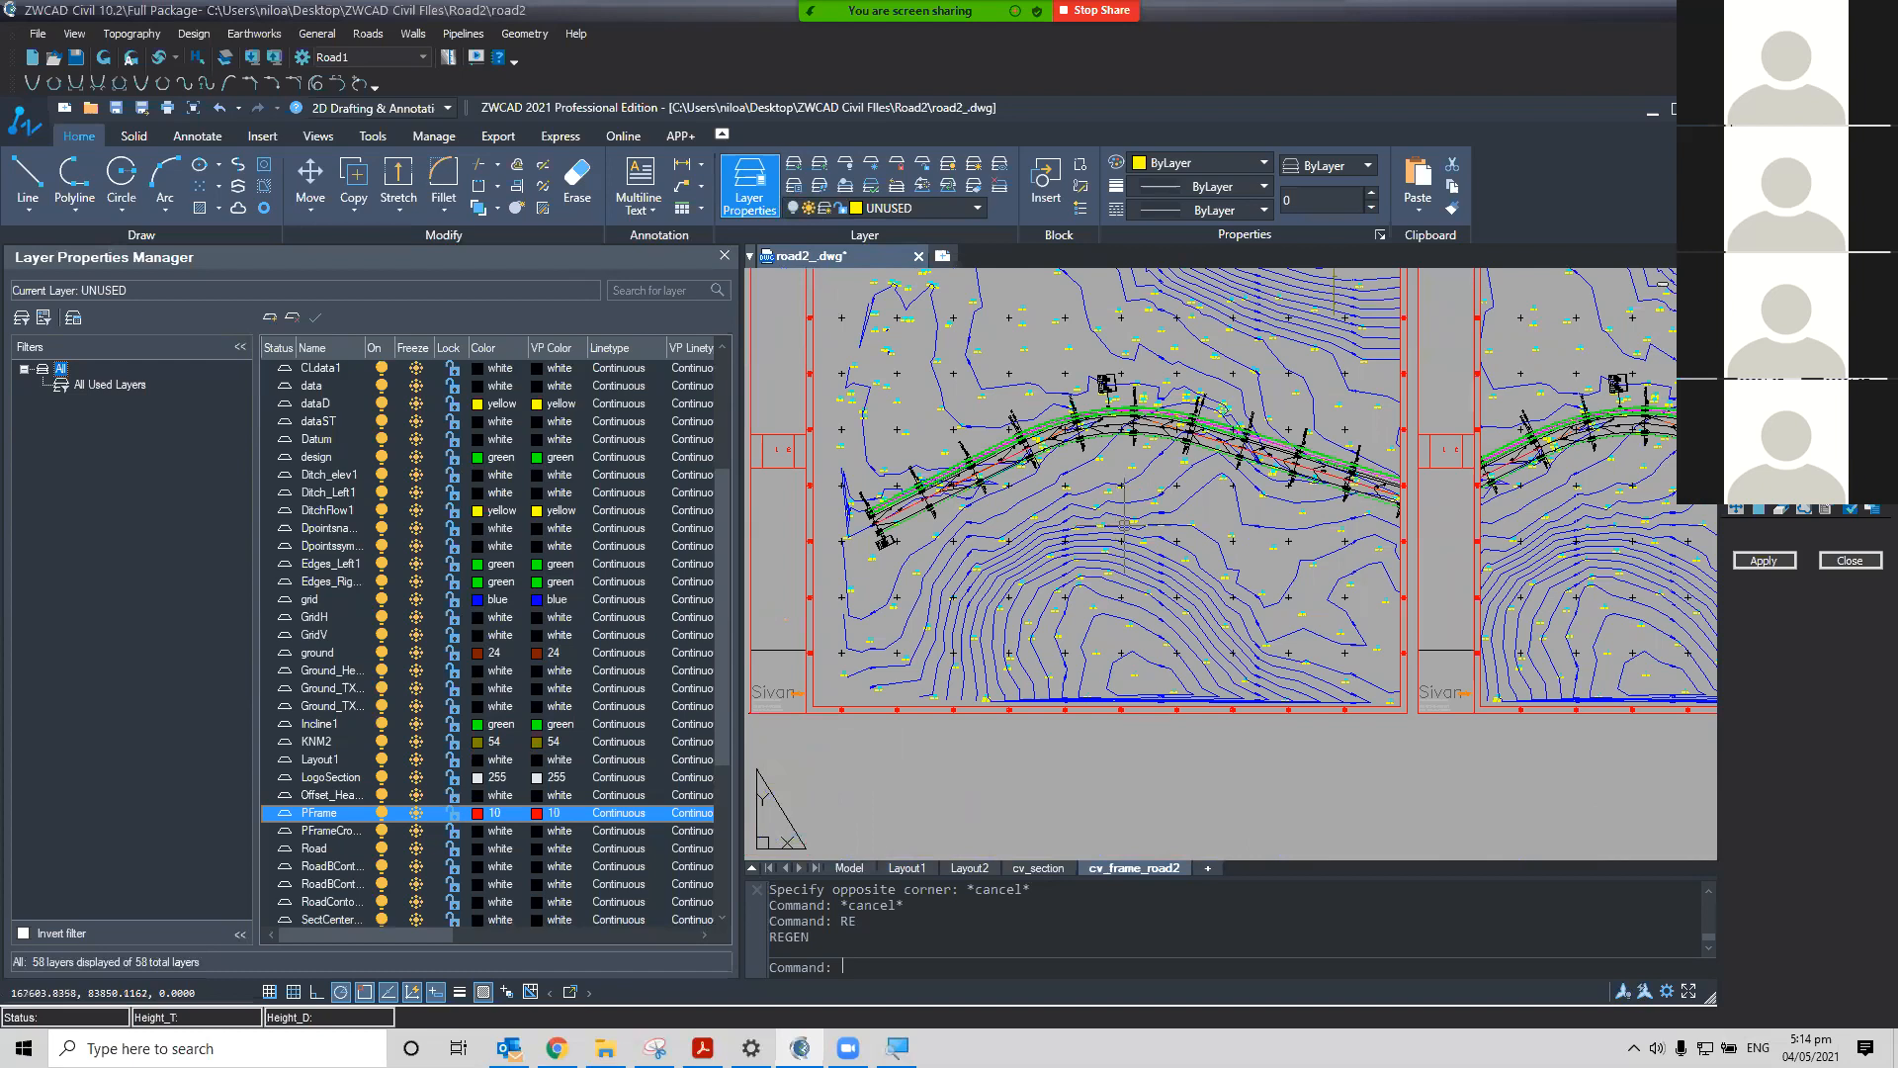
{"action": "middle_click_drag", "start_coordinate": [1151, 617], "coordinate": [1160, 718]}
{"action": "middle_click_drag", "start_coordinate": [1140, 595], "coordinate": [1186, 559]}
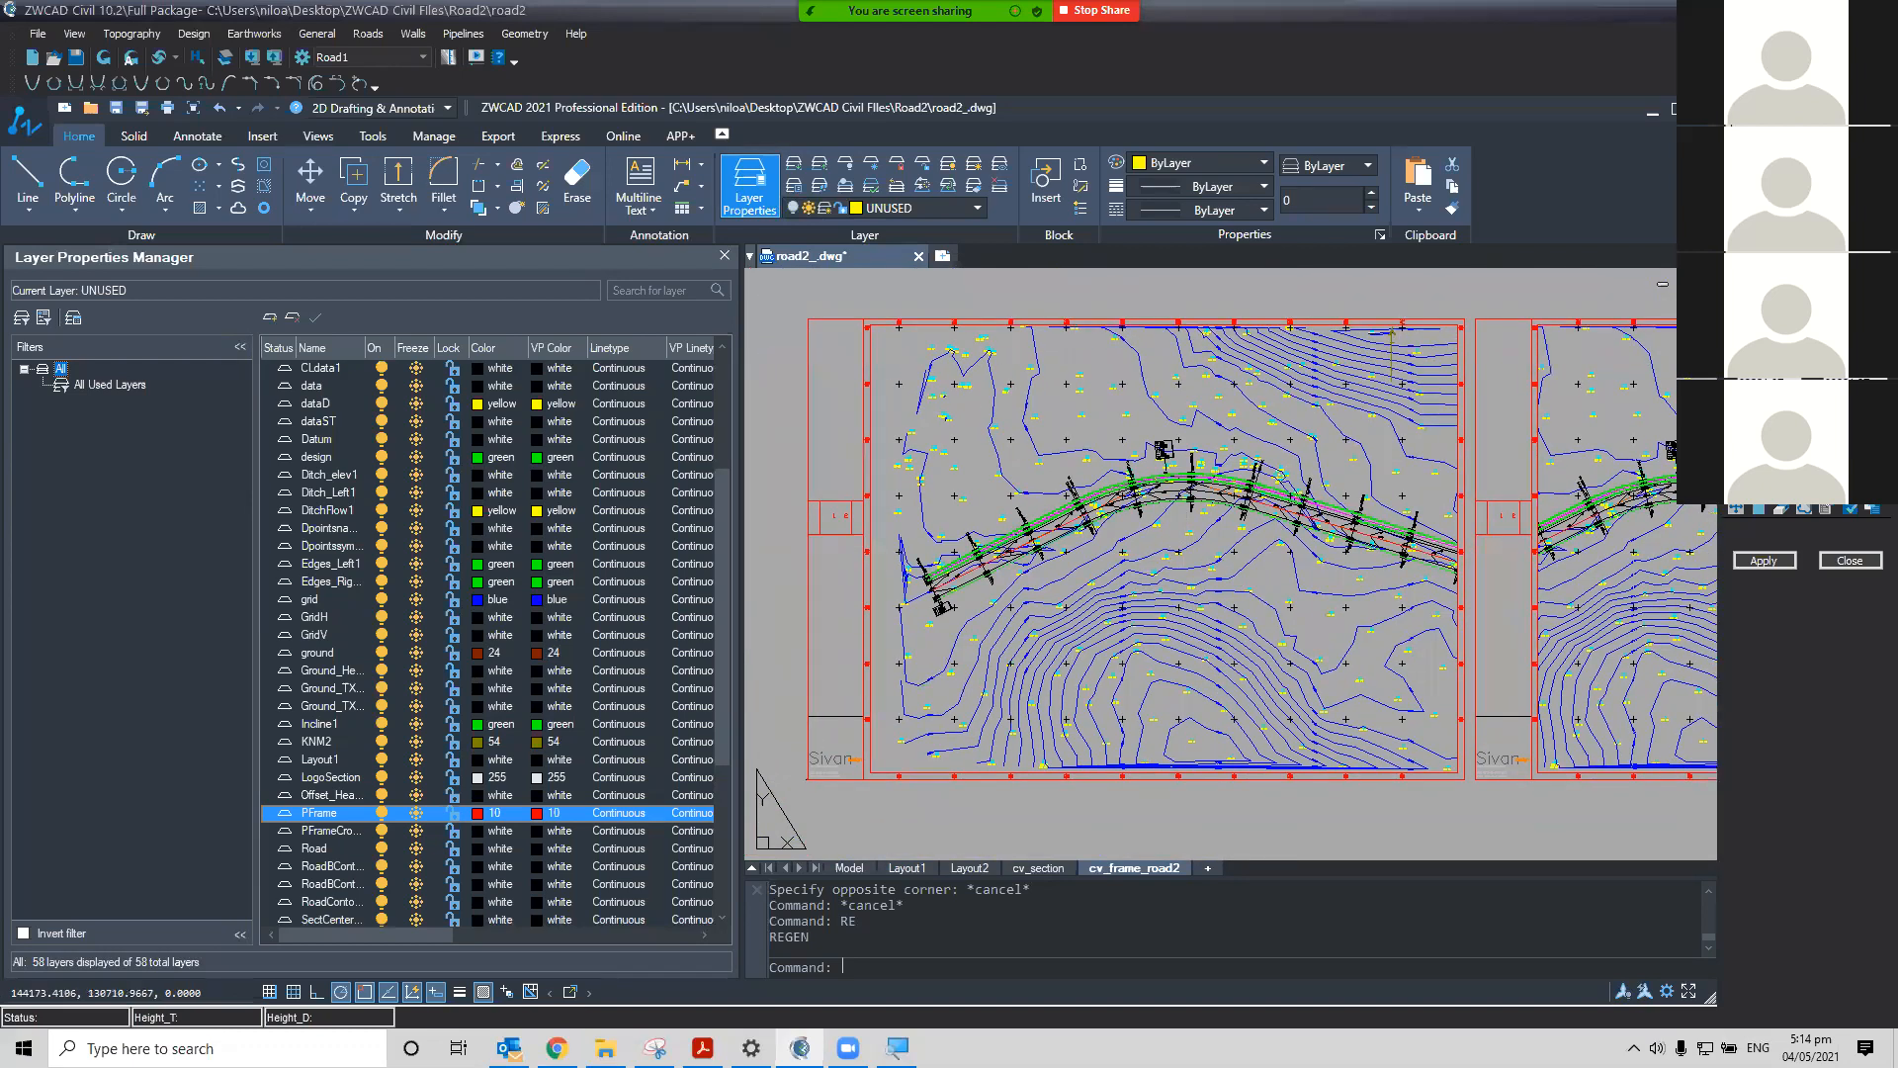
{"action": "scroll", "coordinate": [901, 607], "scroll_direction": "up", "scroll_amount": 2}
{"action": "scroll", "coordinate": [880, 608], "scroll_direction": "up", "scroll_amount": 1}
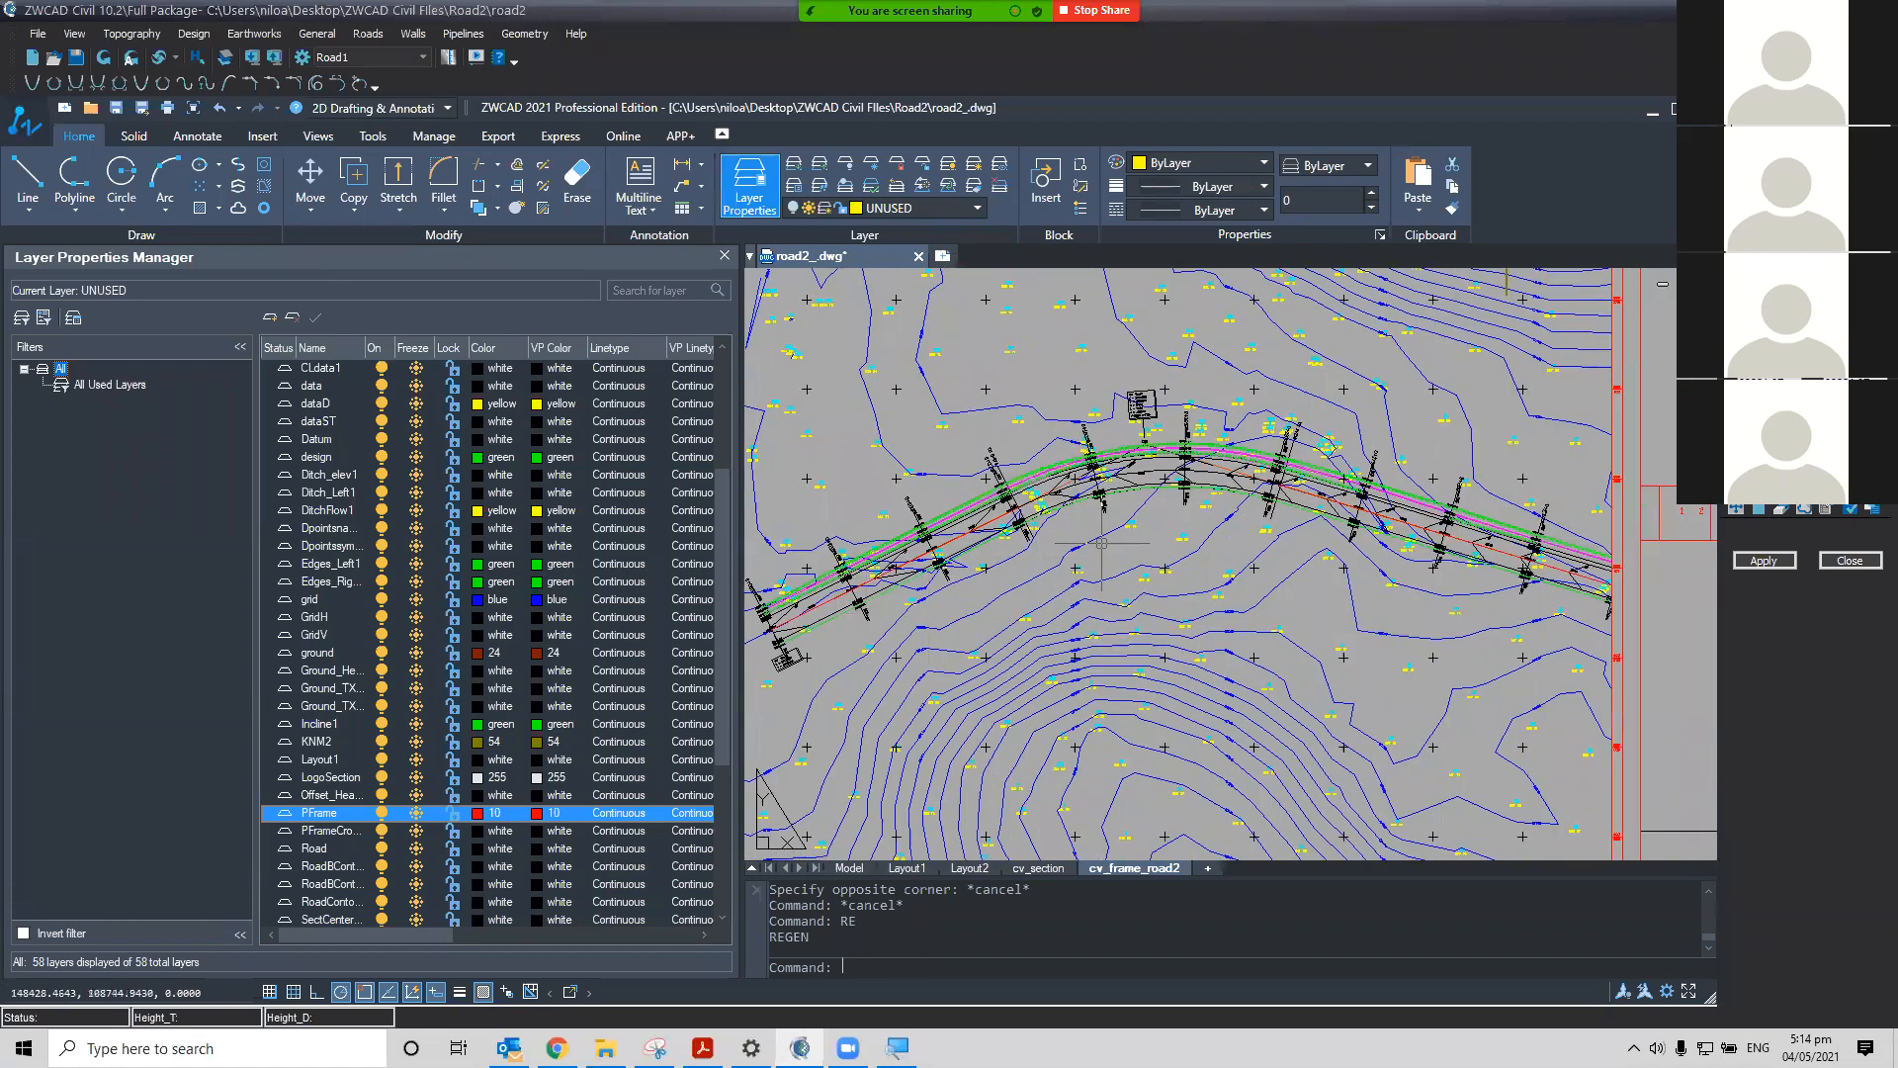
{"action": "middle_click_drag", "start_coordinate": [1334, 564], "coordinate": [1463, 529]}
{"action": "scroll", "coordinate": [1213, 501], "scroll_direction": "down", "scroll_amount": 3}
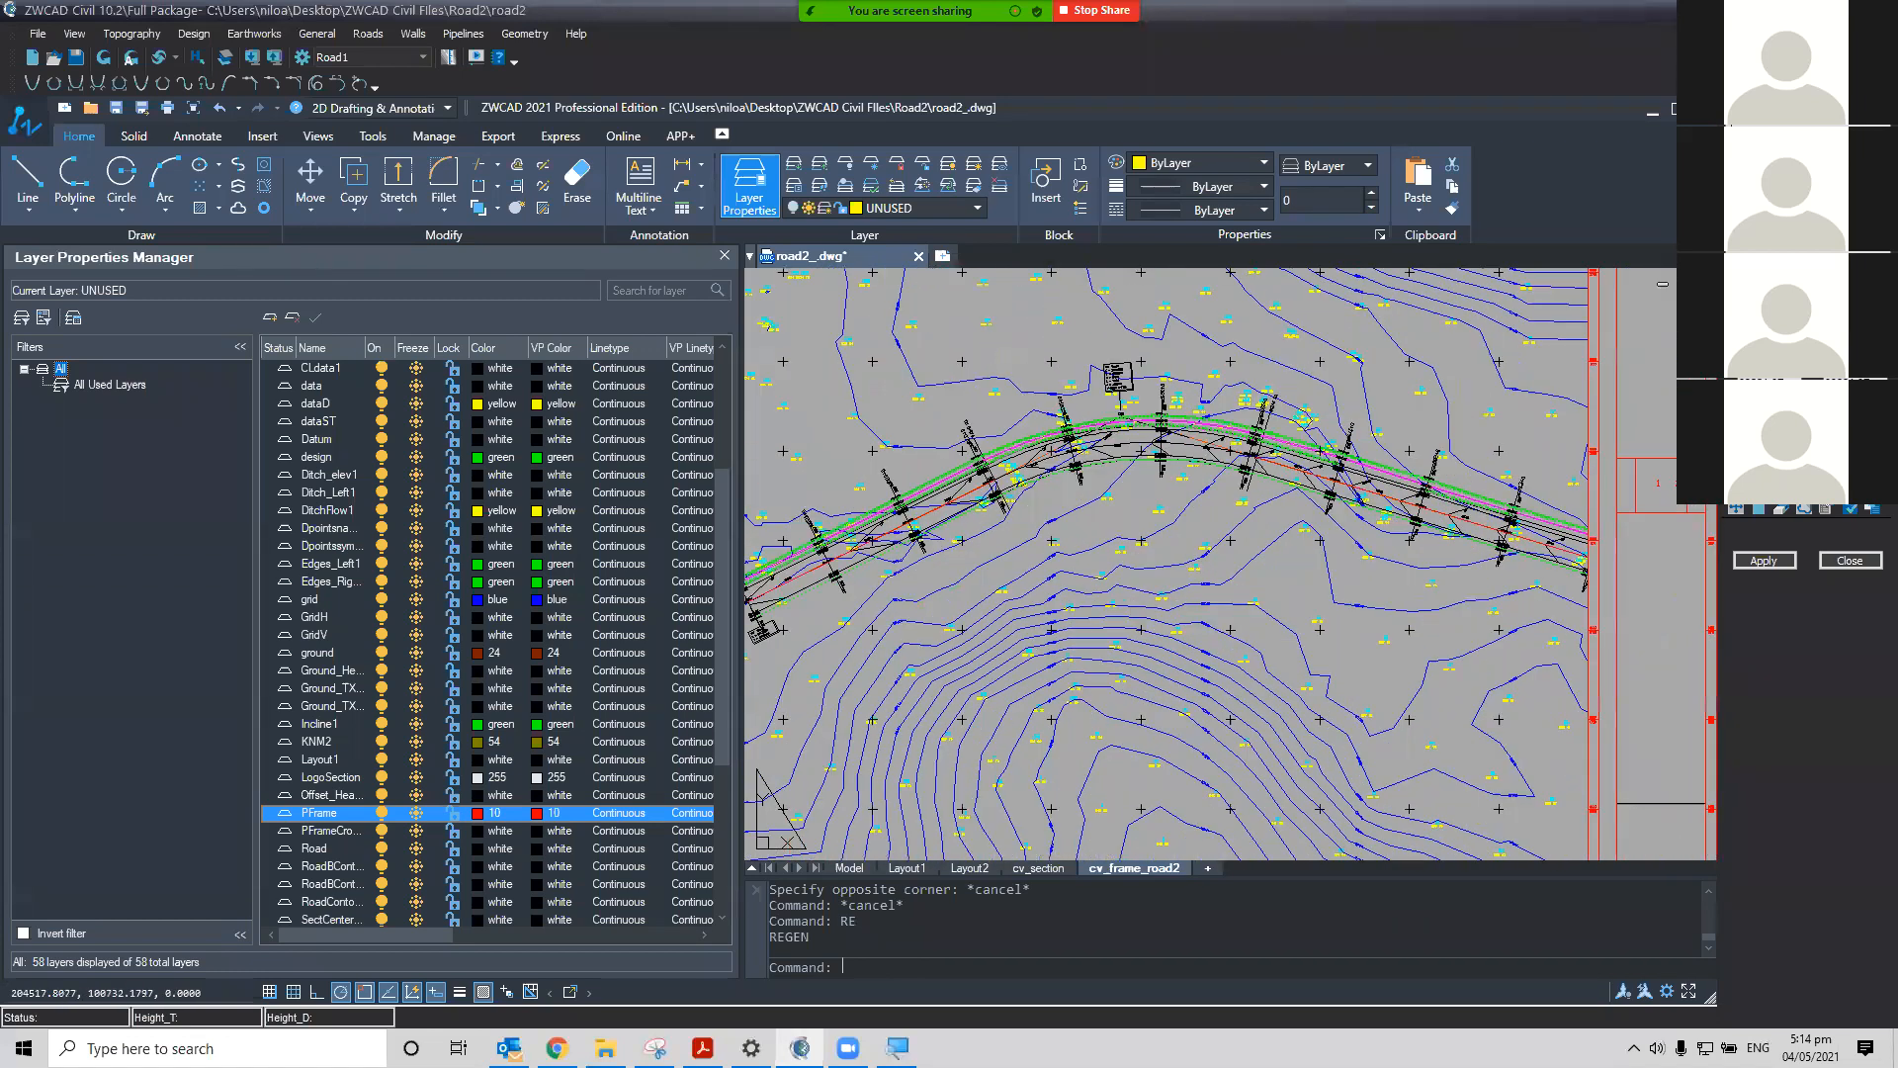
{"action": "scroll", "coordinate": [1213, 501], "scroll_direction": "down", "scroll_amount": 1}
{"action": "middle_click_drag", "start_coordinate": [1384, 649], "coordinate": [1242, 516]}
{"action": "scroll", "coordinate": [1234, 657], "scroll_direction": "up", "scroll_amount": 2}
{"action": "middle_click_drag", "start_coordinate": [1234, 657], "coordinate": [1262, 719]}
{"action": "scroll", "coordinate": [1318, 725], "scroll_direction": "down", "scroll_amount": 2}
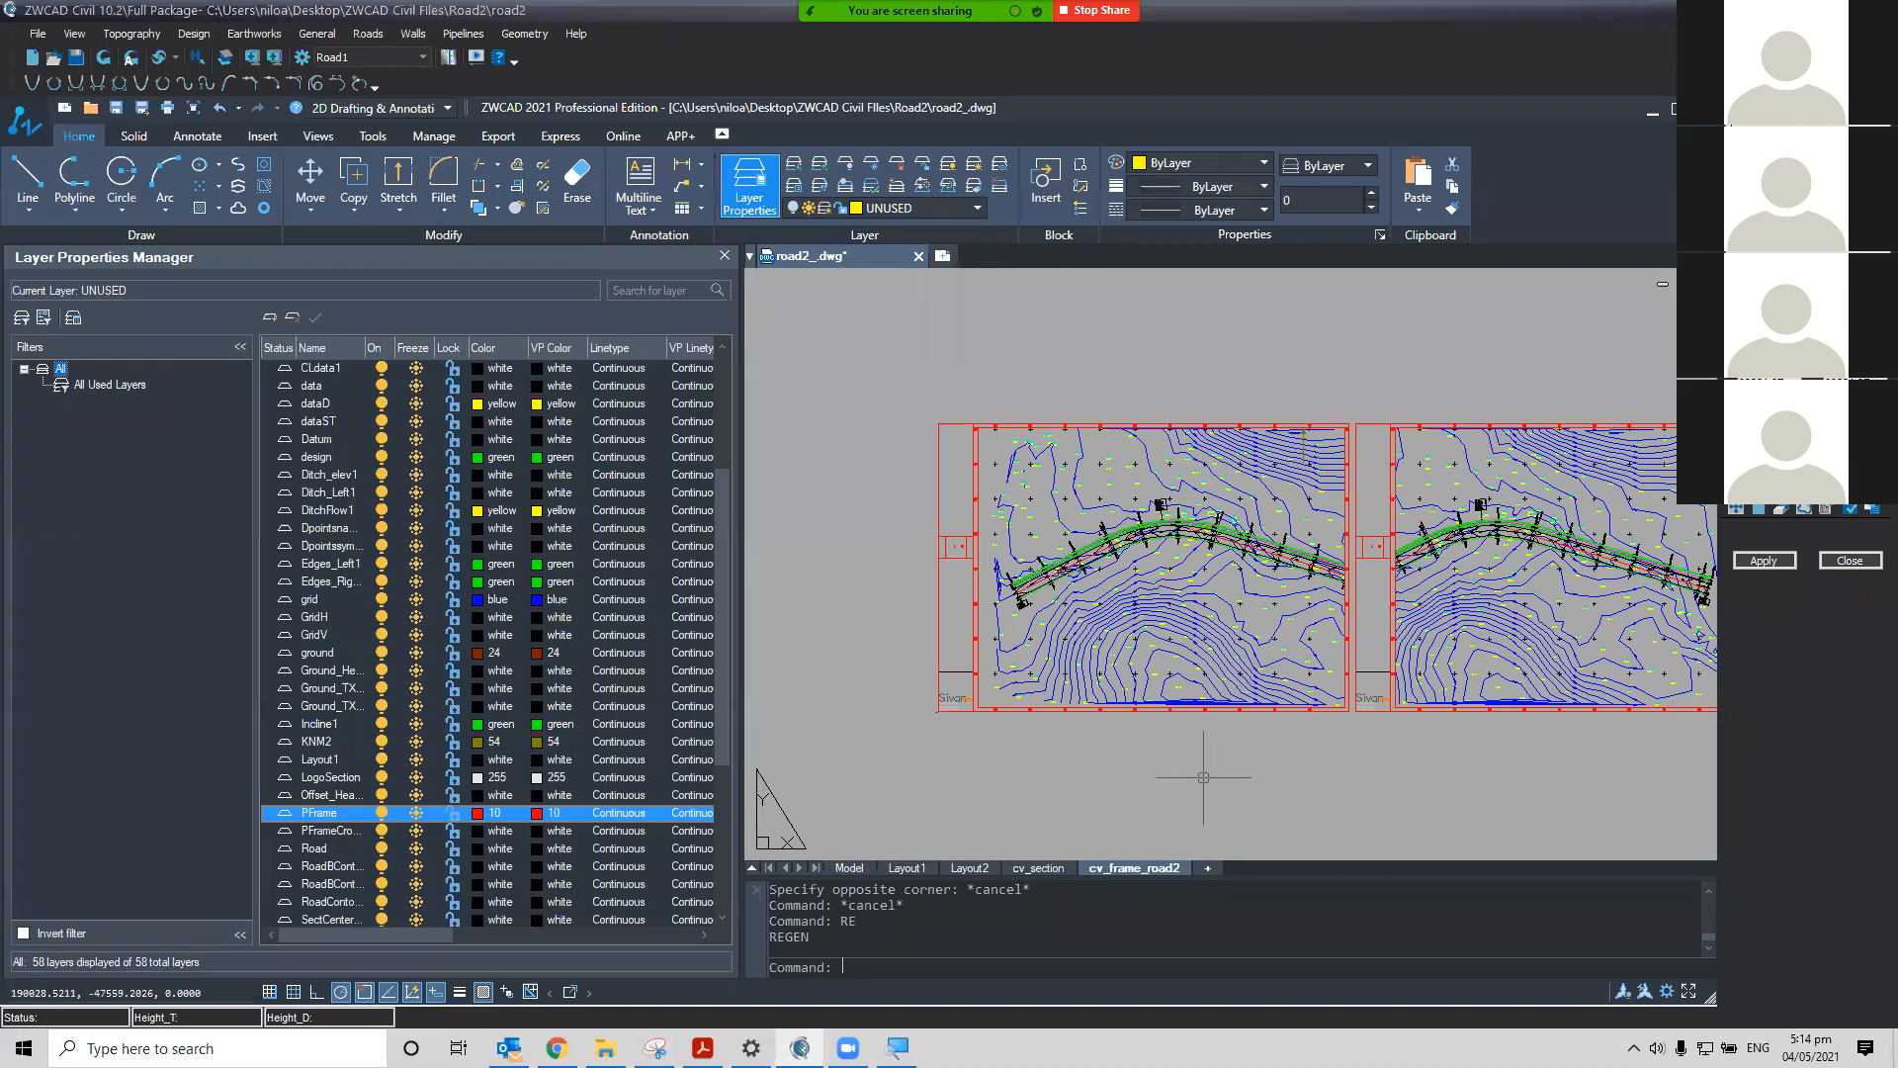
Open the Plot dialog for the cv_frame_road2 layout and set the paper size to ISO A0 (841.00 x 1189.00 MM)
{"action": "right_click", "coordinate": [1130, 868]}
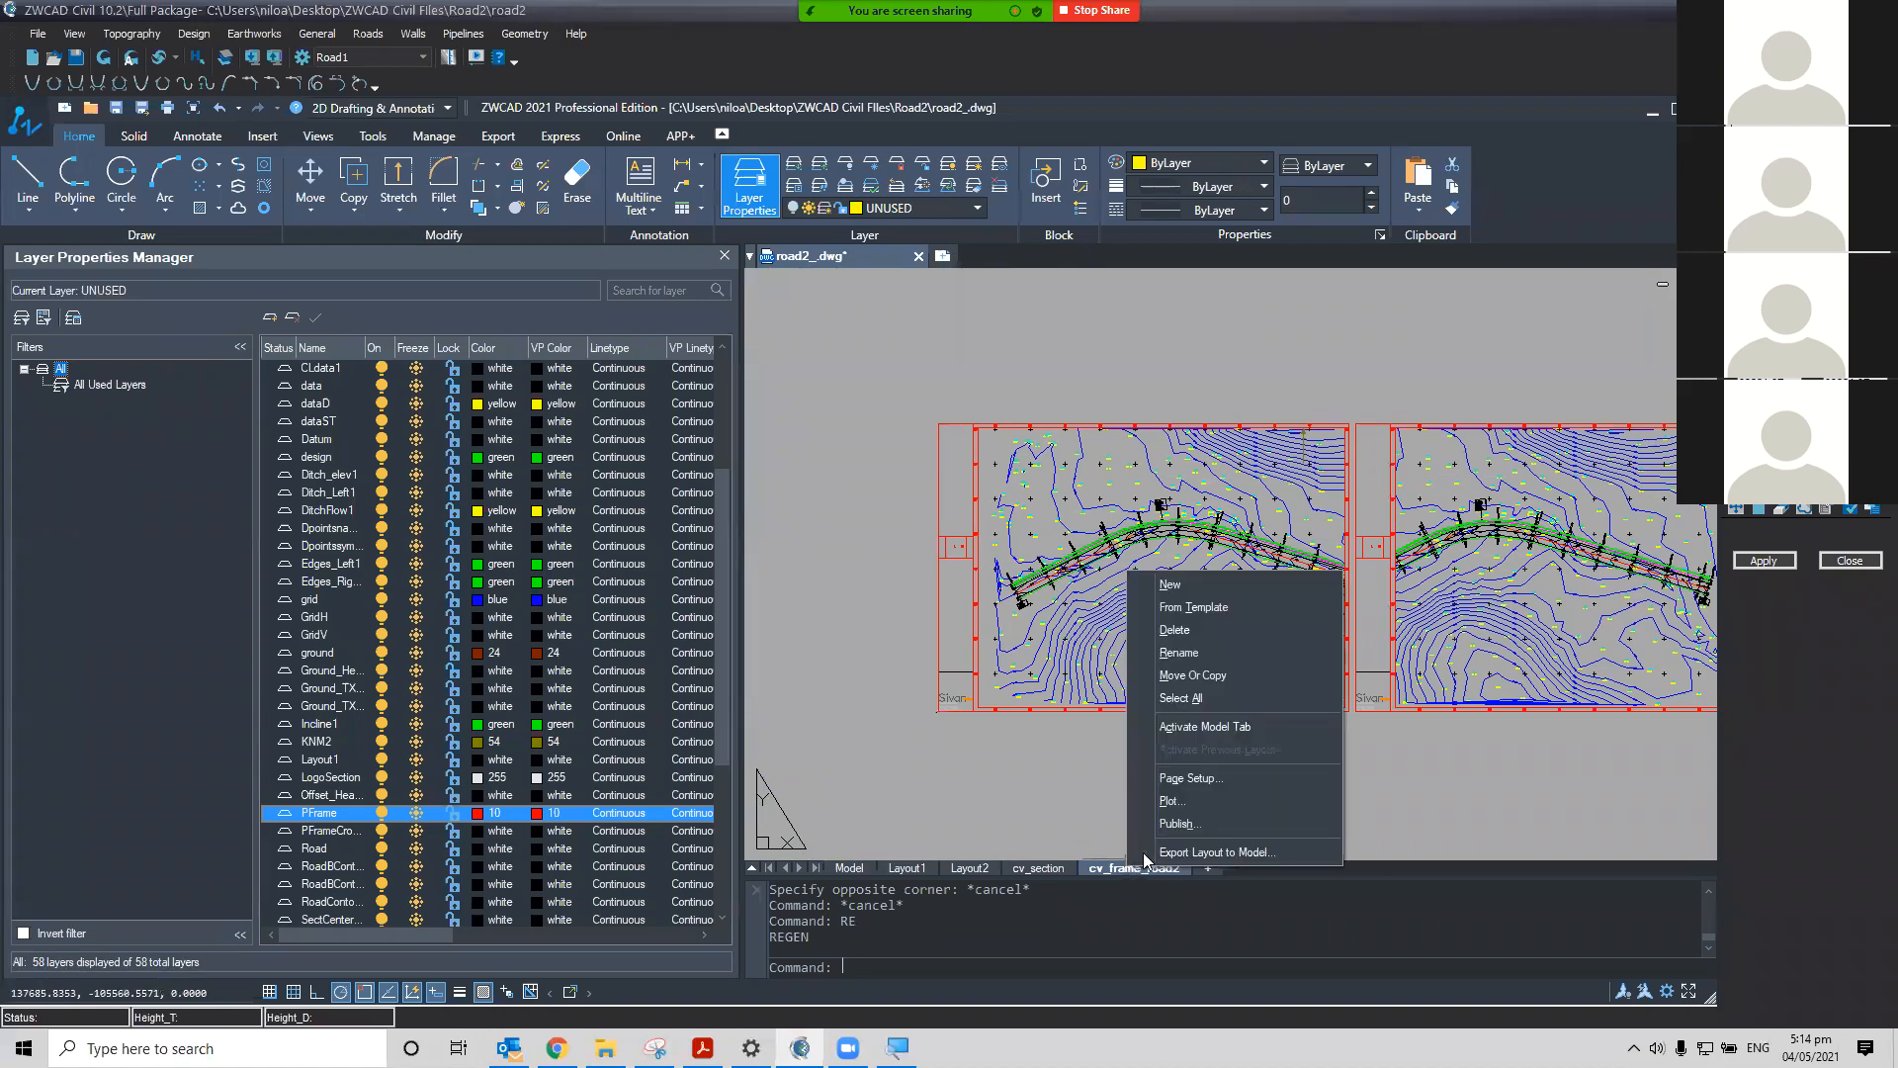
{"action": "left_click", "coordinate": [1204, 801]}
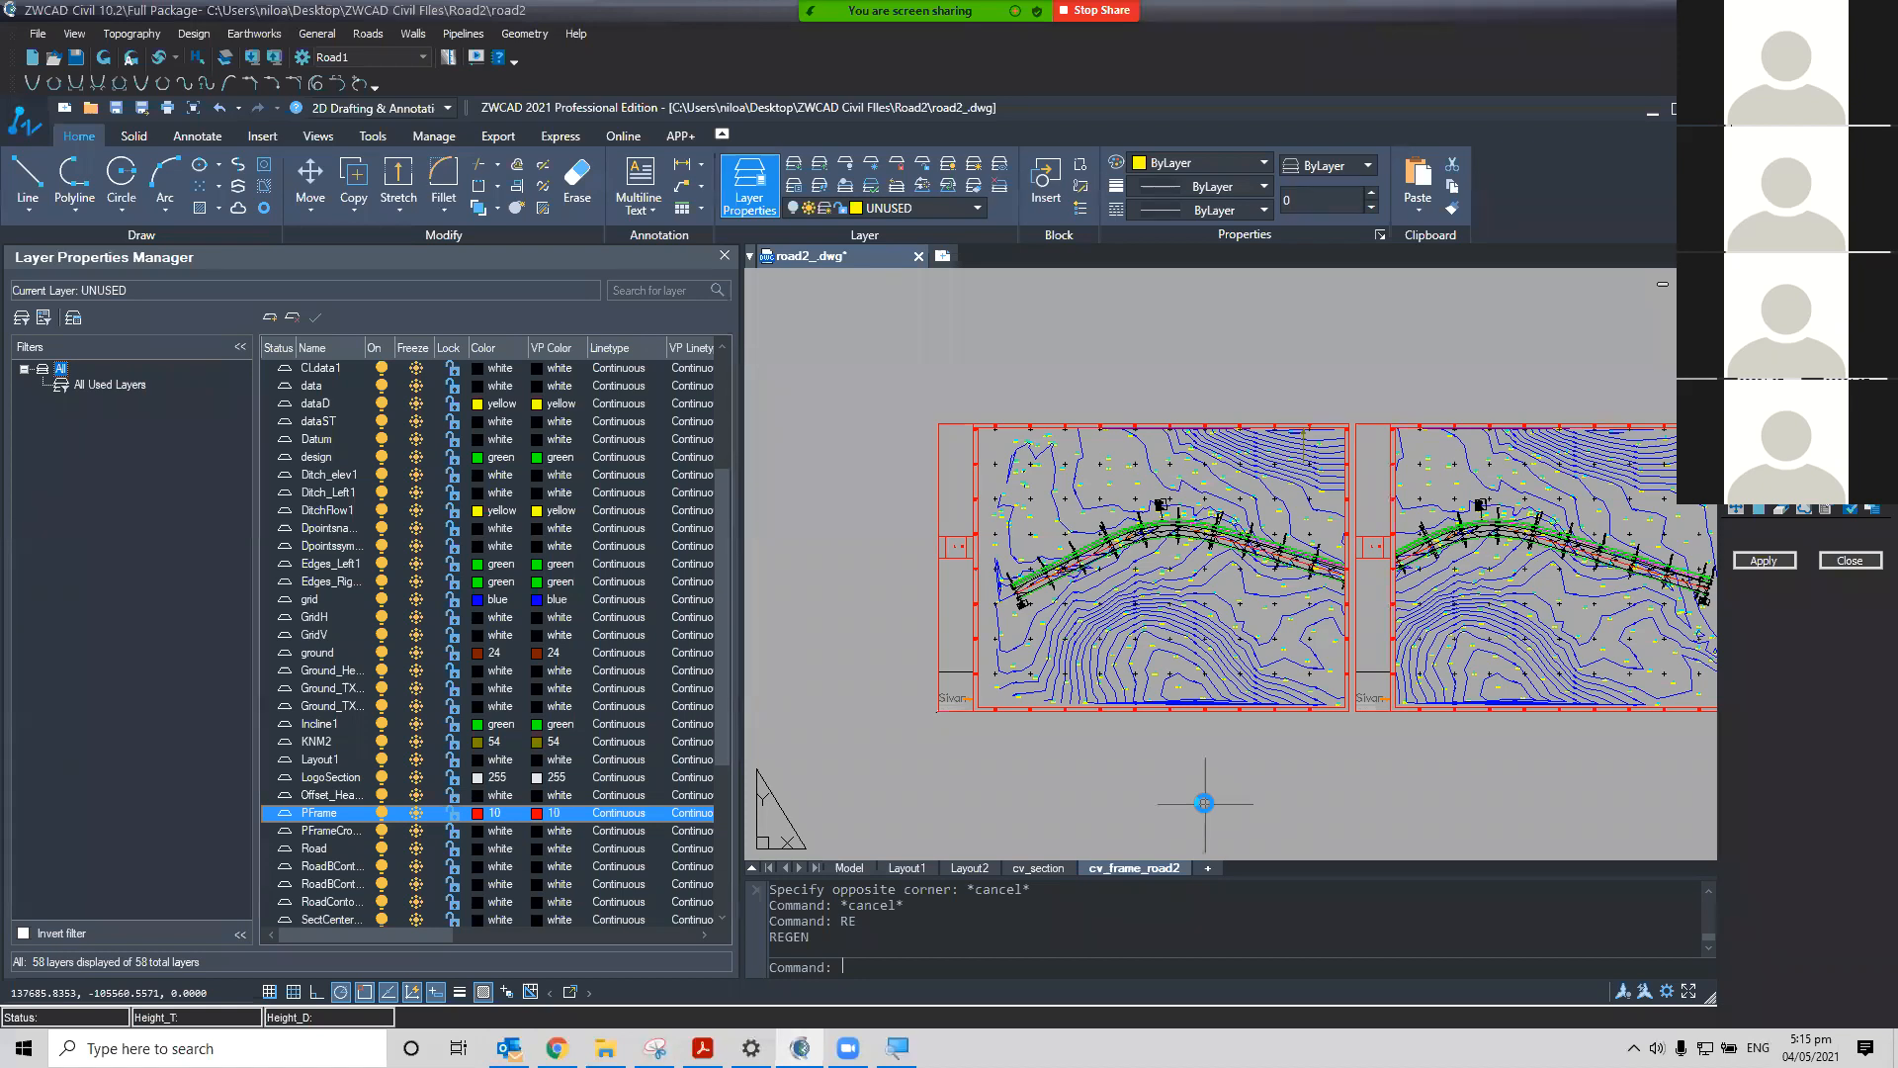
{"action": "key", "text": "ctrl+p"}
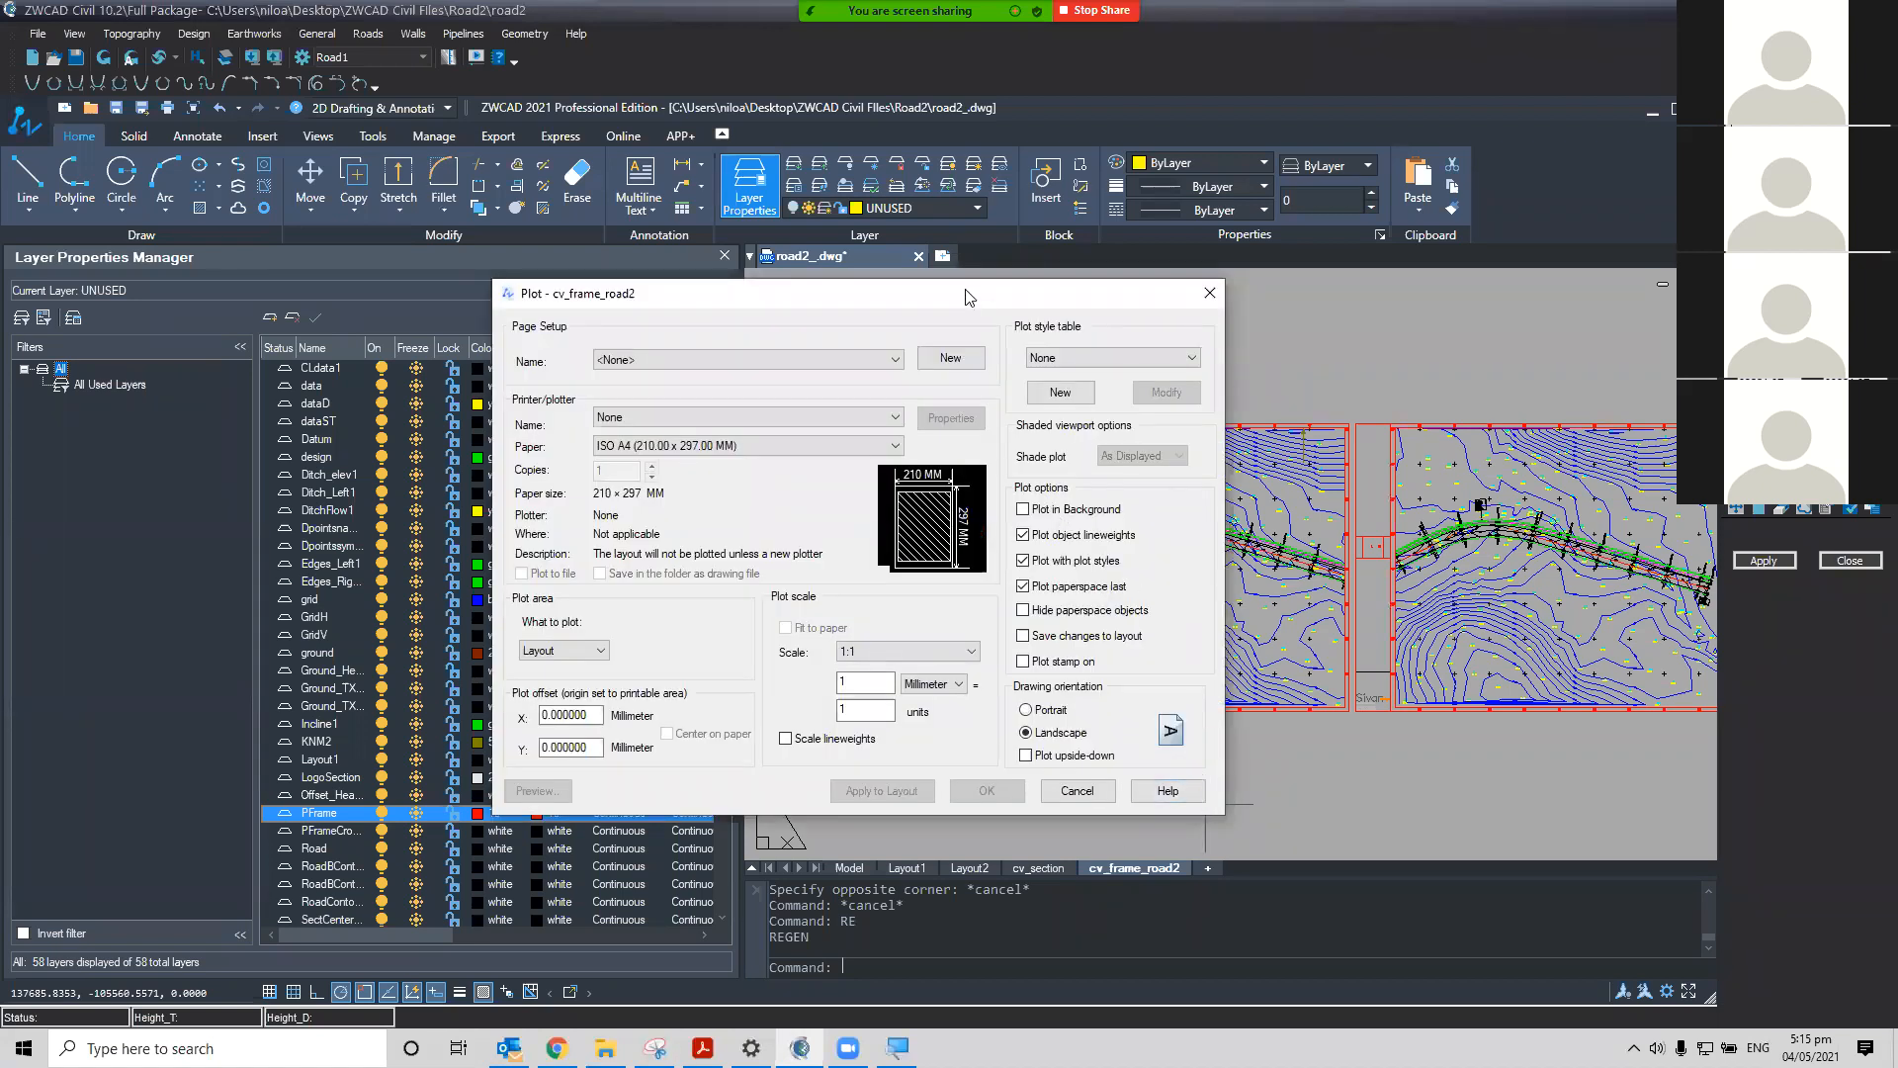
{"action": "left_click_drag", "start_coordinate": [967, 297], "coordinate": [588, 198]}
{"action": "left_click", "coordinate": [429, 346]}
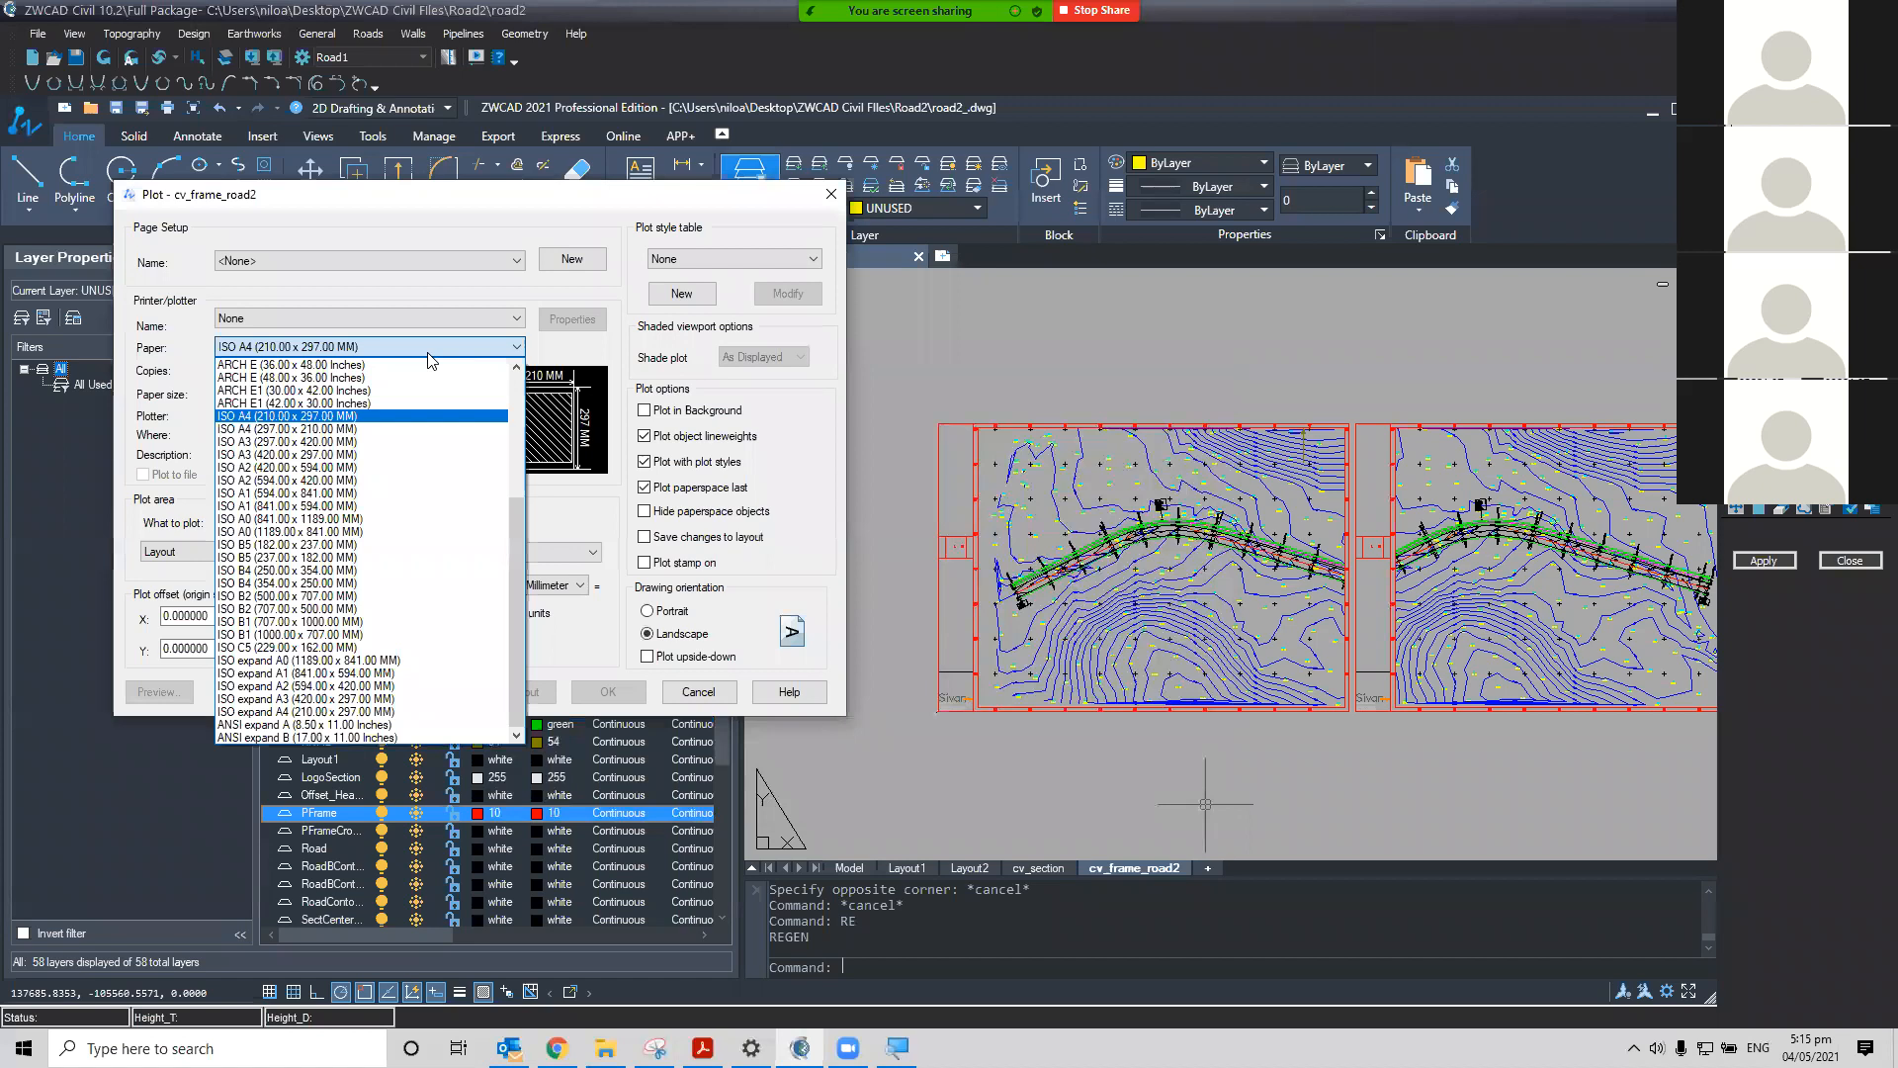
{"action": "left_click", "coordinate": [405, 518]}
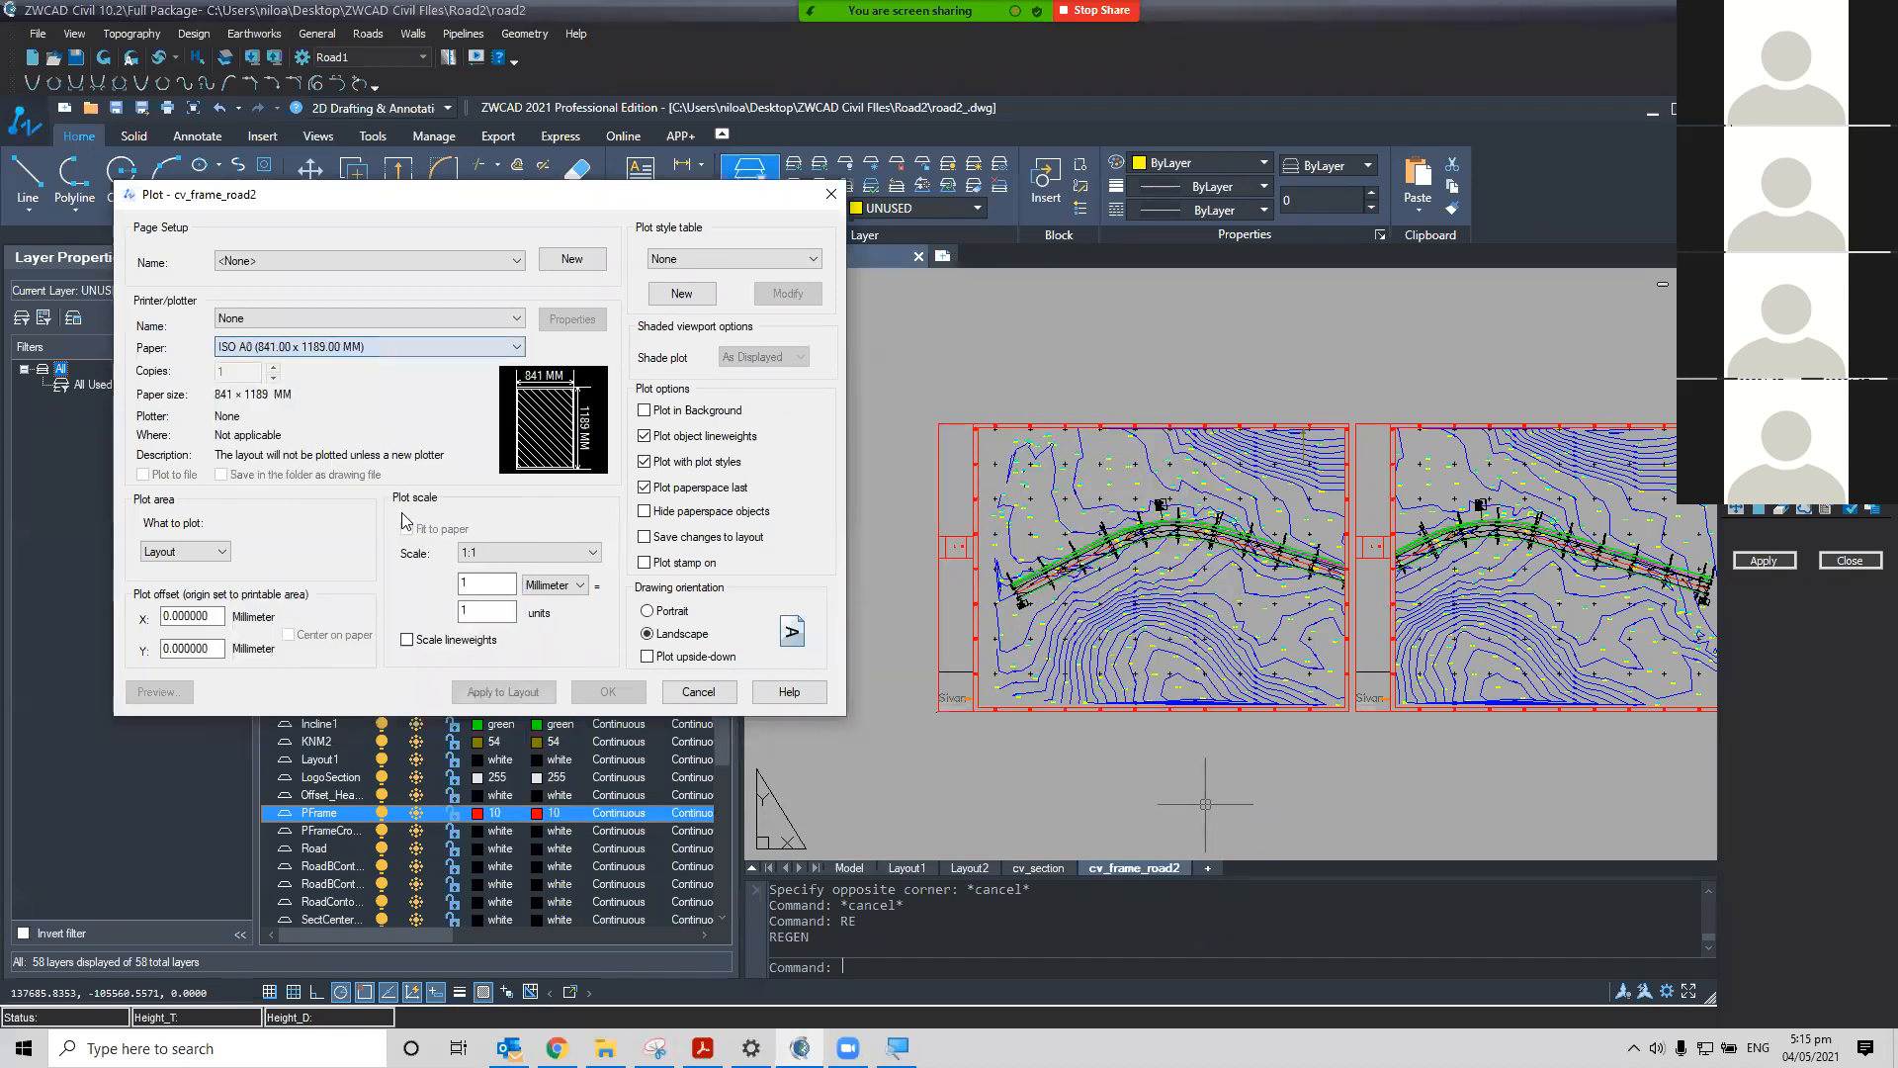
Review the other available paper sizes in the paper list
{"action": "left_click", "coordinate": [422, 346]}
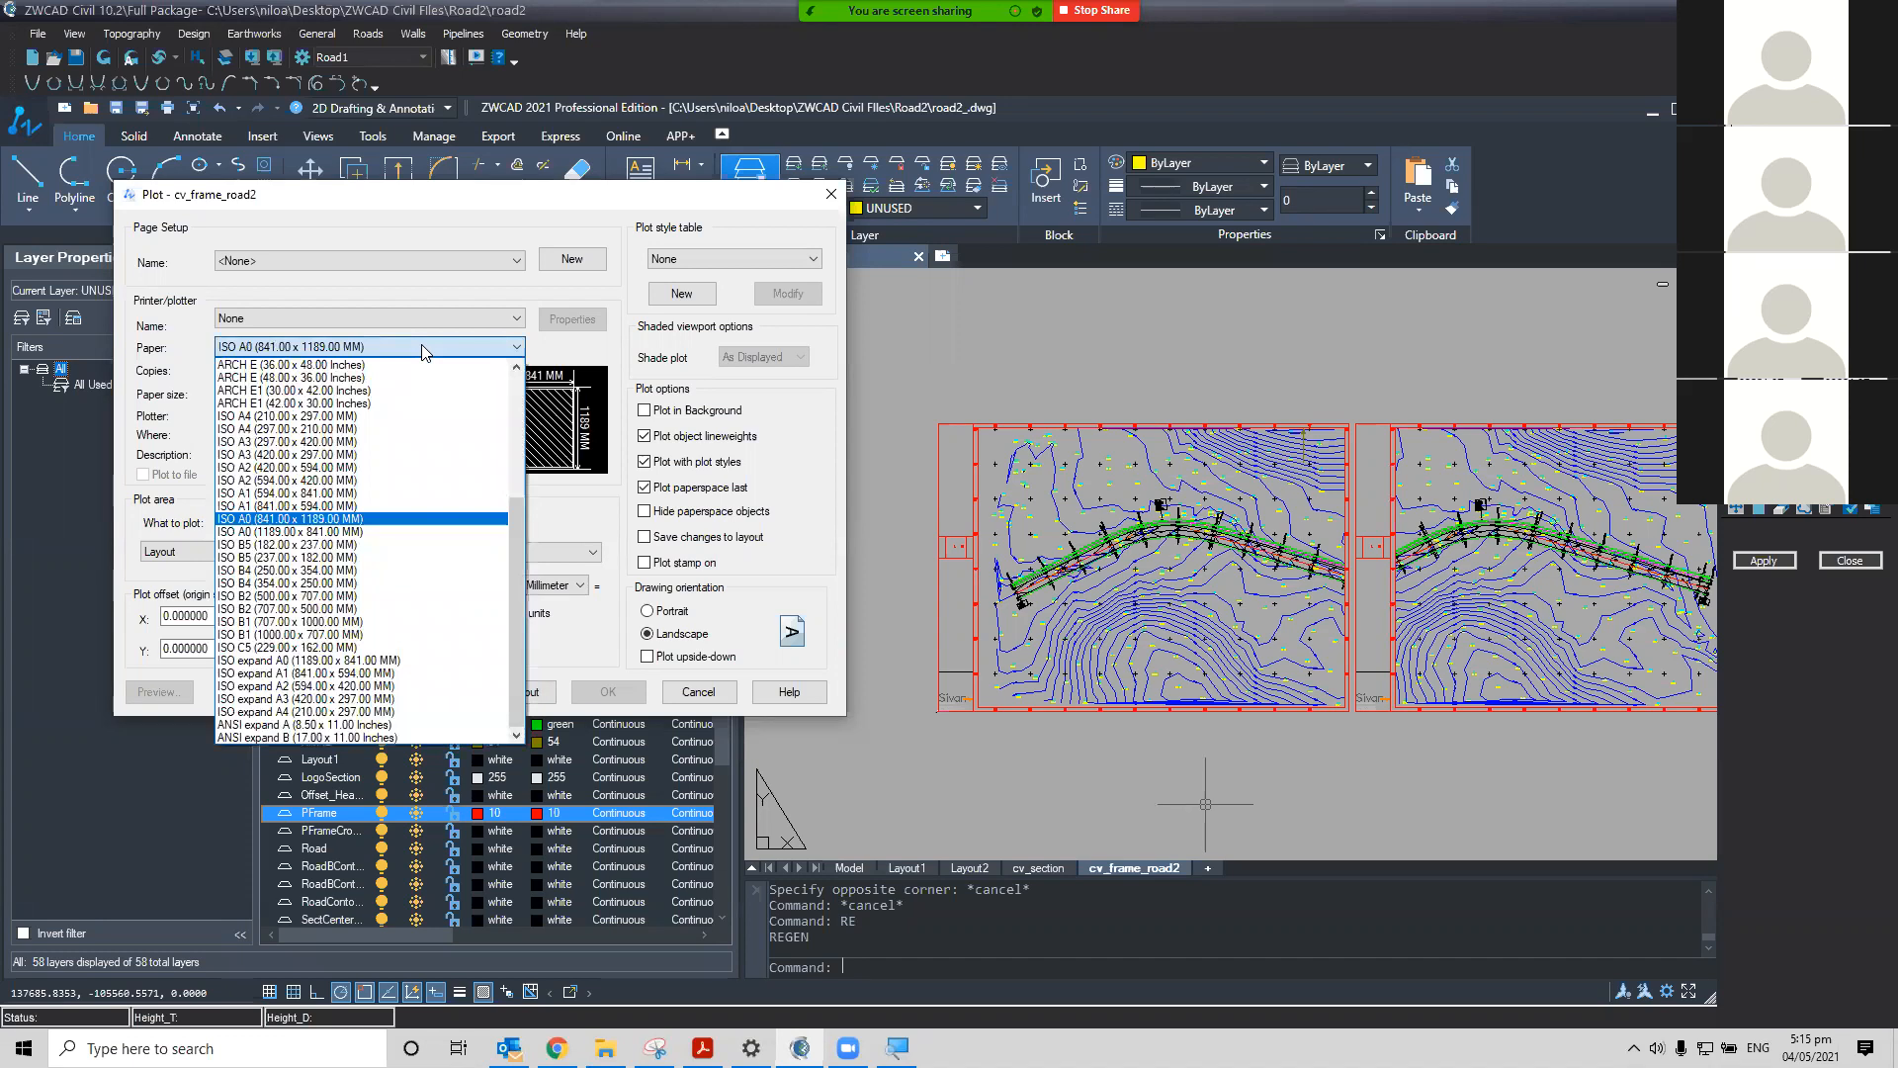
{"action": "scroll", "coordinate": [425, 465], "scroll_direction": "up", "scroll_amount": 4}
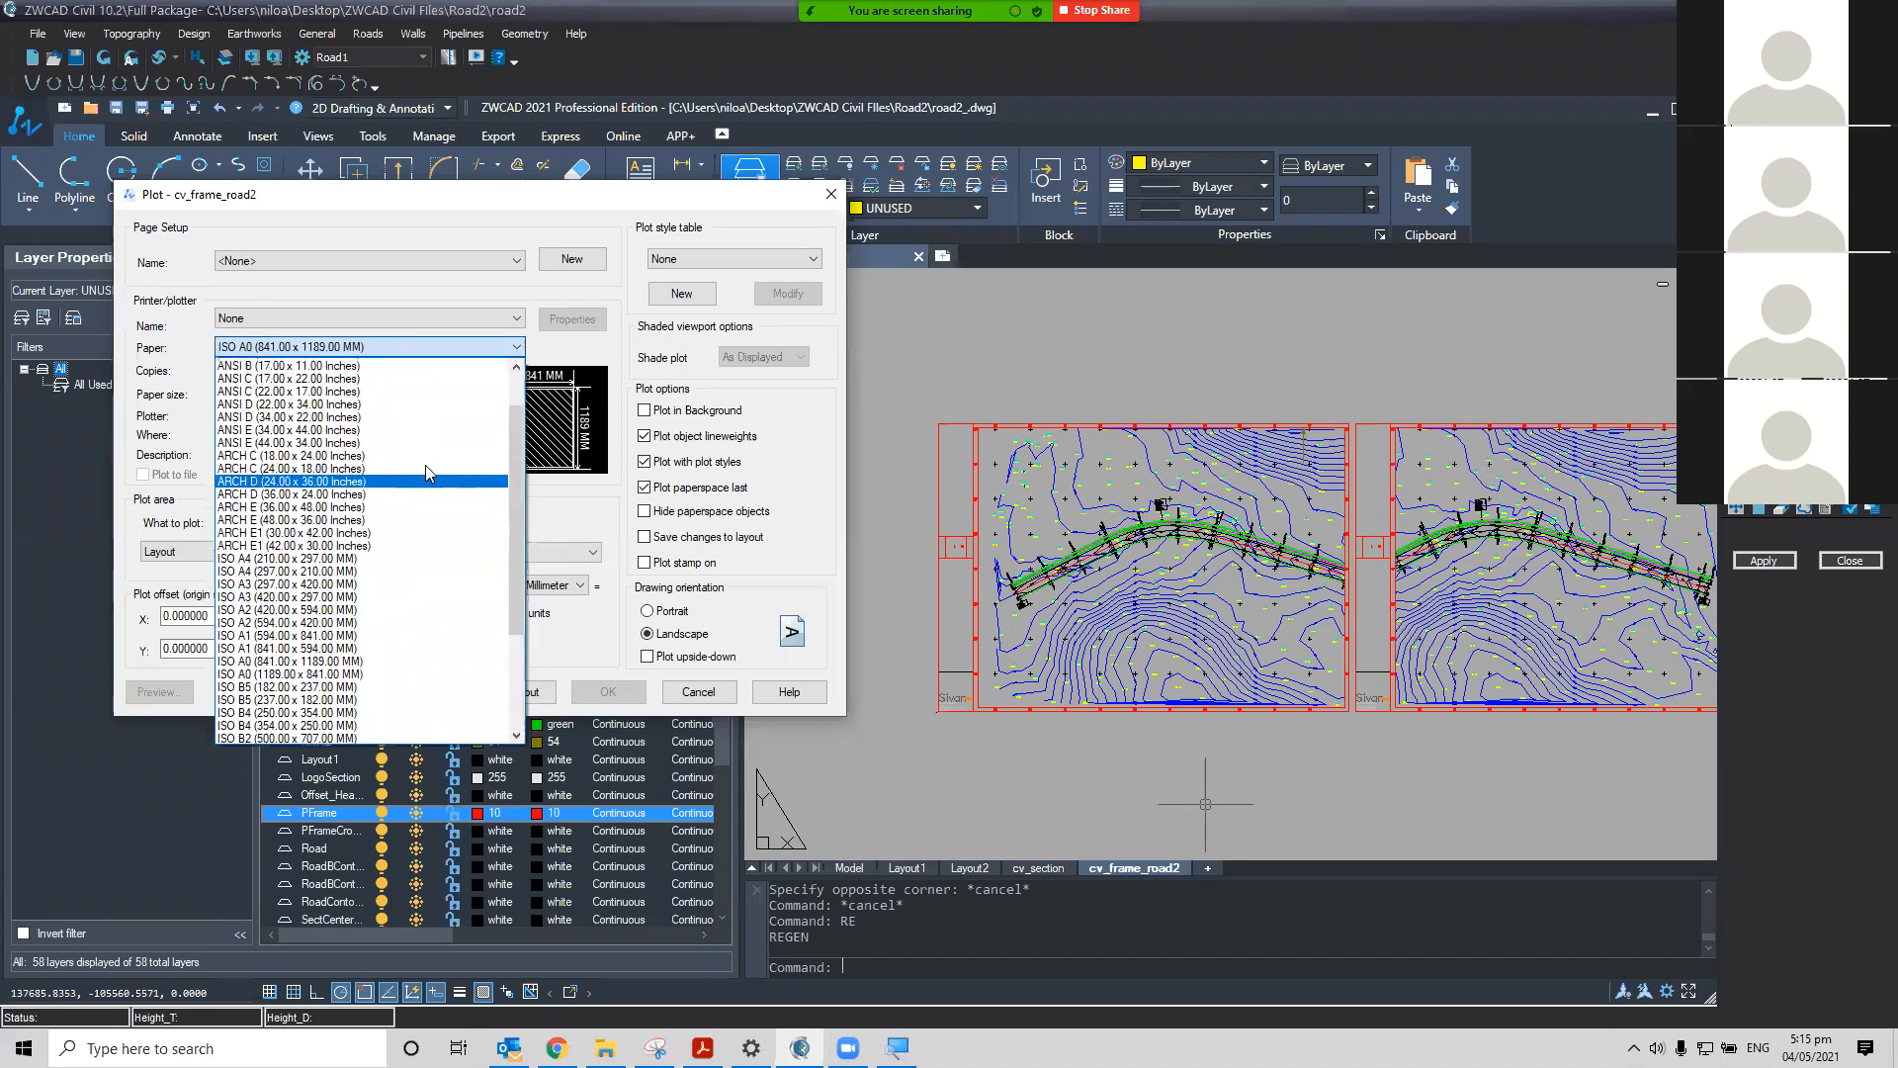
{"action": "scroll", "coordinate": [431, 498], "scroll_direction": "up", "scroll_amount": 2}
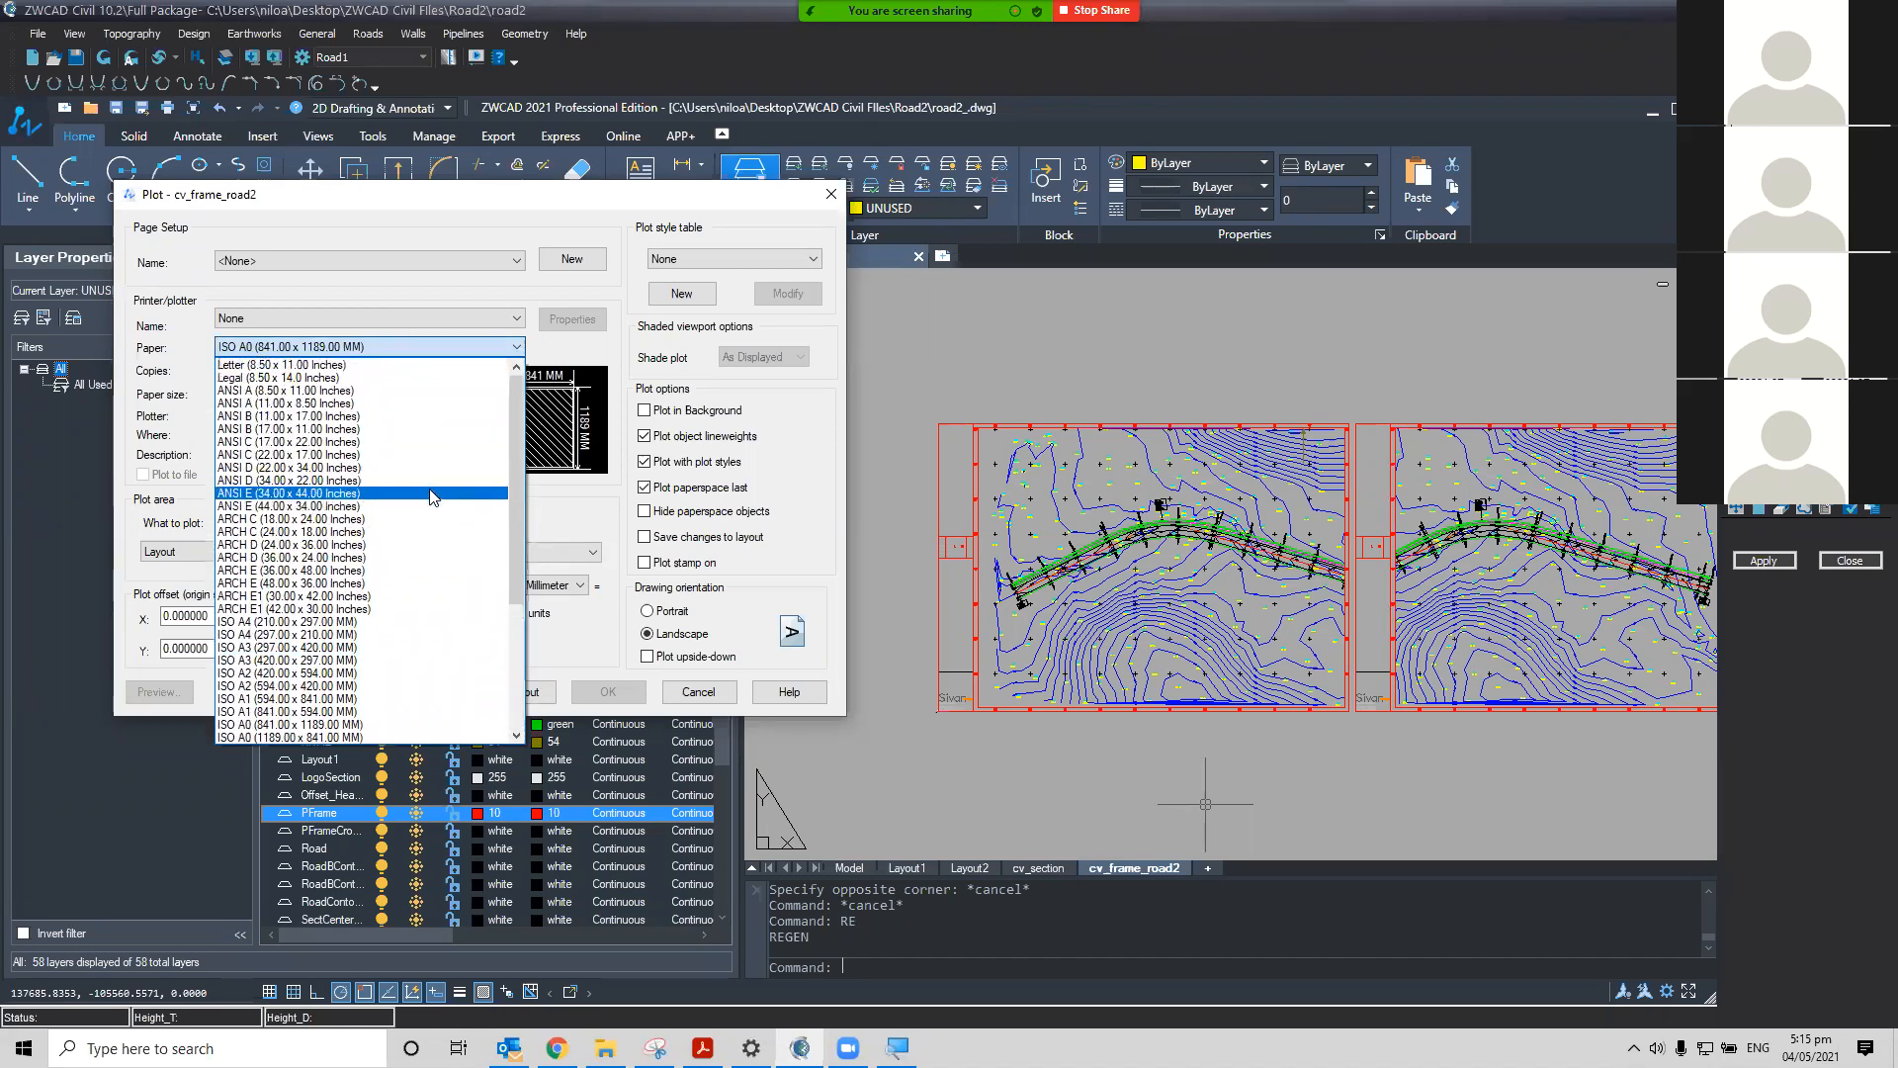
{"action": "scroll", "coordinate": [431, 497], "scroll_direction": "down", "scroll_amount": 3}
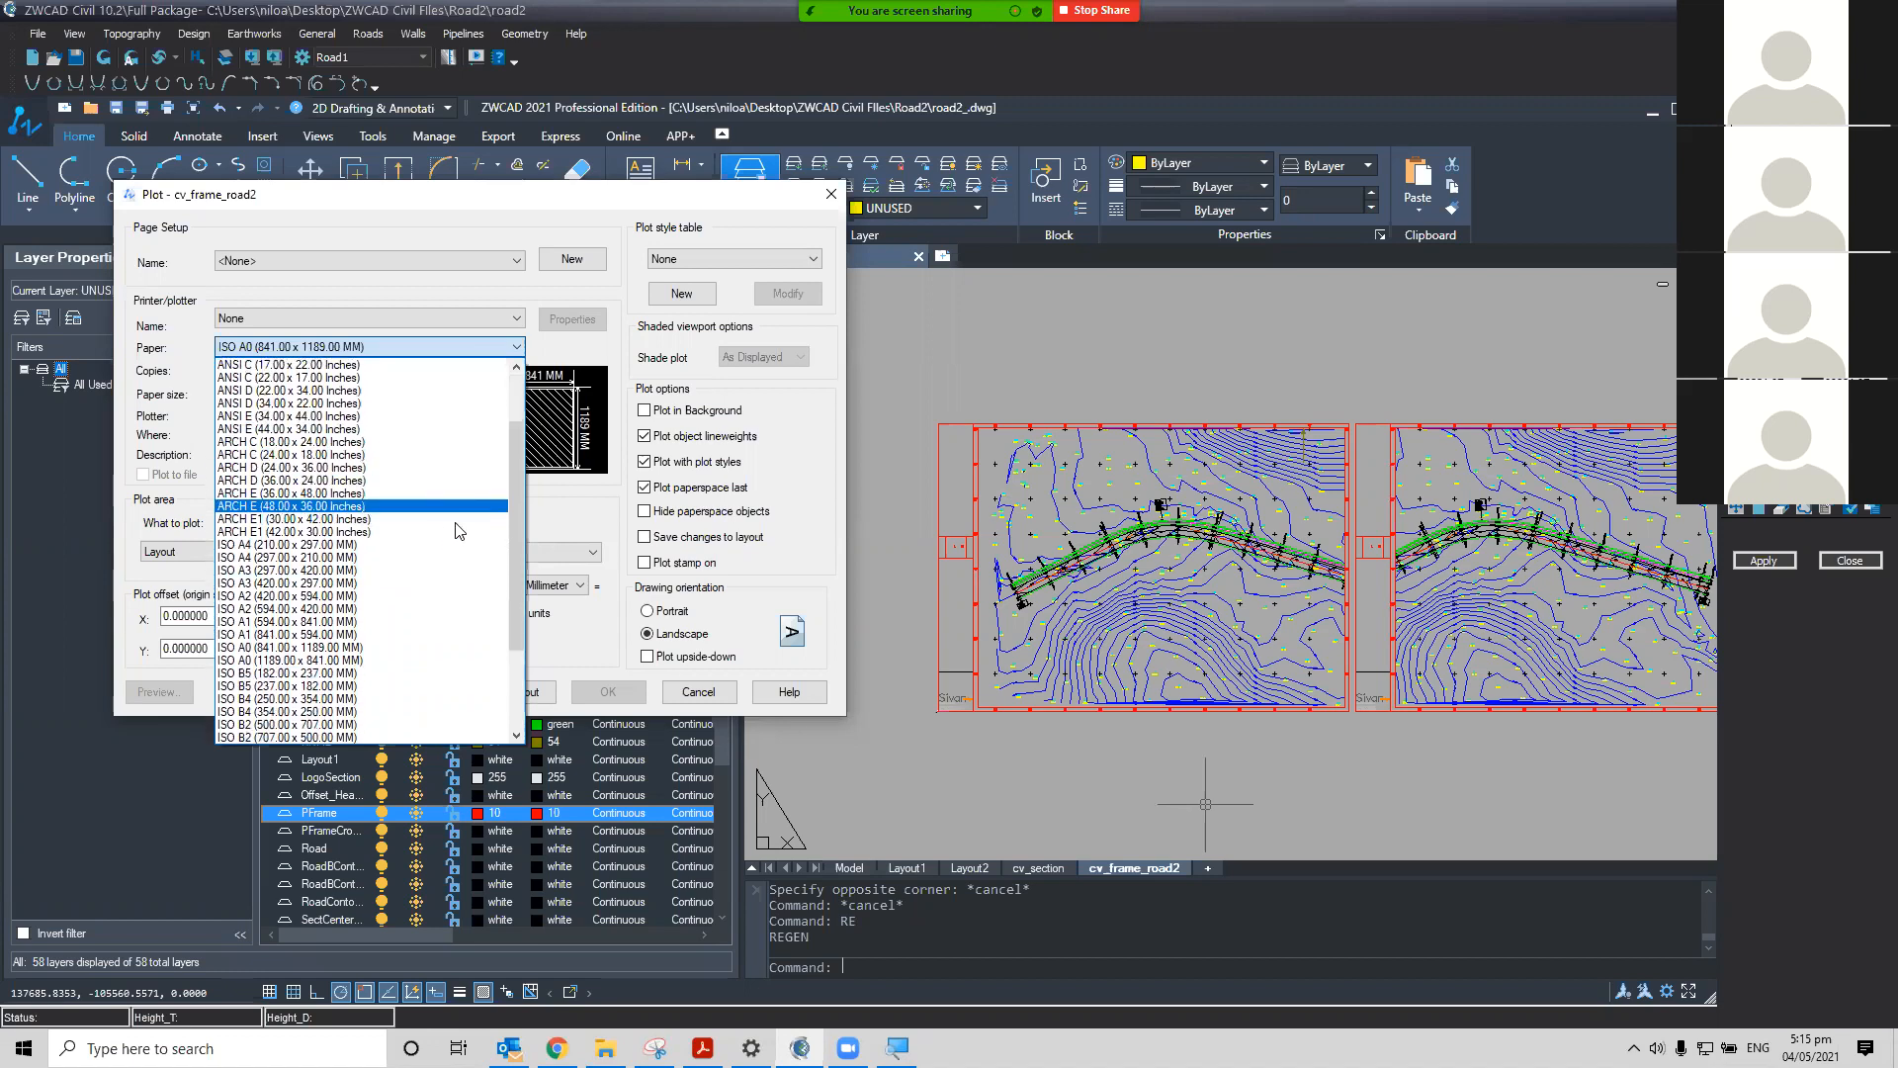
{"action": "scroll", "coordinate": [460, 531], "scroll_direction": "down", "scroll_amount": 3}
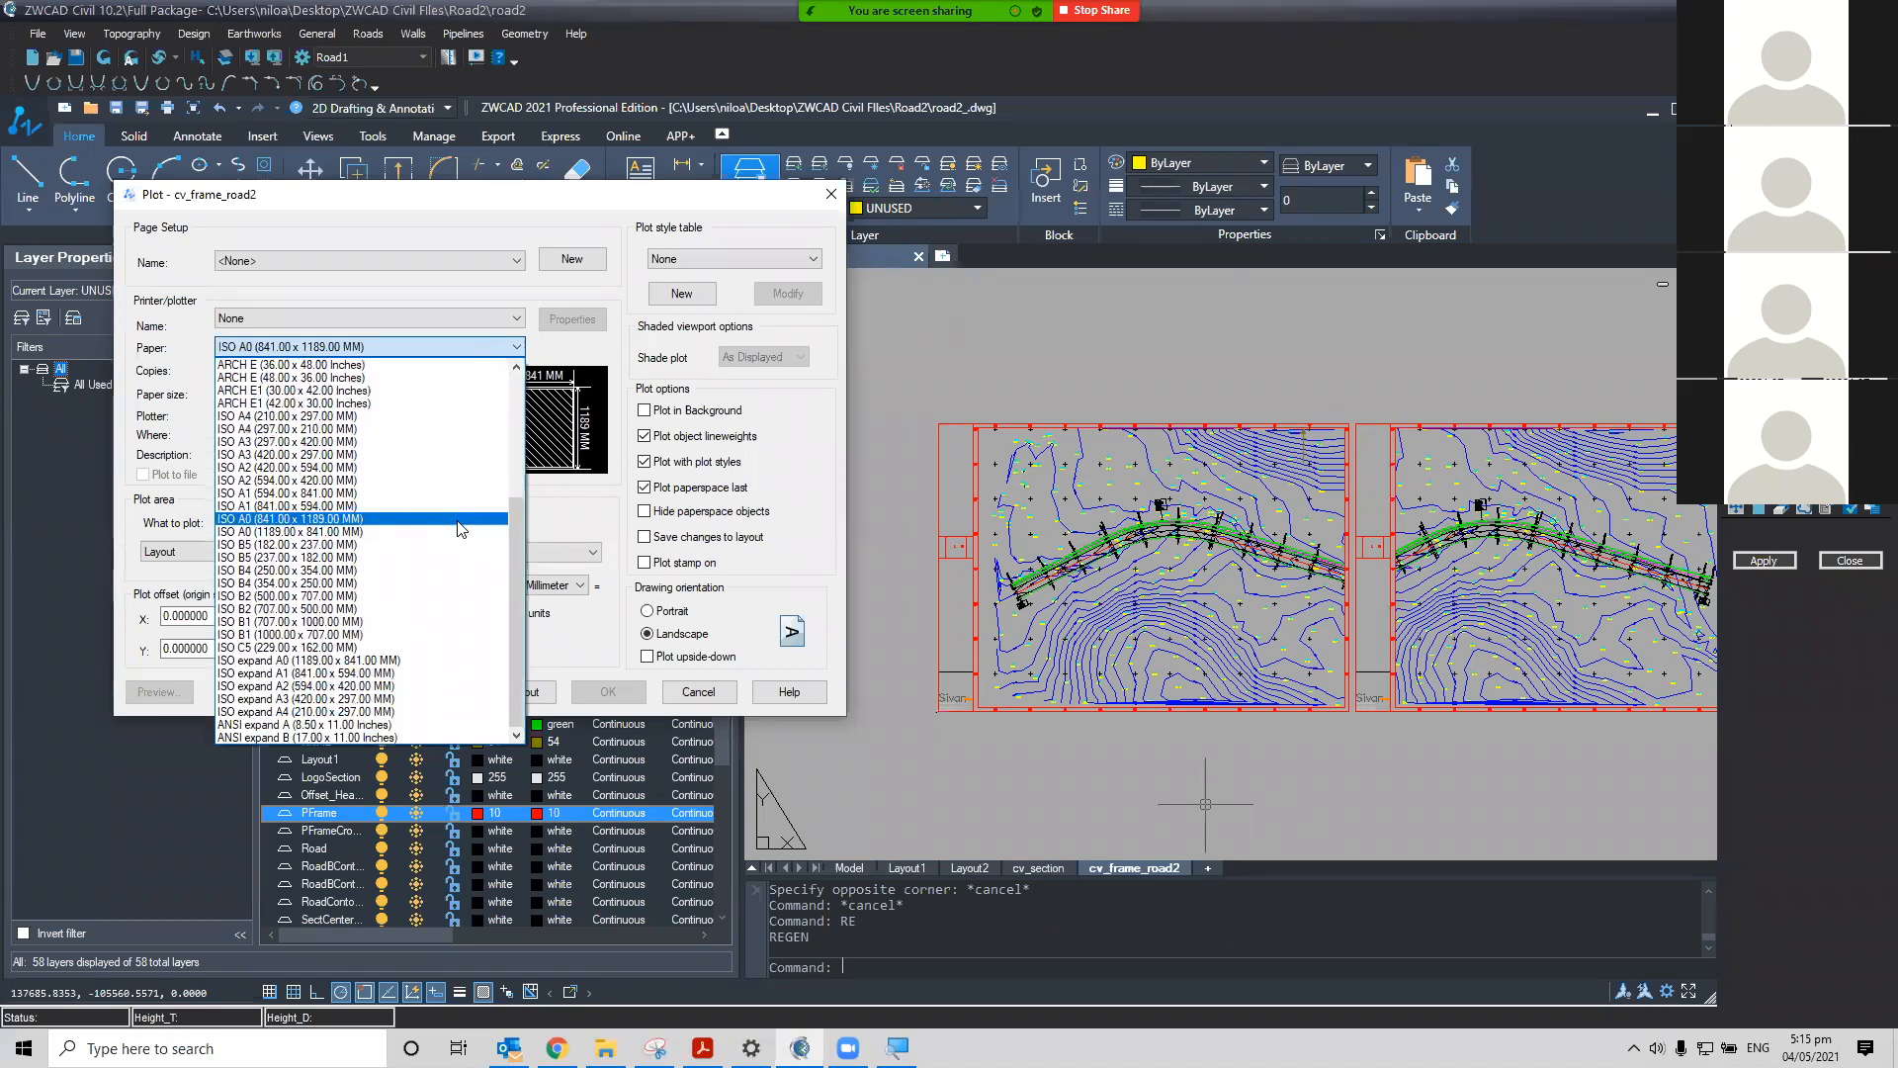